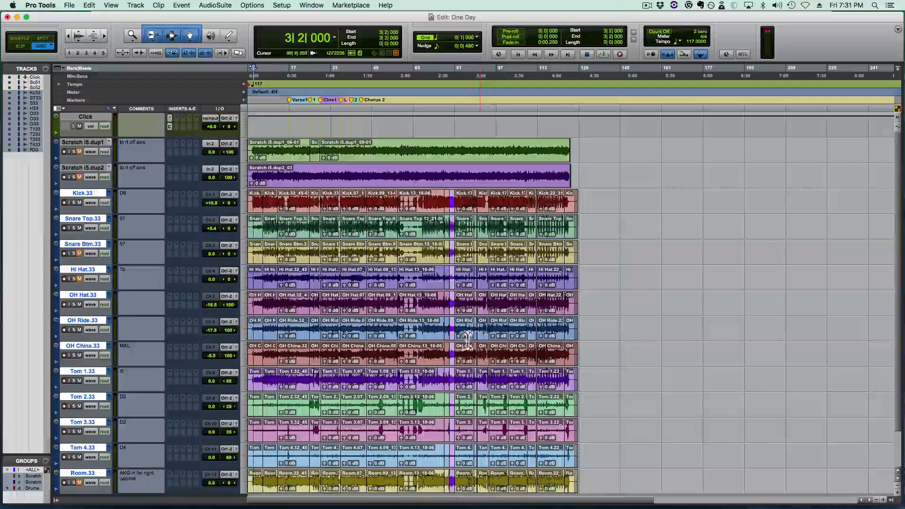
- Rename the Kick.33 track's playlist to Kick.c
{"action": "scroll", "coordinate": [465, 347], "scroll_direction": "down", "scroll_amount": 1}
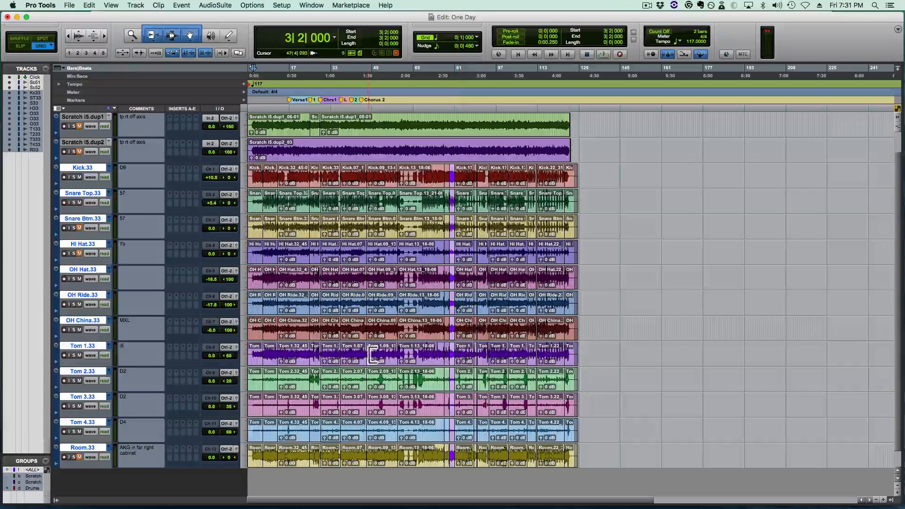
{"action": "left_click", "coordinate": [267, 172]}
{"action": "key", "text": "t"}
{"action": "key", "text": "r"}
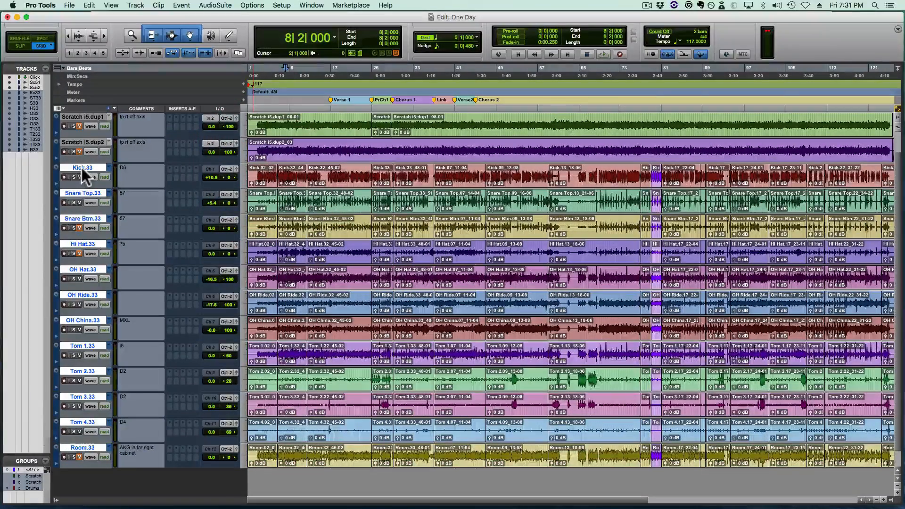
{"action": "double_click", "coordinate": [81, 167]}
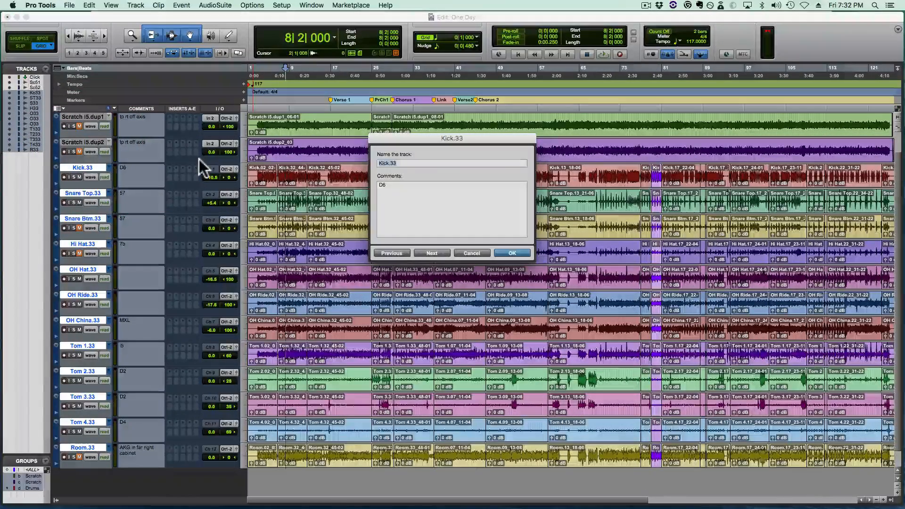
{"action": "key", "text": "Right"}
{"action": "key", "text": "BackSpace"}
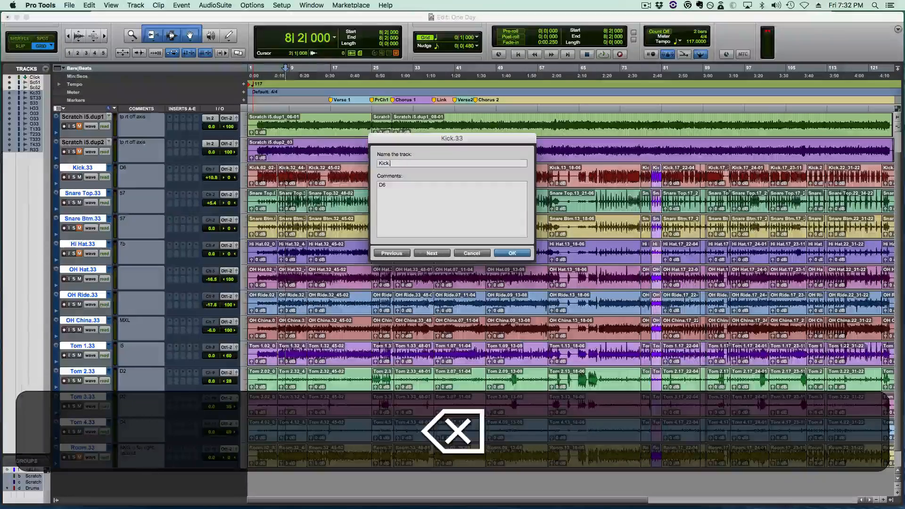
{"action": "type", "text": "c"}
{"action": "key", "text": "Return"}
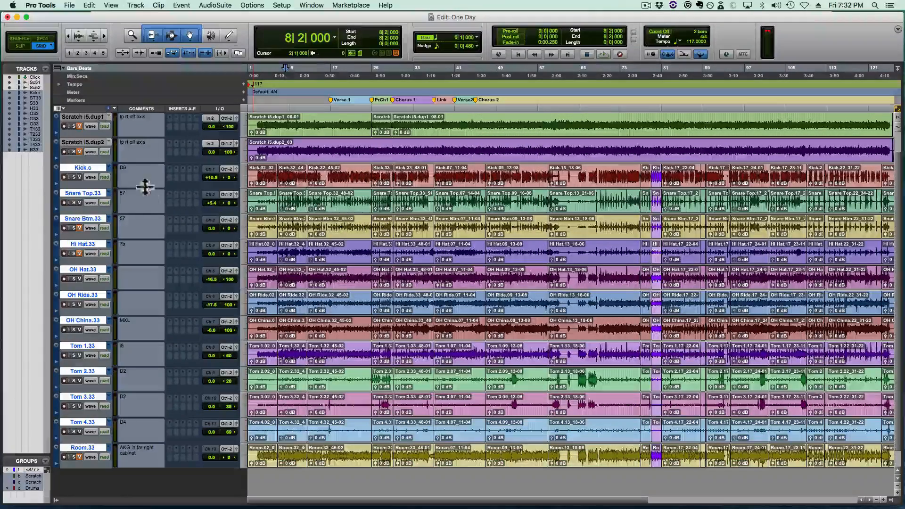
- Duplicate the current playlist from the Kick.c track so all grouped drum tracks get a copy
{"action": "left_click", "coordinate": [109, 168]}
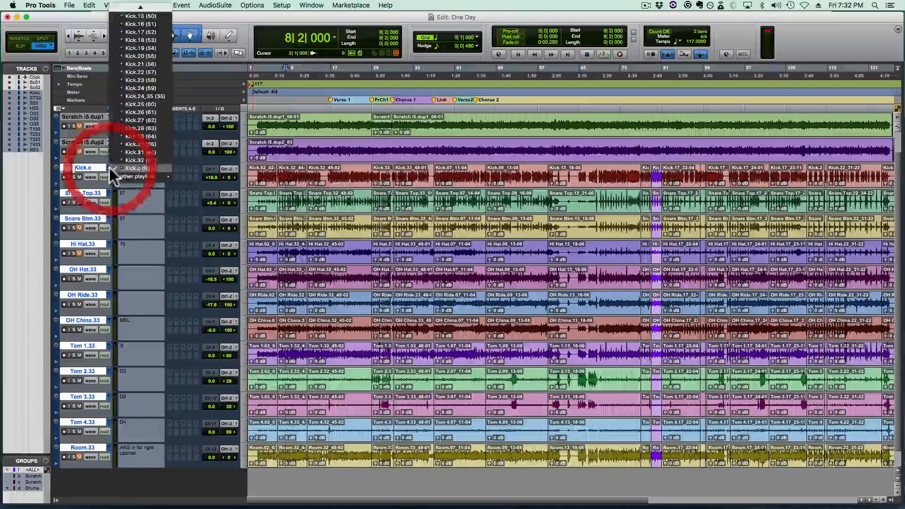
{"action": "scroll", "coordinate": [141, 162], "scroll_direction": "up", "scroll_amount": 5}
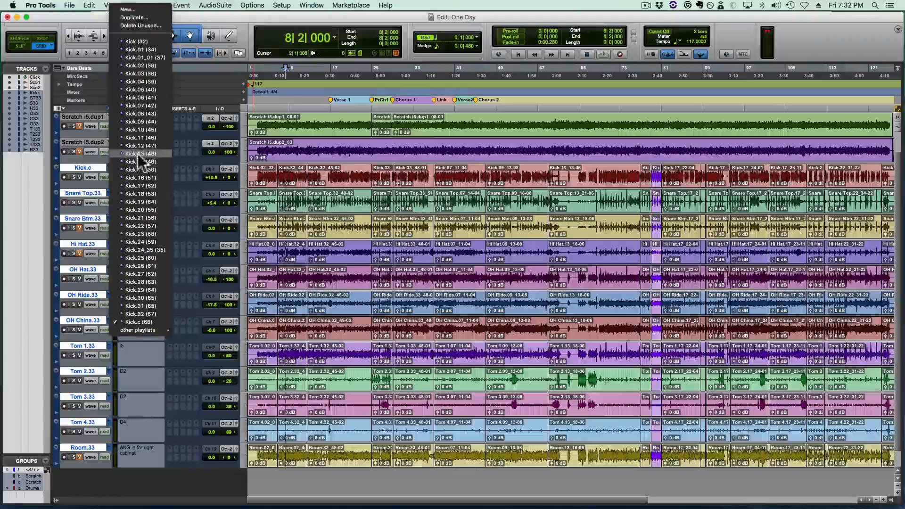
{"action": "left_click", "coordinate": [134, 18]}
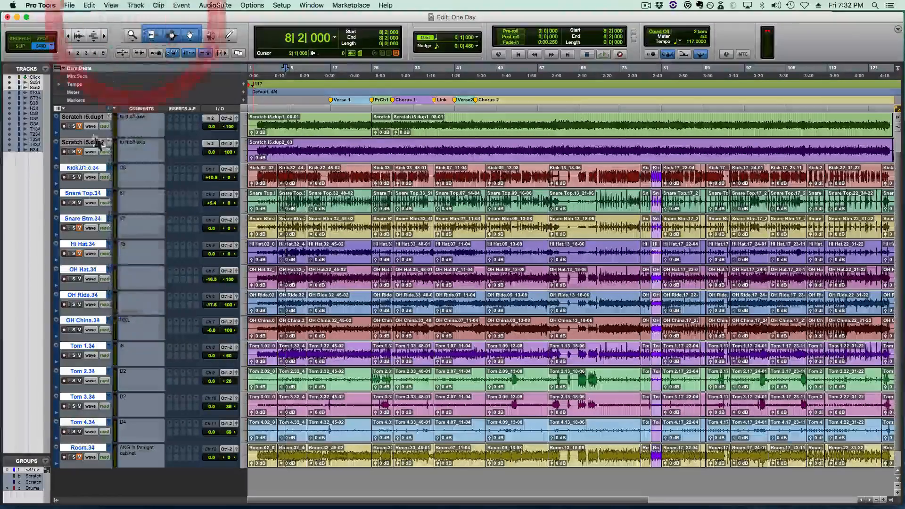
- Rename the duplicated kick playlist as Kick+
{"action": "double_click", "coordinate": [83, 168]}
{"action": "key", "text": "Right"}
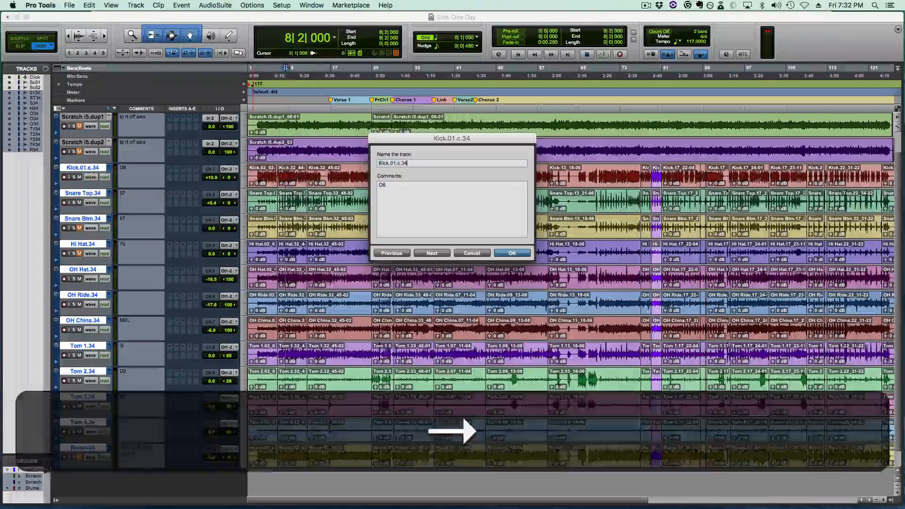
{"action": "key", "text": "BackSpace"}
{"action": "key", "text": "BackSpace"}
{"action": "key", "text": "BackSpace"}
{"action": "key", "text": "BackSpace"}
{"action": "key", "text": "BackSpace"}
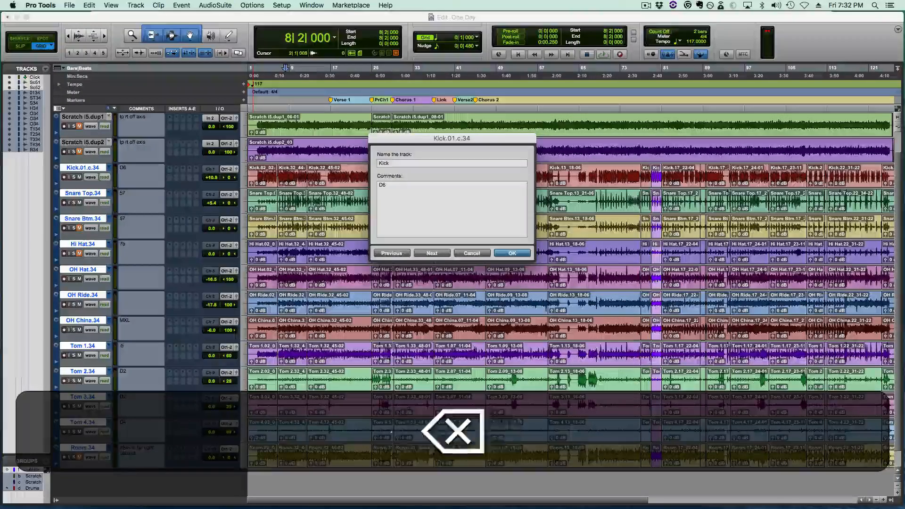
{"action": "type", "text": "+"}
{"action": "key", "text": "shift+Return"}
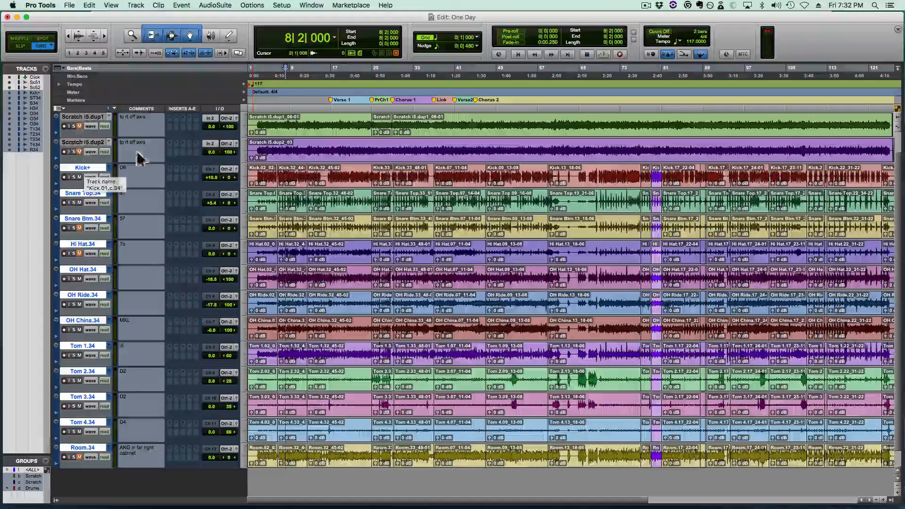
- Reset the Click track's volume to 0.0 dB
{"action": "left_click", "coordinate": [262, 173]}
{"action": "key", "text": "t"}
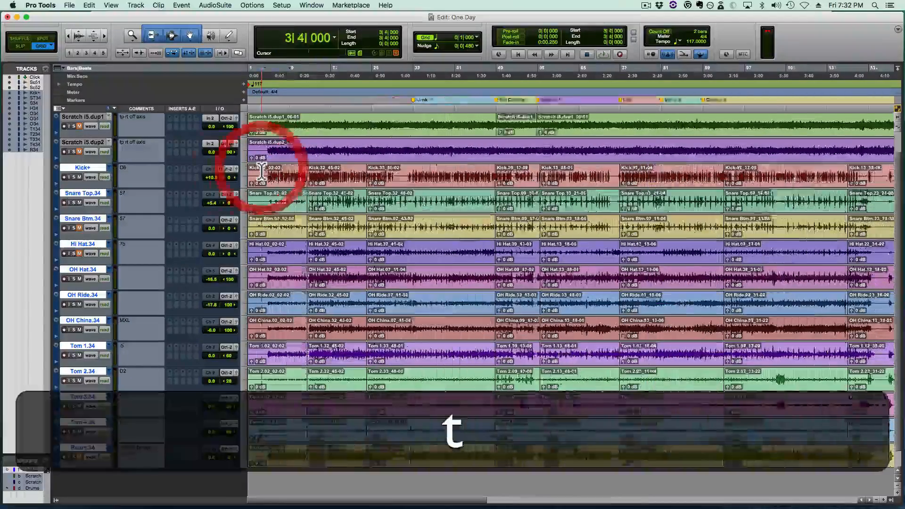
{"action": "scroll", "coordinate": [300, 185], "scroll_direction": "up", "scroll_amount": 1}
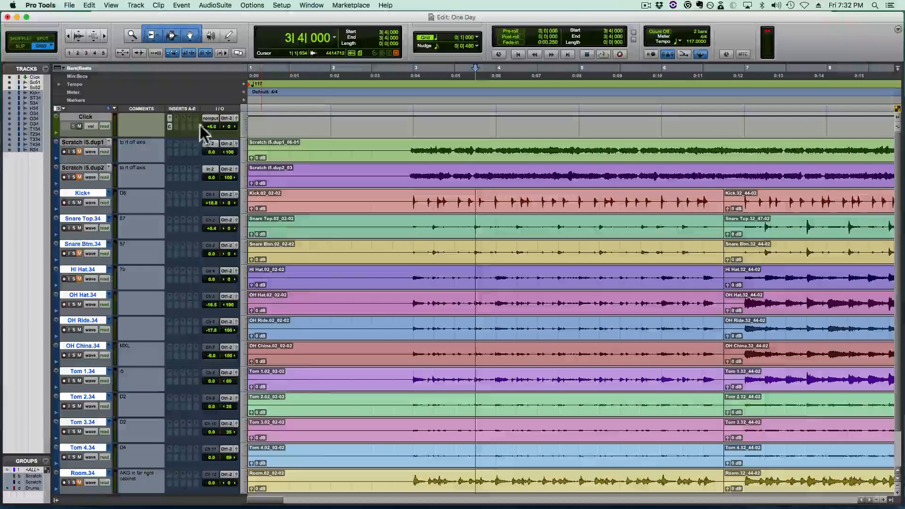
{"action": "left_click", "coordinate": [210, 126], "text": "alt"}
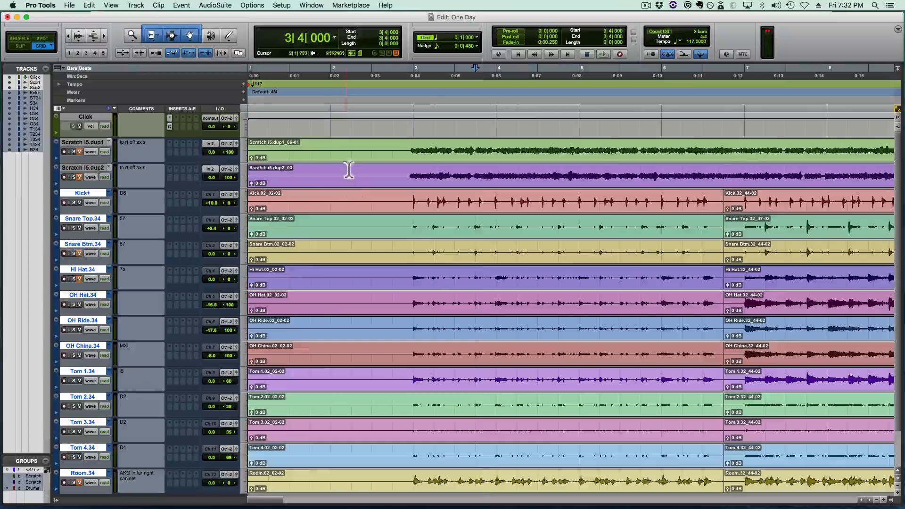
- Set the edit grid value to a 1/16 note
{"action": "left_click", "coordinate": [429, 207]}
{"action": "key", "text": "t"}
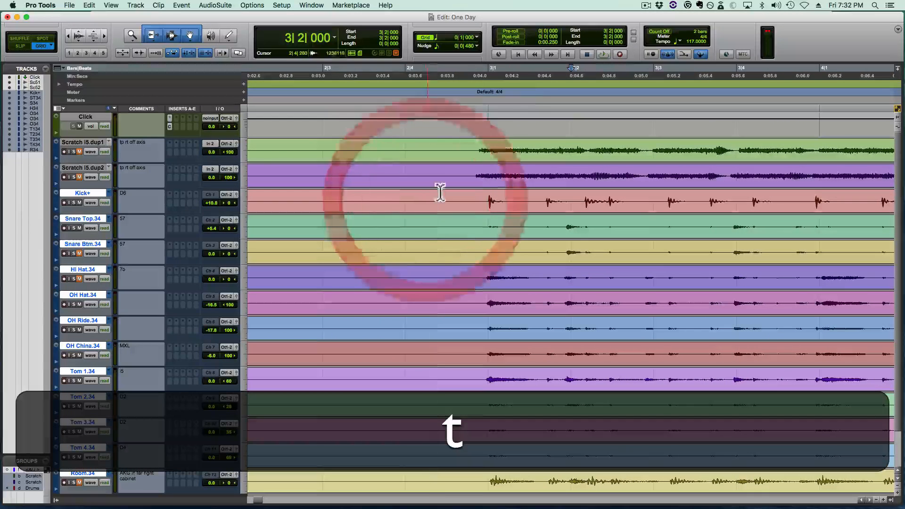
{"action": "left_click", "coordinate": [442, 36]}
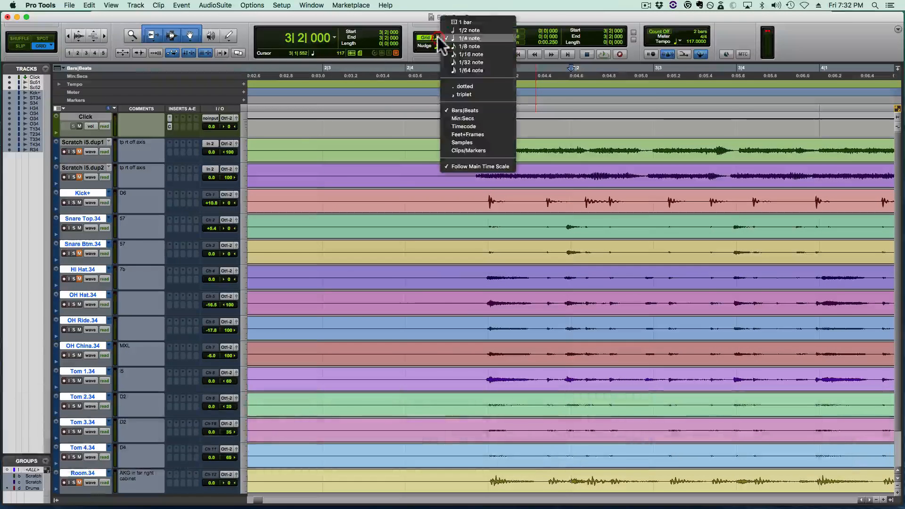
{"action": "left_click", "coordinate": [446, 64]}
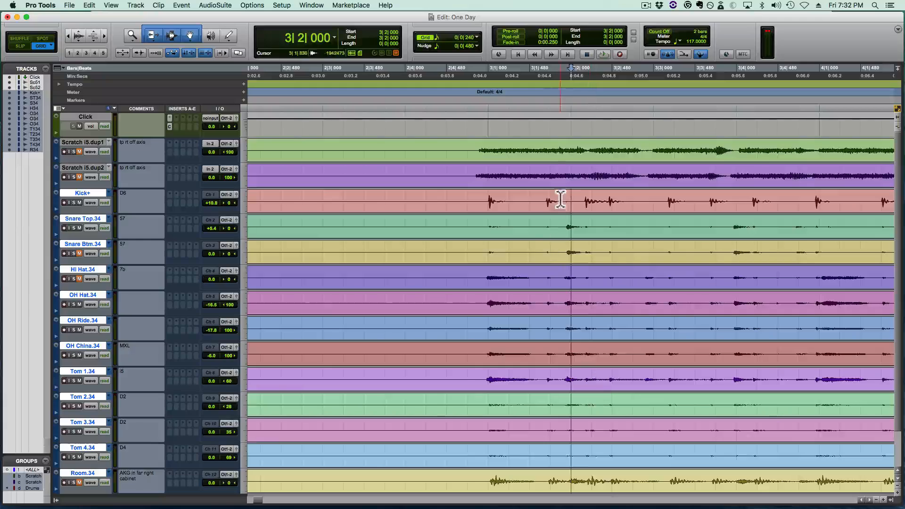
- Play the session from 2|4|480, just before the drums enter, to check their timing
{"action": "scroll", "coordinate": [555, 170], "scroll_direction": "right", "scroll_amount": 5}
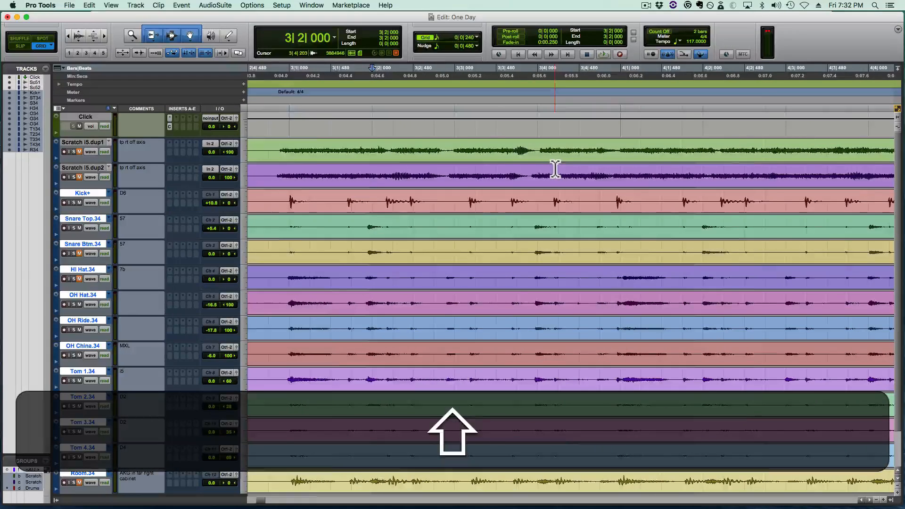
{"action": "key", "text": "r"}
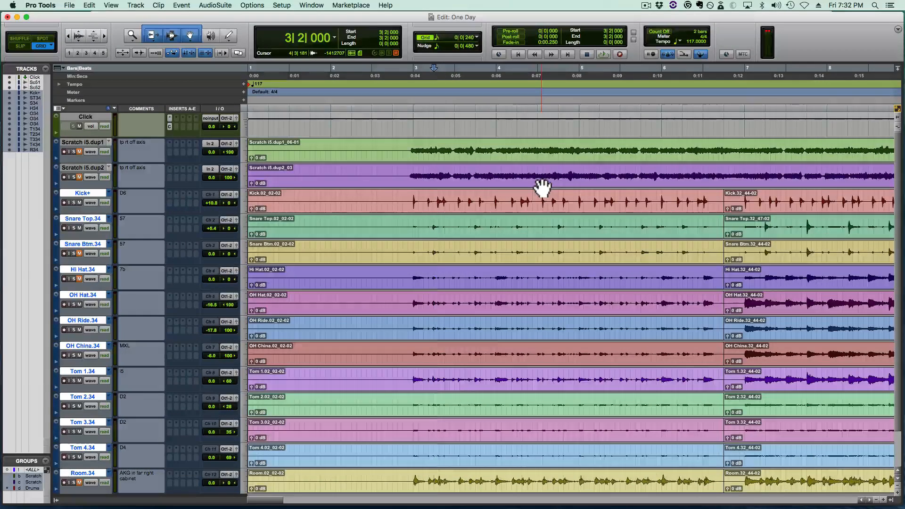
{"action": "scroll", "coordinate": [543, 188], "scroll_direction": "right", "scroll_amount": 3}
{"action": "scroll", "coordinate": [542, 187], "scroll_direction": "left", "scroll_amount": 3}
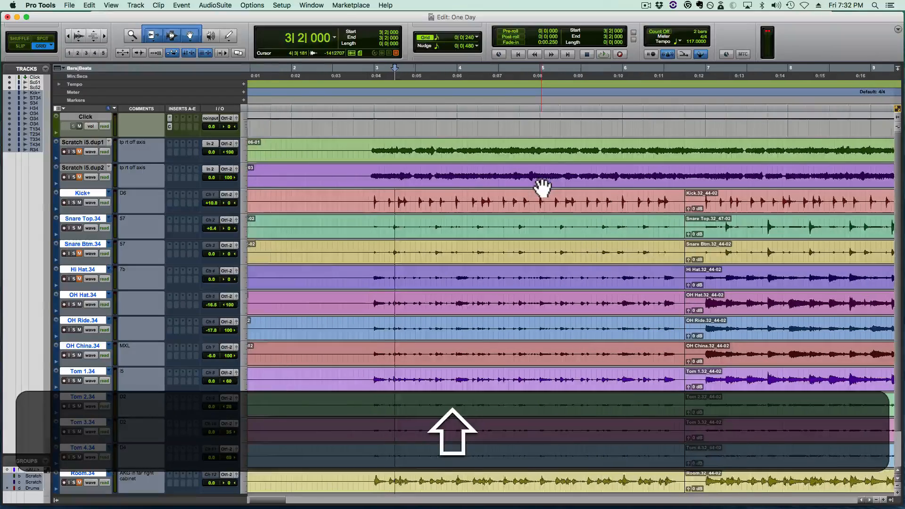
{"action": "scroll", "coordinate": [420, 175], "scroll_direction": "down", "scroll_amount": 2}
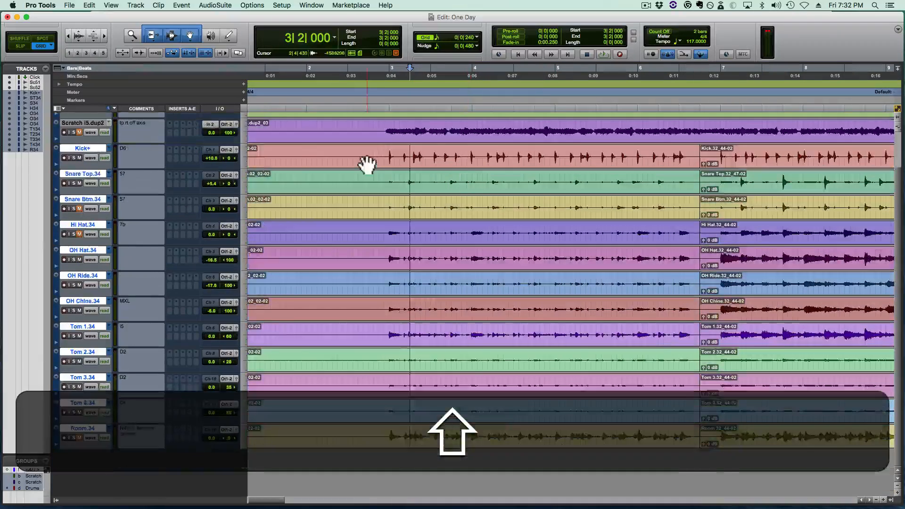
{"action": "left_click", "coordinate": [378, 153]}
{"action": "key", "text": "t"}
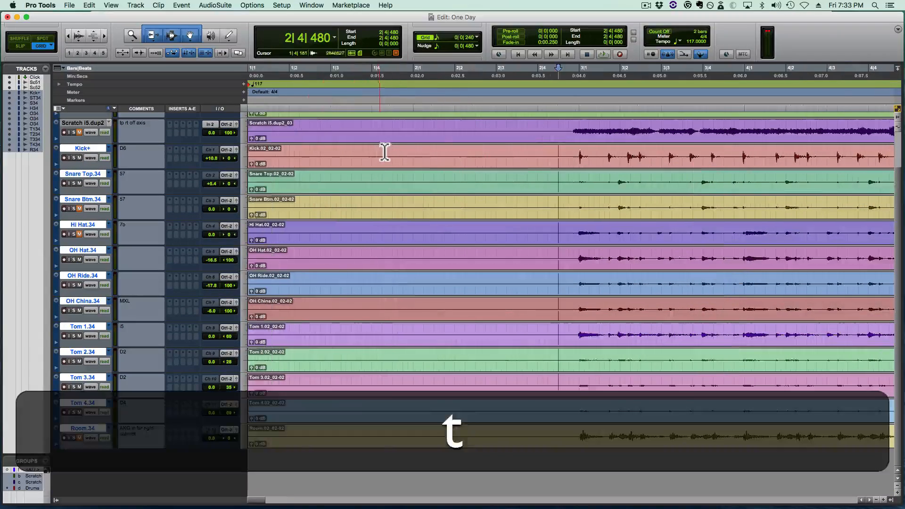
{"action": "key", "text": "space"}
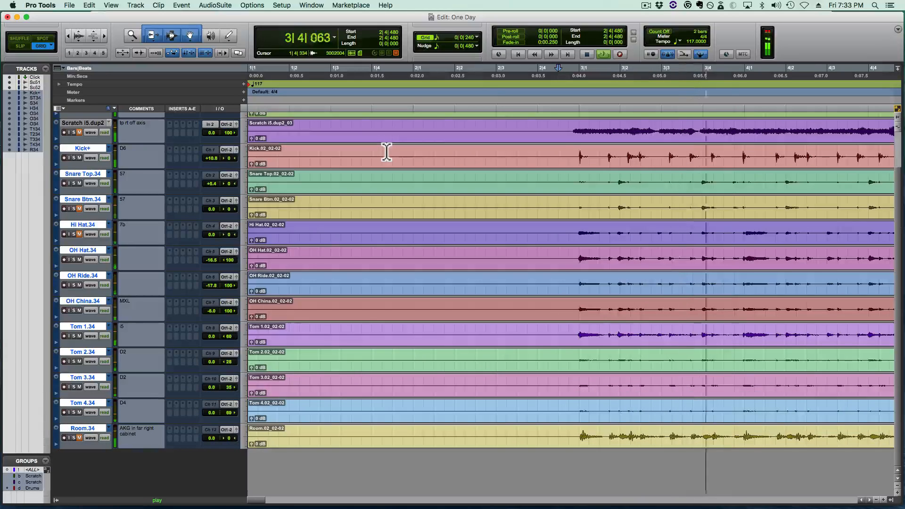
{"action": "key", "text": "space"}
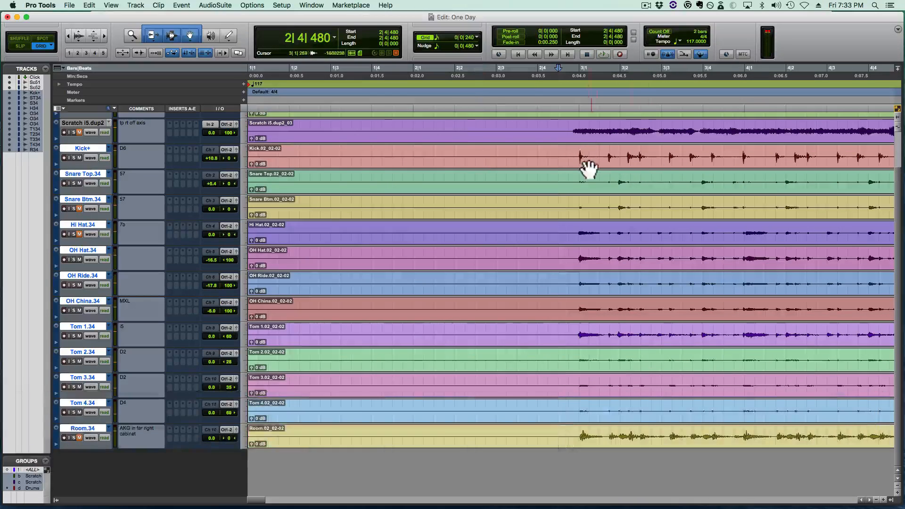
- Examine the first kick hit at 3|1|000 closely against the grid
{"action": "left_click", "coordinate": [582, 179]}
{"action": "key", "text": "t"}
{"action": "key", "text": "t"}
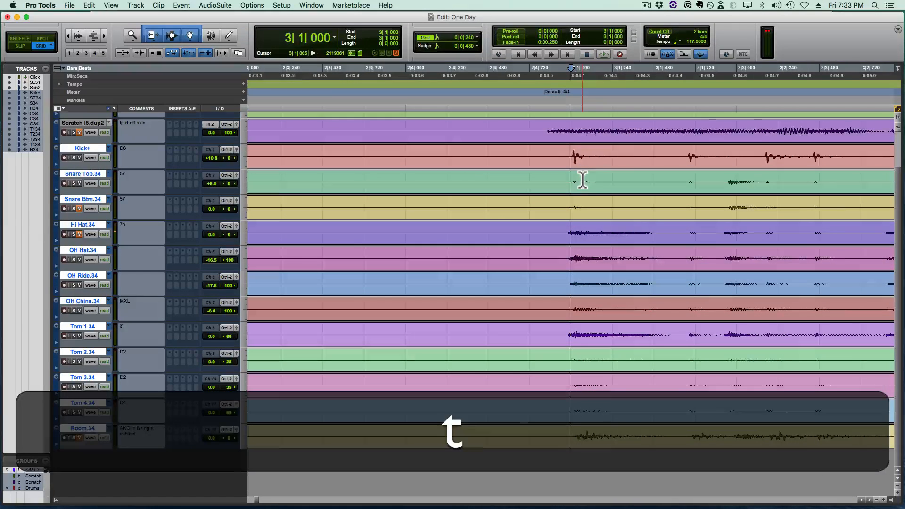
{"action": "key", "text": "r"}
{"action": "scroll", "coordinate": [583, 180], "scroll_direction": "right", "scroll_amount": 3}
{"action": "key", "text": "shift+r"}
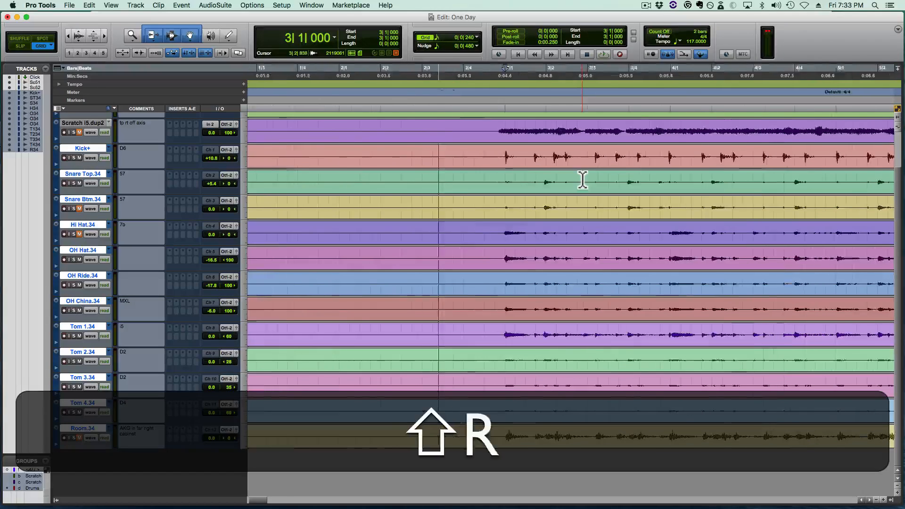
{"action": "key", "text": "r"}
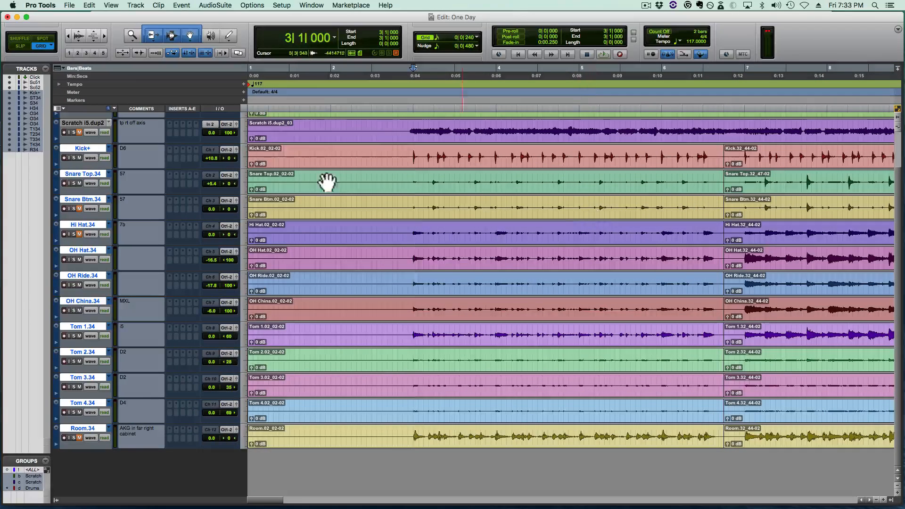
- Select the first clip across all drum tracks and open Beat Detective in Clip Separation mode
{"action": "left_click", "coordinate": [472, 215]}
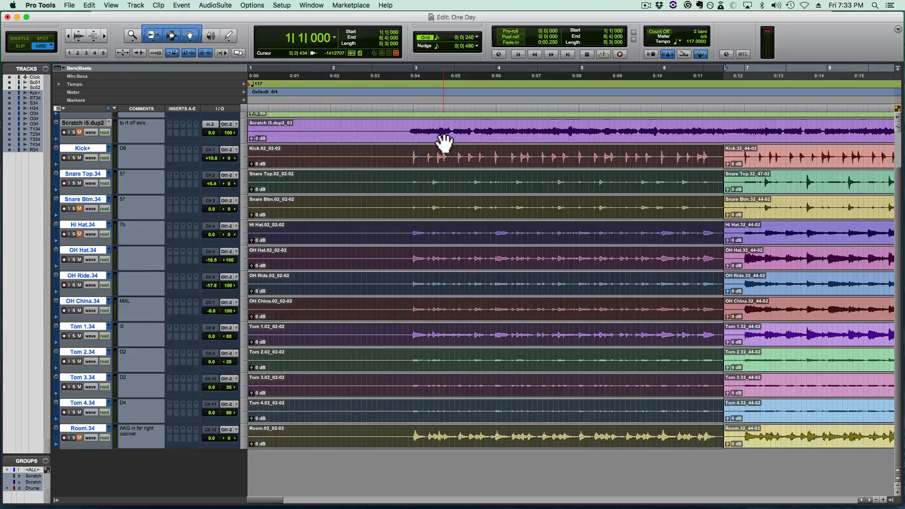
{"action": "key", "text": "super+8"}
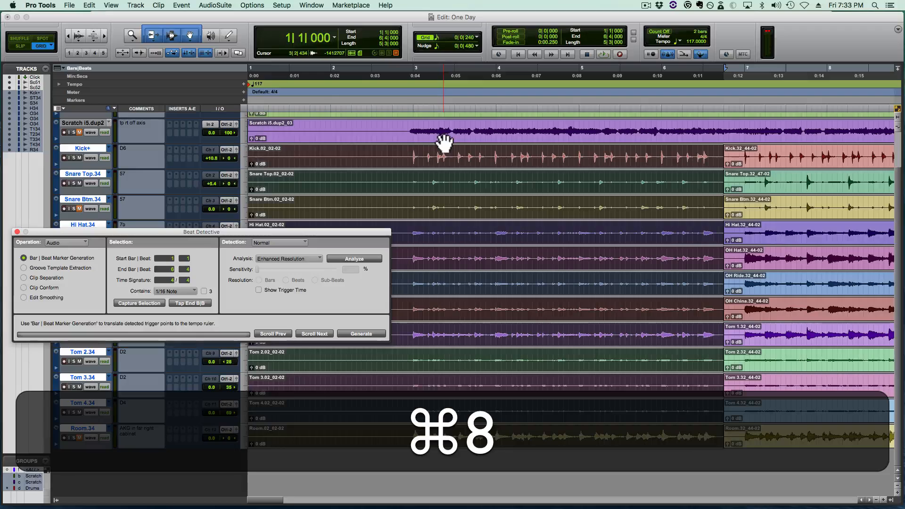
{"action": "left_click_drag", "start_coordinate": [248, 231], "coordinate": [251, 39]}
{"action": "left_click", "coordinate": [27, 85]}
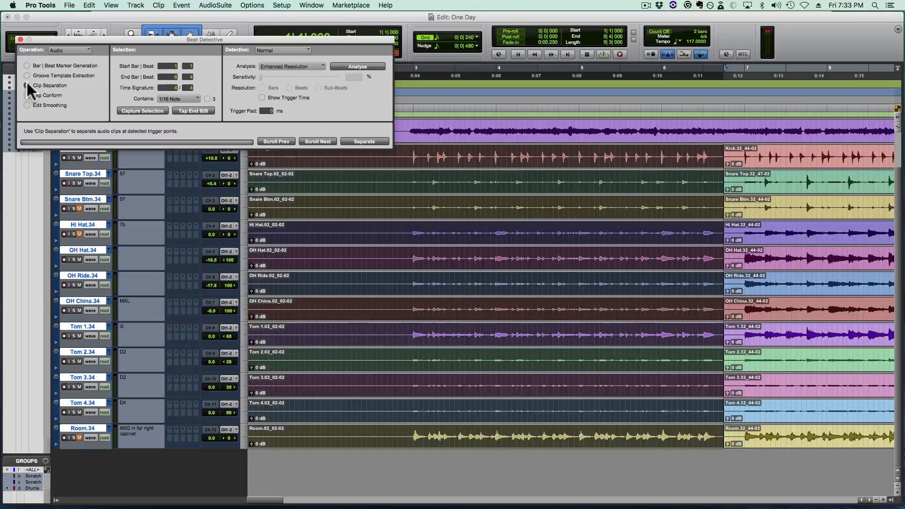
- Keep Enhanced Resolution as the analysis type, capture the selection from 1|1 to 6|4, and analyze the drum clips
{"action": "left_click", "coordinate": [281, 64]}
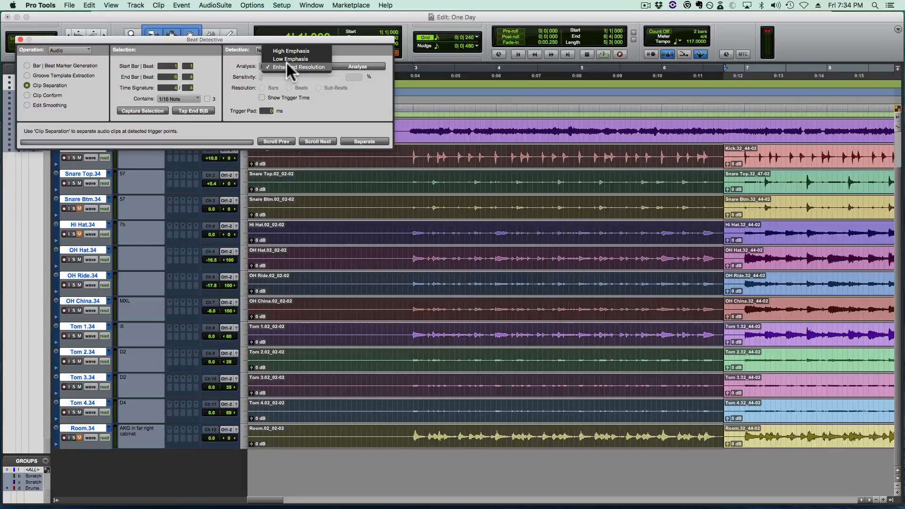
{"action": "left_click", "coordinate": [287, 65]}
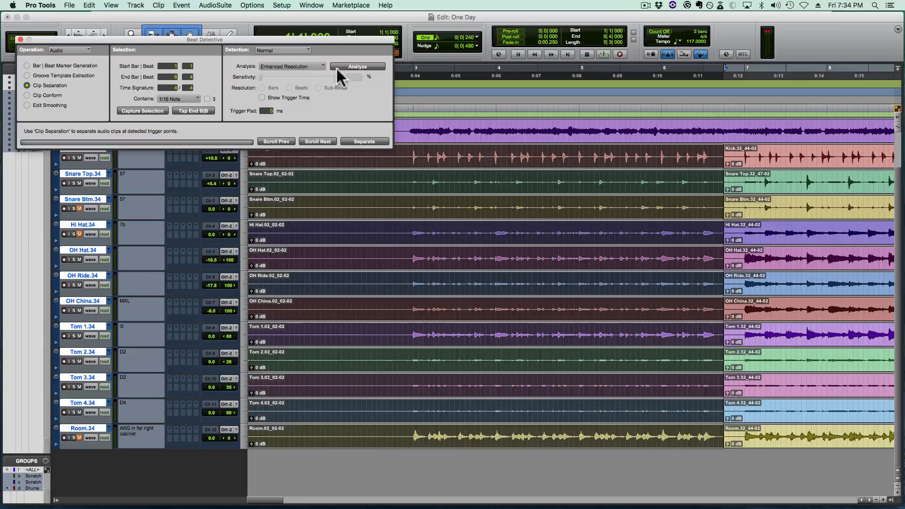
{"action": "left_click", "coordinate": [144, 112]}
{"action": "left_click_drag", "start_coordinate": [208, 40], "coordinate": [201, 82]}
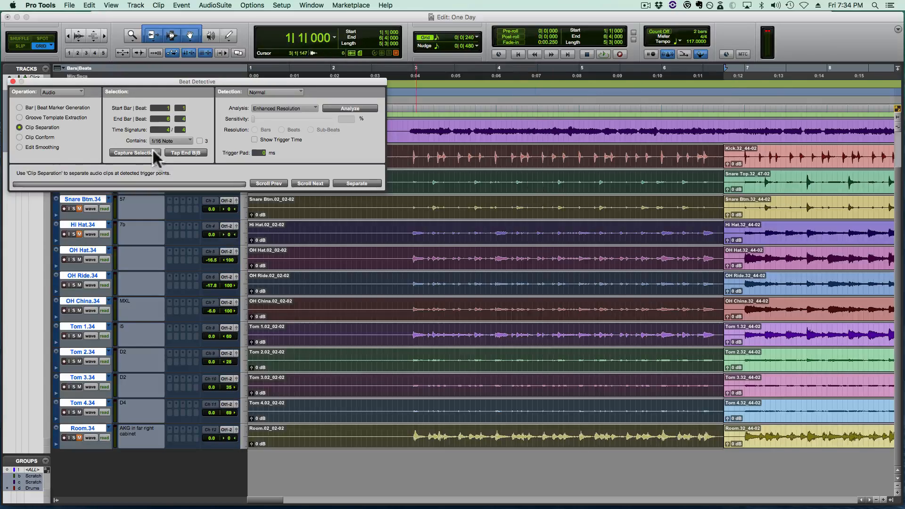
{"action": "left_click", "coordinate": [128, 152]}
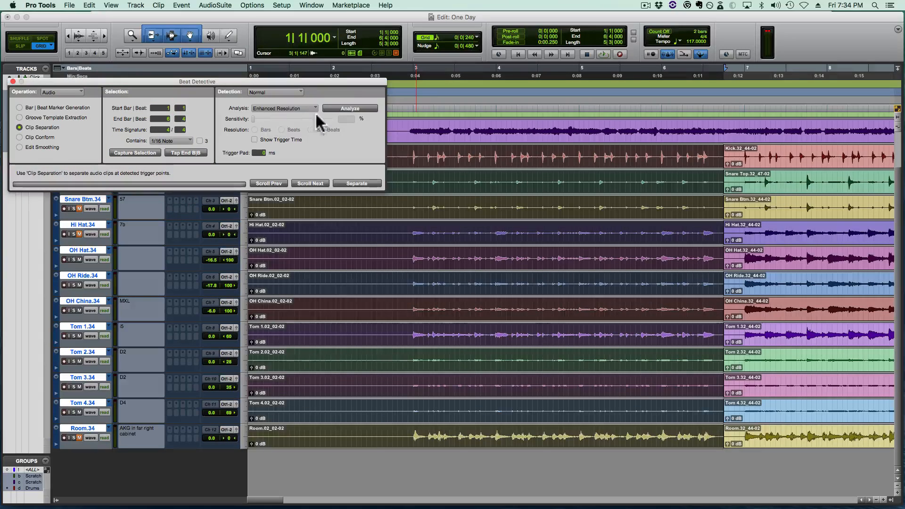
{"action": "left_click", "coordinate": [341, 108]}
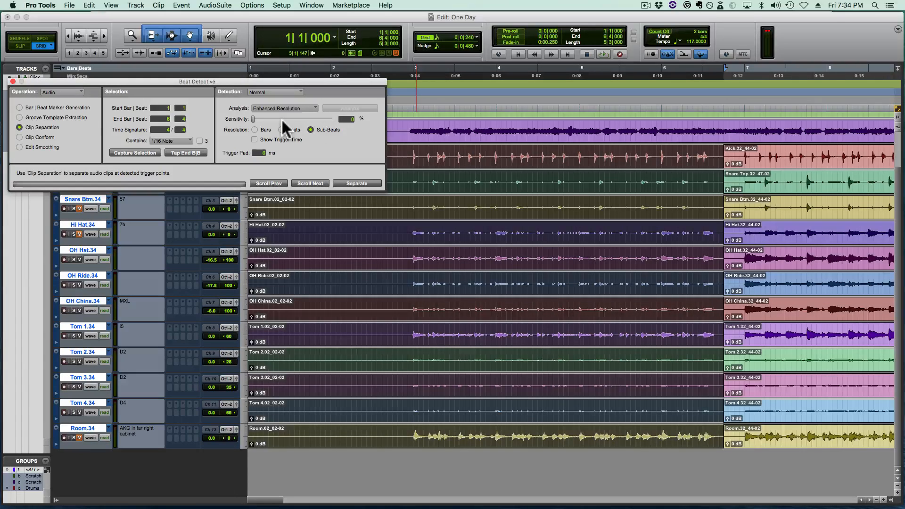
- Fit the captured drum selection in view and increase the height of all the drum tracks
{"action": "left_click_drag", "start_coordinate": [253, 118], "coordinate": [228, 118]}
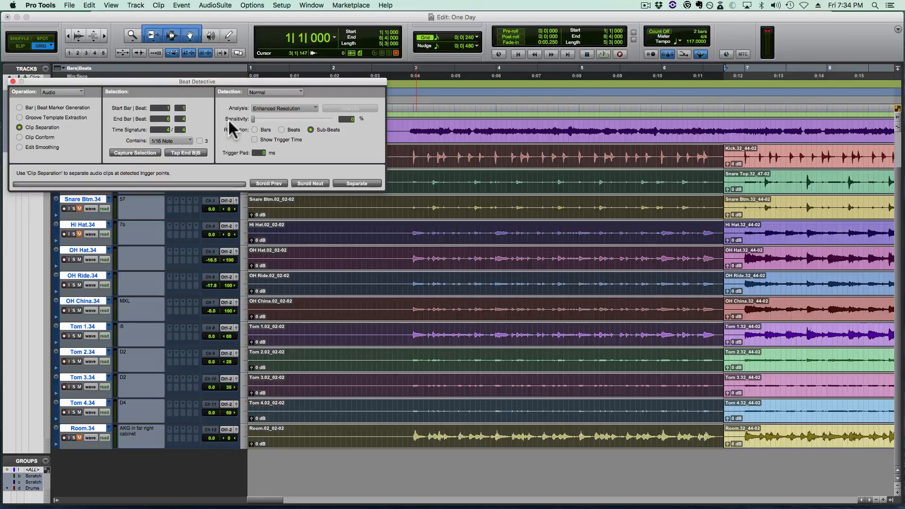
{"action": "key", "text": "alt"}
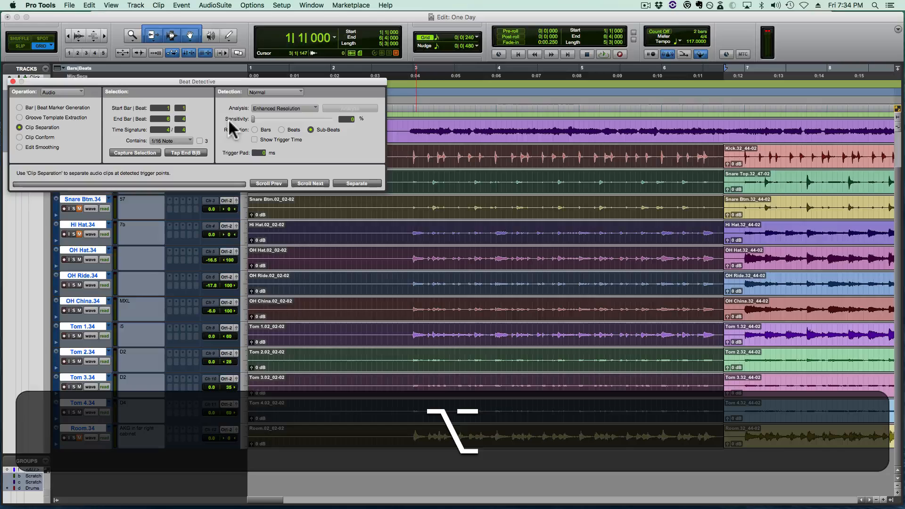
{"action": "key", "text": "alt+f"}
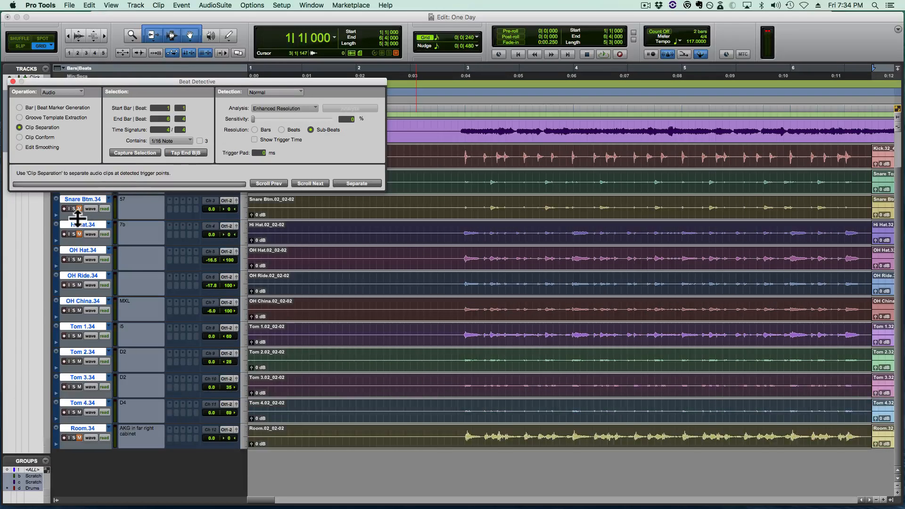
{"action": "left_click_drag", "start_coordinate": [78, 218], "coordinate": [78, 233]}
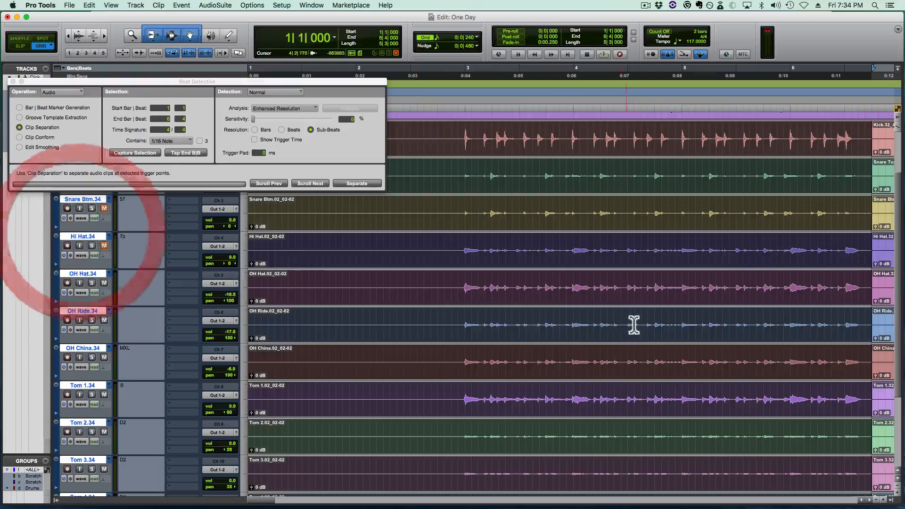
{"action": "key", "text": "shift"}
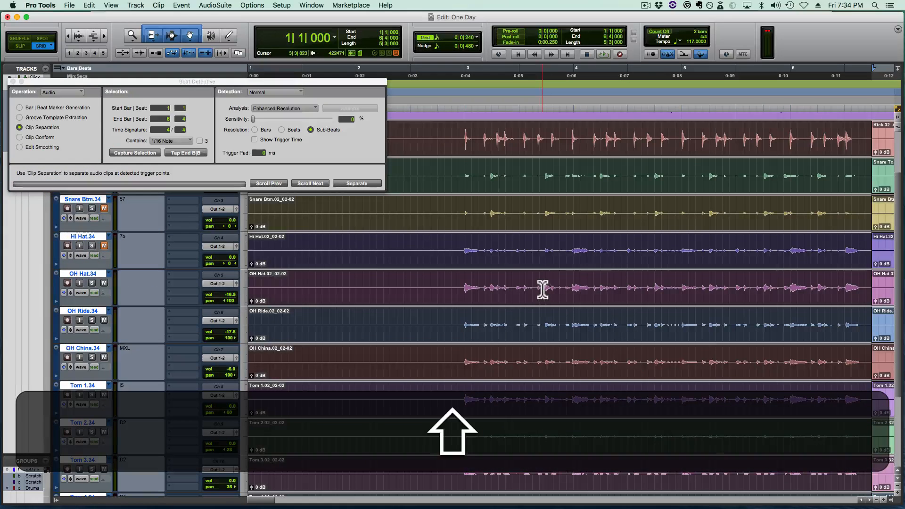
- Set the trigger pad to 10 ms and the sensitivity to 19%, and separate the drum clips at the detected sub-beats
{"action": "left_click", "coordinate": [253, 151]}
{"action": "type", "text": "10"}
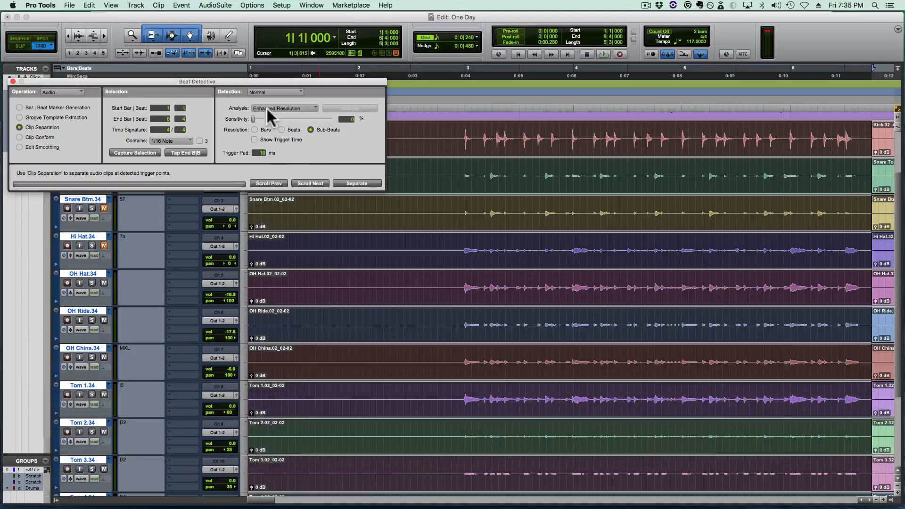
{"action": "left_click_drag", "start_coordinate": [263, 117], "coordinate": [267, 118]}
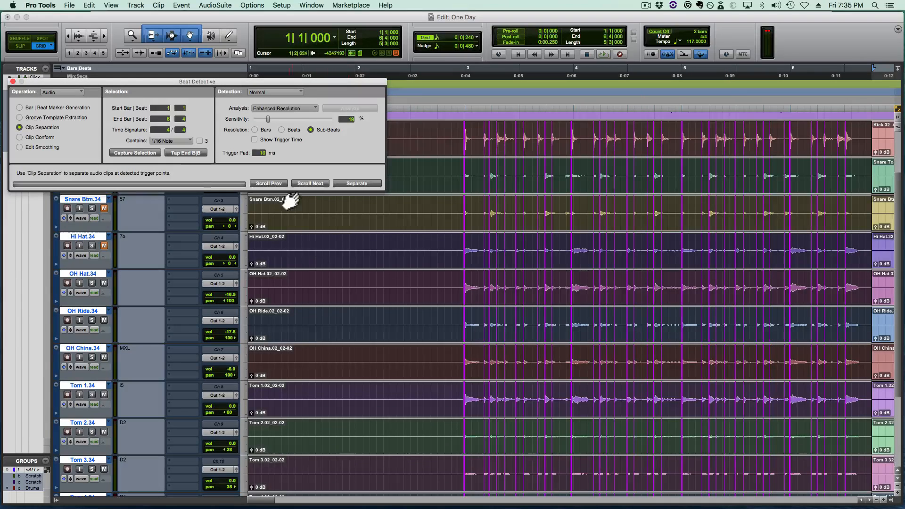
{"action": "left_click", "coordinate": [353, 183]}
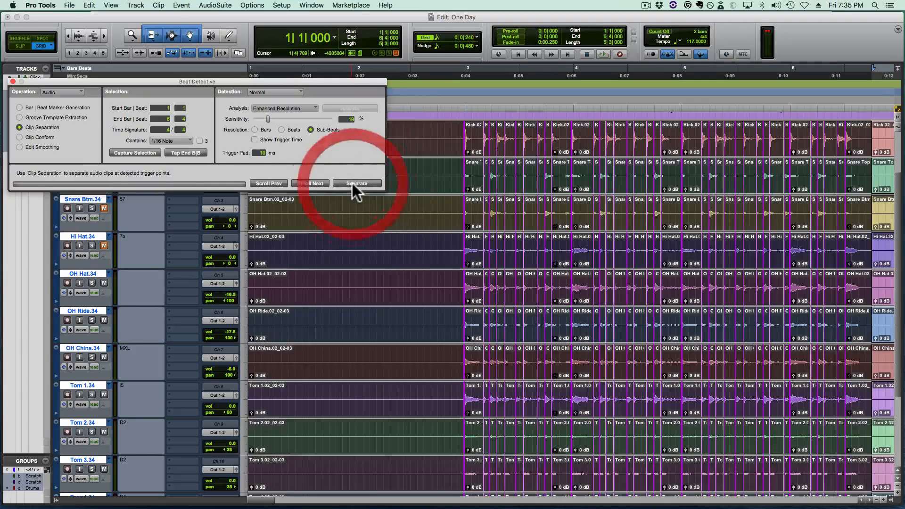
- Conform the separated drum clips to the grid with the standard settings and play the result from 2|4|000
{"action": "left_click", "coordinate": [50, 136]}
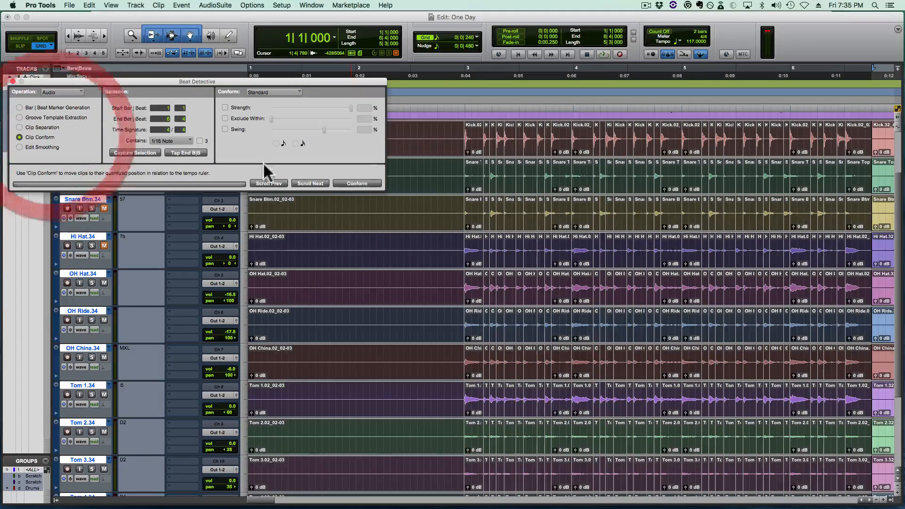
{"action": "left_click", "coordinate": [348, 182]}
{"action": "left_click", "coordinate": [437, 240]}
{"action": "key", "text": "space"}
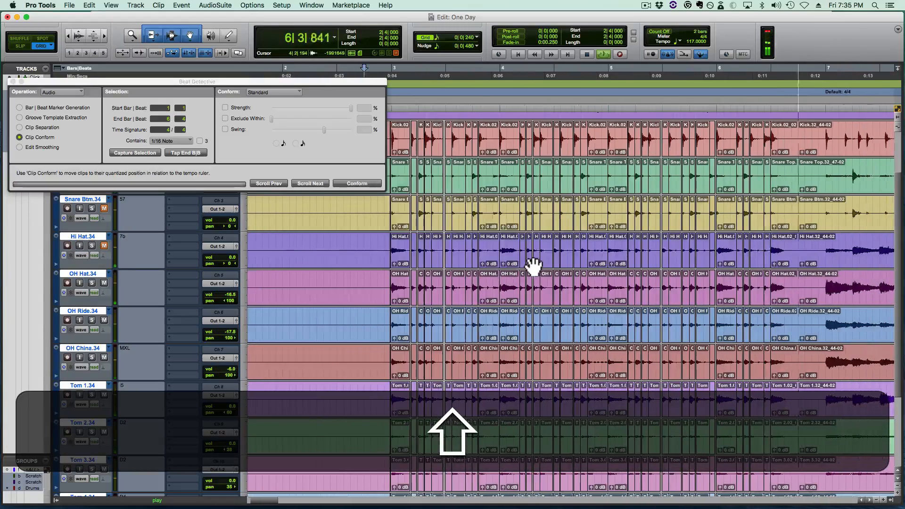
{"action": "key", "text": "shift+space"}
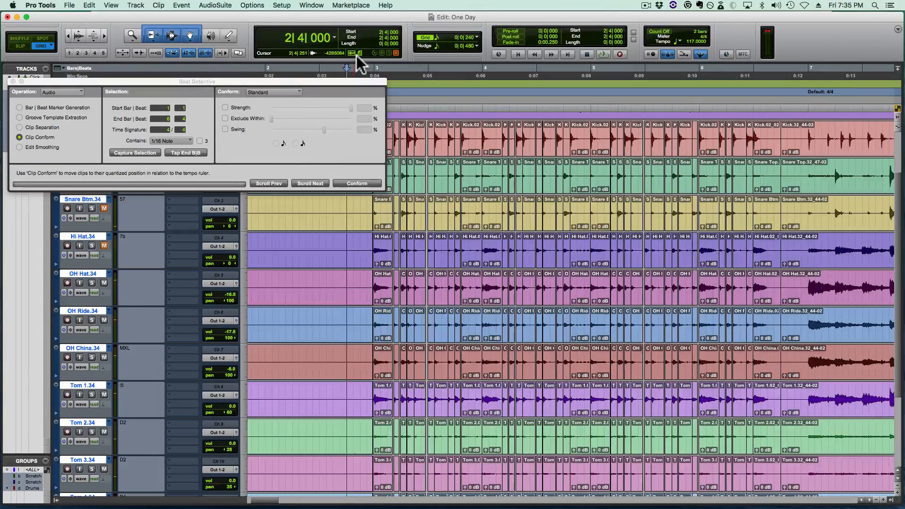
- Select the drums from 1|1|000 to 6|4|000 and smooth the edits with Fill And Crossfade at a 5 ms crossfade length
{"action": "left_click", "coordinate": [381, 31]}
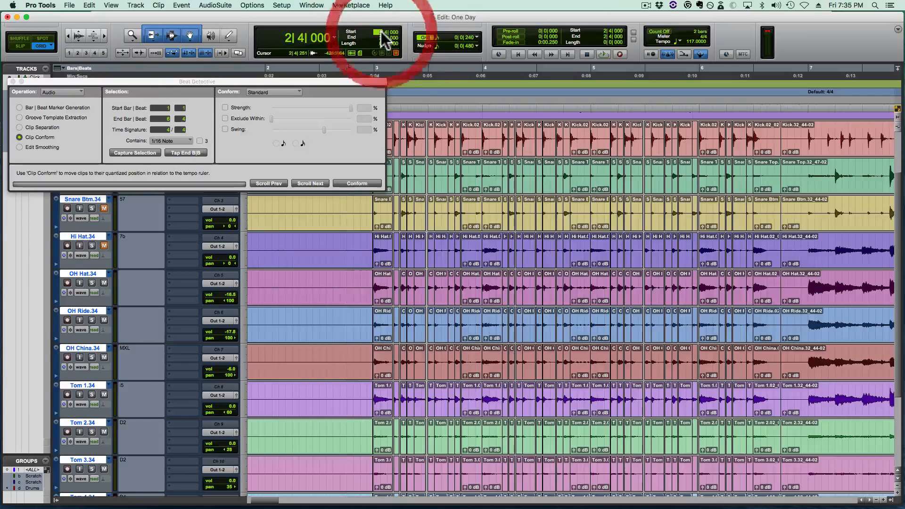
{"action": "type", "text": "1"}
{"action": "key", "text": "Return"}
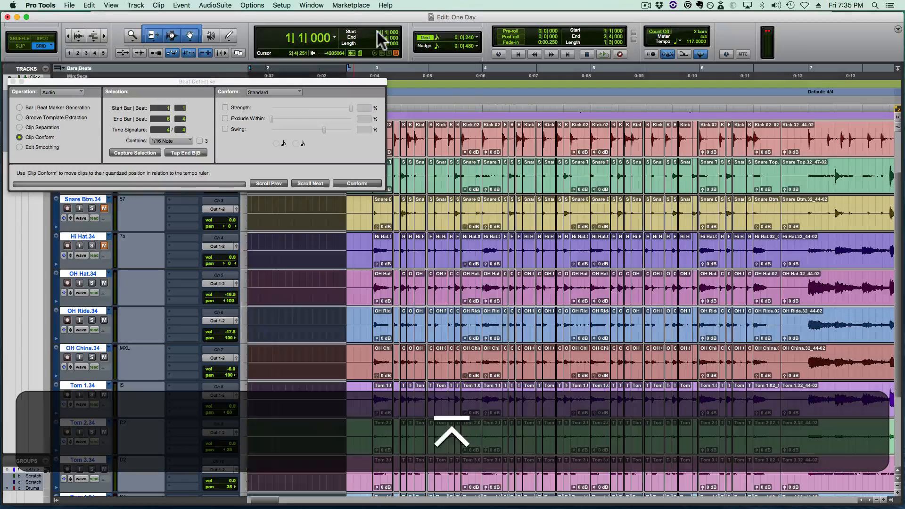
{"action": "left_click", "coordinate": [379, 36]}
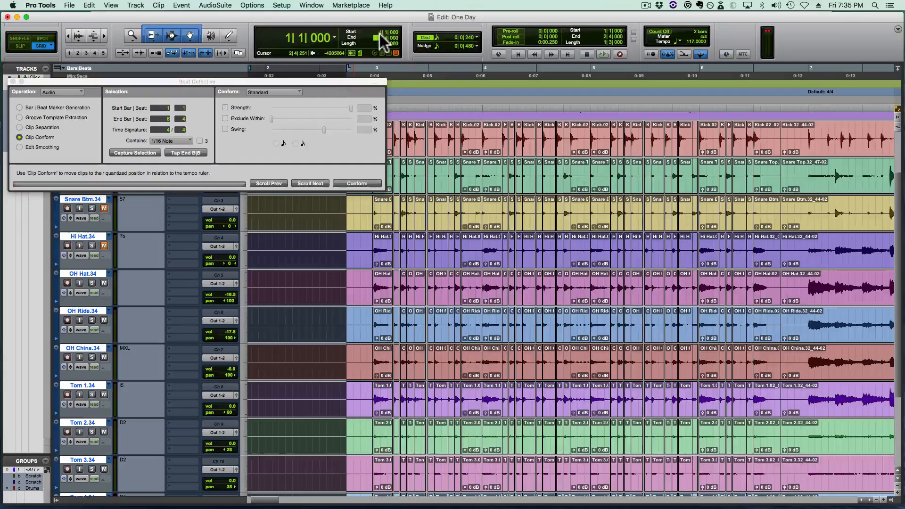
{"action": "type", "text": "6"}
{"action": "left_click", "coordinate": [385, 36]}
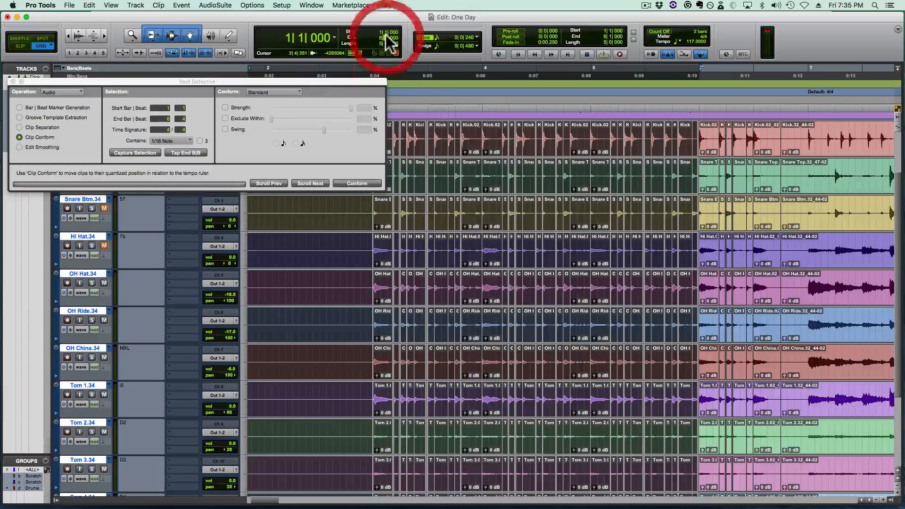
{"action": "key", "text": "Return"}
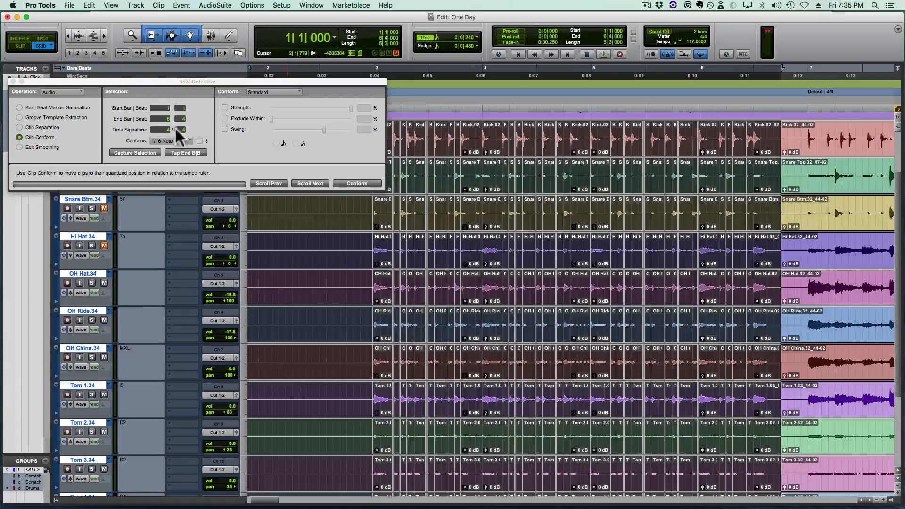
{"action": "left_click", "coordinate": [36, 147]}
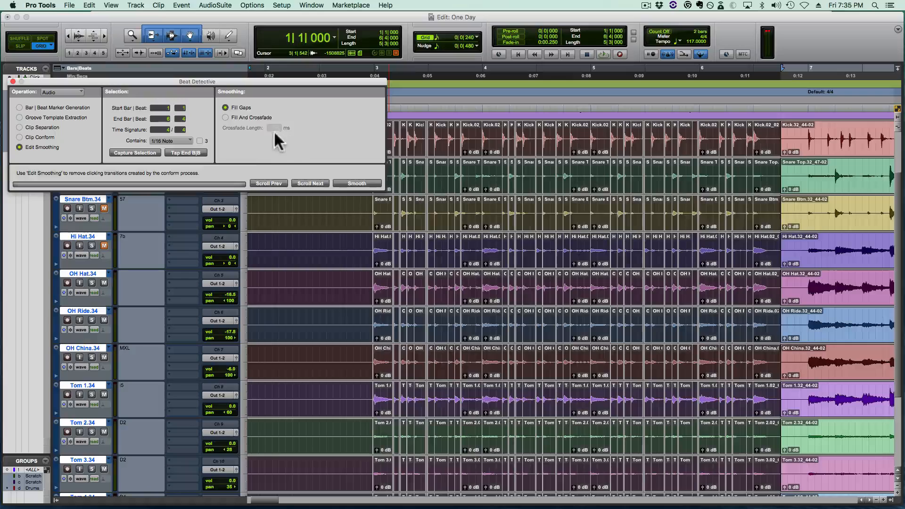
{"action": "left_click", "coordinate": [259, 118]}
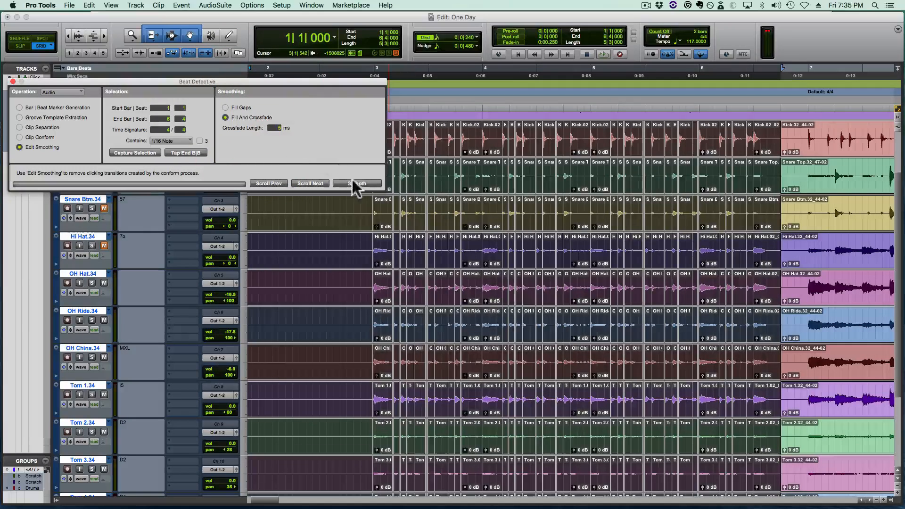
- Play the smoothed drums from 2|4|240 to check their timing against the click
{"action": "left_click", "coordinate": [356, 250]}
{"action": "key", "text": "space"}
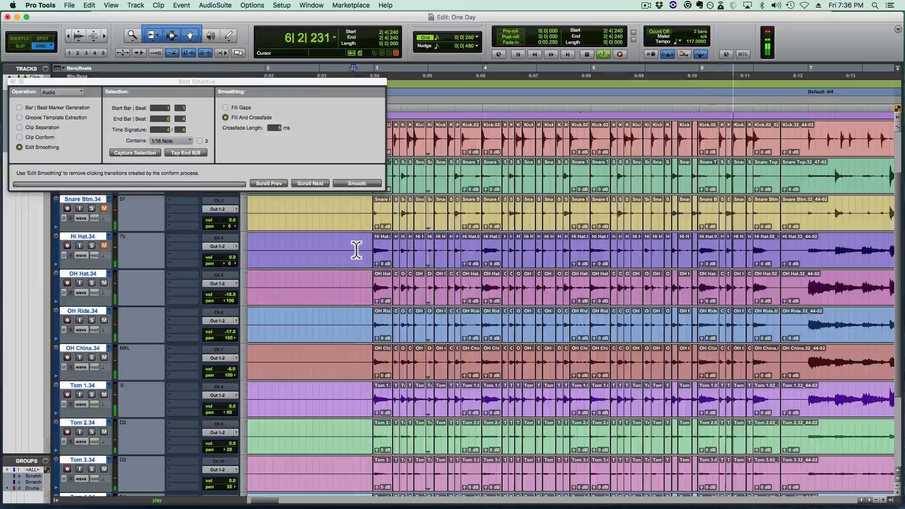
{"action": "key", "text": "space"}
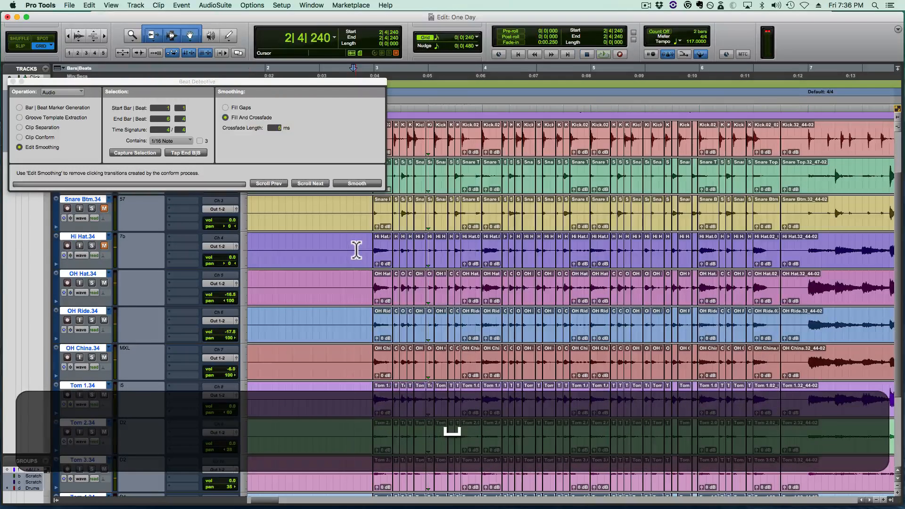
- Turn off the metronome click and play the drums again from 2|4|480
{"action": "key", "text": "7"}
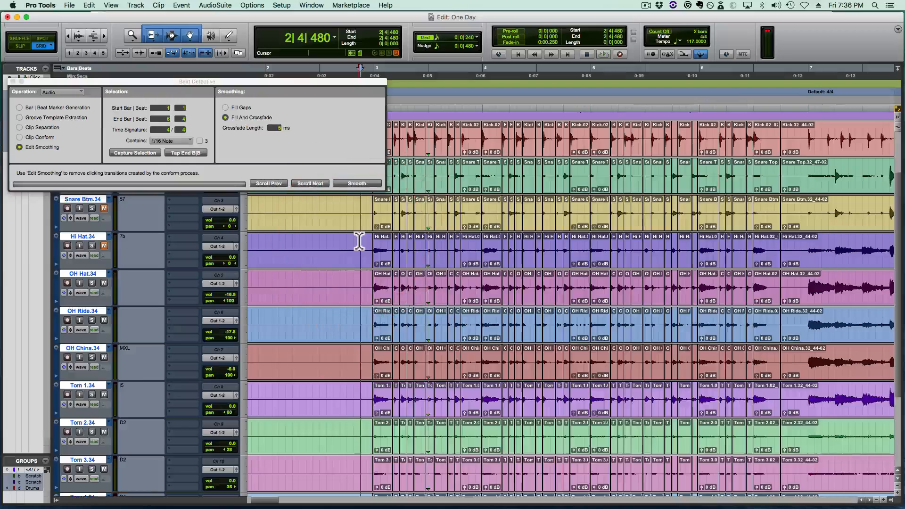
{"action": "key", "text": "space"}
{"action": "key", "text": "space"}
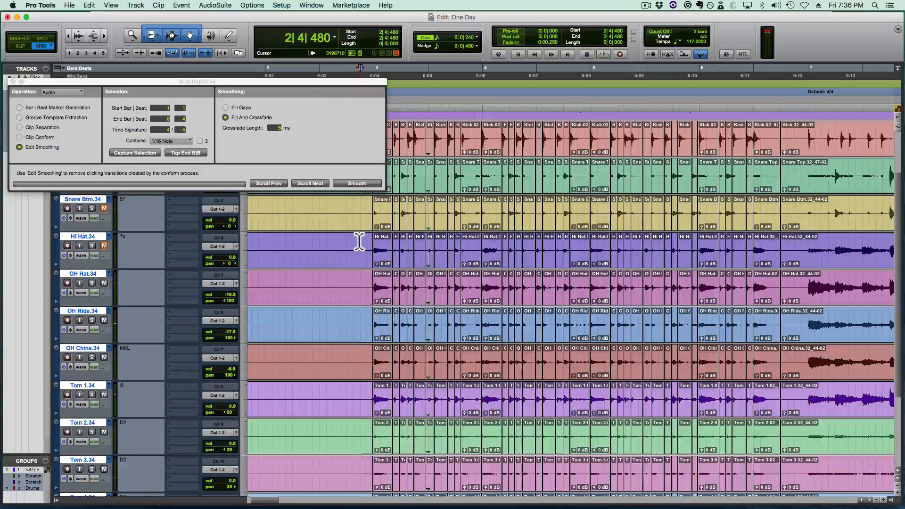
{"action": "key", "text": "space"}
{"action": "key", "text": "space"}
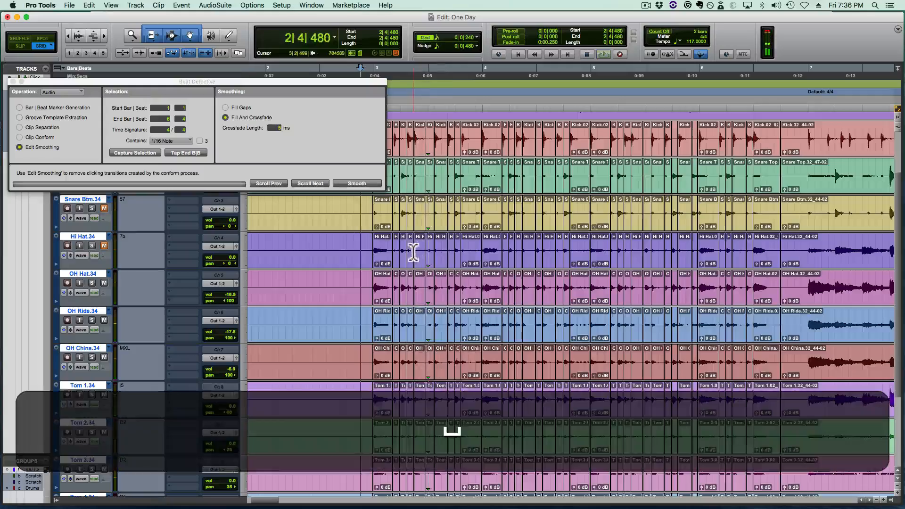
- Inspect the first edits of bar 3 up close and listen to short passages from 3|1|000
{"action": "left_click", "coordinate": [410, 251]}
{"action": "key", "text": "t"}
{"action": "key", "text": "t"}
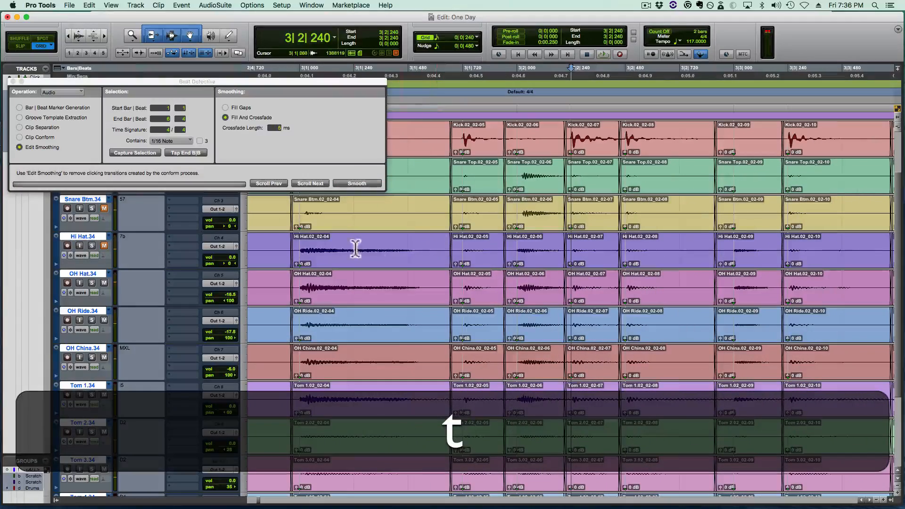
{"action": "left_click", "coordinate": [273, 247]}
{"action": "key", "text": "space"}
{"action": "key", "text": "space"}
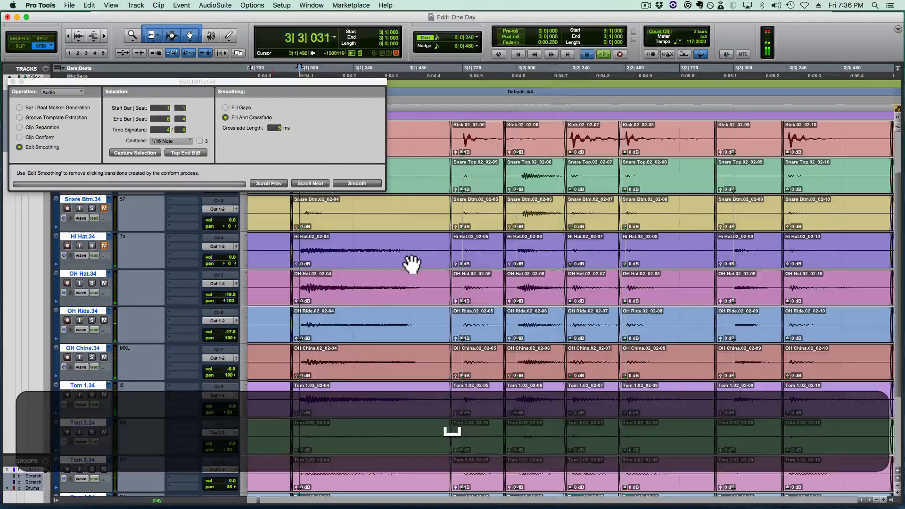
{"action": "key", "text": "space"}
{"action": "key", "text": "space"}
{"action": "key", "text": "space"}
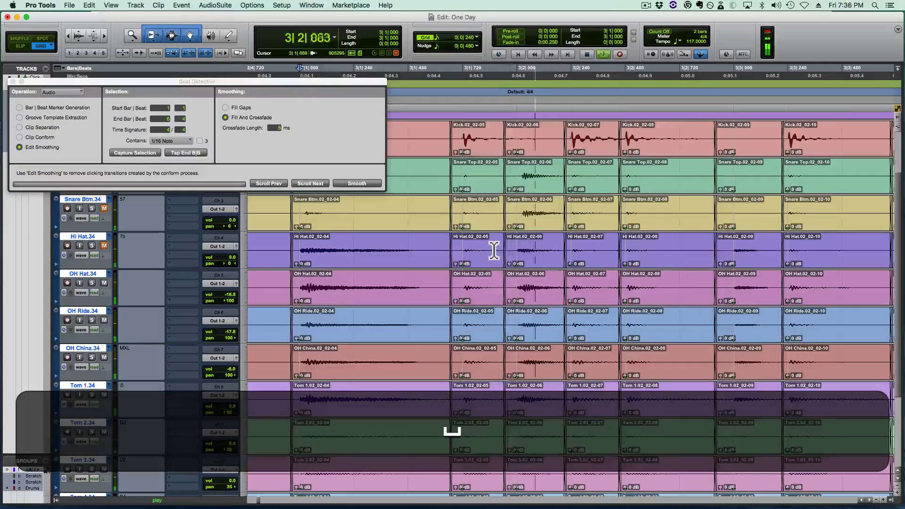
{"action": "key", "text": "space"}
- Locate the snare hit at 3|2|000 and replay the passage leading to it from 3|1|000
{"action": "left_click", "coordinate": [530, 246]}
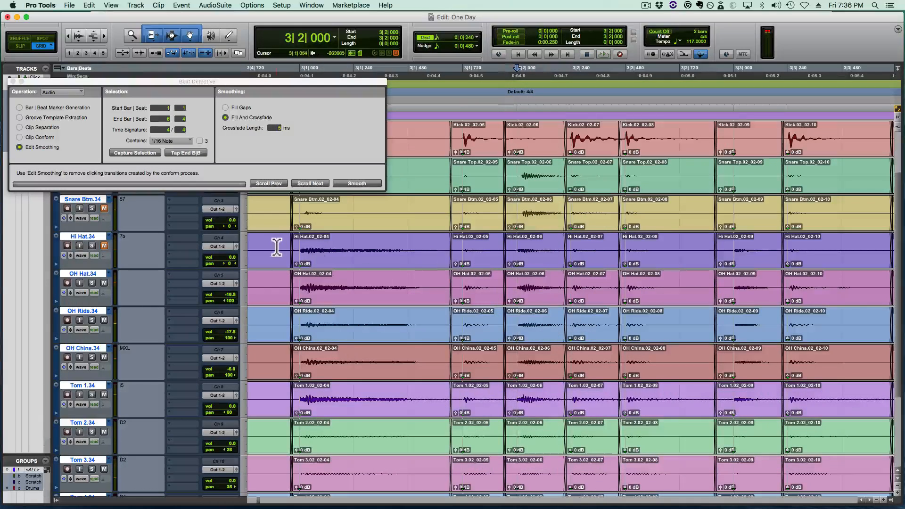
{"action": "left_click", "coordinate": [275, 246]}
{"action": "key", "text": "space"}
{"action": "key", "text": "space"}
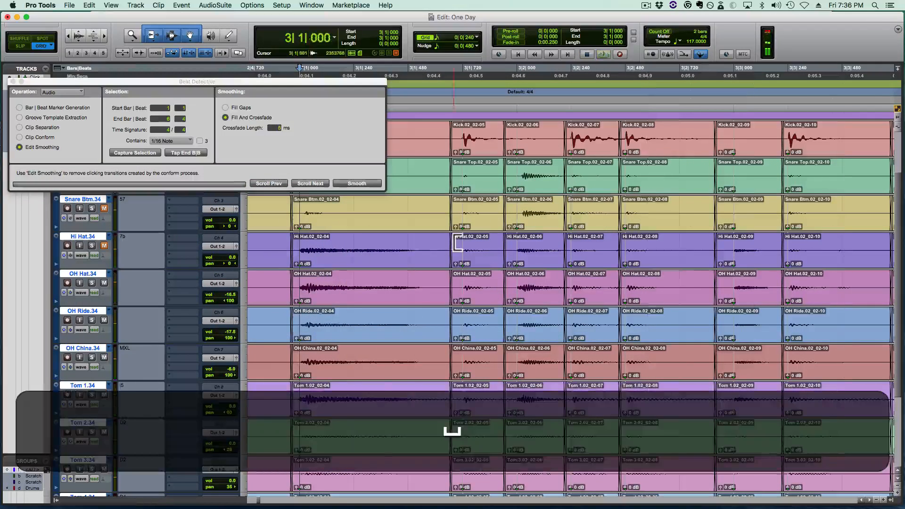
{"action": "key", "text": "space"}
{"action": "key", "text": "space"}
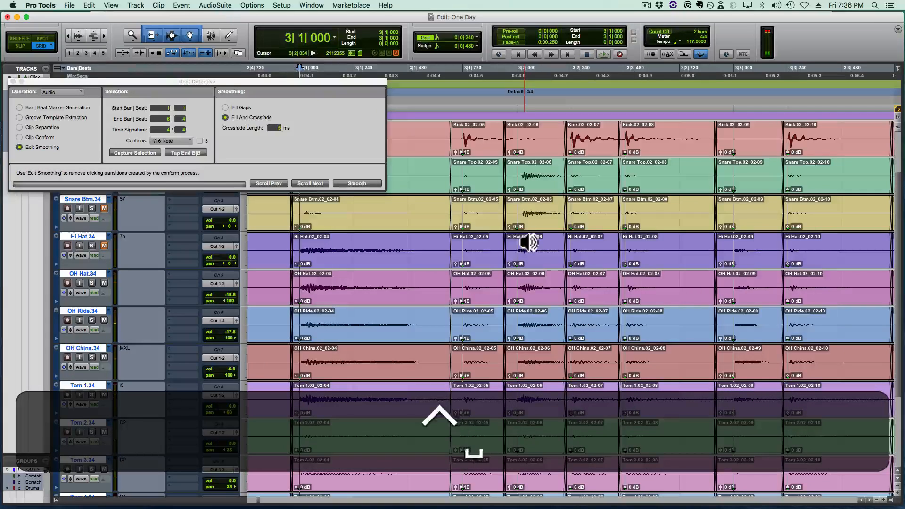
- Play the opening hits from 3|1|000 repeatedly at half speed to listen for edit artifacts
{"action": "key", "text": "shift+space"}
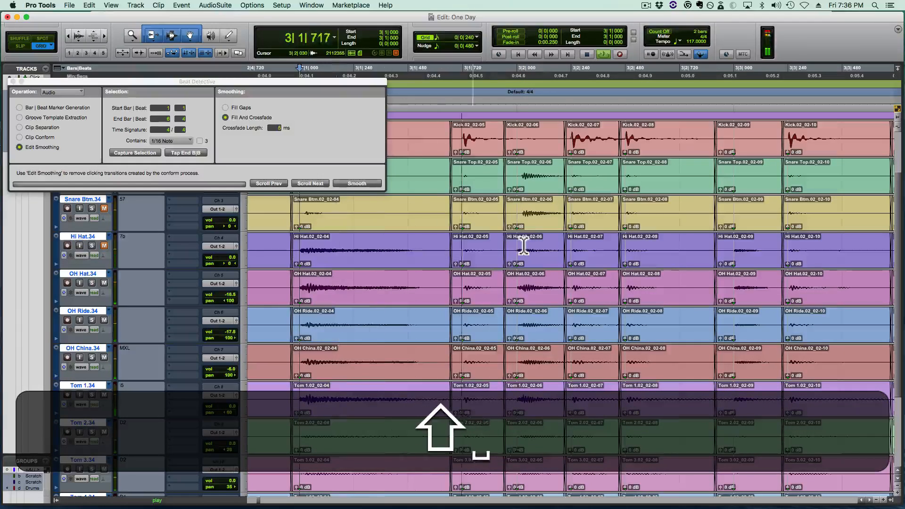
{"action": "key", "text": "space"}
{"action": "key", "text": "shift+space"}
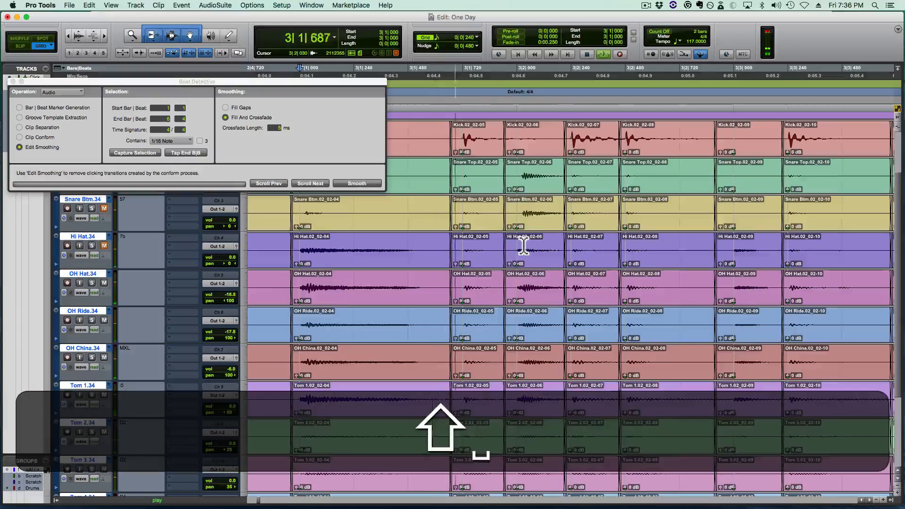
{"action": "key", "text": "space"}
{"action": "key", "text": "shift+space"}
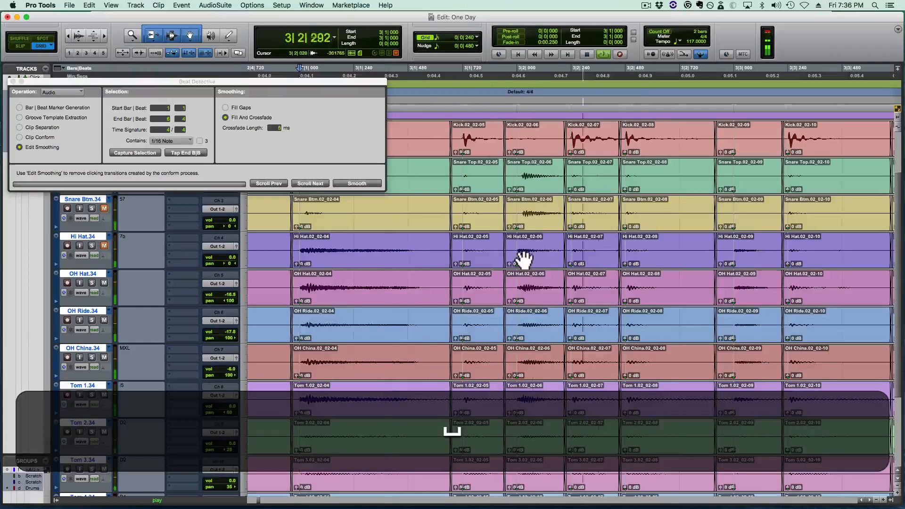
{"action": "key", "text": "space"}
- Examine the snare hit and its crossfades around 3|2|000 closely against the grid on all drum tracks
{"action": "left_click", "coordinate": [524, 247]}
{"action": "key", "text": "t"}
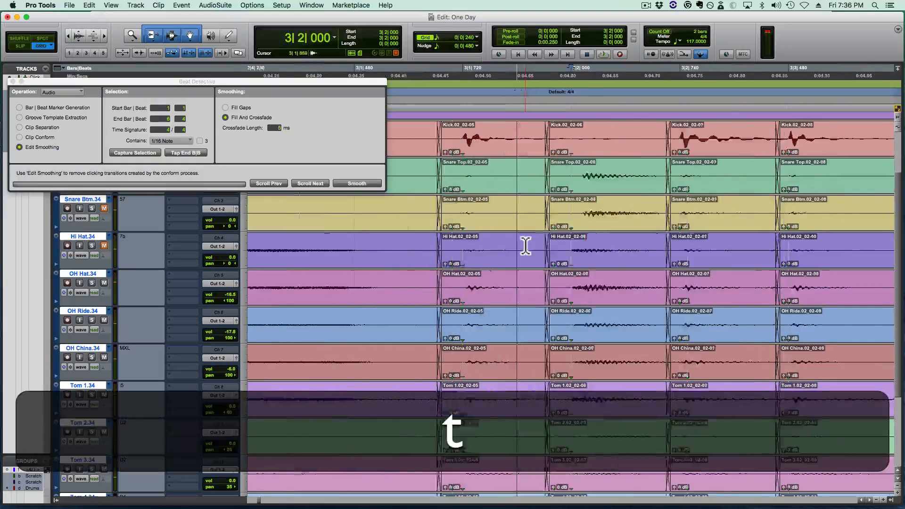
{"action": "scroll", "coordinate": [521, 236], "scroll_direction": "right", "scroll_amount": 1}
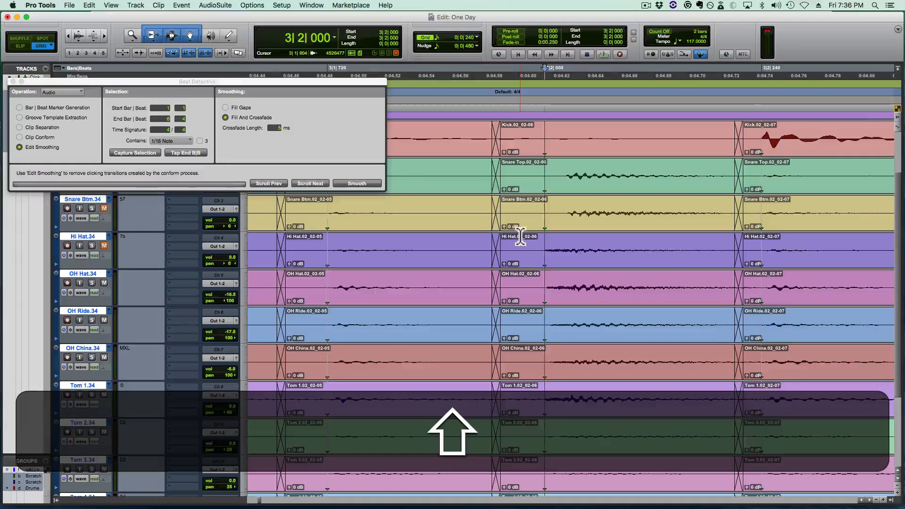
{"action": "scroll", "coordinate": [518, 238], "scroll_direction": "right", "scroll_amount": 1}
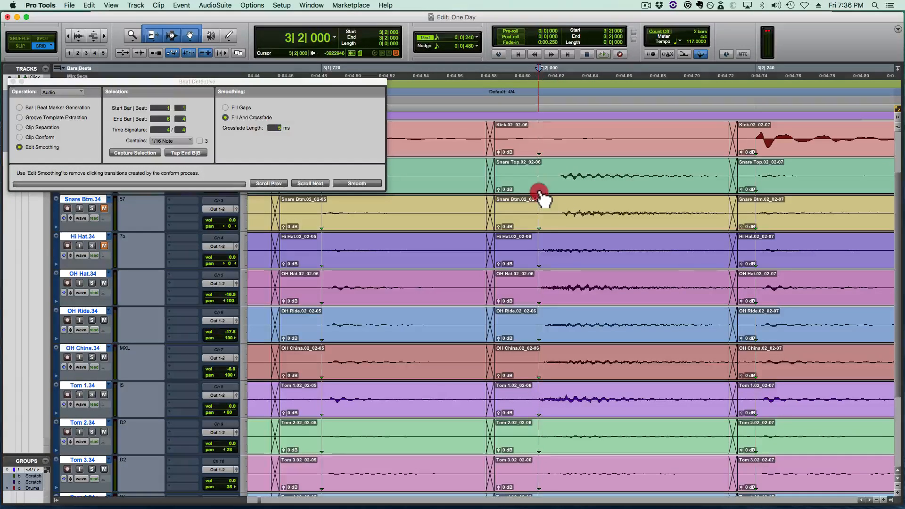
- Move the Snare Top clip's sync point onto the snare transient and locate the edit cursor there at 3|2|024
{"action": "left_click_drag", "start_coordinate": [548, 193], "coordinate": [560, 191]}
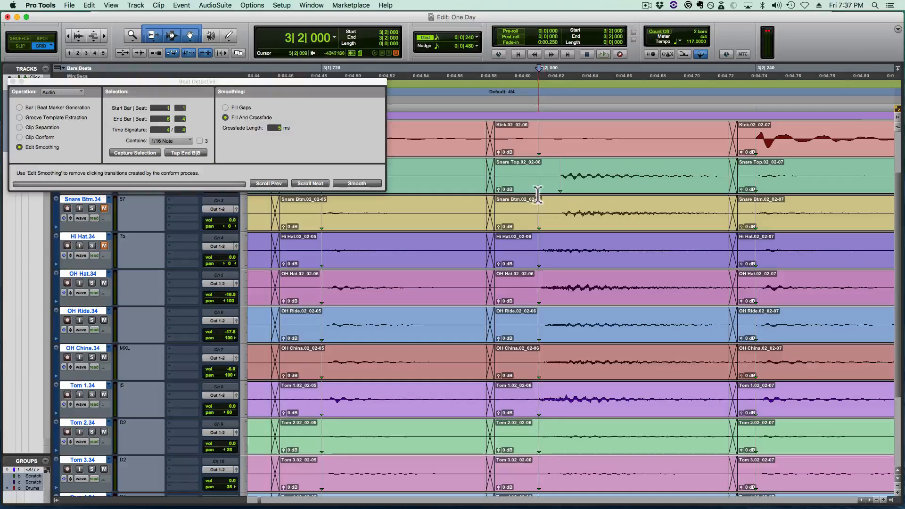
{"action": "left_click", "coordinate": [516, 173]}
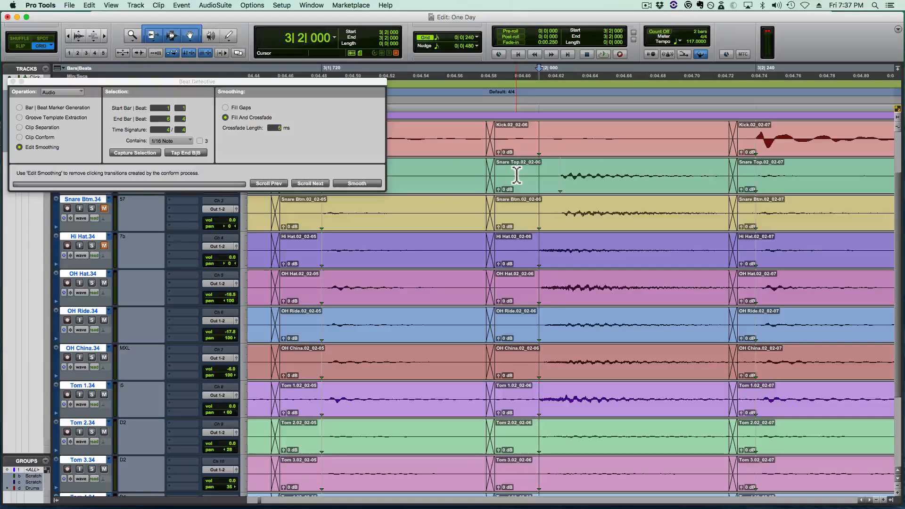
{"action": "key", "text": "Tab"}
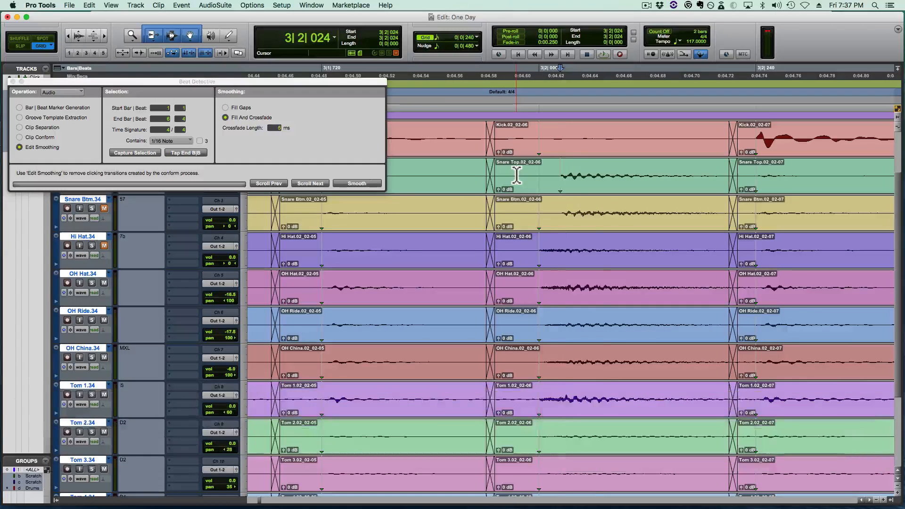
- Trim the starts of the grouped drum clips to 3|2|024 and move the trimmed clips to 3|2|000
{"action": "key", "text": "a"}
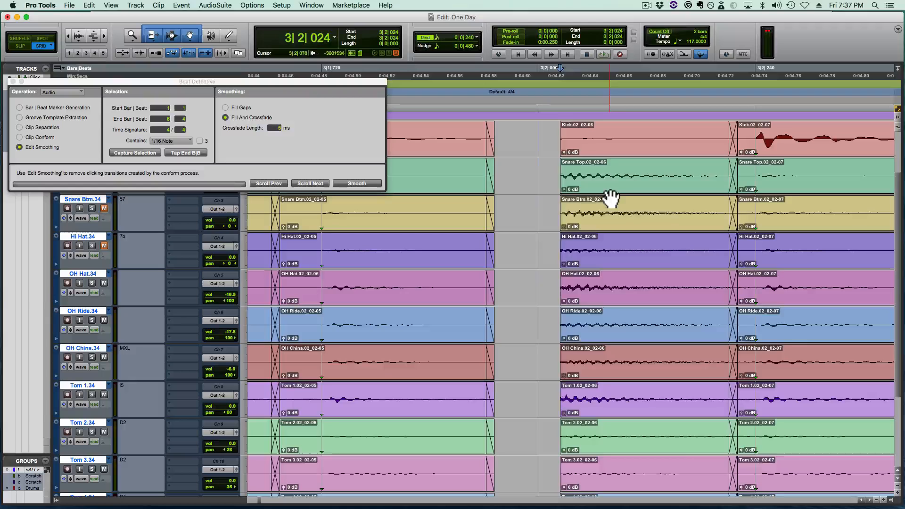
{"action": "left_click", "coordinate": [608, 196]}
{"action": "left_click_drag", "start_coordinate": [609, 196], "coordinate": [590, 197]}
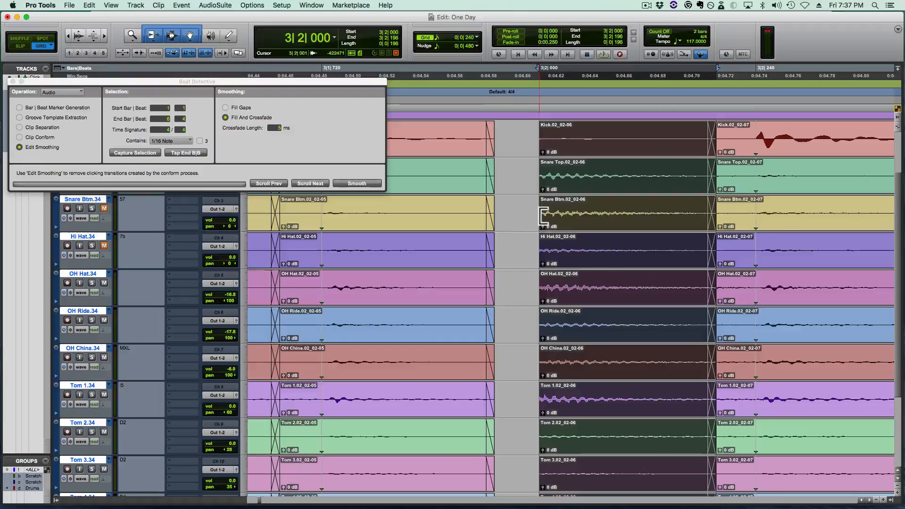
- Extend the moved clips' starts back, free of the grid, to close the gap, placing the edit boundary shortly before 3|2|000
{"action": "key", "text": "super"}
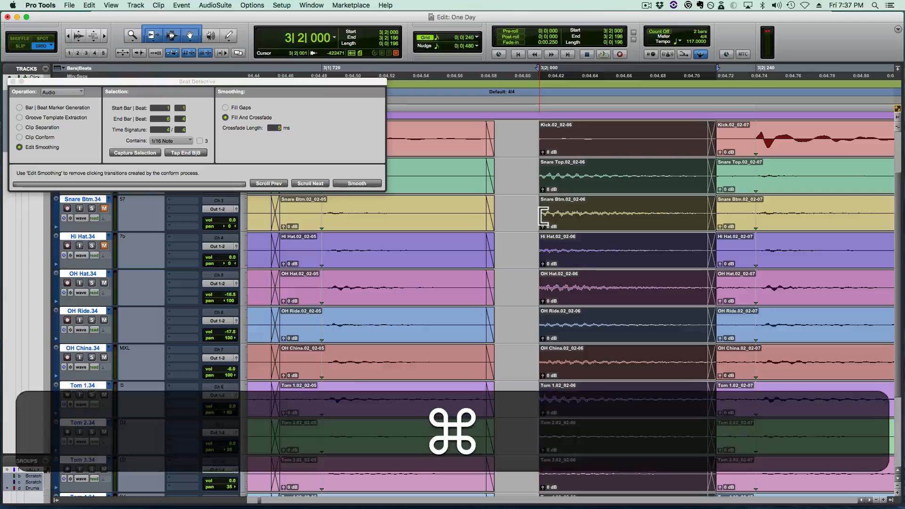
{"action": "left_click_drag", "start_coordinate": [543, 216], "coordinate": [466, 221]}
{"action": "left_click", "coordinate": [472, 225]}
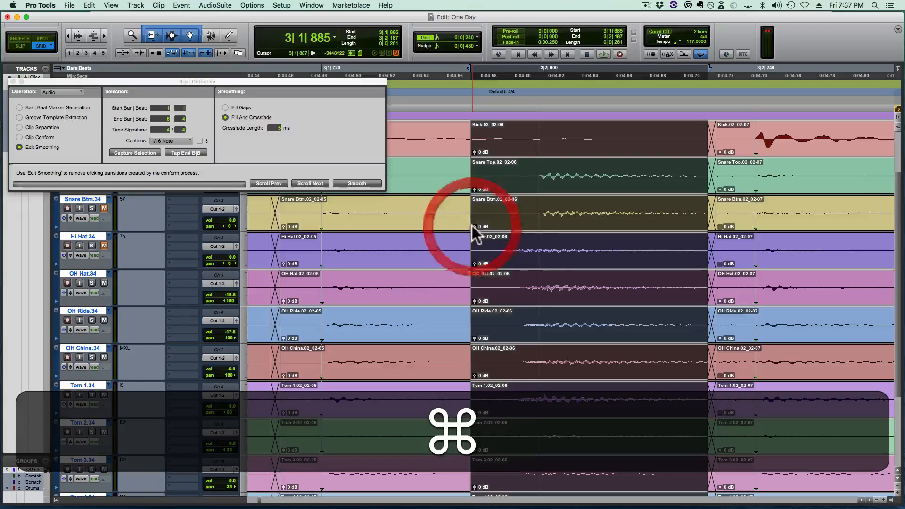
{"action": "left_click_drag", "start_coordinate": [474, 236], "coordinate": [500, 235]}
{"action": "left_click", "coordinate": [467, 217]}
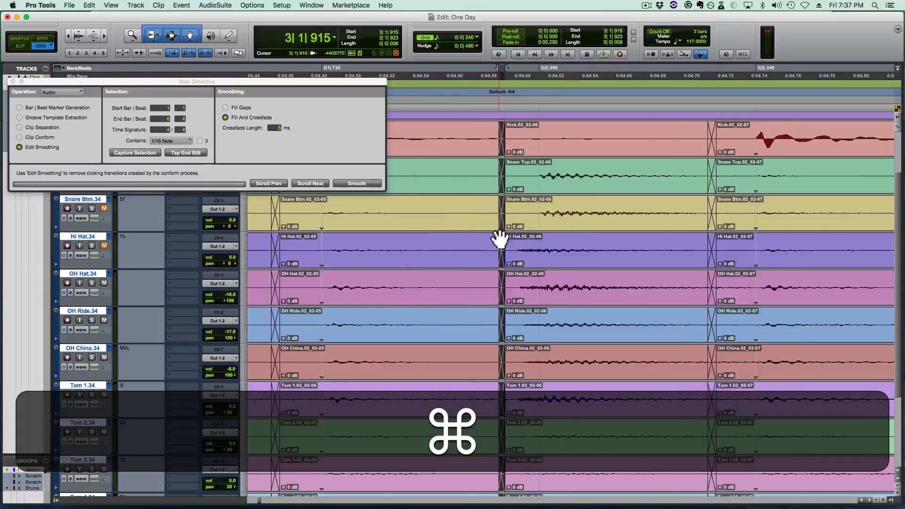
- Play the passage from 2|4|720 repeatedly to listen to the re-edited snare hit at 3|2|000
{"action": "key", "text": "r"}
{"action": "left_click", "coordinate": [265, 250]}
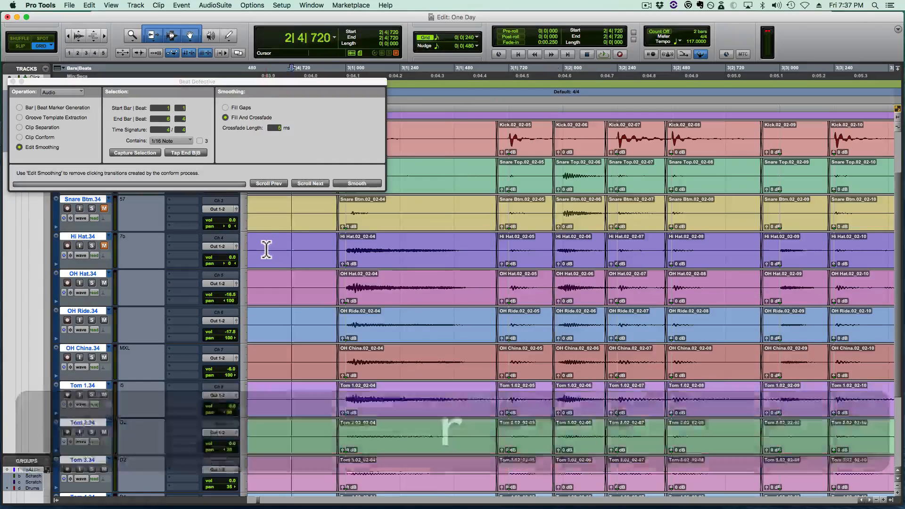
{"action": "key", "text": "space"}
{"action": "key", "text": "space"}
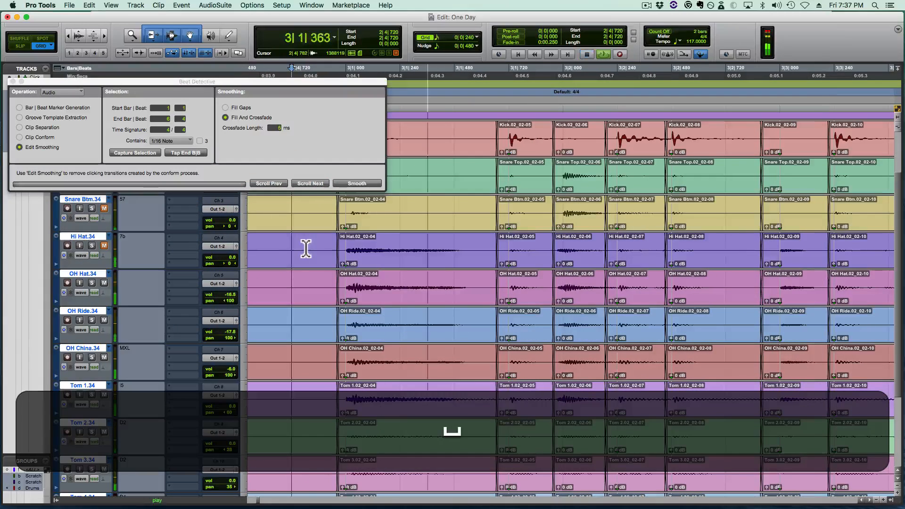
{"action": "key", "text": "space"}
{"action": "key", "text": "space"}
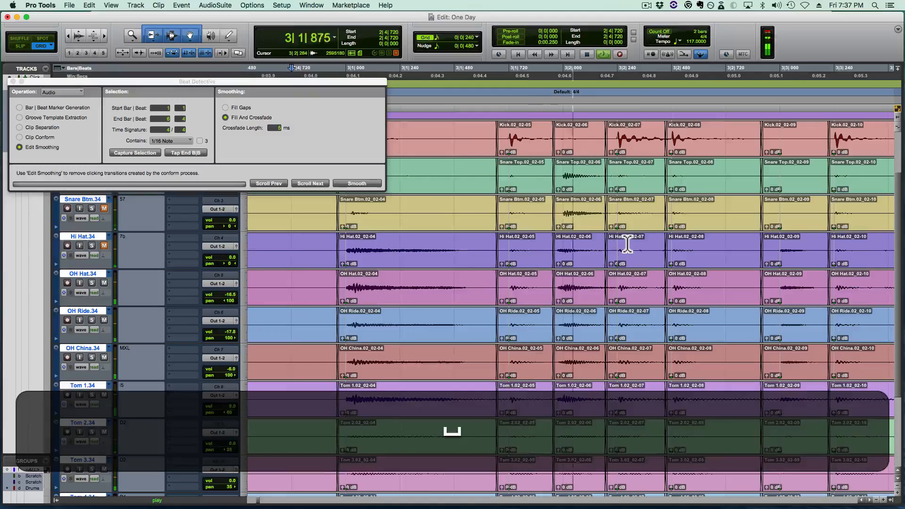
{"action": "key", "text": "space"}
{"action": "key", "text": "shift+space"}
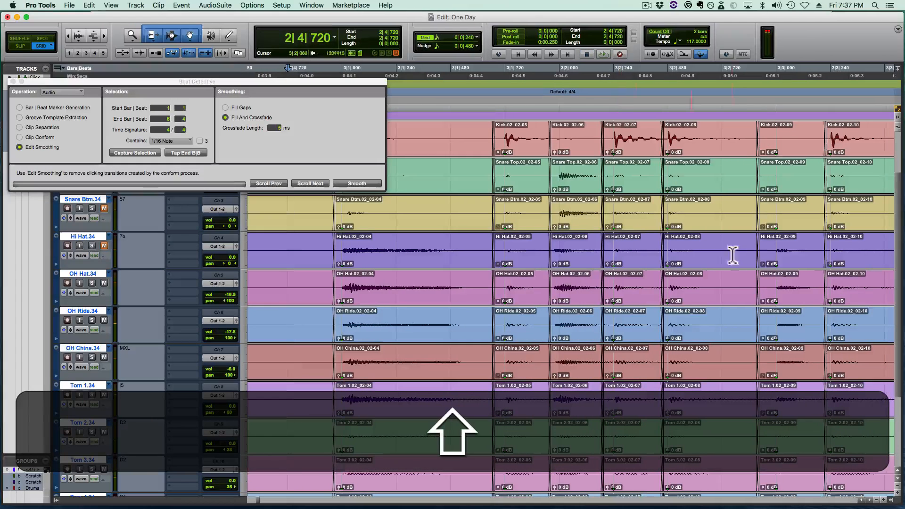
{"action": "key", "text": "space"}
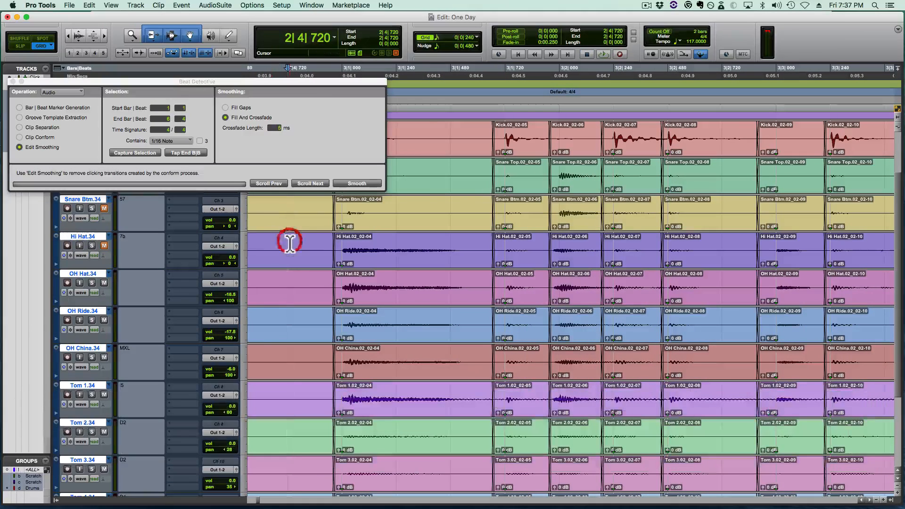
{"action": "key", "text": "space"}
- Examine the crossfades before the kick hit at 3|2|480 up close with enlarged waveforms on all drum tracks
{"action": "left_click", "coordinate": [650, 250]}
{"action": "key", "text": "t"}
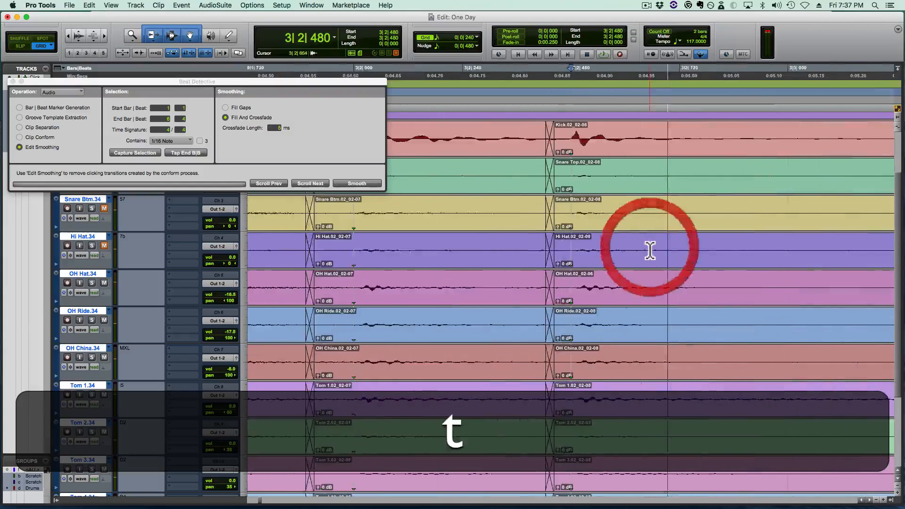
{"action": "key", "text": "t"}
{"action": "key", "text": "r"}
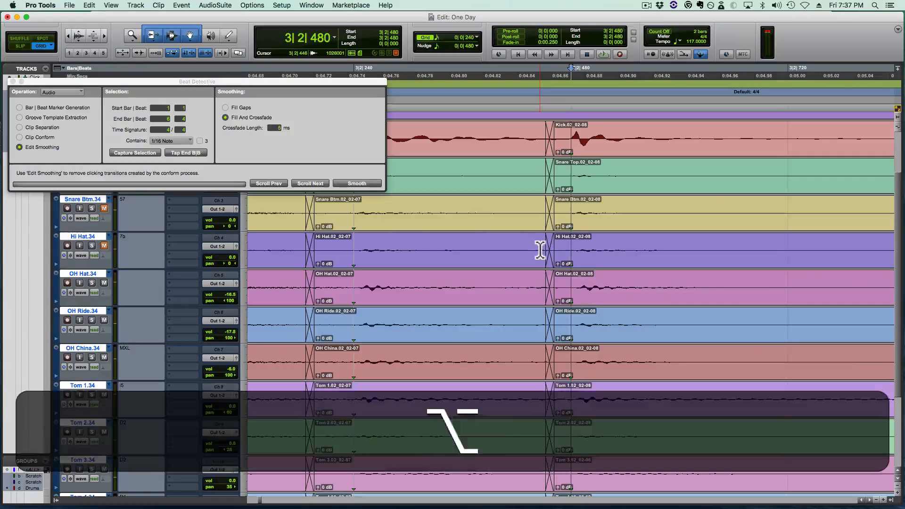
{"action": "key", "text": "alt+super+bracketright"}
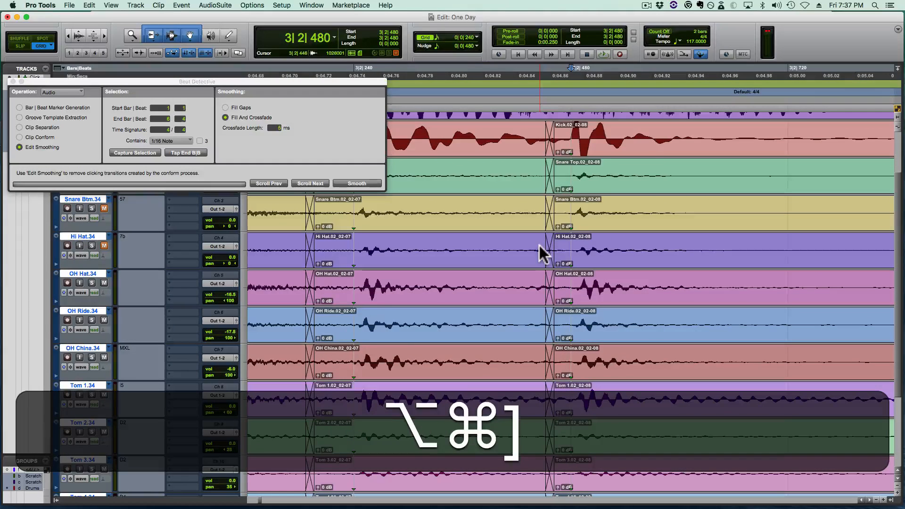
{"action": "key", "text": "alt+super+bracketright"}
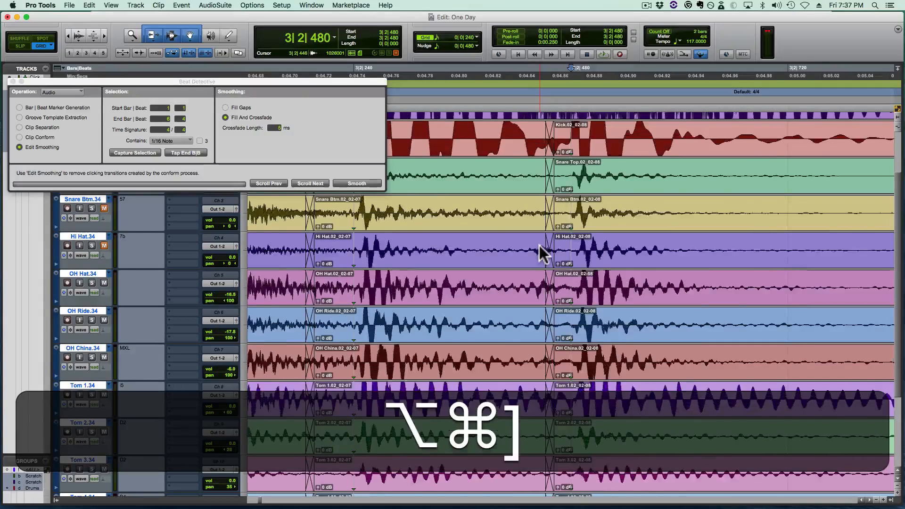
{"action": "key", "text": "alt+super+bracketright"}
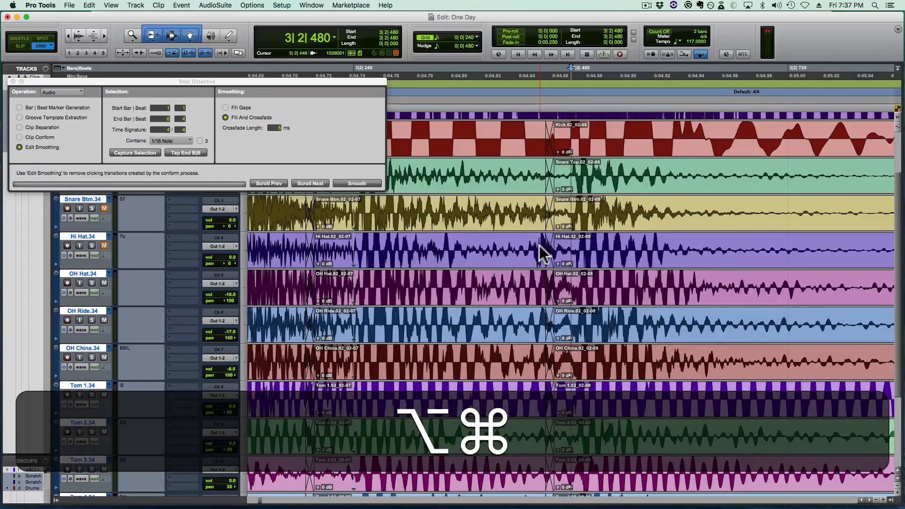
{"action": "key", "text": "alt+super+bracketleft"}
{"action": "key", "text": "alt+super+bracketleft"}
{"action": "key", "text": "alt+super+bracketleft"}
{"action": "key", "text": "alt+super+bracketright"}
{"action": "key", "text": "alt+super+bracketright"}
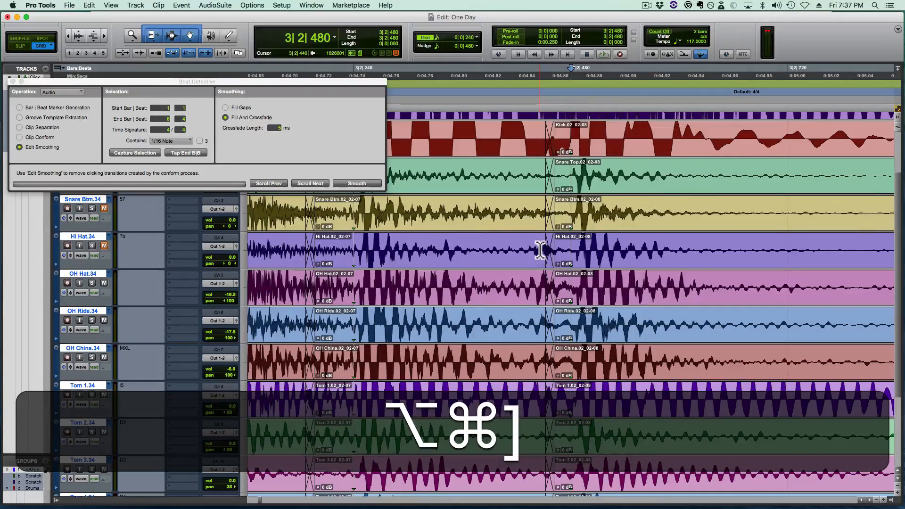
{"action": "key", "text": "alt+super+bracketleft"}
{"action": "key", "text": "alt+super+bracketleft"}
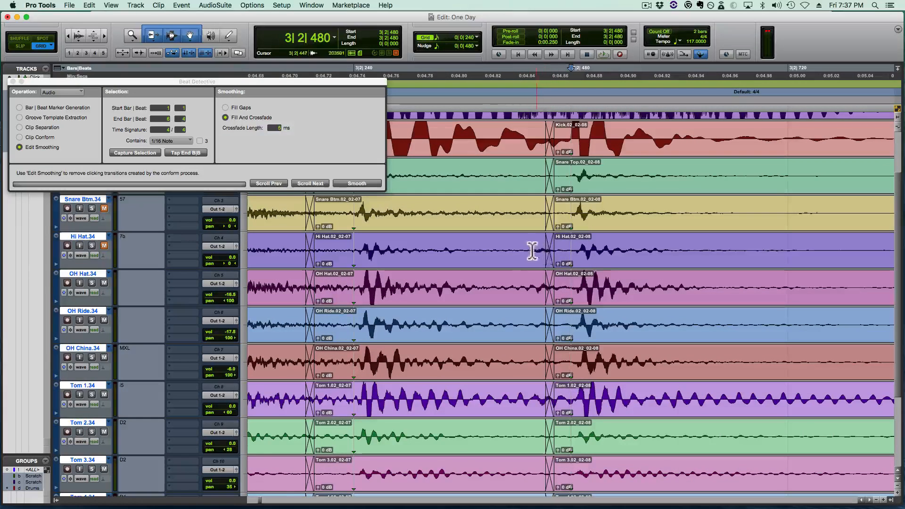
- Move the crossfade before the 3|2|480 kick hit earlier, to 3|2|386, on all drum tracks
{"action": "key", "text": "super"}
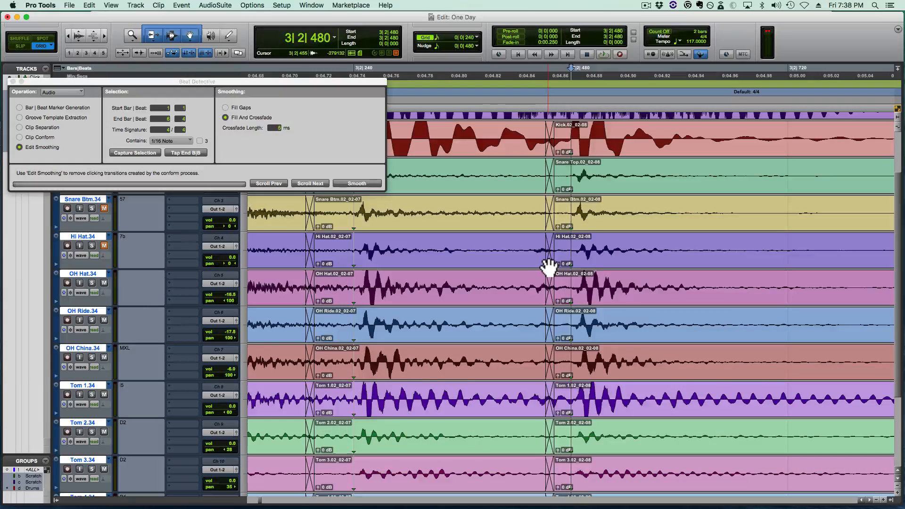
{"action": "key", "text": "super"}
{"action": "left_click_drag", "start_coordinate": [551, 262], "coordinate": [546, 282]}
{"action": "left_click_drag", "start_coordinate": [539, 282], "coordinate": [494, 283]}
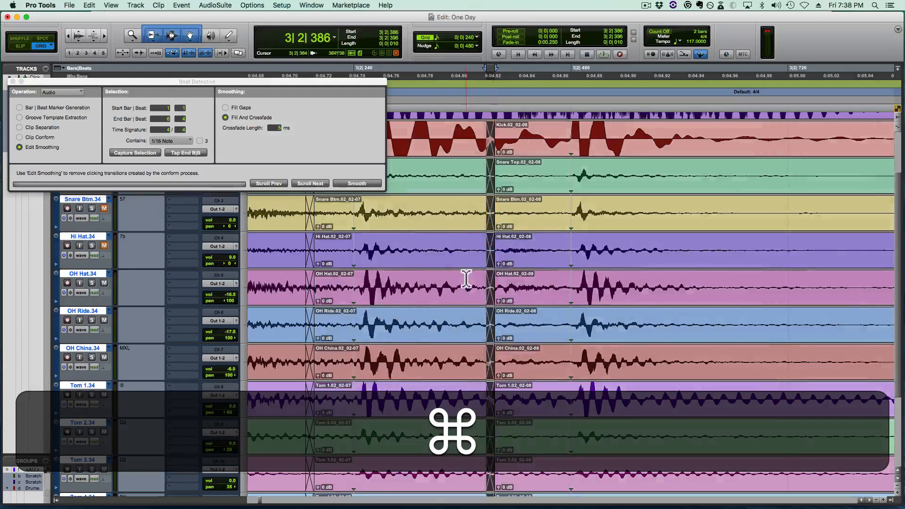
- Listen to the relocated crossfade by playing from 3|1|480 and again from 2|4|720
{"action": "key", "text": "r"}
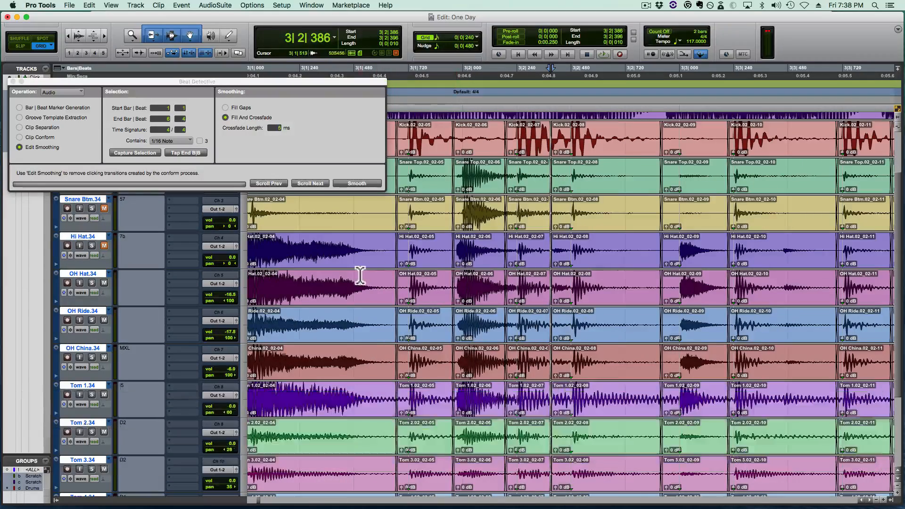
{"action": "left_click", "coordinate": [360, 273]}
{"action": "key", "text": "space"}
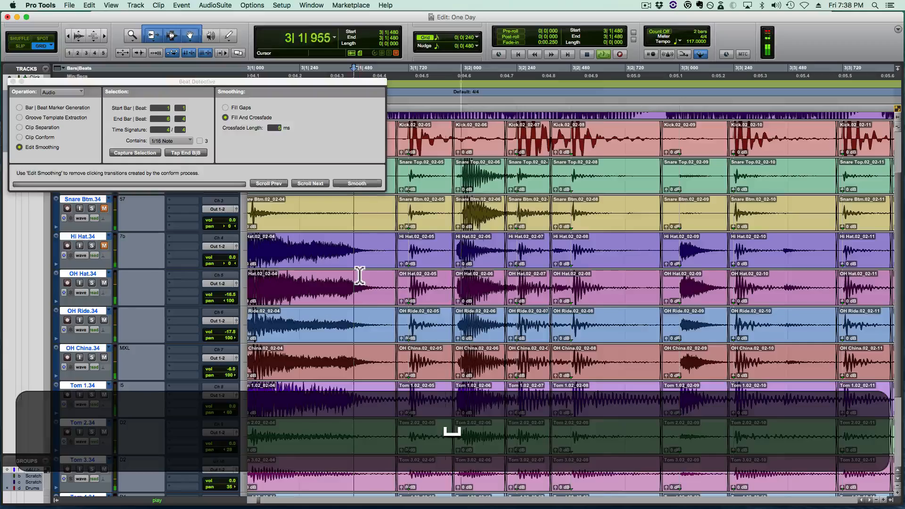
{"action": "key", "text": "space"}
{"action": "scroll", "coordinate": [326, 275], "scroll_direction": "left", "scroll_amount": 3}
{"action": "scroll", "coordinate": [326, 275], "scroll_direction": "left", "scroll_amount": 1}
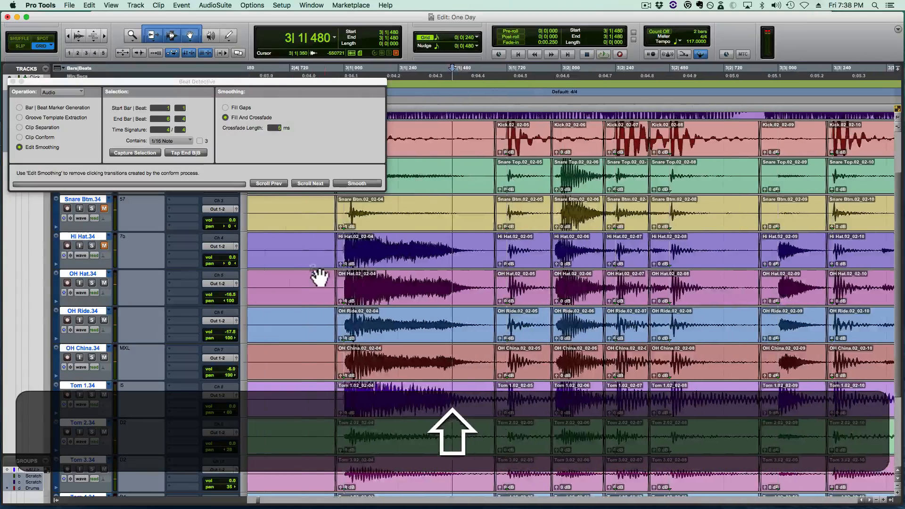
{"action": "left_click", "coordinate": [298, 276]}
{"action": "key", "text": "space"}
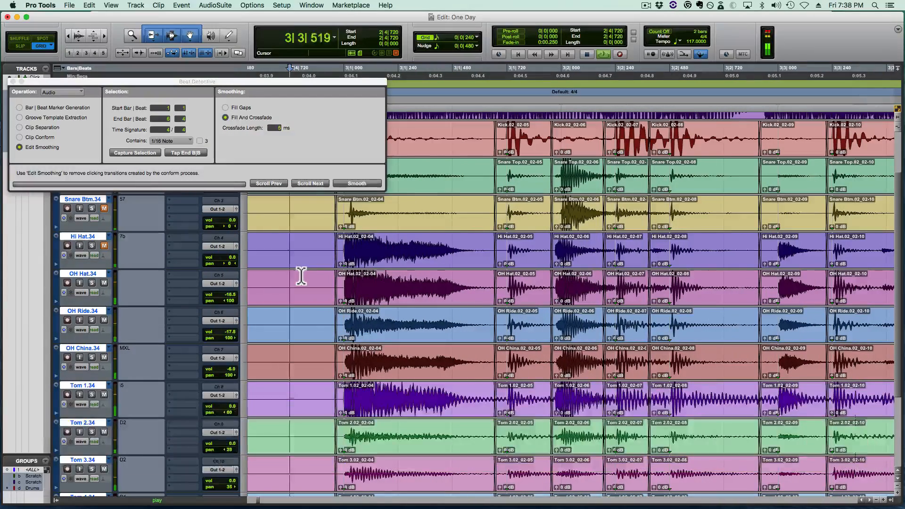
{"action": "key", "text": "space"}
{"action": "key", "text": "space"}
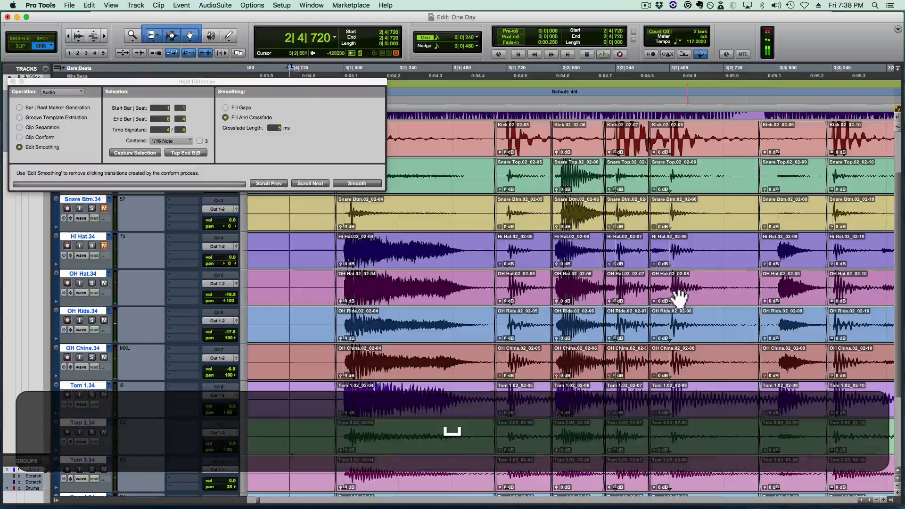
- Move the crossfade close to the 3|2|480 kick hit on all drum tracks, so it starts at 3|2|468
{"action": "left_click", "coordinate": [673, 283]}
{"action": "key", "text": "t"}
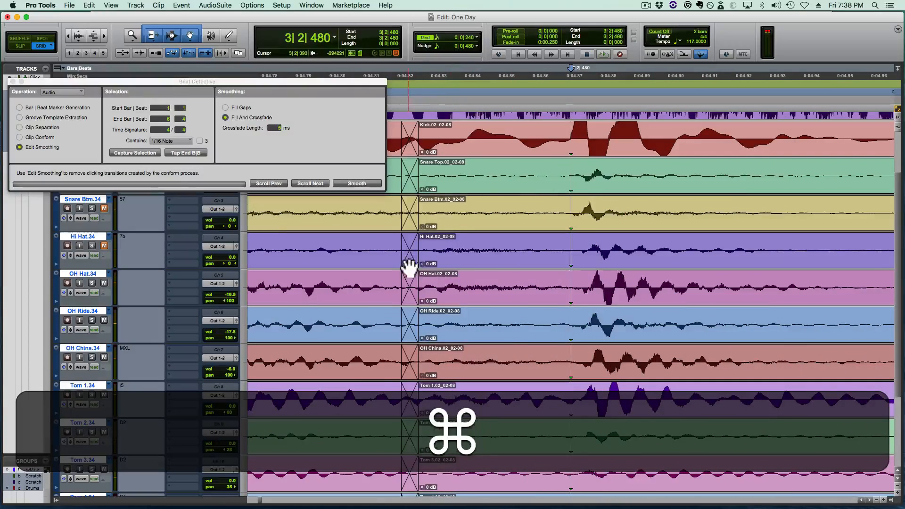
{"action": "left_click_drag", "start_coordinate": [410, 262], "coordinate": [558, 275]}
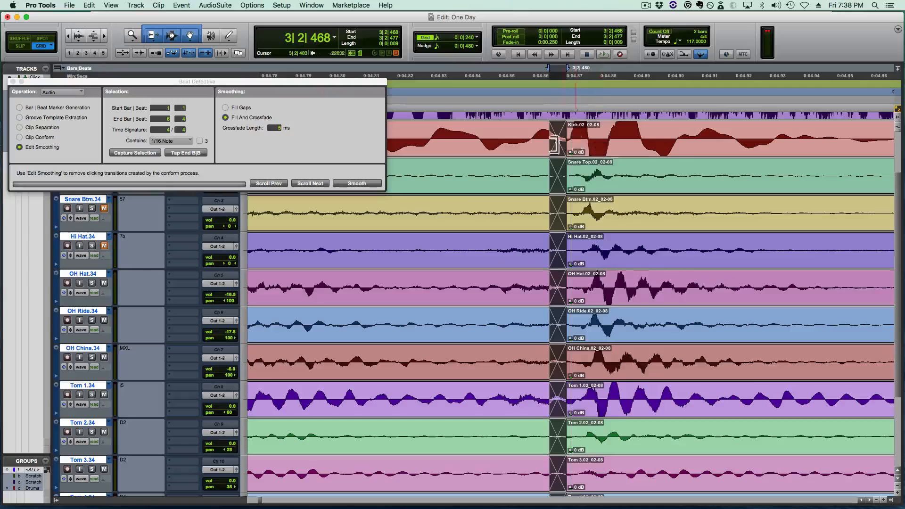
- Play the drums from 3|1|240 and again from 2|4|240 to check the edit near 3|2|480
{"action": "key", "text": "r"}
{"action": "key", "text": "r"}
{"action": "left_click", "coordinate": [321, 246]}
{"action": "key", "text": "space"}
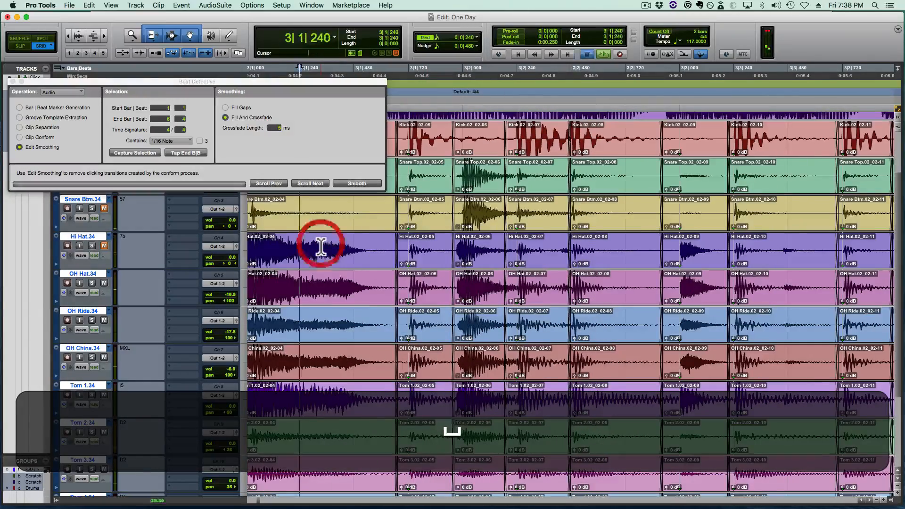
{"action": "key", "text": "r"}
{"action": "left_click", "coordinate": [320, 246]}
{"action": "key", "text": "space"}
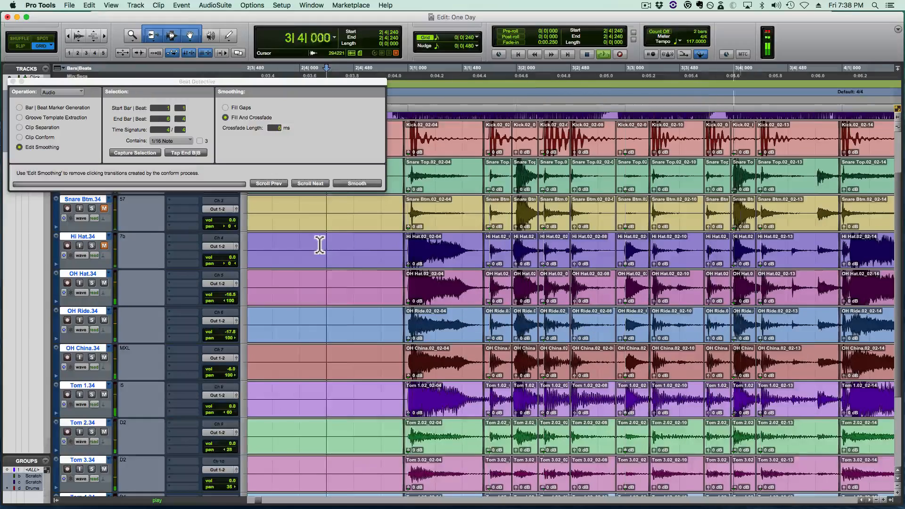
{"action": "key", "text": "space"}
- Play the drums from 2|4|720 into bar 4 with reduced waveform height, following the edits along the timeline
{"action": "left_click", "coordinate": [372, 245]}
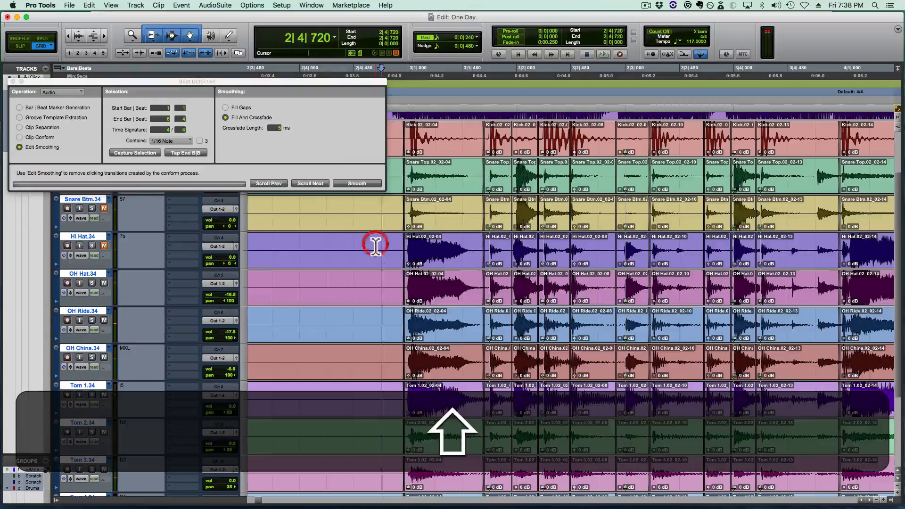
{"action": "key", "text": "shift+space"}
{"action": "key", "text": "super+alt+bracketleft"}
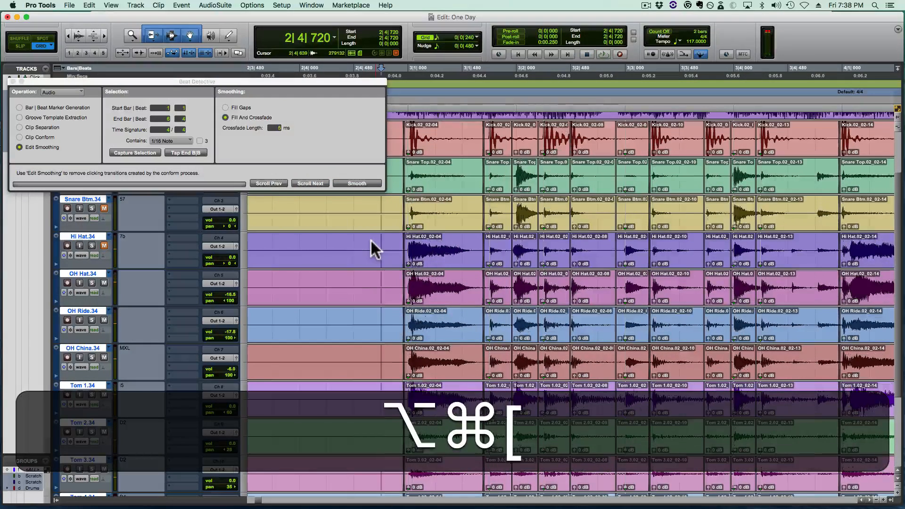
{"action": "key", "text": "super+alt+bracketleft"}
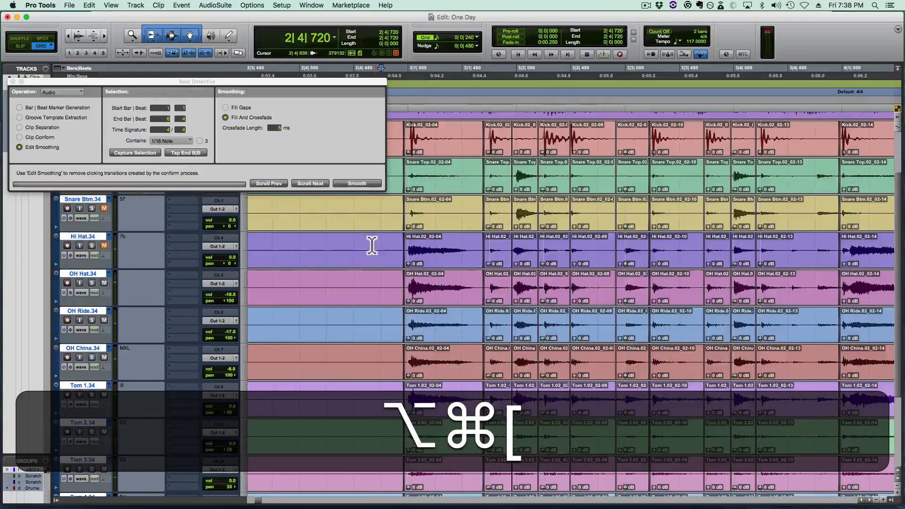
{"action": "scroll", "coordinate": [419, 256], "scroll_direction": "right", "scroll_amount": 3}
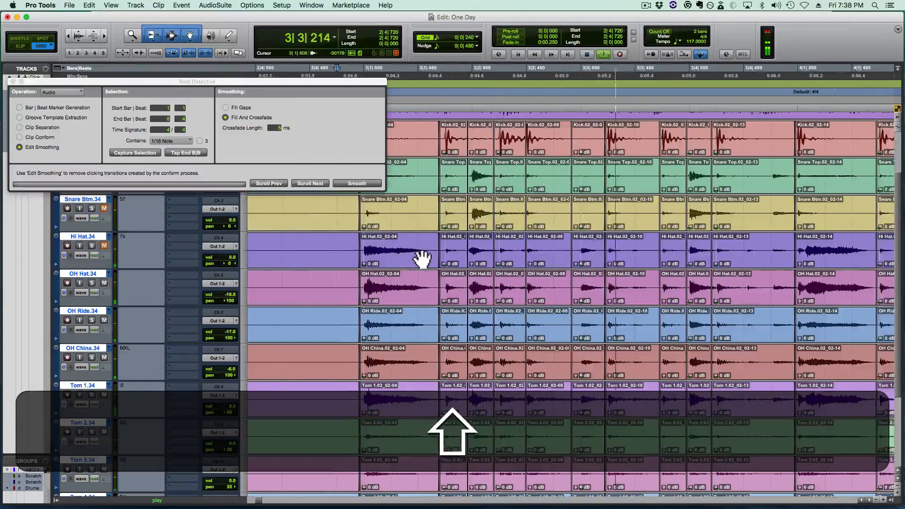
{"action": "scroll", "coordinate": [421, 258], "scroll_direction": "right", "scroll_amount": 14}
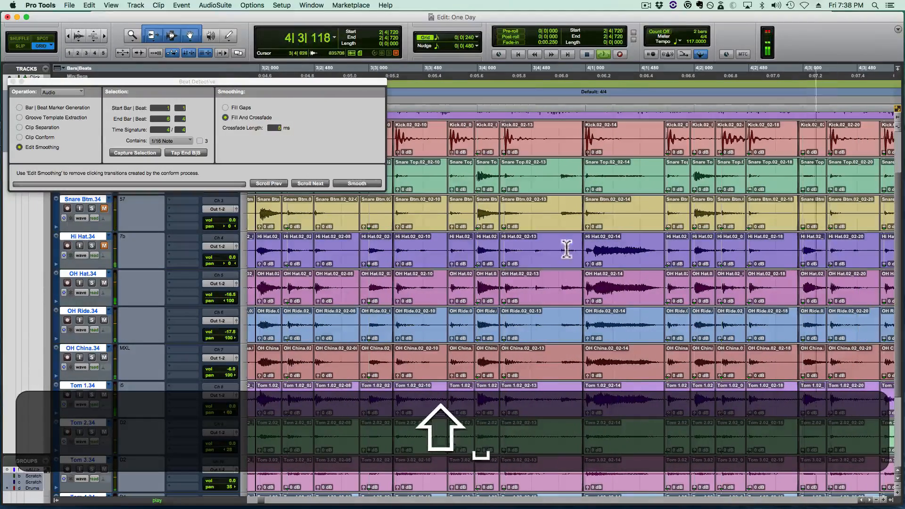
- Examine the hi-hat hit near 3|3|480 and the clip boundaries around it at close zoom
{"action": "left_click", "coordinate": [434, 243]}
{"action": "key", "text": "t"}
{"action": "key", "text": "t"}
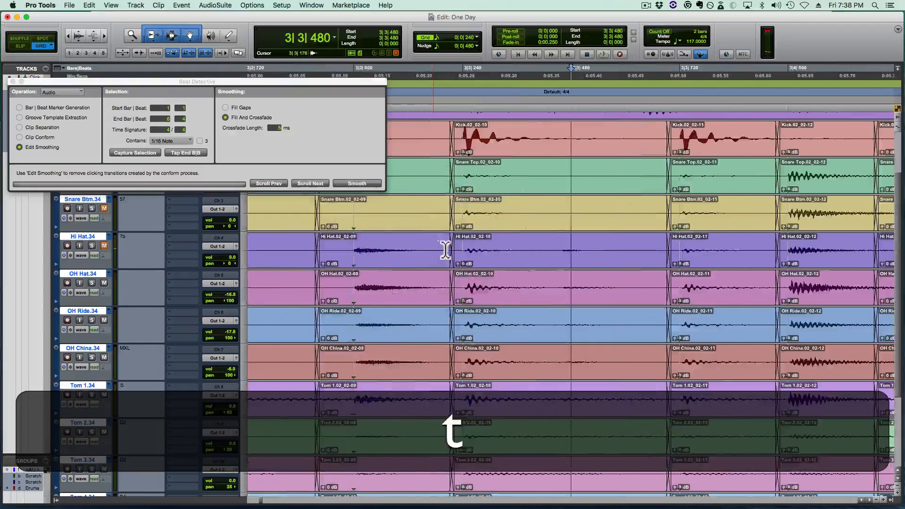
{"action": "left_click", "coordinate": [481, 245]}
{"action": "left_click", "coordinate": [432, 248]}
{"action": "key", "text": "Tab"}
{"action": "key", "text": "Tab"}
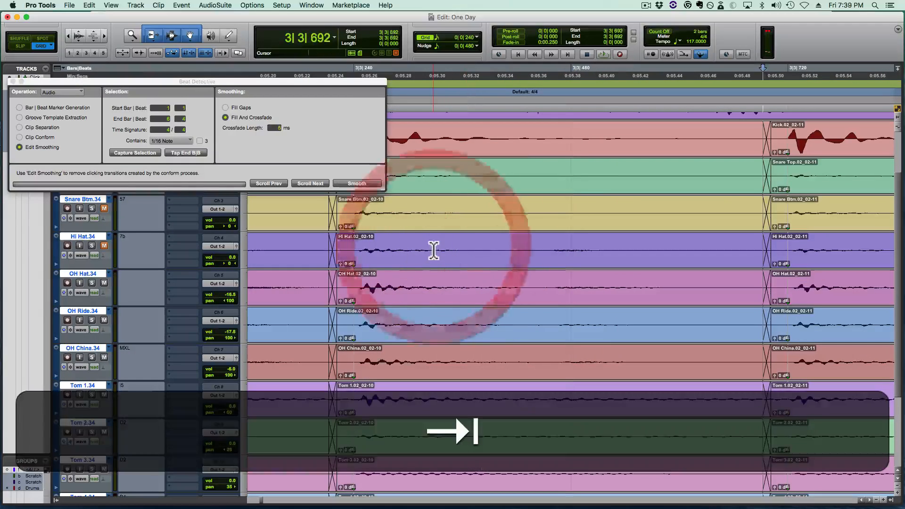
{"action": "left_click", "coordinate": [432, 252]}
{"action": "key", "text": "Tab"}
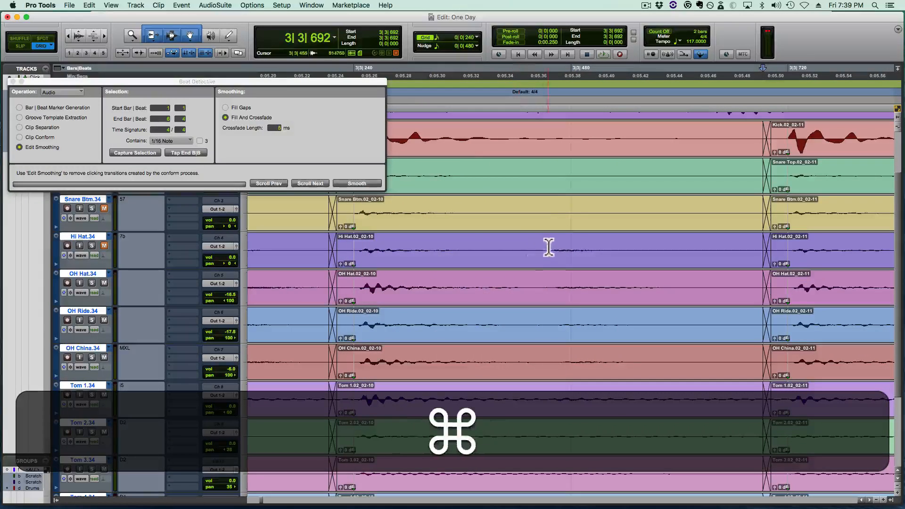
- Play the drums from 3|3|000 and again from 3|2|240 to judge the timing around 3|3|480
{"action": "key", "text": "r"}
{"action": "key", "text": "r"}
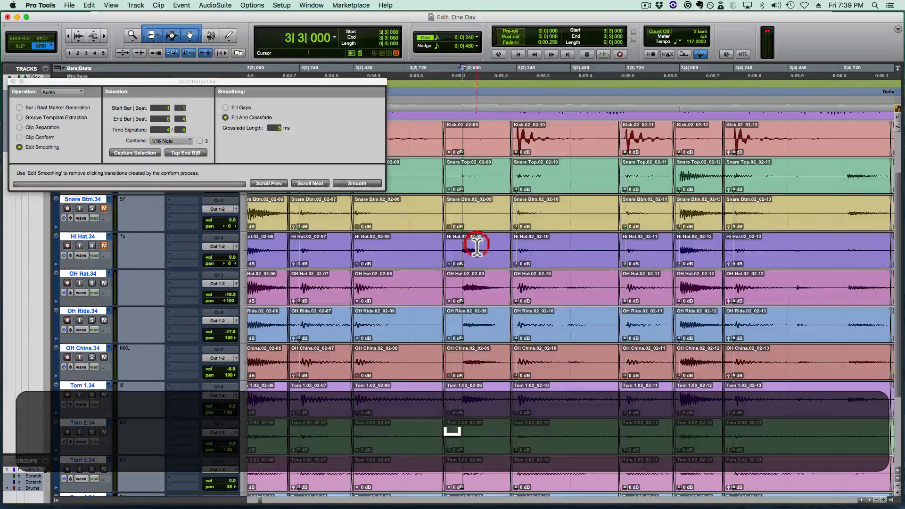
{"action": "key", "text": "space"}
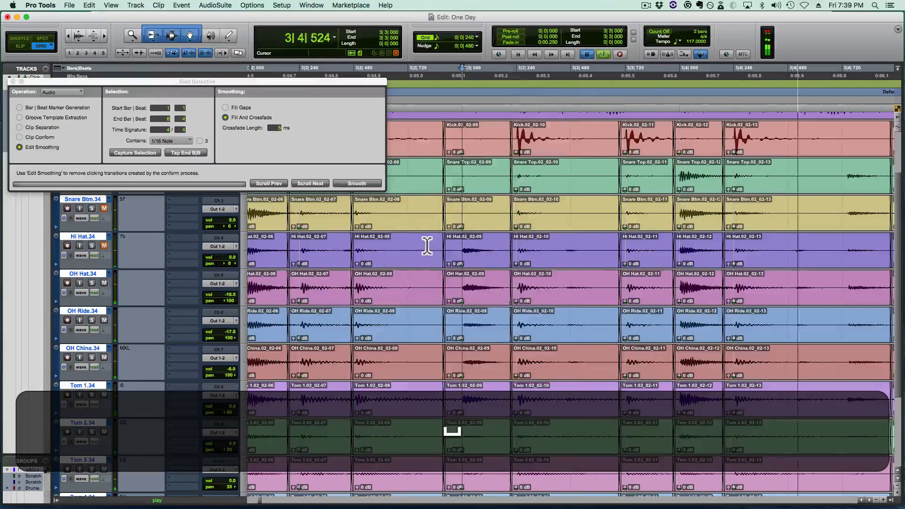
{"action": "left_click", "coordinate": [314, 245]}
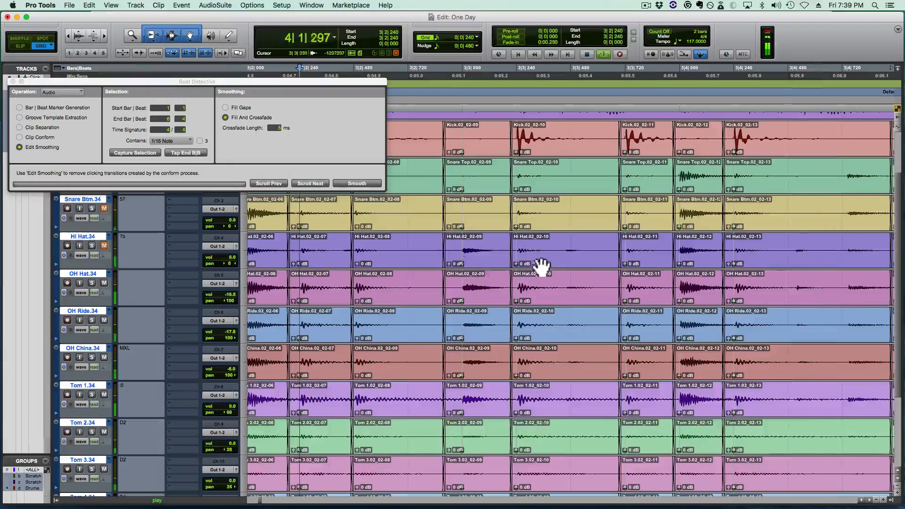
{"action": "key", "text": "space"}
- Split all drum tracks at 3|3|460, align the new clips to 3|3|480 and crossfade their edges, with the end crossfade starting at 3|3|707
{"action": "left_click", "coordinate": [561, 245]}
{"action": "key", "text": "t"}
{"action": "key", "text": "super+t"}
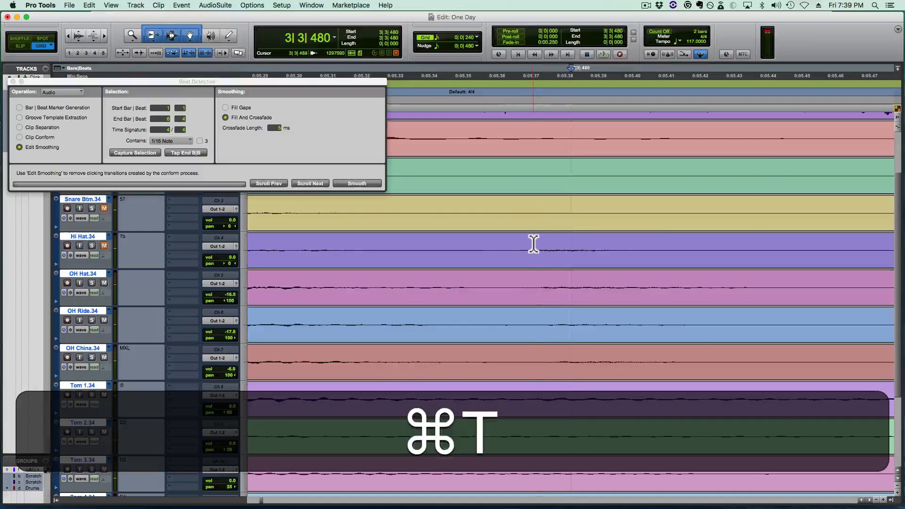
{"action": "left_click", "coordinate": [534, 243], "text": "super"}
{"action": "key", "text": "super+b"}
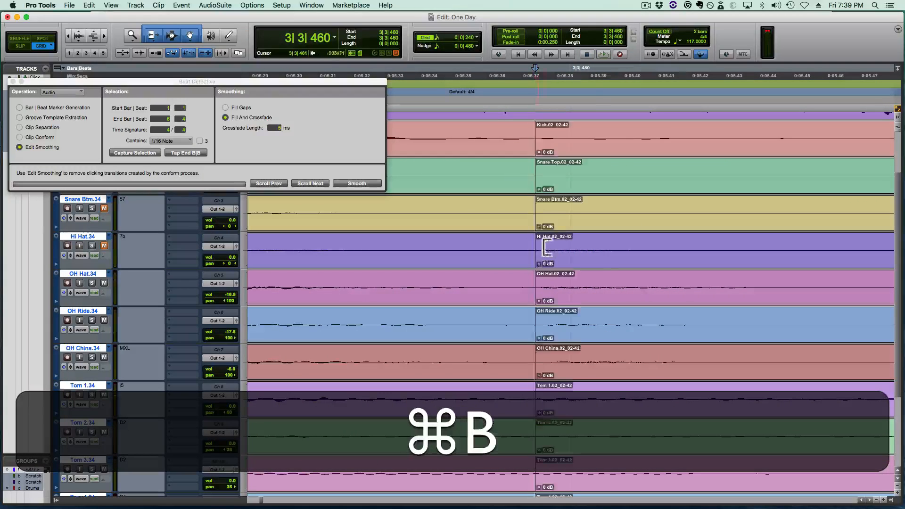
{"action": "left_click_drag", "start_coordinate": [597, 271], "coordinate": [621, 267]}
{"action": "mouse_move", "coordinate": [571, 253]}
{"action": "left_mouse_down"}
{"action": "mouse_move", "coordinate": [529, 257]}
{"action": "mouse_move", "coordinate": [526, 265]}
{"action": "mouse_move", "coordinate": [553, 264]}
{"action": "mouse_move", "coordinate": [539, 248]}
{"action": "left_mouse_up"}
{"action": "scroll", "coordinate": [528, 268], "scroll_direction": "right", "scroll_amount": 3}
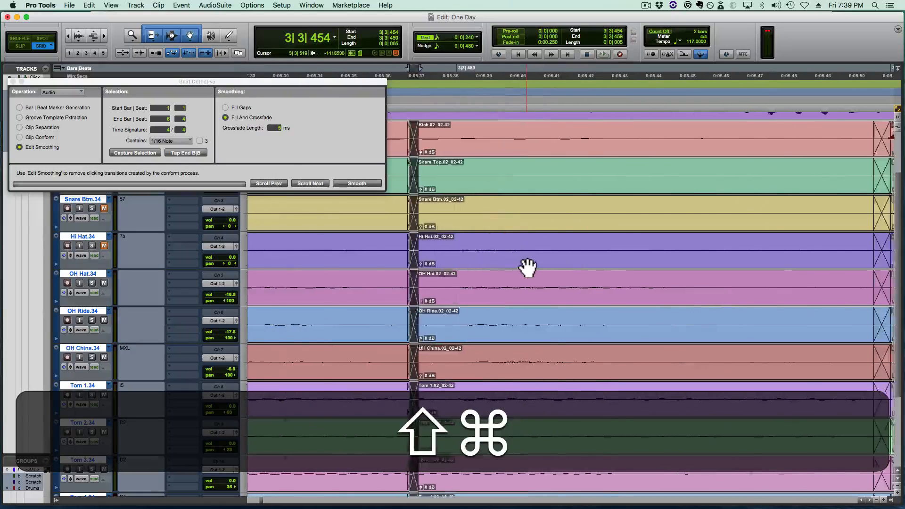
{"action": "scroll", "coordinate": [528, 268], "scroll_direction": "right", "scroll_amount": 4}
- Play the drums from 3|1|240 to check the corrected hit at 3|3|480
{"action": "key", "text": "r"}
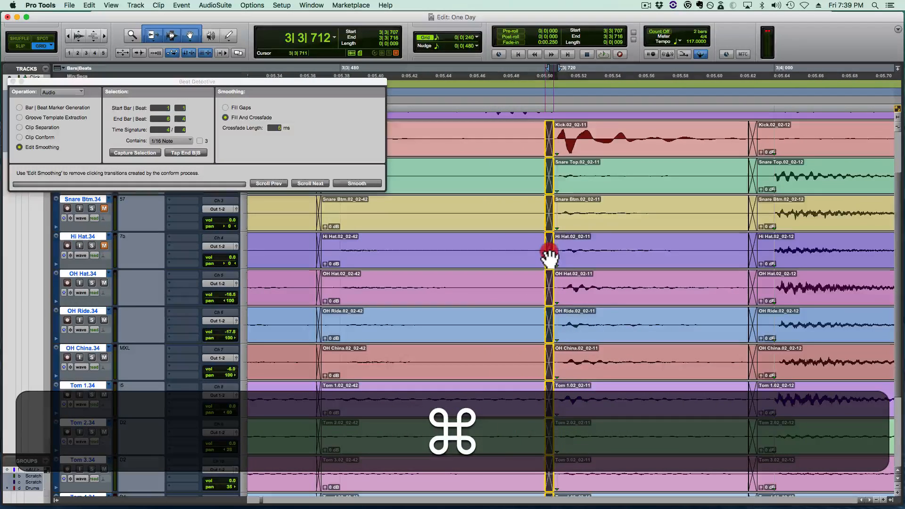
{"action": "key", "text": "r"}
{"action": "key", "text": "shift+r"}
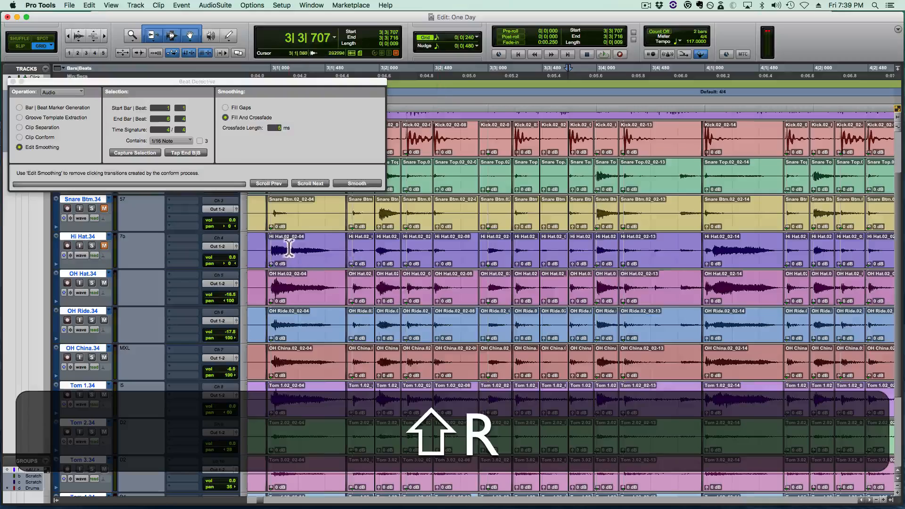
{"action": "left_click", "coordinate": [289, 249]}
{"action": "key", "text": "space"}
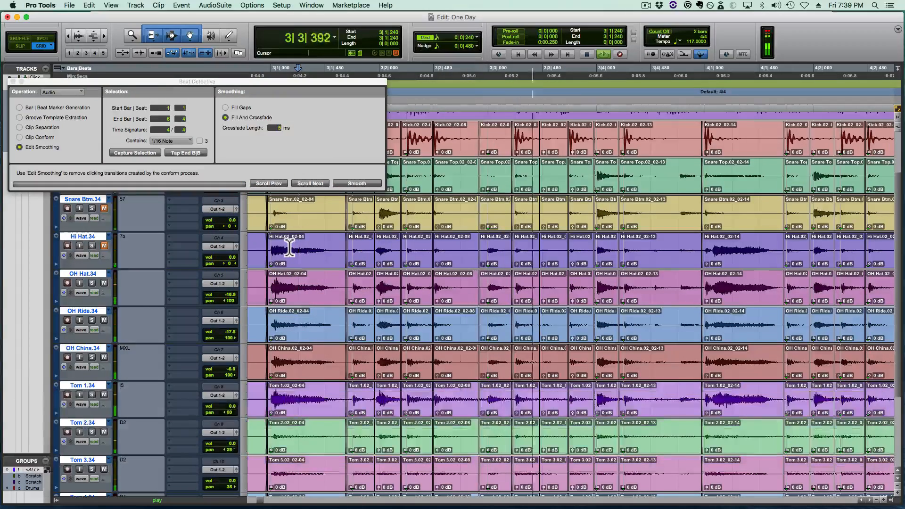
{"action": "key", "text": "space"}
- Examine the hits between 3|4|480 and 4|1|000 with increased waveform height, playing from 3|4|932
{"action": "left_click", "coordinate": [683, 245]}
{"action": "key", "text": "t"}
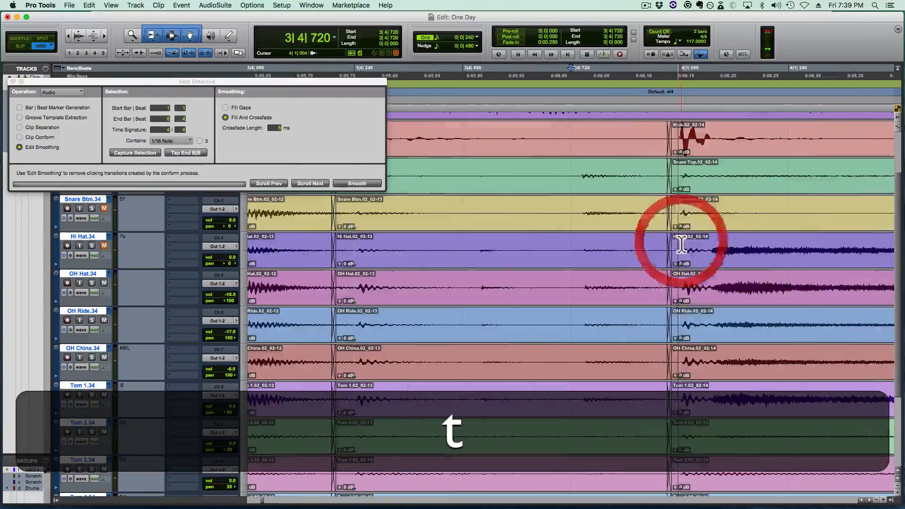
{"action": "left_click", "coordinate": [451, 247]}
{"action": "key", "text": "Tab"}
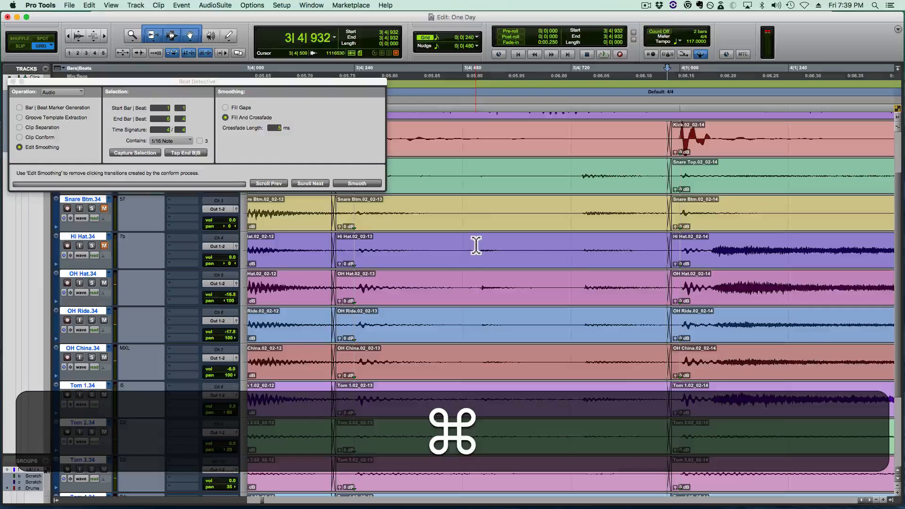
{"action": "left_click", "coordinate": [467, 245], "text": "super"}
{"action": "key", "text": "alt+super+bracketright"}
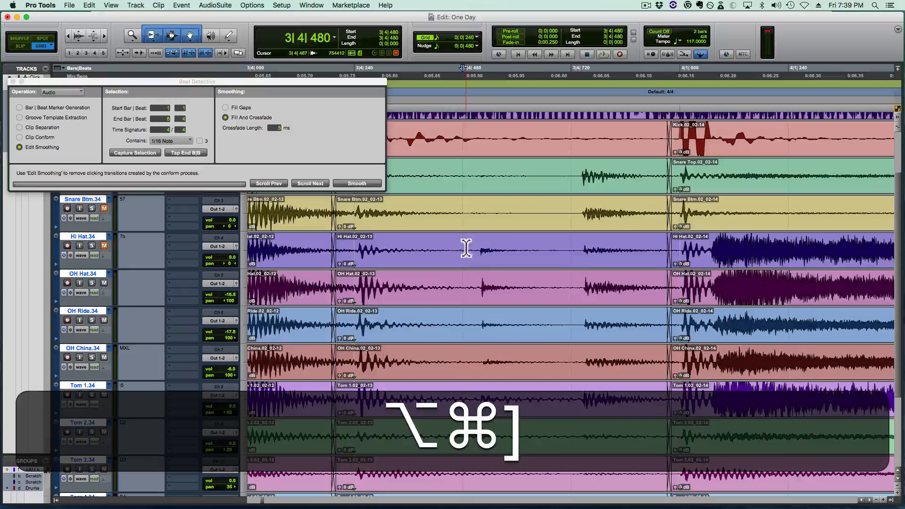
{"action": "key", "text": "alt+super+Tab"}
{"action": "left_click", "coordinate": [464, 248]}
{"action": "key", "text": "Tab"}
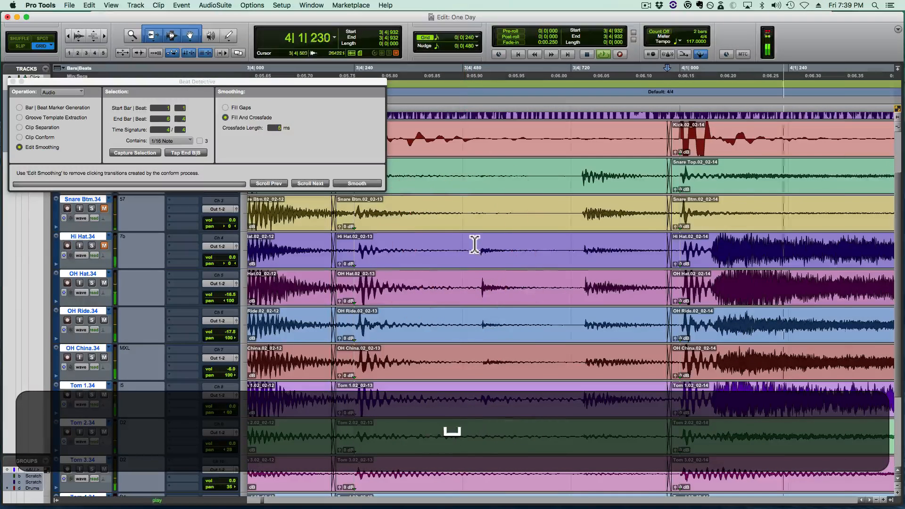
{"action": "key", "text": "super+space"}
- Split all drum tracks at 3|4|519, align the new clips to 3|4|480 and crossfade their start from 3|4|465
{"action": "left_click", "coordinate": [480, 244], "text": "super"}
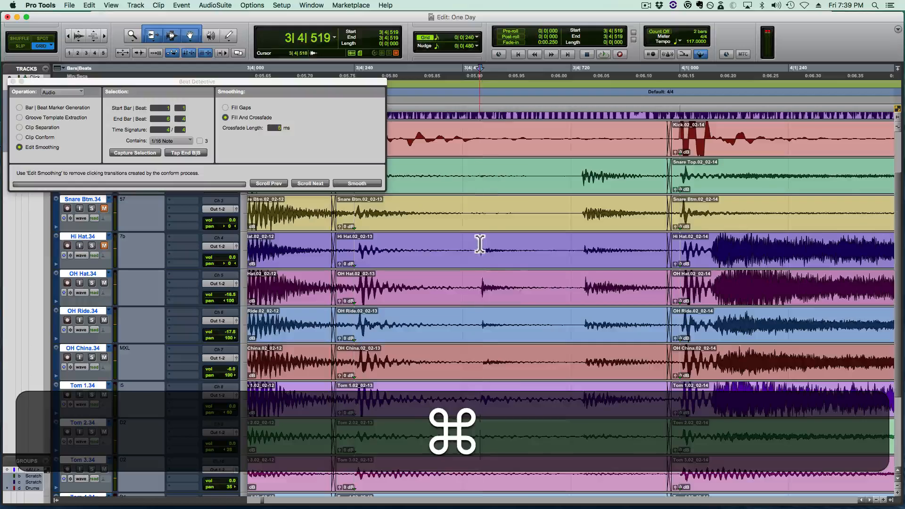
{"action": "key", "text": "b"}
{"action": "left_click_drag", "start_coordinate": [498, 265], "coordinate": [456, 258]}
{"action": "left_click_drag", "start_coordinate": [456, 269], "coordinate": [455, 257]}
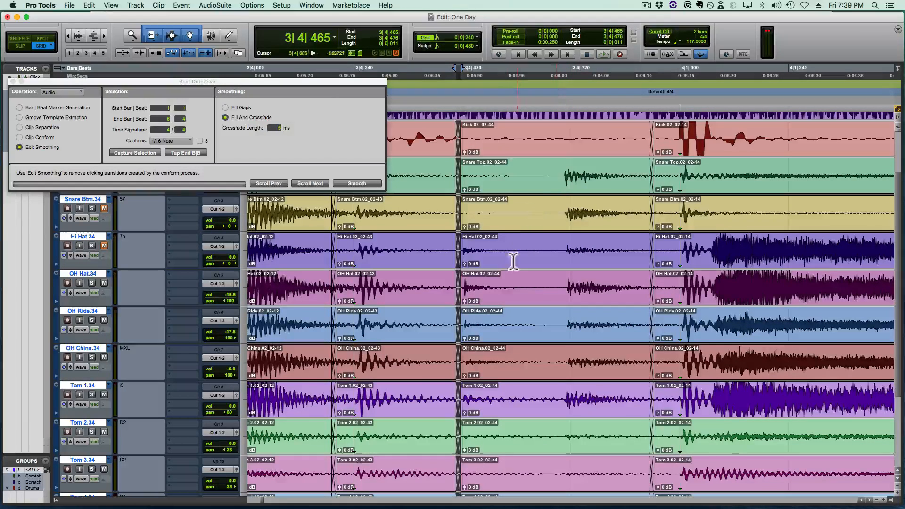
- Split all drum tracks at 3|4|705, align the new clips to 3|4|720 and crossfade their start from 3|4|694 and their end from 3|4|921
{"action": "left_click", "coordinate": [499, 281]}
{"action": "key", "text": "Tab"}
{"action": "key", "text": "super"}
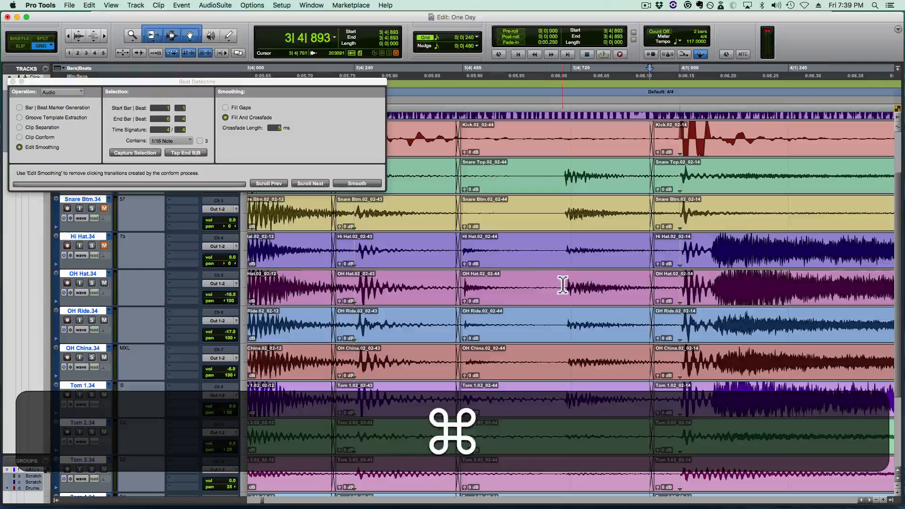
{"action": "left_click", "coordinate": [565, 286], "text": "super"}
{"action": "key", "text": "super+b"}
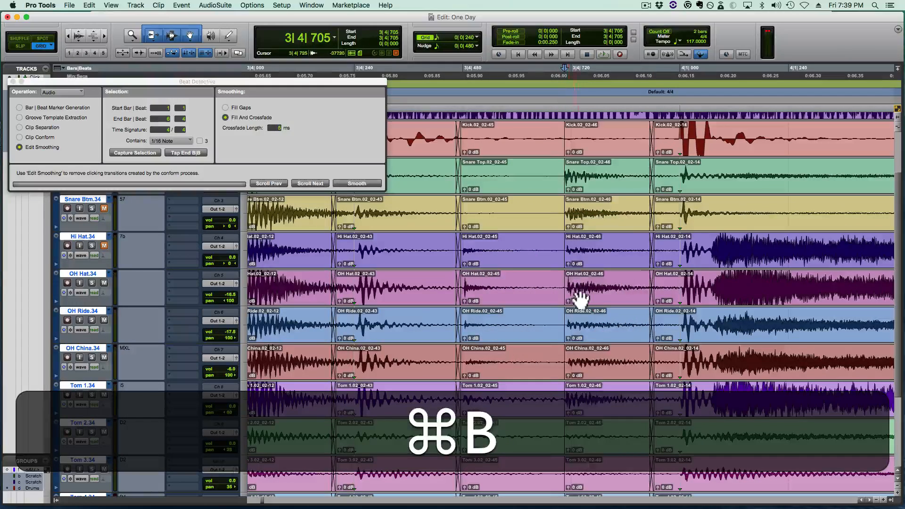
{"action": "left_click_drag", "start_coordinate": [585, 296], "coordinate": [559, 304]}
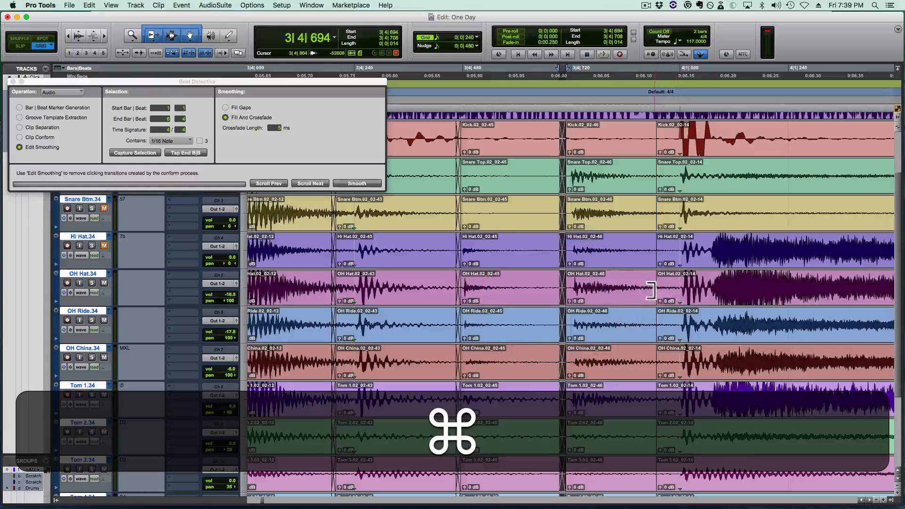
{"action": "mouse_move", "coordinate": [655, 291]}
{"action": "left_mouse_down"}
{"action": "mouse_move", "coordinate": [693, 290]}
{"action": "mouse_move", "coordinate": [669, 290]}
{"action": "mouse_move", "coordinate": [662, 304]}
{"action": "left_mouse_up"}
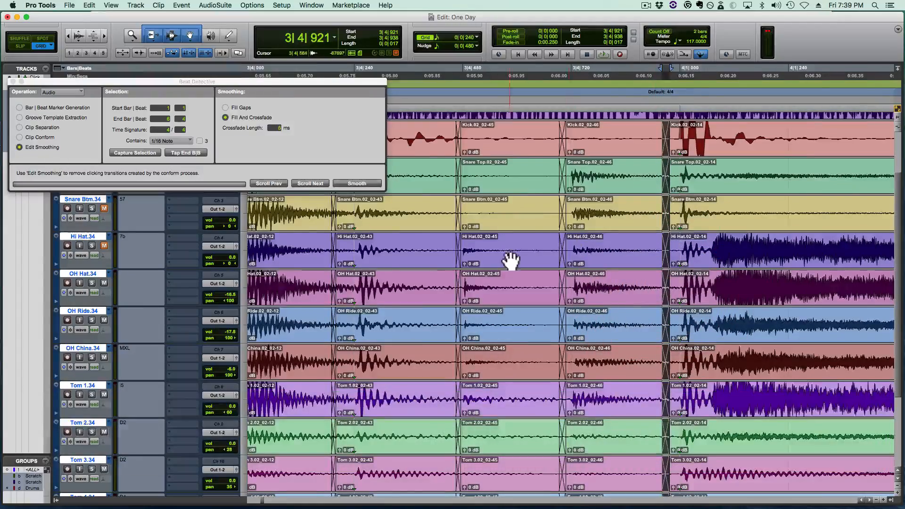
- Play the drums from 2|4|720 into bar 4 to check the corrected hits in bar 3
{"action": "key", "text": "r"}
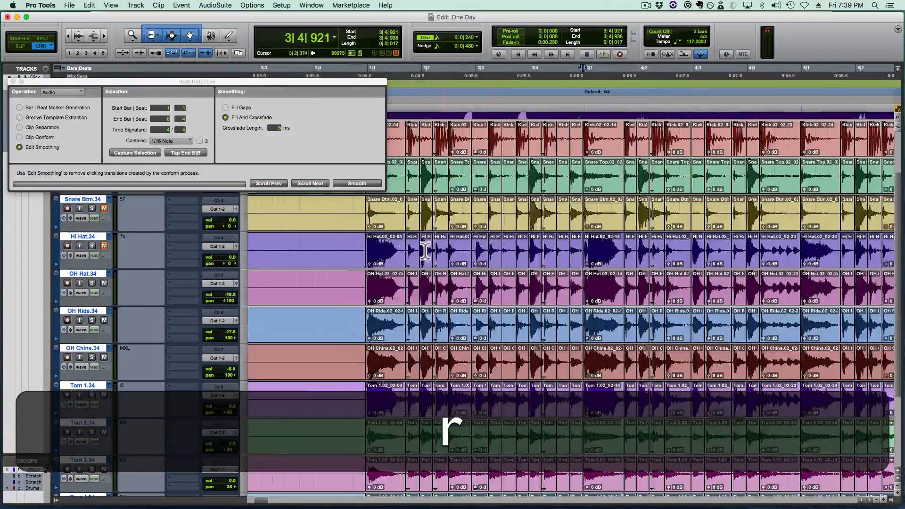
{"action": "left_click", "coordinate": [349, 268]}
{"action": "key", "text": "space"}
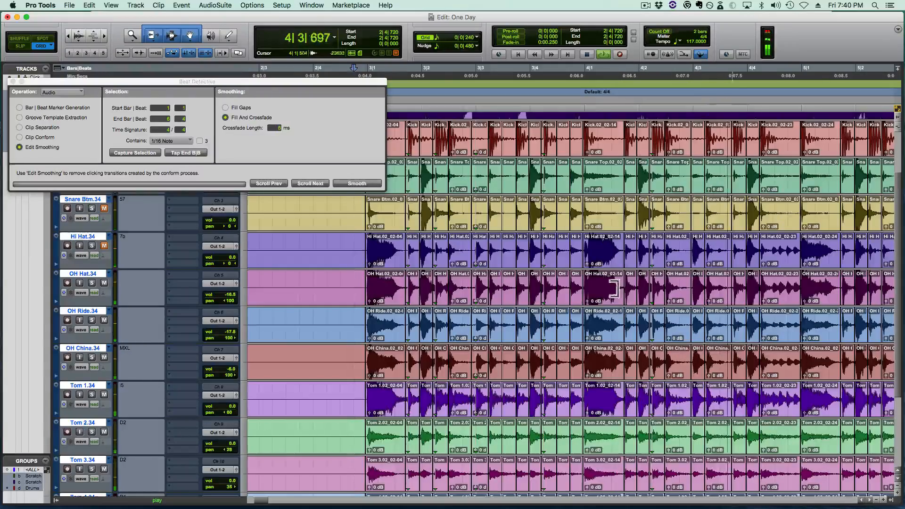
{"action": "scroll", "coordinate": [611, 279], "scroll_direction": "right", "scroll_amount": 3}
{"action": "key", "text": "shift+space"}
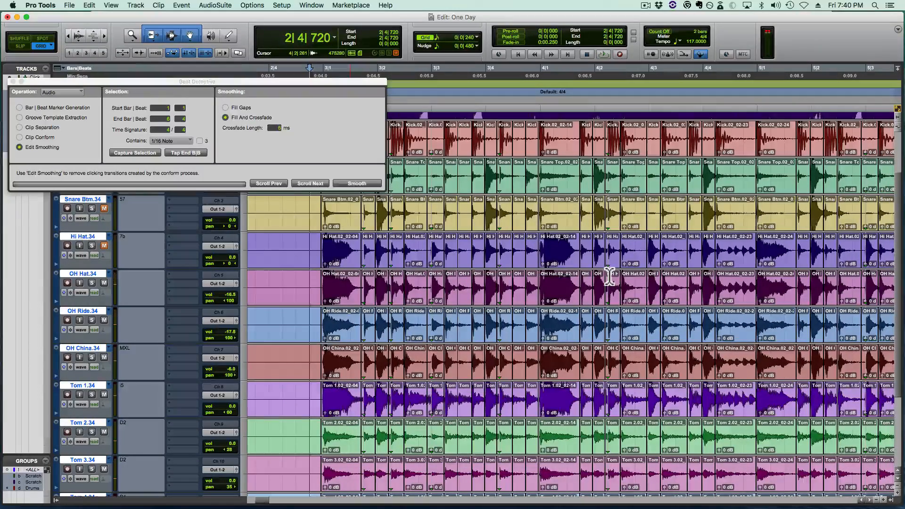
{"action": "left_click", "coordinate": [466, 245]}
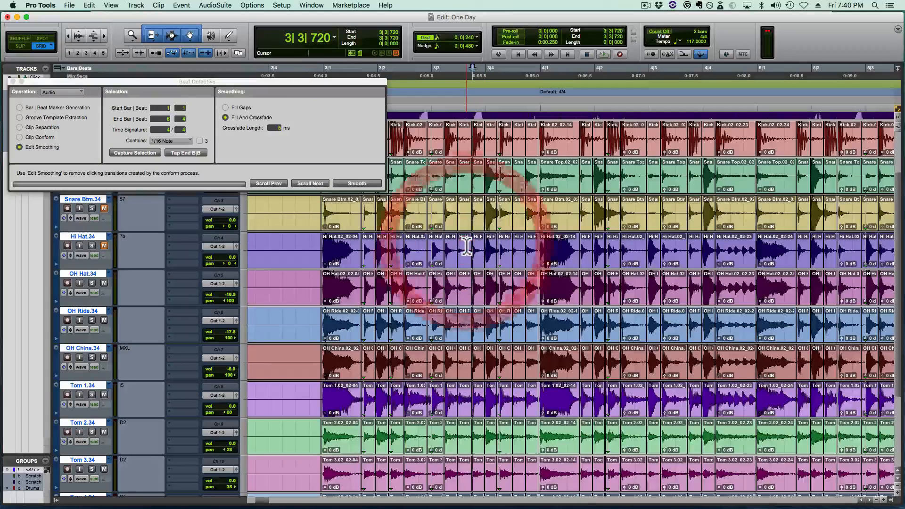
{"action": "key", "text": "super"}
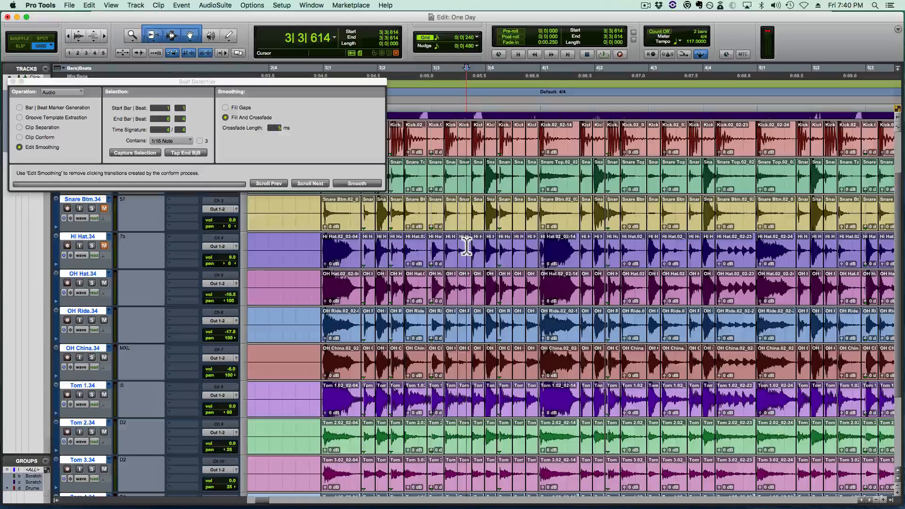
{"action": "key", "text": "shift"}
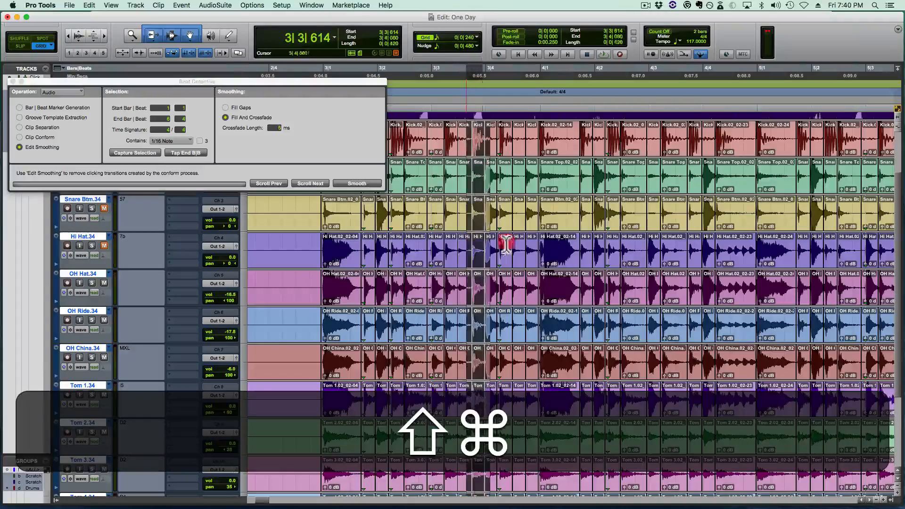
{"action": "left_click_drag", "start_coordinate": [507, 246], "coordinate": [602, 240]}
- Play the drums from 3|3|480 and again from 4|3|480 into bar 6, following the edits along the timeline
{"action": "left_click", "coordinate": [464, 246]}
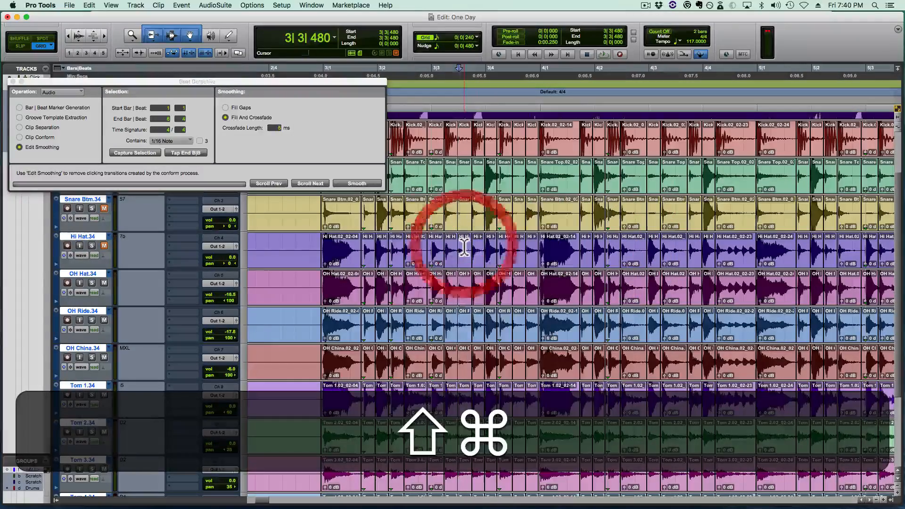
{"action": "key", "text": "t"}
{"action": "key", "text": "shift+space"}
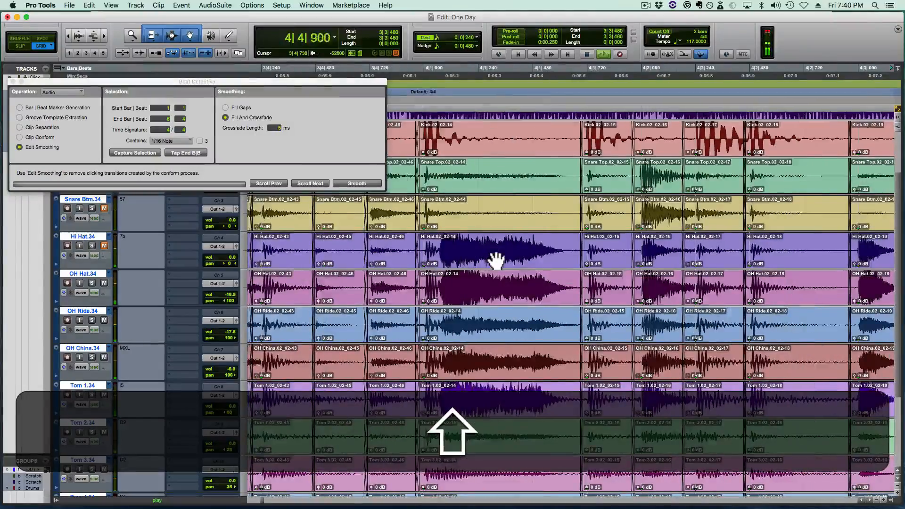
{"action": "key", "text": "shift+space"}
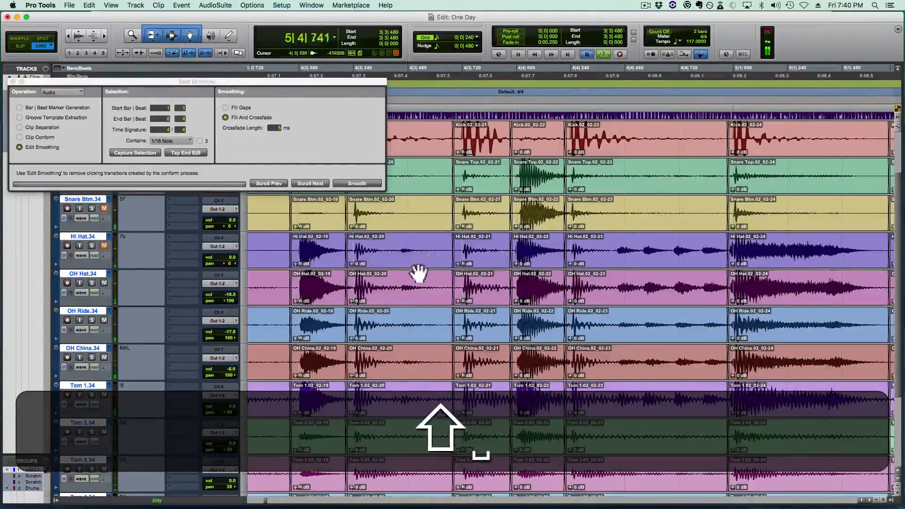
{"action": "left_click", "coordinate": [404, 269]}
{"action": "key", "text": "shift+space"}
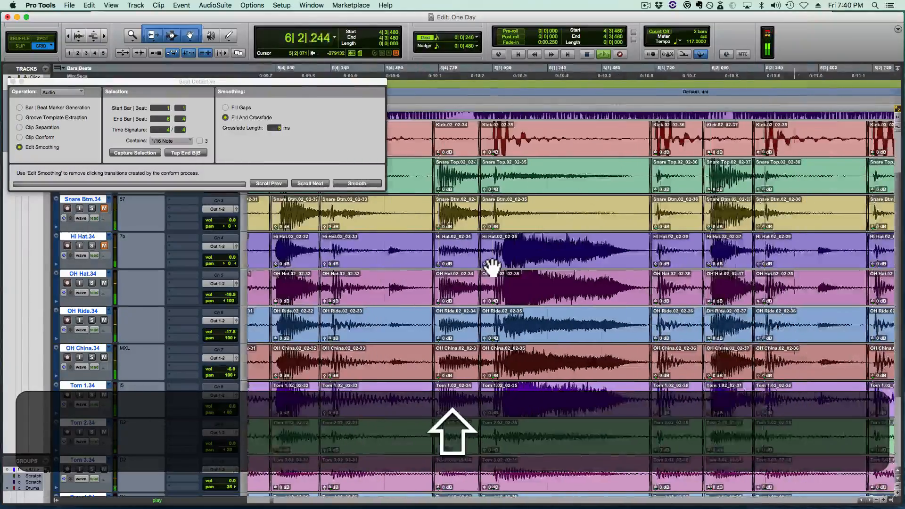
{"action": "key", "text": "shift+space"}
- Play the drums twice from 6|3|480 to check the transition at 6|4|000 into bar 7
{"action": "key", "text": "r"}
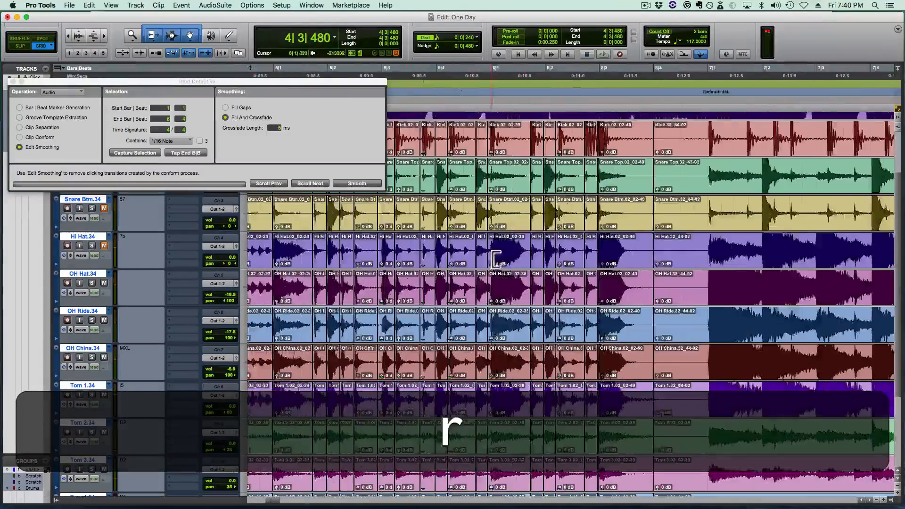
{"action": "key", "text": "shift+r"}
{"action": "left_click", "coordinate": [407, 280]}
{"action": "key", "text": "shift+t"}
{"action": "key", "text": "t"}
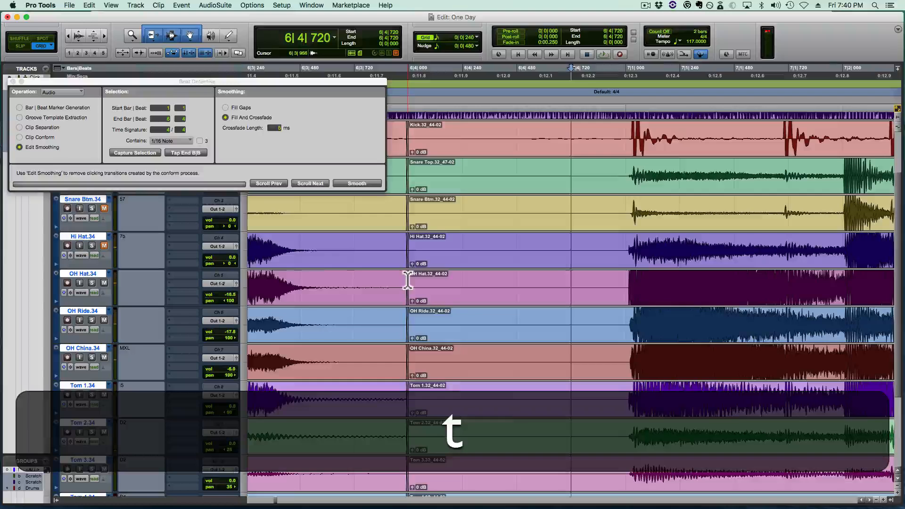
{"action": "left_click", "coordinate": [316, 279]}
{"action": "key", "text": "space"}
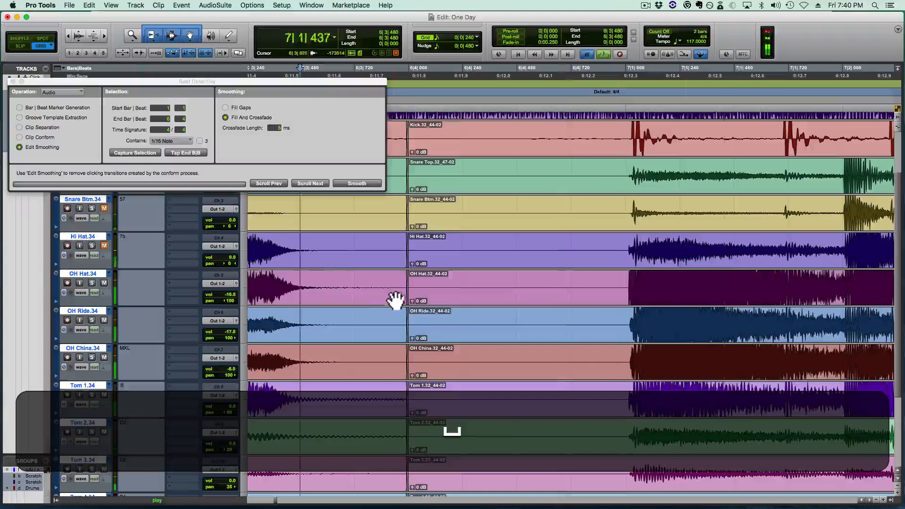
{"action": "key", "text": "space"}
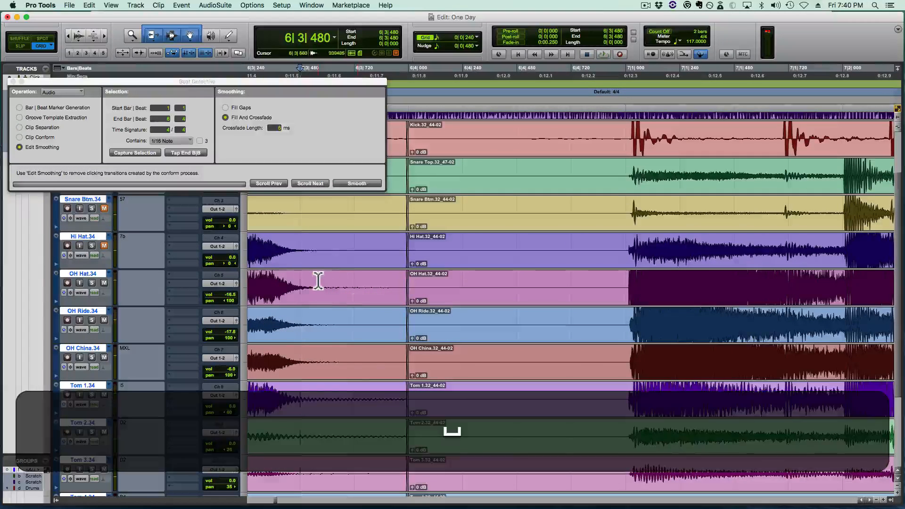
{"action": "key", "text": "space"}
{"action": "key", "text": "space"}
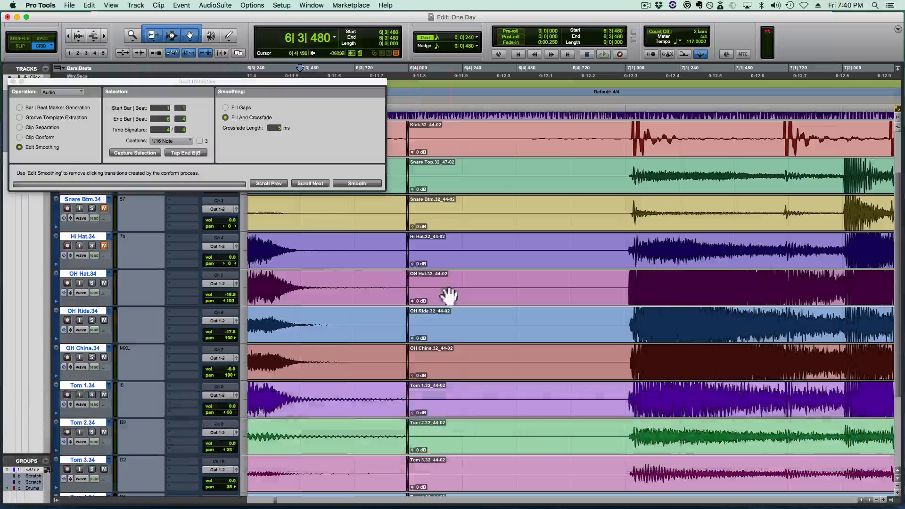
- Move the edit boundary at 6|4|000 on all drum tracks to just before 7|1|000
{"action": "key", "text": "space"}
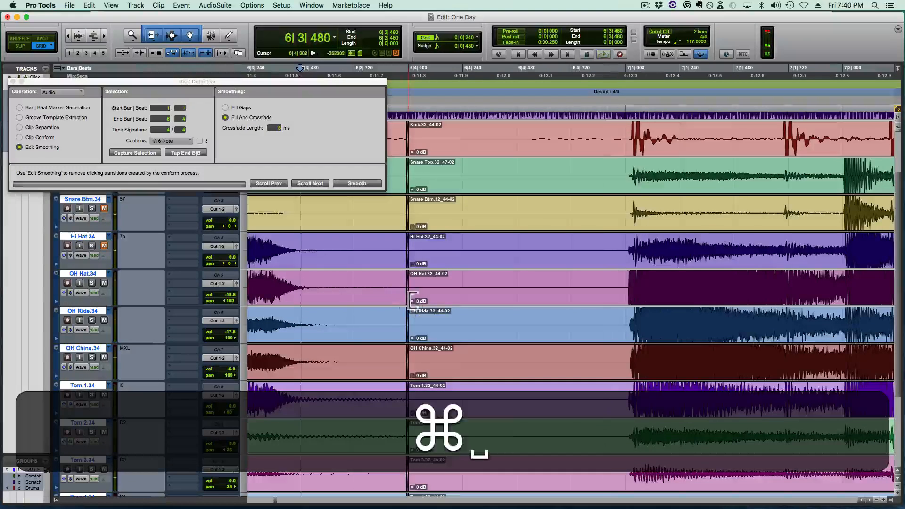
{"action": "left_click", "coordinate": [408, 304], "text": "super"}
{"action": "left_click_drag", "start_coordinate": [408, 304], "coordinate": [609, 315]}
- Play the drums from 6|3|480 to check the moved transition into bar 7, and save the session
{"action": "left_click", "coordinate": [295, 270]}
{"action": "key", "text": "space"}
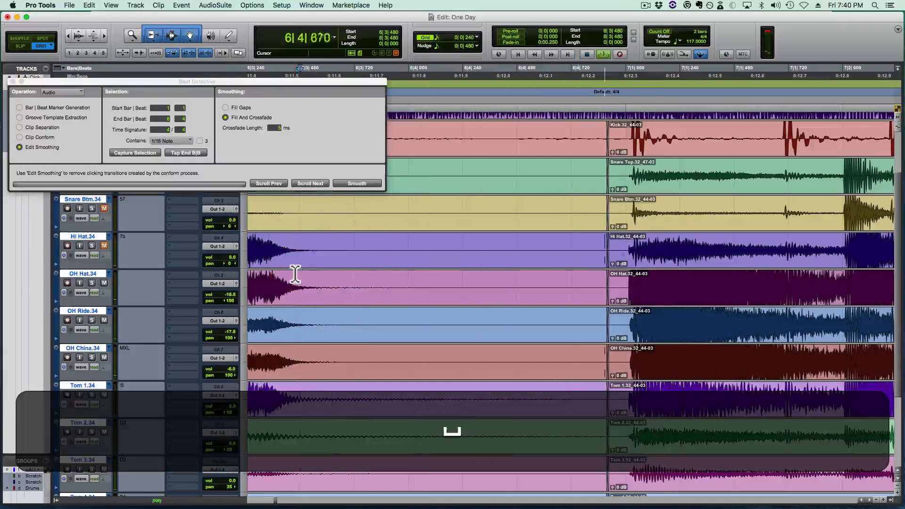
{"action": "key", "text": "space"}
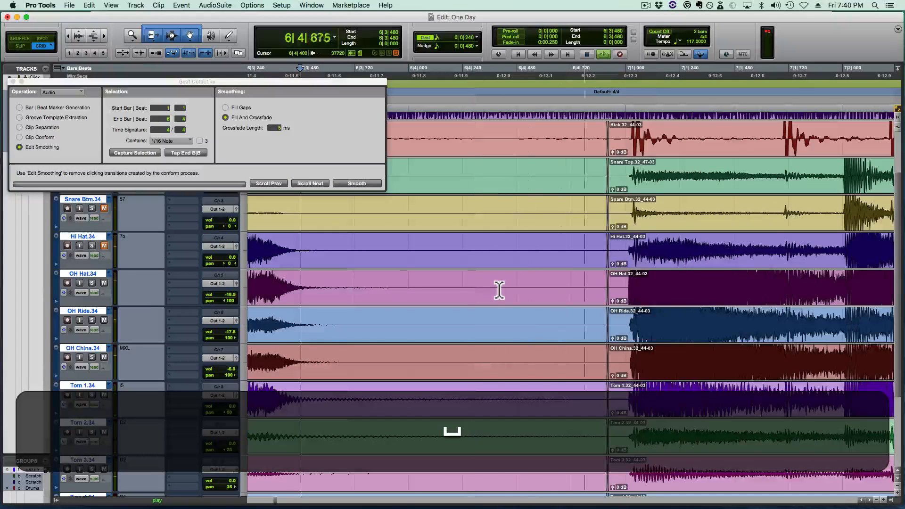
{"action": "key", "text": "space"}
{"action": "key", "text": "super+s"}
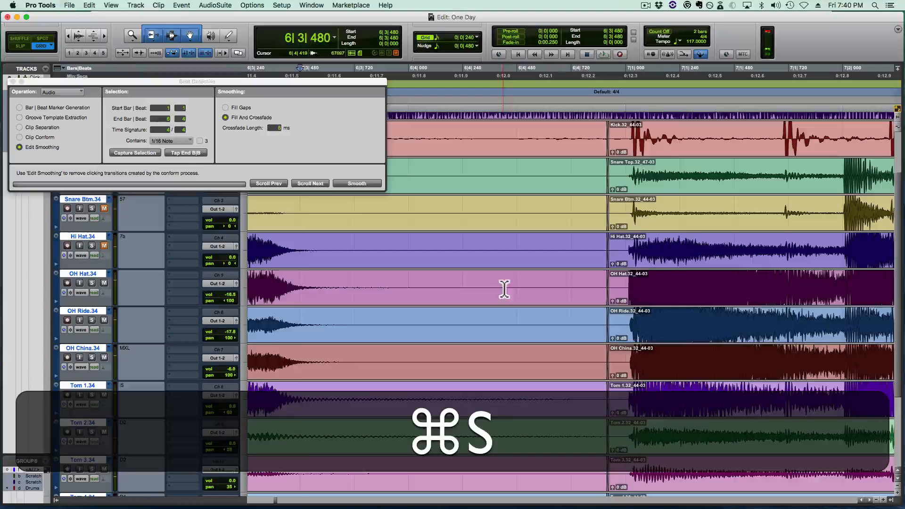
{"action": "left_click", "coordinate": [619, 284]}
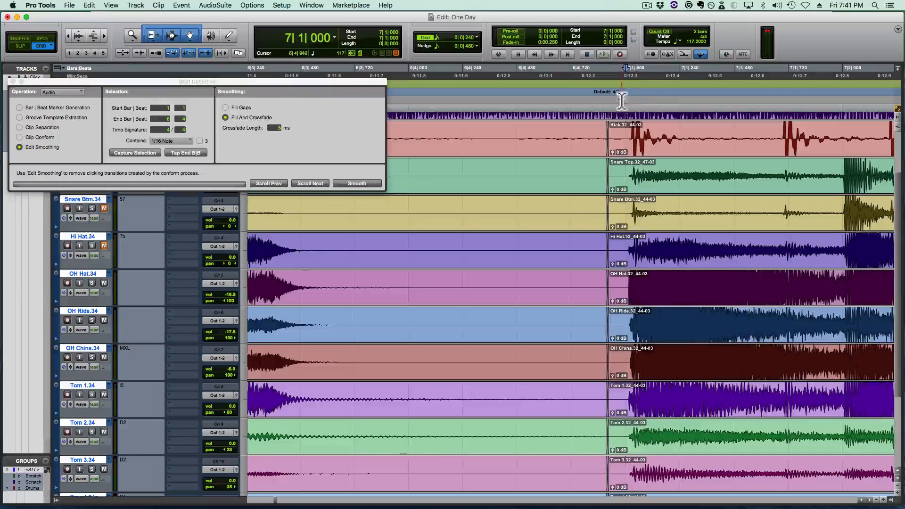
{"action": "left_click", "coordinate": [634, 251]}
{"action": "left_click", "coordinate": [671, 244]}
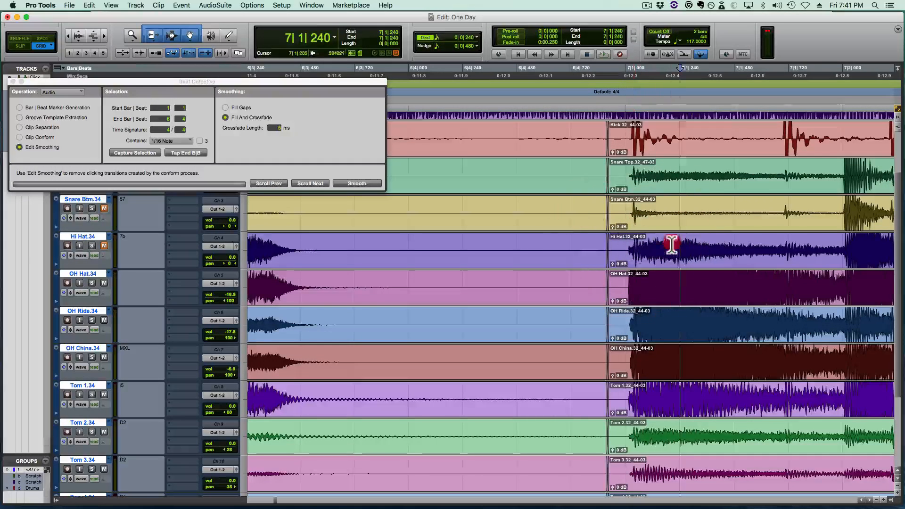
{"action": "left_click", "coordinate": [631, 237]}
{"action": "left_click", "coordinate": [589, 243]}
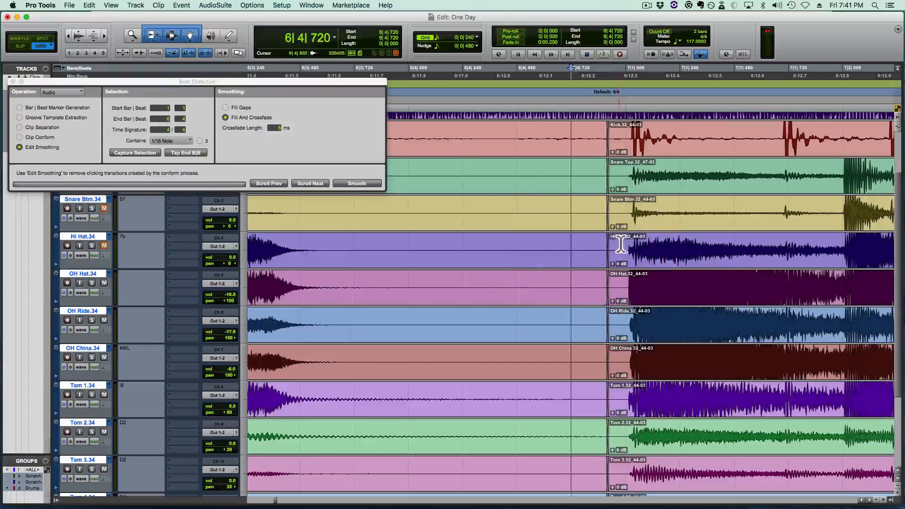
{"action": "left_click", "coordinate": [621, 245]}
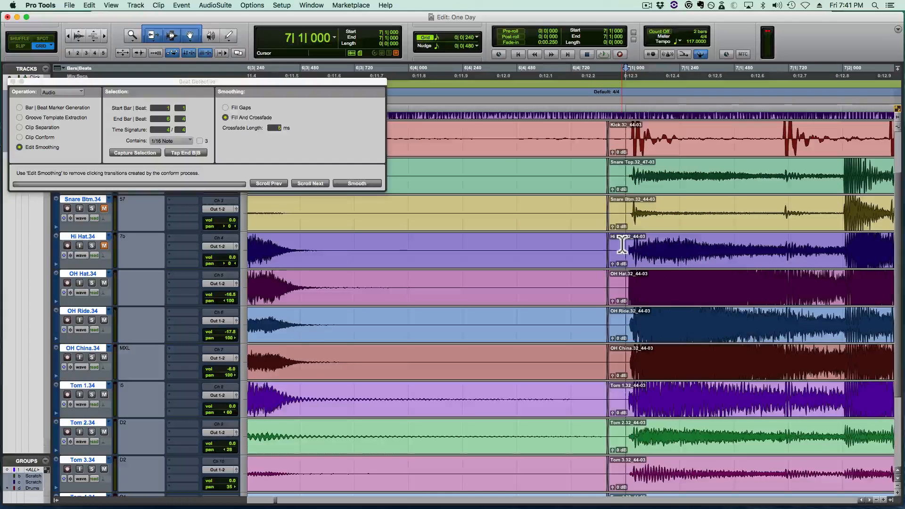
{"action": "key", "text": "a"}
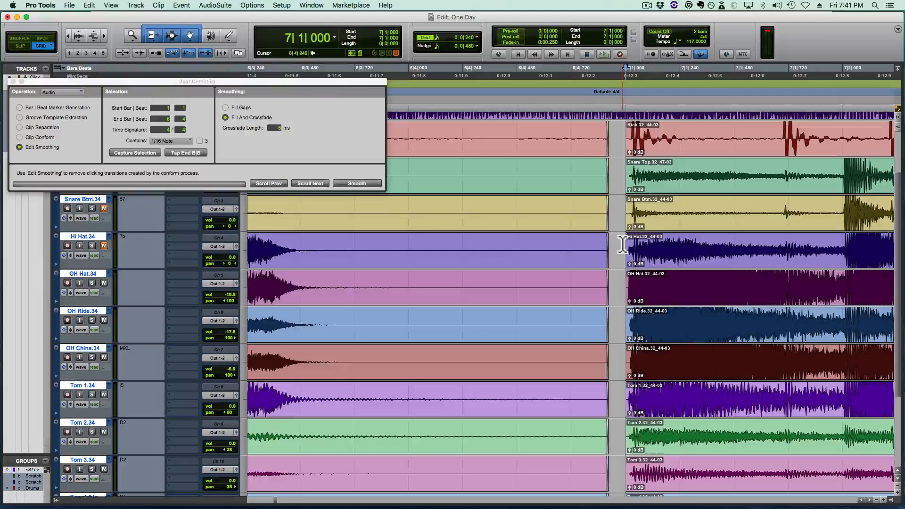
{"action": "key", "text": "z"}
{"action": "left_click_drag", "start_coordinate": [642, 239], "coordinate": [820, 235]}
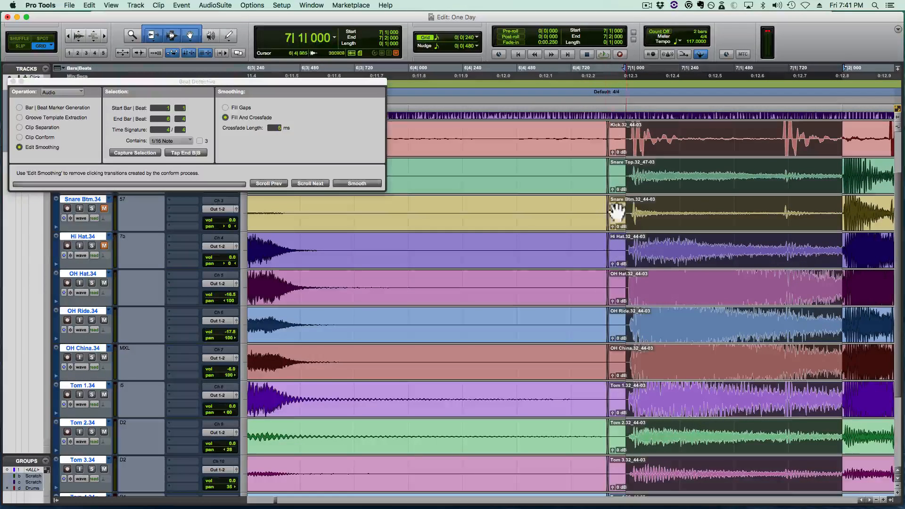
- Trim the start of the bar 7 clips on all drum tracks to 7|1|000
{"action": "left_click", "coordinate": [631, 249]}
{"action": "key", "text": "a"}
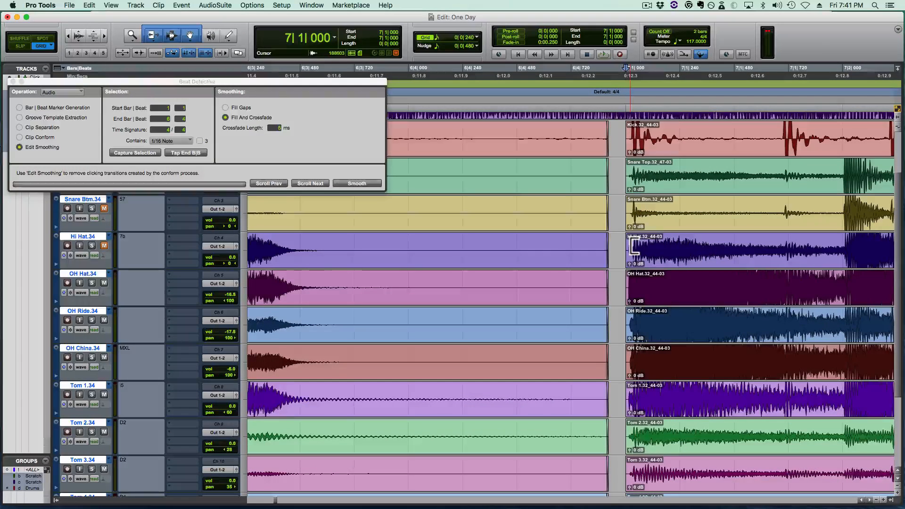
- Move the edit boundary in bar 12 on all drum tracks to 12|3|000
{"action": "key", "text": "r"}
{"action": "key", "text": "r"}
{"action": "key", "text": "shift+r"}
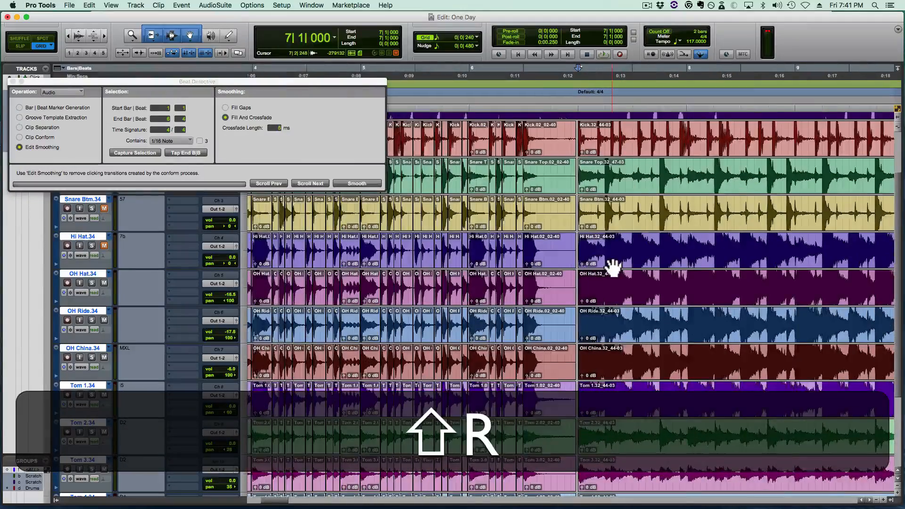
{"action": "scroll", "coordinate": [613, 267], "scroll_direction": "right", "scroll_amount": 8}
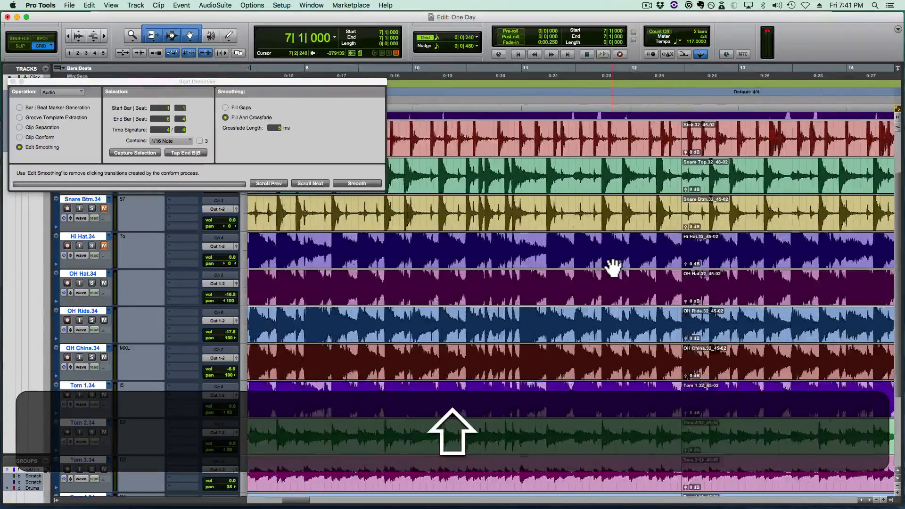
{"action": "scroll", "coordinate": [613, 268], "scroll_direction": "left", "scroll_amount": 2}
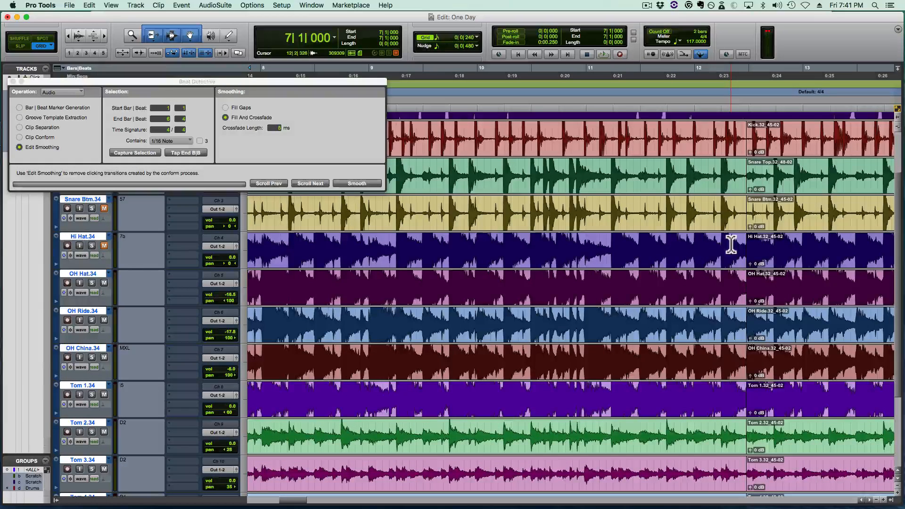
{"action": "left_click_drag", "start_coordinate": [751, 250], "coordinate": [737, 249]}
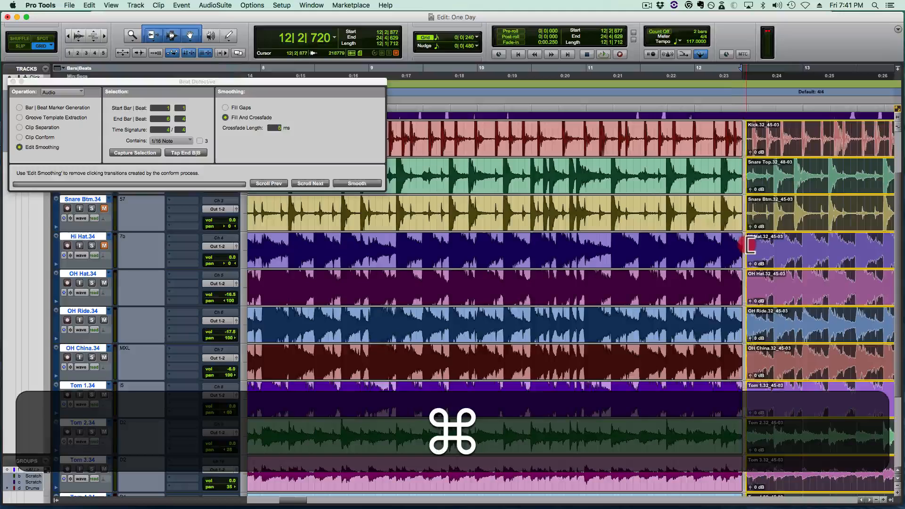
{"action": "left_click", "coordinate": [747, 245], "text": "super"}
{"action": "left_click", "coordinate": [736, 250]}
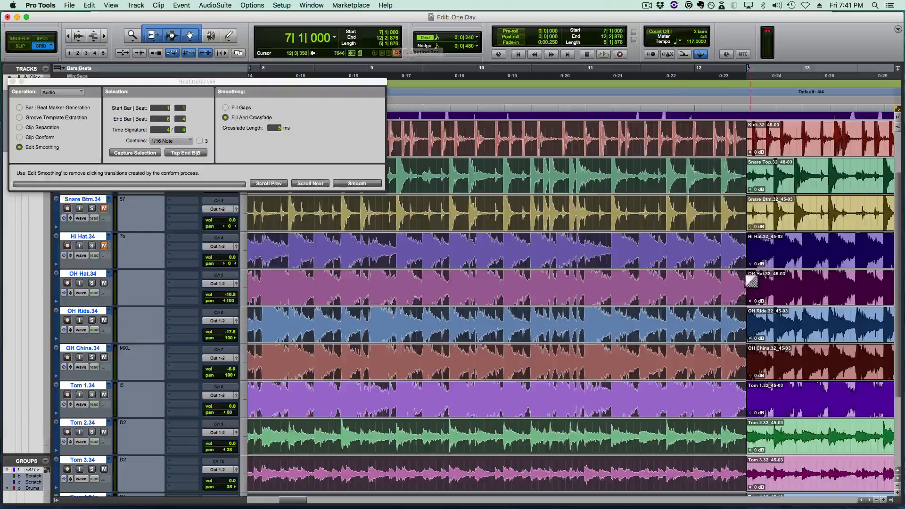
{"action": "left_click", "coordinate": [746, 248]}
{"action": "left_click_drag", "start_coordinate": [746, 248], "coordinate": [741, 249]}
{"action": "left_click", "coordinate": [710, 257]}
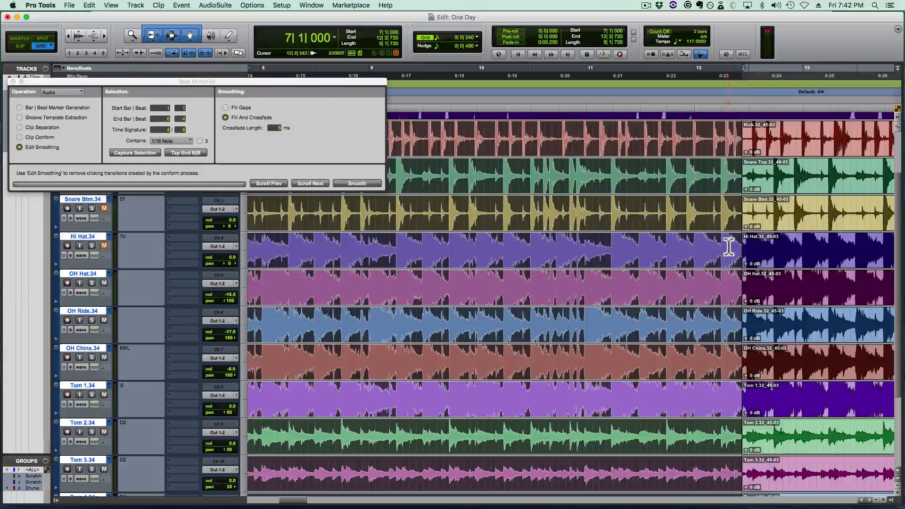
{"action": "left_click_drag", "start_coordinate": [742, 247], "coordinate": [750, 246]}
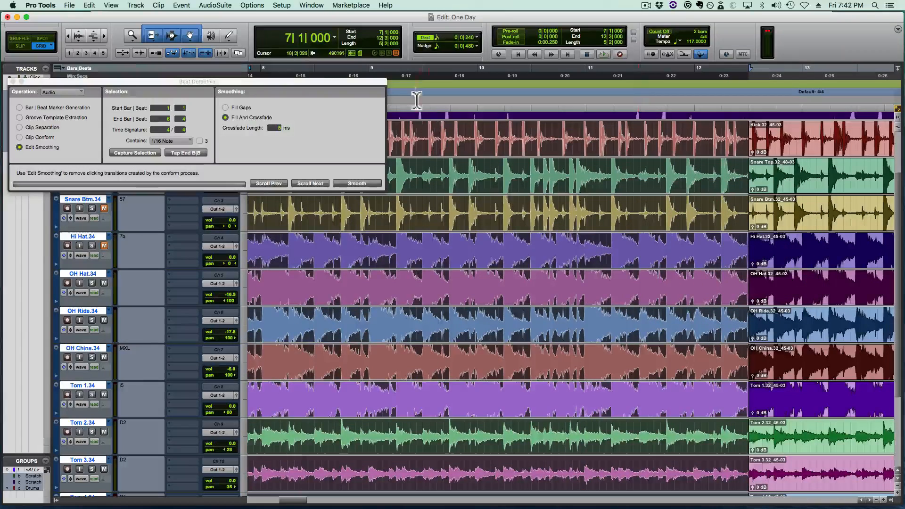
- Play the drums from 11|4|720 to check the moved transition at 12|3|000
{"action": "left_click", "coordinate": [688, 244]}
{"action": "key", "text": "space"}
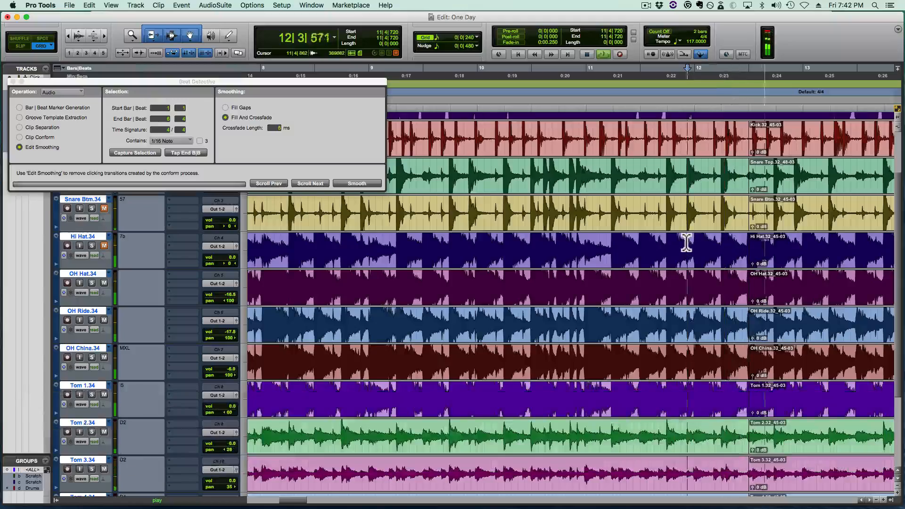
{"action": "key", "text": "space"}
- Select the drum clips from 7|1|000 to 12|3|000, reduce the waveform height and fit the selection in view
{"action": "scroll", "coordinate": [537, 243], "scroll_direction": "left", "scroll_amount": 5}
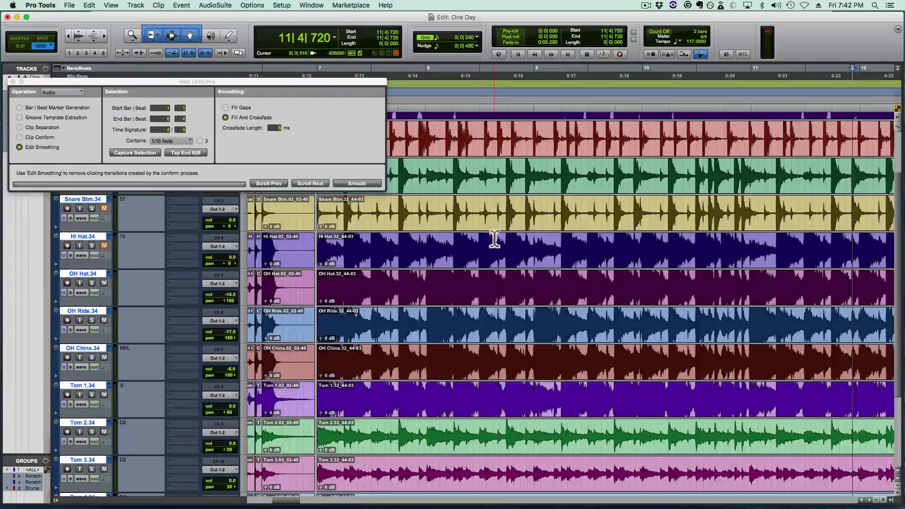
{"action": "left_click", "coordinate": [492, 262]}
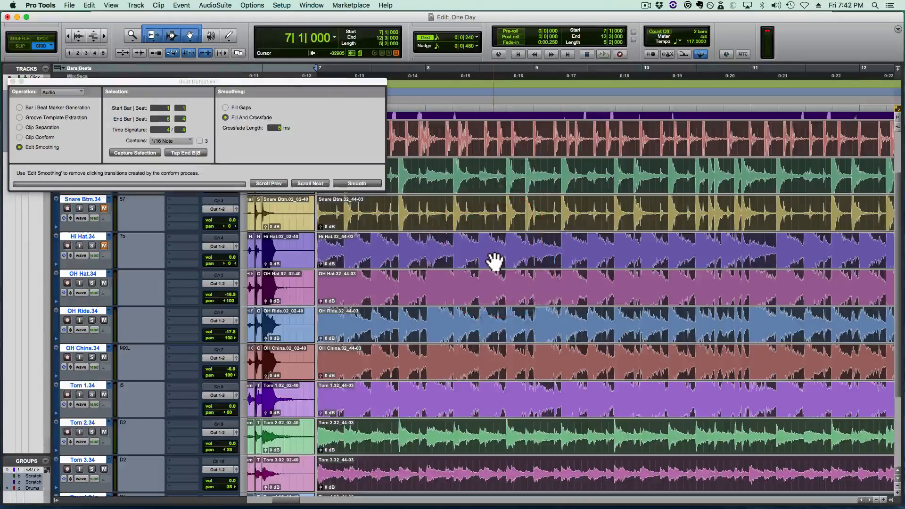
{"action": "key", "text": "alt+super+bracketleft"}
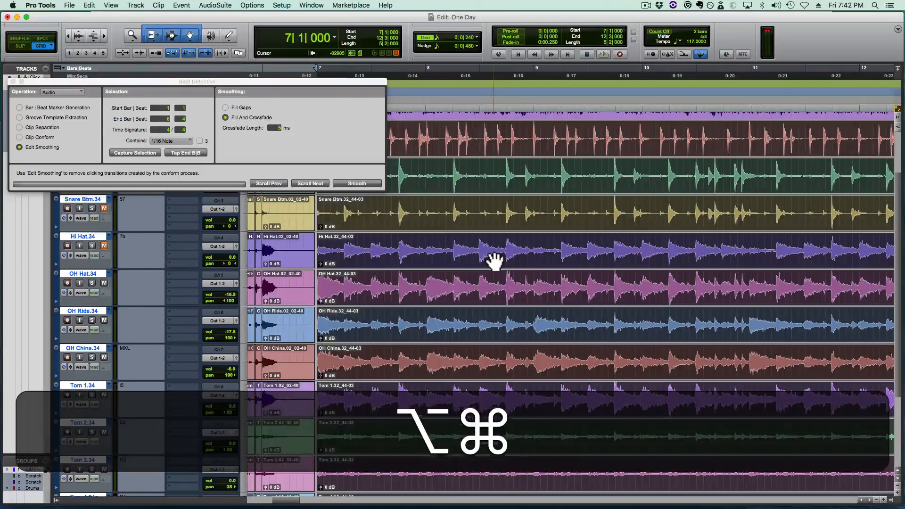
{"action": "key", "text": "r"}
{"action": "key", "text": "alt+f"}
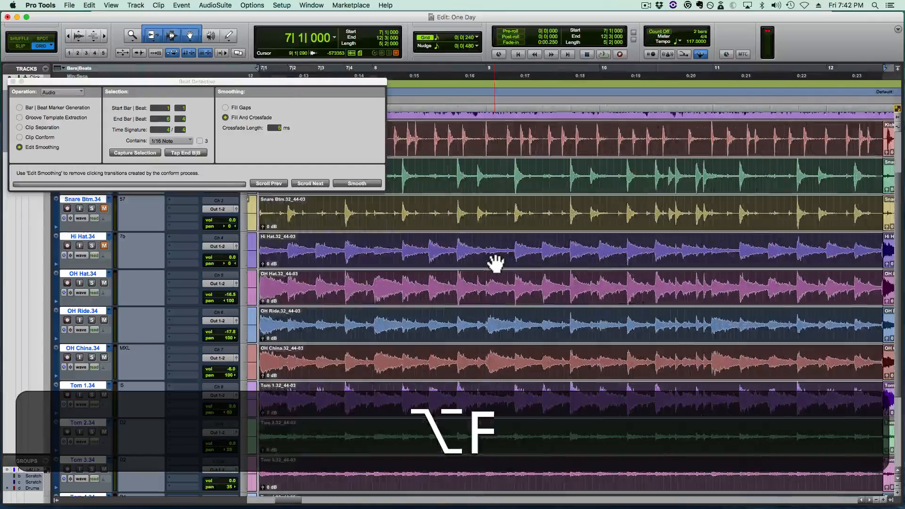
- Set Beat Detective to Clip Separation and capture the selection from bar 7 beat 1 to bar 12 beat 3
{"action": "left_click_drag", "start_coordinate": [220, 82], "coordinate": [224, 16]}
{"action": "left_click", "coordinate": [53, 60]}
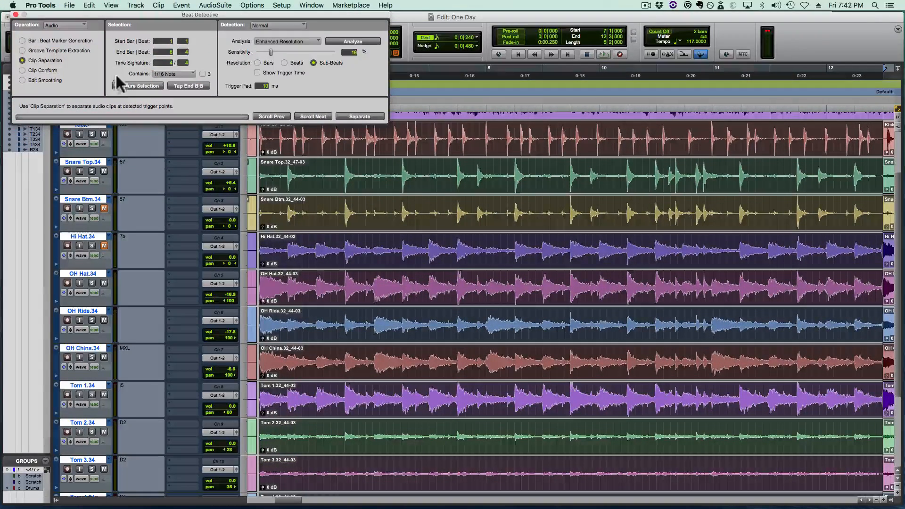
{"action": "left_click", "coordinate": [127, 86]}
{"action": "left_click_drag", "start_coordinate": [190, 15], "coordinate": [180, 89]}
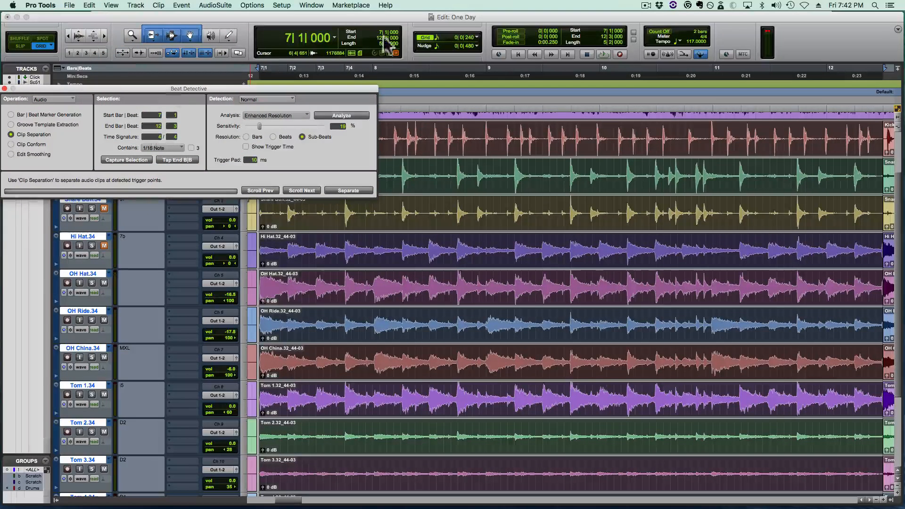
- Analyze the captured drums, set the detection sensitivity to 23% and separate the clips at the beat triggers
{"action": "left_click_drag", "start_coordinate": [303, 87], "coordinate": [336, 16]}
{"action": "left_click", "coordinate": [340, 50]}
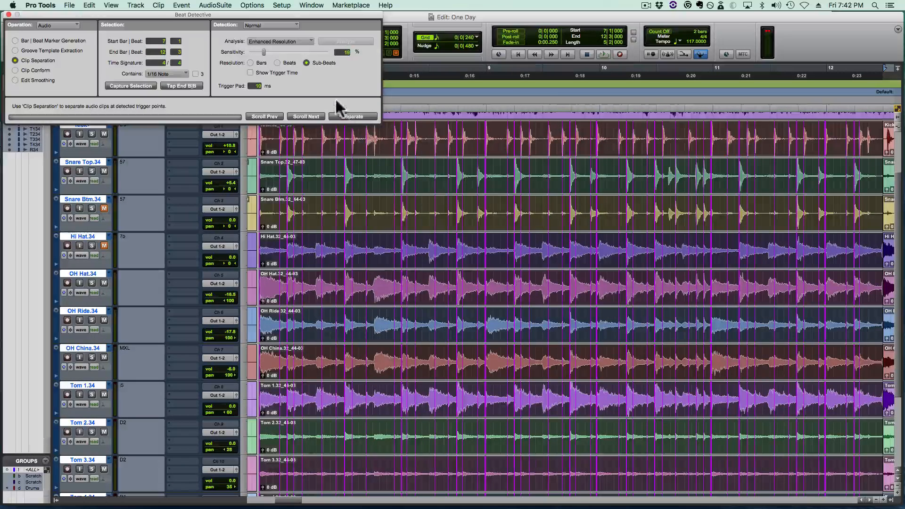
{"action": "left_click", "coordinate": [263, 52]}
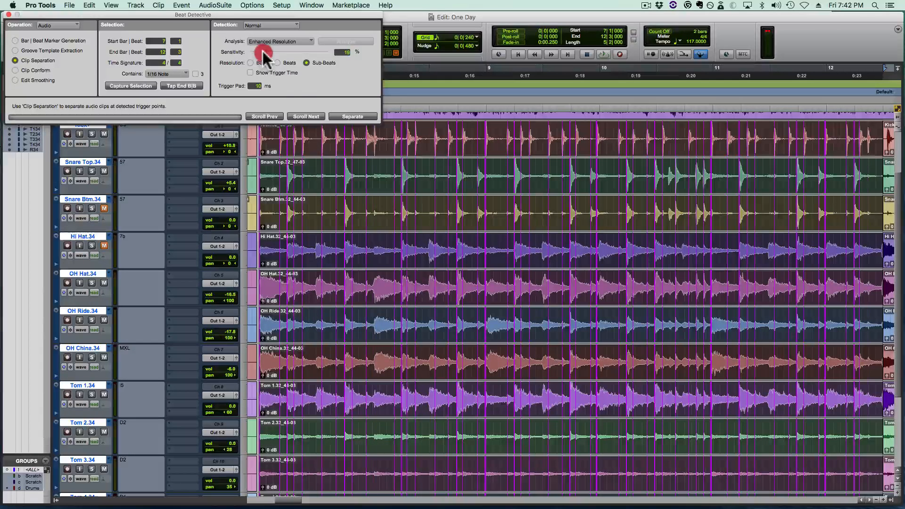
{"action": "left_click_drag", "start_coordinate": [263, 52], "coordinate": [266, 52]}
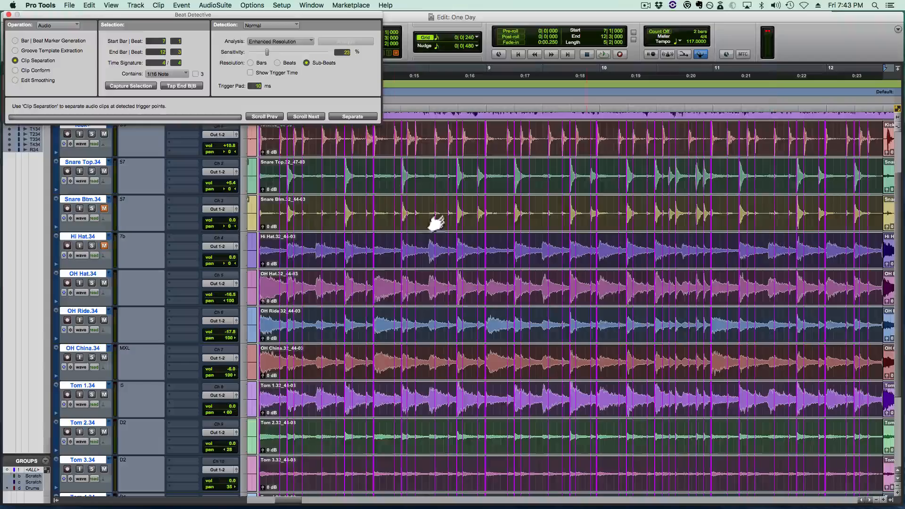
{"action": "left_click", "coordinate": [374, 117]}
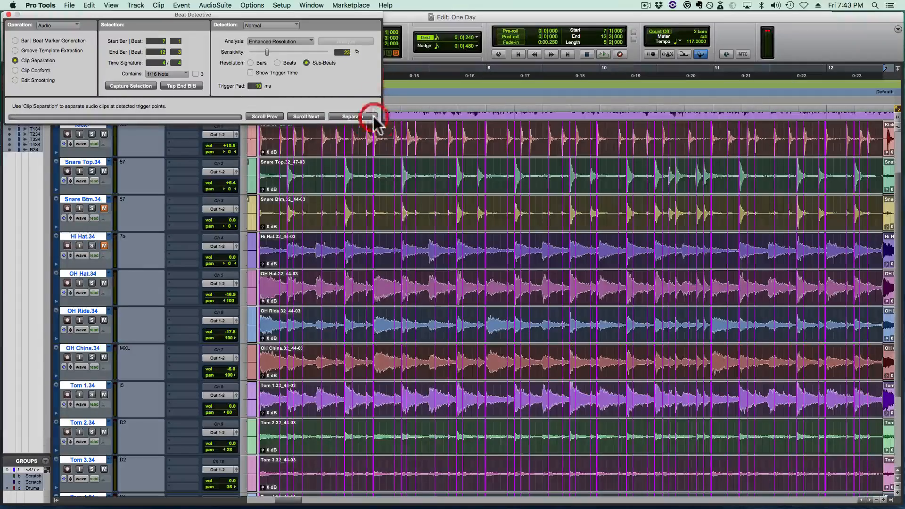
- Conform the separated drum clips to the tempo grid and play them from bar 7 with the metronome switched on
{"action": "left_click", "coordinate": [36, 70]}
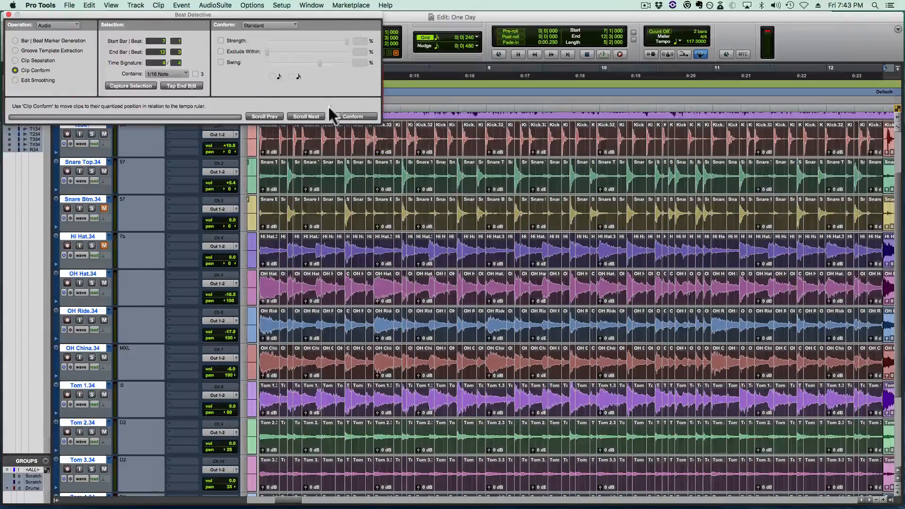
{"action": "left_click", "coordinate": [341, 116]}
{"action": "key", "text": "space"}
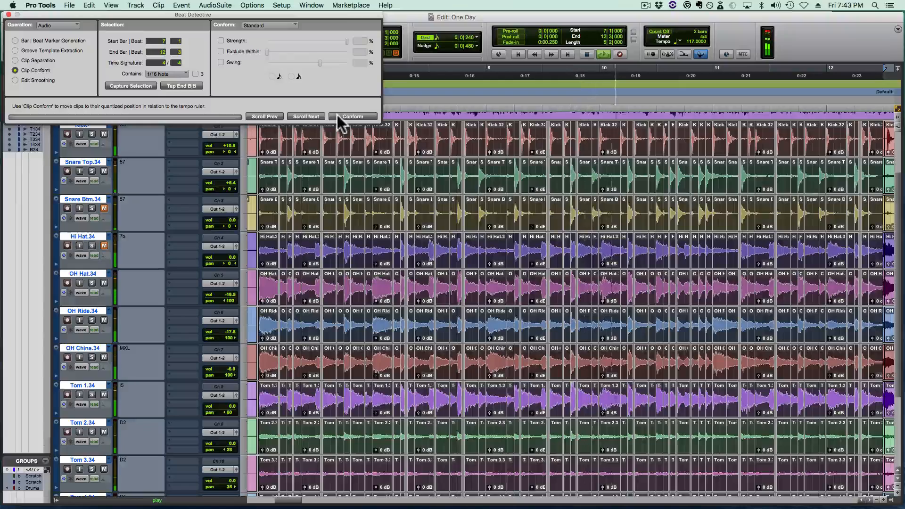
{"action": "key", "text": "7"}
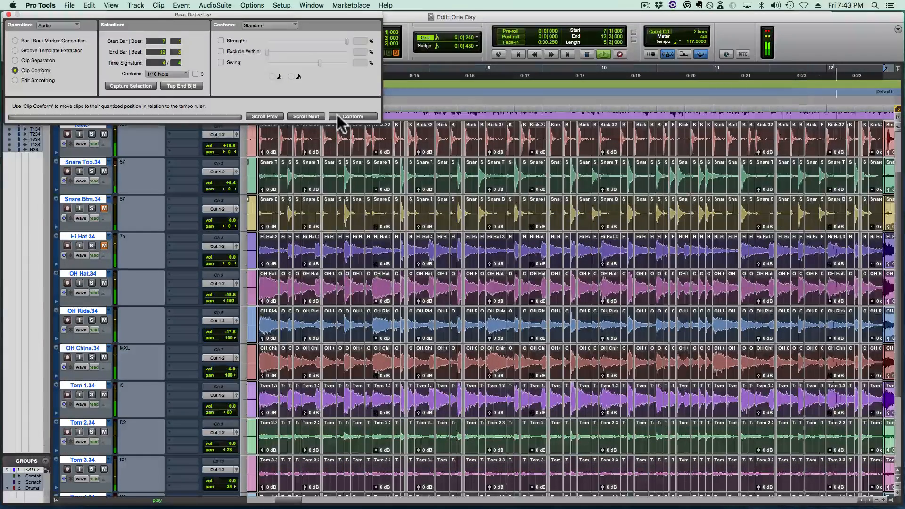
{"action": "key", "text": "space"}
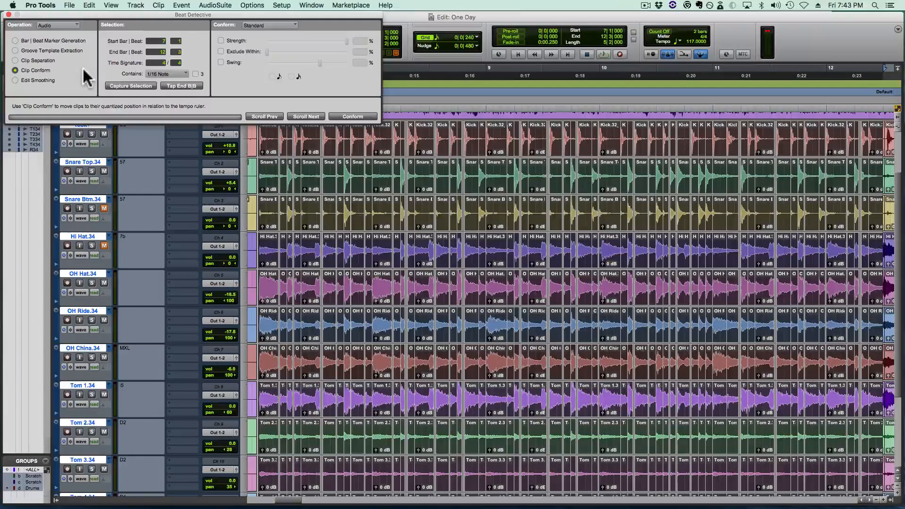
- Smooth the conformed drum edits with Fill And Crossfade and play the result
{"action": "left_click", "coordinate": [36, 80]}
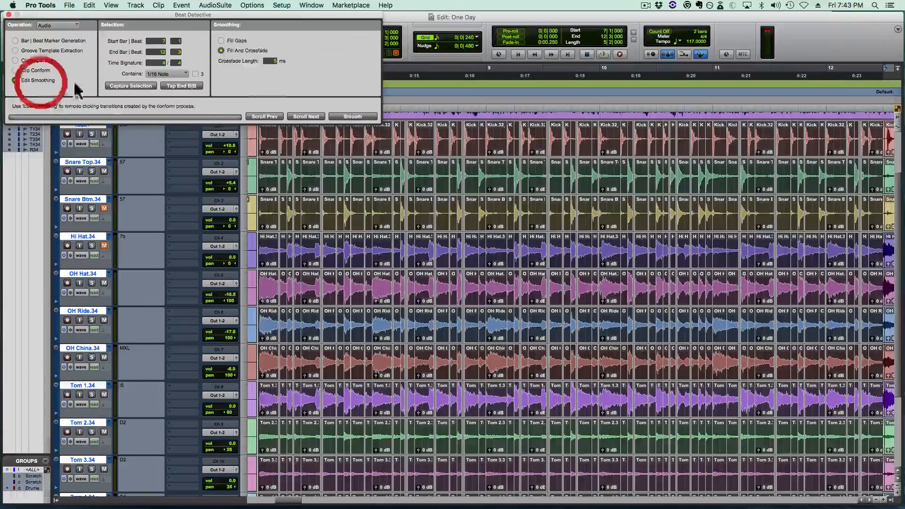
{"action": "left_click", "coordinate": [358, 118]}
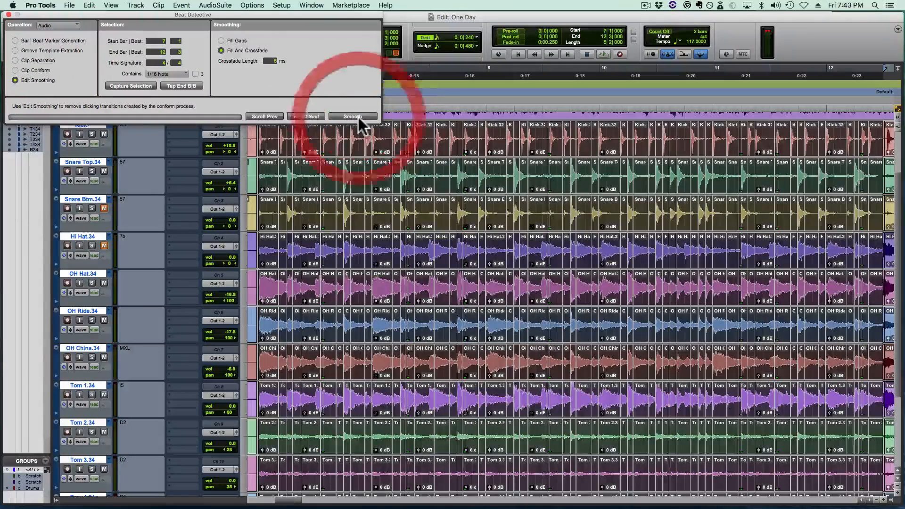
{"action": "key", "text": "space"}
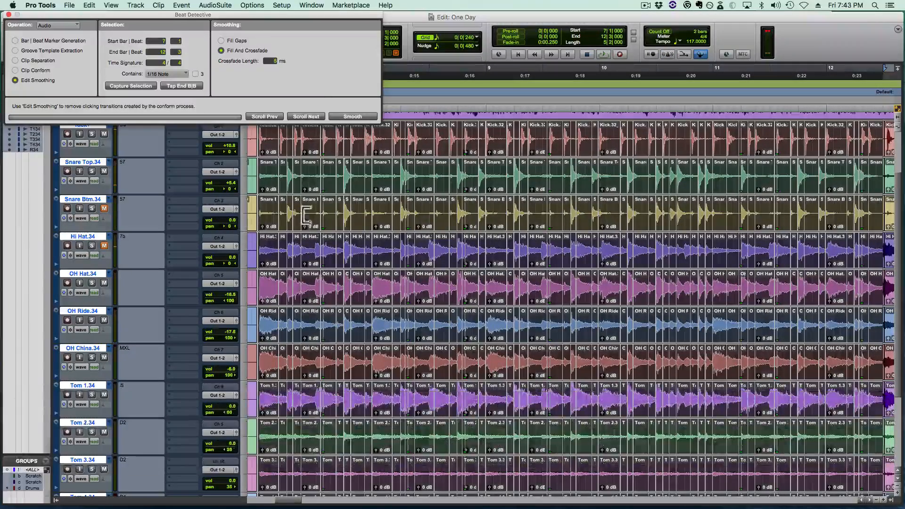
- Close the gap before bar 7 beat 1 by extending the first drum clips back and crossfading them with the preceding clips
{"action": "left_click", "coordinate": [268, 211]}
{"action": "key", "text": "space"}
{"action": "left_click", "coordinate": [268, 212]}
{"action": "key", "text": "t"}
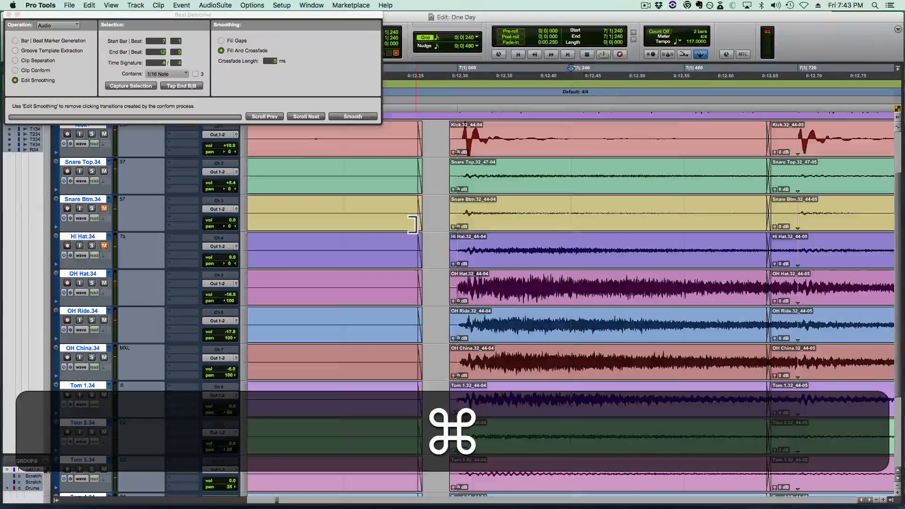
{"action": "mouse_move", "coordinate": [413, 223]}
{"action": "left_mouse_down"}
{"action": "mouse_move", "coordinate": [473, 224]}
{"action": "mouse_move", "coordinate": [406, 212]}
{"action": "mouse_move", "coordinate": [426, 216]}
{"action": "mouse_move", "coordinate": [420, 208]}
{"action": "left_mouse_up"}
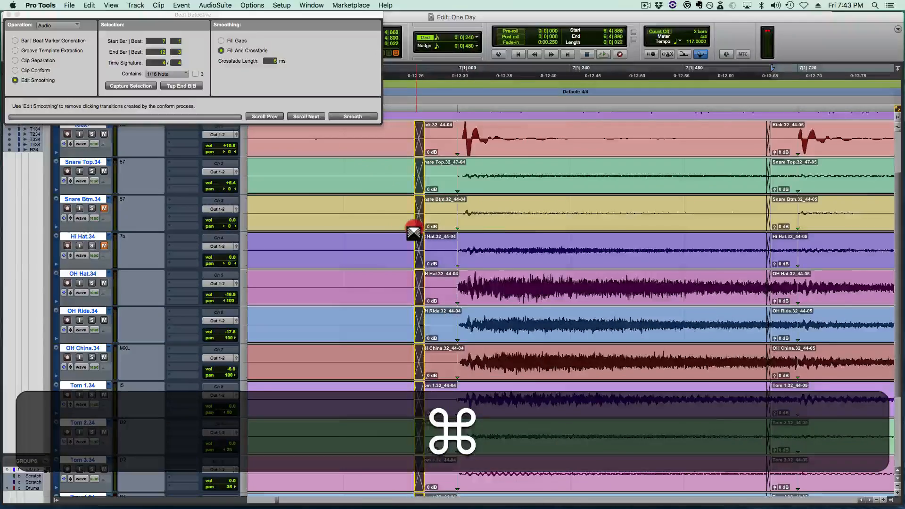
{"action": "key", "text": "r"}
- Listen repeatedly to the transition into bar 7 and the drum hits across its first beats
{"action": "left_click", "coordinate": [359, 215]}
{"action": "key", "text": "space"}
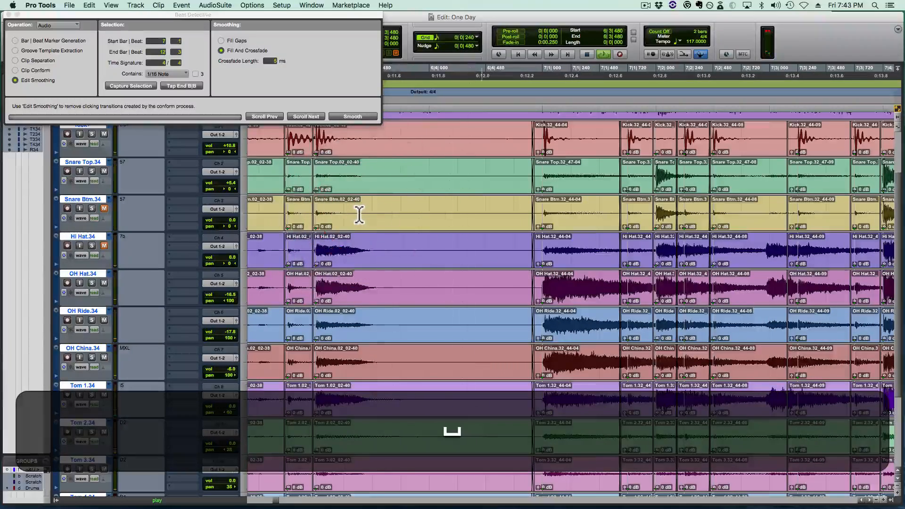
{"action": "key", "text": "shift+space"}
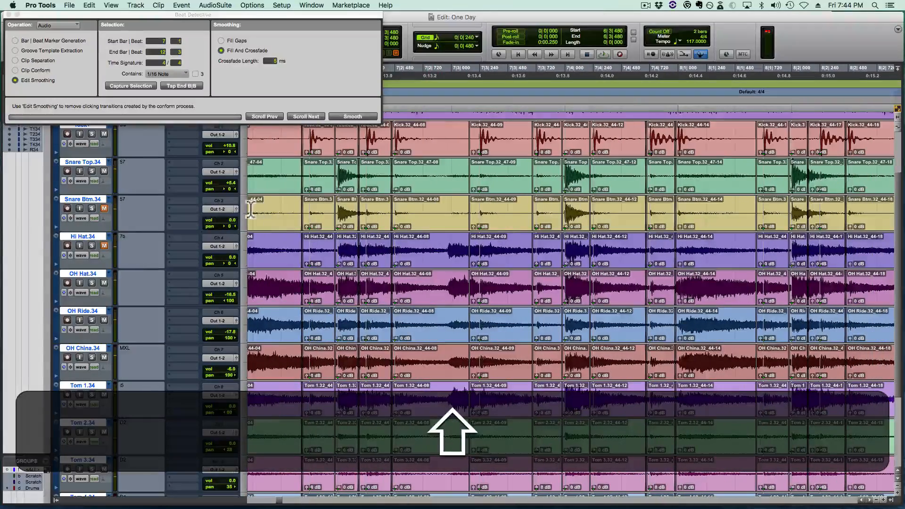
{"action": "left_click", "coordinate": [263, 203]}
{"action": "key", "text": "space"}
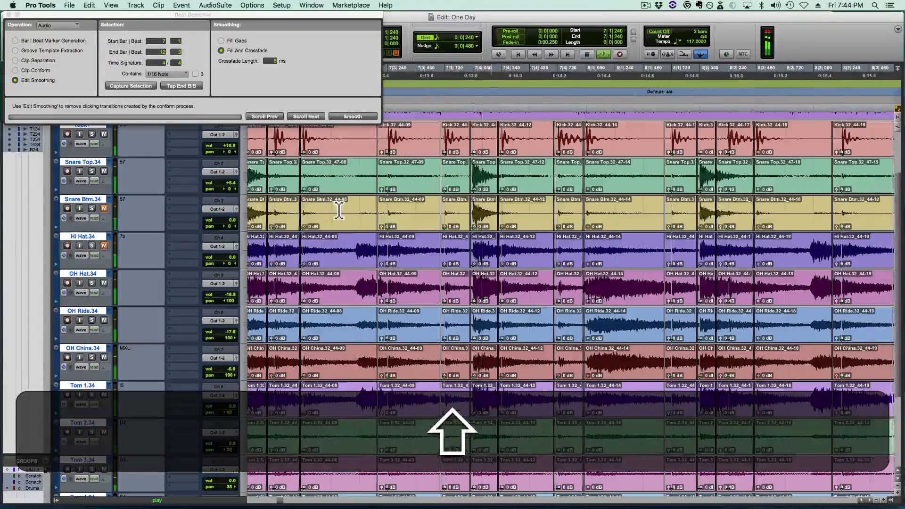
{"action": "left_click", "coordinate": [339, 210]}
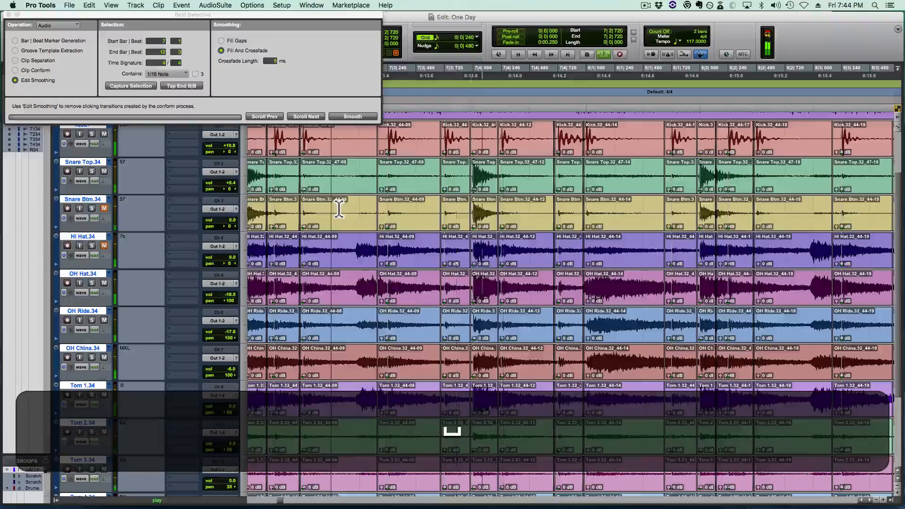
{"action": "key", "text": "shift+space"}
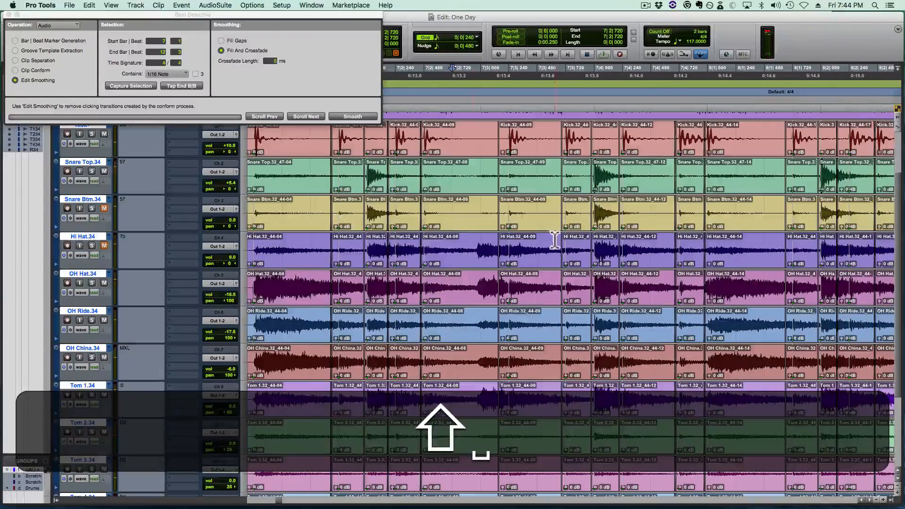
{"action": "left_click", "coordinate": [293, 203]}
{"action": "key", "text": "space"}
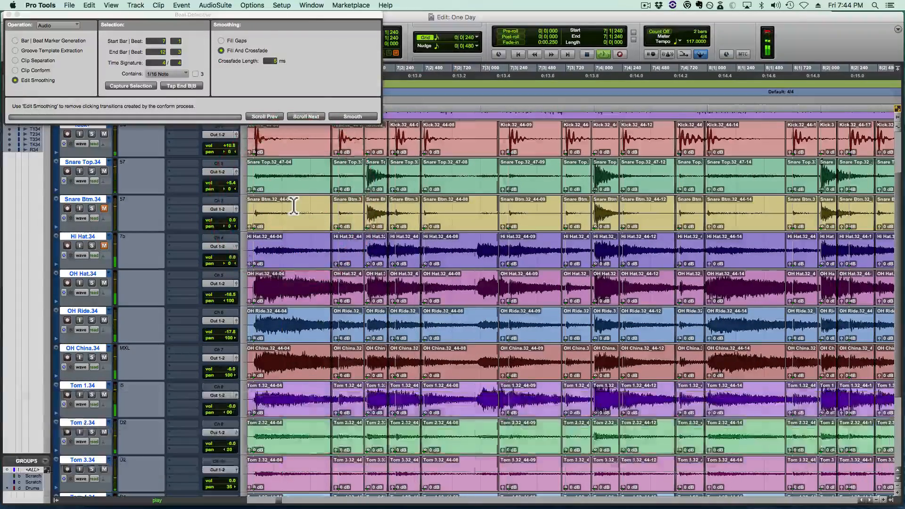
{"action": "key", "text": "space"}
{"action": "key", "text": "space"}
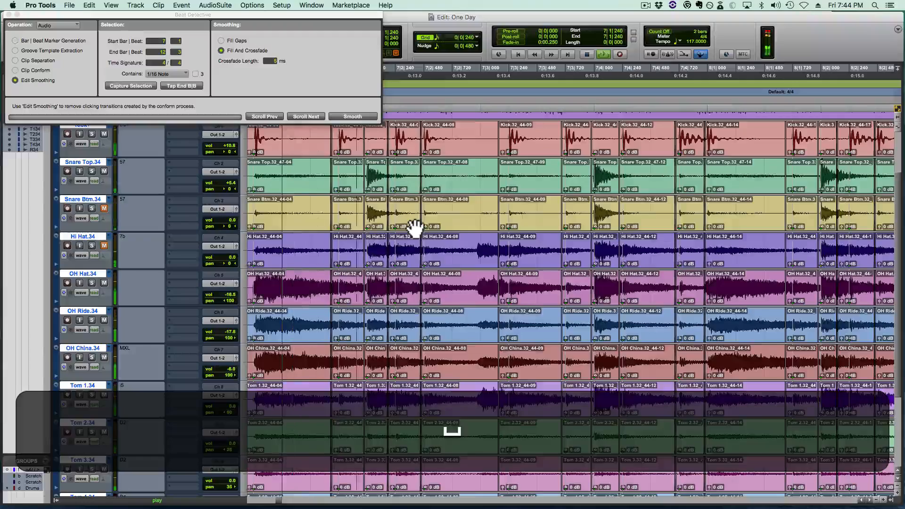
{"action": "key", "text": "space"}
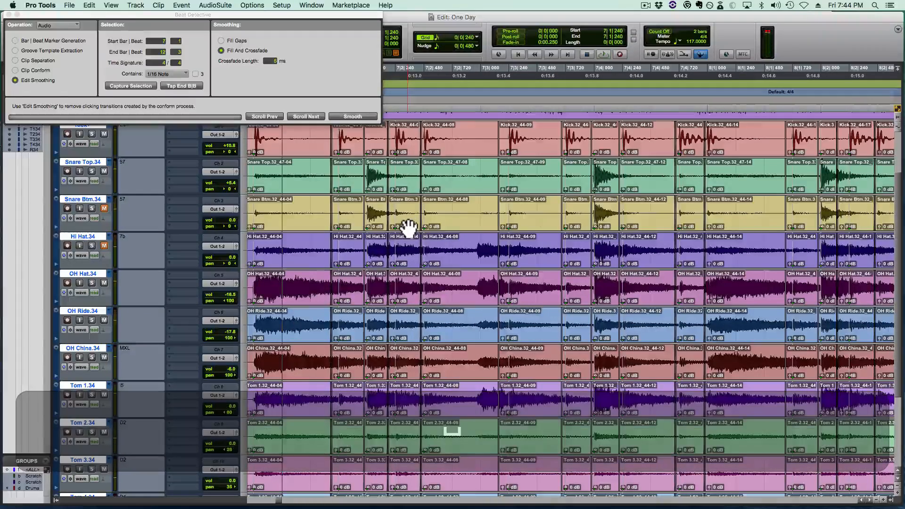
- Move the edit before bar 7 beat 3 ahead of the hi-hat swell on all drum tracks and crossfade it
{"action": "left_click_drag", "start_coordinate": [501, 251], "coordinate": [469, 267]}
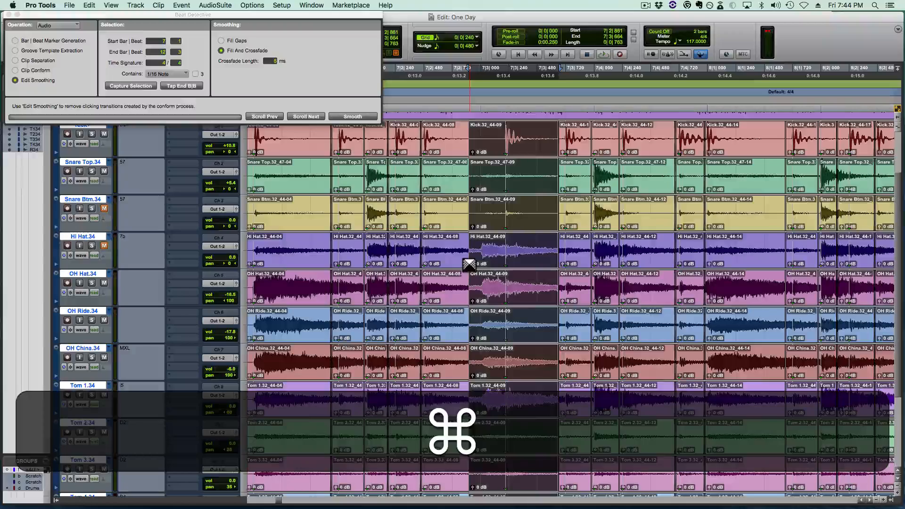
{"action": "key", "text": "z"}
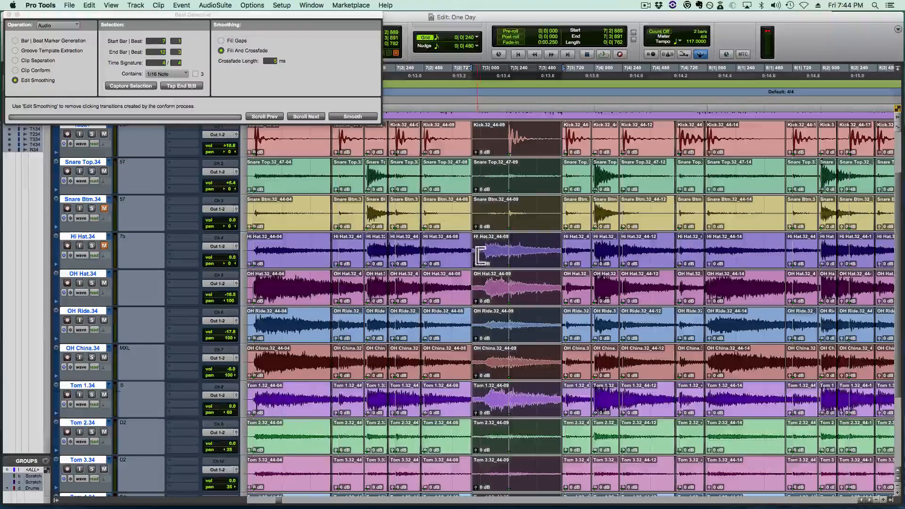
{"action": "key", "text": "super"}
{"action": "key", "text": "super+t"}
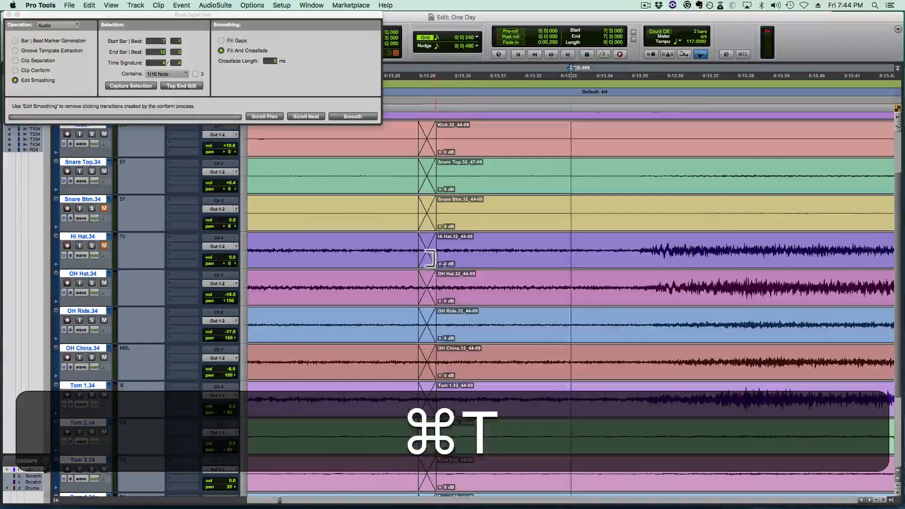
{"action": "left_click_drag", "start_coordinate": [430, 262], "coordinate": [493, 283]}
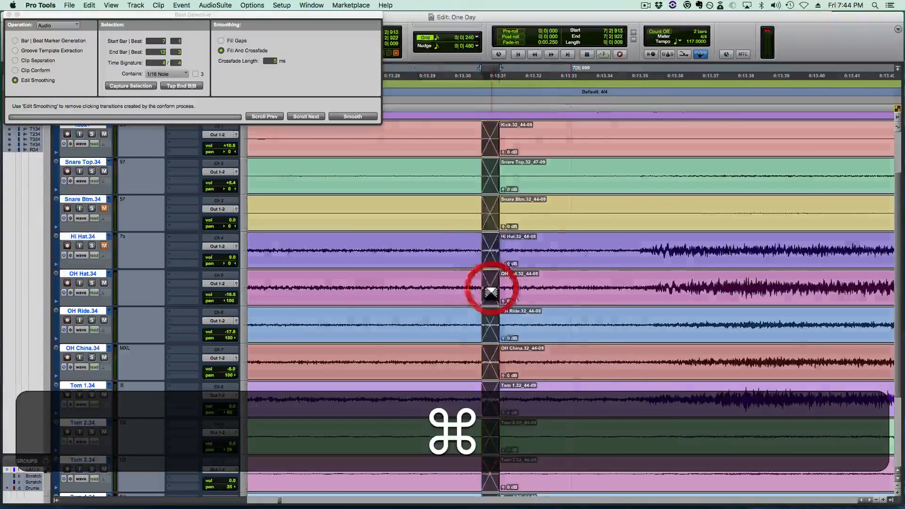
{"action": "key", "text": "super+r"}
{"action": "key", "text": "super+r"}
{"action": "key", "text": "super+r"}
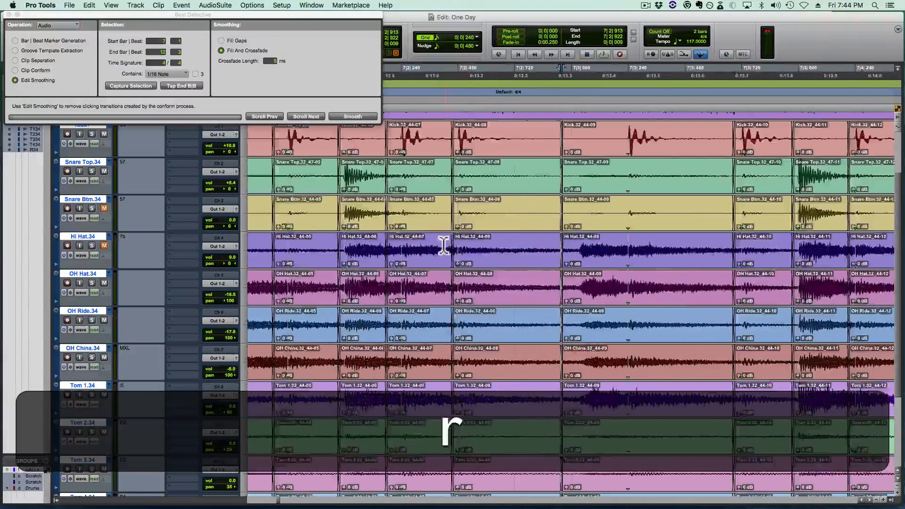
{"action": "key", "text": "super+r"}
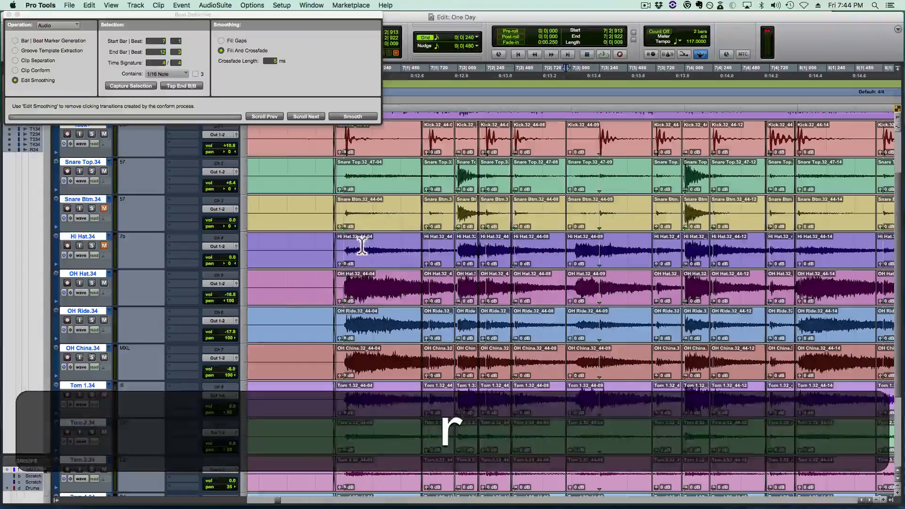
- Play the drums from just before bar 7 into bar 8 and check the edits along the way
{"action": "left_click", "coordinate": [263, 242]}
{"action": "key", "text": "space"}
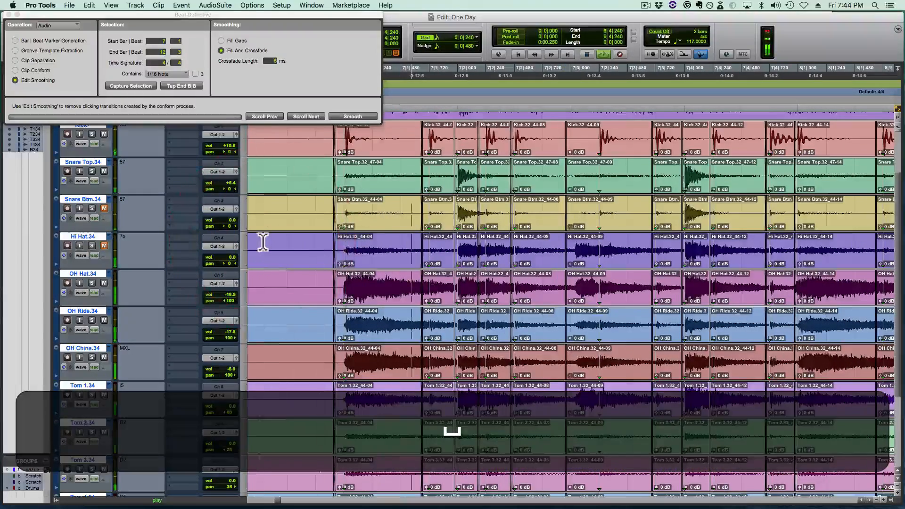
{"action": "key", "text": "space"}
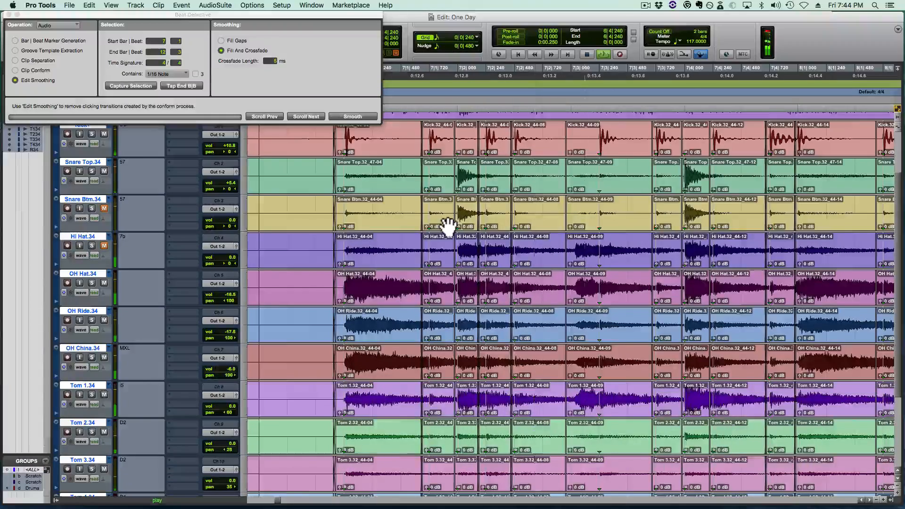
{"action": "key", "text": "space"}
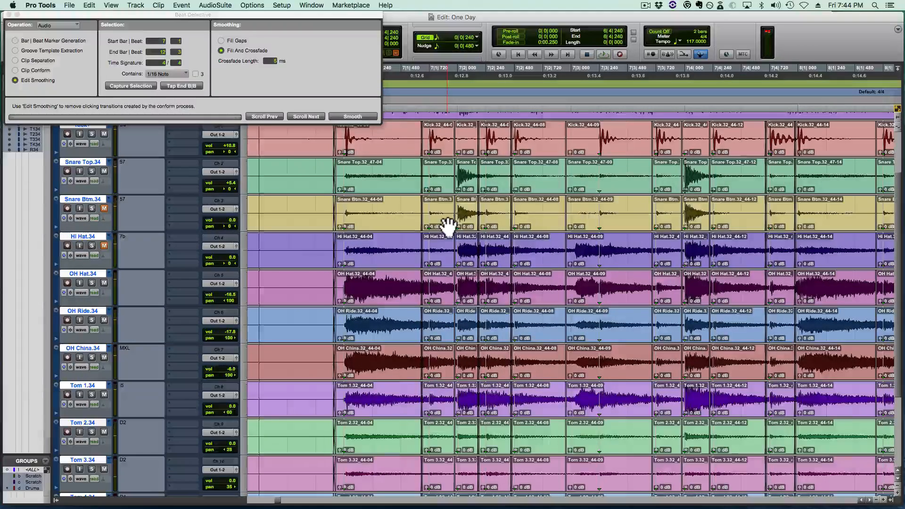
{"action": "key", "text": "space"}
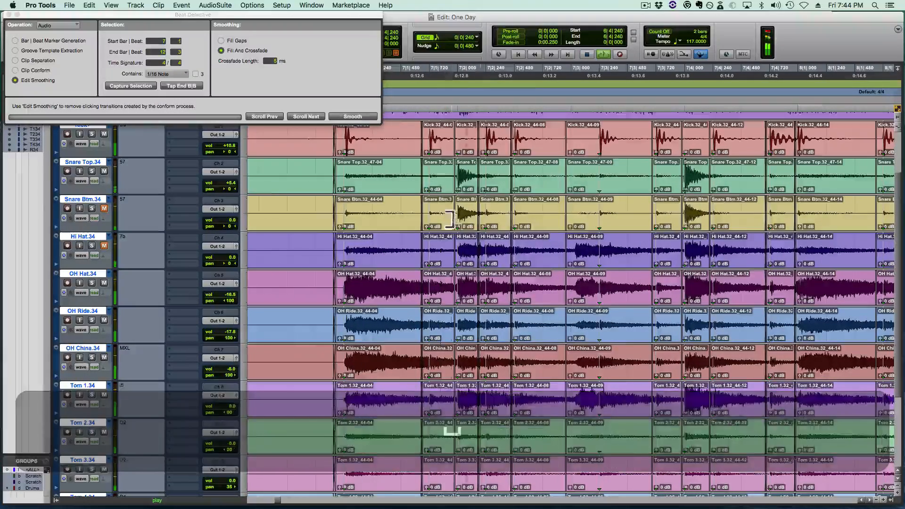
{"action": "scroll", "coordinate": [469, 227], "scroll_direction": "right", "scroll_amount": 6}
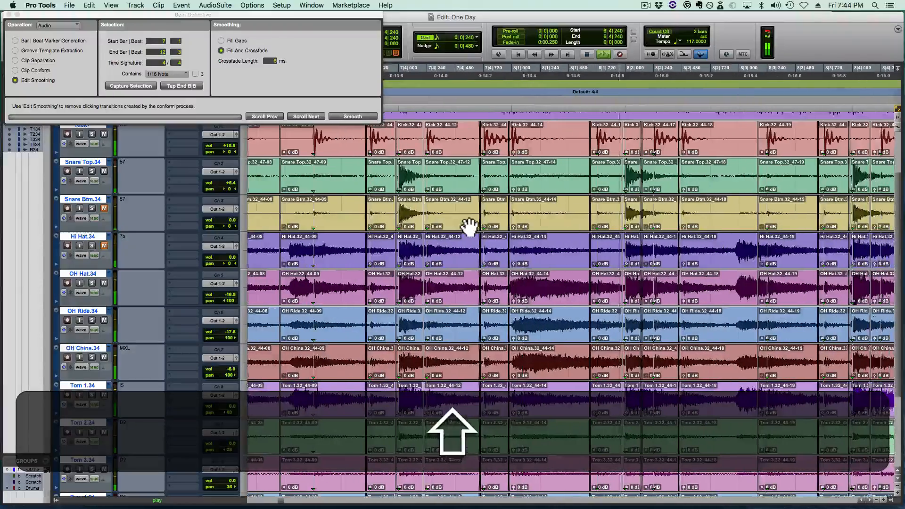
{"action": "scroll", "coordinate": [519, 229], "scroll_direction": "right", "scroll_amount": 1}
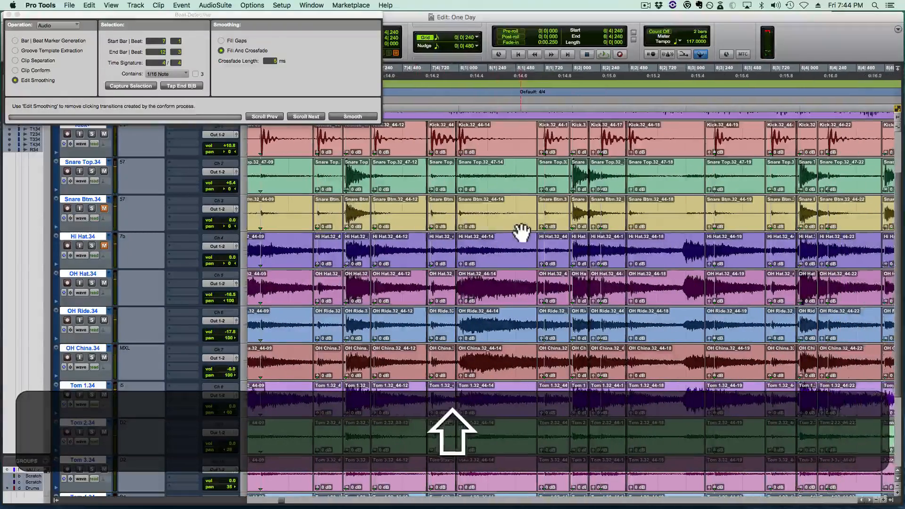
{"action": "scroll", "coordinate": [522, 233], "scroll_direction": "right", "scroll_amount": 1}
{"action": "scroll", "coordinate": [423, 229], "scroll_direction": "right", "scroll_amount": 2}
{"action": "scroll", "coordinate": [419, 231], "scroll_direction": "left", "scroll_amount": 2}
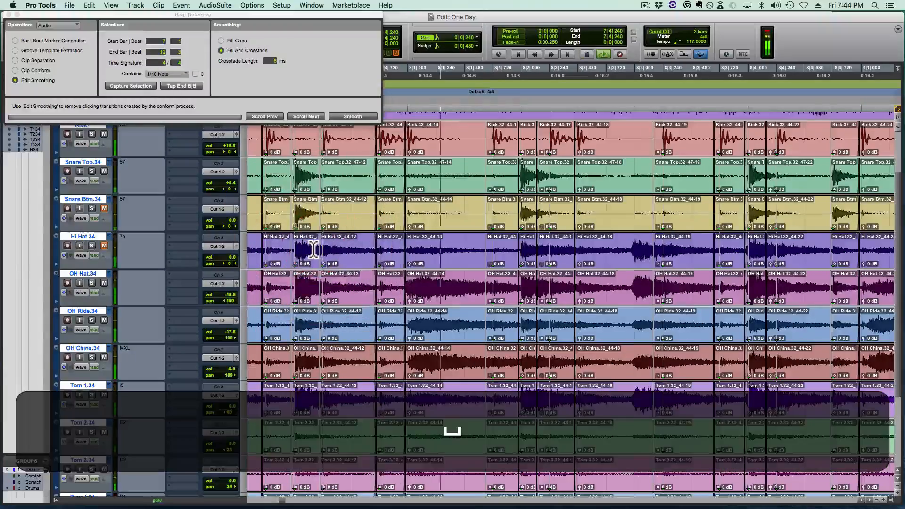
{"action": "key", "text": "space"}
- Solo Snare Top, play the edit after the snare hit at bar 8 beat 2, and take the solo off
{"action": "left_click", "coordinate": [552, 248]}
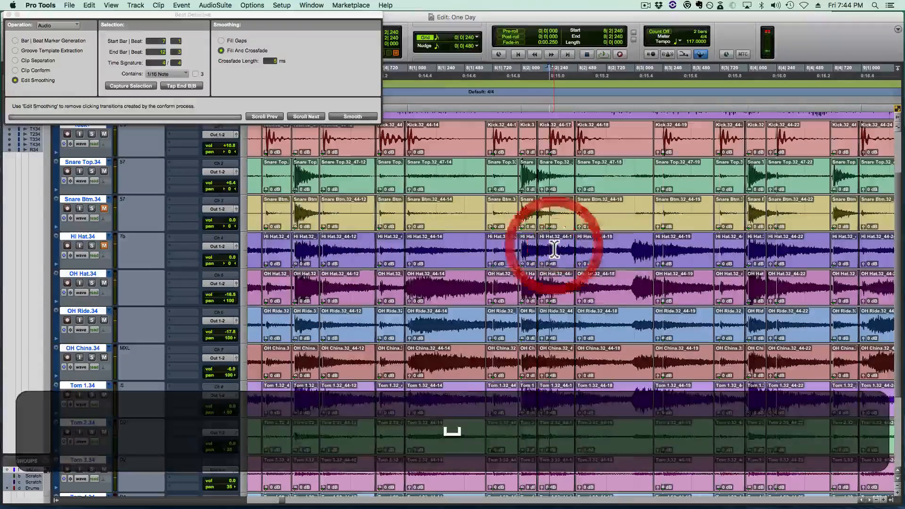
{"action": "key", "text": "t"}
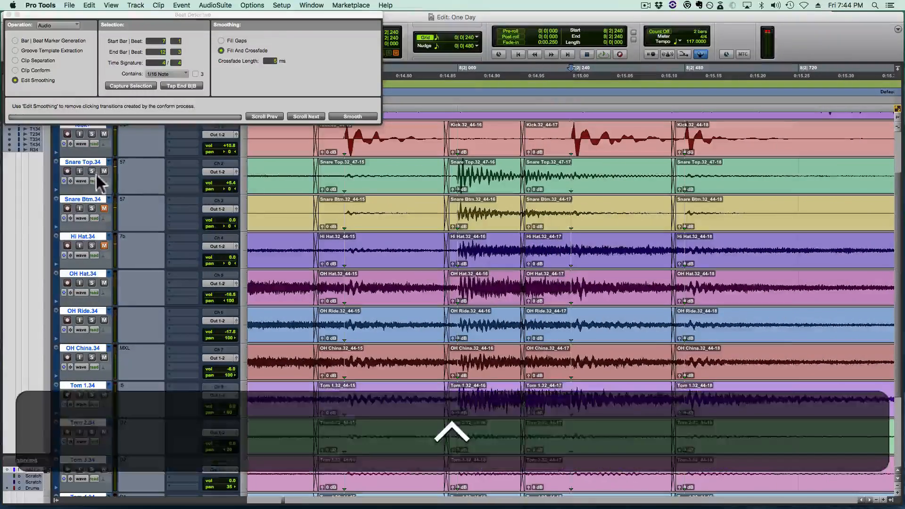
{"action": "left_click", "coordinate": [92, 171], "text": "ctrl"}
{"action": "left_click", "coordinate": [262, 169]}
{"action": "key", "text": "space"}
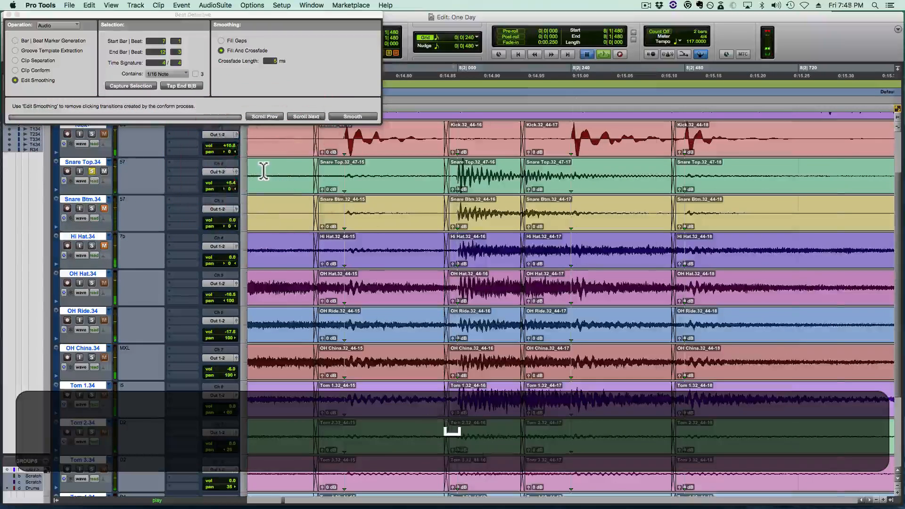
{"action": "left_click", "coordinate": [92, 172]}
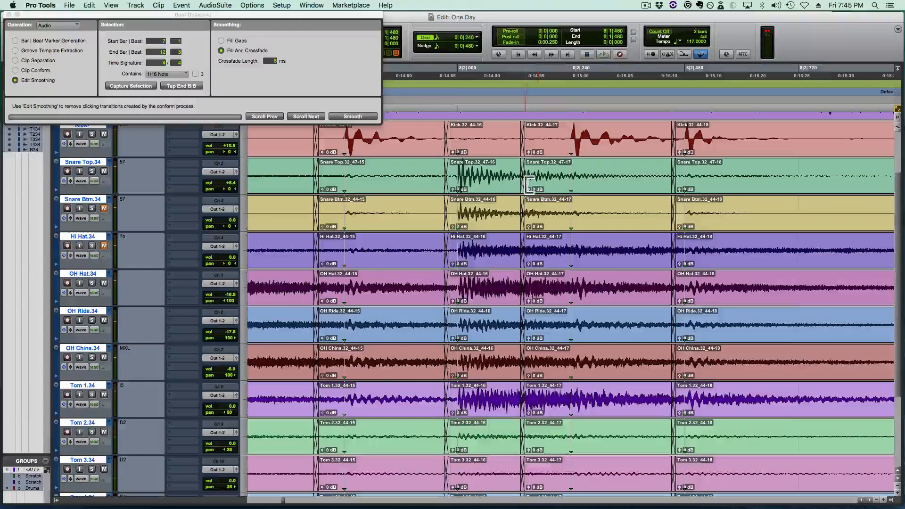
- Move the crossfaded edit that follows the bar 8 beat 2 snare to after the kick on all drum tracks
{"action": "key", "text": "super"}
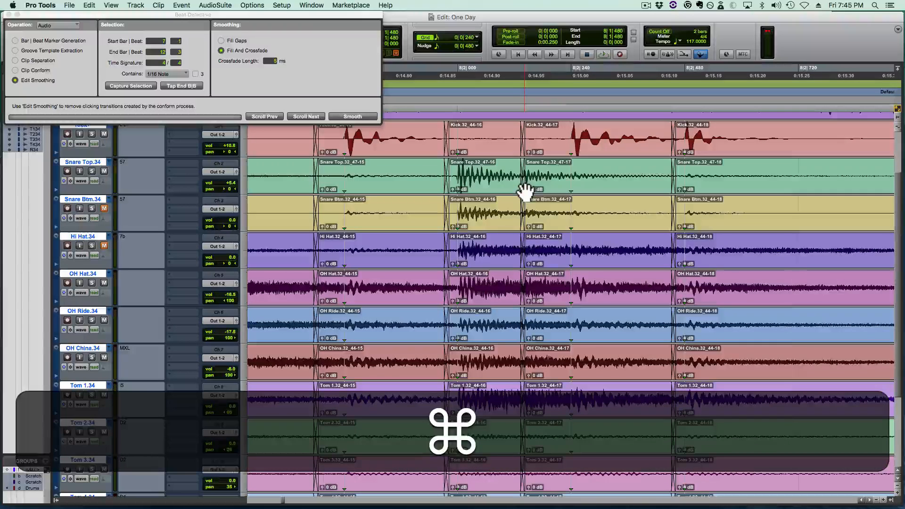
{"action": "left_click_drag", "start_coordinate": [524, 187], "coordinate": [598, 192]}
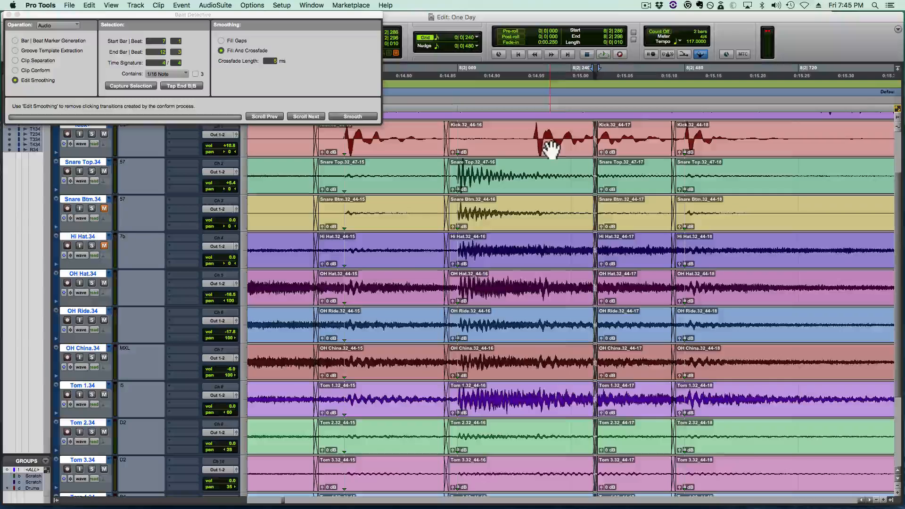
- Turn on Tab to Transients and separate all drum clips at the kick transient after the bar 8 beat 2 snare
{"action": "left_click", "coordinate": [472, 135]}
{"action": "key", "text": "Tab"}
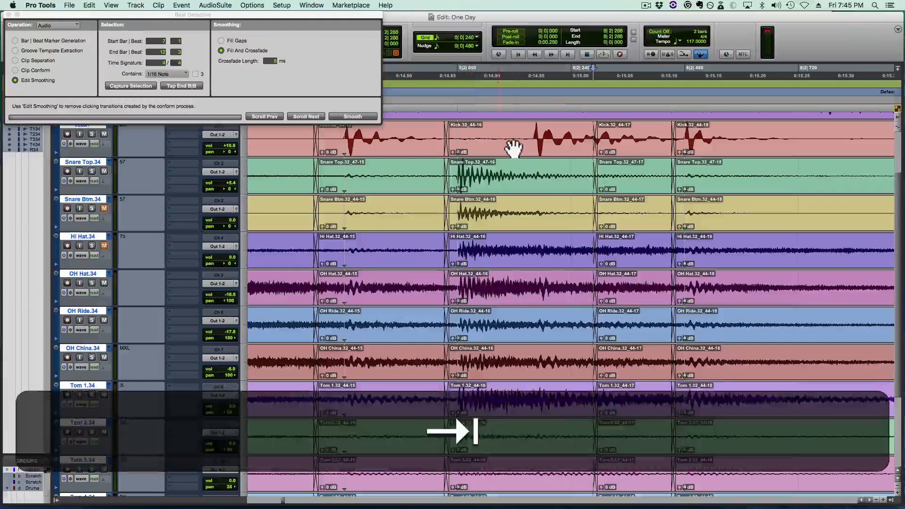
{"action": "key", "text": "Tab"}
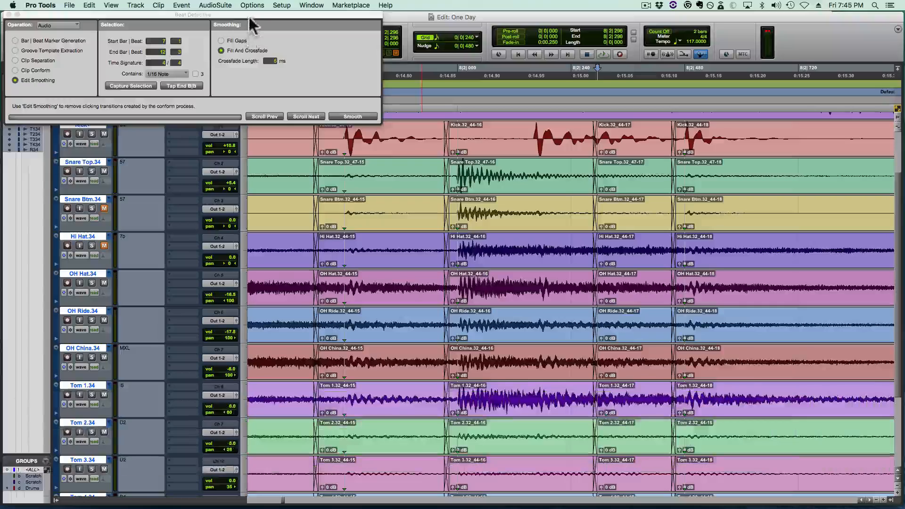
{"action": "left_click_drag", "start_coordinate": [249, 15], "coordinate": [258, 84]}
{"action": "left_click", "coordinate": [141, 53]}
{"action": "left_click_drag", "start_coordinate": [190, 85], "coordinate": [192, 28]}
{"action": "key", "text": "Tab"}
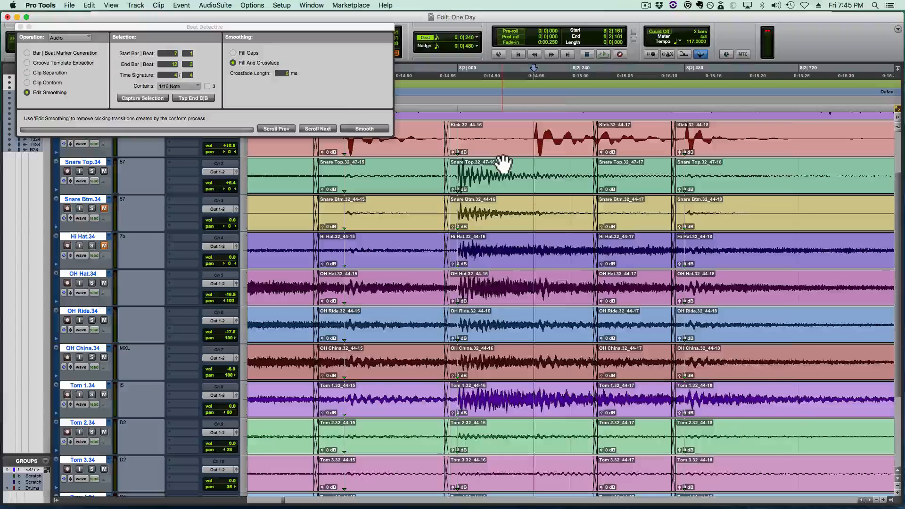
{"action": "key", "text": "b"}
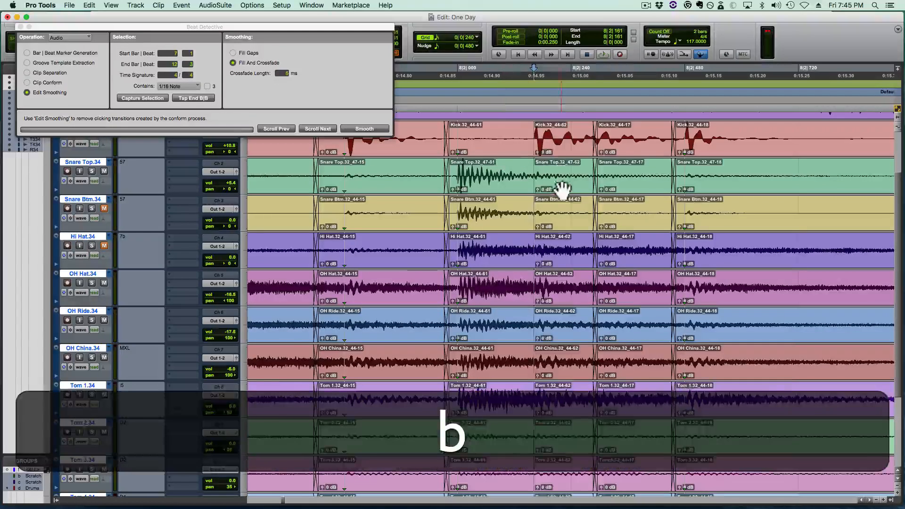
- Try trimming the clips around the kick after the bar 8 beat 2 snare, and undo back to before they were separated
{"action": "left_click_drag", "start_coordinate": [561, 189], "coordinate": [492, 183]}
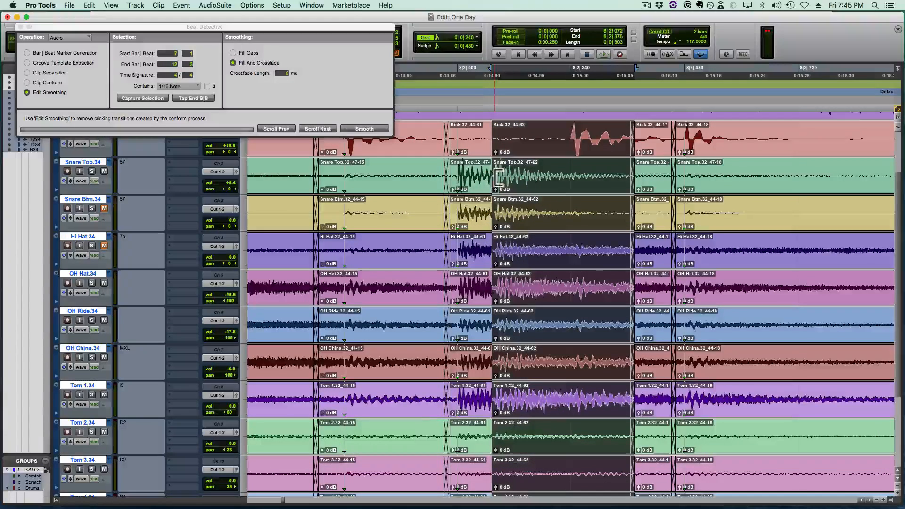
{"action": "left_click_drag", "start_coordinate": [490, 182], "coordinate": [564, 191]}
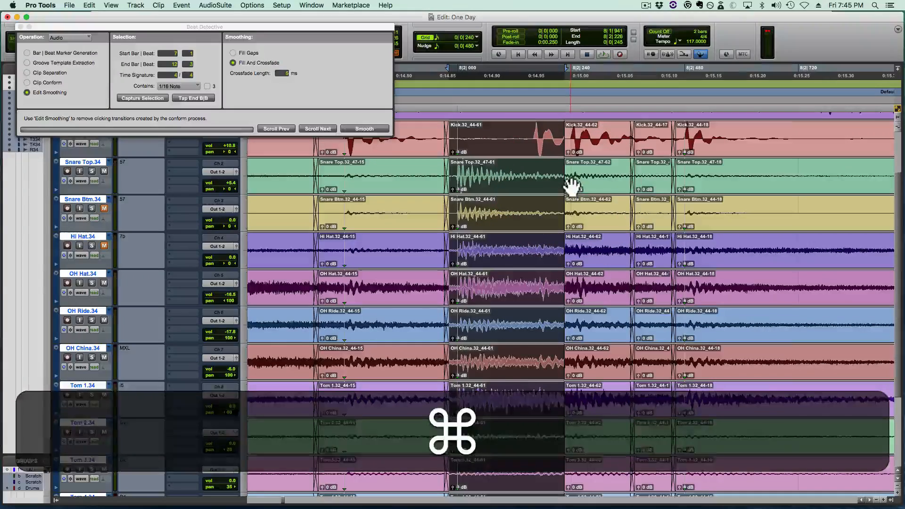
{"action": "key", "text": "super+z"}
{"action": "key", "text": "super+z"}
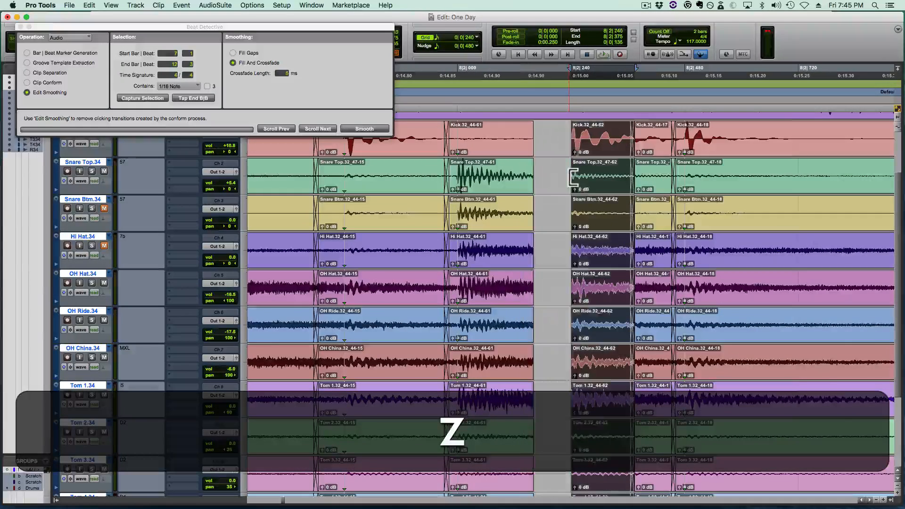
{"action": "key", "text": "super+z"}
{"action": "key", "text": "super+z"}
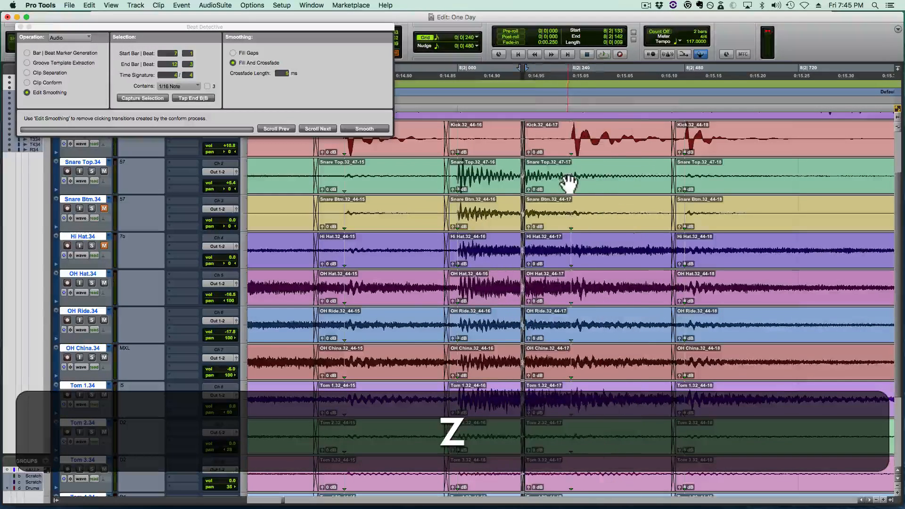
- Try moving the edit after the bar 8 beat 2 snare to before the snare hit, and undo it
{"action": "left_click_drag", "start_coordinate": [524, 194], "coordinate": [456, 188]}
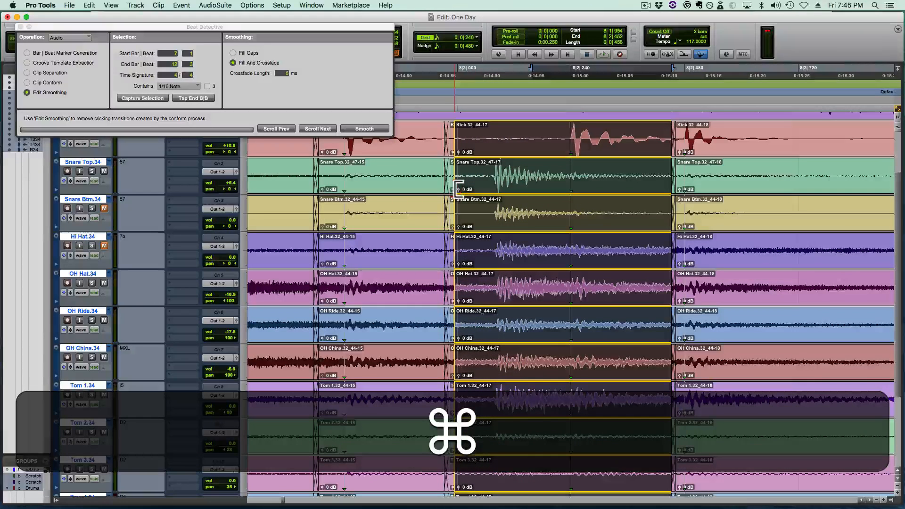
{"action": "left_click", "coordinate": [455, 190]}
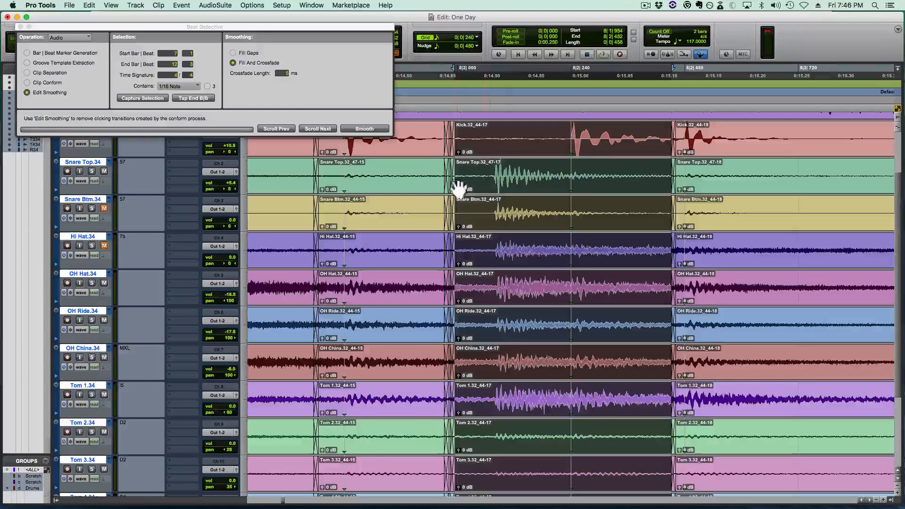
{"action": "key", "text": "z"}
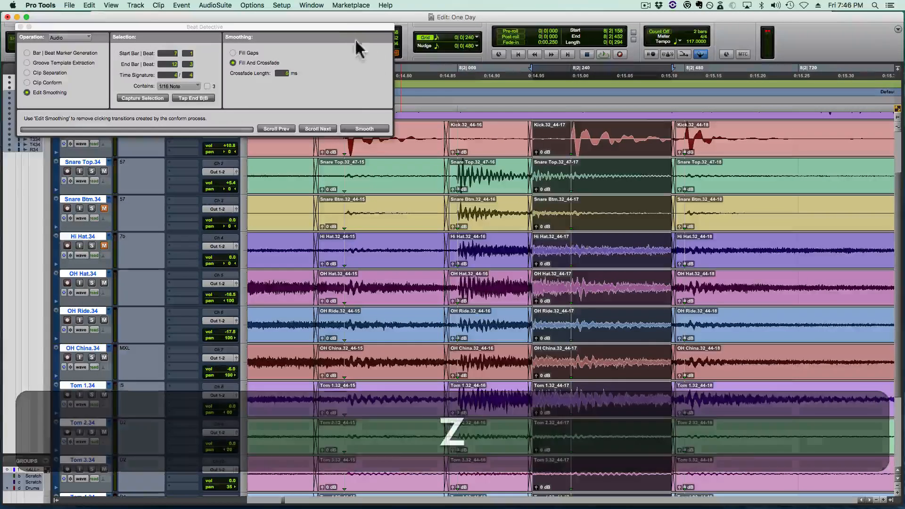
- Move the Beat Detective window off the edit tools and delete the crossfades on both sides of the bar 8 beat 2 snare clips
{"action": "left_click_drag", "start_coordinate": [337, 27], "coordinate": [327, 75]}
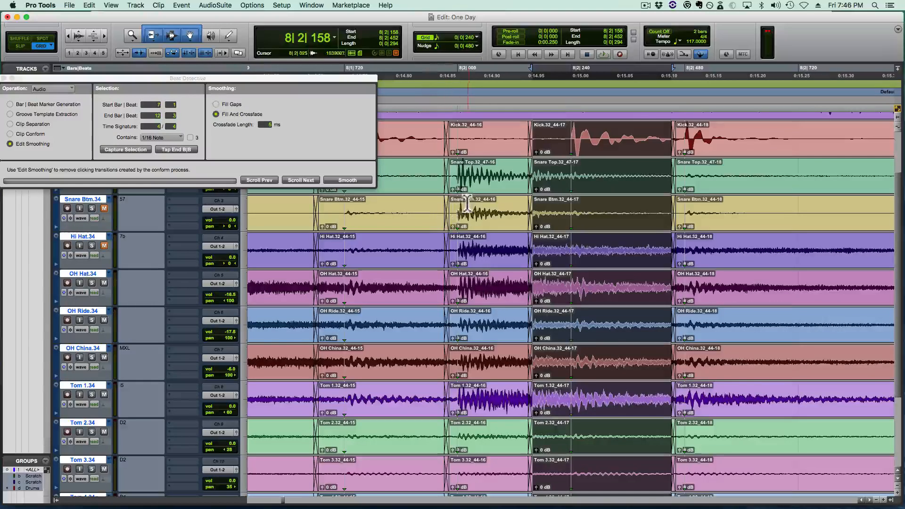
{"action": "left_click", "coordinate": [447, 194]}
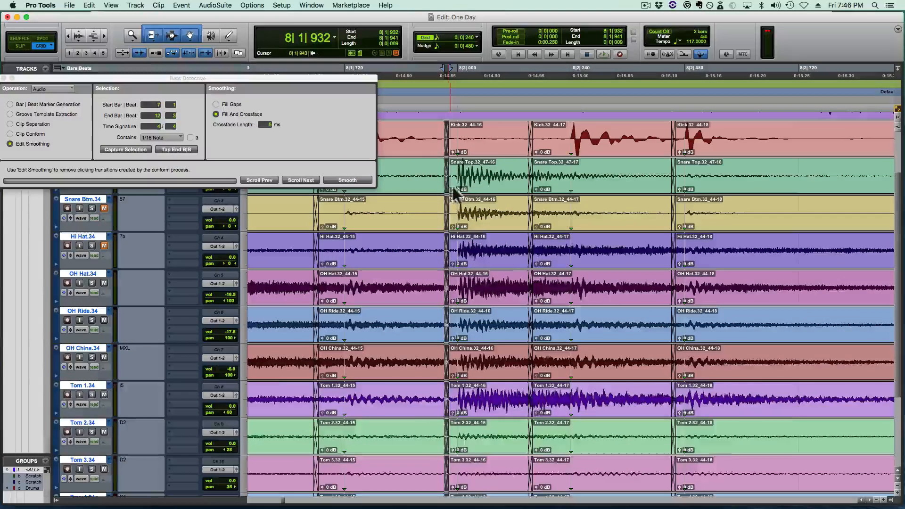
{"action": "key", "text": "BackSpace"}
{"action": "left_click", "coordinate": [528, 188]}
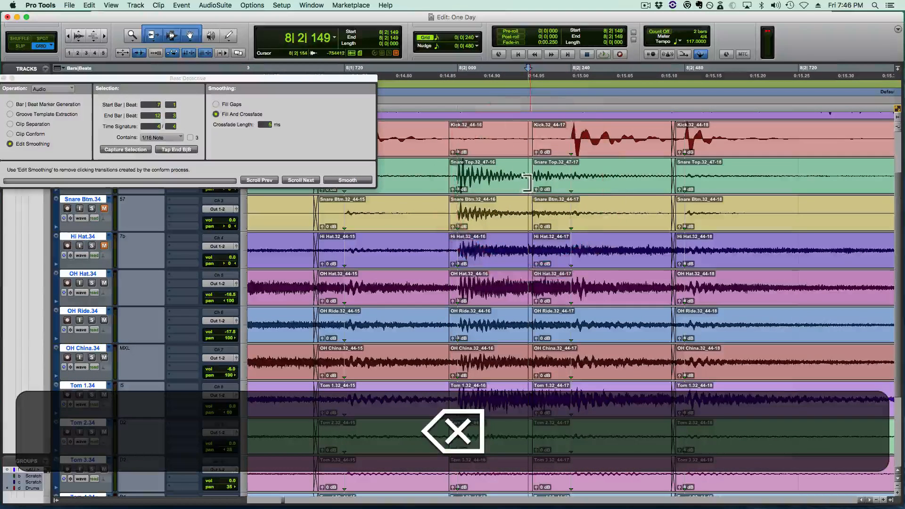
{"action": "mouse_move", "coordinate": [530, 183]}
{"action": "left_mouse_down"}
{"action": "mouse_move", "coordinate": [548, 180]}
{"action": "mouse_move", "coordinate": [526, 184]}
{"action": "left_mouse_up"}
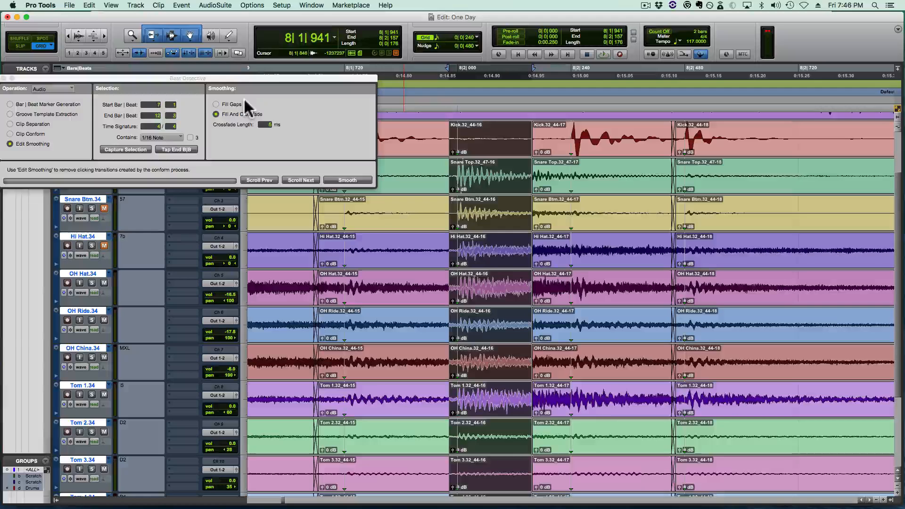
- Switch the Trim tool to TCE mode
{"action": "key", "text": "F6"}
{"action": "left_click", "coordinate": [152, 38]}
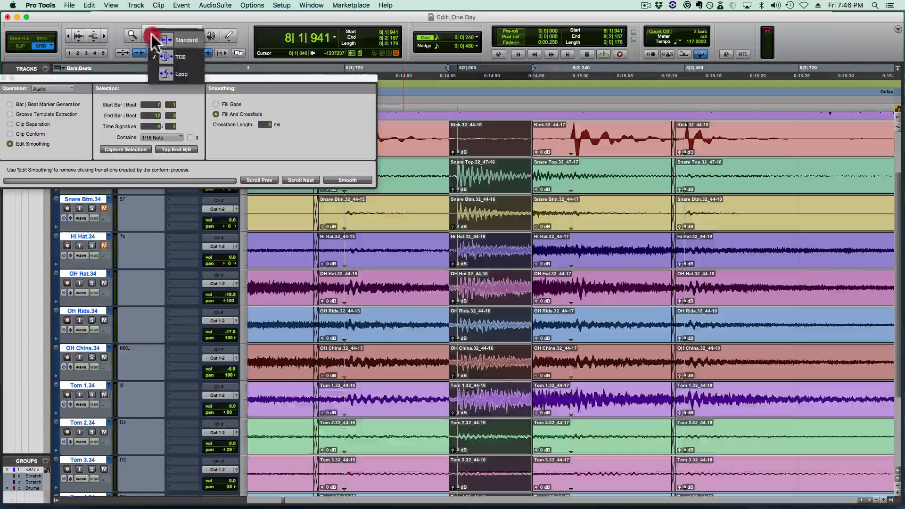
{"action": "left_click_drag", "start_coordinate": [152, 36], "coordinate": [172, 55]}
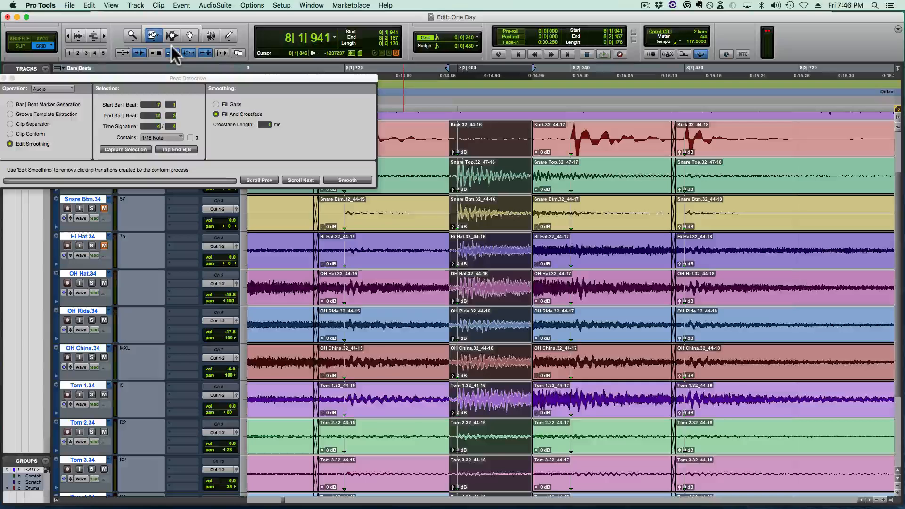
{"action": "key", "text": "F6"}
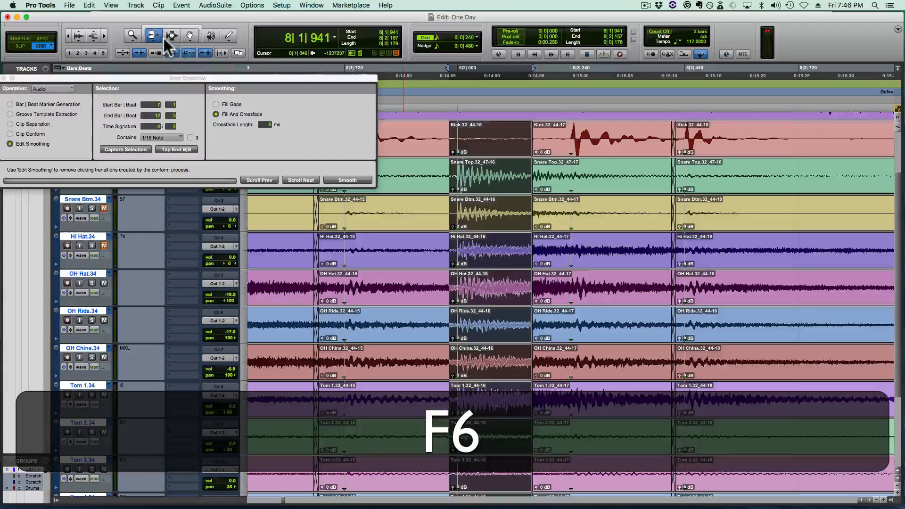
{"action": "key", "text": "F6"}
{"action": "key", "text": "F6"}
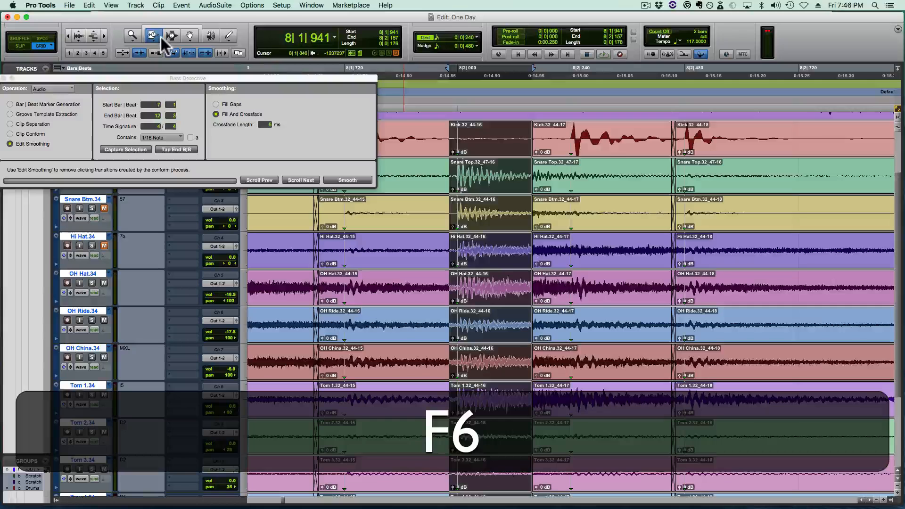
{"action": "key", "text": "F6"}
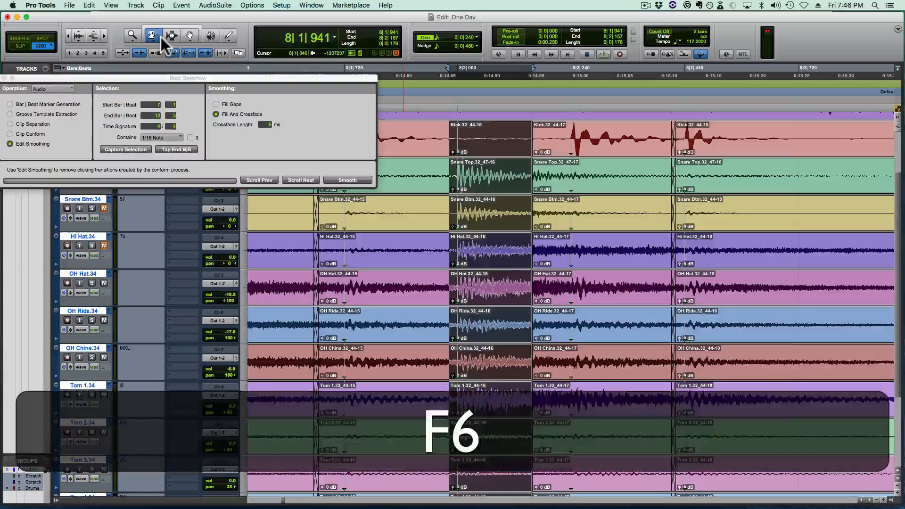
{"action": "key", "text": "F6"}
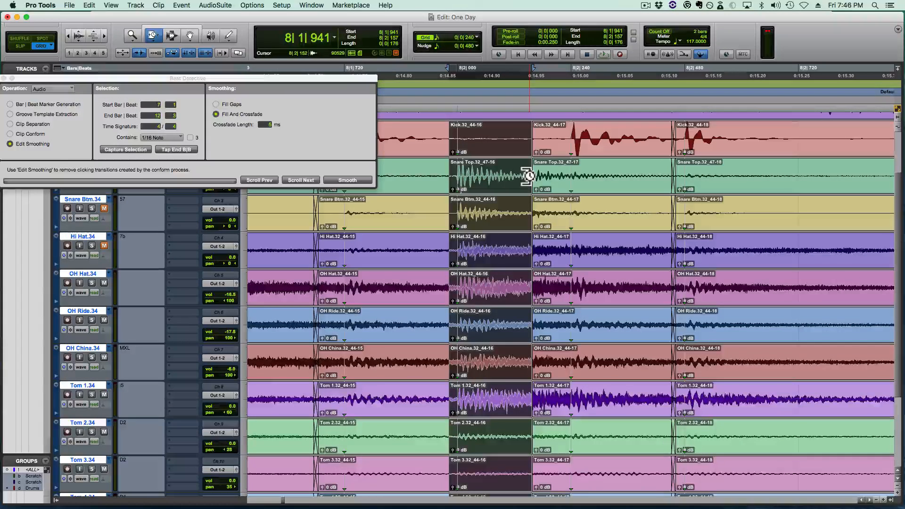
- Time-stretch the end of the bar 8 beat 2 snare clips to 8|2|219 with the TCE Trim tool on all drum tracks
{"action": "key", "text": "super"}
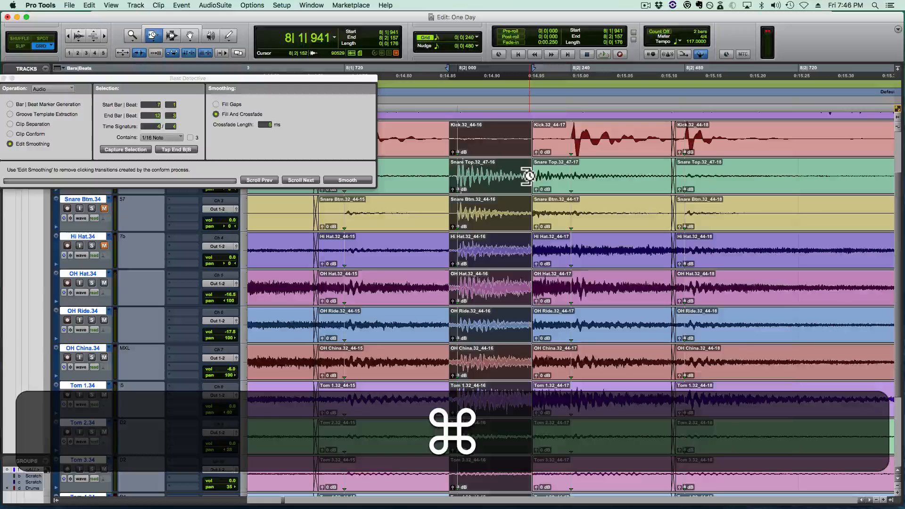
{"action": "left_click_drag", "start_coordinate": [529, 176], "coordinate": [559, 174]}
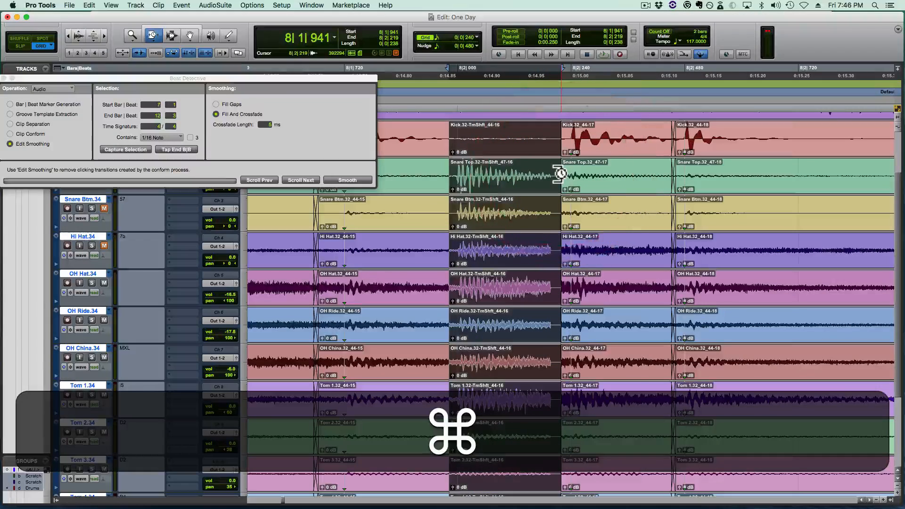
{"action": "key", "text": "space"}
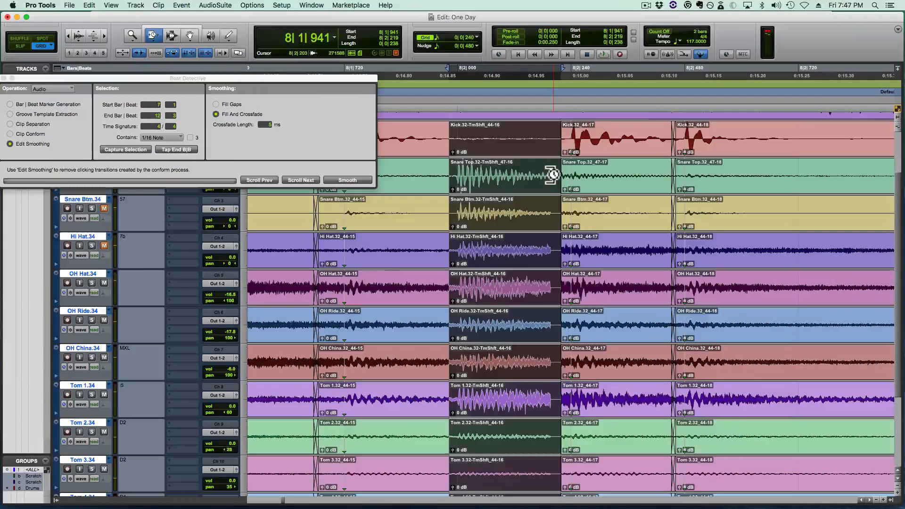
- Return the Trim tool to Standard mode and activate the Smart Tool
{"action": "key", "text": "F6"}
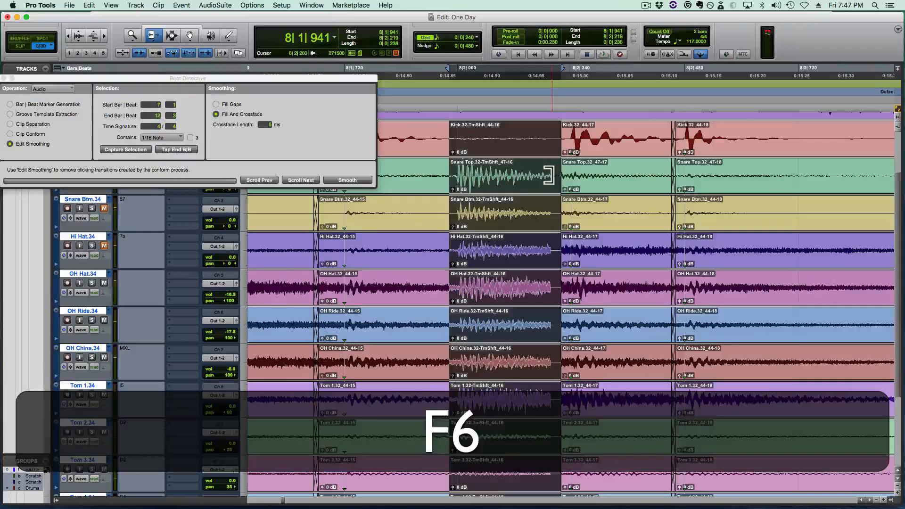
{"action": "key", "text": "F6"}
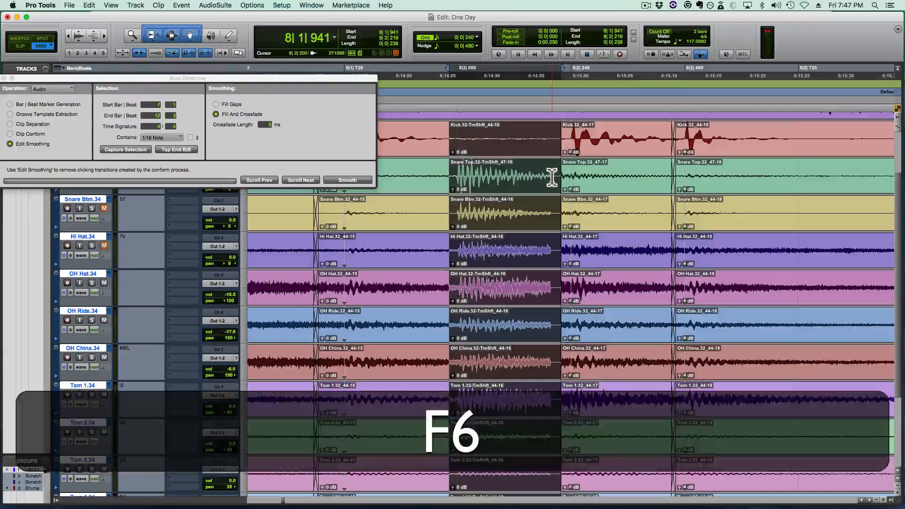
{"action": "left_click", "coordinate": [179, 25]}
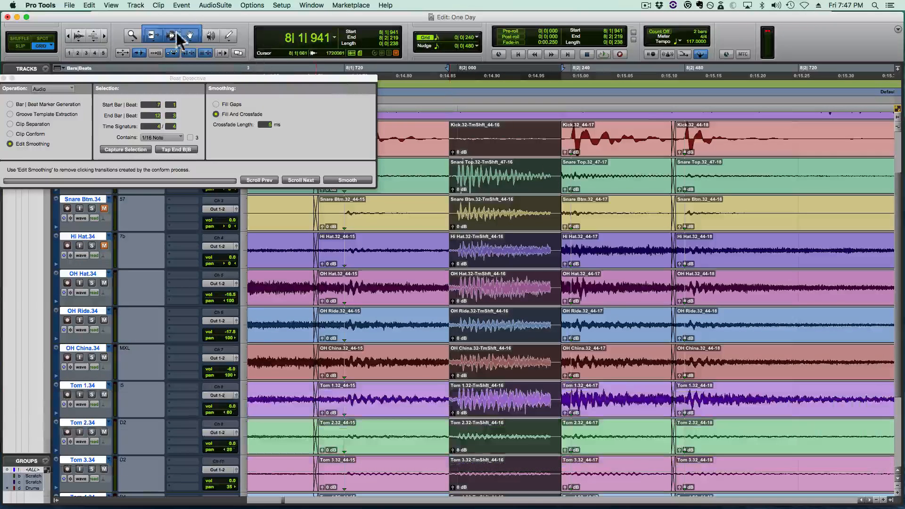
- Move the edit after the stretched snare clips ahead of the silent gap and crossfade it from 8|2|183 to 8|2|191
{"action": "left_click", "coordinate": [553, 173]}
{"action": "key", "text": "super+t"}
{"action": "key", "text": "t"}
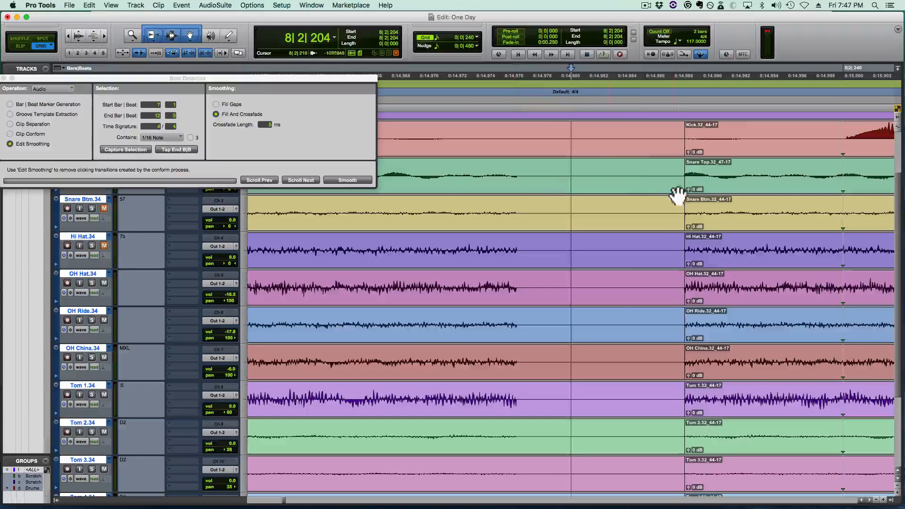
{"action": "key", "text": "r"}
{"action": "key", "text": "r"}
{"action": "left_click_drag", "start_coordinate": [603, 178], "coordinate": [537, 194]}
{"action": "key", "text": "r"}
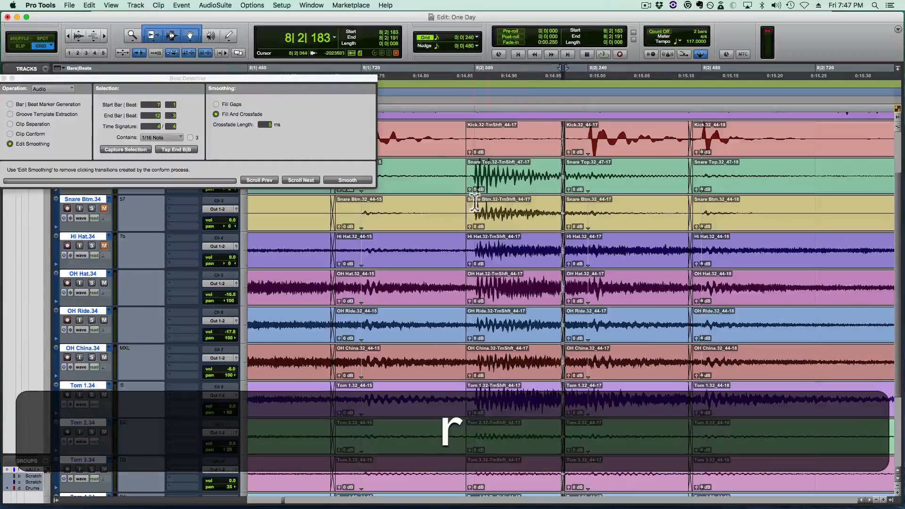
- Crossfade the start of the stretched bar 8 beat 2 snare clips from 8|1|941 to 8|1|948 on all drum tracks
{"action": "key", "text": "super+r"}
{"action": "left_click_drag", "start_coordinate": [464, 229], "coordinate": [462, 229]}
{"action": "key", "text": "super+r"}
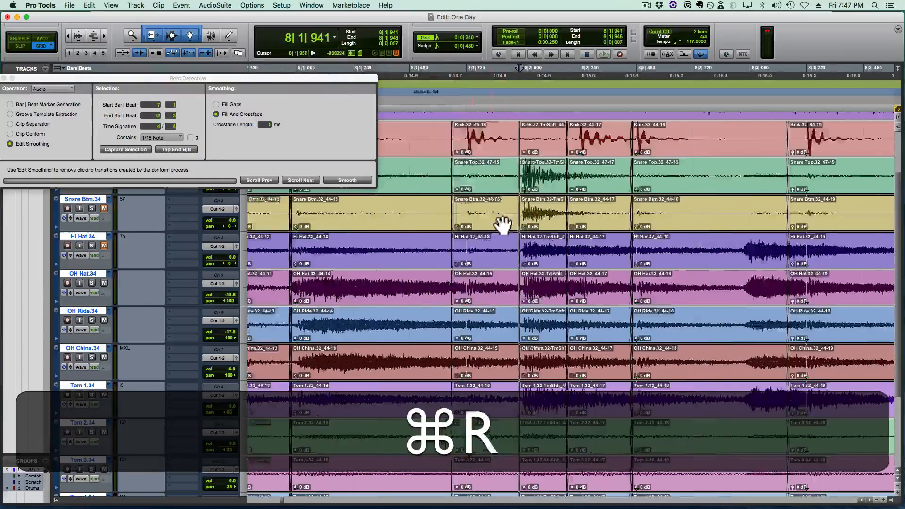
- Play the drums from 7|3|480 and again from 7|1|480 through bar 8 to check the stretched snare
{"action": "key", "text": "r"}
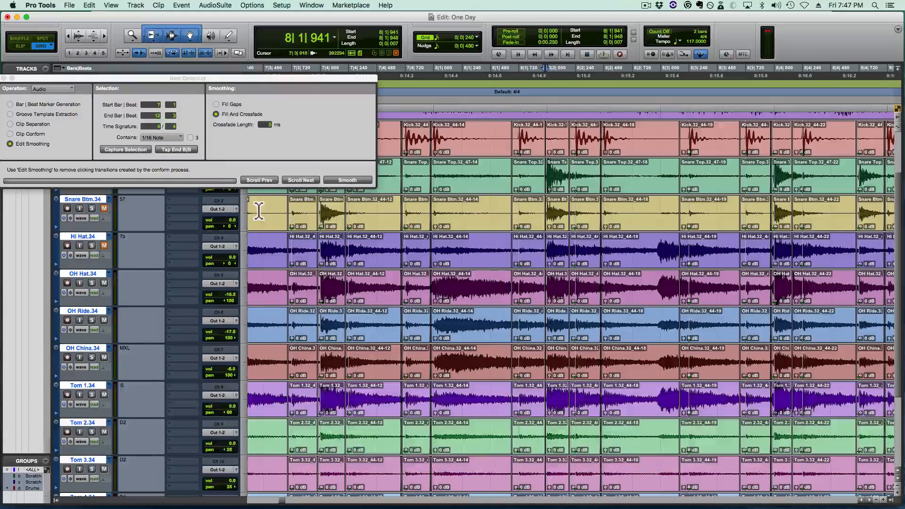
{"action": "left_click", "coordinate": [259, 211]}
{"action": "key", "text": "space"}
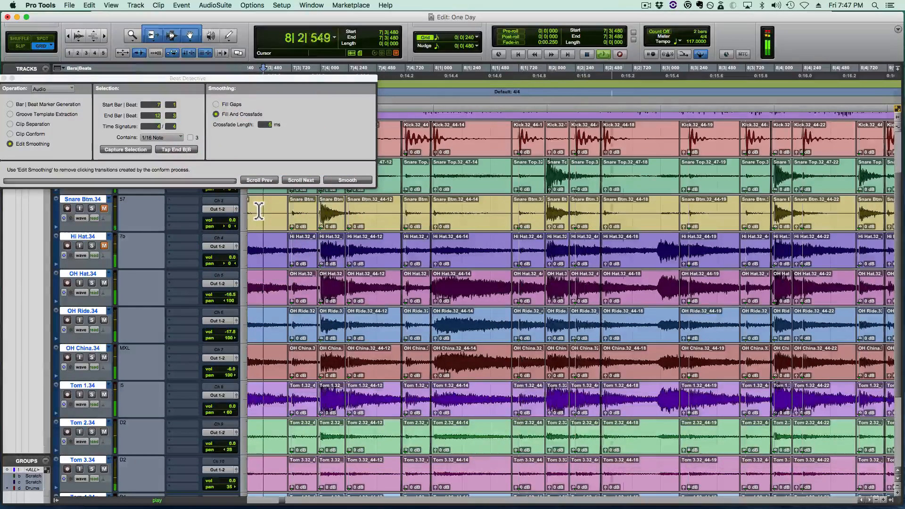
{"action": "key", "text": "r"}
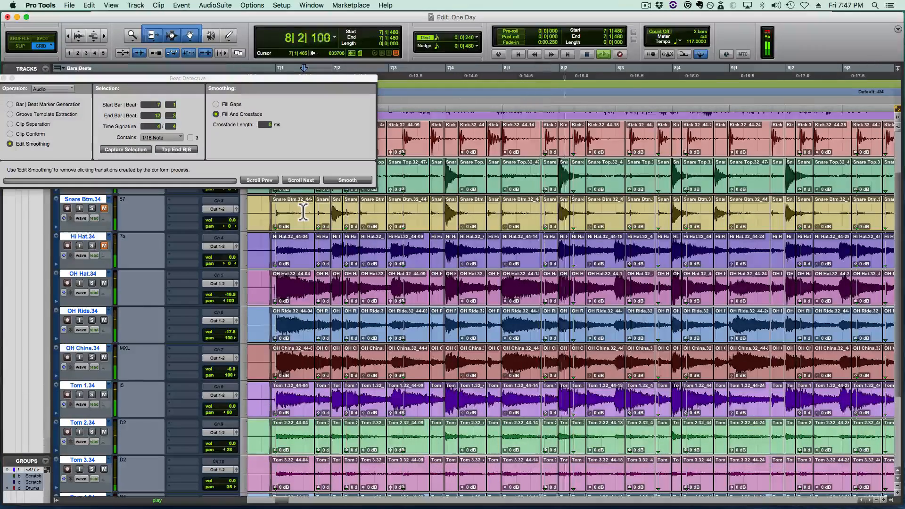
{"action": "key", "text": "space"}
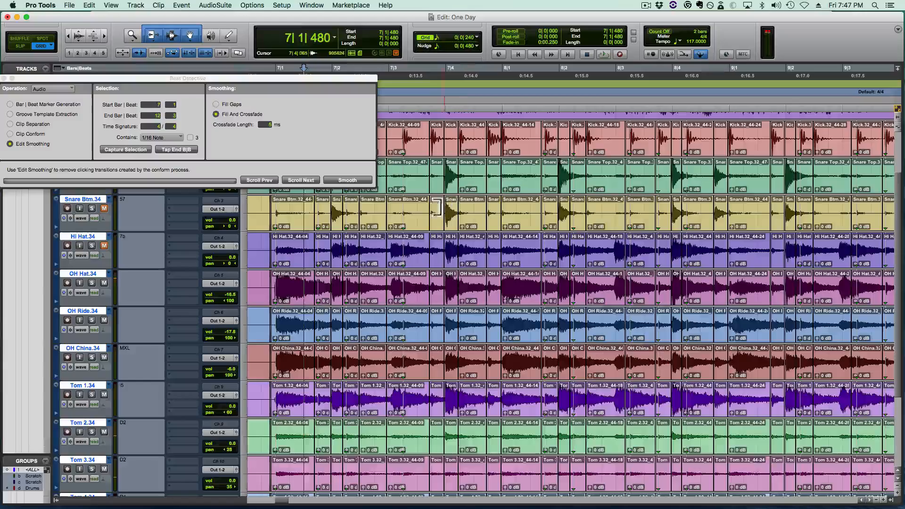
{"action": "key", "text": "space"}
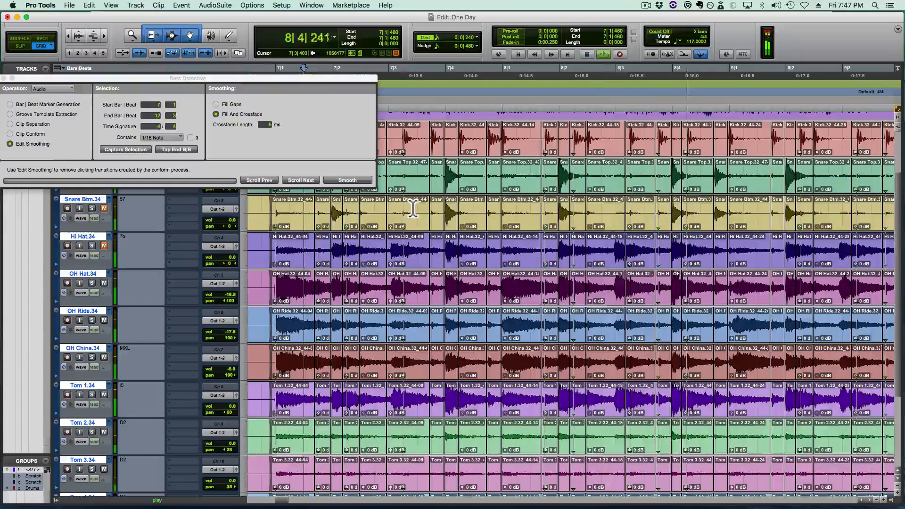
{"action": "key", "text": "space"}
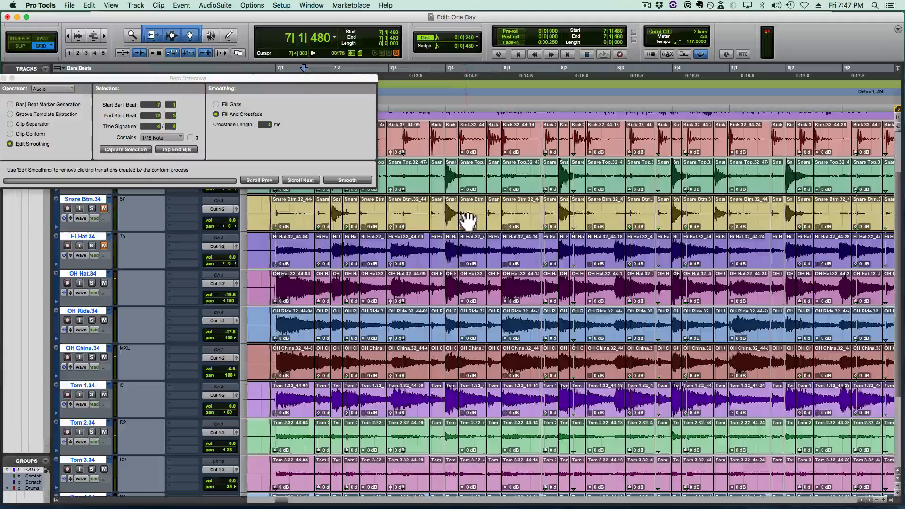
- Select the snare hit at bar 7 beat 4 from 7|4|000 to 7|4|240 on all drum tracks
{"action": "left_click", "coordinate": [470, 210]}
{"action": "key", "text": "t"}
{"action": "key", "text": "t"}
{"action": "key", "text": "t"}
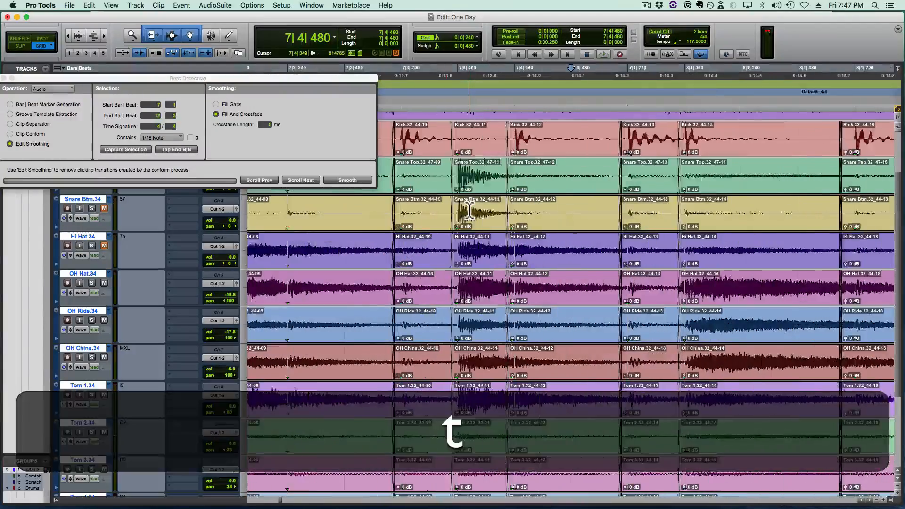
{"action": "key", "text": "Up"}
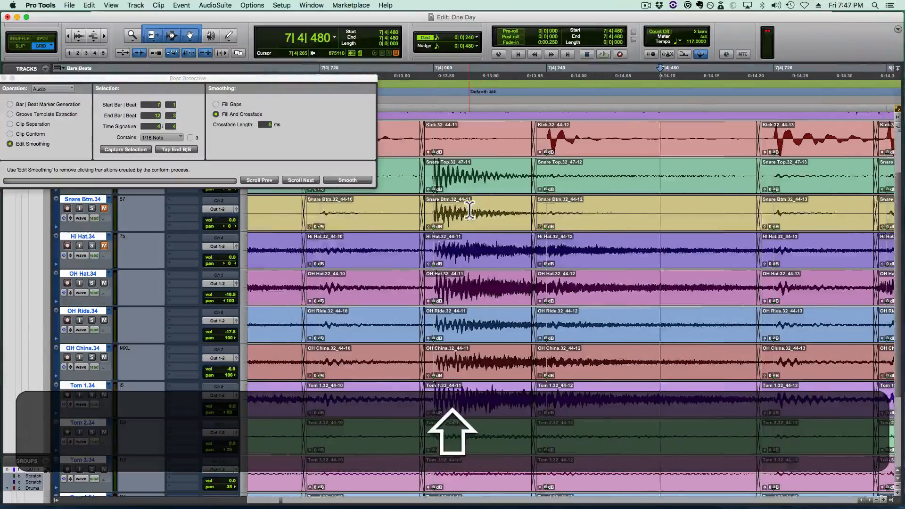
{"action": "left_click_drag", "start_coordinate": [438, 212], "coordinate": [505, 210]}
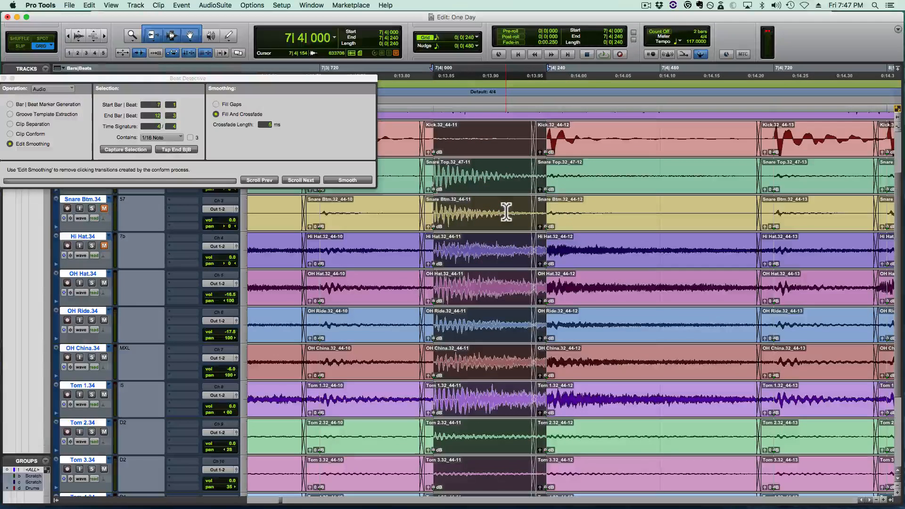
- Select the bar 7 beat 4 snare hit from 7|4|000 to 7|4|193 on all drum tracks and copy it
{"action": "left_click", "coordinate": [529, 210], "text": "shift"}
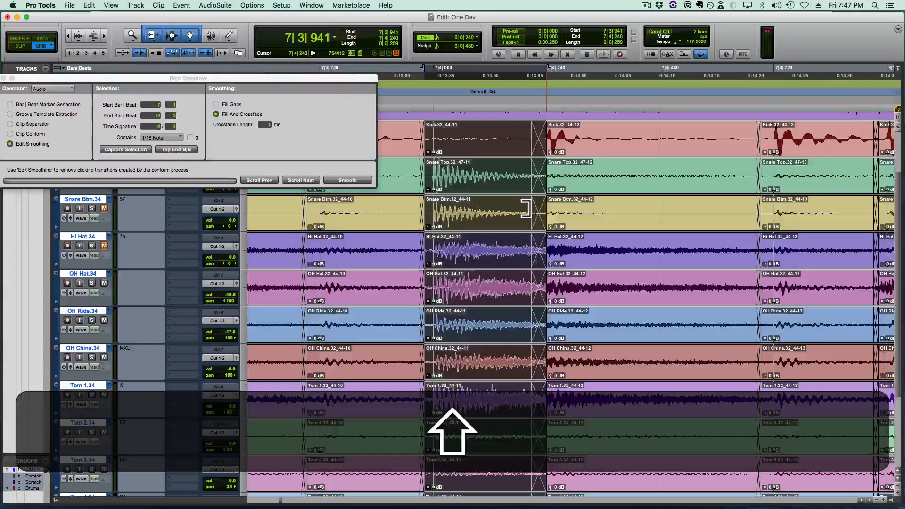
{"action": "key", "text": "z"}
{"action": "left_click", "coordinate": [439, 212]}
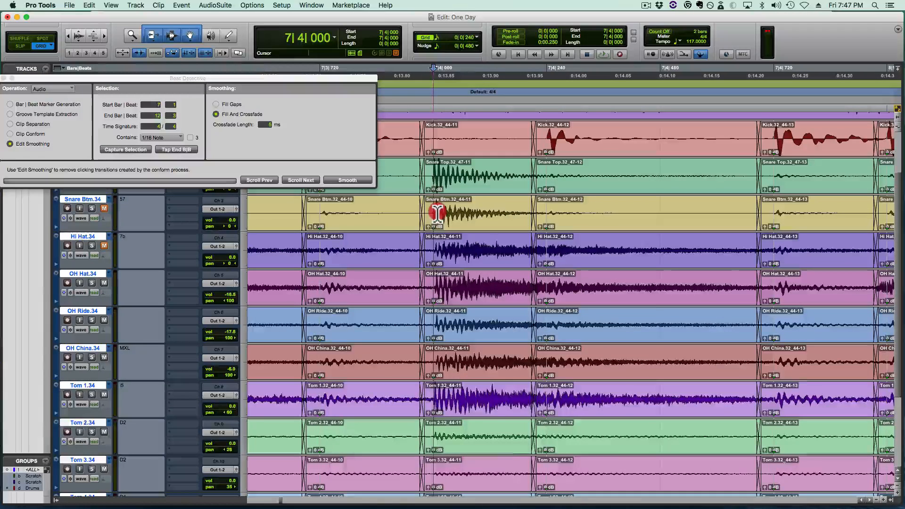
{"action": "left_click_drag", "start_coordinate": [438, 213], "coordinate": [525, 210]}
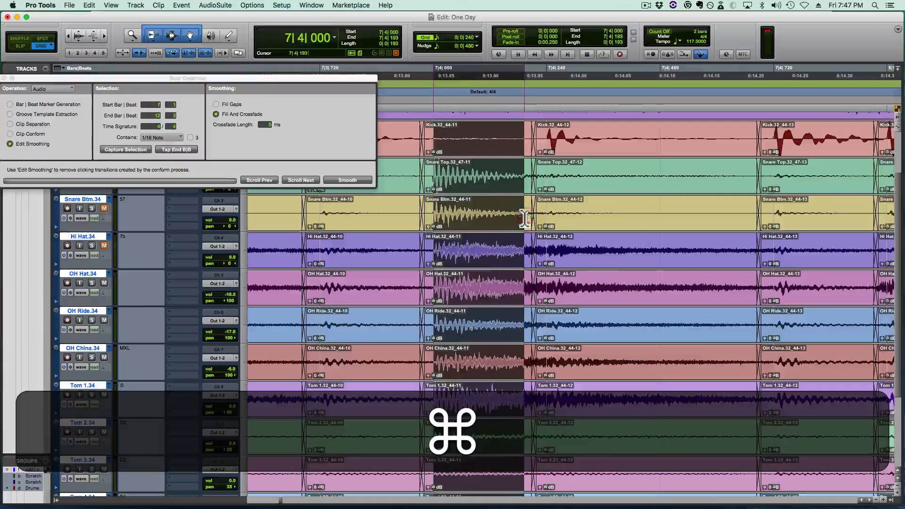
- Paste the copied snare hit at 8|2|000 on all drum tracks, over the stretched snare
{"action": "key", "text": "r"}
{"action": "key", "text": "shift+r"}
{"action": "scroll", "coordinate": [523, 218], "scroll_direction": "right", "scroll_amount": 5}
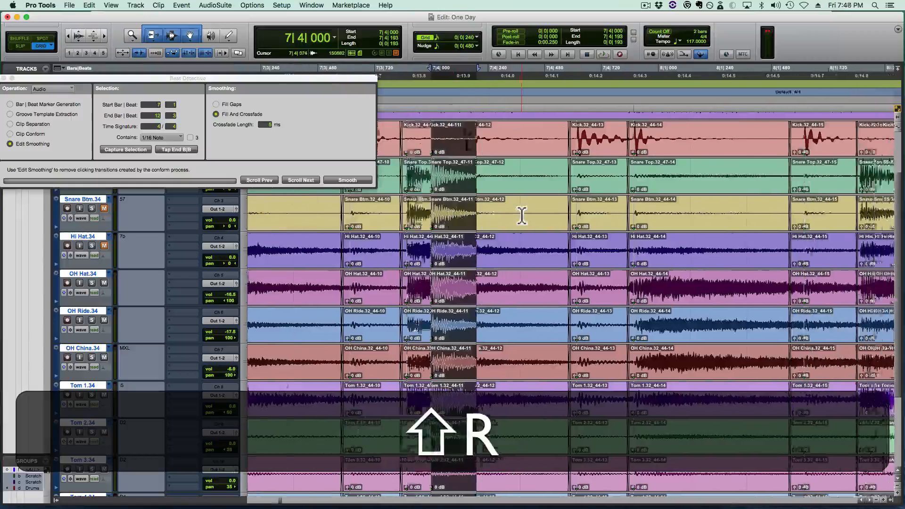
{"action": "scroll", "coordinate": [522, 216], "scroll_direction": "right", "scroll_amount": 5}
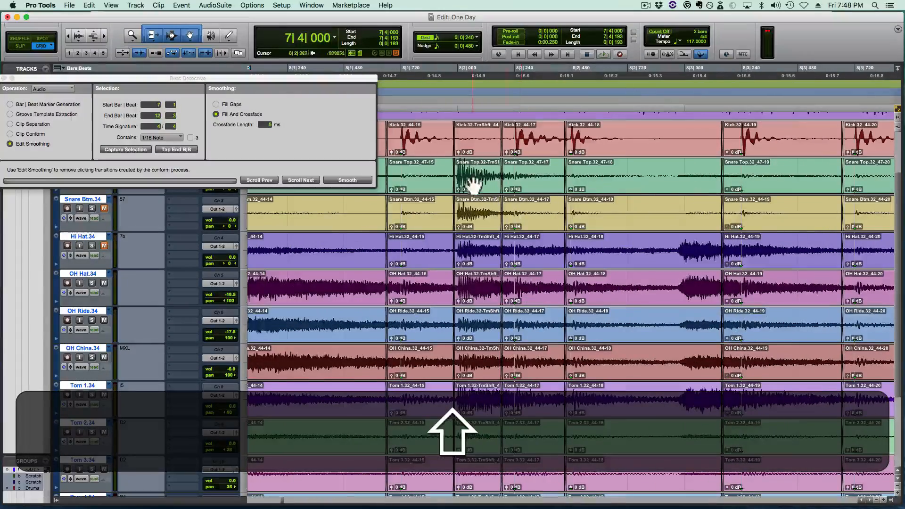
{"action": "key", "text": "space"}
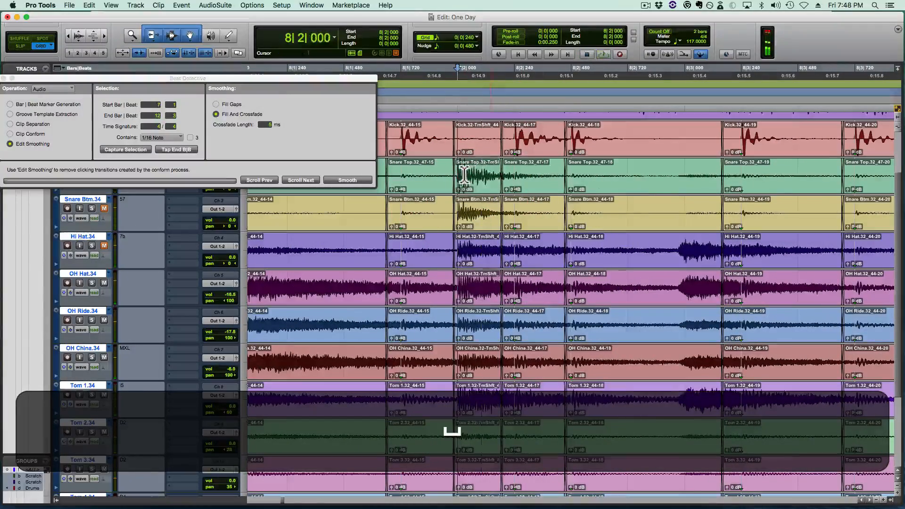
{"action": "key", "text": "v"}
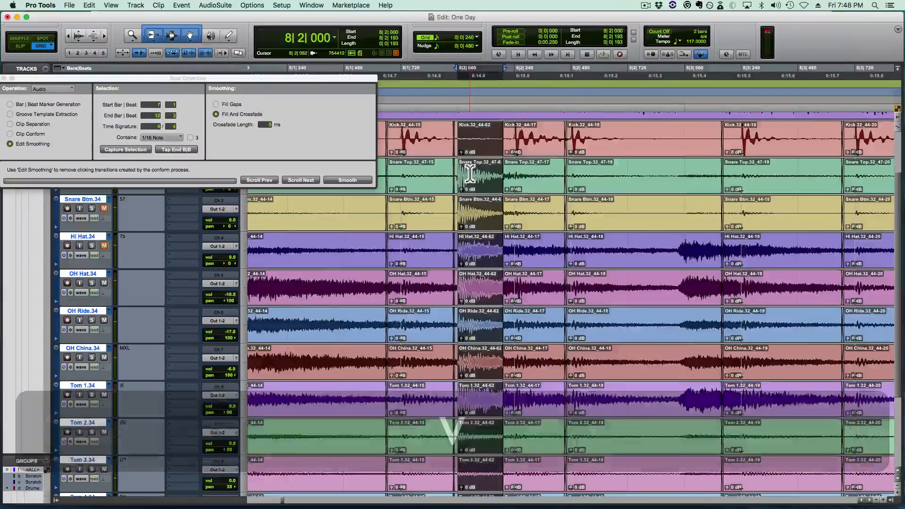
- Delete the stretched leftover before the pasted bar 8 beat 2 snare, then extend the paste's start over the gap and crossfade from 8|1|948 to 8|1|953
{"action": "key", "text": "t"}
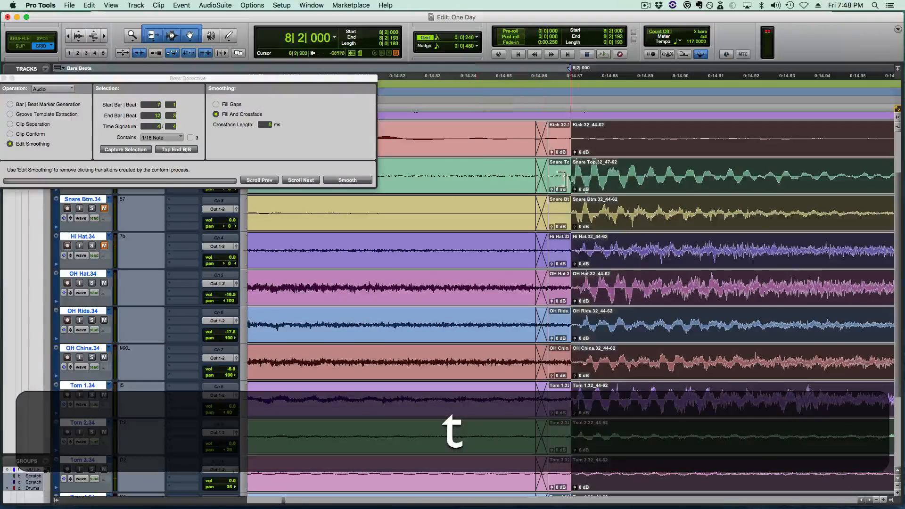
{"action": "left_click", "coordinate": [562, 181]}
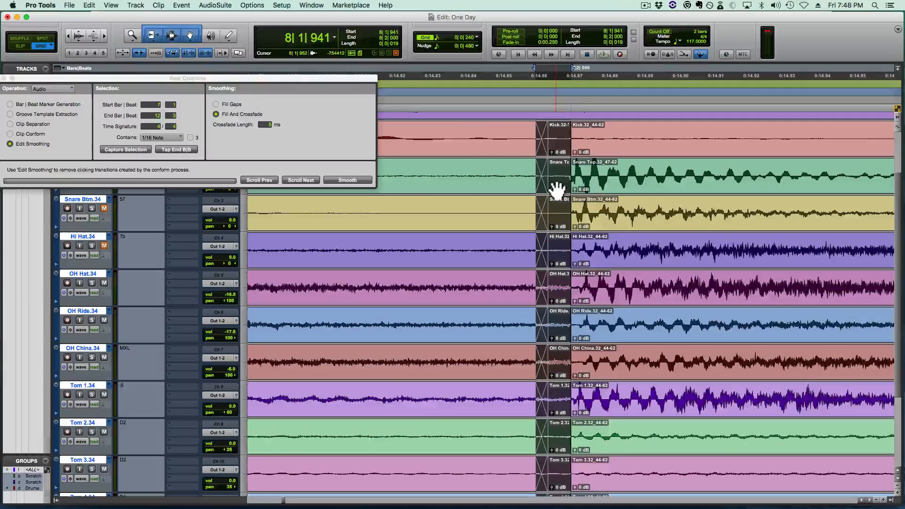
{"action": "key", "text": "BackSpace"}
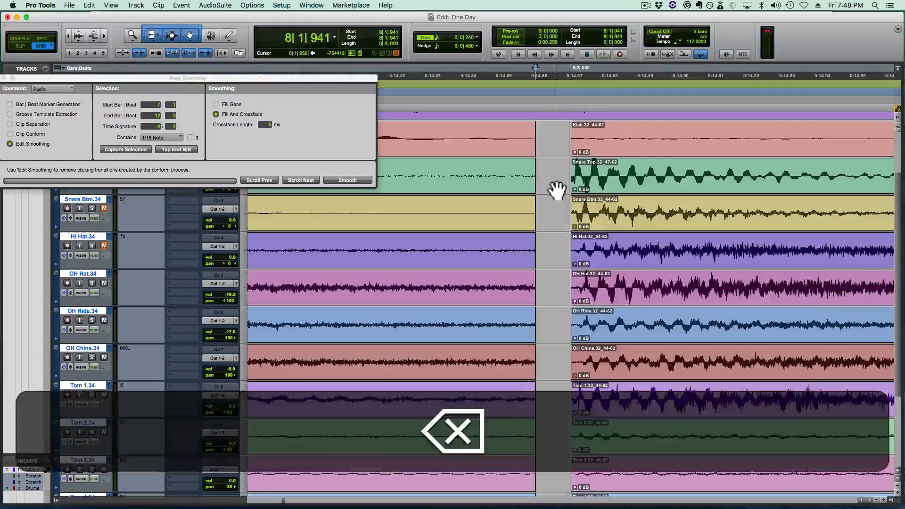
{"action": "left_click", "coordinate": [531, 182]}
{"action": "mouse_move", "coordinate": [560, 174]}
{"action": "left_mouse_down"}
{"action": "mouse_move", "coordinate": [579, 175]}
{"action": "mouse_move", "coordinate": [546, 186]}
{"action": "mouse_move", "coordinate": [553, 186]}
{"action": "left_mouse_up"}
- Extend the end of the pasted bar 8 beat 2 clip over the following kick to 8|2|473 and crossfade it into the next clip
{"action": "scroll", "coordinate": [551, 190], "scroll_direction": "right", "scroll_amount": 7}
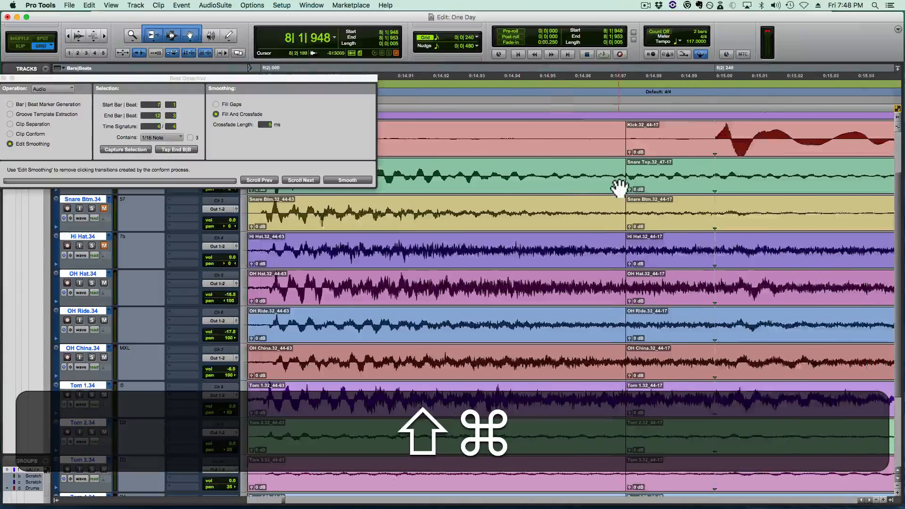
{"action": "left_click_drag", "start_coordinate": [620, 187], "coordinate": [736, 182]}
{"action": "key", "text": "super+r"}
{"action": "key", "text": "r"}
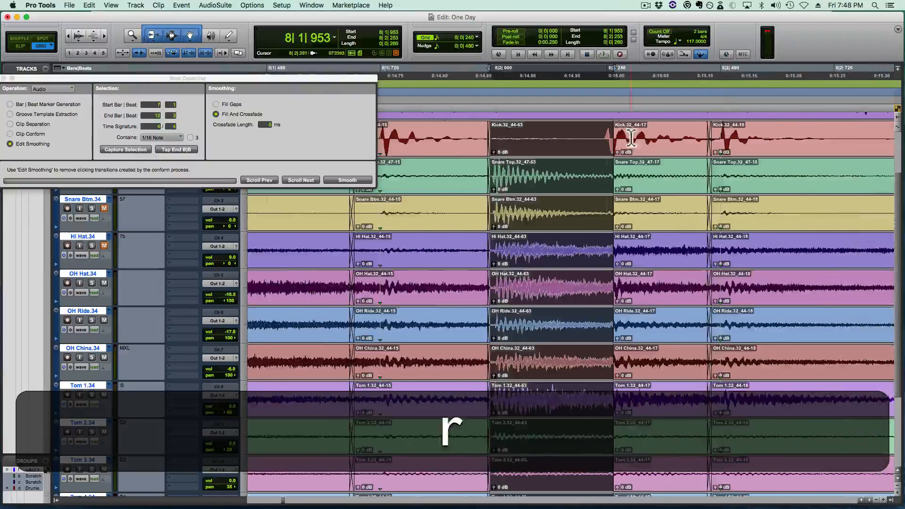
{"action": "left_click_drag", "start_coordinate": [607, 176], "coordinate": [717, 188]}
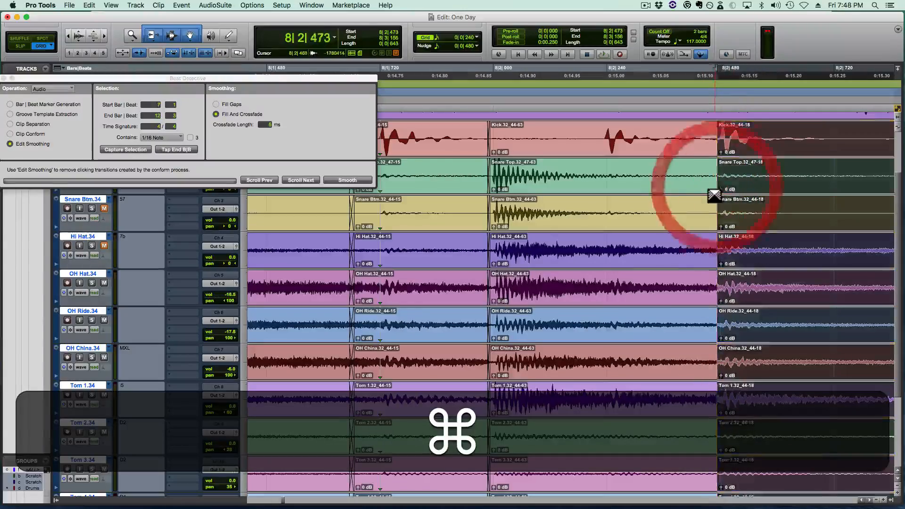
- Play the drums from 7|2|720, save the session, and play again from 7|4|480 to check the replaced bar 8 snare
{"action": "key", "text": "r"}
{"action": "key", "text": "r"}
{"action": "key", "text": "r"}
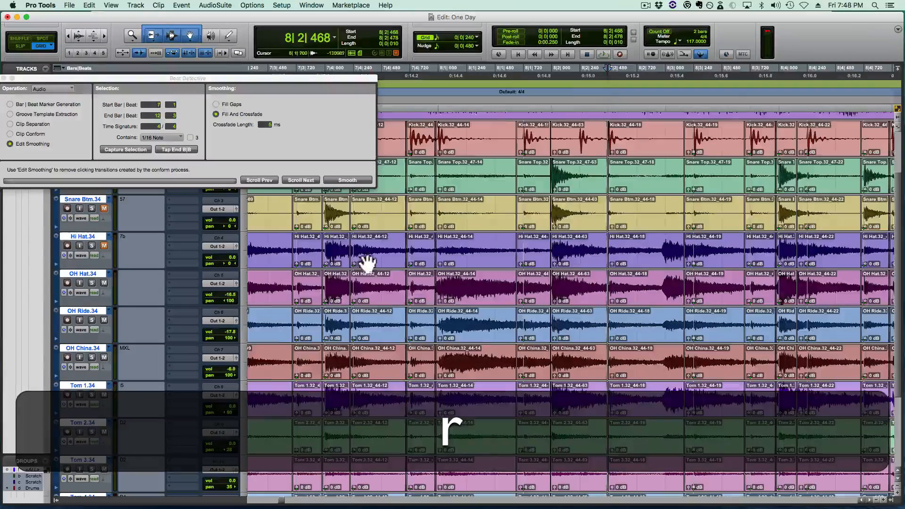
{"action": "left_click", "coordinate": [373, 210]}
{"action": "key", "text": "space"}
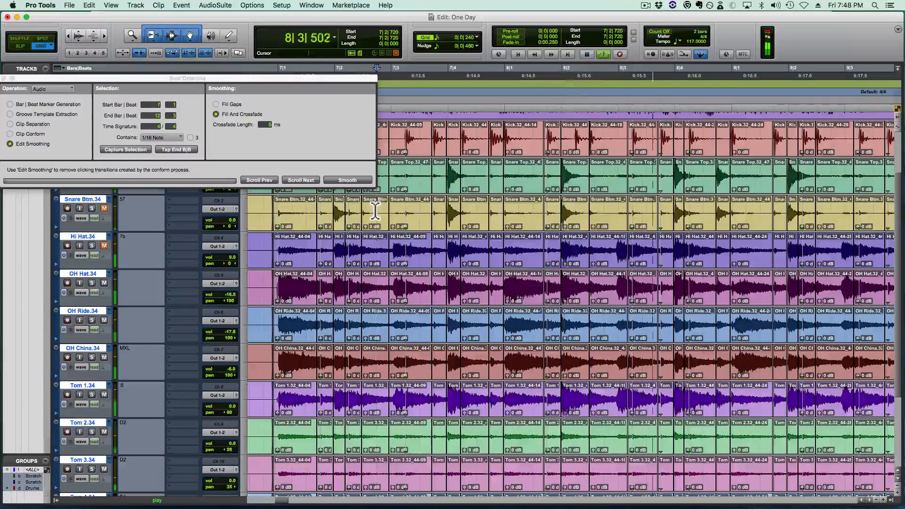
{"action": "key", "text": "space"}
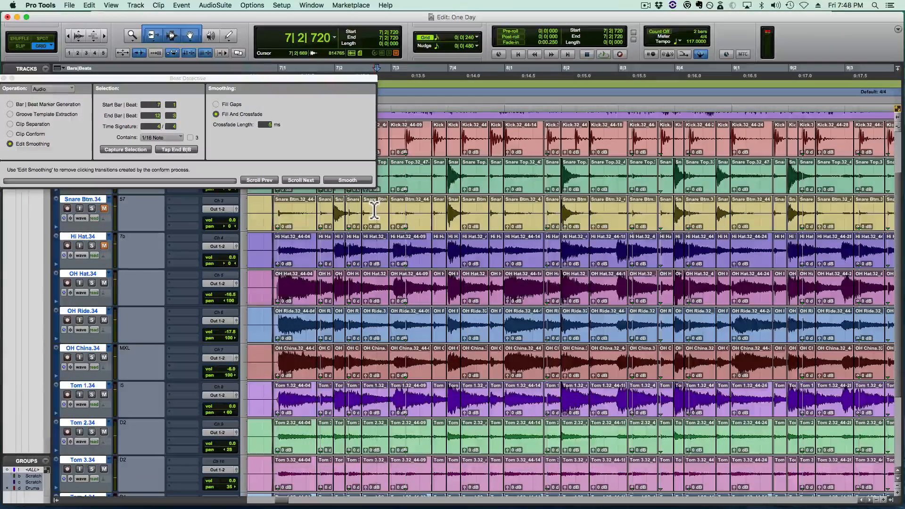
{"action": "key", "text": "super+s"}
{"action": "left_click", "coordinate": [479, 174]}
{"action": "key", "text": "space"}
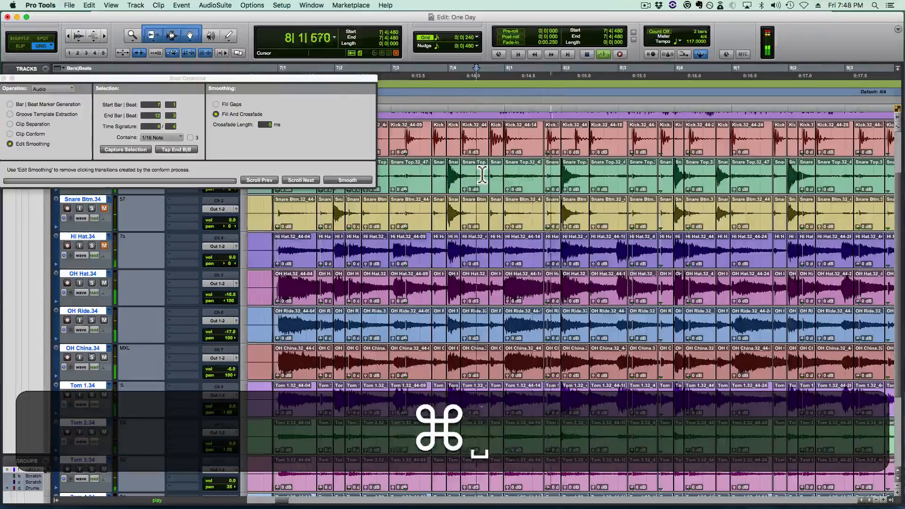
- Delete the snare clip at bar 8 beat 4 and paste the copied snare hit at 8|4|000 on all drum tracks
{"action": "scroll", "coordinate": [482, 175], "scroll_direction": "right", "scroll_amount": 5}
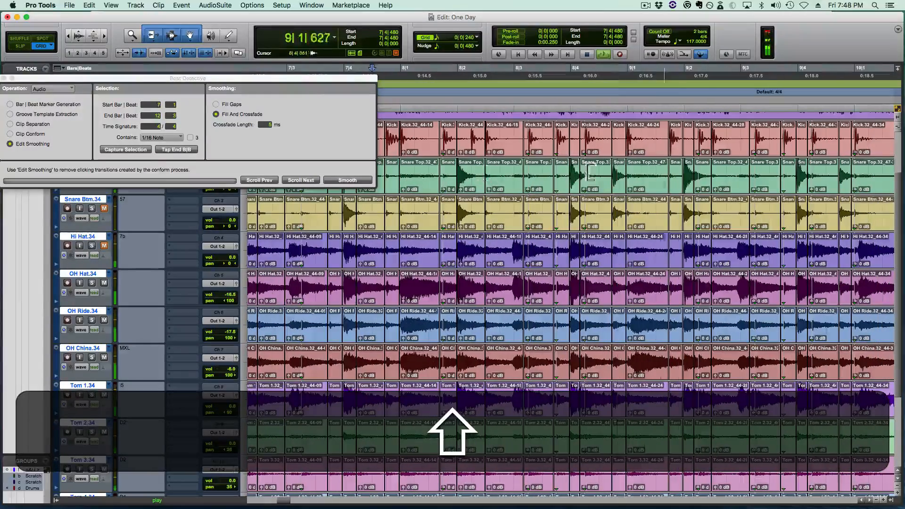
{"action": "left_click", "coordinate": [591, 176]}
{"action": "key", "text": "r"}
{"action": "key", "text": "t"}
{"action": "key", "text": "t"}
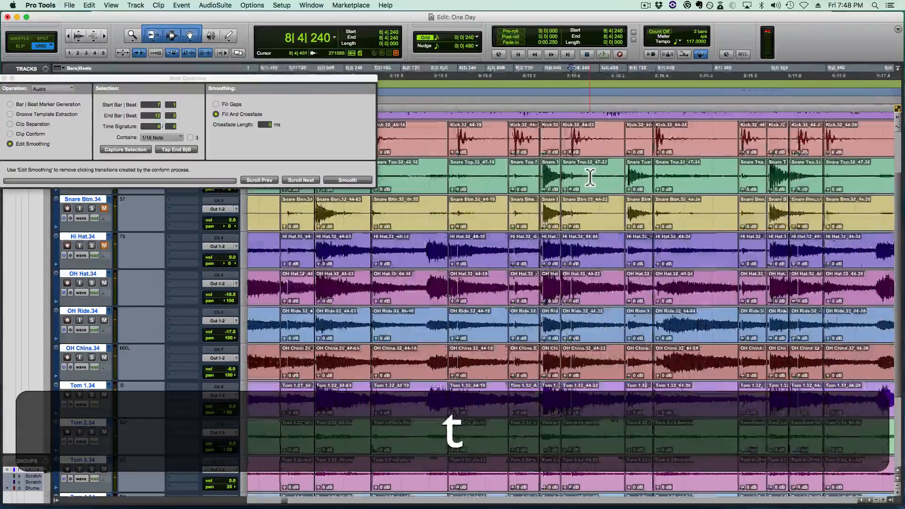
{"action": "left_click", "coordinate": [502, 187]}
{"action": "key", "text": "BackSpace"}
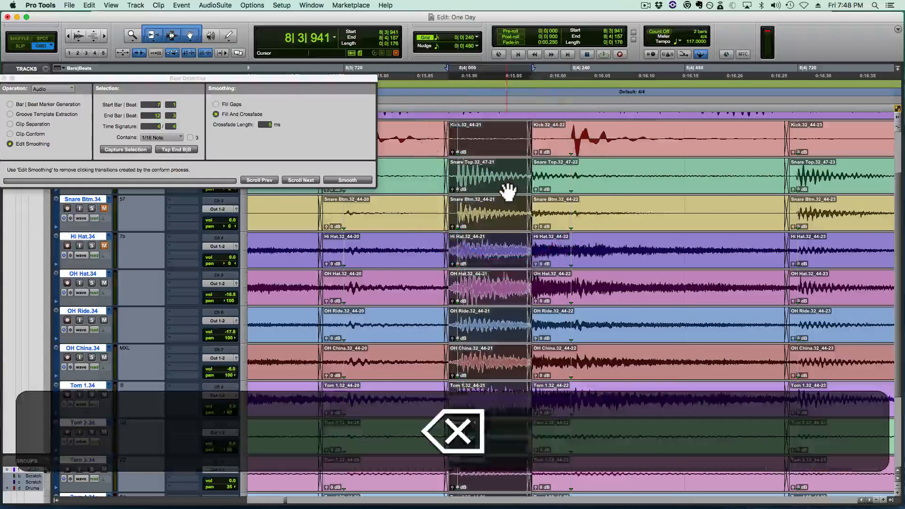
{"action": "left_click", "coordinate": [469, 176]}
{"action": "key", "text": "super+v"}
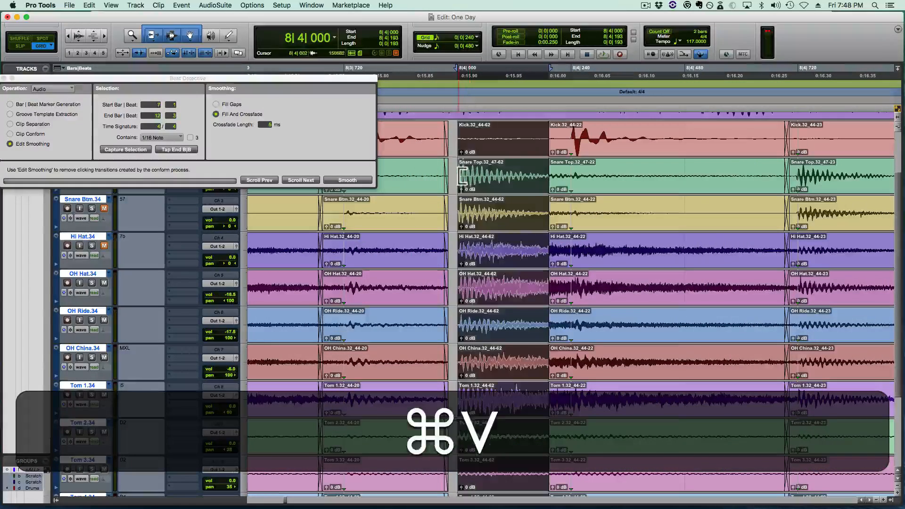
- Extend both ends of the pasted bar 8 beat 4 snare and crossfade them at 8|3|948 and from 8|4|689 to 8|4|701
{"action": "mouse_move", "coordinate": [461, 182]}
{"action": "left_mouse_down"}
{"action": "mouse_move", "coordinate": [439, 184]}
{"action": "mouse_move", "coordinate": [466, 183]}
{"action": "left_mouse_up"}
{"action": "left_click_drag", "start_coordinate": [469, 184], "coordinate": [451, 190]}
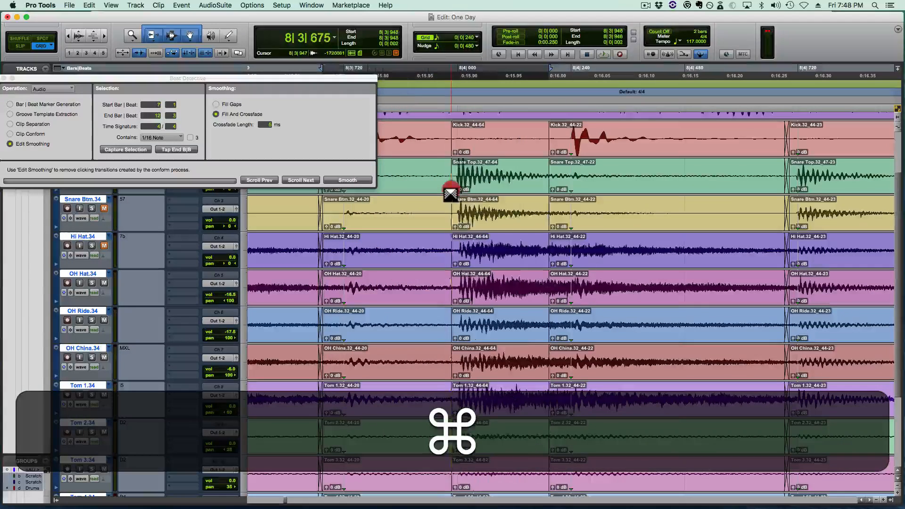
{"action": "left_click_drag", "start_coordinate": [548, 177], "coordinate": [786, 186]}
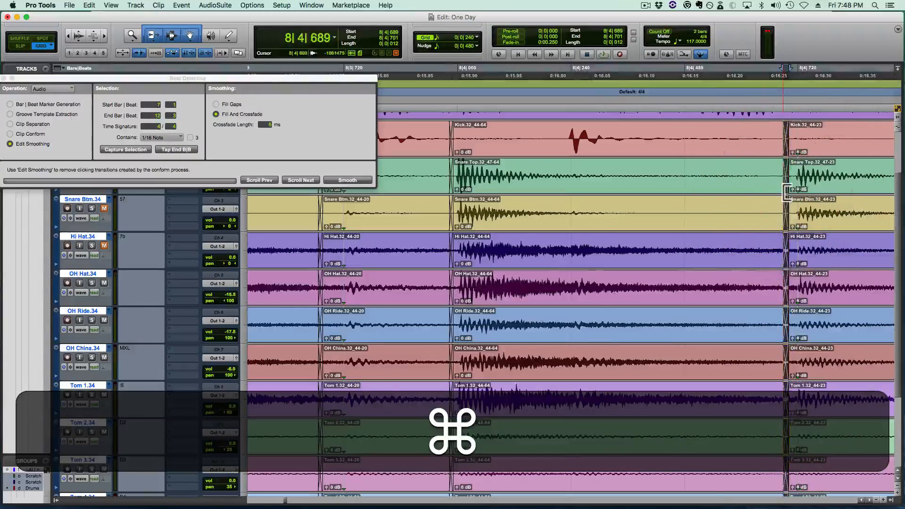
- Play the drums from 7|4|480 through bar 9 beat 3 to check the replaced snares, and save the session
{"action": "key", "text": "super+r"}
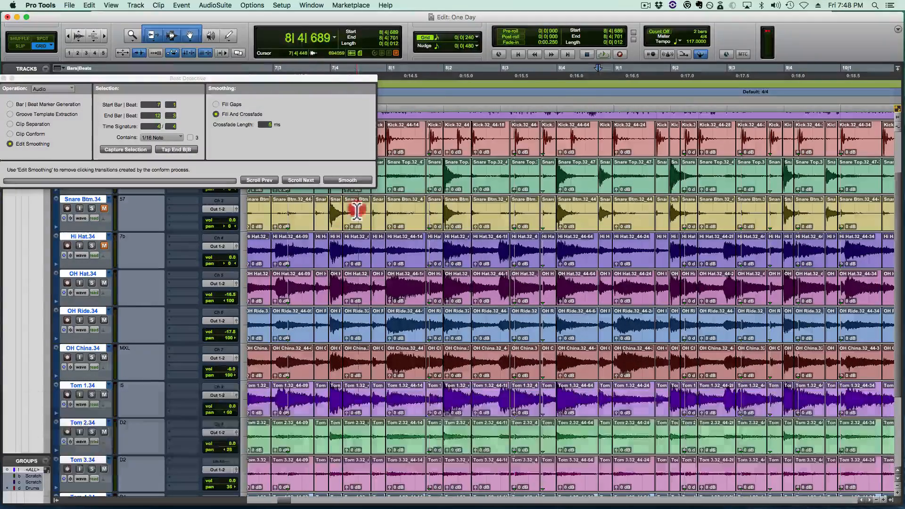
{"action": "left_click", "coordinate": [357, 212]}
{"action": "key", "text": "space"}
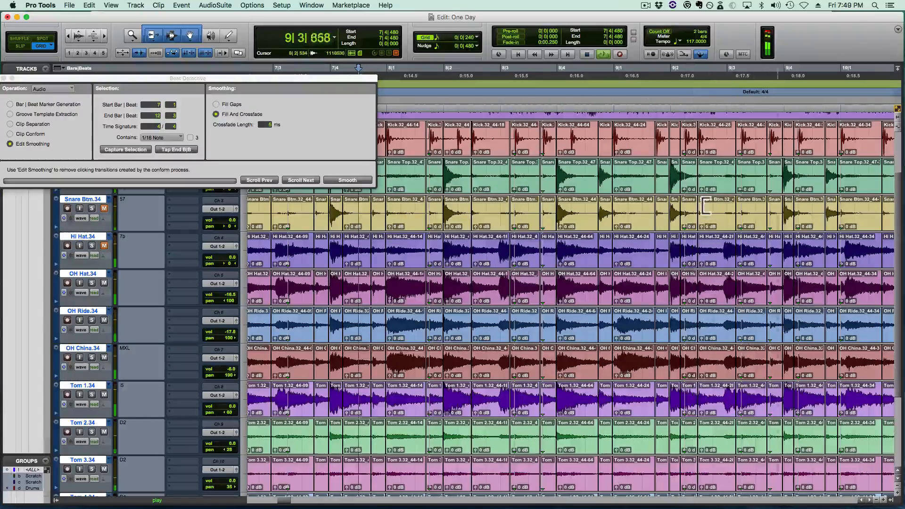
{"action": "key", "text": "space"}
{"action": "key", "text": "r"}
{"action": "key", "text": "r"}
{"action": "key", "text": "r"}
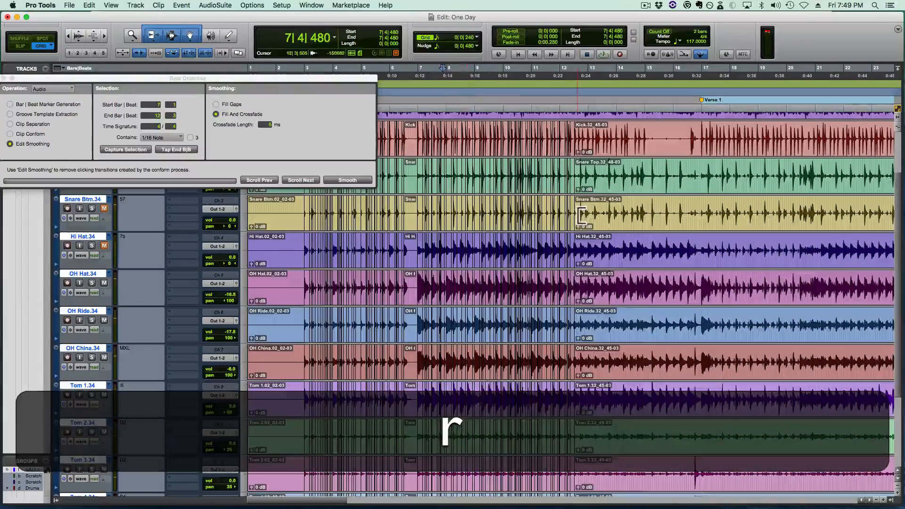
{"action": "key", "text": "super+s"}
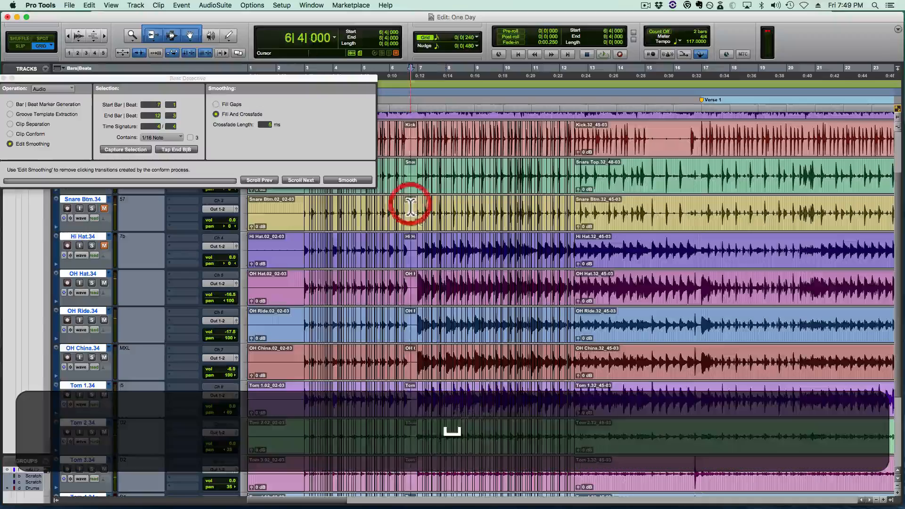
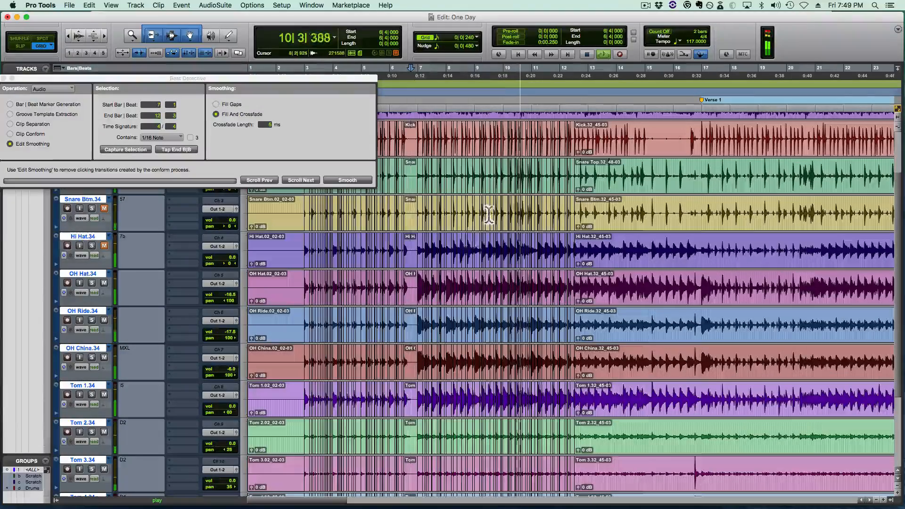
- Play the drums from 8|4|480 to around bar 10 beat 2 to check the snares in bar 9
{"action": "key", "text": "space"}
{"action": "left_click", "coordinate": [487, 177]}
{"action": "key", "text": "t"}
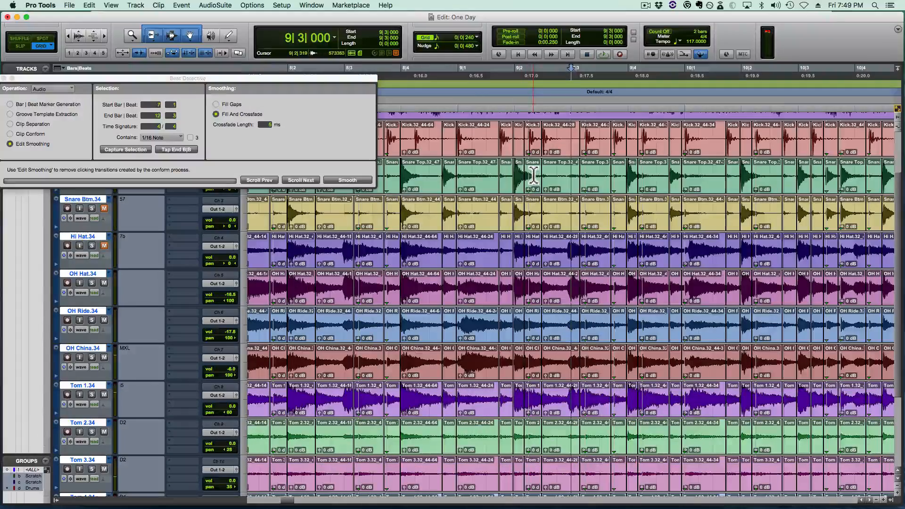
{"action": "left_click", "coordinate": [423, 168]}
{"action": "key", "text": "space"}
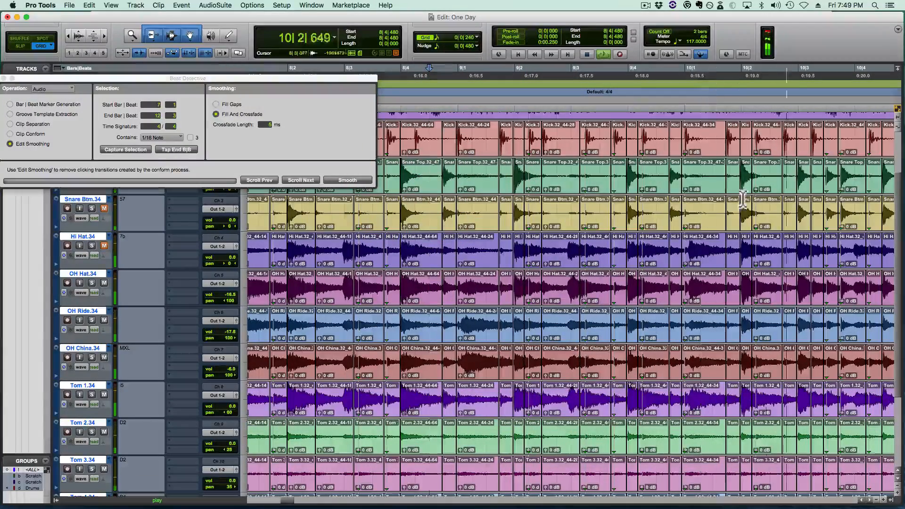
{"action": "key", "text": "space"}
- Play the drums from 9|3|480 to audition the snare hit on bar 9 beat 4
{"action": "left_click", "coordinate": [644, 173]}
{"action": "key", "text": "t"}
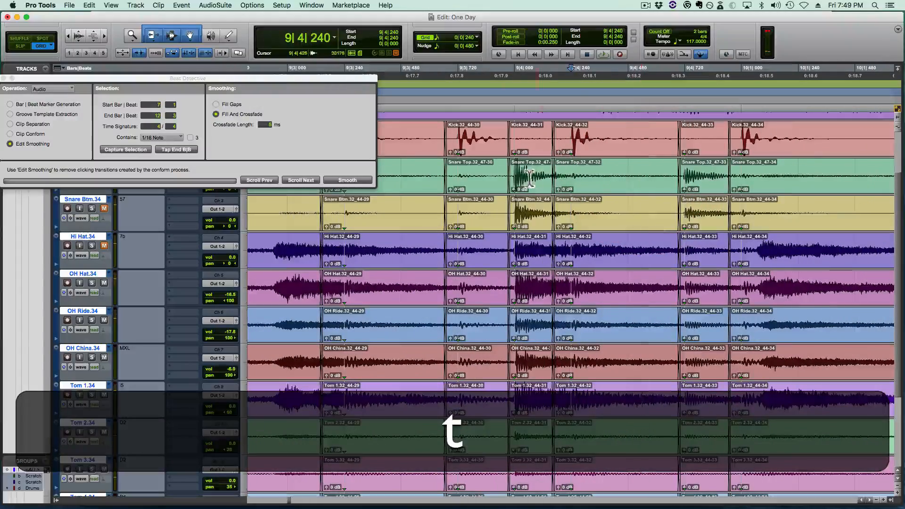
{"action": "left_click", "coordinate": [402, 170]}
{"action": "key", "text": "space"}
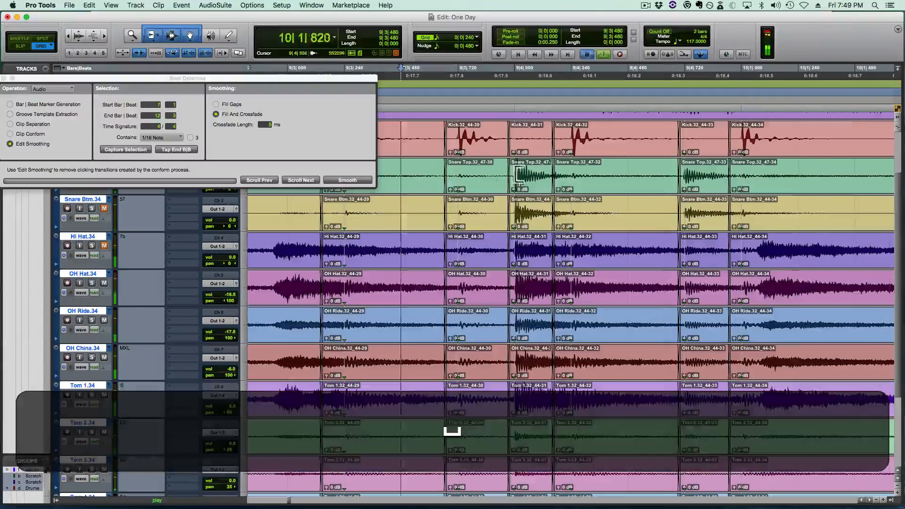
- Replace the bar 9 beat 2 snare clip with a copy of the 140-tick snare hit from 9|4|000, pasted at 9|2|000 on all drum tracks
{"action": "left_click_drag", "start_coordinate": [540, 175], "coordinate": [548, 179]}
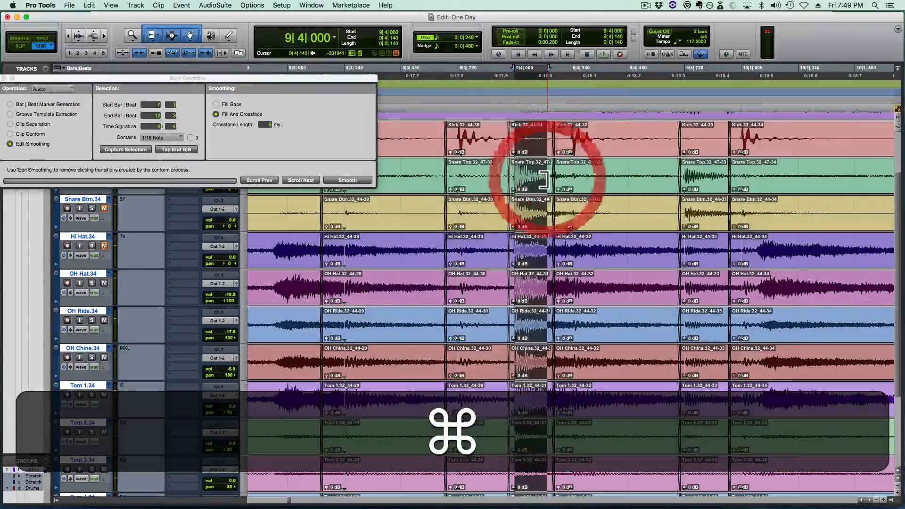
{"action": "scroll", "coordinate": [508, 188], "scroll_direction": "left", "scroll_amount": 10}
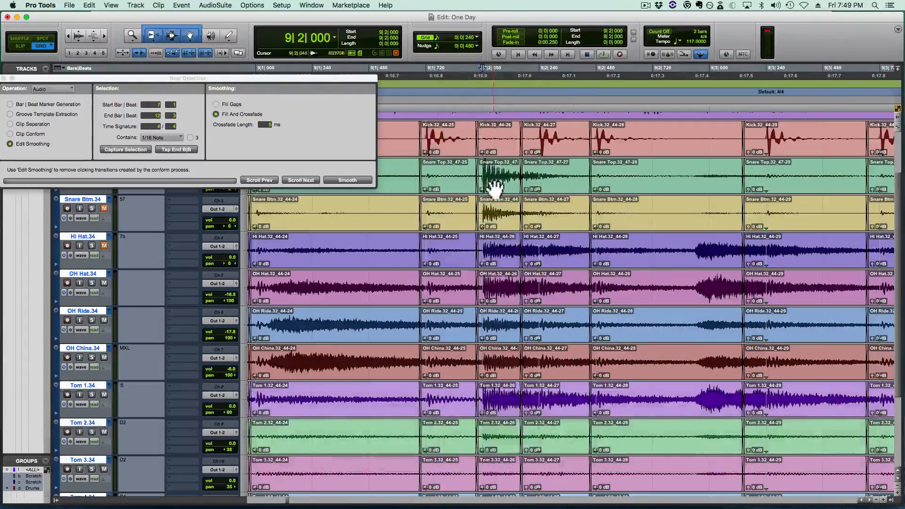
{"action": "left_click", "coordinate": [495, 189]}
{"action": "key", "text": "BackSpace"}
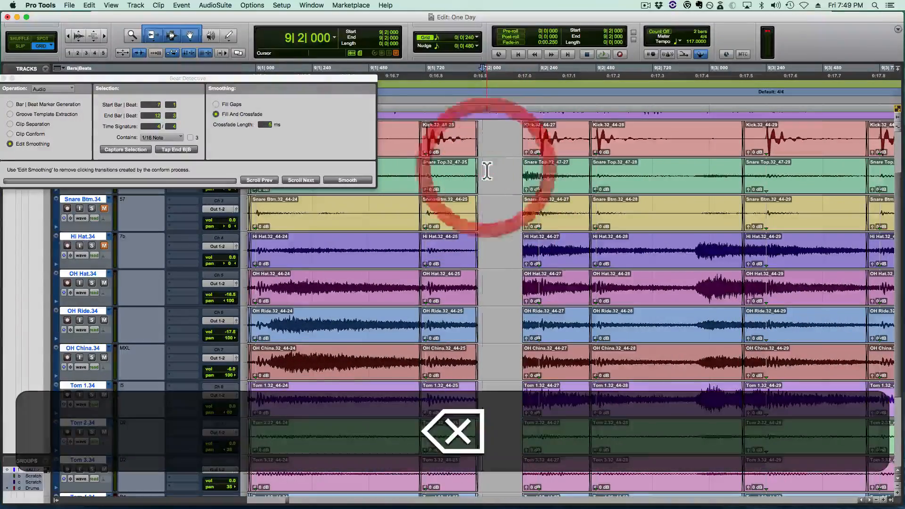
{"action": "key", "text": "v"}
- Close the gaps around the pasted bar 9 beat 2 snare and crossfade its edges at 9|1|949 and 9|2|178
{"action": "key", "text": "t"}
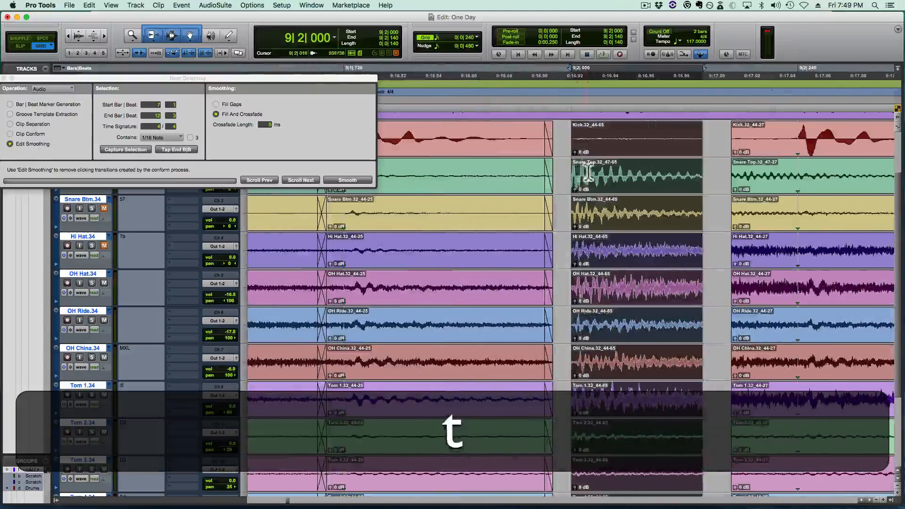
{"action": "left_click_drag", "start_coordinate": [575, 177], "coordinate": [561, 190]}
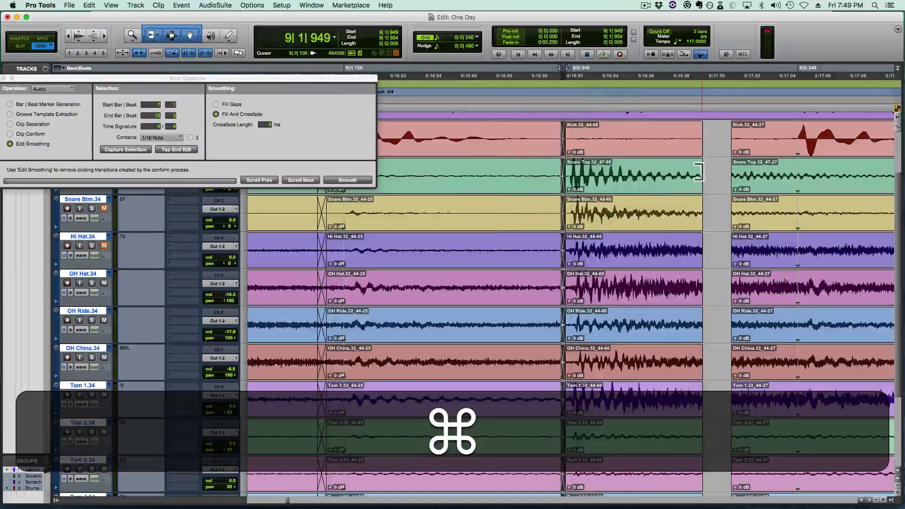
{"action": "mouse_move", "coordinate": [698, 173]}
{"action": "left_mouse_down"}
{"action": "mouse_move", "coordinate": [847, 178]}
{"action": "mouse_move", "coordinate": [839, 178]}
{"action": "left_mouse_up"}
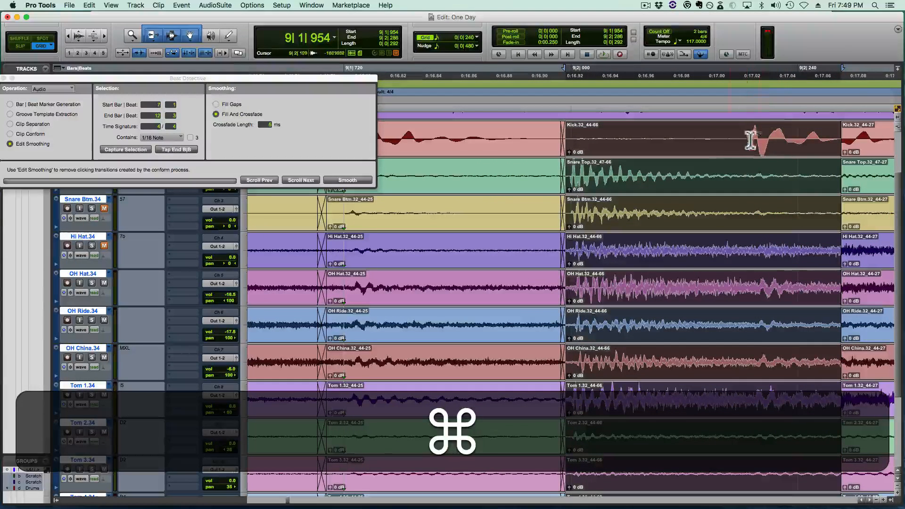
{"action": "left_click_drag", "start_coordinate": [843, 179], "coordinate": [743, 180]}
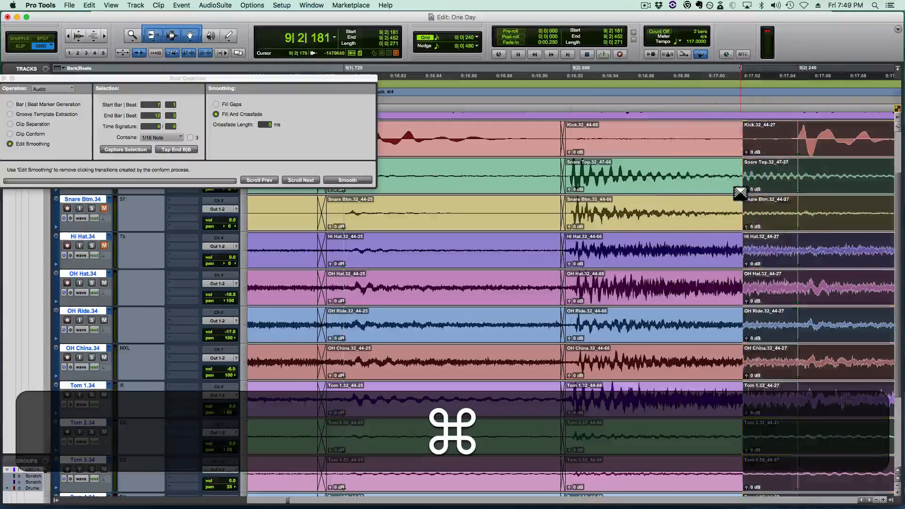
{"action": "key", "text": "super+r"}
{"action": "key", "text": "r"}
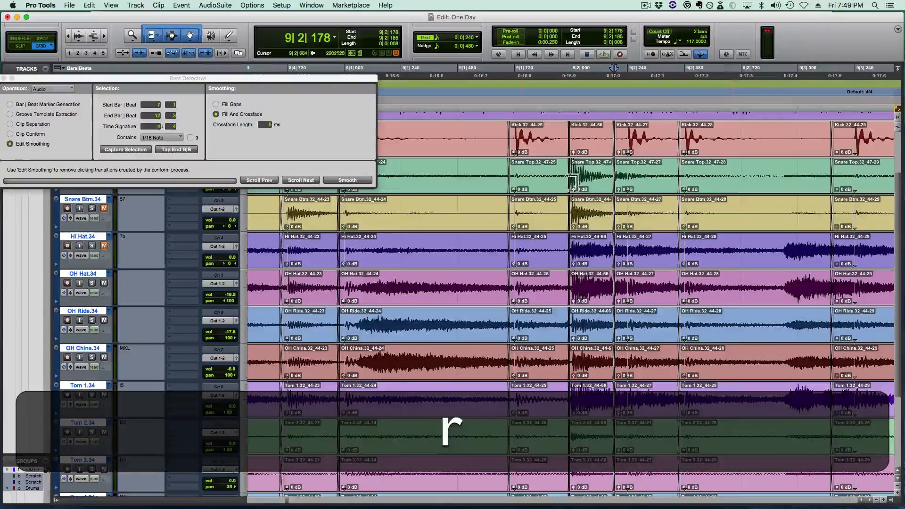
- Play the drums from 9|1|240 and again from 8|4|240 to check the pasted bar 9 beat 2 snare
{"action": "left_click", "coordinate": [405, 173]}
{"action": "key", "text": "space"}
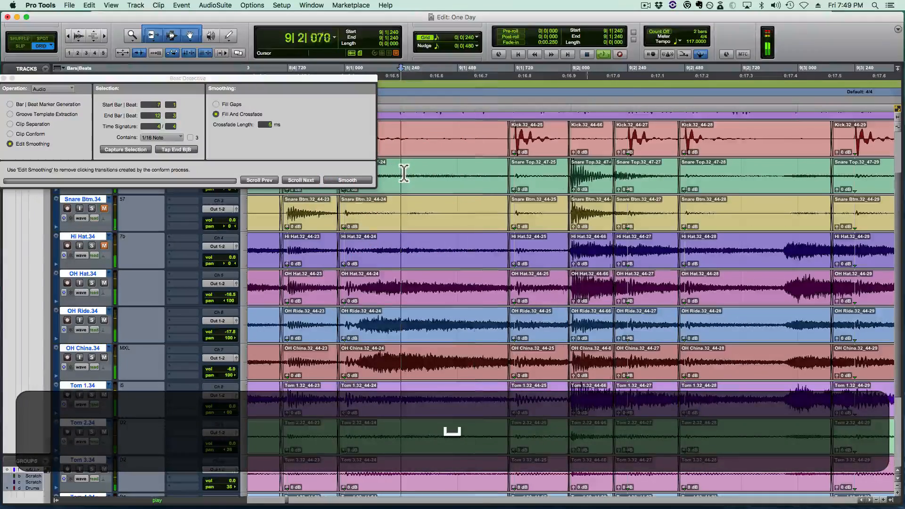
{"action": "key", "text": "space"}
{"action": "key", "text": "r"}
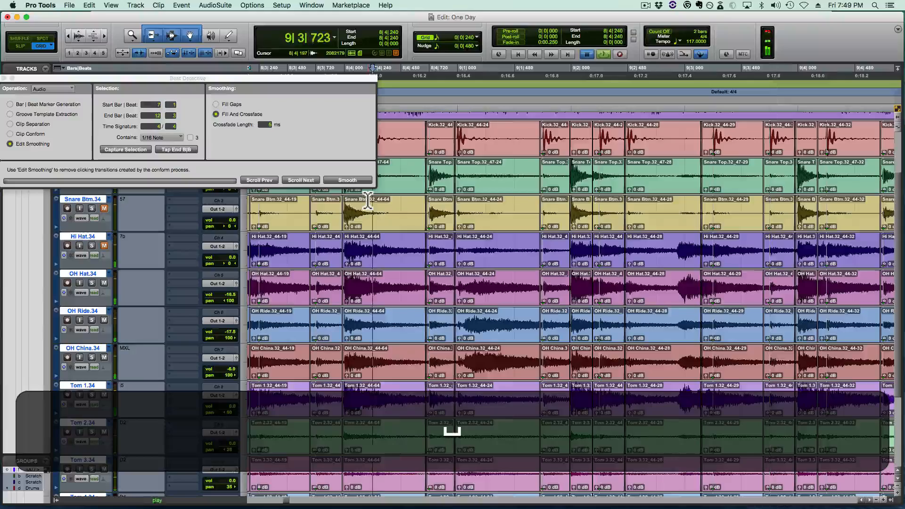
{"action": "key", "text": "space"}
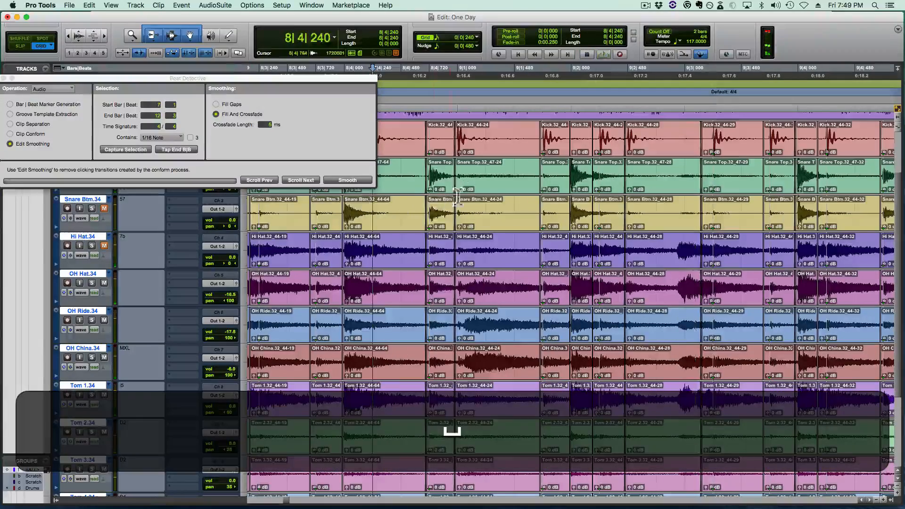
- Remove the crossfades around the pasted bar 9 beat 2 snare and time-stretch the clip's end to 9|2|216
{"action": "left_click", "coordinate": [603, 172]}
{"action": "key", "text": "t"}
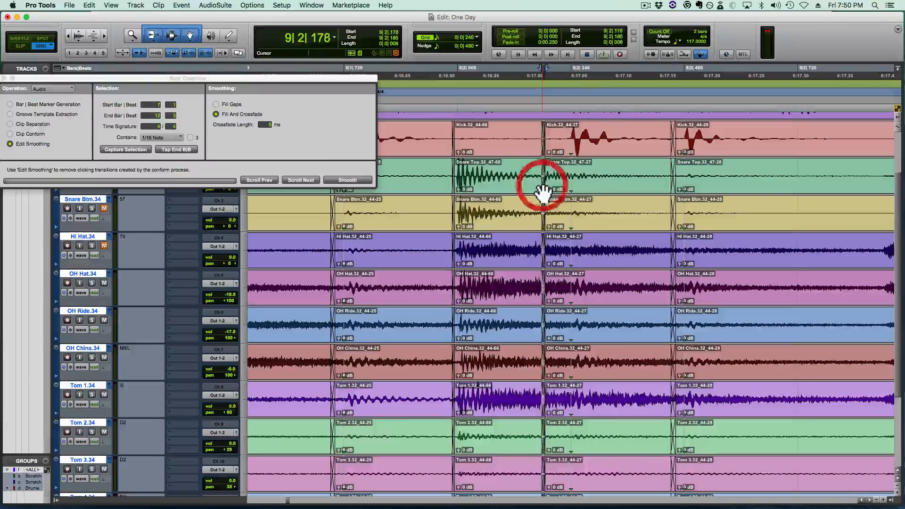
{"action": "left_click", "coordinate": [543, 191]}
{"action": "key", "text": "BackSpace"}
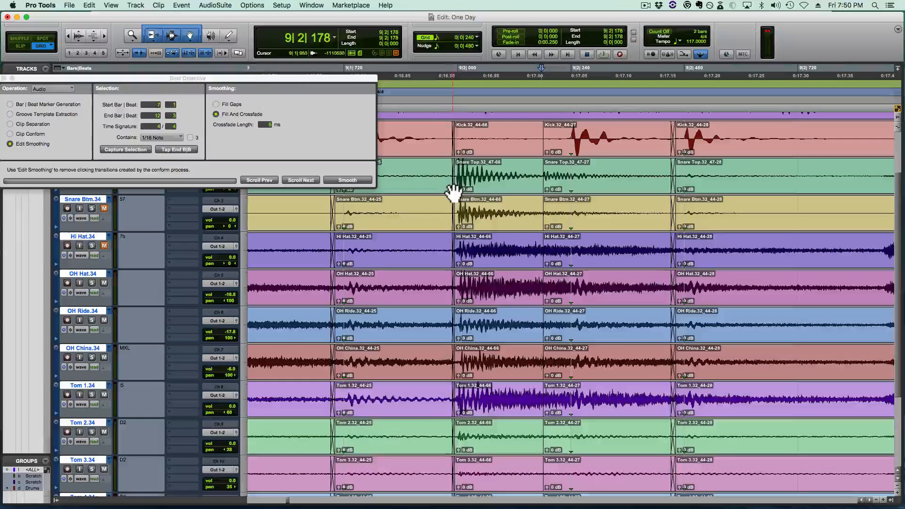
{"action": "left_click_drag", "start_coordinate": [453, 183], "coordinate": [464, 186]}
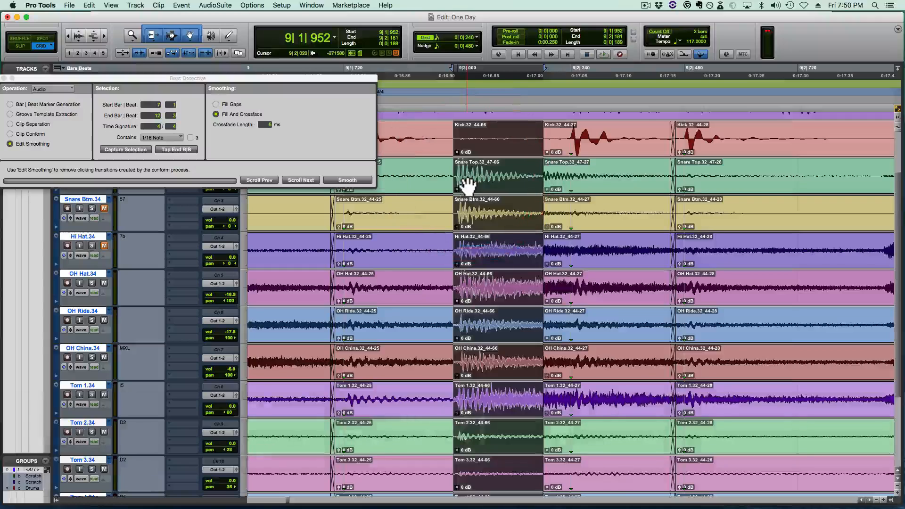
{"action": "key", "text": "F6"}
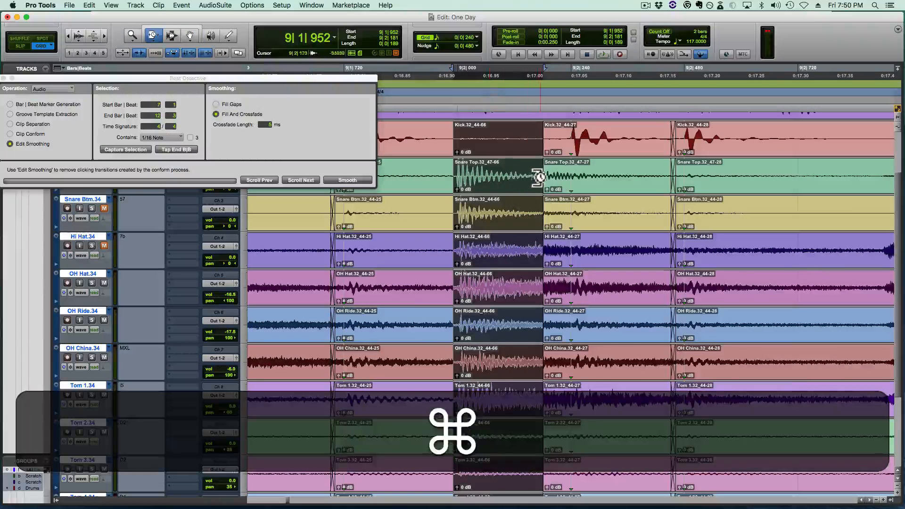
{"action": "left_click_drag", "start_coordinate": [543, 177], "coordinate": [559, 182]}
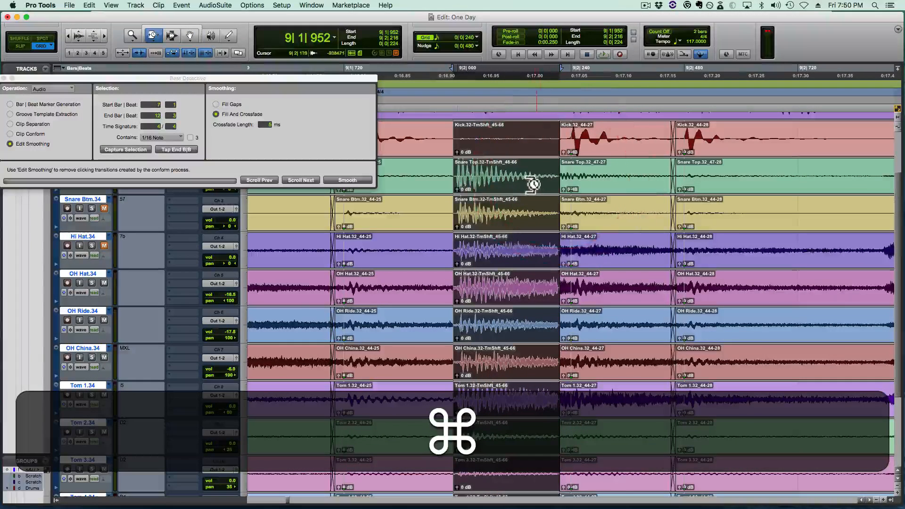
{"action": "key", "text": "F6"}
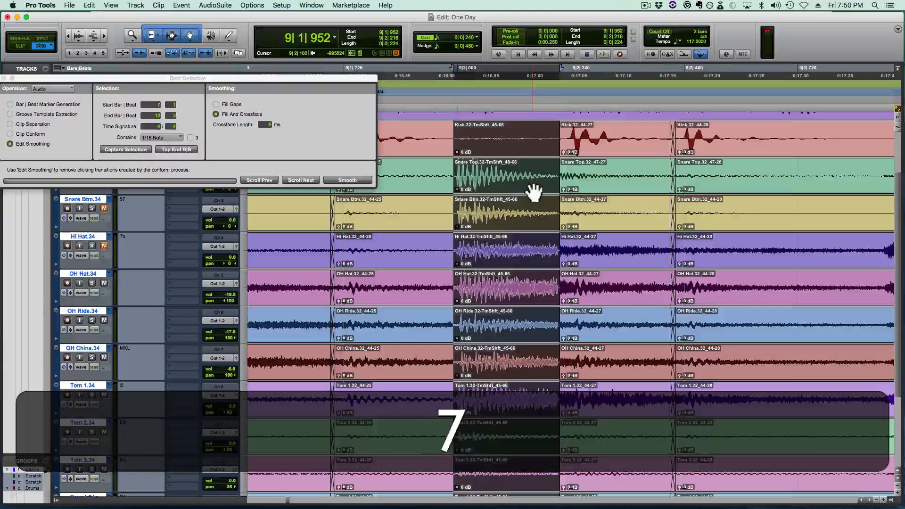
- Crossfade the time-stretched bar 9 beat 2 snare with its neighbouring clips at 9|2|192 and 9|1|952
{"action": "left_click_drag", "start_coordinate": [566, 181], "coordinate": [548, 193]}
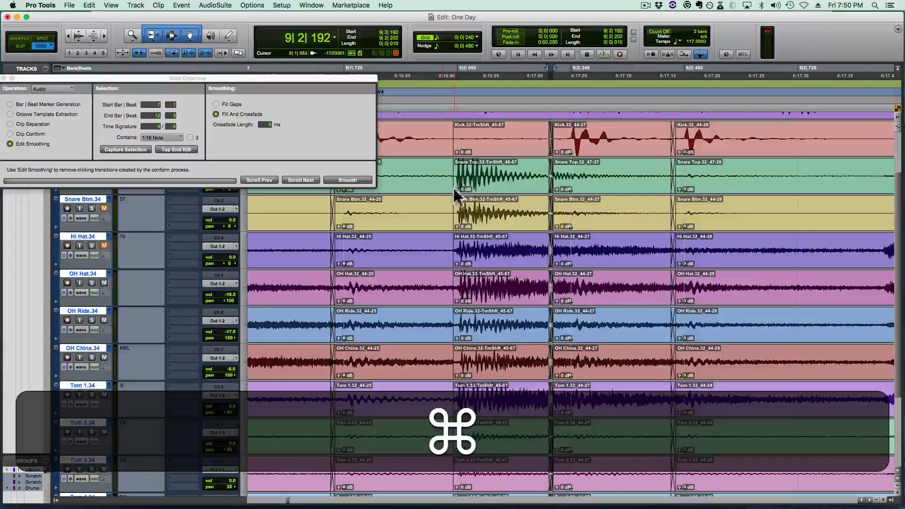
{"action": "left_click", "coordinate": [449, 187]}
{"action": "key", "text": "r"}
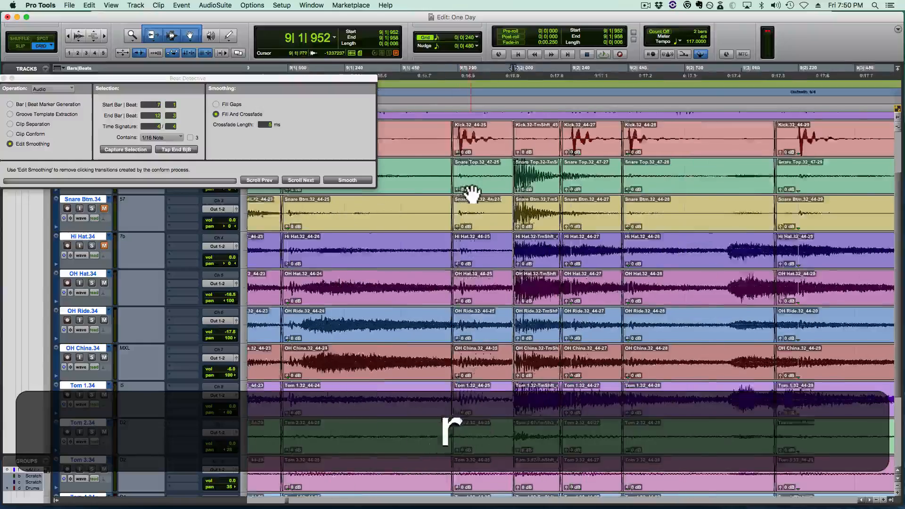
- Play the drums from 8|4|480 into bar 9 to check the time-stretched beat 2 snare
{"action": "key", "text": "space"}
{"action": "left_click", "coordinate": [384, 173]}
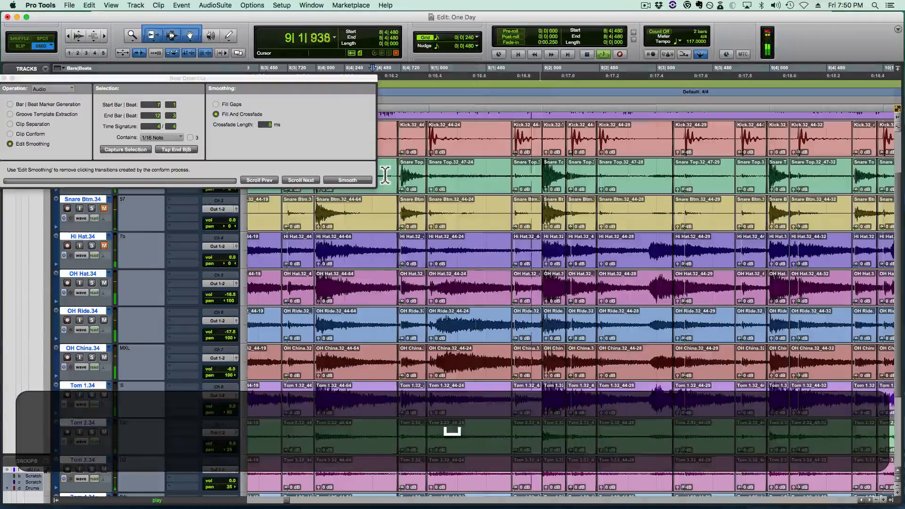
{"action": "key", "text": "space"}
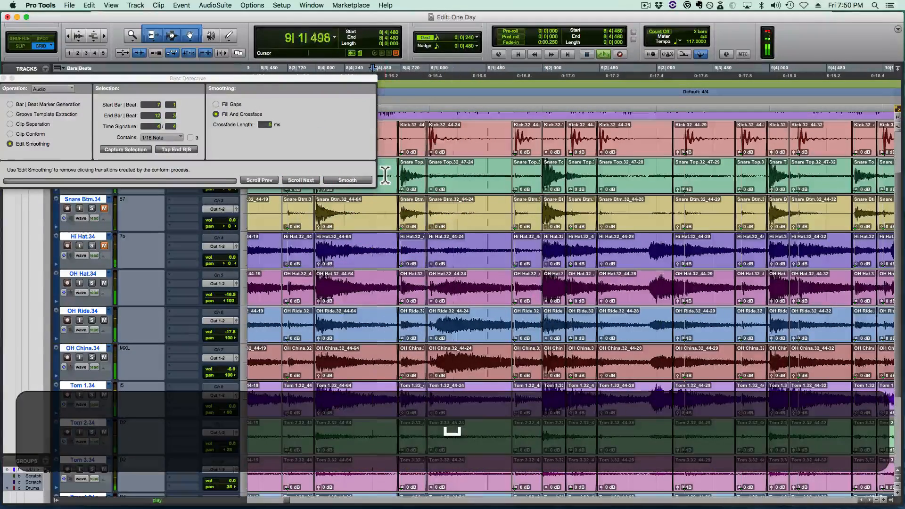
{"action": "key", "text": "space"}
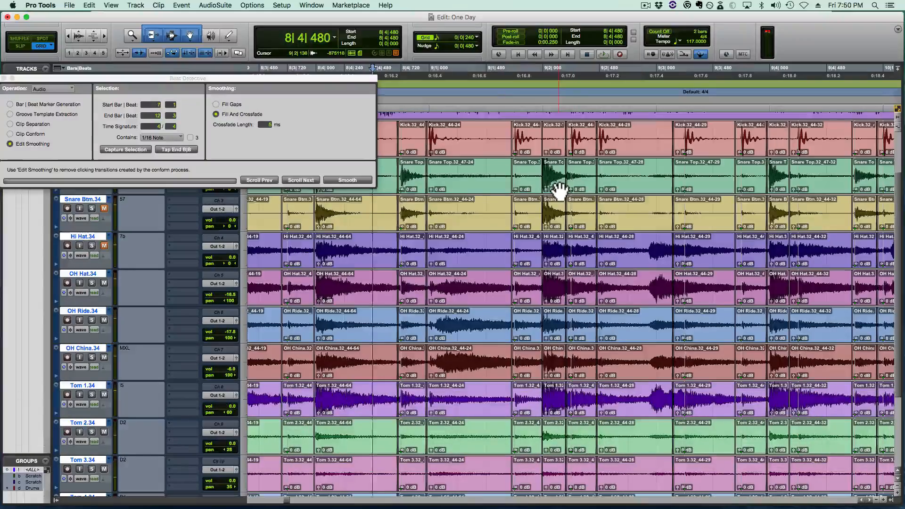
- Delete the stretched snare clip at bar 9 beat 2 and copy the bar 8 beat 2 snare from 8|1|959 with a length of 440 ticks
{"action": "left_click", "coordinate": [558, 188]}
{"action": "key", "text": "BackSpace"}
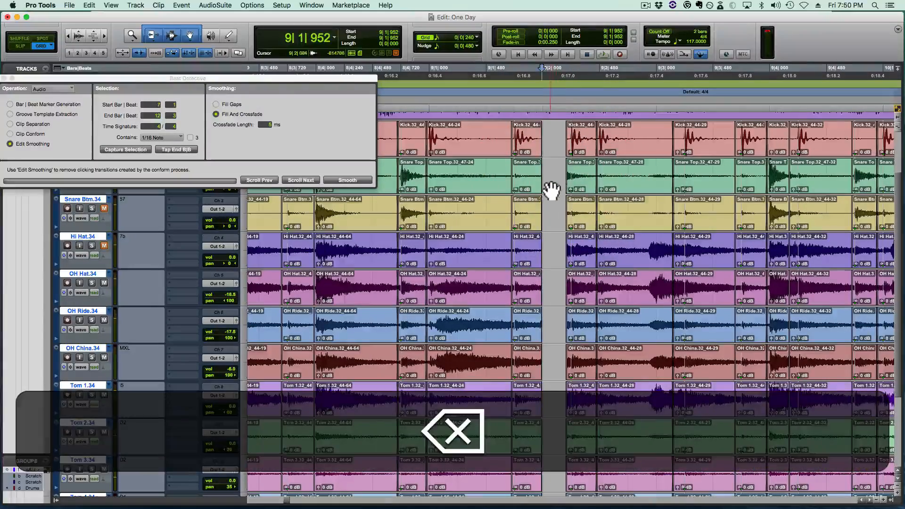
{"action": "scroll", "coordinate": [551, 190], "scroll_direction": "left", "scroll_amount": 5}
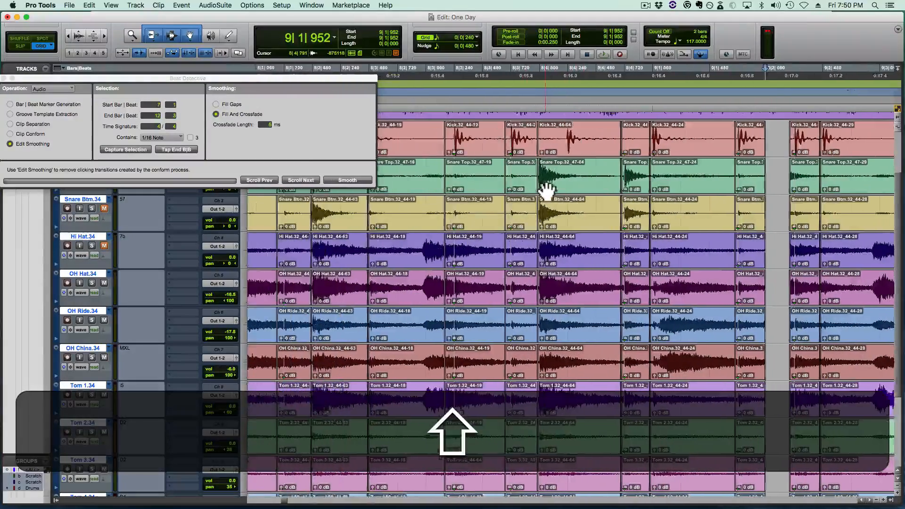
{"action": "scroll", "coordinate": [547, 189], "scroll_direction": "left", "scroll_amount": 15}
{"action": "left_click", "coordinate": [459, 187]}
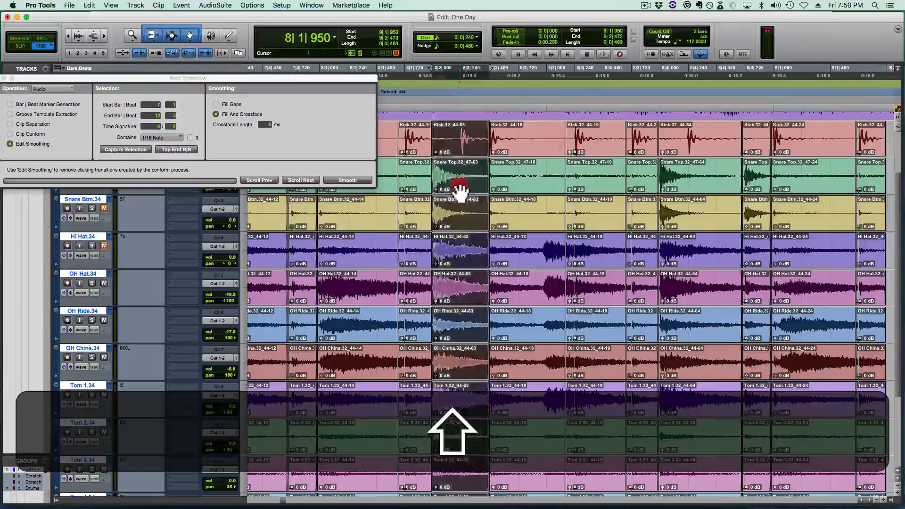
{"action": "key", "text": "t"}
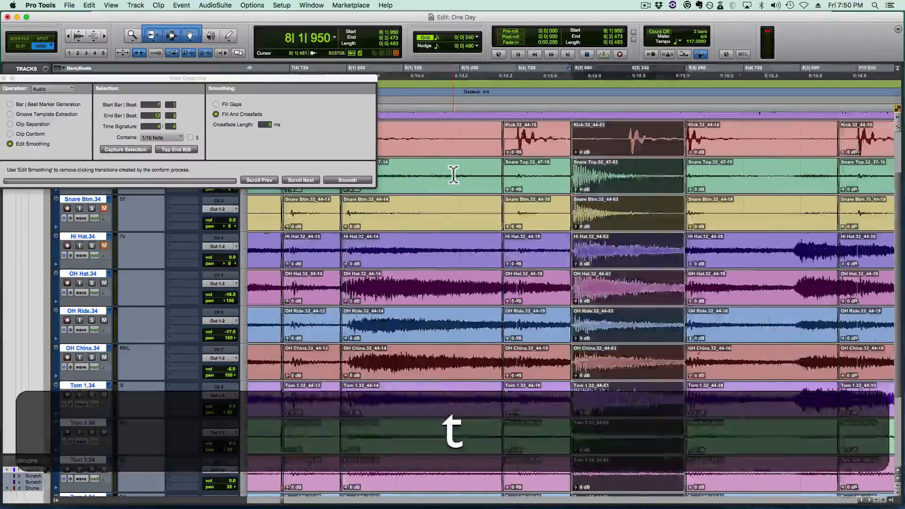
{"action": "key", "text": "t"}
{"action": "key", "text": "Tab"}
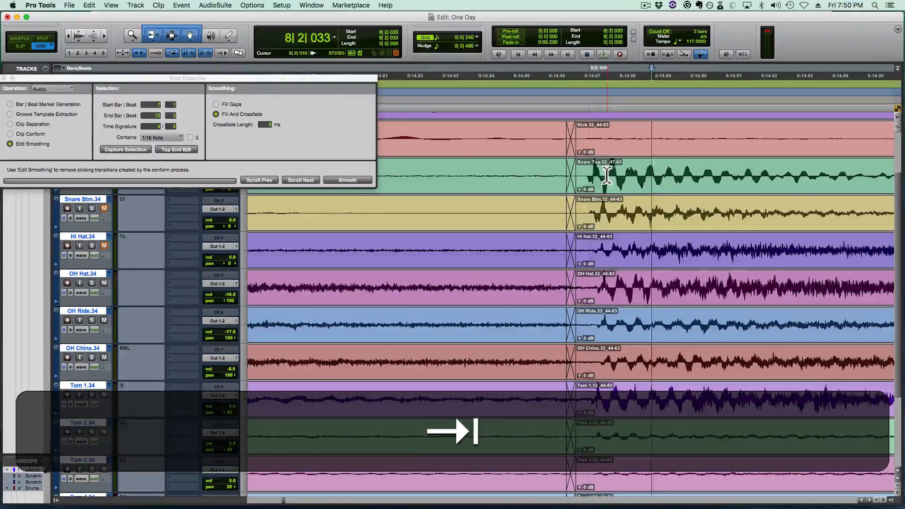
{"action": "left_click", "coordinate": [589, 173], "text": "super"}
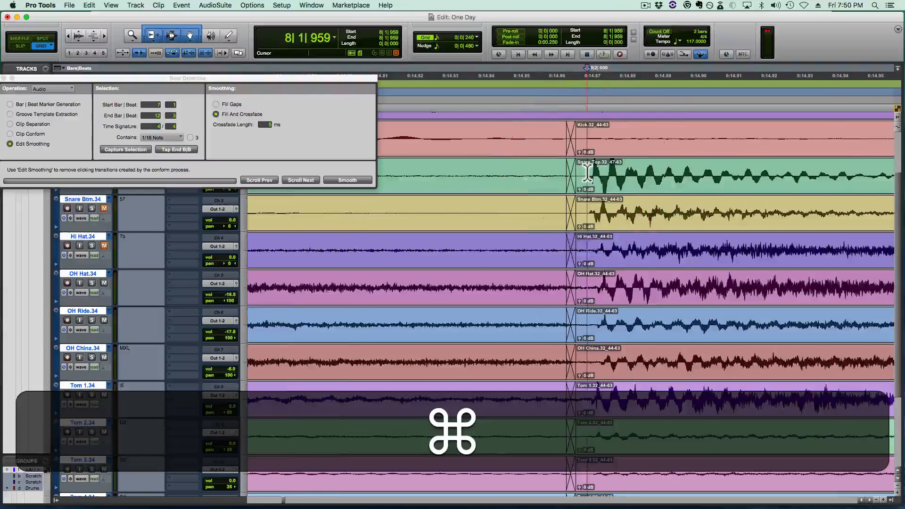
{"action": "key", "text": "r"}
{"action": "left_click", "coordinate": [764, 170], "text": "shift"}
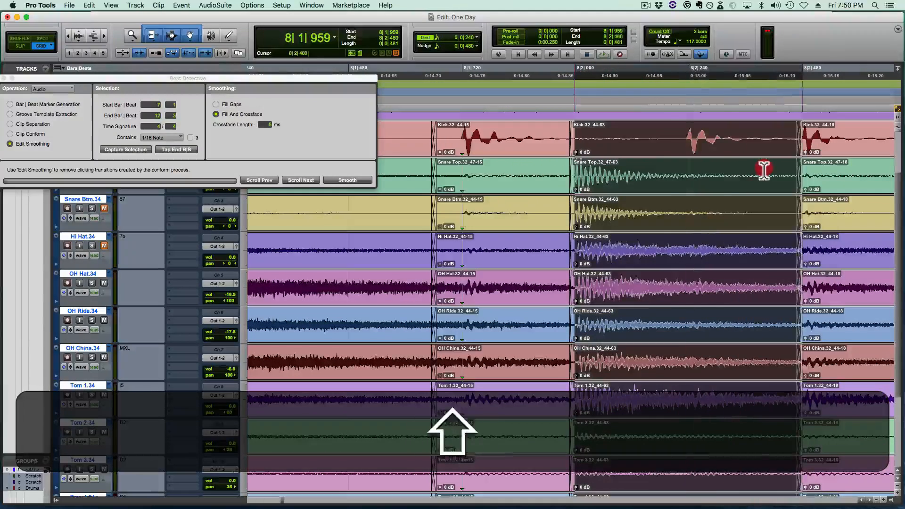
{"action": "left_click", "coordinate": [763, 169], "text": "shift+super"}
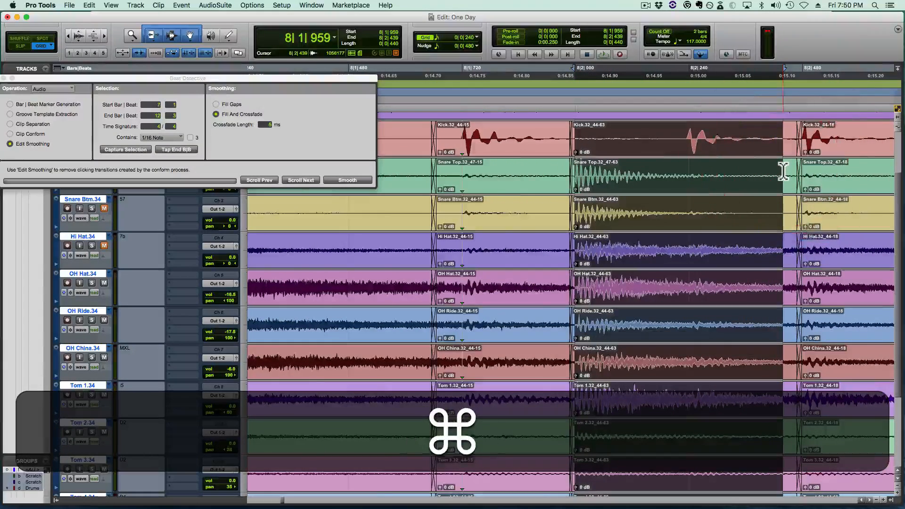
- Paste the copied bar 8 beat 2 snare into the gap at 9|2|000 on all drum tracks
{"action": "key", "text": "r"}
{"action": "key", "text": "shift+r"}
{"action": "left_click", "coordinate": [721, 168]}
{"action": "key", "text": "shift+t"}
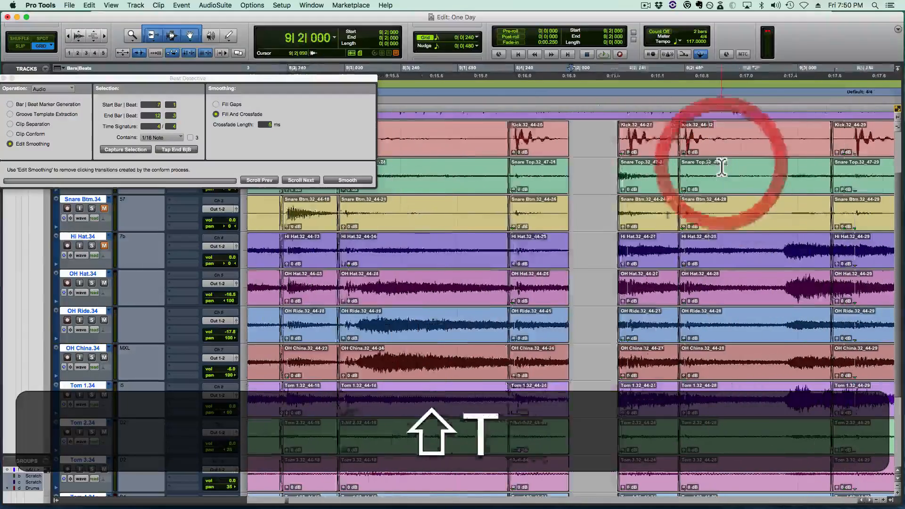
{"action": "key", "text": "t"}
{"action": "key", "text": "super+v"}
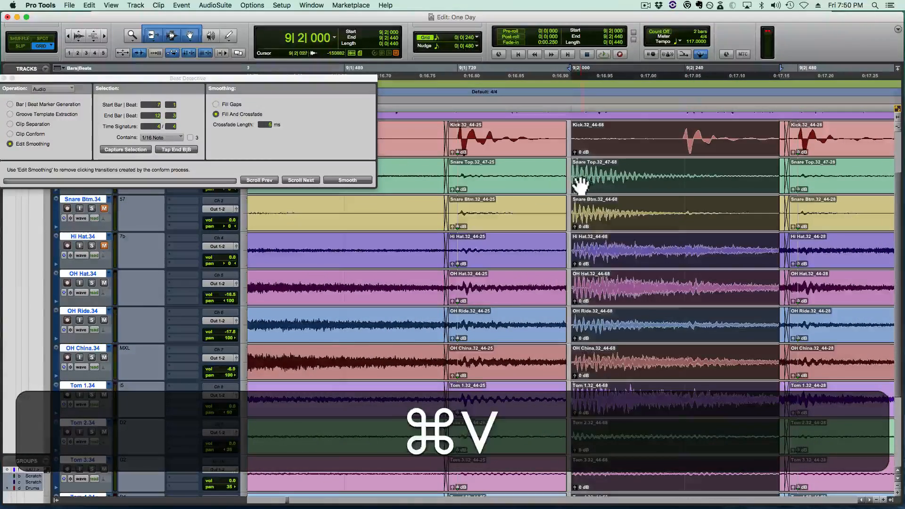
- Extend the pasted snare's start back to 9|1|946 and trim the following clip's start to 9|2|429
{"action": "left_click_drag", "start_coordinate": [572, 178], "coordinate": [564, 179]}
{"action": "left_click", "coordinate": [783, 184]}
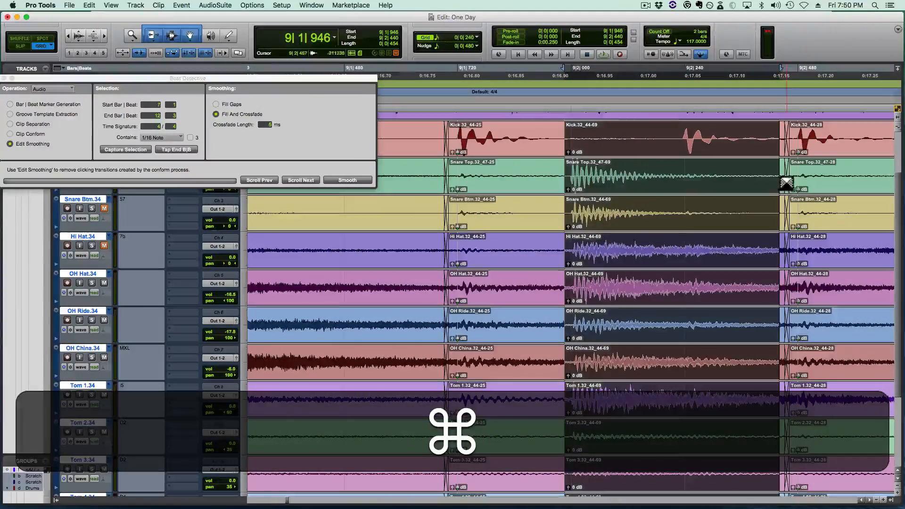
{"action": "mouse_move", "coordinate": [788, 192]}
{"action": "left_mouse_down"}
{"action": "mouse_move", "coordinate": [757, 191]}
{"action": "mouse_move", "coordinate": [798, 181]}
{"action": "mouse_move", "coordinate": [774, 184]}
{"action": "left_mouse_up"}
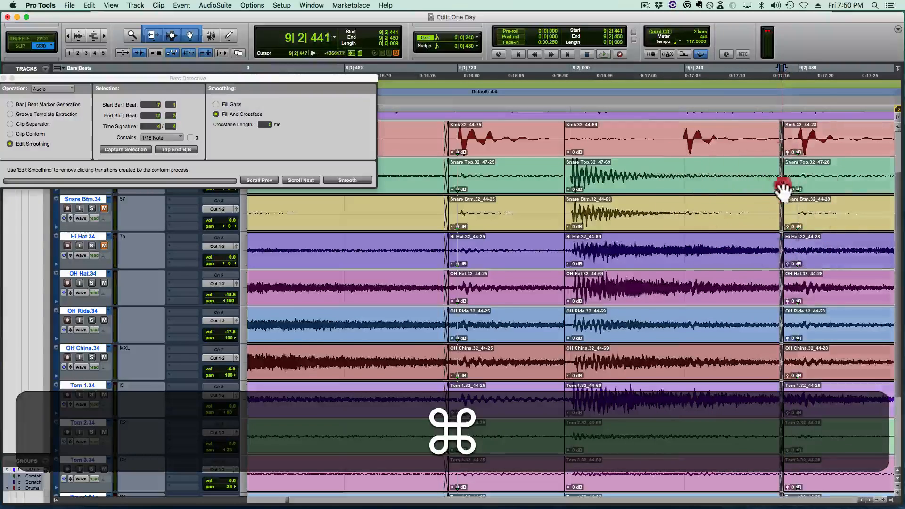
{"action": "left_click", "coordinate": [790, 180], "text": "super"}
{"action": "key", "text": "super+BackSpace"}
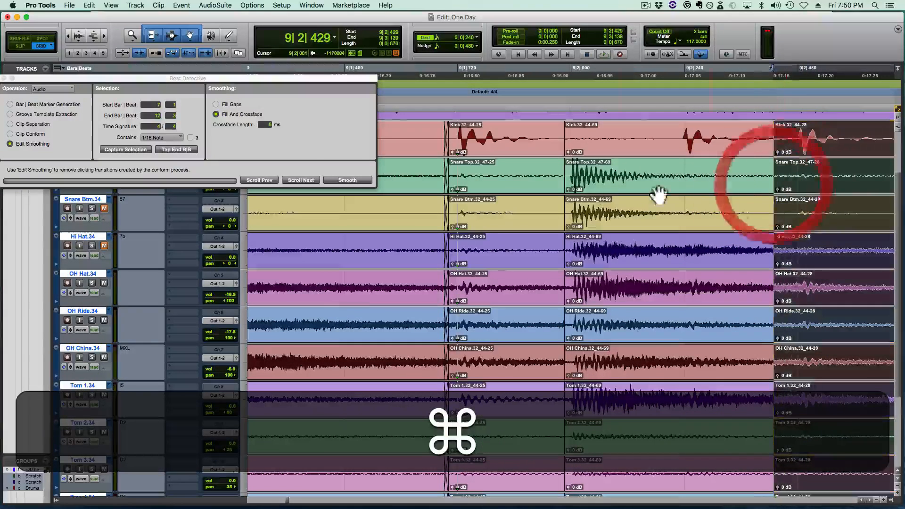
- Crossfade the pasted snare's start at 9|1|943, and move its end boundary and crossfade it at 9|2|469
{"action": "left_click", "coordinate": [563, 193]}
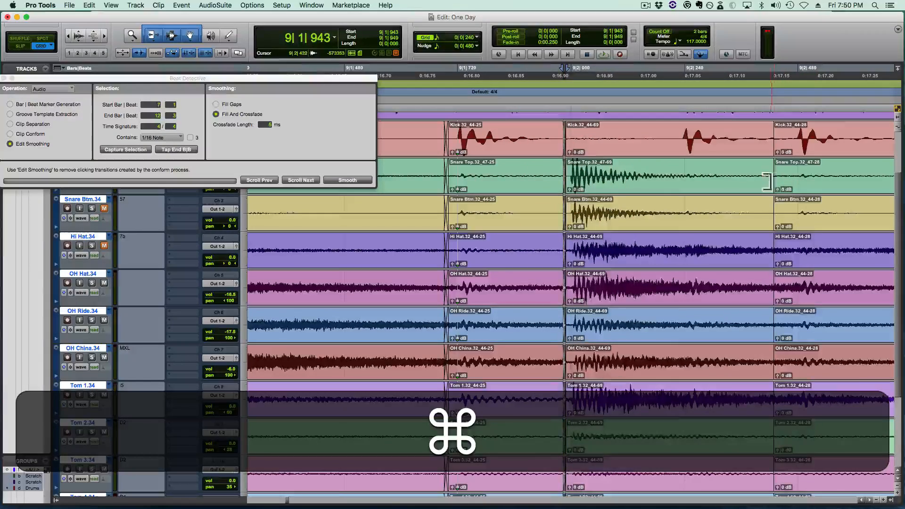
{"action": "left_click_drag", "start_coordinate": [766, 182], "coordinate": [795, 191]}
{"action": "left_click", "coordinate": [794, 191]}
- Play the drums from 8|4|480 into bar 9 to check the replaced beat 2 snare
{"action": "key", "text": "r"}
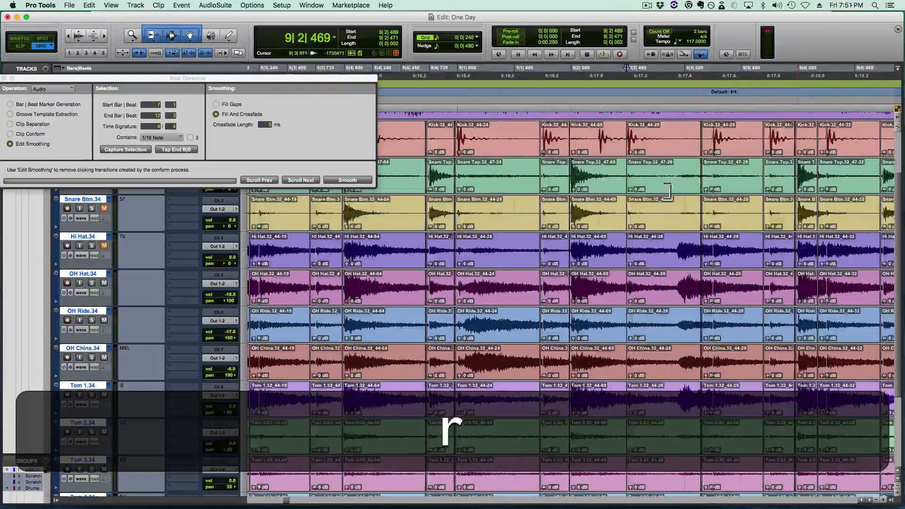
{"action": "left_click", "coordinate": [392, 206]}
{"action": "key", "text": "space"}
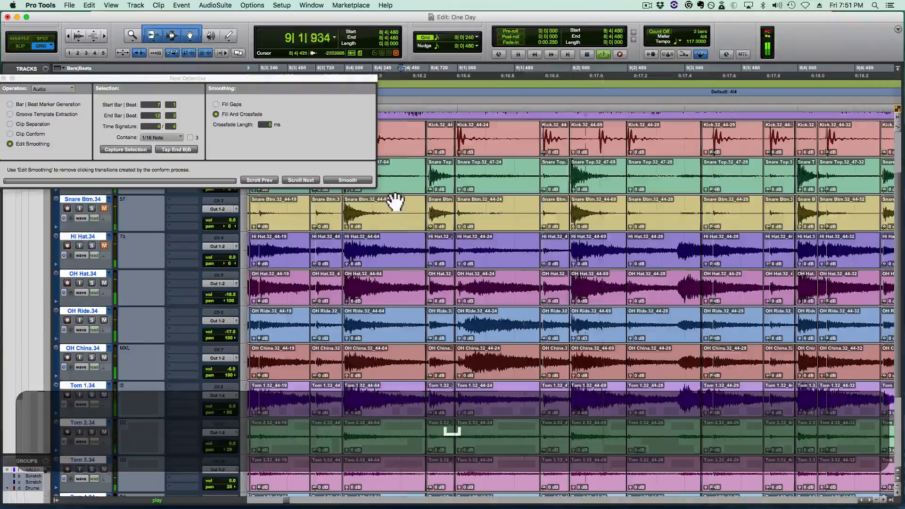
{"action": "key", "text": "shift+space"}
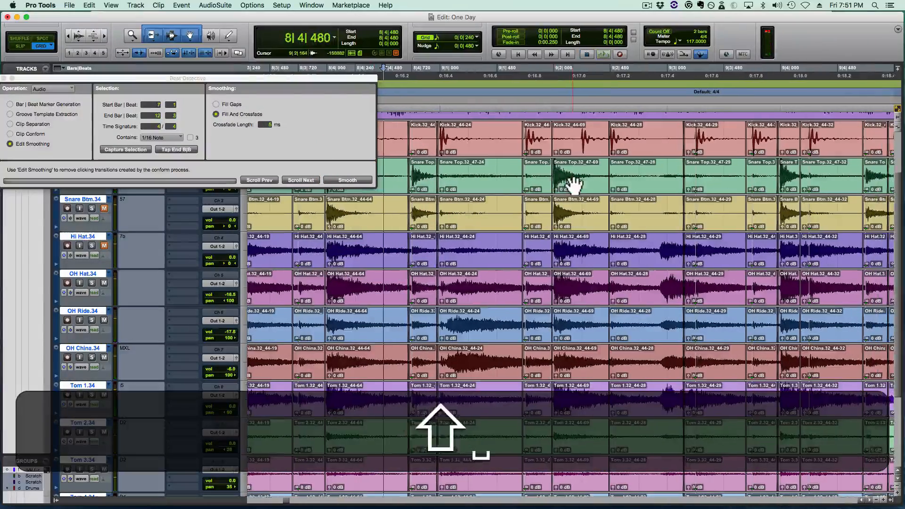
- Play the drums from 7|3|480 through bar 11 and save the session during playback
{"action": "key", "text": "r"}
{"action": "left_click", "coordinate": [380, 210]}
{"action": "key", "text": "space"}
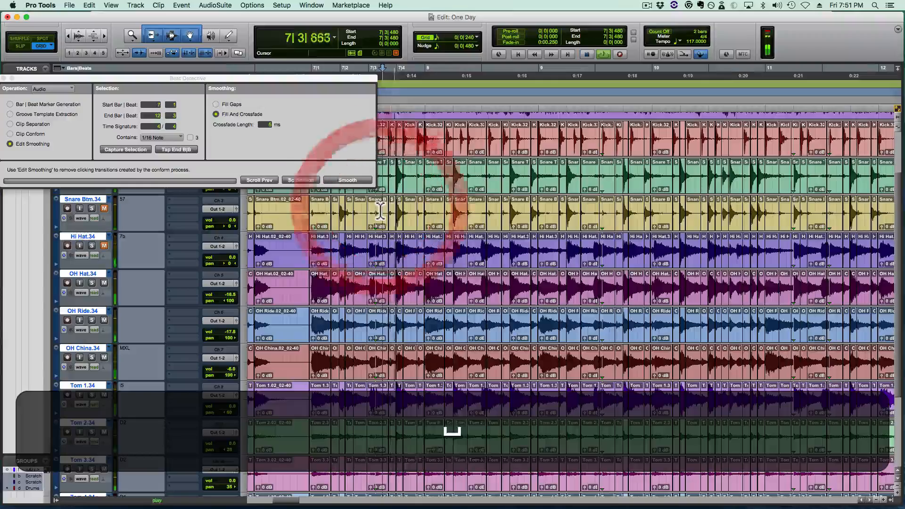
{"action": "key", "text": "super+s"}
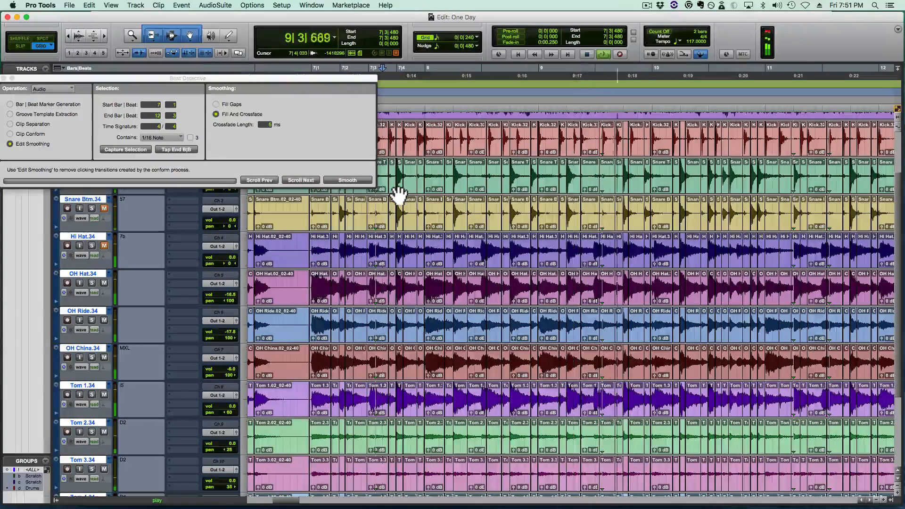
{"action": "scroll", "coordinate": [542, 190], "scroll_direction": "right", "scroll_amount": 1}
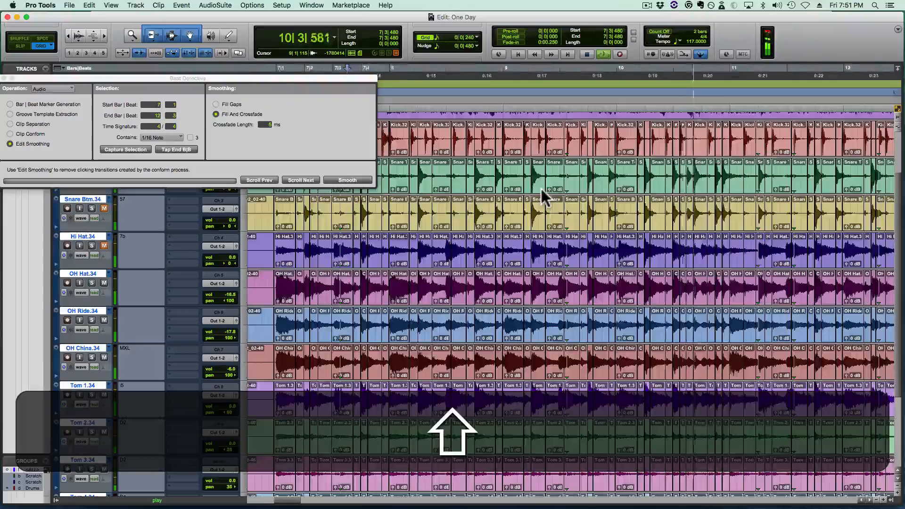
{"action": "scroll", "coordinate": [541, 189], "scroll_direction": "right", "scroll_amount": 5}
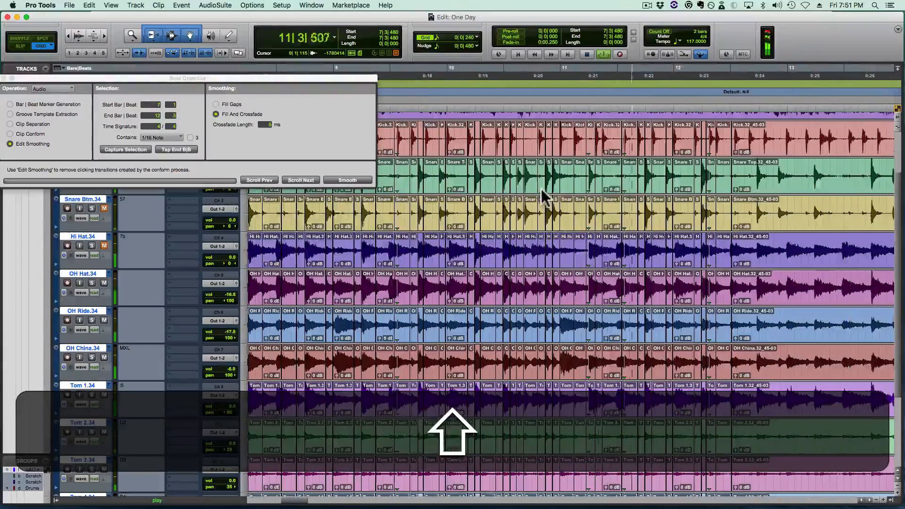
- Play the drums around 11|1|240 and on through bar 12 to check their timing
{"action": "key", "text": "t"}
{"action": "key", "text": "t"}
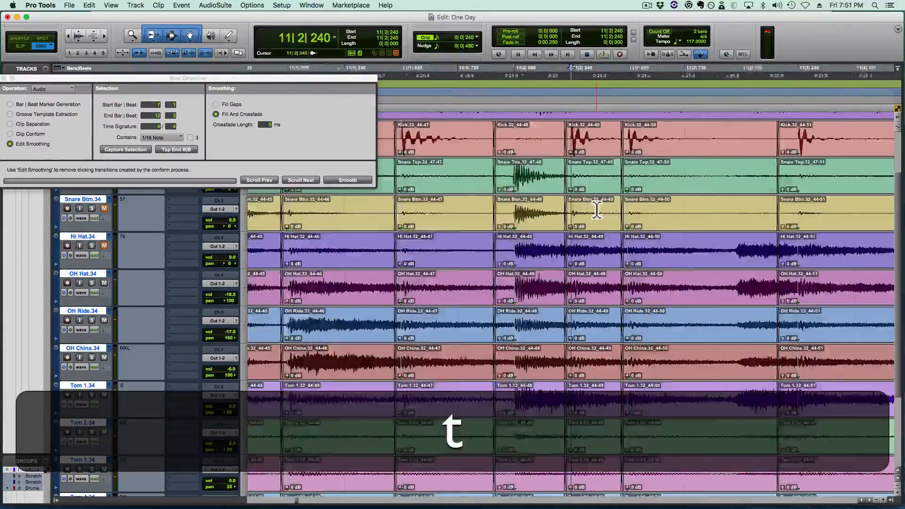
{"action": "left_click", "coordinate": [331, 197]}
{"action": "key", "text": "space"}
{"action": "key", "text": "space"}
{"action": "key", "text": "r"}
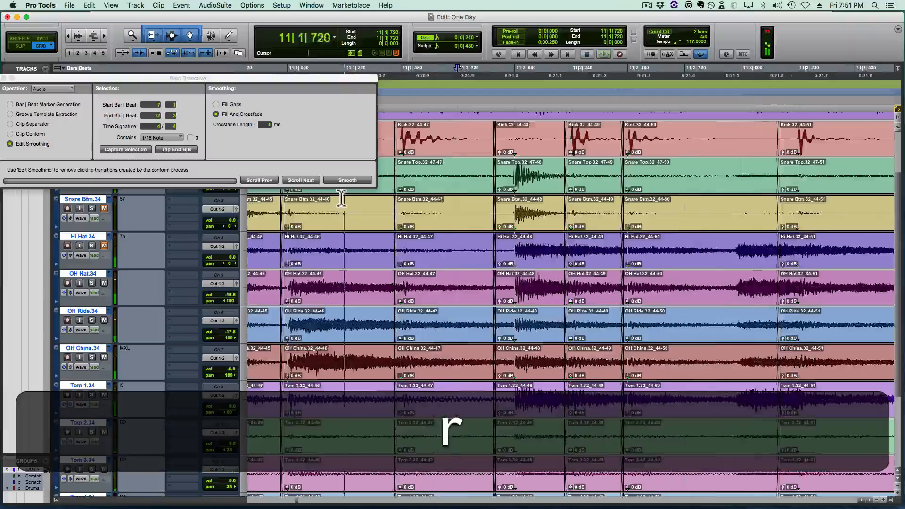
{"action": "left_click", "coordinate": [356, 211]}
{"action": "key", "text": "space"}
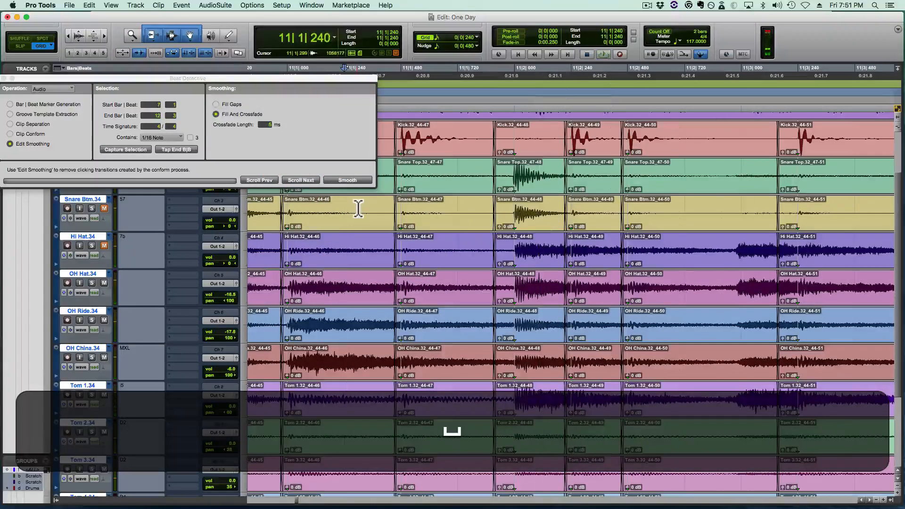
{"action": "key", "text": "r"}
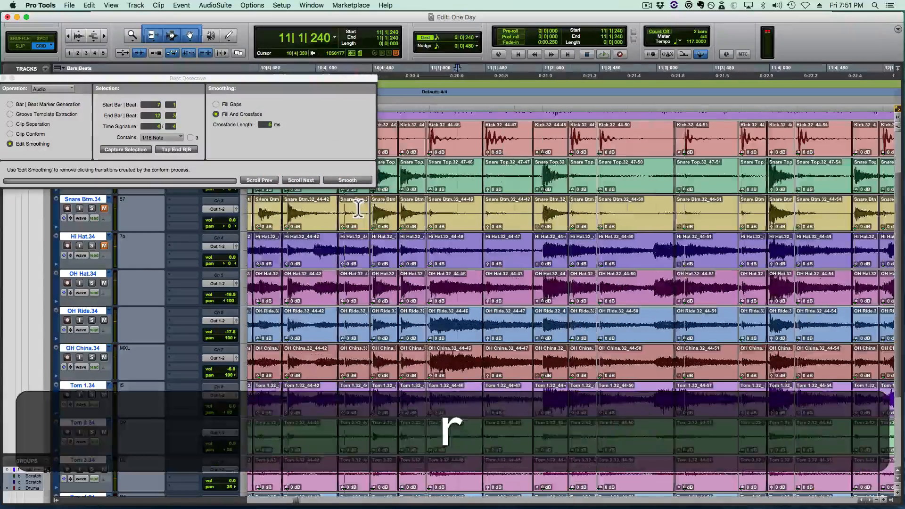
{"action": "key", "text": "space"}
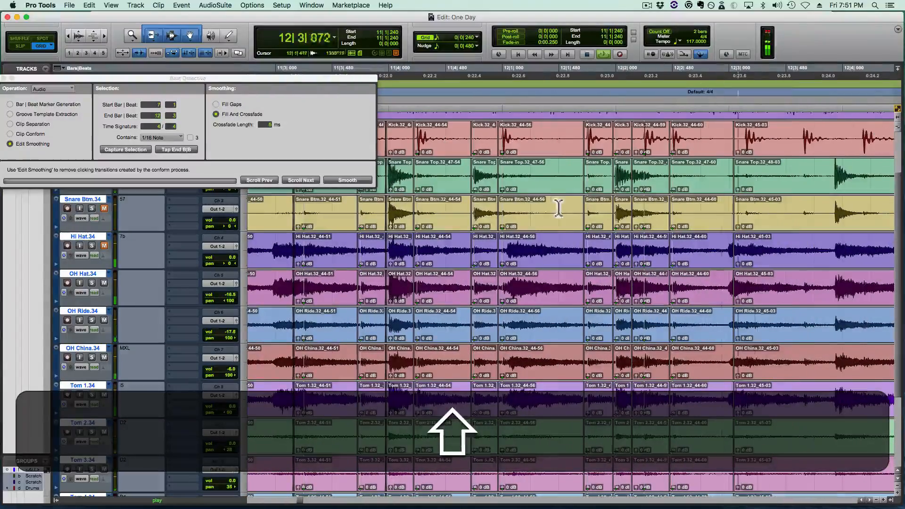
- Delete the two clips covering the bar 12 beat 2 snare and paste the copied snare at 12|2|000
{"action": "left_click", "coordinate": [651, 175]}
{"action": "key", "text": "t"}
{"action": "left_click", "coordinate": [546, 192]}
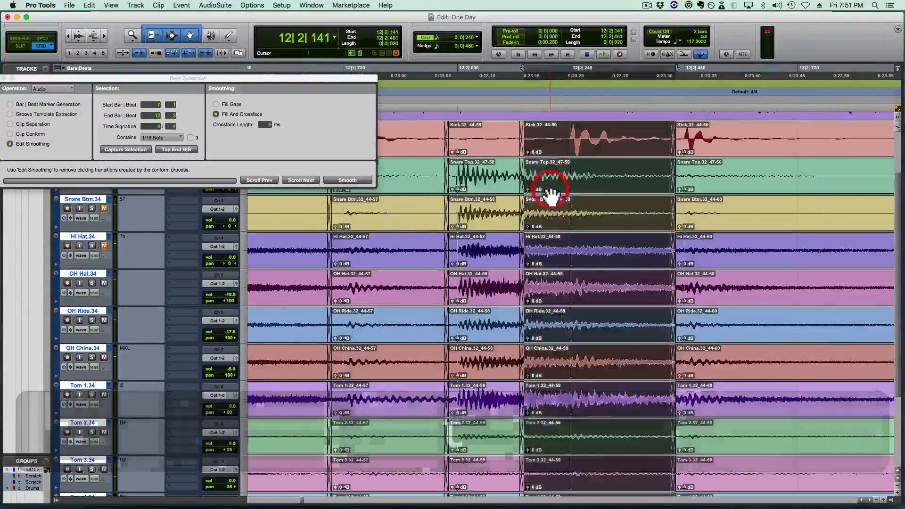
{"action": "key", "text": "BackSpace"}
{"action": "left_click", "coordinate": [491, 196]}
{"action": "key", "text": "BackSpace"}
{"action": "left_click", "coordinate": [467, 174]}
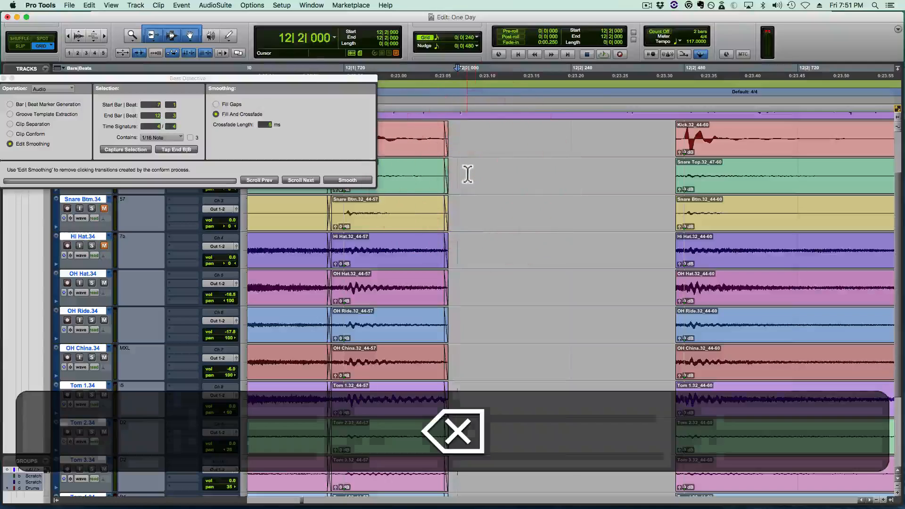
{"action": "key", "text": "v"}
- Close the gaps around the pasted bar 12 snare and crossfade its edges at 12|1|944 and 12|2|466
{"action": "left_click", "coordinate": [440, 178], "text": "super"}
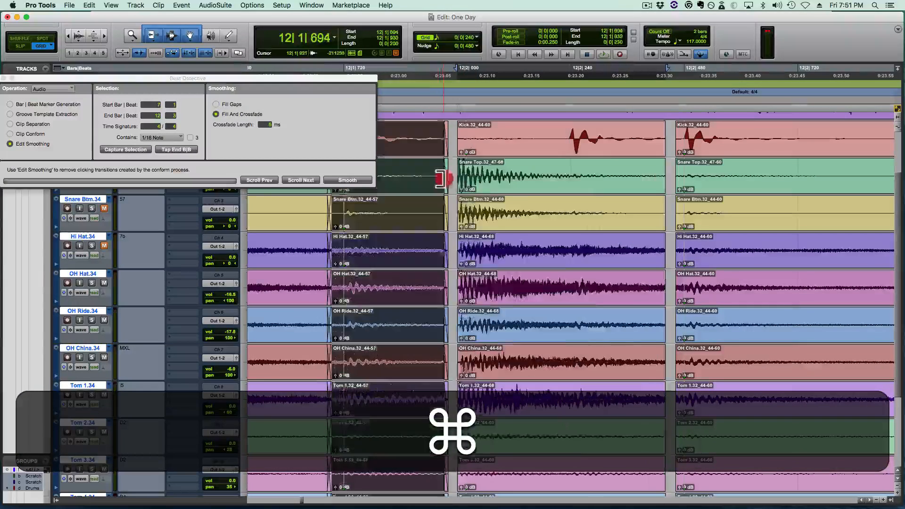
{"action": "left_click_drag", "start_coordinate": [444, 179], "coordinate": [450, 189]}
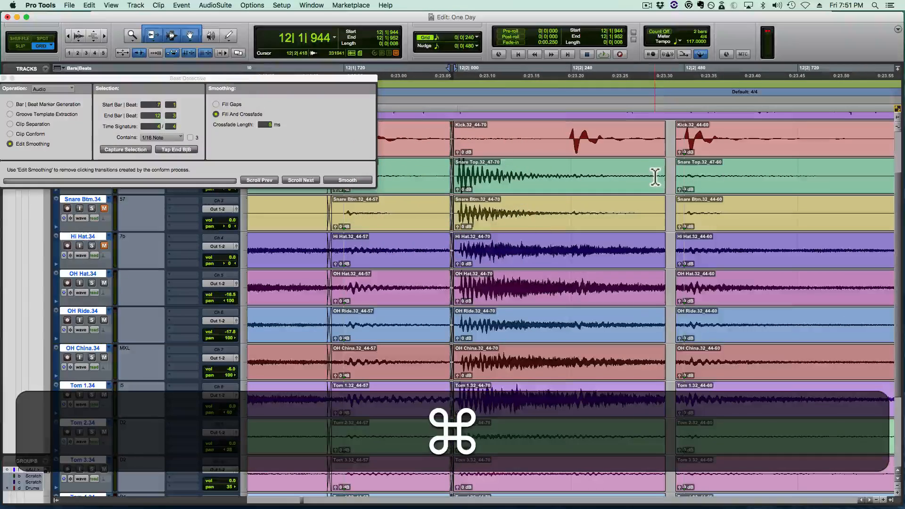
{"action": "mouse_move", "coordinate": [660, 175]}
{"action": "left_mouse_down"}
{"action": "mouse_move", "coordinate": [723, 178]}
{"action": "mouse_move", "coordinate": [679, 184]}
{"action": "left_mouse_up"}
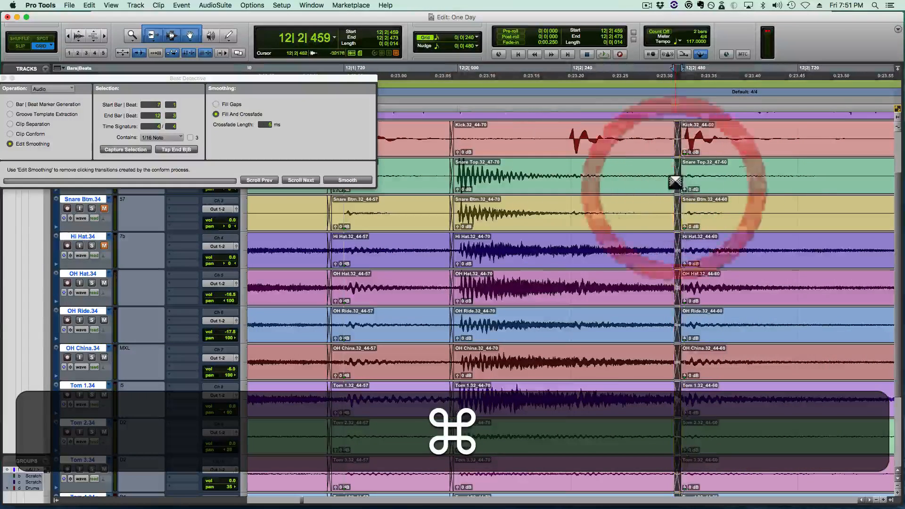
- Play the drums from 11|4|480 through bar 12 to check the replaced beat 2 snare
{"action": "key", "text": "super+r"}
{"action": "key", "text": "r"}
{"action": "left_click", "coordinate": [370, 202]}
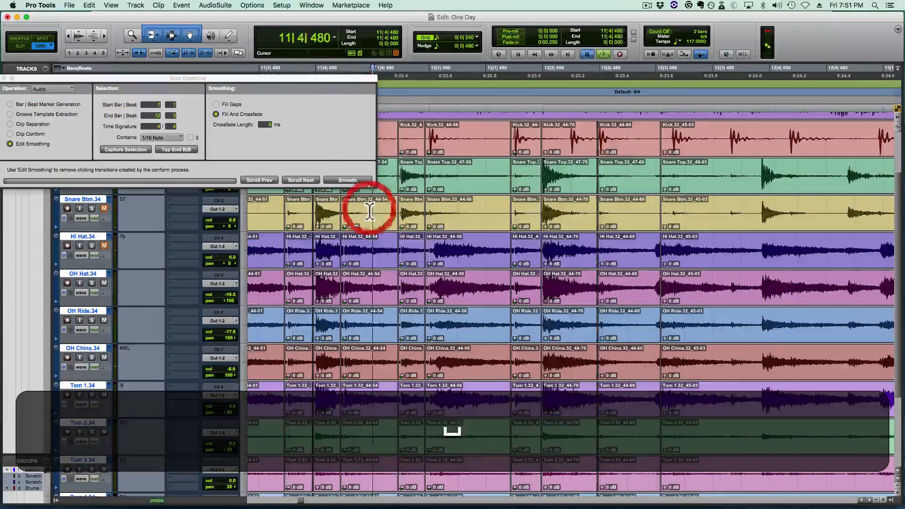
{"action": "key", "text": "space"}
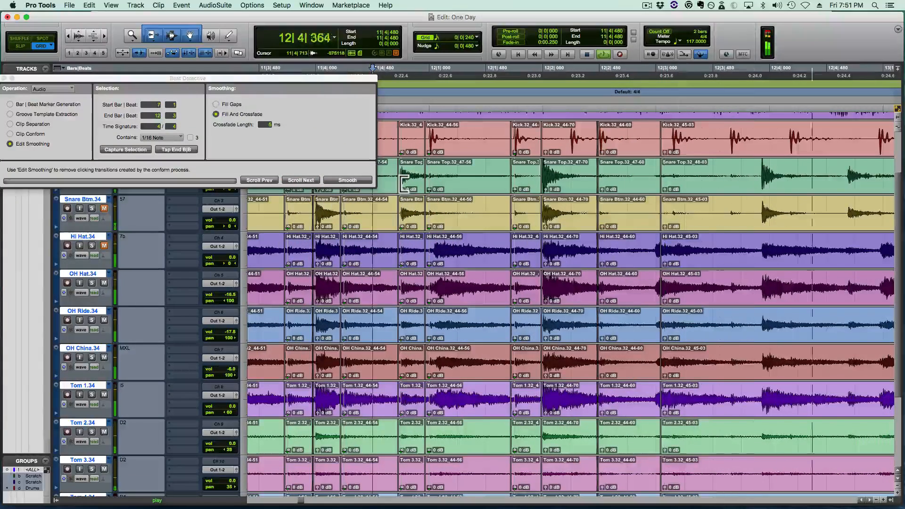
{"action": "key", "text": "space"}
{"action": "key", "text": "space"}
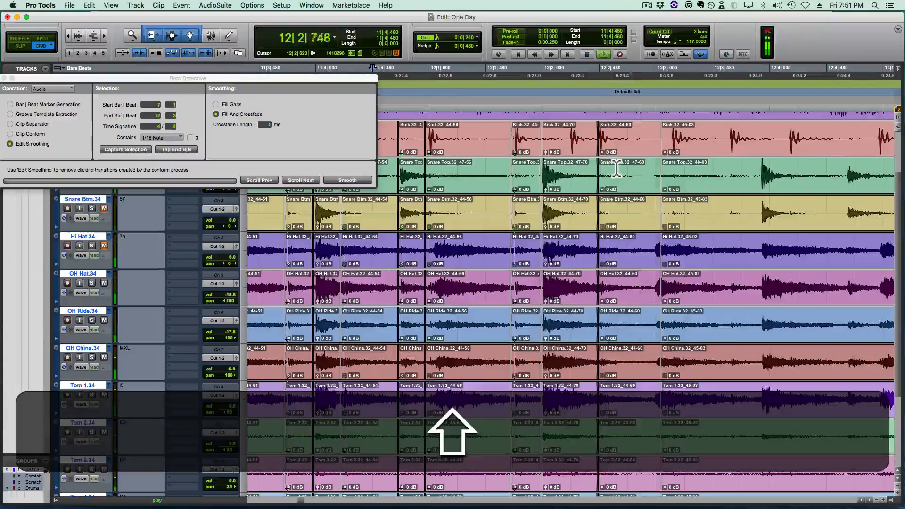
{"action": "key", "text": "space"}
- Trim the start of the remaining unedited drum clips to 12|3|000 and save the session
{"action": "left_click_drag", "start_coordinate": [663, 209], "coordinate": [651, 208]}
{"action": "key", "text": "r"}
{"action": "key", "text": "r"}
{"action": "key", "text": "shift+r"}
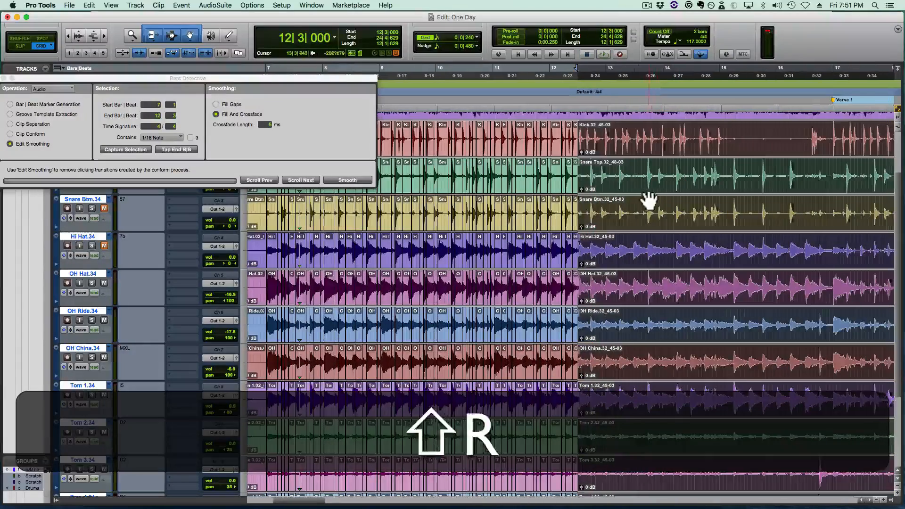
{"action": "key", "text": "super+s"}
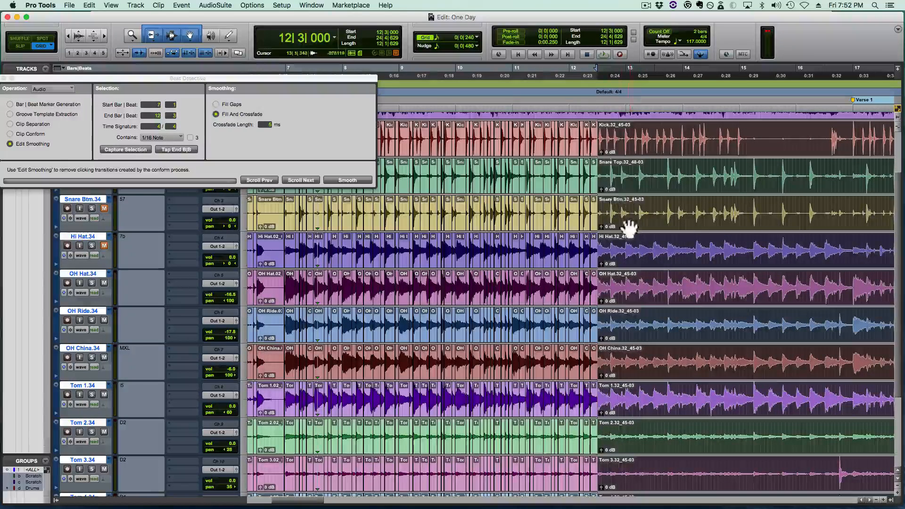
- Trim the start of the unedited drum clips to the first kick transient after 12|3|000, at 12|3|139
{"action": "left_click", "coordinate": [608, 206]}
{"action": "key", "text": "t"}
{"action": "key", "text": "t"}
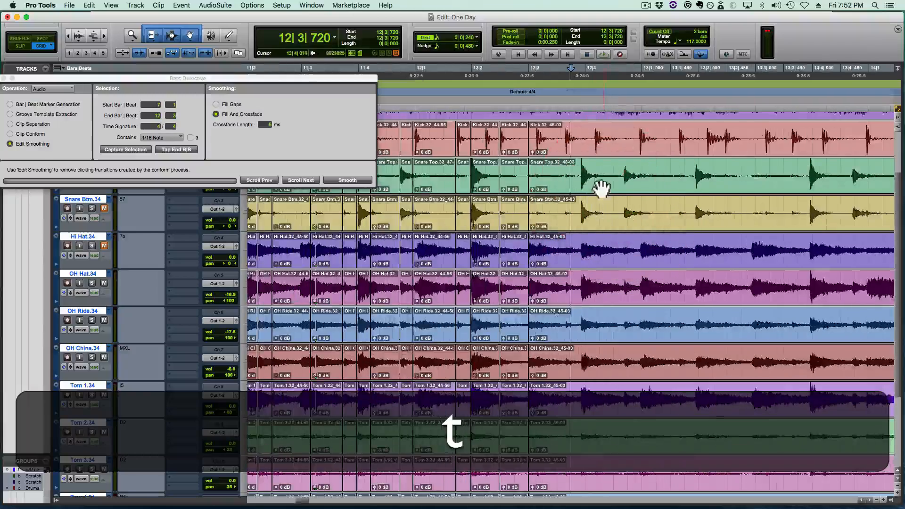
{"action": "key", "text": "t"}
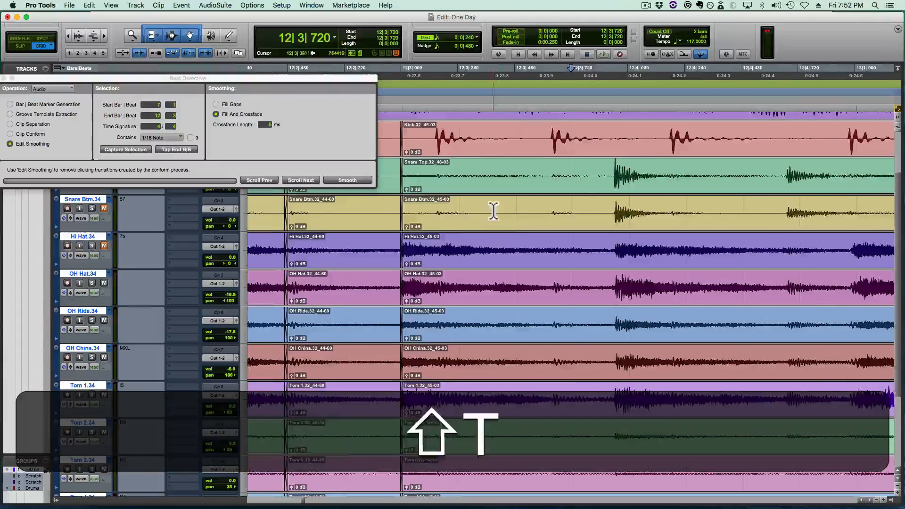
{"action": "scroll", "coordinate": [493, 210], "scroll_direction": "left", "scroll_amount": 2}
{"action": "left_click", "coordinate": [444, 213]}
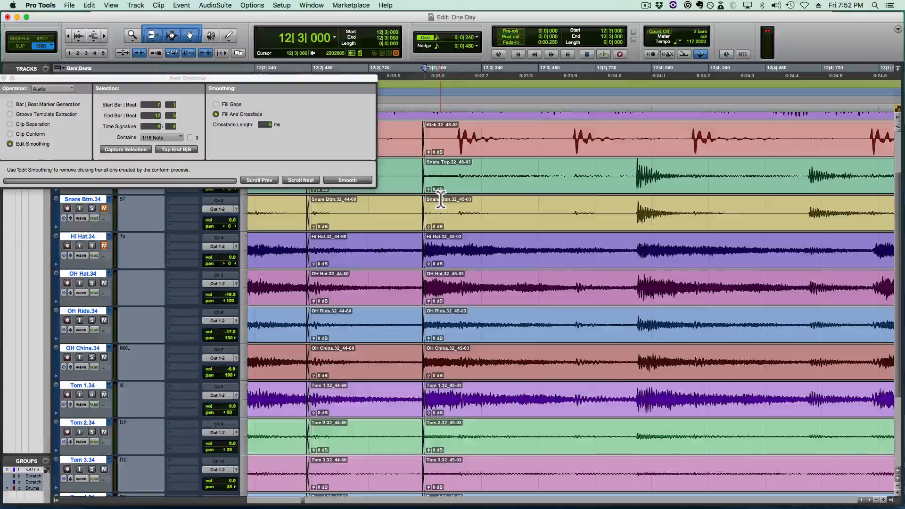
{"action": "key", "text": "Tab"}
{"action": "key", "text": "a"}
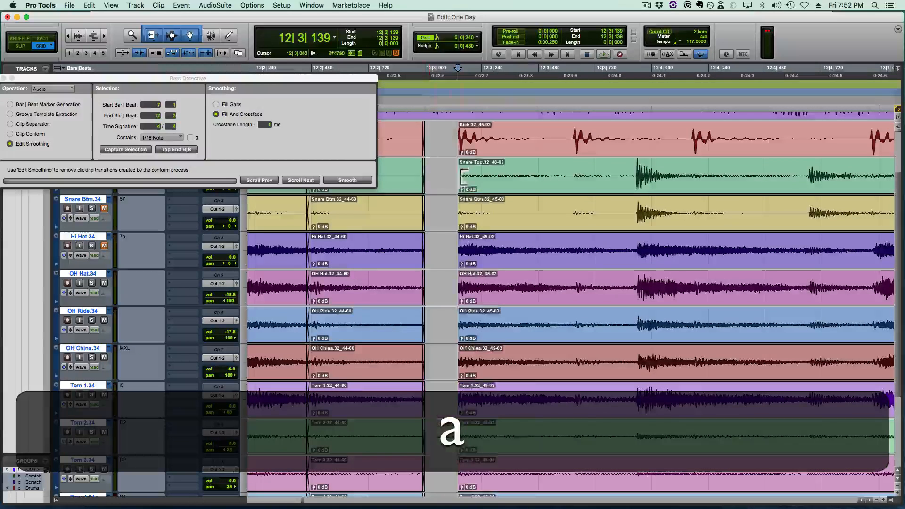
- Play the drums from 12|3|139 into bar 13, toggling the metronome click between passes
{"action": "key", "text": "space"}
{"action": "key", "text": "space"}
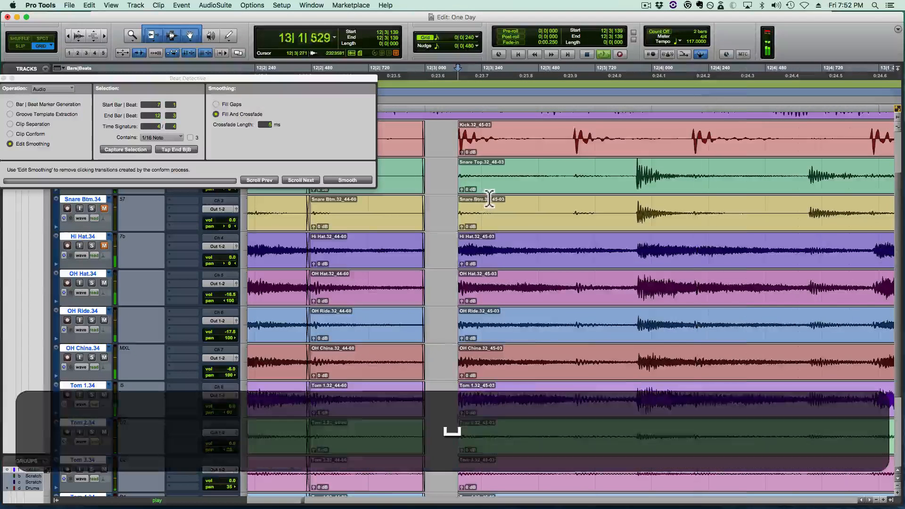
{"action": "key", "text": "7"}
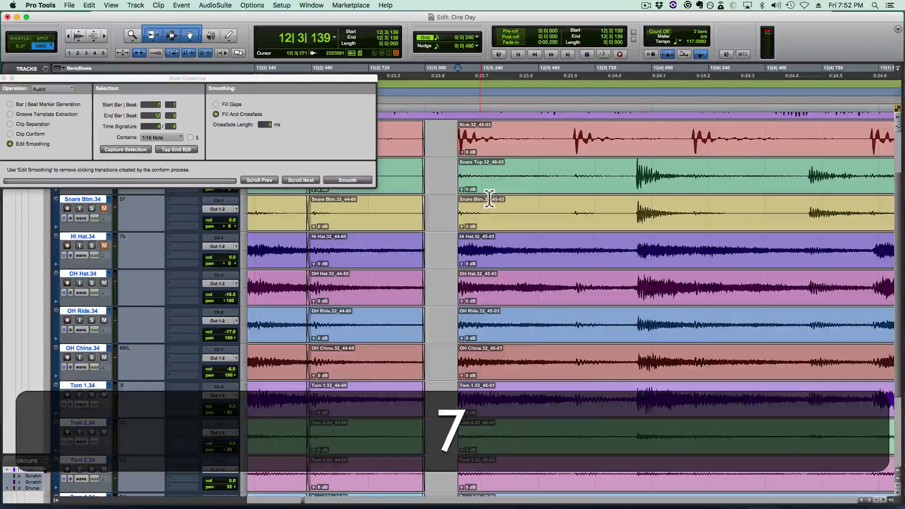
{"action": "key", "text": "space"}
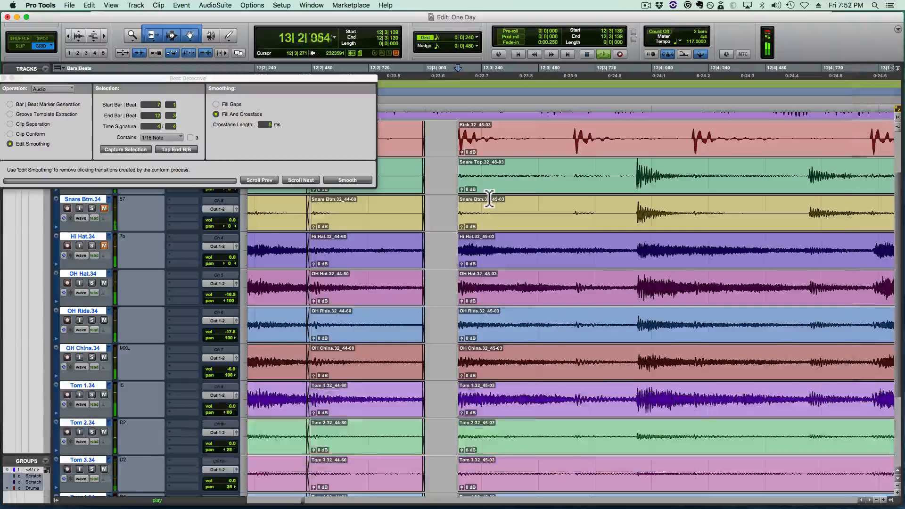
{"action": "key", "text": "space"}
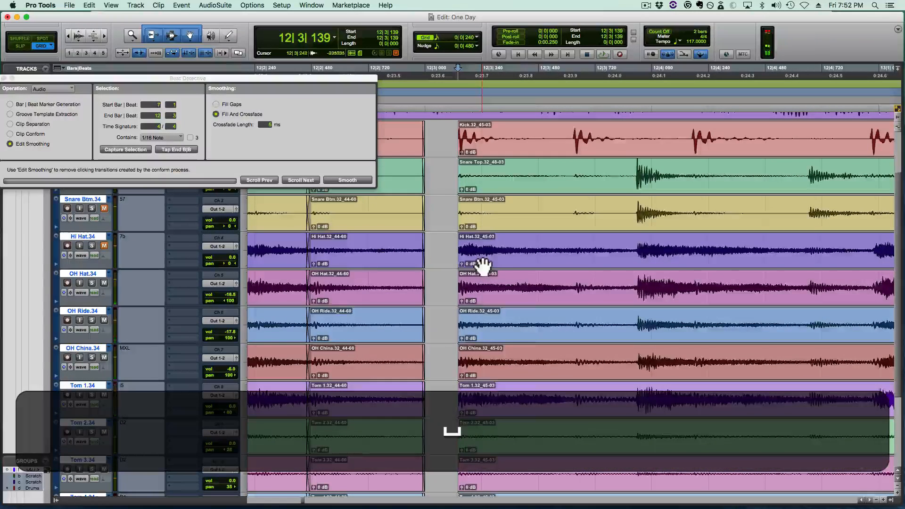
- Try snapping the unedited drum clips to 12|3|000, clearing the leftover sliver at the edit point, and play from 12|2|720
{"action": "left_click_drag", "start_coordinate": [479, 262], "coordinate": [456, 265]}
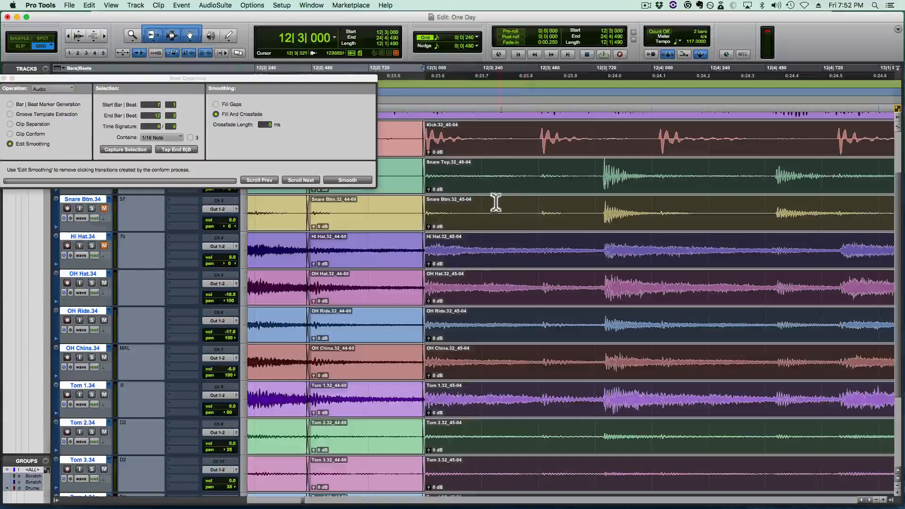
{"action": "left_click", "coordinate": [424, 263]}
{"action": "key", "text": "BackSpace"}
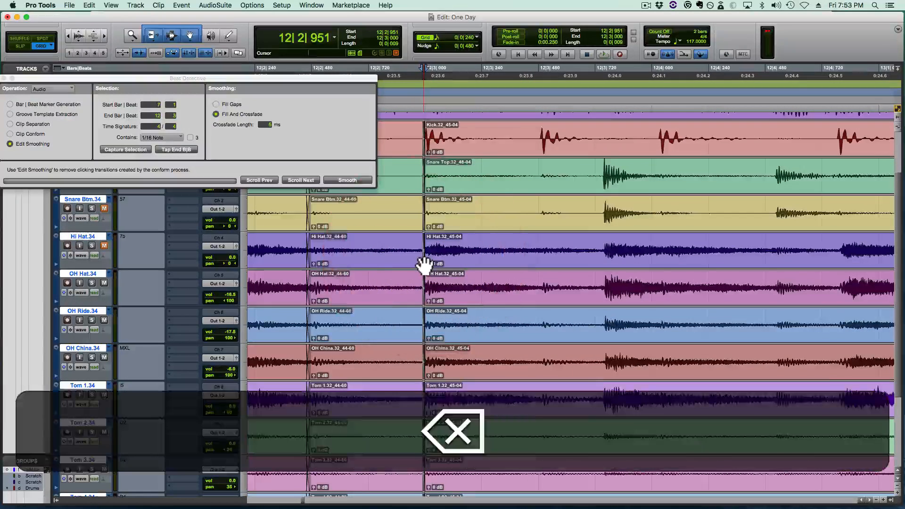
{"action": "left_click", "coordinate": [353, 241]}
{"action": "key", "text": "space"}
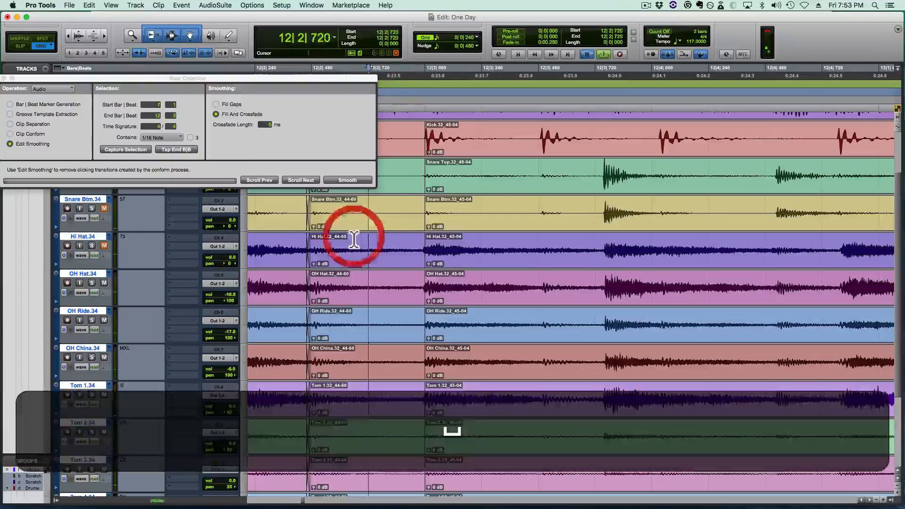
{"action": "key", "text": "space"}
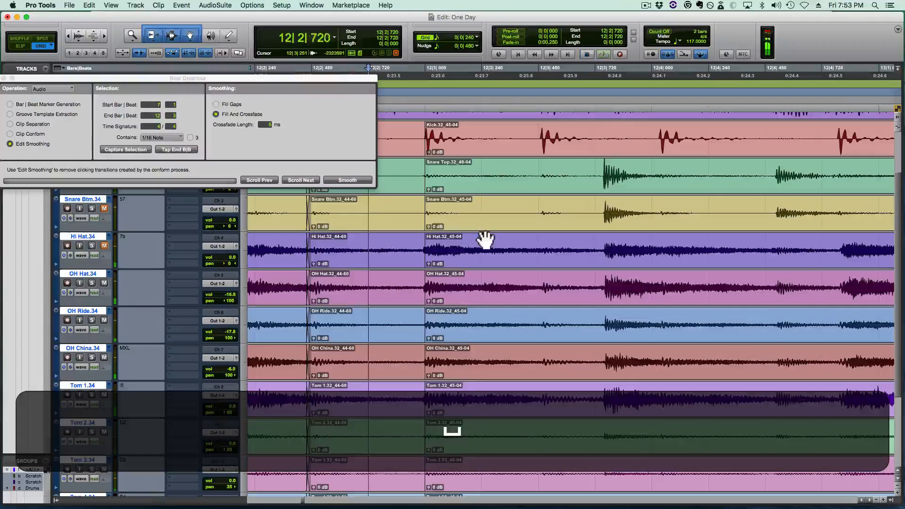
- Move the unedited drum clips so their first kick lands on 12|3|240, and extend their starts back to just before 12|3|000
{"action": "left_click_drag", "start_coordinate": [459, 257], "coordinate": [503, 263]}
{"action": "left_click_drag", "start_coordinate": [427, 251], "coordinate": [467, 255]}
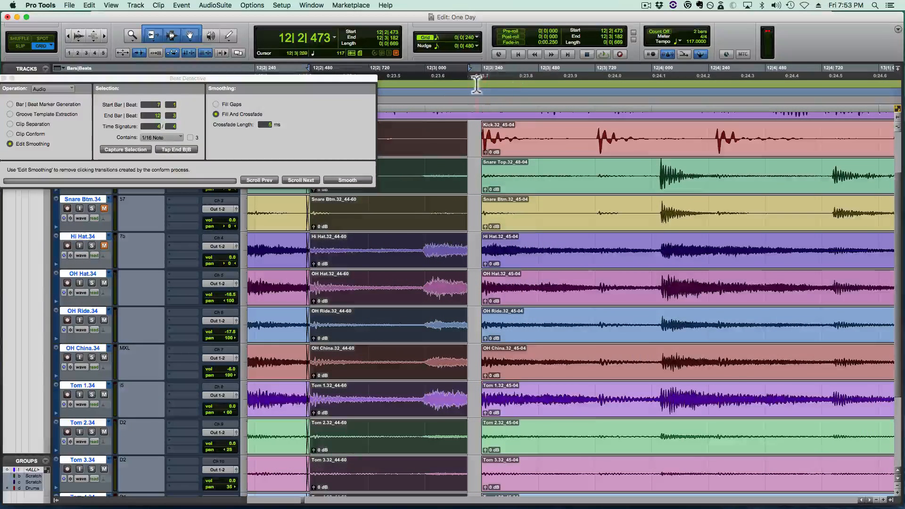
{"action": "left_click_drag", "start_coordinate": [481, 264], "coordinate": [412, 271]}
{"action": "left_click", "coordinate": [470, 252], "text": "super"}
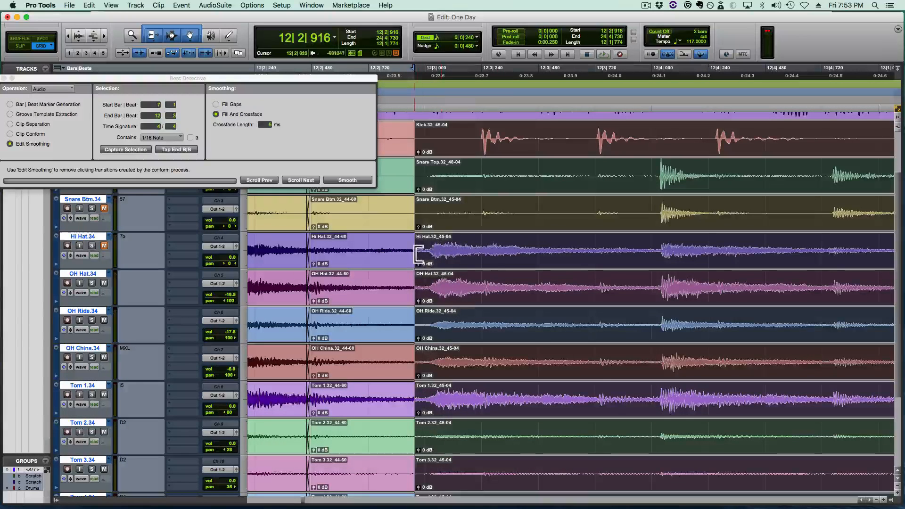
{"action": "left_click_drag", "start_coordinate": [417, 255], "coordinate": [523, 260]}
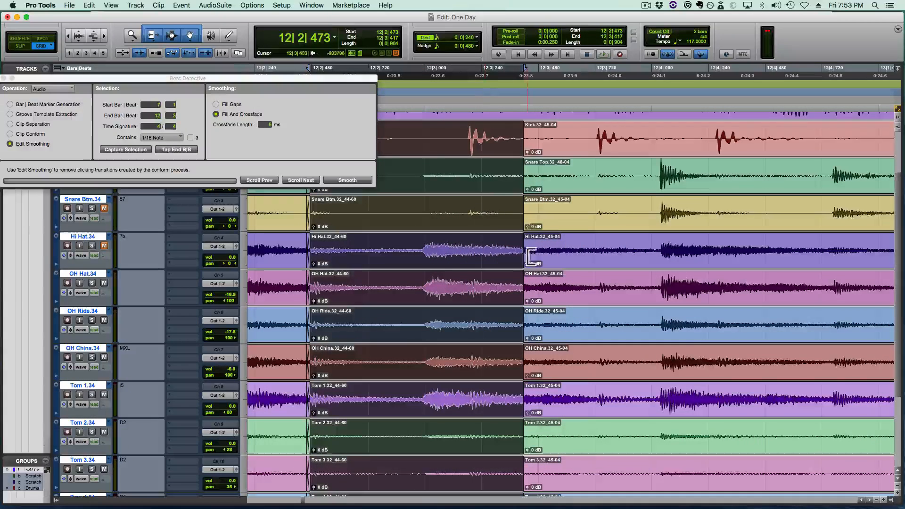
{"action": "left_click_drag", "start_coordinate": [529, 257], "coordinate": [421, 260]}
- Trim the start of the unedited drum clips to the hi-hat transient at 12|3|021 and snap it to 12|3|000
{"action": "left_click", "coordinate": [427, 250]}
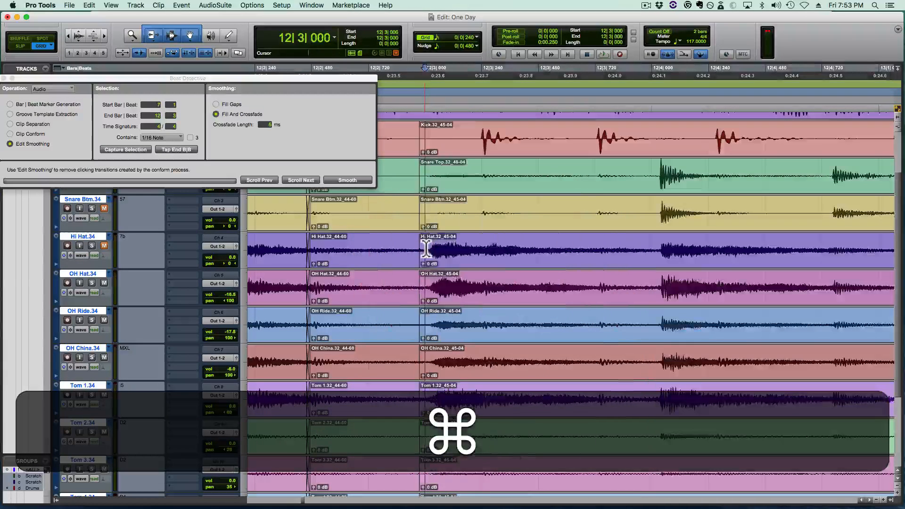
{"action": "key", "text": "Tab"}
{"action": "key", "text": "a"}
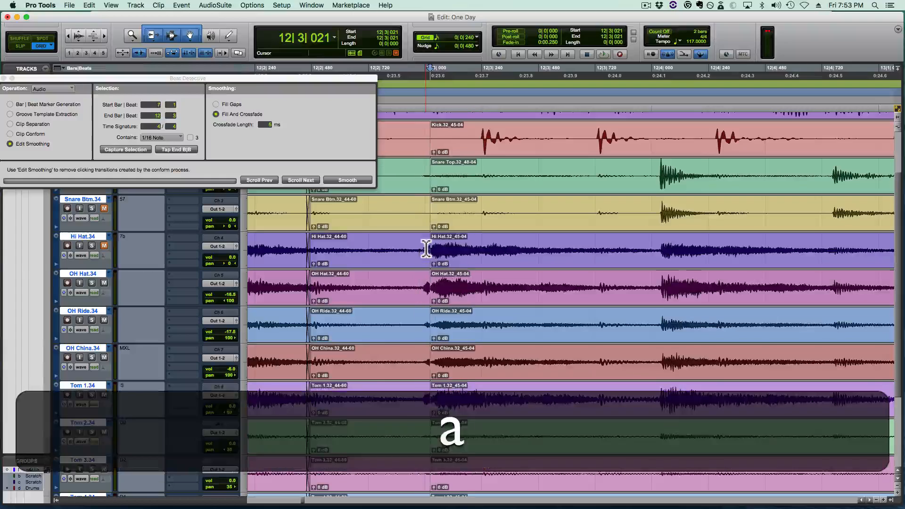
{"action": "left_click_drag", "start_coordinate": [460, 270], "coordinate": [456, 273]}
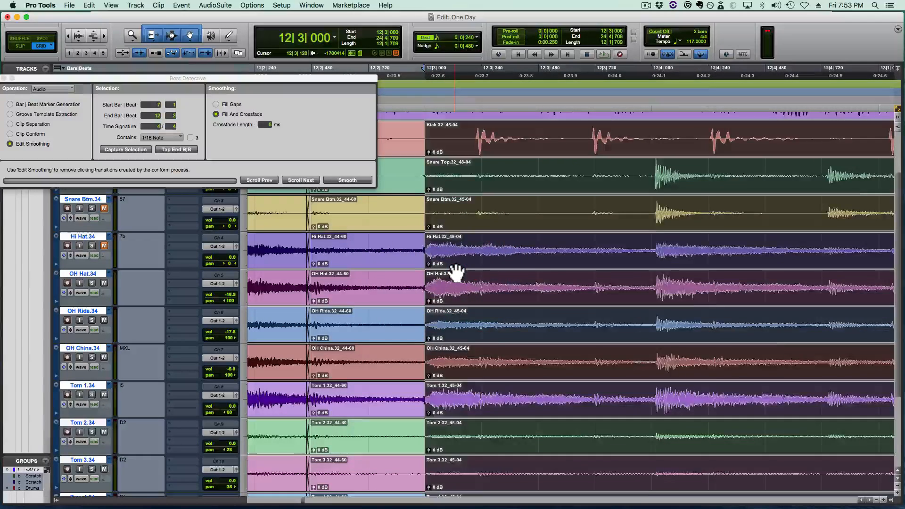
- Separate the drum clips at the kick transient at 12|3|219 and snap the following clips to 12|3|240
{"action": "key", "text": "Tab"}
{"action": "key", "text": "Tab"}
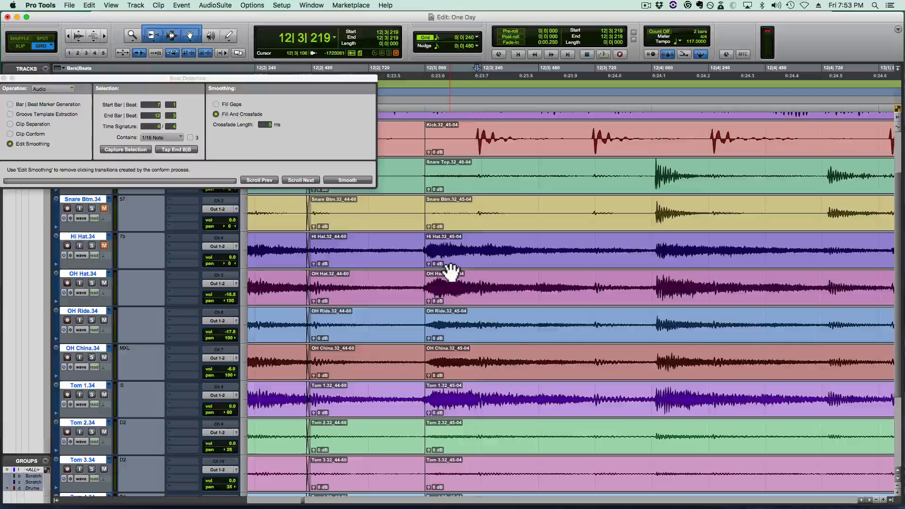
{"action": "key", "text": "b"}
{"action": "left_click_drag", "start_coordinate": [500, 270], "coordinate": [505, 265]}
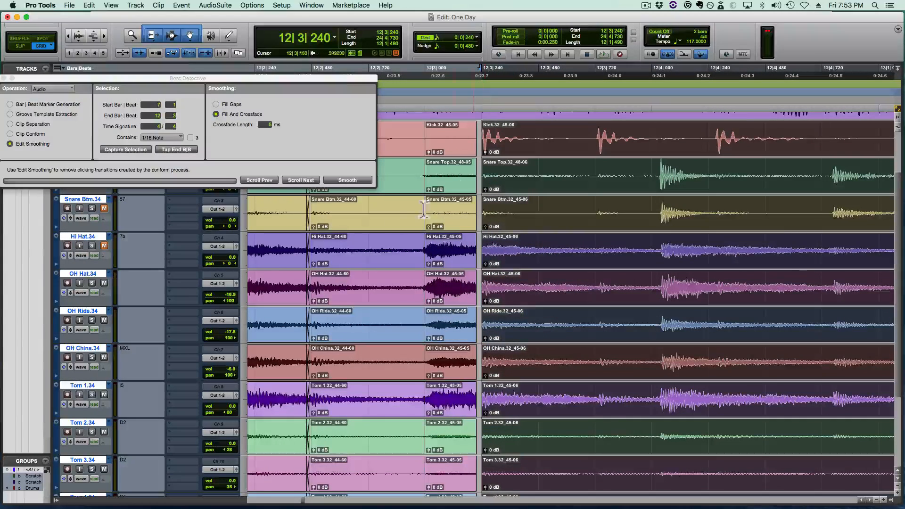
- Play the drums from 12|2|240 through beat 4 of bar 12 to check the repositioned hi-hat and kick
{"action": "left_click", "coordinate": [265, 244]}
{"action": "key", "text": "space"}
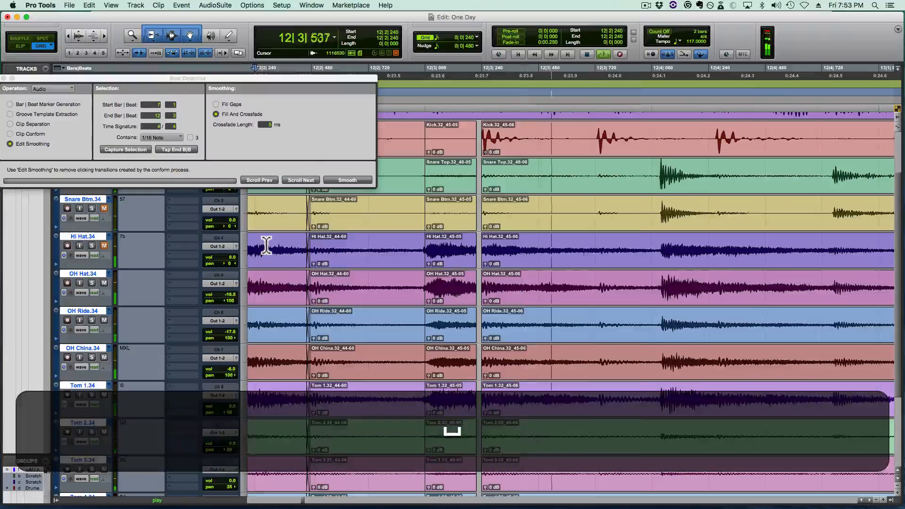
{"action": "key", "text": "space"}
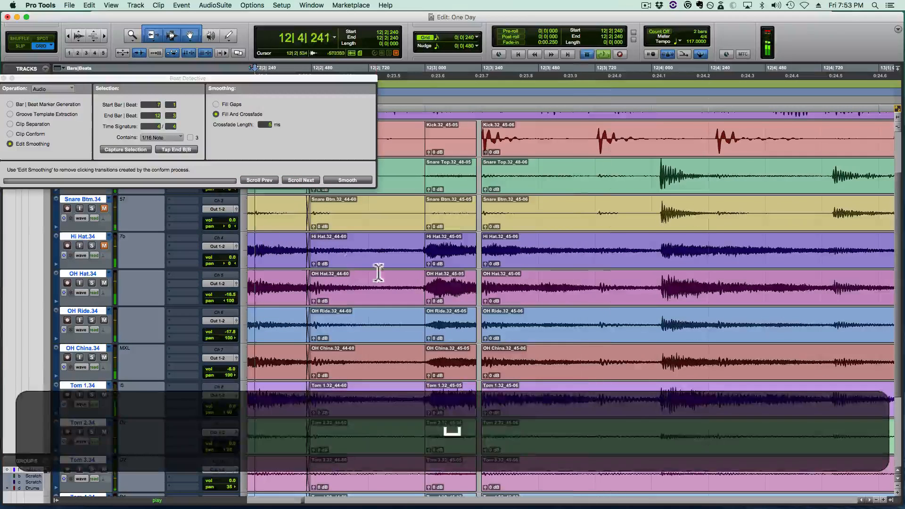
- Try extending the short beat 3 drum clips before the beat, and trim their start back to 12|3|000
{"action": "mouse_move", "coordinate": [426, 251]}
{"action": "left_mouse_down"}
{"action": "mouse_move", "coordinate": [416, 266]}
{"action": "mouse_move", "coordinate": [419, 259]}
{"action": "left_mouse_up"}
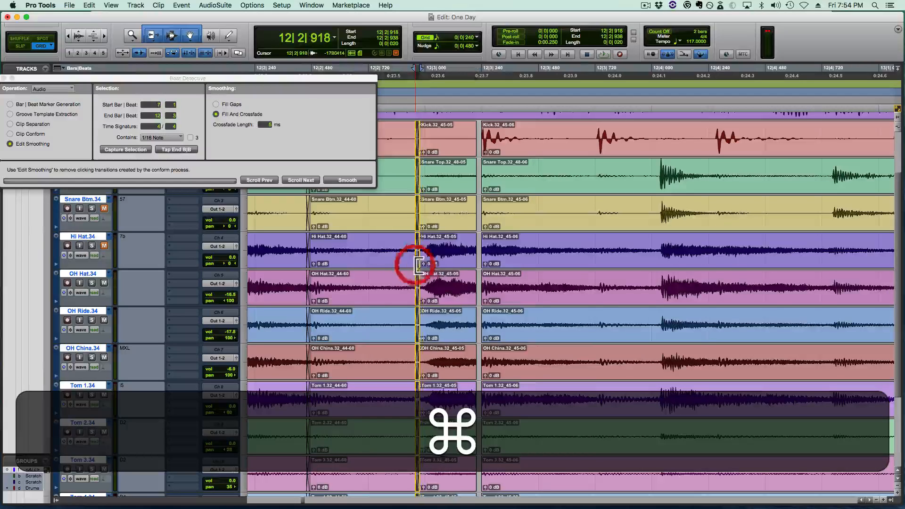
{"action": "key", "text": "cmd+z"}
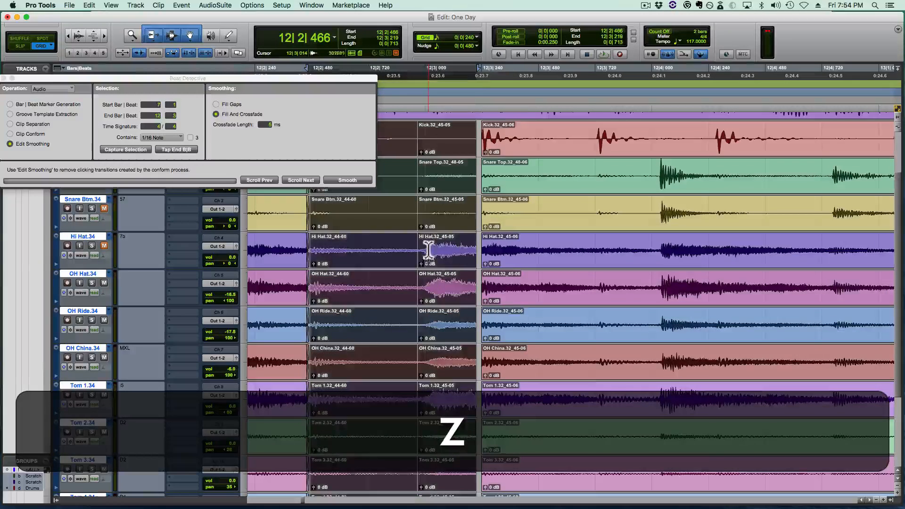
{"action": "left_click", "coordinate": [423, 238]}
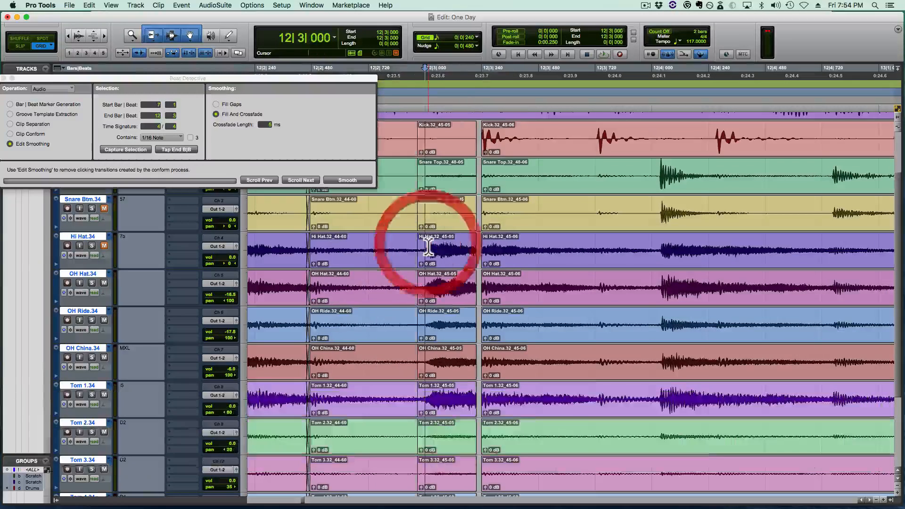
{"action": "key", "text": "a"}
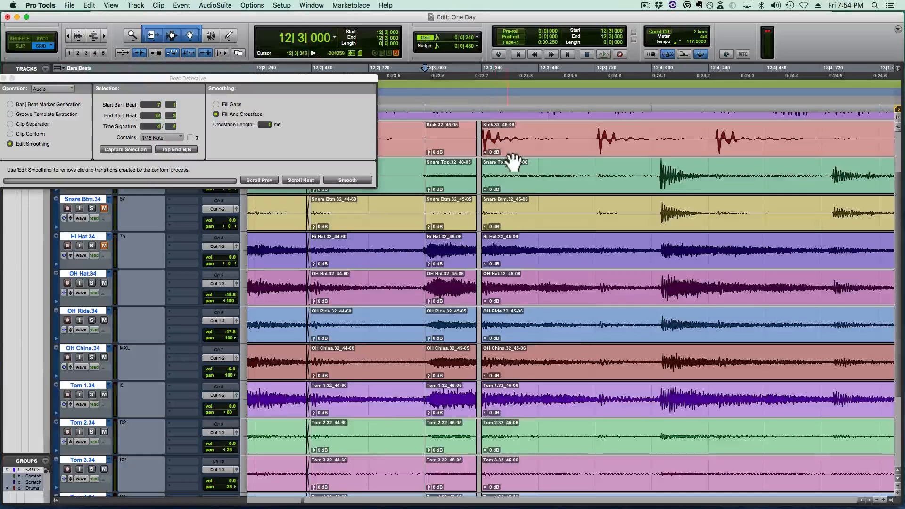
- Separate the drum clips at the snare transient at 12|4|036 and snap the following clips to 12|4|000
{"action": "left_click", "coordinate": [641, 173]}
{"action": "scroll", "coordinate": [662, 187], "scroll_direction": "right", "scroll_amount": 3}
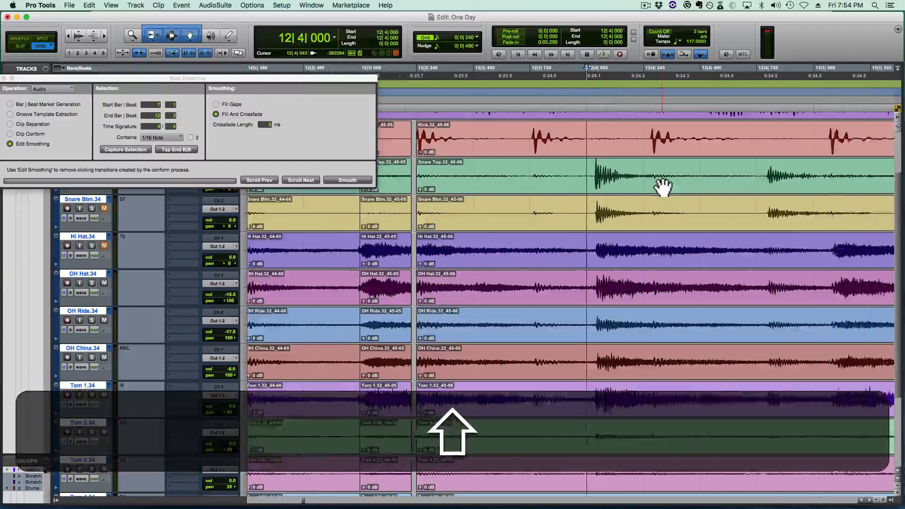
{"action": "scroll", "coordinate": [613, 187], "scroll_direction": "right", "scroll_amount": 3}
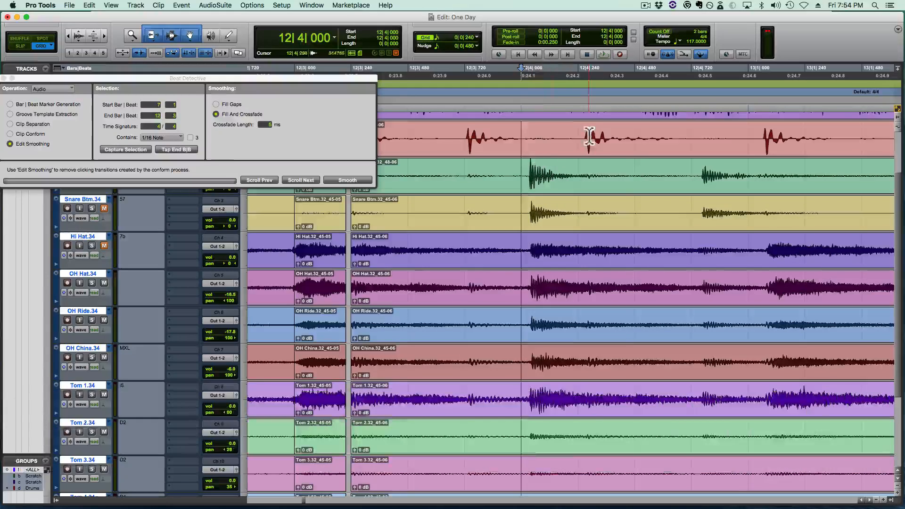
{"action": "key", "text": "Tab"}
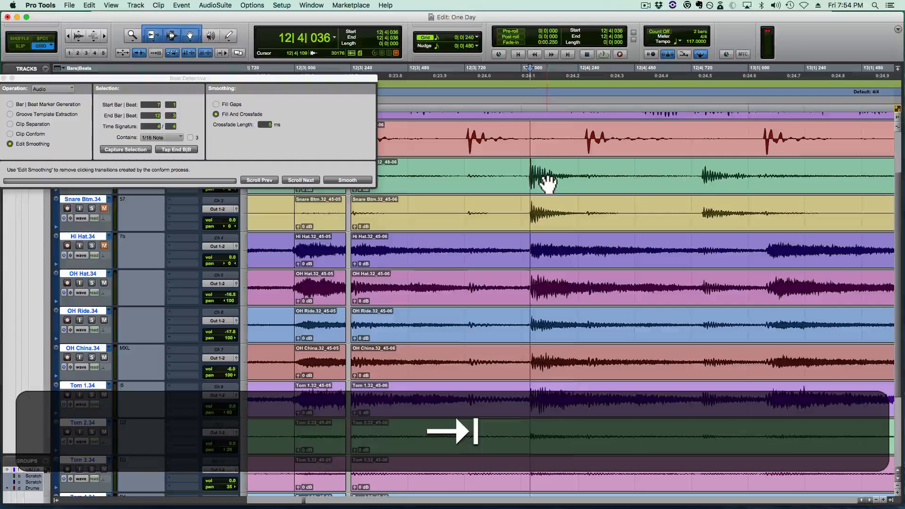
{"action": "key", "text": "b"}
{"action": "left_click_drag", "start_coordinate": [549, 191], "coordinate": [558, 188]}
- Capture the drums from 12|4 to 25|1 for Clip Separation in Beat Detective and analyze them with Enhanced Resolution
{"action": "scroll", "coordinate": [681, 203], "scroll_direction": "right", "scroll_amount": 8}
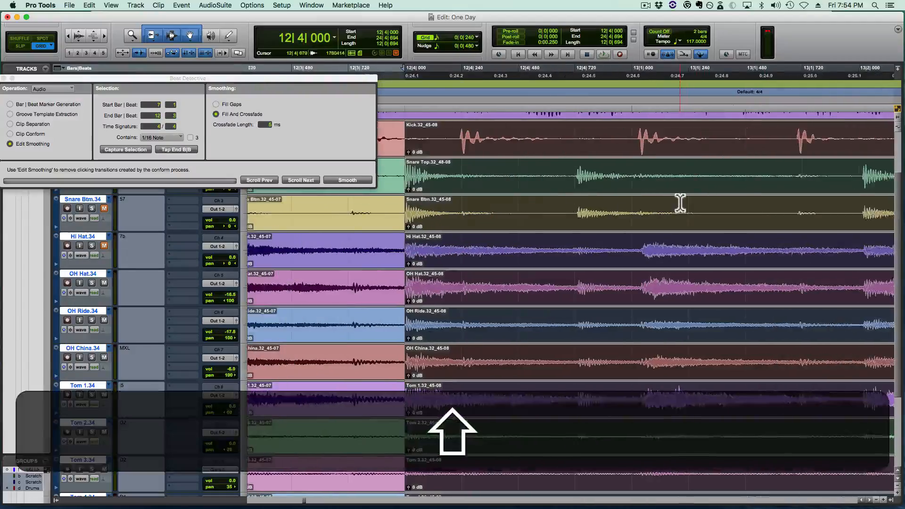
{"action": "scroll", "coordinate": [735, 158], "scroll_direction": "right", "scroll_amount": 1}
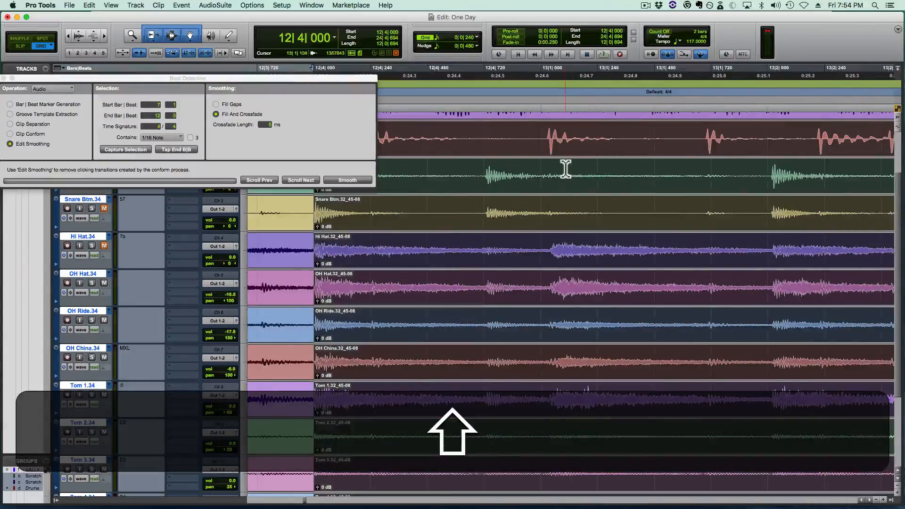
{"action": "key", "text": "r"}
{"action": "key", "text": "shift+r"}
{"action": "key", "text": "shift+r"}
{"action": "key", "text": "shift+r"}
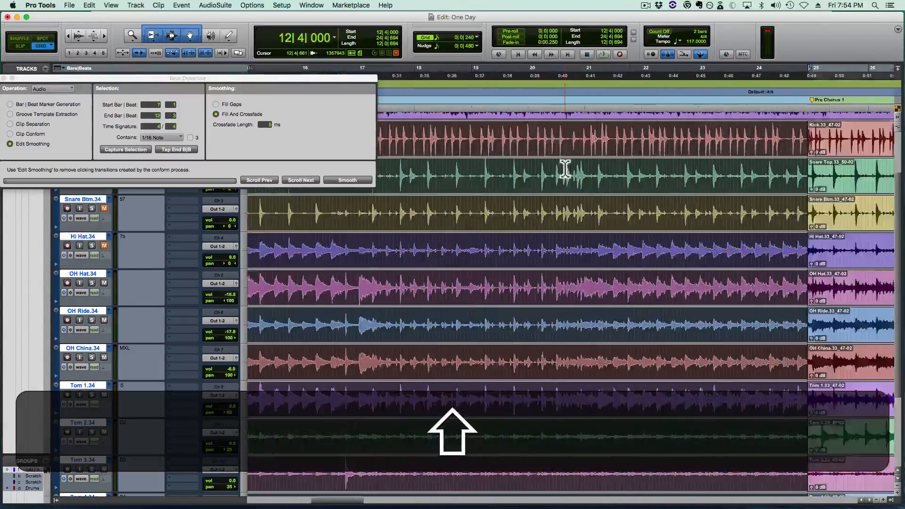
{"action": "scroll", "coordinate": [565, 168], "scroll_direction": "left", "scroll_amount": 2}
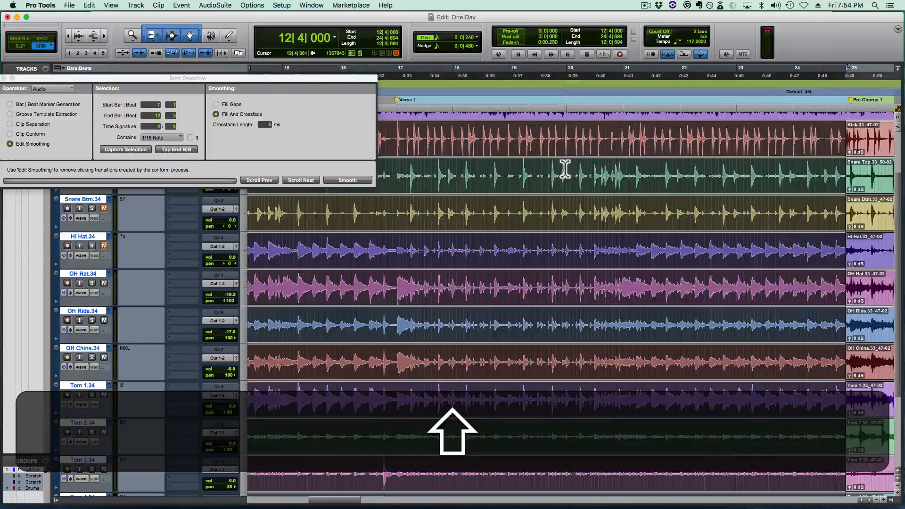
{"action": "scroll", "coordinate": [566, 169], "scroll_direction": "left", "scroll_amount": 2}
{"action": "key", "text": "alt+shift+f"}
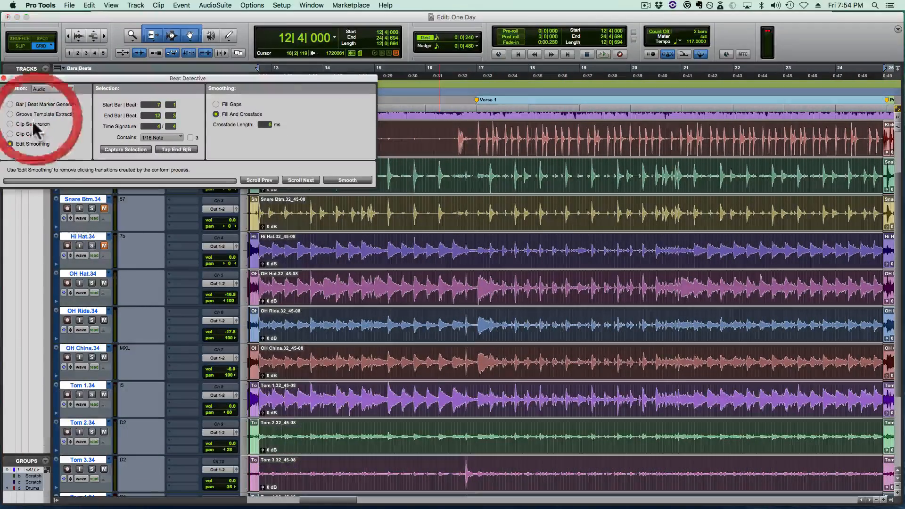
{"action": "left_click", "coordinate": [33, 124]}
{"action": "left_click", "coordinate": [114, 149]}
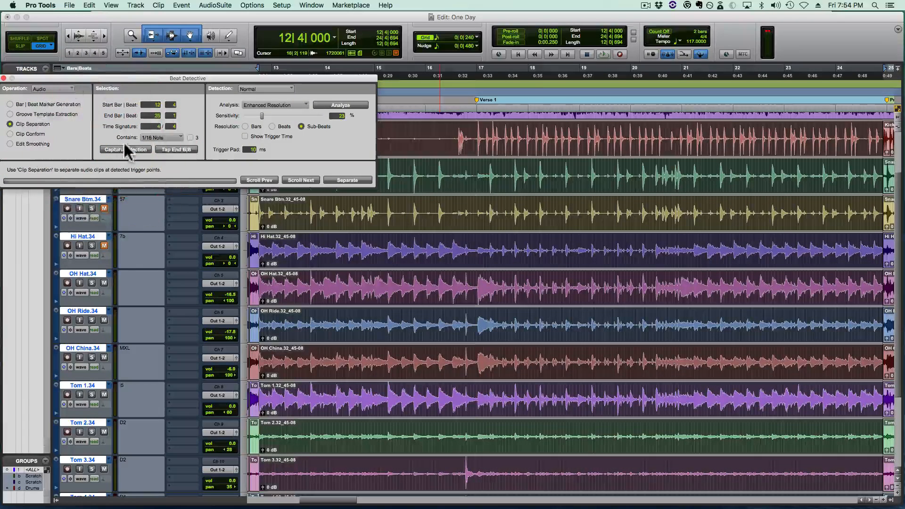
{"action": "left_click", "coordinate": [121, 149]}
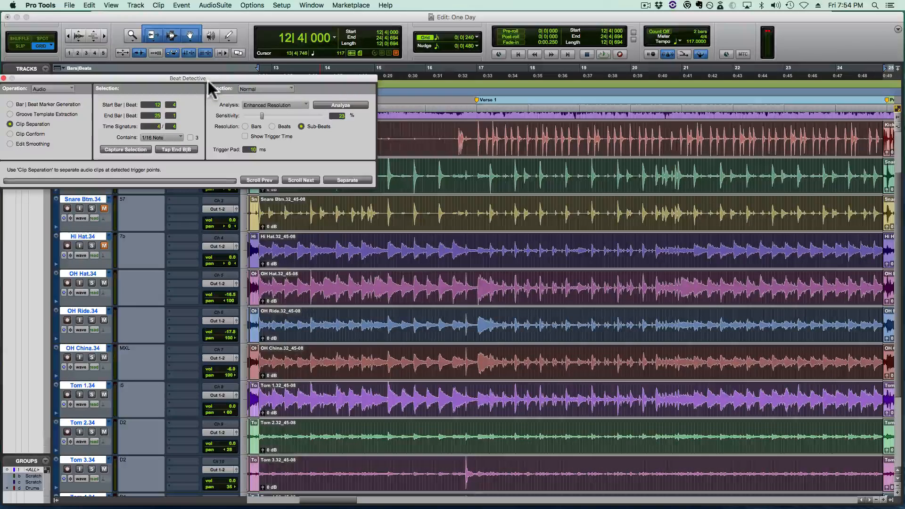
{"action": "left_click", "coordinate": [324, 105]}
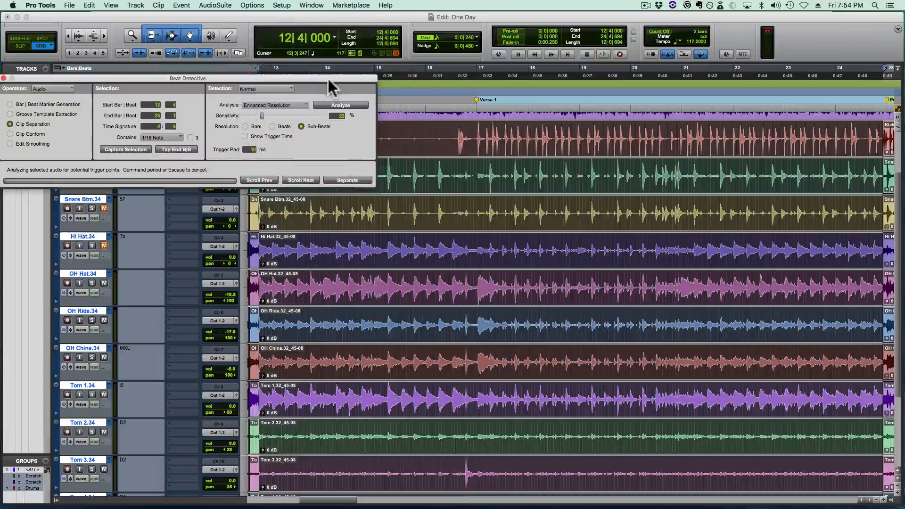
- Review the detected sub-beat triggers around the start of Verse 1 and separate the selected drum clips at them
{"action": "left_click_drag", "start_coordinate": [329, 78], "coordinate": [337, 18]}
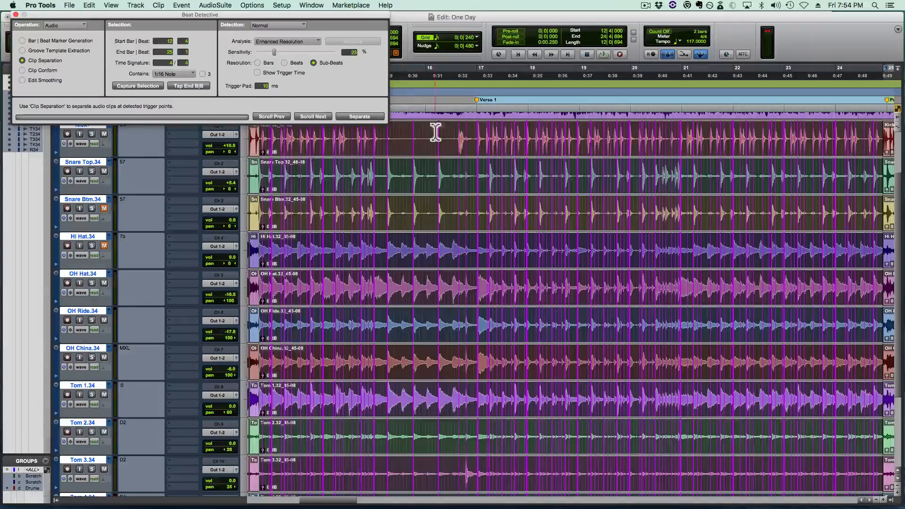
{"action": "key", "text": "t"}
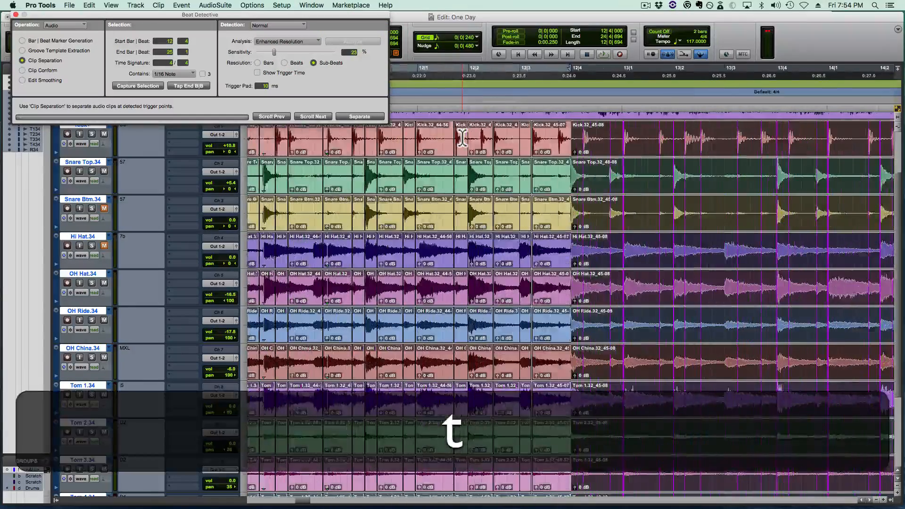
{"action": "key", "text": "shift+t"}
{"action": "scroll", "coordinate": [462, 138], "scroll_direction": "right", "scroll_amount": 10}
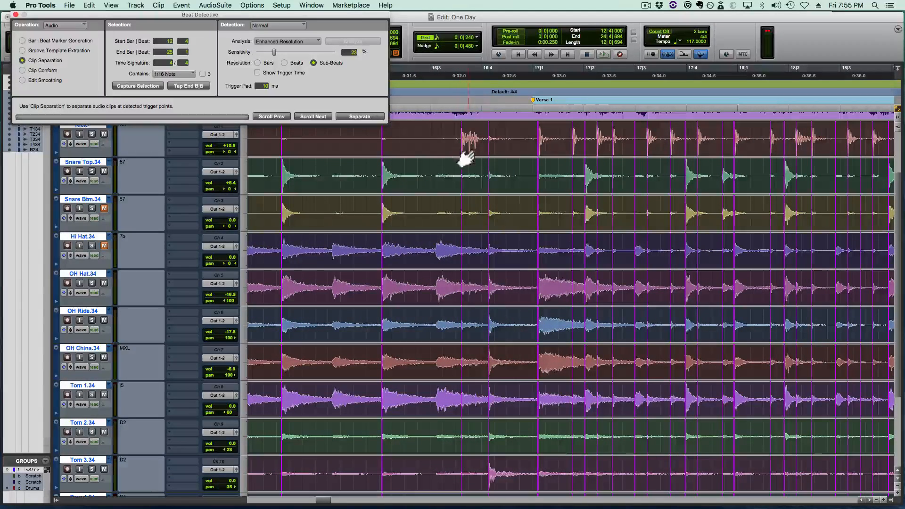
{"action": "key", "text": "alt"}
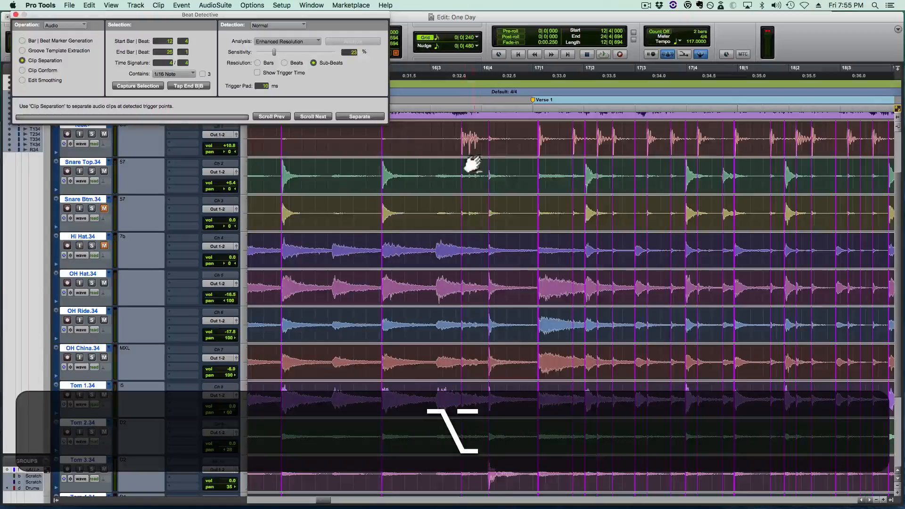
{"action": "key", "text": "alt+f"}
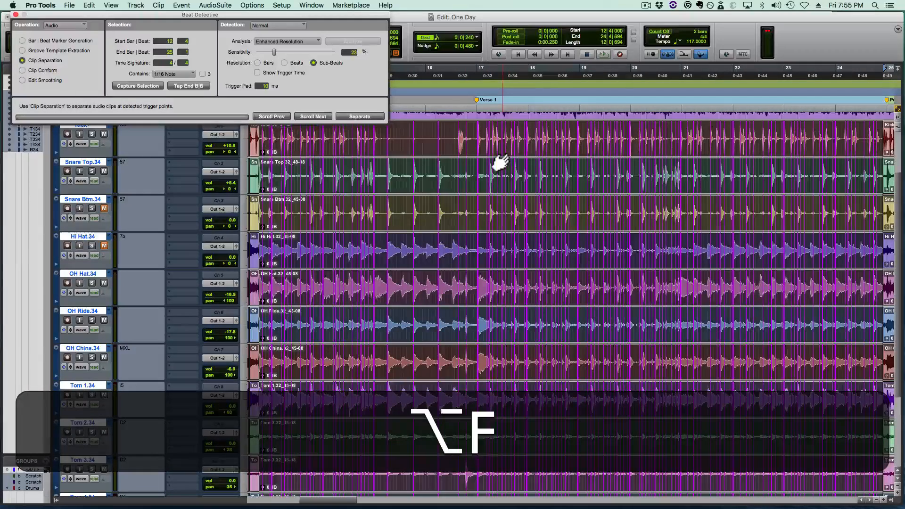
{"action": "left_click", "coordinate": [352, 118]}
- Conform the separated drum clips from 12|4 to 25|1 with Standard Clip Conform and play them back
{"action": "left_click", "coordinate": [23, 71]}
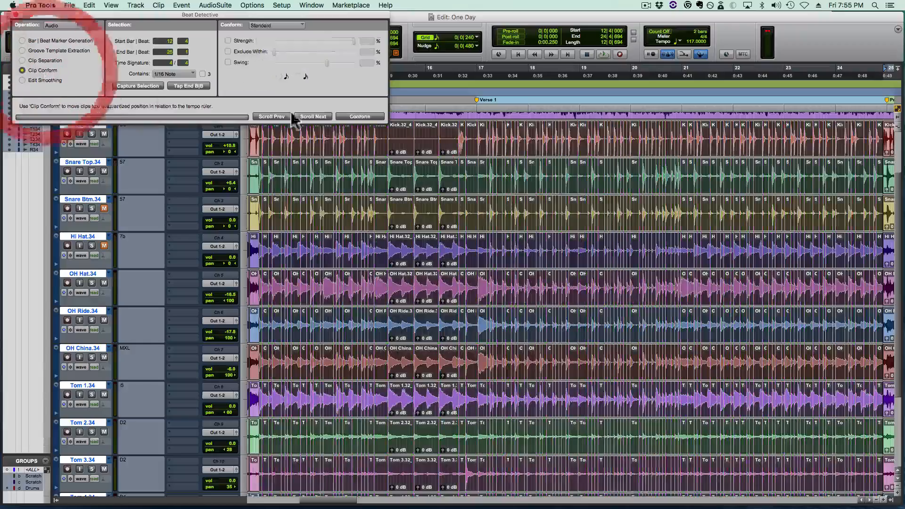
{"action": "left_click", "coordinate": [353, 117]}
{"action": "key", "text": "space"}
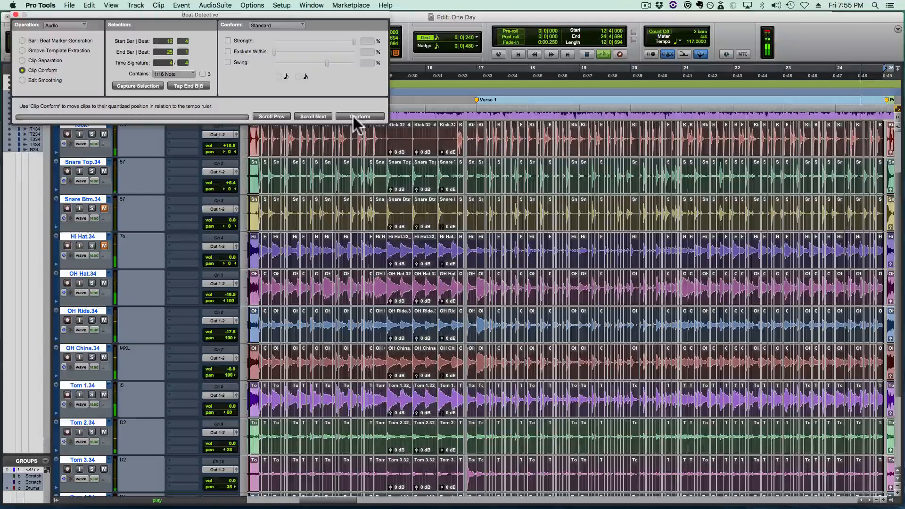
- Smooth the conformed drum edits from 12|4 to 25|1 with Fill And Crossfade and play them back with the click off
{"action": "key", "text": "space"}
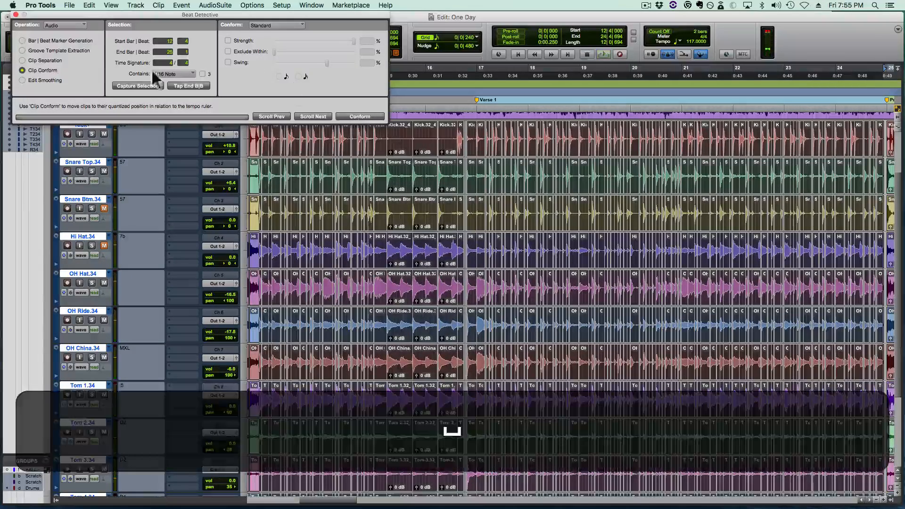
{"action": "left_click", "coordinate": [39, 81]}
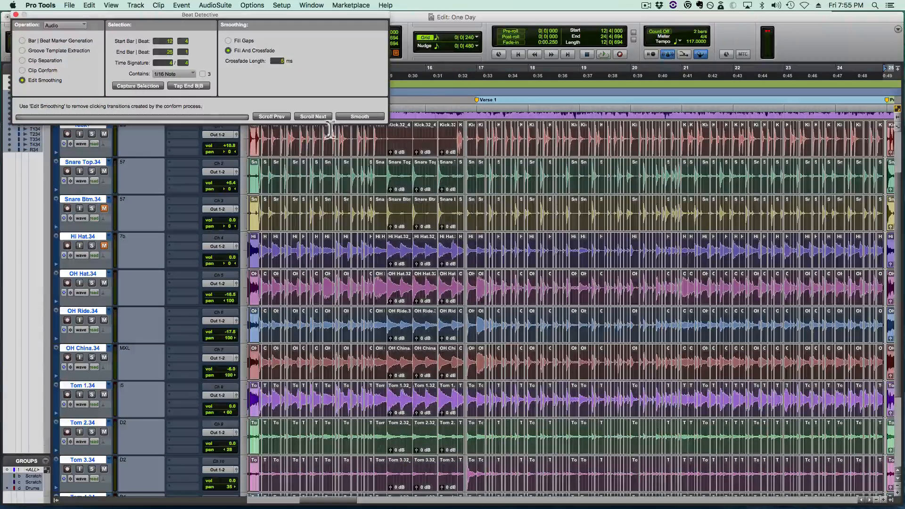
{"action": "left_click", "coordinate": [357, 115]}
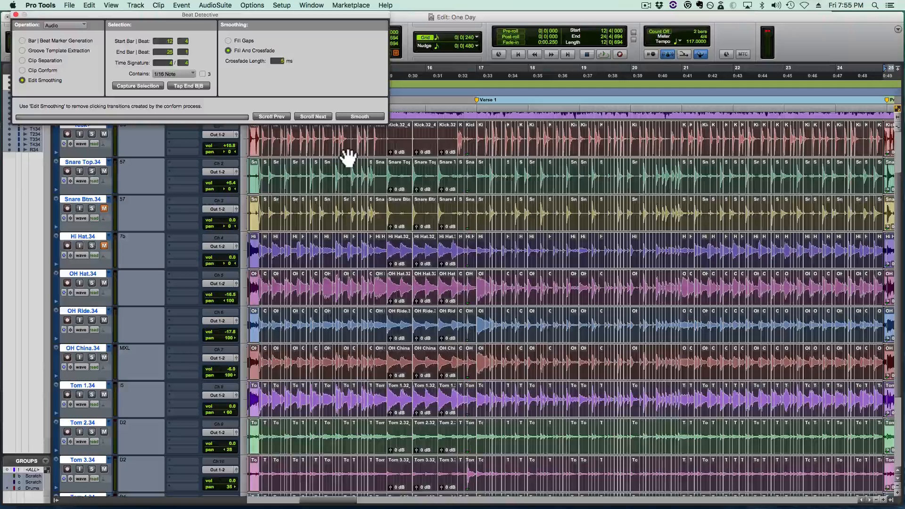
{"action": "key", "text": "space"}
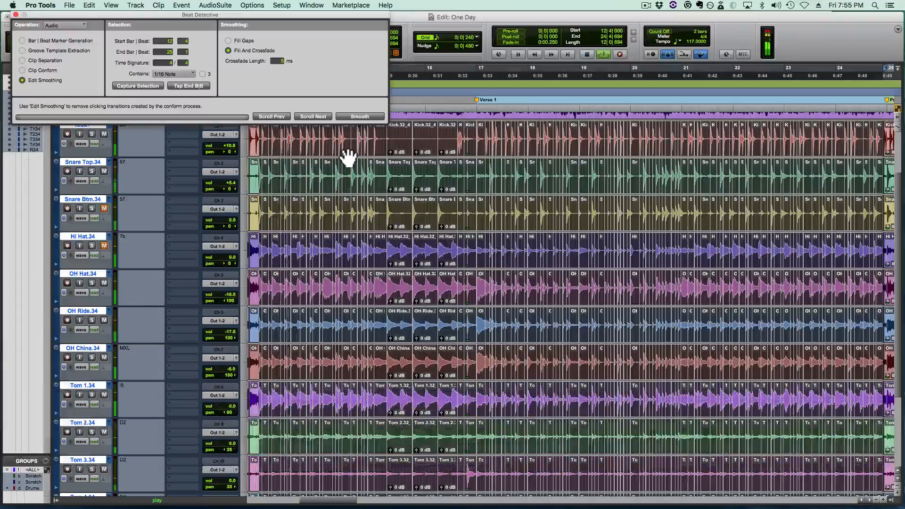
{"action": "key", "text": "7"}
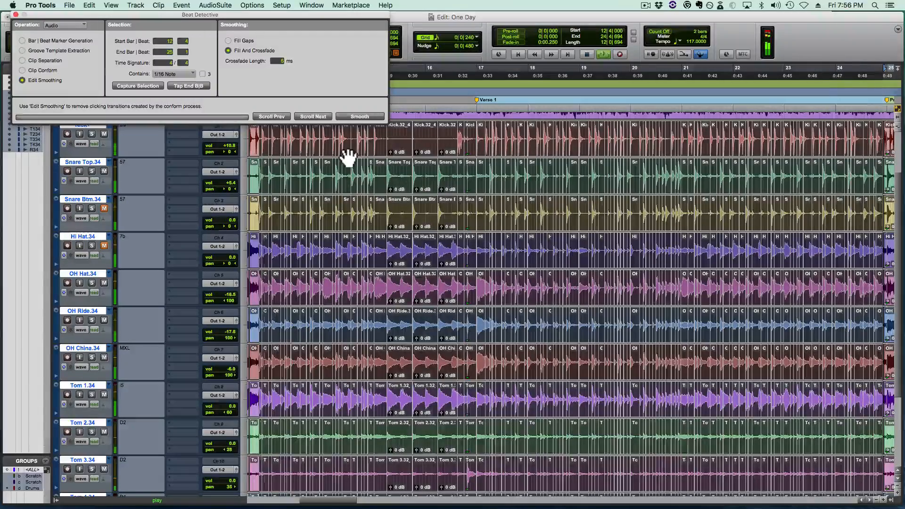
- Pull the drum edit at 12|4|000 slightly earlier, ahead of the snare hit, and crossfade it on all drum tracks
{"action": "key", "text": "space"}
{"action": "key", "text": "t"}
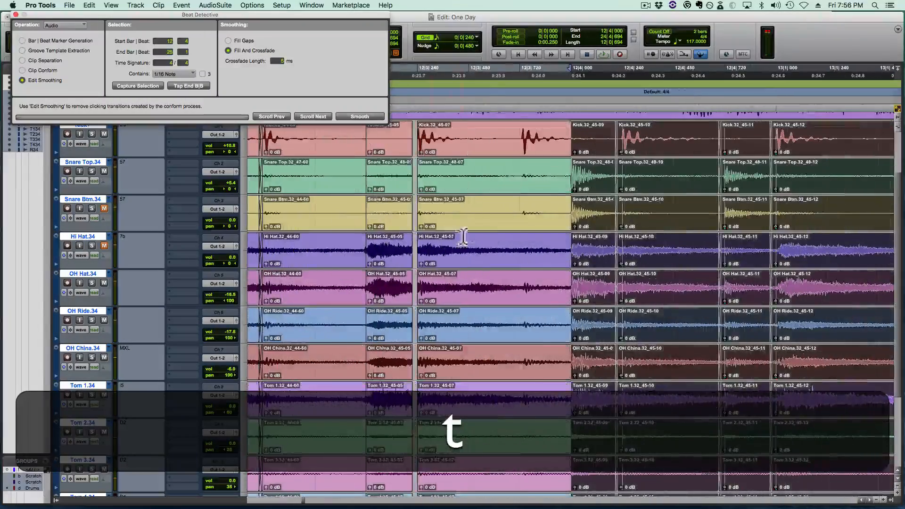
{"action": "key", "text": "shift+t"}
{"action": "key", "text": "shift+t"}
{"action": "key", "text": "shift+t"}
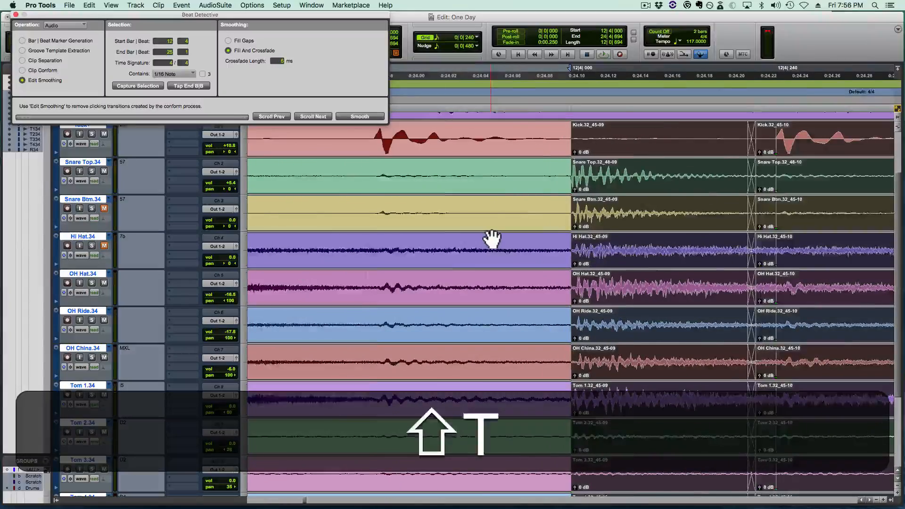
{"action": "scroll", "coordinate": [492, 239], "scroll_direction": "right", "scroll_amount": 3}
{"action": "mouse_move", "coordinate": [498, 286]}
{"action": "left_mouse_down"}
{"action": "mouse_move", "coordinate": [424, 285]}
{"action": "mouse_move", "coordinate": [486, 278]}
{"action": "left_mouse_up"}
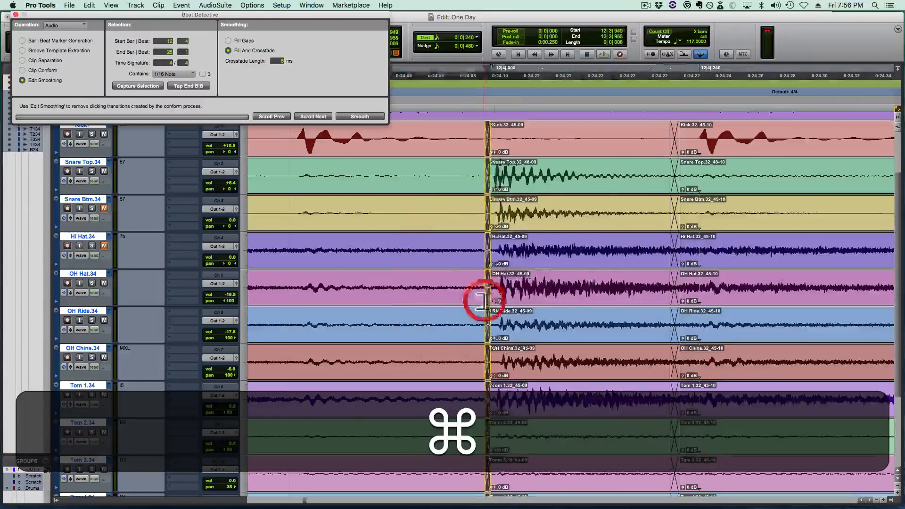
{"action": "scroll", "coordinate": [490, 273], "scroll_direction": "right", "scroll_amount": 8}
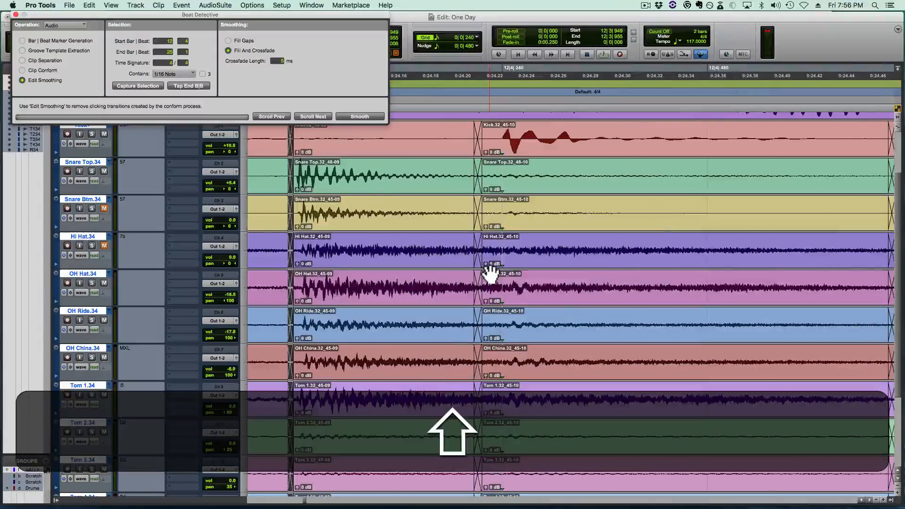
- Trim the drum edit just ahead of the kick hit at 12|3|240 and crossfade it across the drum tracks
{"action": "key", "text": "r"}
{"action": "key", "text": "r"}
{"action": "key", "text": "r"}
{"action": "left_click", "coordinate": [499, 299]}
{"action": "left_click", "coordinate": [499, 283]}
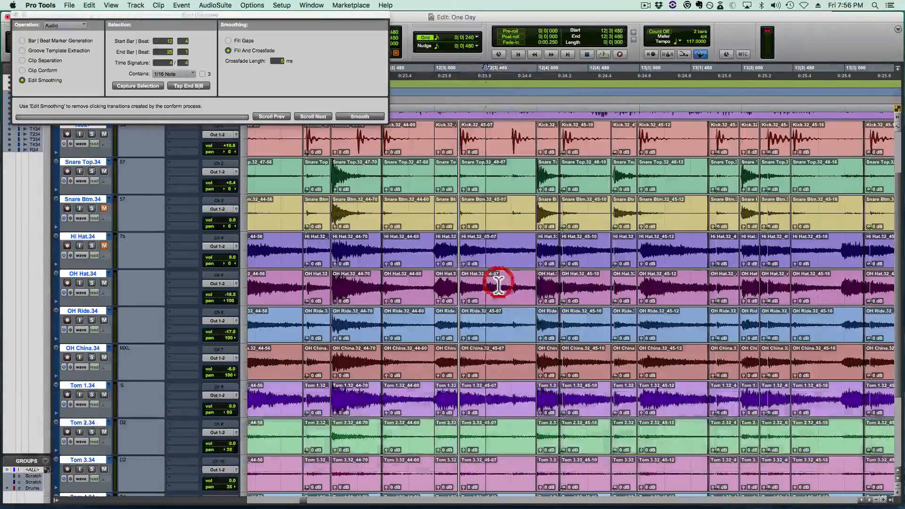
{"action": "key", "text": "t"}
{"action": "key", "text": "t"}
{"action": "key", "text": "t"}
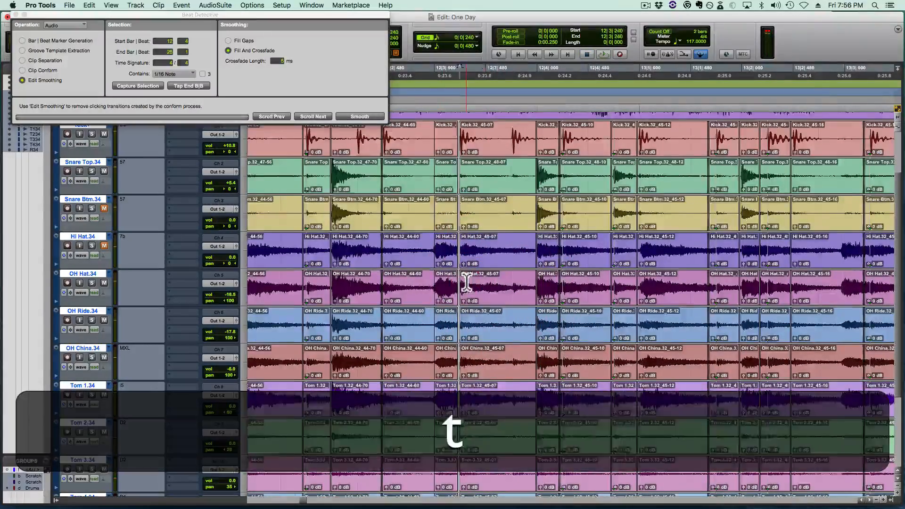
{"action": "key", "text": "super+t"}
{"action": "mouse_move", "coordinate": [551, 288]}
{"action": "left_mouse_down"}
{"action": "mouse_move", "coordinate": [581, 289]}
{"action": "mouse_move", "coordinate": [544, 300]}
{"action": "left_mouse_up"}
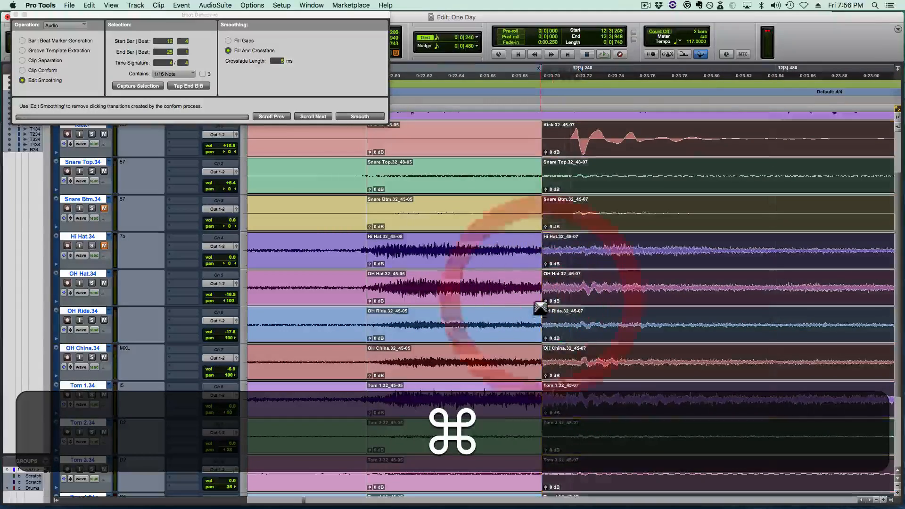
{"action": "left_click", "coordinate": [539, 301]}
- Crossfade the drum edit just before the hi-hat hit at 12|3|000 on all drum tracks
{"action": "key", "text": "super+r"}
{"action": "key", "text": "r"}
{"action": "key", "text": "t"}
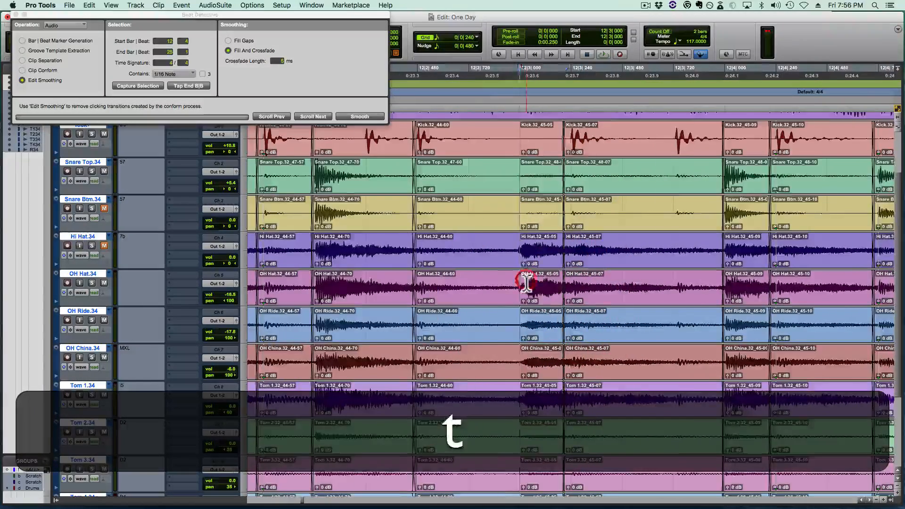
{"action": "key", "text": "super+t"}
{"action": "left_click", "coordinate": [542, 289]}
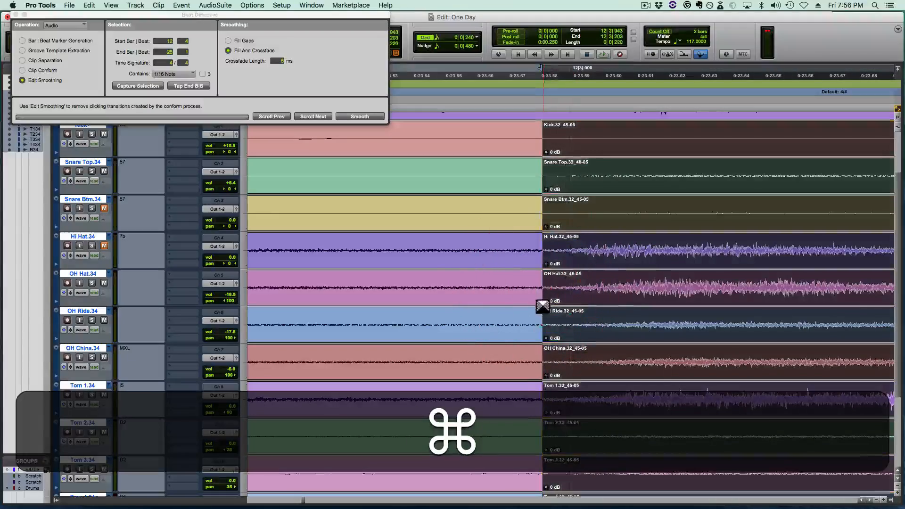
{"action": "left_click", "coordinate": [539, 301]}
{"action": "key", "text": "r"}
- Crossfade the drum edit ahead of the kick hit near 13|2|240 and play the drums back from 12|4
{"action": "key", "text": "shift+space"}
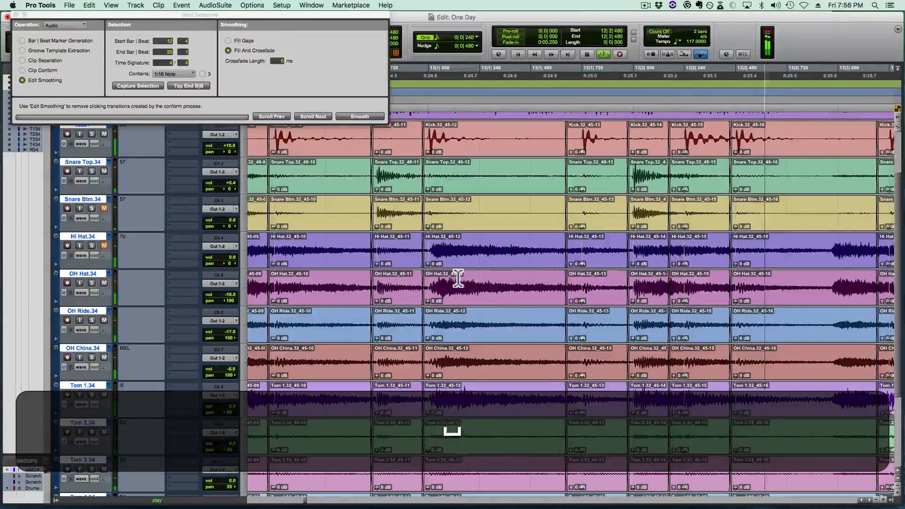
{"action": "key", "text": "shift"}
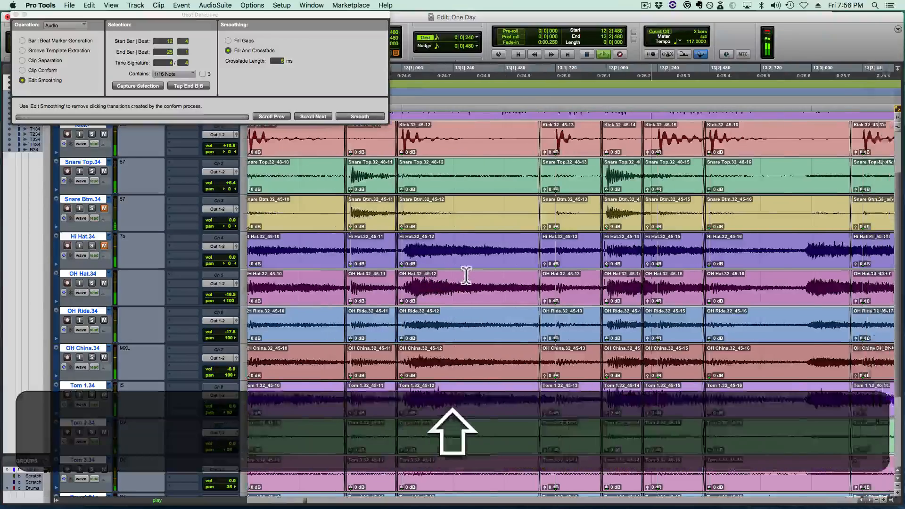
{"action": "left_click", "coordinate": [368, 282], "text": "shift"}
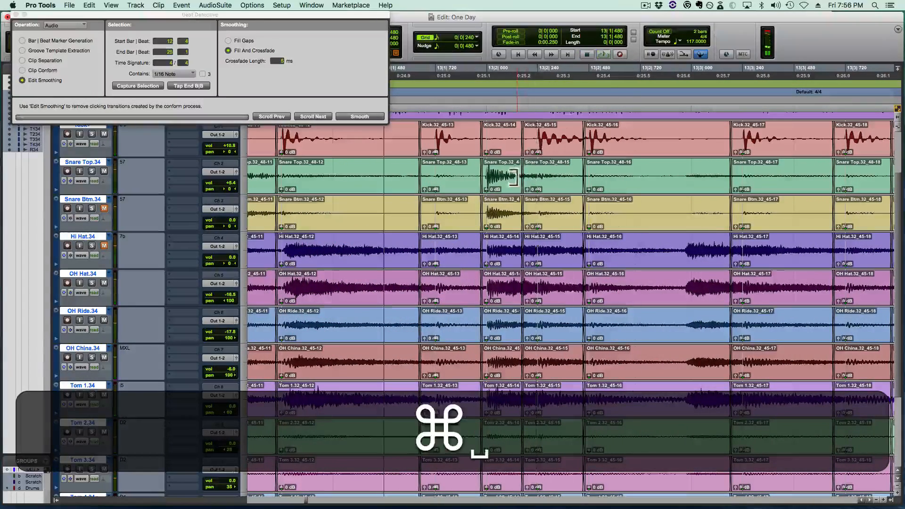
{"action": "left_click_drag", "start_coordinate": [514, 177], "coordinate": [539, 179]}
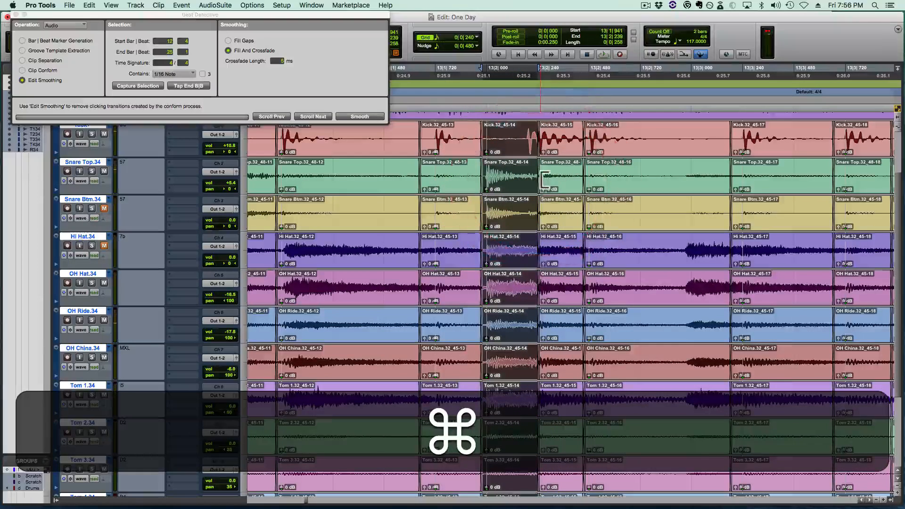
{"action": "left_click", "coordinate": [538, 187], "text": "super"}
{"action": "left_click", "coordinate": [531, 196], "text": "super"}
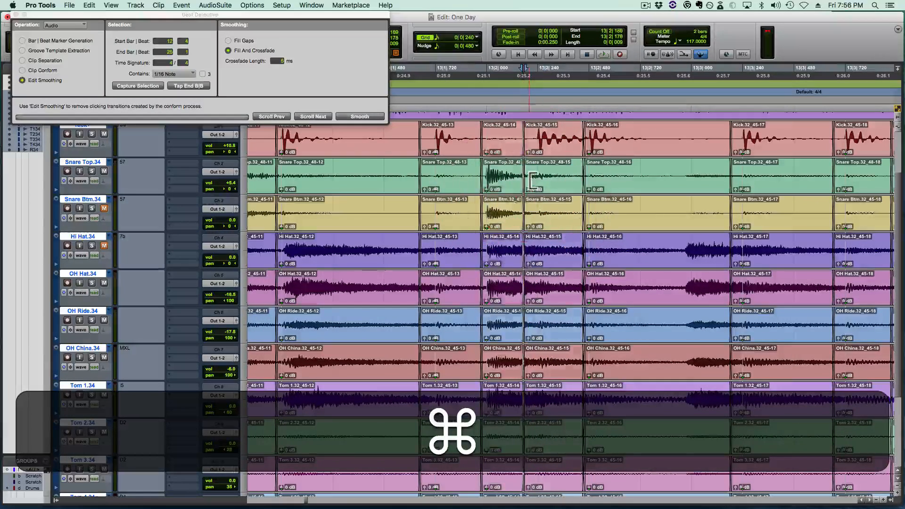
{"action": "key", "text": "super+r"}
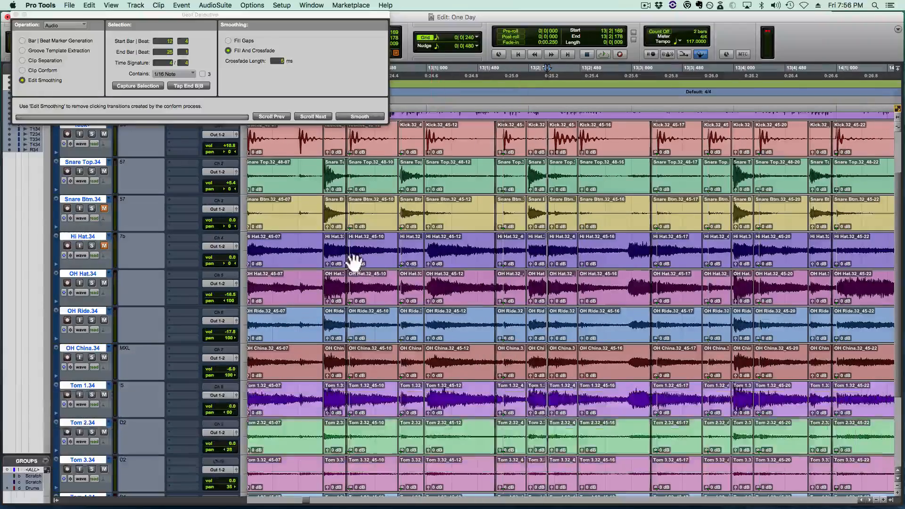
{"action": "left_click", "coordinate": [308, 253]}
{"action": "key", "text": "space"}
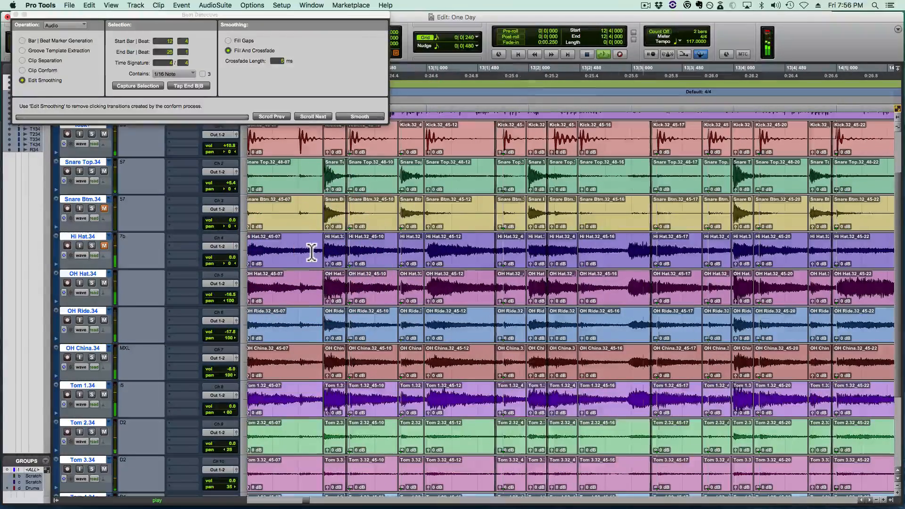
{"action": "key", "text": "shift"}
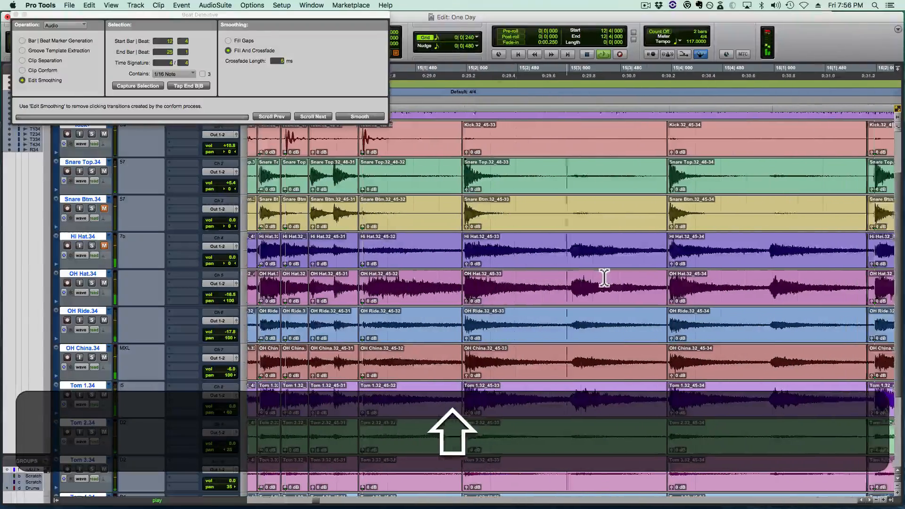
- Separate the drum clips at the hi-hat transient near 15|3, align the hit with the beat and crossfade the edit
{"action": "key", "text": "space"}
{"action": "left_click", "coordinate": [503, 278]}
{"action": "key", "text": "Tab"}
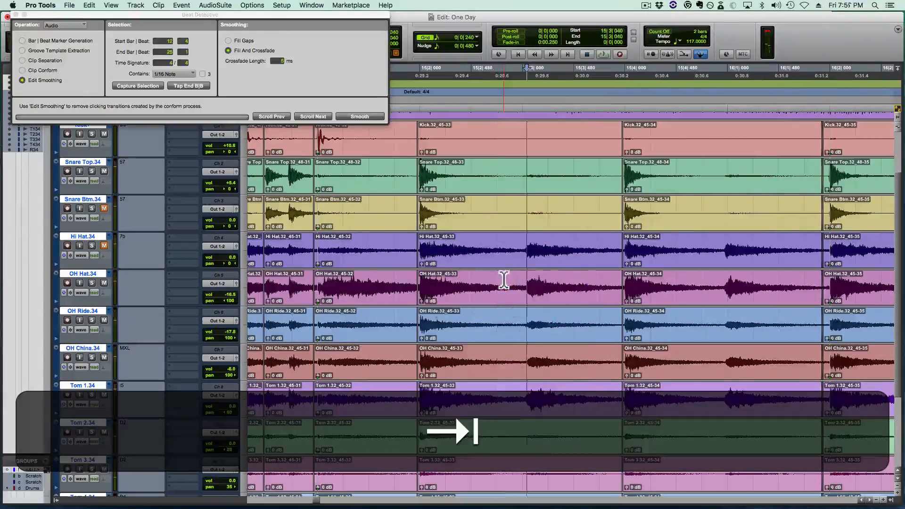
{"action": "key", "text": "b"}
{"action": "left_click_drag", "start_coordinate": [545, 304], "coordinate": [515, 297]}
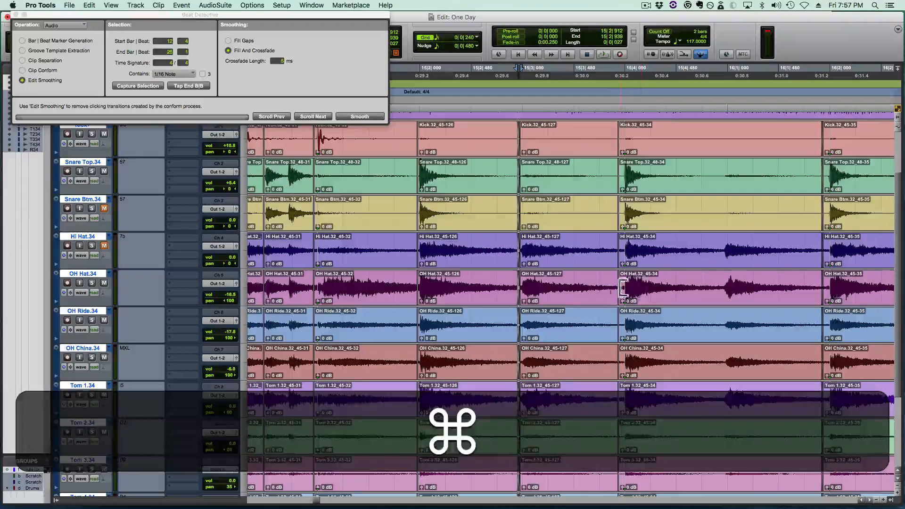
- Play back the drums from 15|1|240 and separate the clips at the hi-hat transient near 16|3
{"action": "left_click", "coordinate": [351, 275]}
{"action": "key", "text": "space"}
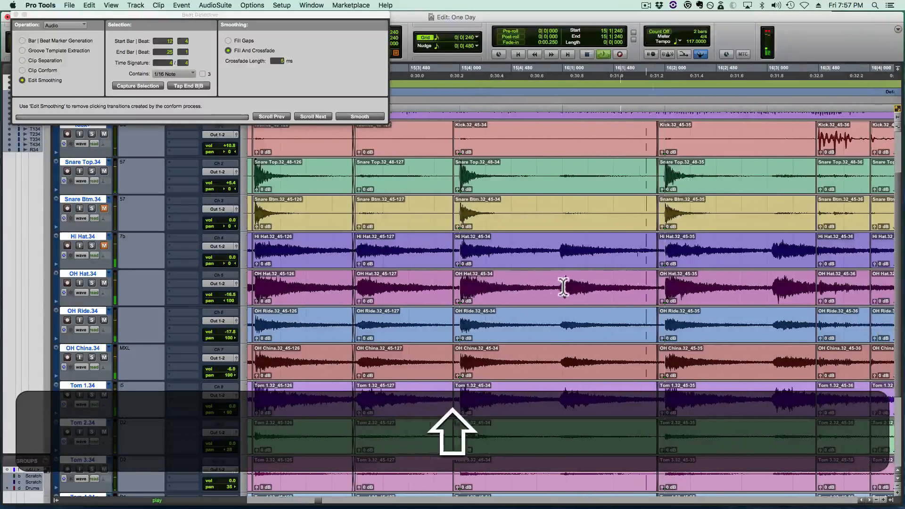
{"action": "key", "text": "space"}
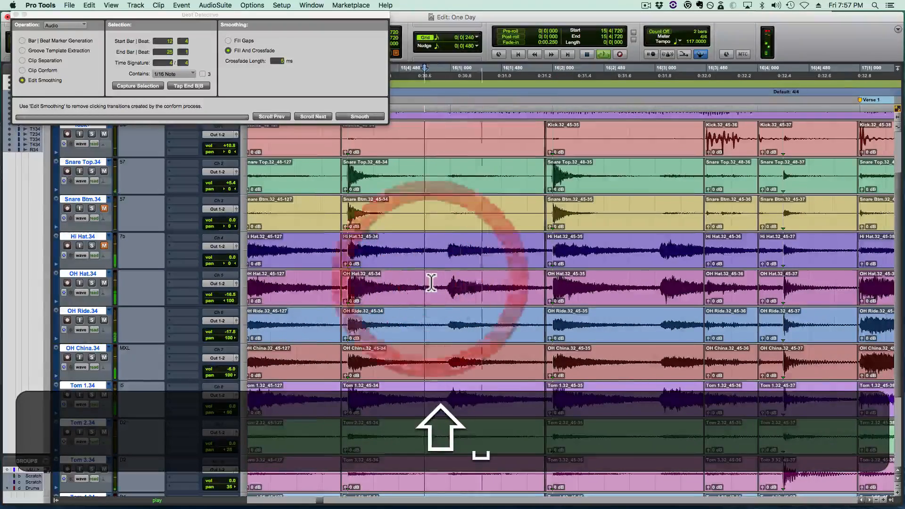
{"action": "scroll", "coordinate": [430, 282], "scroll_direction": "right", "scroll_amount": 3}
{"action": "left_click", "coordinate": [492, 285]}
{"action": "key", "text": "space"}
{"action": "key", "text": "Tab"}
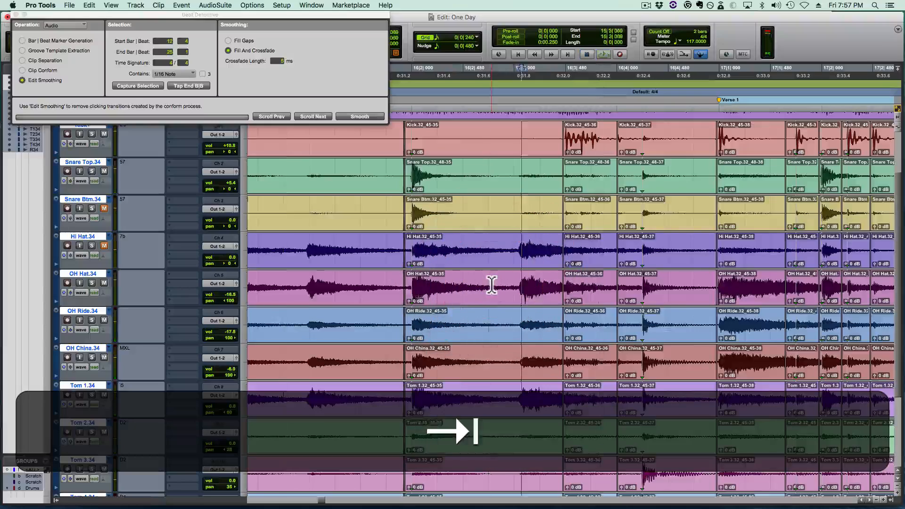
{"action": "left_click", "coordinate": [491, 284]}
{"action": "key", "text": "Tab"}
{"action": "key", "text": "b"}
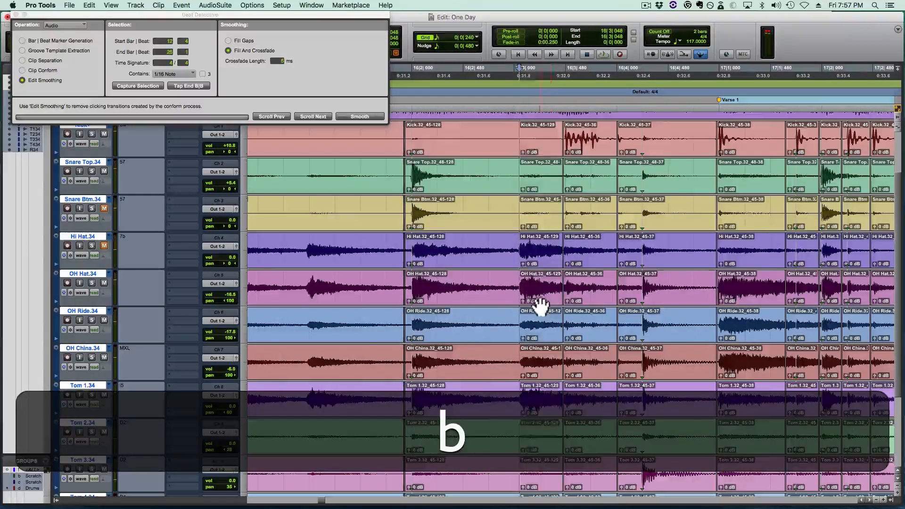
- Trim and crossfade the drum edit just before 16|3|000, then play back the lead-in to Verse 1
{"action": "left_click", "coordinate": [529, 295]}
{"action": "key", "text": "t"}
{"action": "key", "text": "super+t"}
{"action": "left_click", "coordinate": [569, 288]}
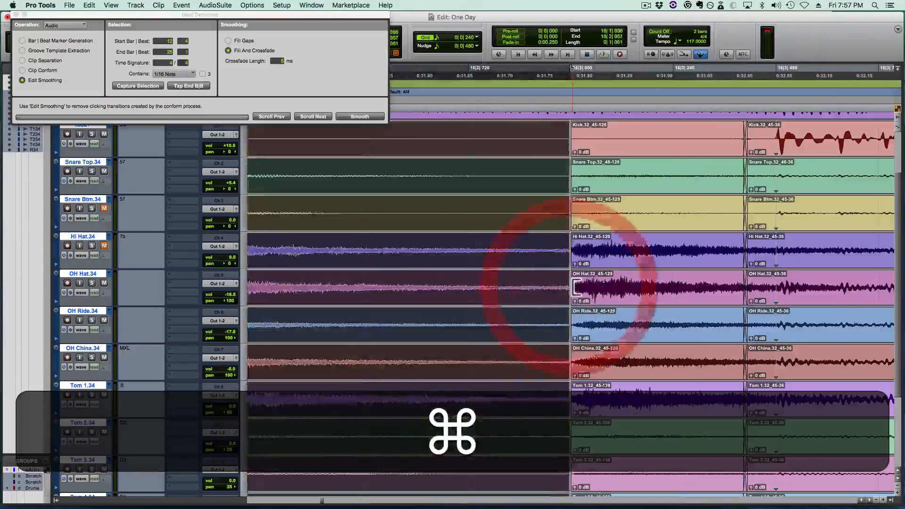
{"action": "left_click_drag", "start_coordinate": [573, 288], "coordinate": [564, 289]}
{"action": "left_click_drag", "start_coordinate": [565, 302], "coordinate": [561, 302]}
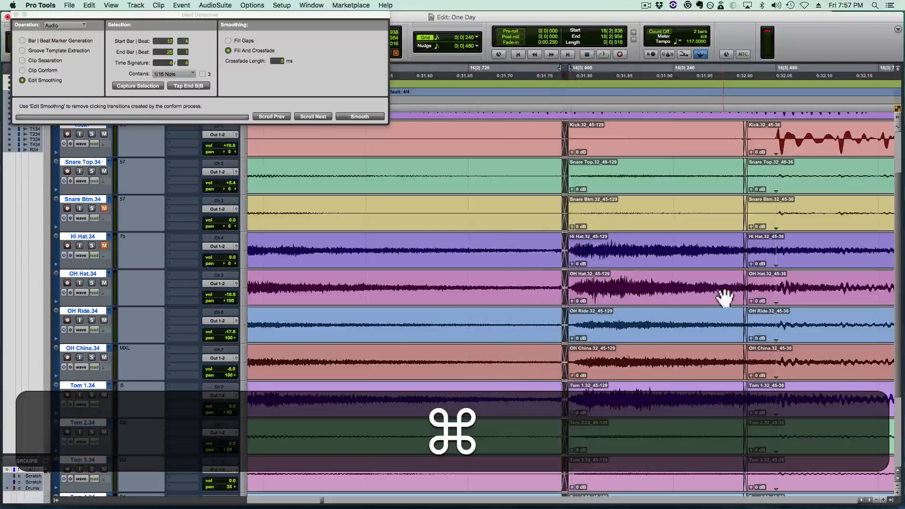
{"action": "key", "text": "r"}
{"action": "key", "text": "r"}
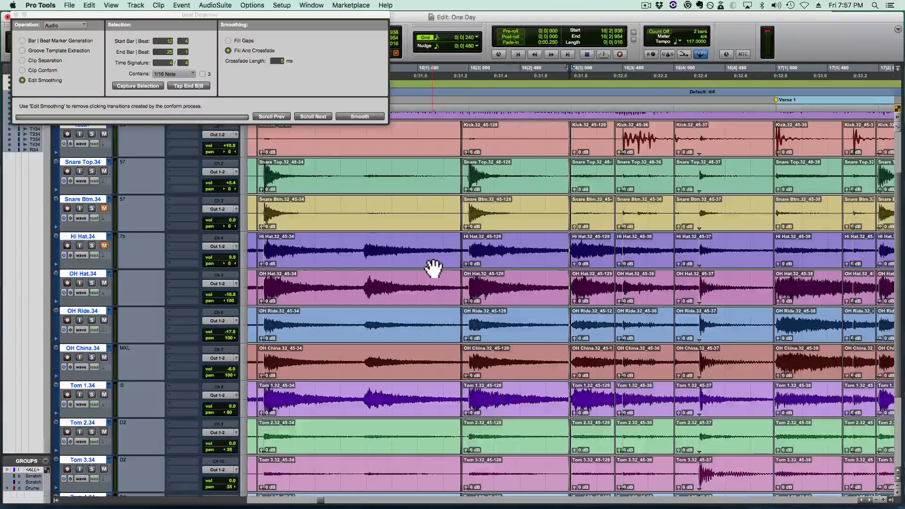
{"action": "key", "text": "r"}
{"action": "left_click", "coordinate": [434, 268]}
{"action": "key", "text": "shift+space"}
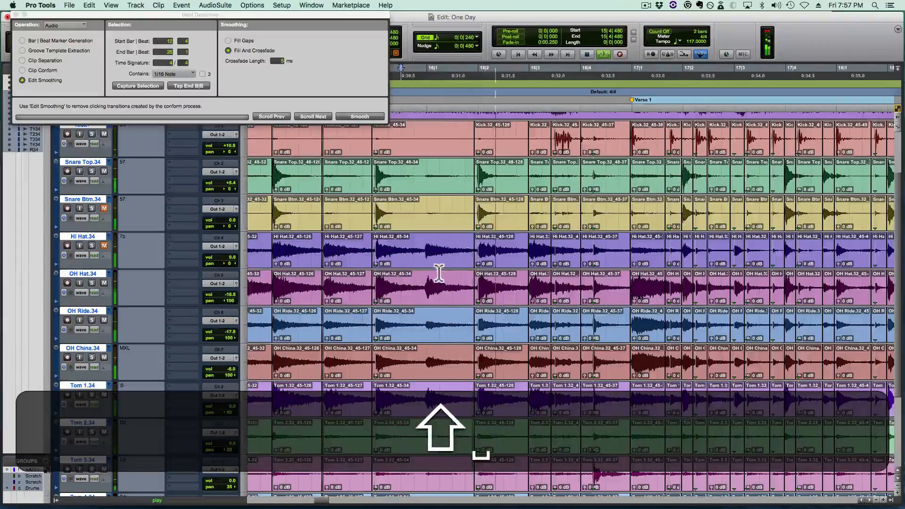
- Try moving the crossfaded drum edit near 16|4|000 later, to about 16|4|147, ahead of the hit at 16|4|240
{"action": "left_click", "coordinate": [552, 284]}
{"action": "key", "text": "t"}
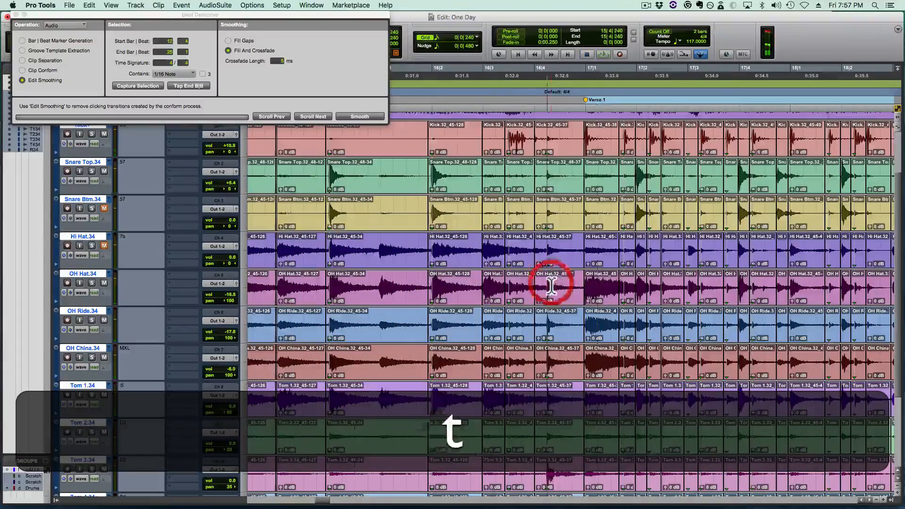
{"action": "key", "text": "t"}
{"action": "key", "text": "t"}
{"action": "key", "text": "super+t"}
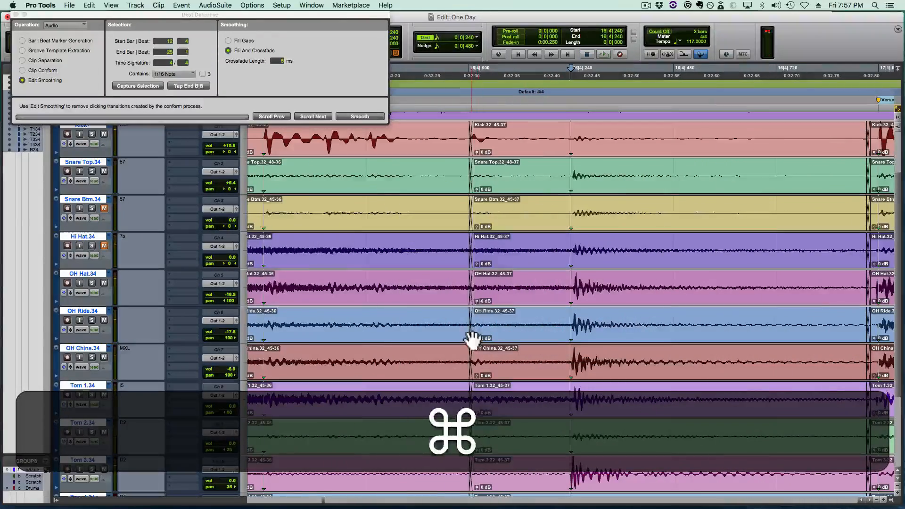
{"action": "left_click_drag", "start_coordinate": [471, 338], "coordinate": [535, 351]}
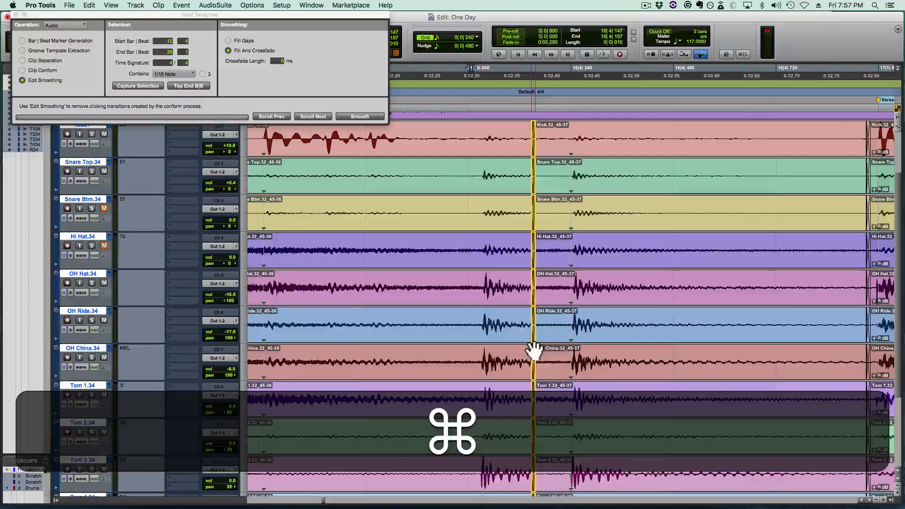
{"action": "left_click", "coordinate": [534, 350]}
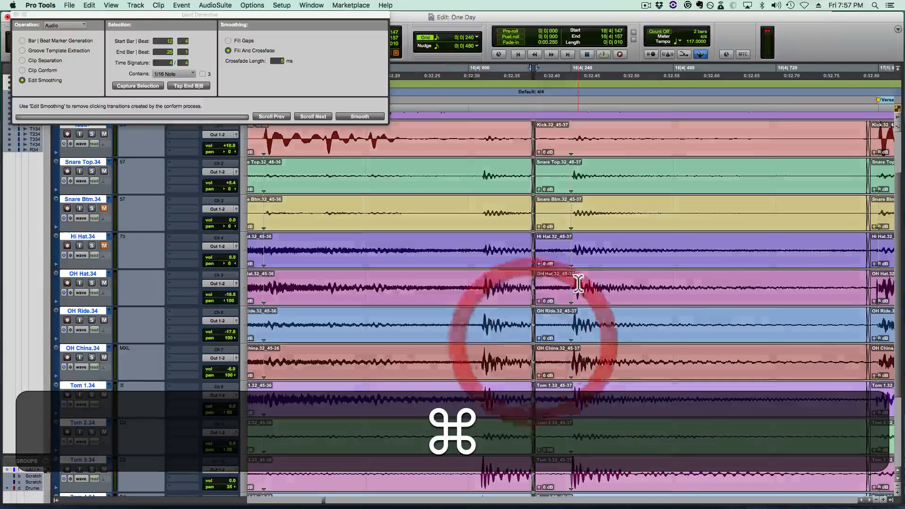
- Examine the doubled drum hits on both sides of the crossfade, selecting the first one from 16|4|028 to 16|4|101
{"action": "left_click", "coordinate": [577, 283]}
{"action": "key", "text": "t"}
{"action": "scroll", "coordinate": [549, 276], "scroll_direction": "left", "scroll_amount": 5}
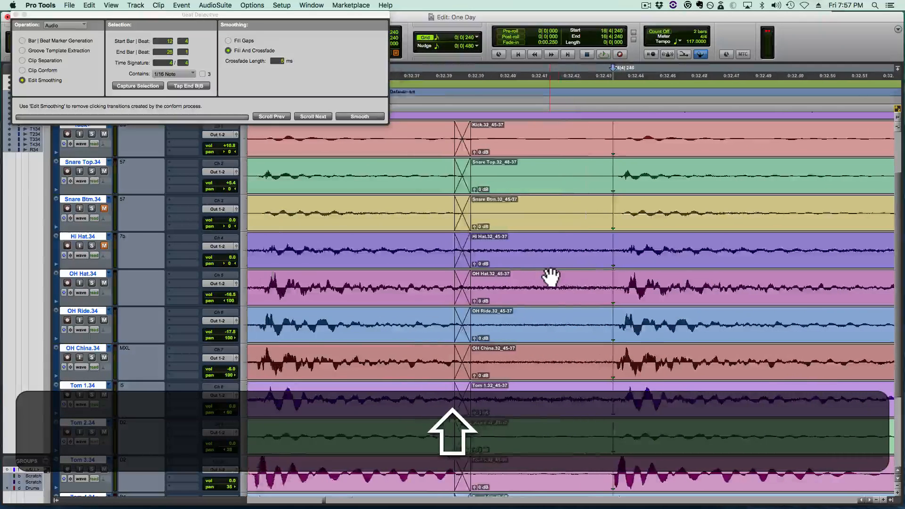
{"action": "left_click_drag", "start_coordinate": [678, 287], "coordinate": [748, 284]}
{"action": "left_click_drag", "start_coordinate": [306, 283], "coordinate": [431, 283]}
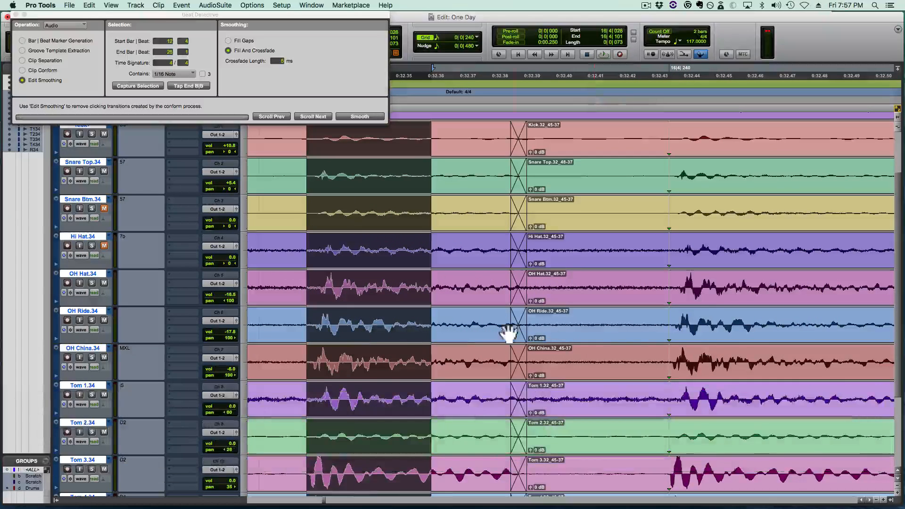
- Move the crossfaded drum edit back ahead of beat 16|4, to about 16|3|922
{"action": "key", "text": "r"}
{"action": "key", "text": "r"}
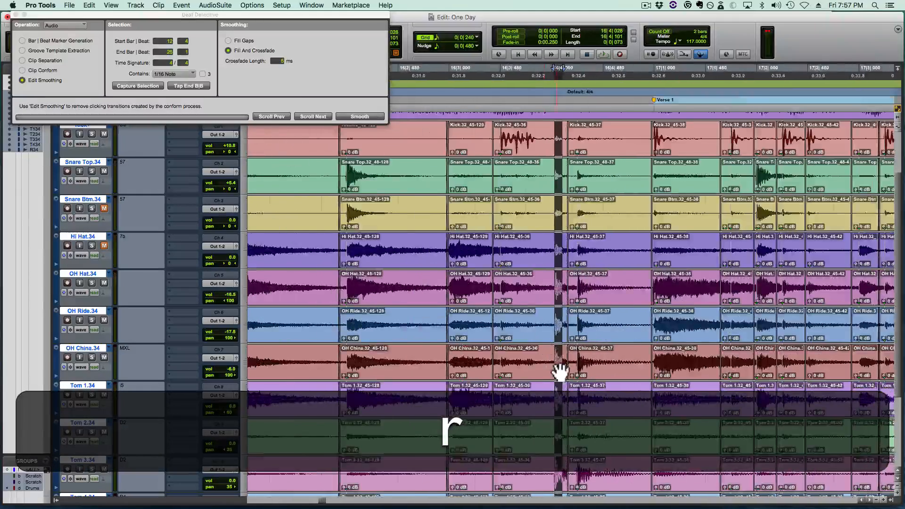
{"action": "key", "text": "super+r"}
{"action": "left_click_drag", "start_coordinate": [569, 381], "coordinate": [549, 383]}
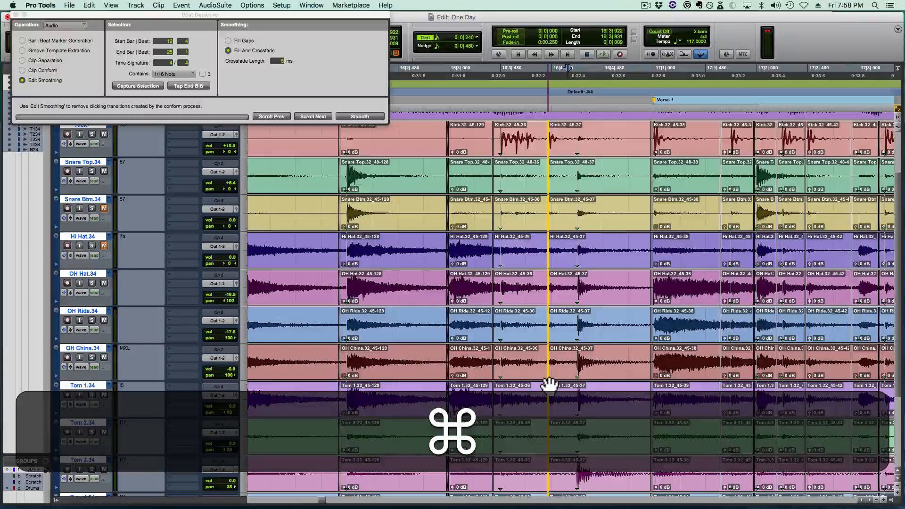
{"action": "left_click_drag", "start_coordinate": [549, 384], "coordinate": [550, 385]}
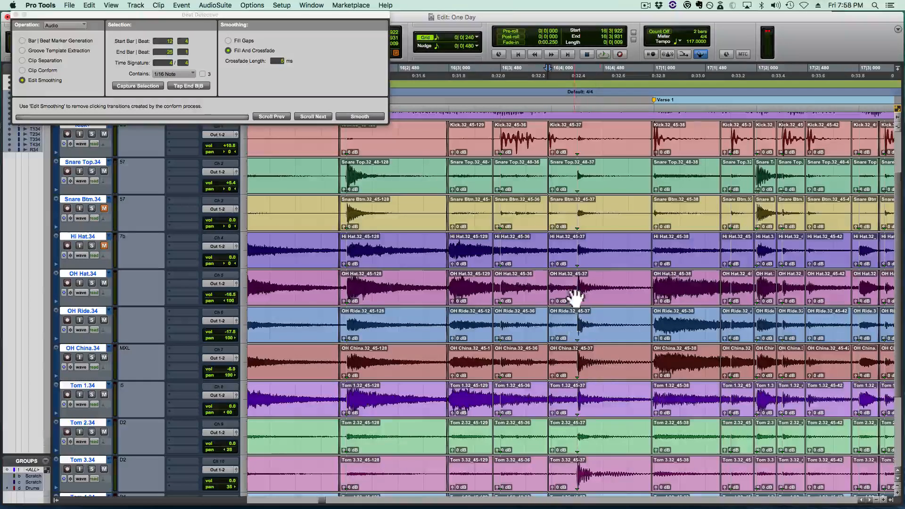
- Shift the crossfaded drum edit just past the small kick hit, so the crossfade ends at about 16|4|013
{"action": "left_click", "coordinate": [554, 290]}
{"action": "key", "text": "t"}
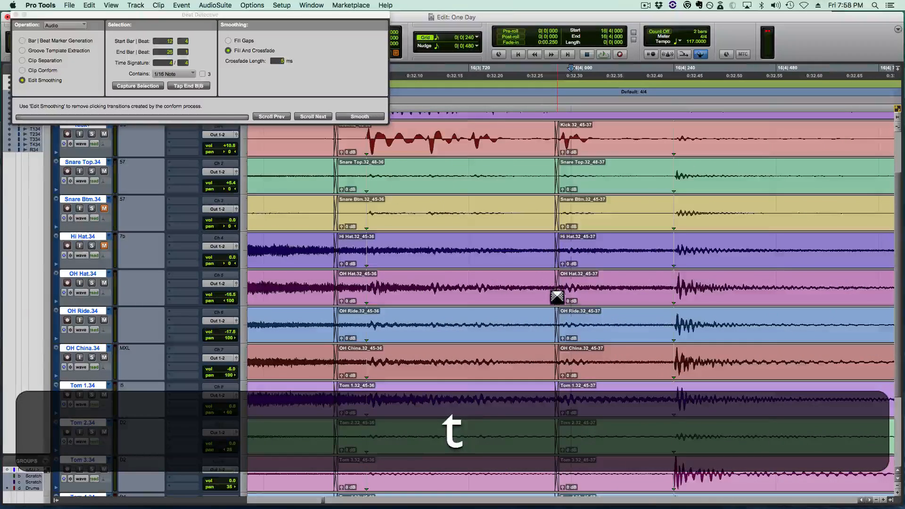
{"action": "key", "text": "super+t"}
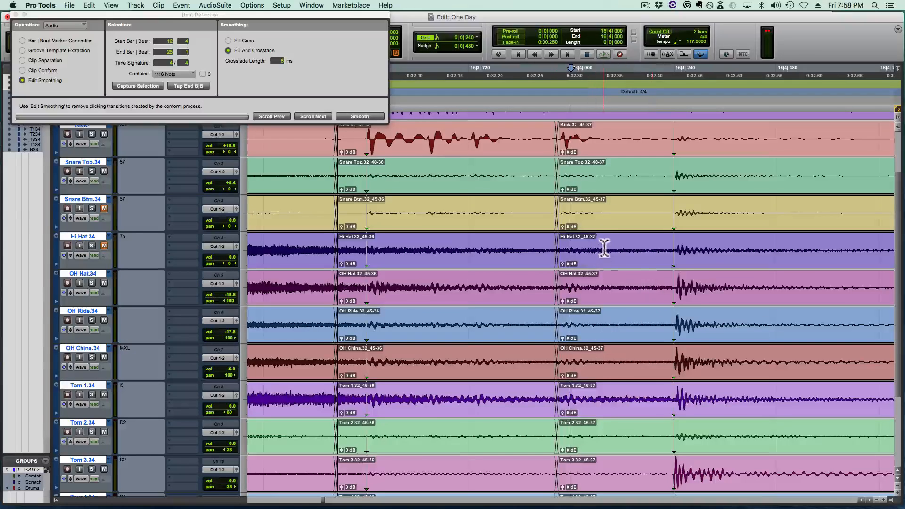
{"action": "scroll", "coordinate": [592, 234], "scroll_direction": "right", "scroll_amount": 1}
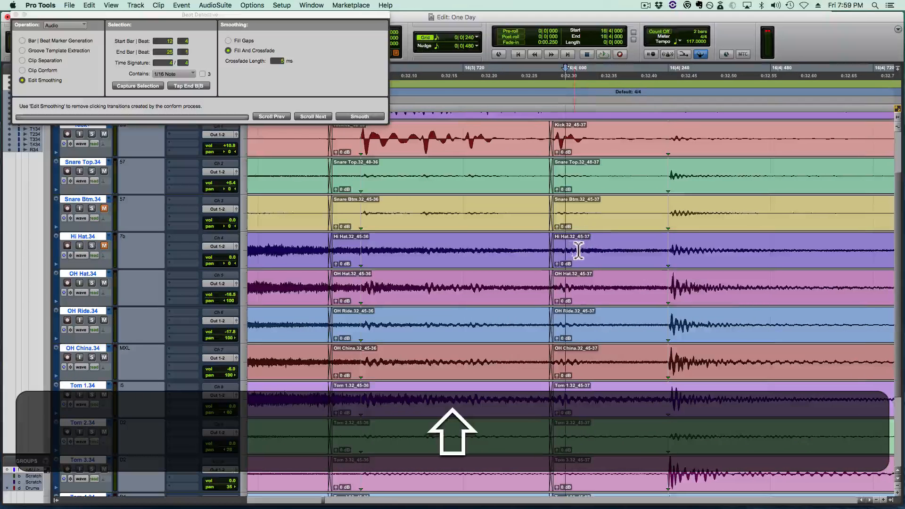
{"action": "left_click", "coordinate": [556, 259], "text": "super"}
{"action": "left_click_drag", "start_coordinate": [557, 259], "coordinate": [583, 278]}
{"action": "key", "text": "super+r"}
{"action": "key", "text": "r"}
{"action": "key", "text": "r"}
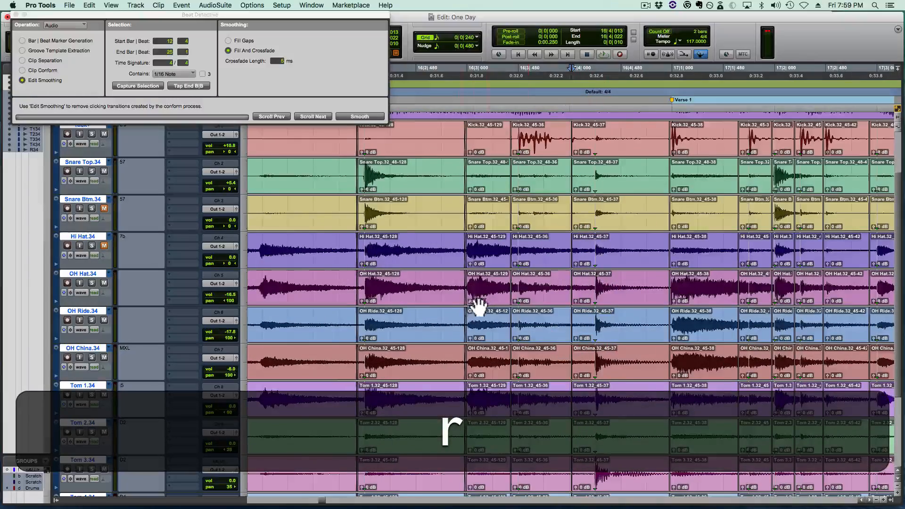
- Play back the drums from 15|2|720 into Verse 1 to check the edit around 16|4
{"action": "left_click", "coordinate": [294, 282]}
{"action": "key", "text": "space"}
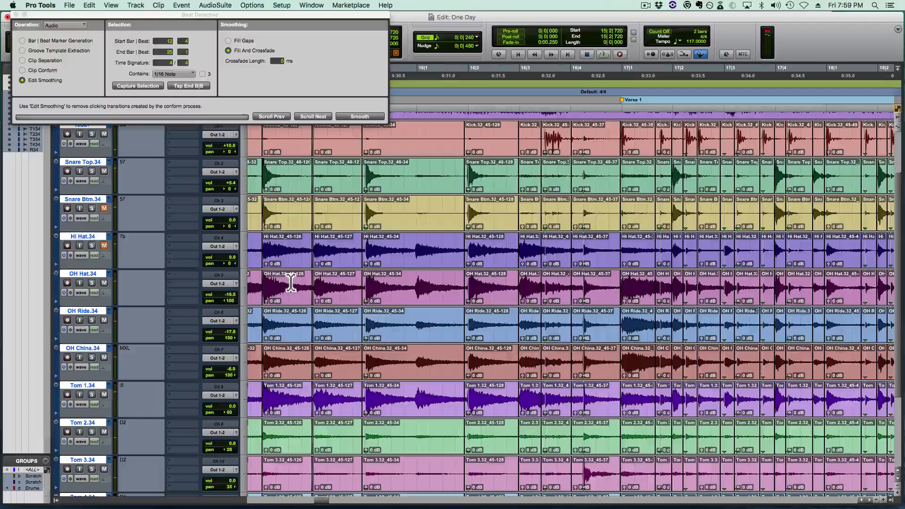
{"action": "key", "text": "space"}
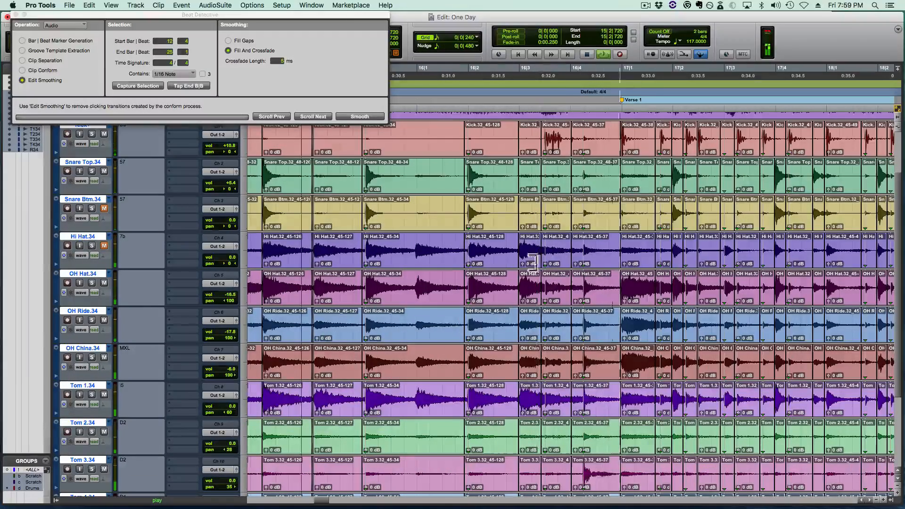
{"action": "key", "text": "space"}
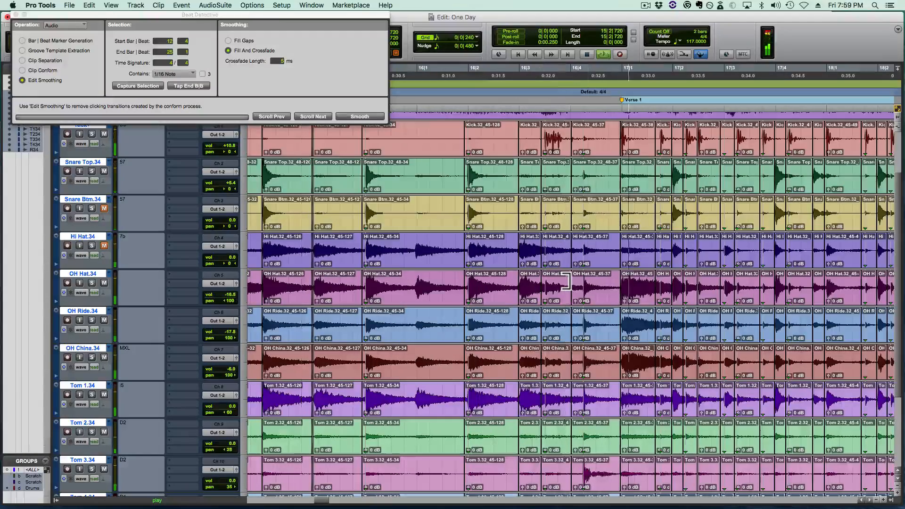
- Extend the drum clips ending near 16|4|000 over the following ones up to Verse 1 and play back from 16|1|480
{"action": "left_click", "coordinate": [581, 283]}
{"action": "key", "text": "t"}
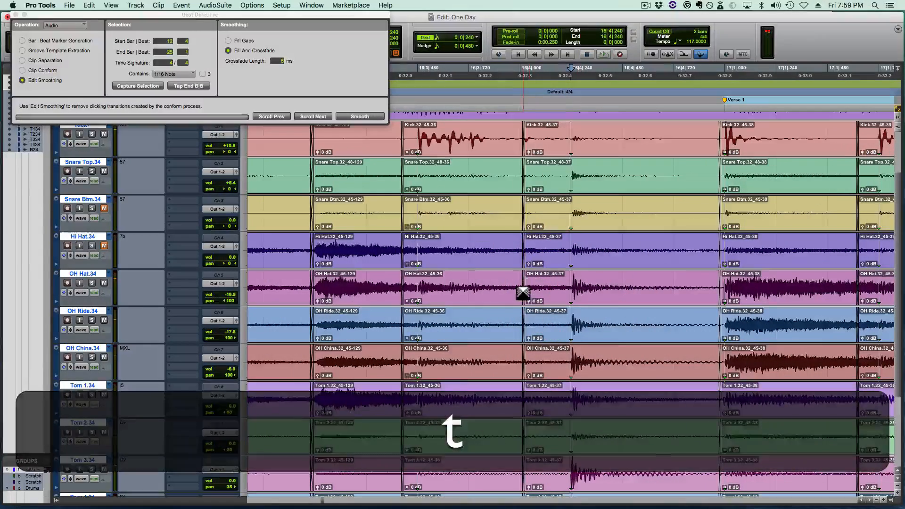
{"action": "left_click_drag", "start_coordinate": [522, 290], "coordinate": [718, 289]}
{"action": "key", "text": "super+r"}
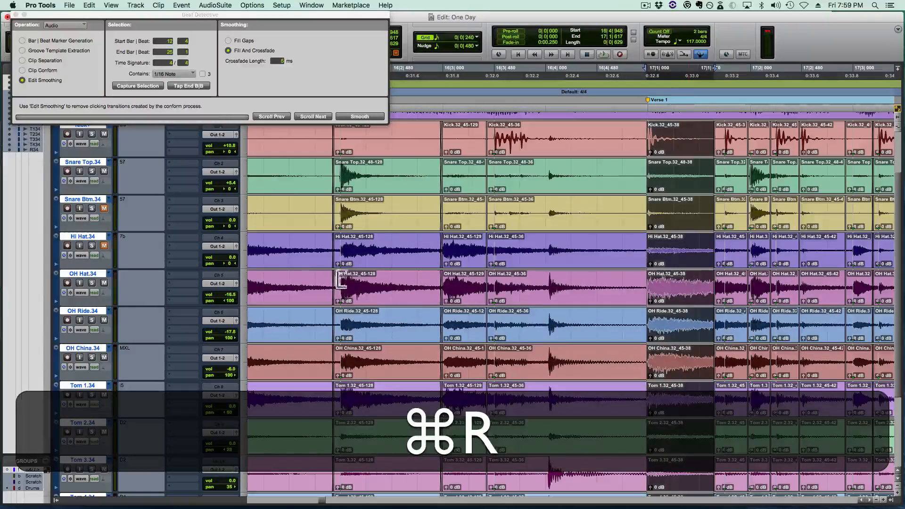
{"action": "left_click", "coordinate": [294, 280]}
{"action": "key", "text": "space"}
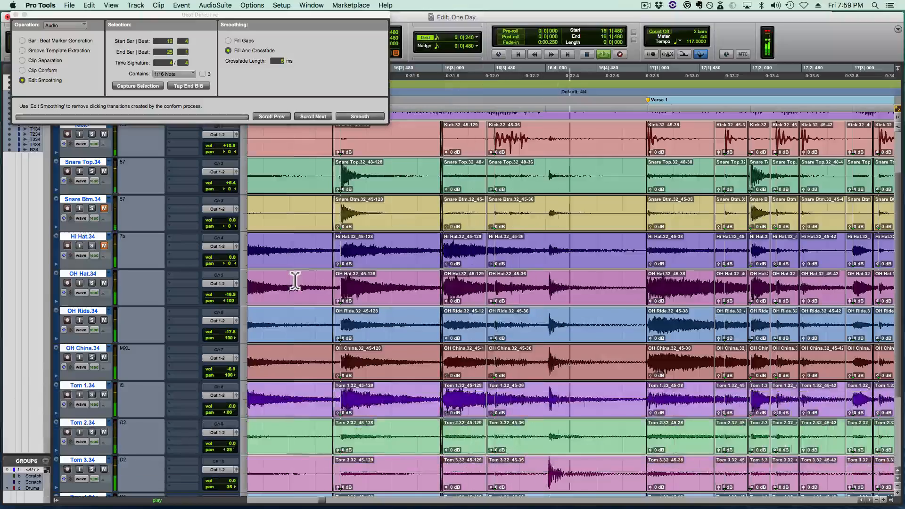
{"action": "key", "text": "space"}
- Separate the drum clips at the tom hit near 16|4|024 and align that hit with beat 16|4
{"action": "left_click", "coordinate": [540, 285]}
{"action": "key", "text": "t"}
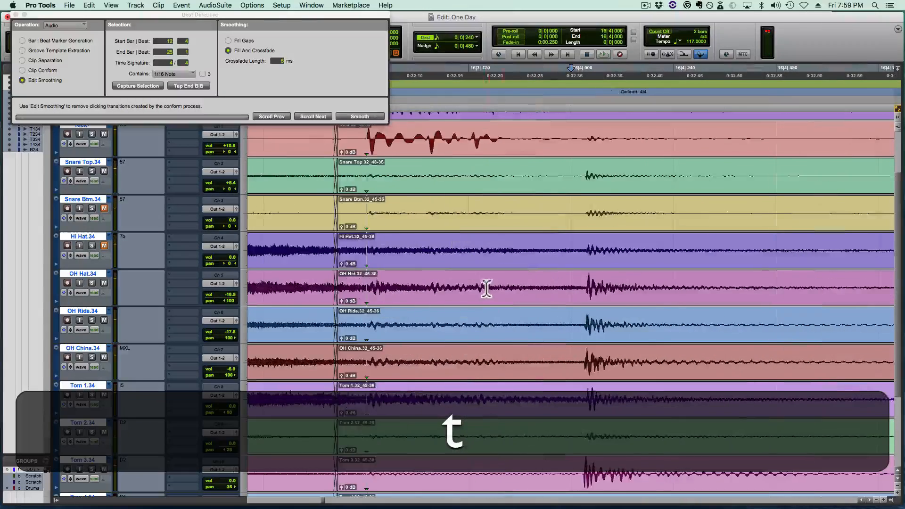
{"action": "left_click", "coordinate": [479, 286]}
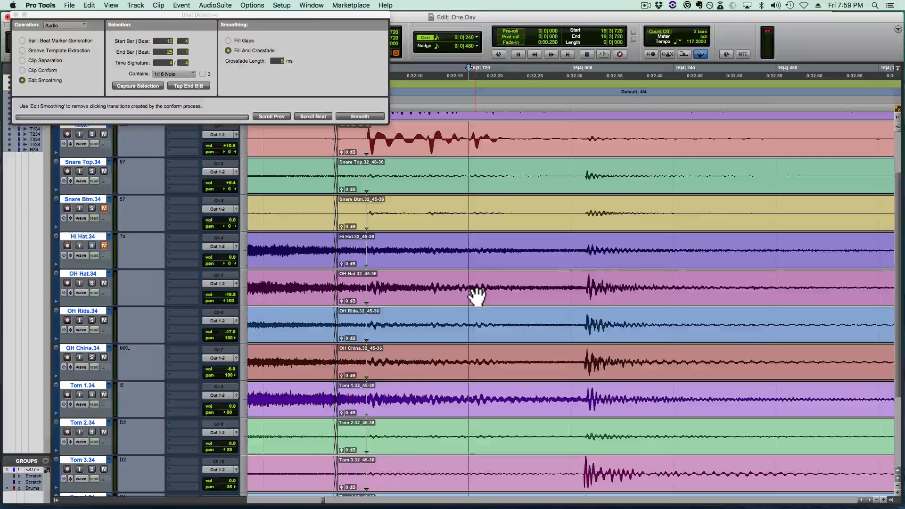
{"action": "key", "text": "Tab"}
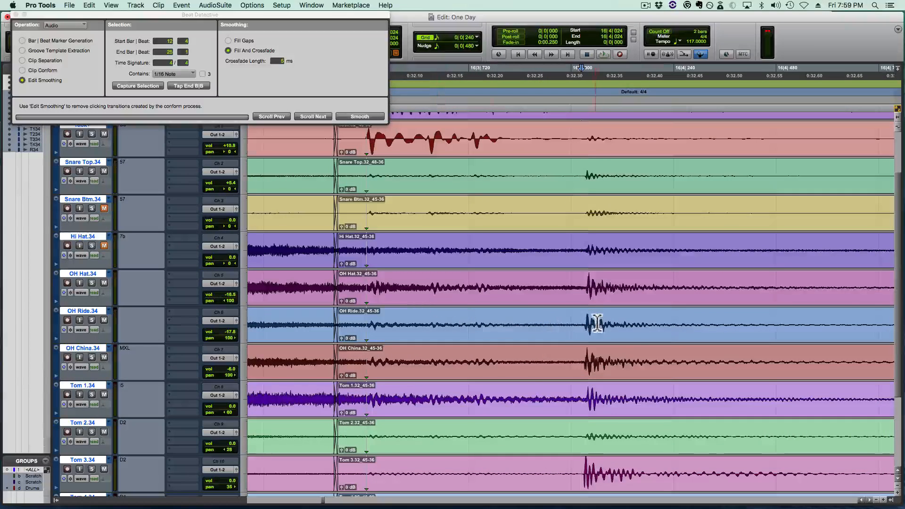
{"action": "key", "text": "b"}
{"action": "left_click_drag", "start_coordinate": [613, 337], "coordinate": [561, 325]}
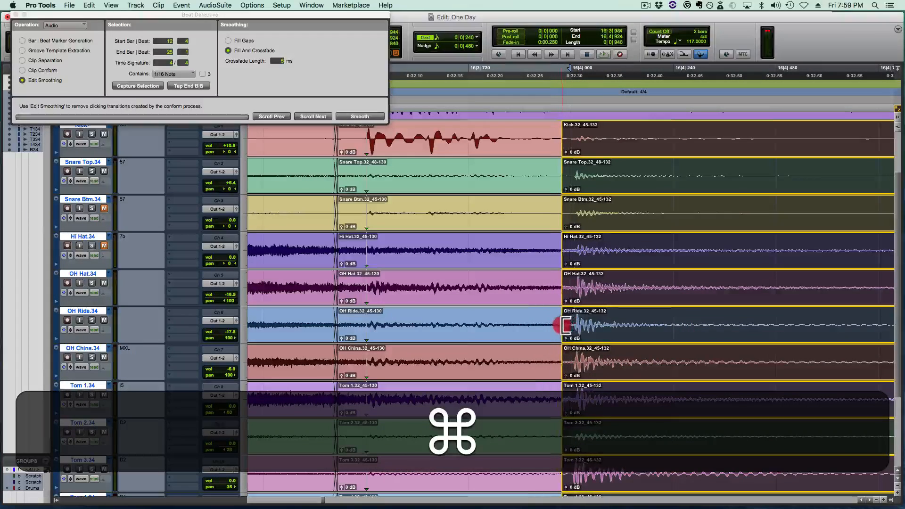
- Crossfade the moved drum clips at both ends, just before 16|4|000 and just before Verse 1
{"action": "left_click", "coordinate": [561, 337]}
{"action": "scroll", "coordinate": [561, 339], "scroll_direction": "right", "scroll_amount": 6}
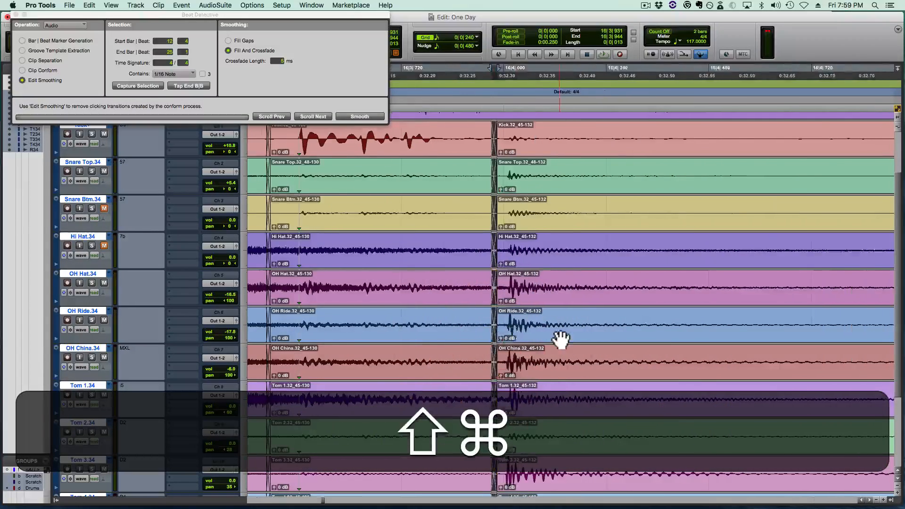
{"action": "left_click_drag", "start_coordinate": [669, 324], "coordinate": [644, 340]}
{"action": "key", "text": "super+r"}
{"action": "key", "text": "r"}
{"action": "key", "text": "r"}
{"action": "key", "text": "r"}
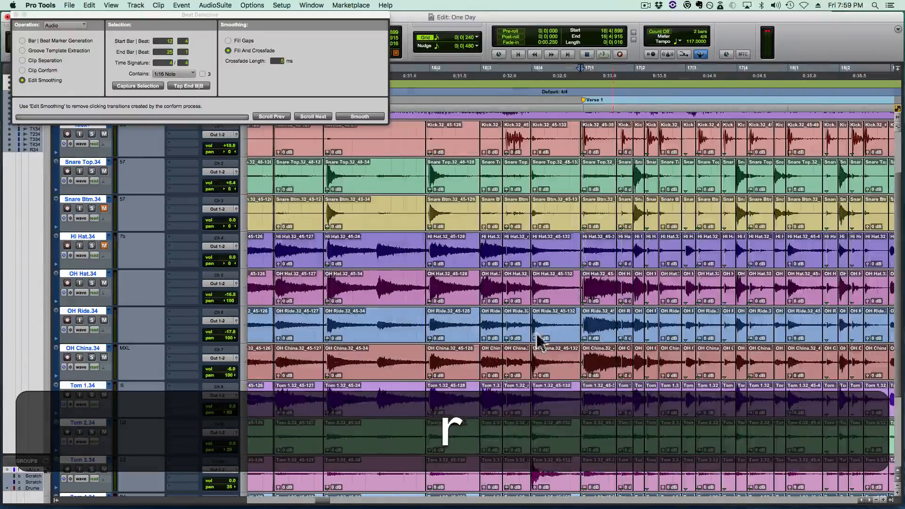
- Play back the drums from 15|2|720, then at half speed from 16|2|720 into Verse 1
{"action": "left_click", "coordinate": [259, 286]}
{"action": "key", "text": "space"}
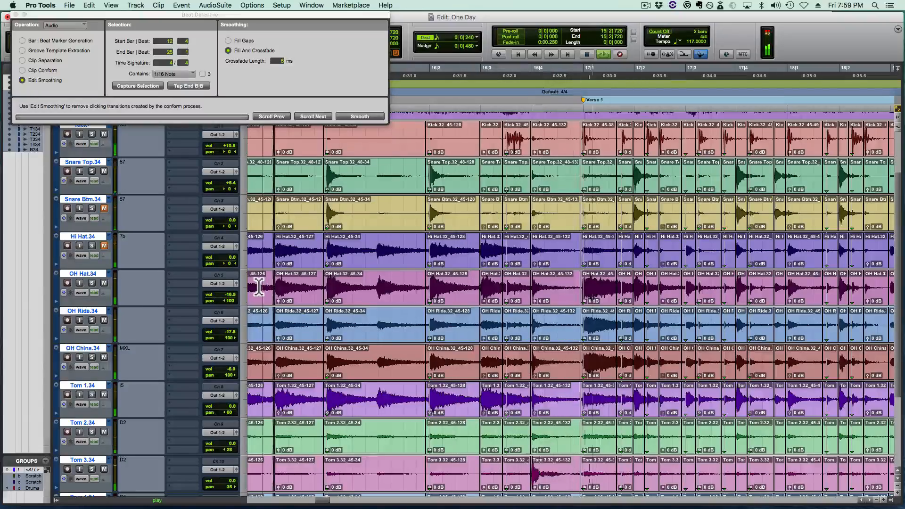
{"action": "key", "text": "space"}
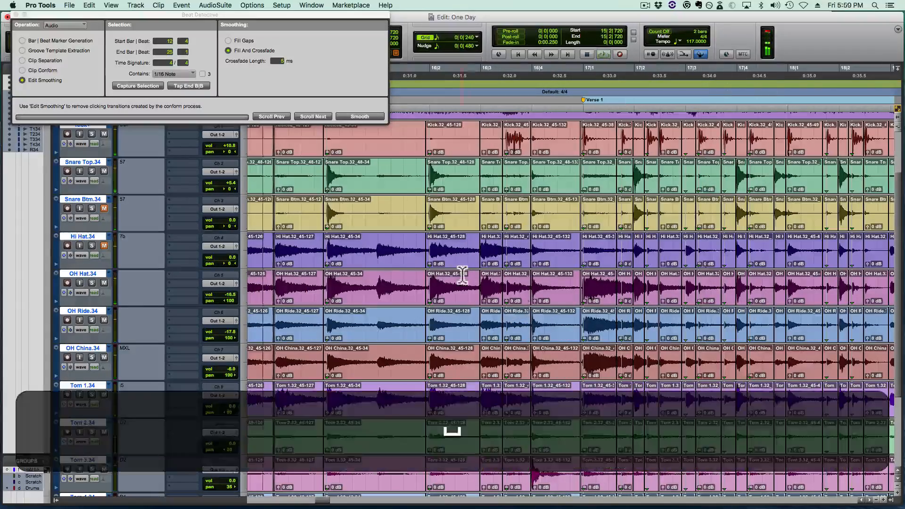
{"action": "left_click", "coordinate": [460, 277]}
{"action": "key", "text": "shift+space"}
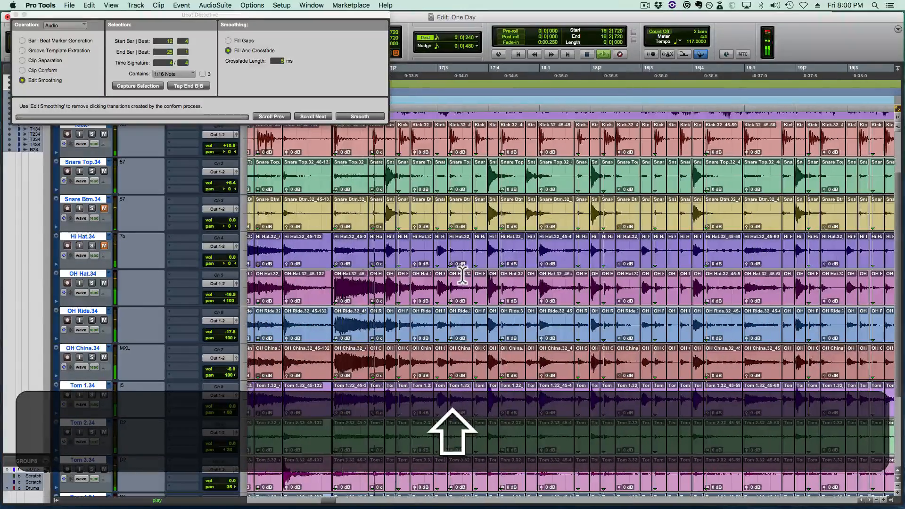
{"action": "key", "text": "shift+space"}
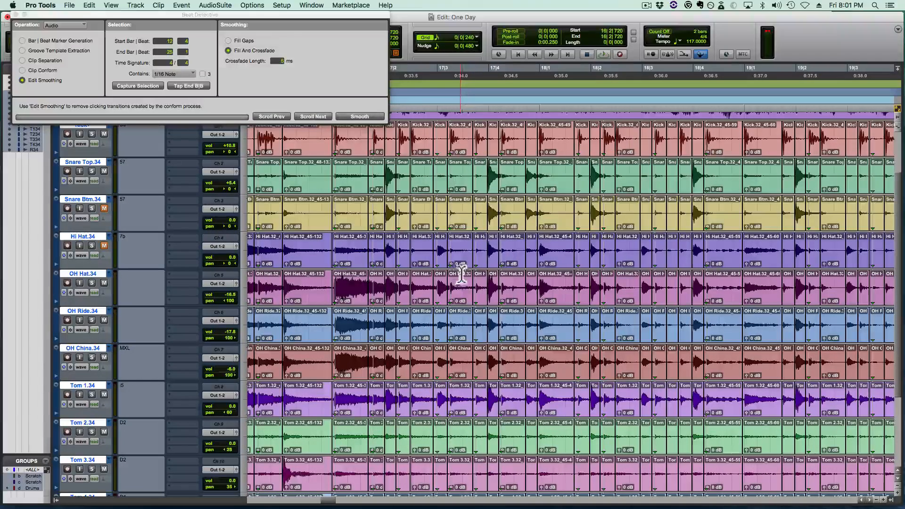
- Play back the drums from 16|4|480 and from 16|3|720, and save the session
{"action": "left_click", "coordinate": [302, 249]}
{"action": "key", "text": "space"}
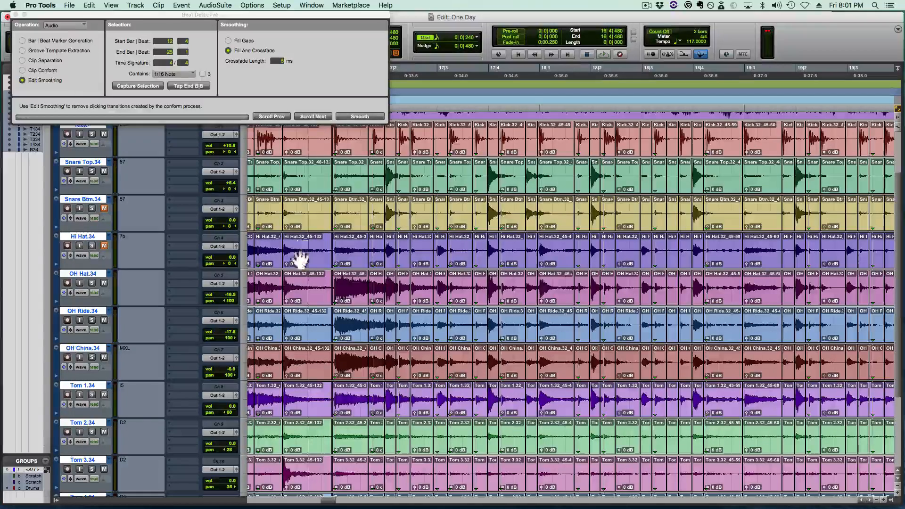
{"action": "key", "text": "space"}
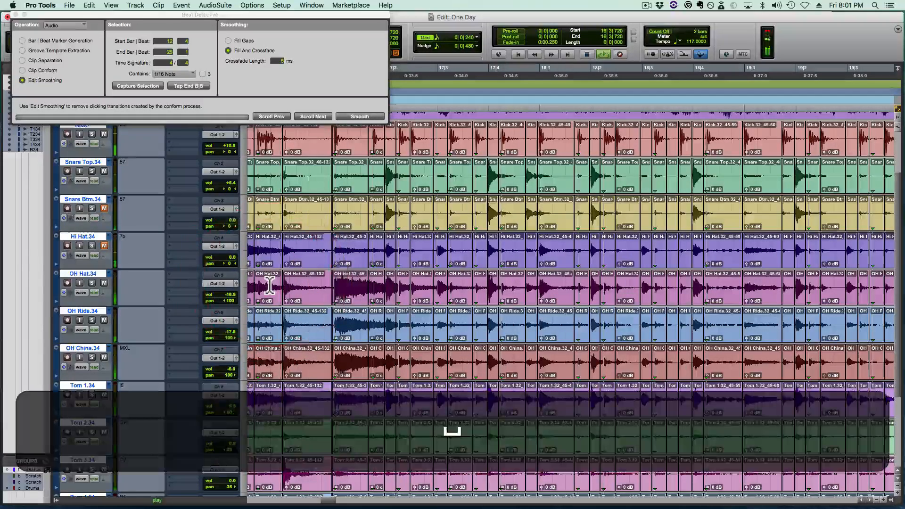
{"action": "key", "text": "super+s"}
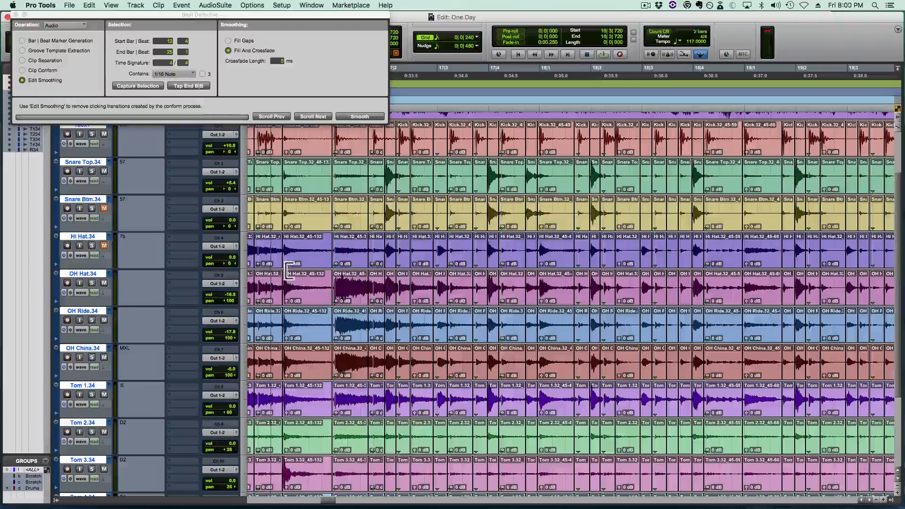
{"action": "key", "text": "space"}
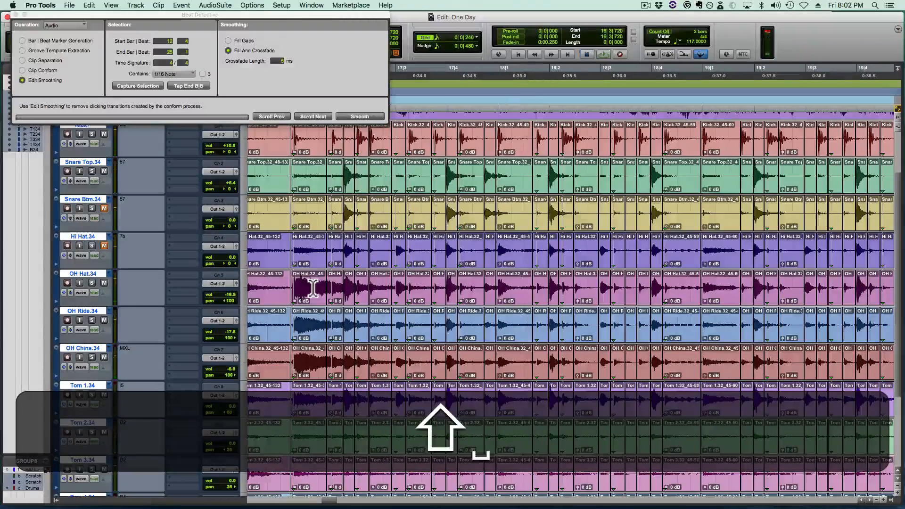
- Play back the drums from 17|1|480
{"action": "left_click", "coordinate": [314, 288]}
{"action": "key", "text": "space"}
{"action": "key", "text": "space"}
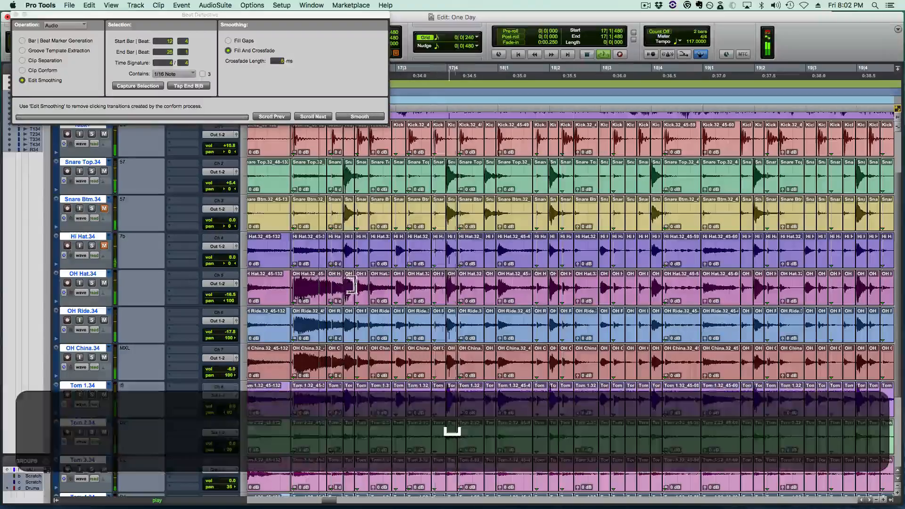
- Shift the crossfade between the drum clips near beat 17|2 slightly later
{"action": "key", "text": "t"}
{"action": "key", "text": "t"}
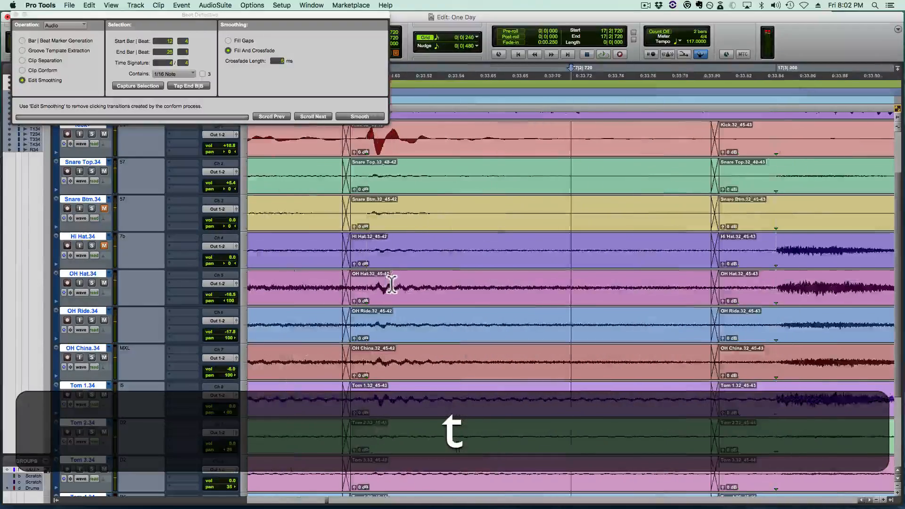
{"action": "key", "text": "shift+t"}
{"action": "scroll", "coordinate": [391, 285], "scroll_direction": "left", "scroll_amount": 2}
{"action": "mouse_move", "coordinate": [416, 301]}
{"action": "left_mouse_down"}
{"action": "mouse_move", "coordinate": [466, 301]}
{"action": "mouse_move", "coordinate": [411, 303]}
{"action": "mouse_move", "coordinate": [422, 302]}
{"action": "left_mouse_up"}
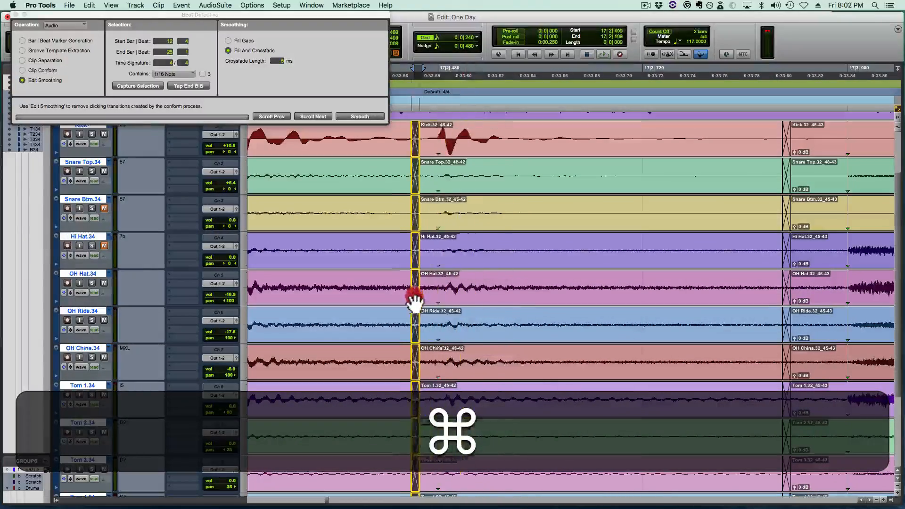
- Play back the drums from 17|1|480, then at half speed from 16|4|240 and 17|2|720
{"action": "key", "text": "r"}
{"action": "left_click", "coordinate": [313, 283]}
{"action": "key", "text": "space"}
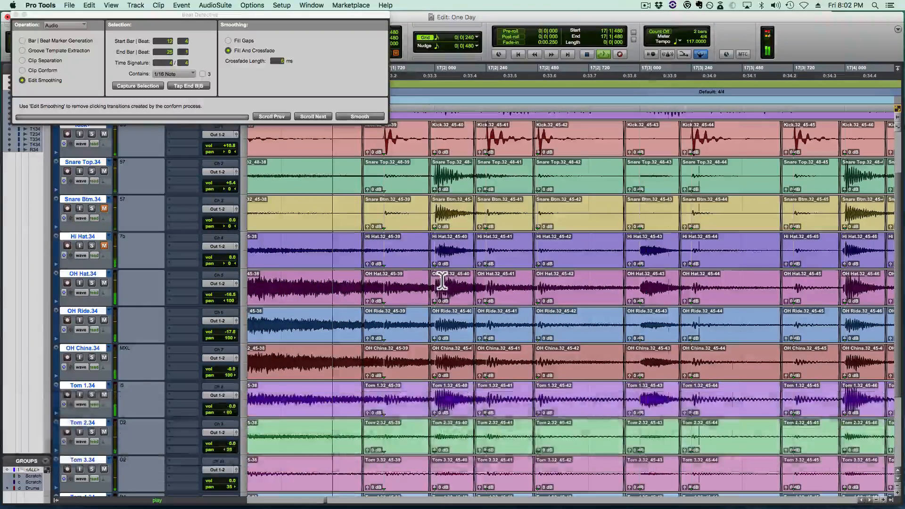
{"action": "key", "text": "space"}
{"action": "key", "text": "r"}
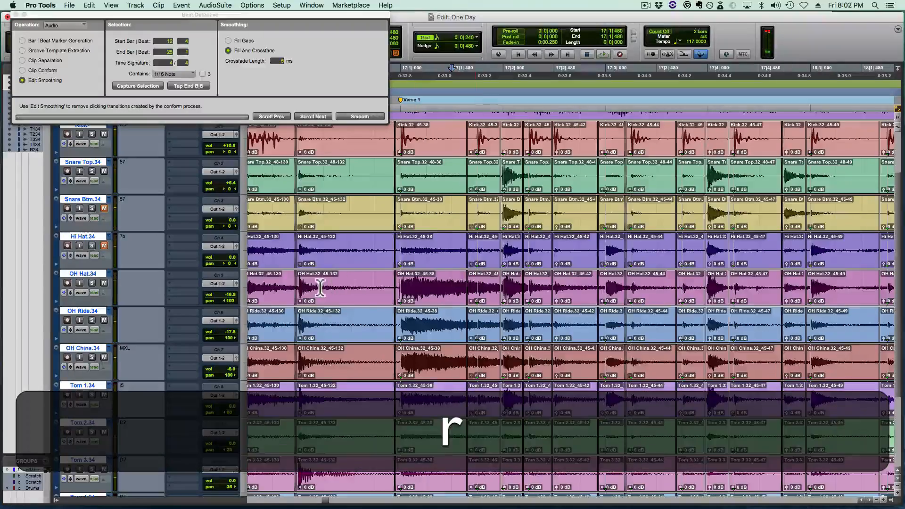
{"action": "left_click", "coordinate": [317, 279]}
{"action": "key", "text": "shift+space"}
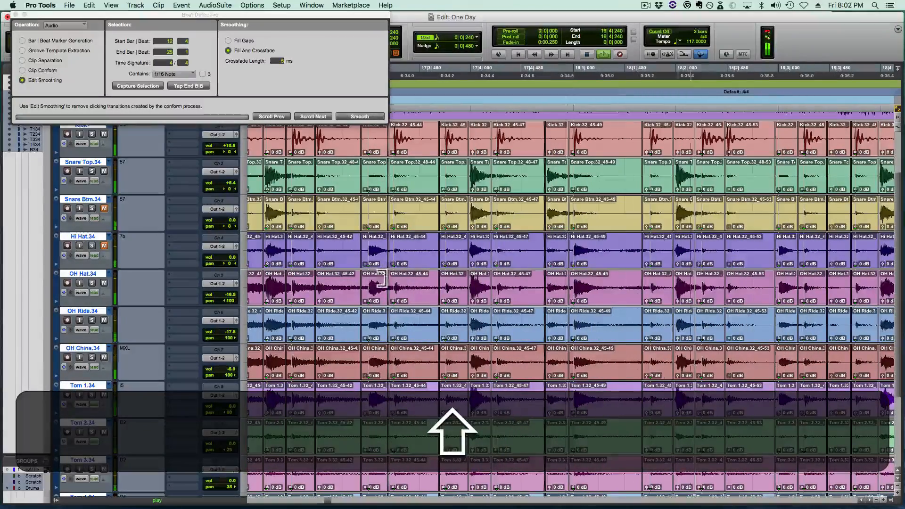
{"action": "key", "text": "space"}
{"action": "left_click", "coordinate": [343, 286]}
{"action": "key", "text": "shift+space"}
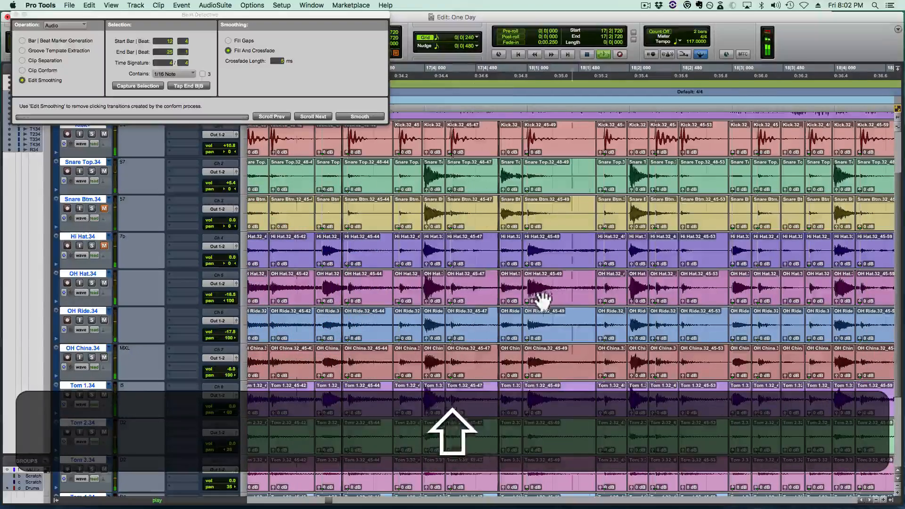
- Move the drum crossfade ahead of the kick at 18|1|720 earlier, starting at 18|1|518
{"action": "left_click", "coordinate": [612, 285]}
{"action": "key", "text": "t"}
{"action": "key", "text": "t"}
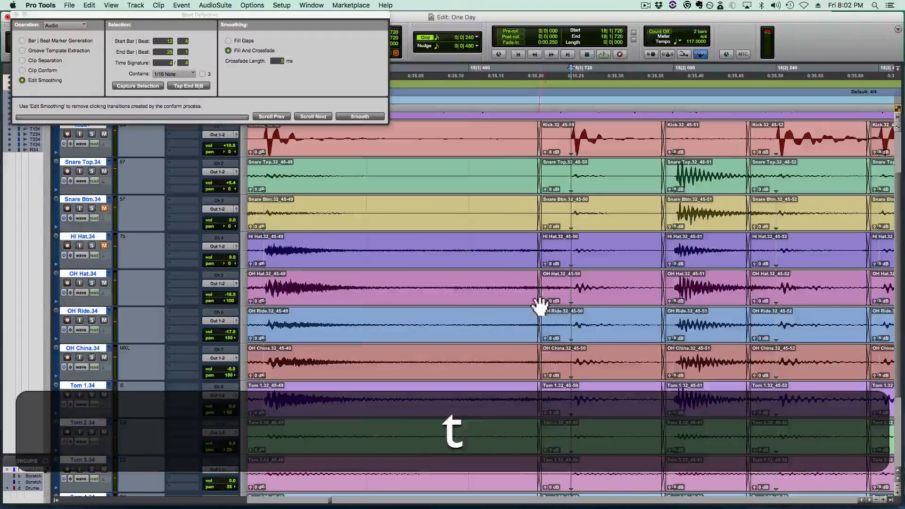
{"action": "left_click_drag", "start_coordinate": [539, 307], "coordinate": [487, 309]}
{"action": "key", "text": "r"}
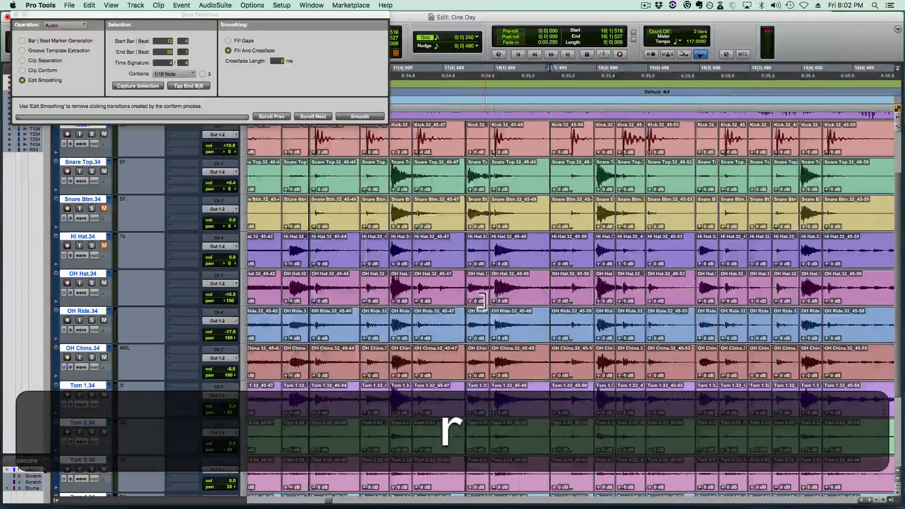
- Play back the drums from 17|4|480 at normal speed and again at half speed
{"action": "left_click", "coordinate": [444, 285]}
{"action": "key", "text": "space"}
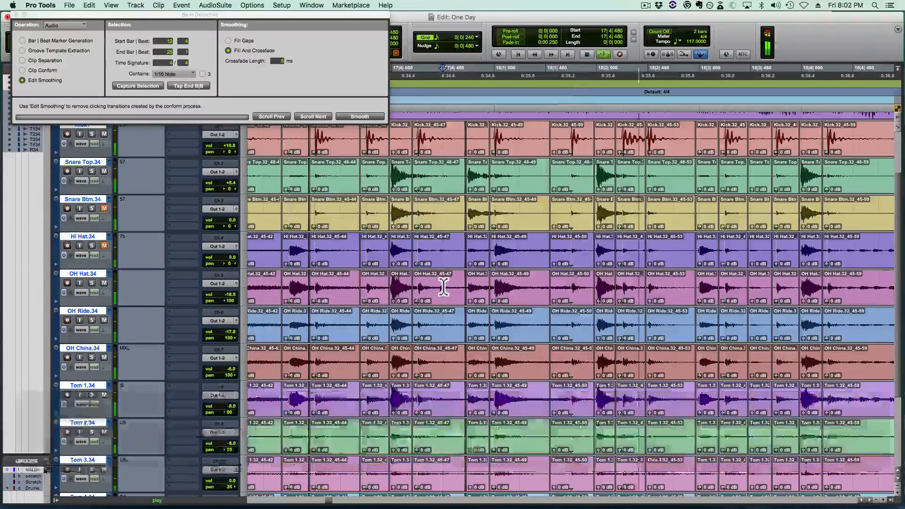
{"action": "key", "text": "space"}
{"action": "key", "text": "shift+space"}
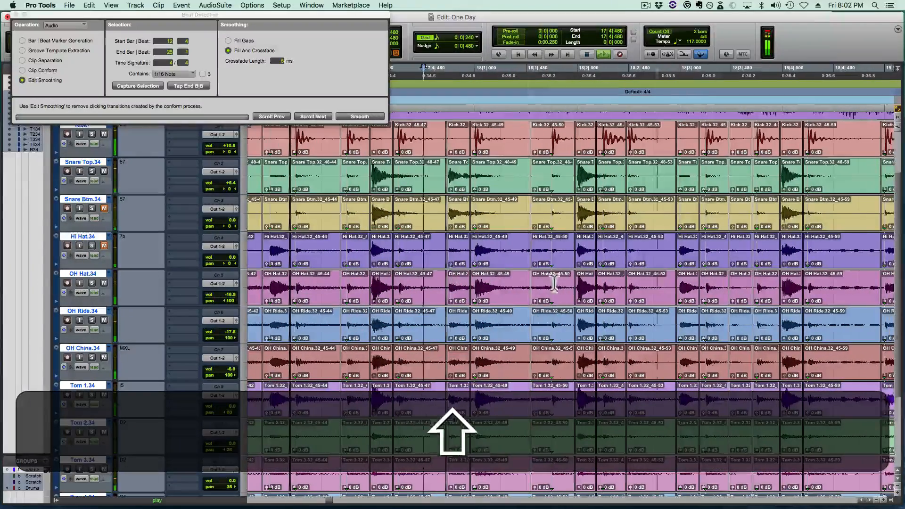
- Move the drum crossfade ahead of 18|2|240 slightly earlier, starting at 18|2|166, and play back from 18|1|480
{"action": "left_click", "coordinate": [613, 283]}
{"action": "key", "text": "t"}
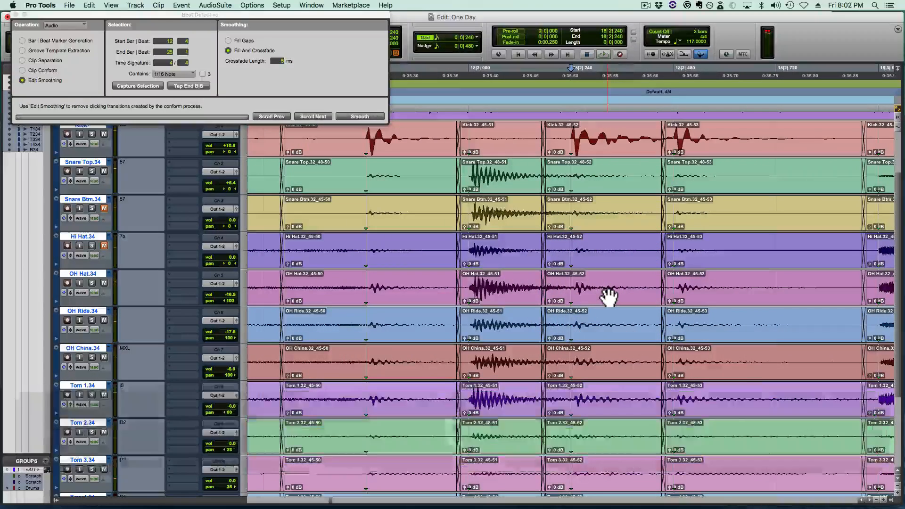
{"action": "key", "text": "super"}
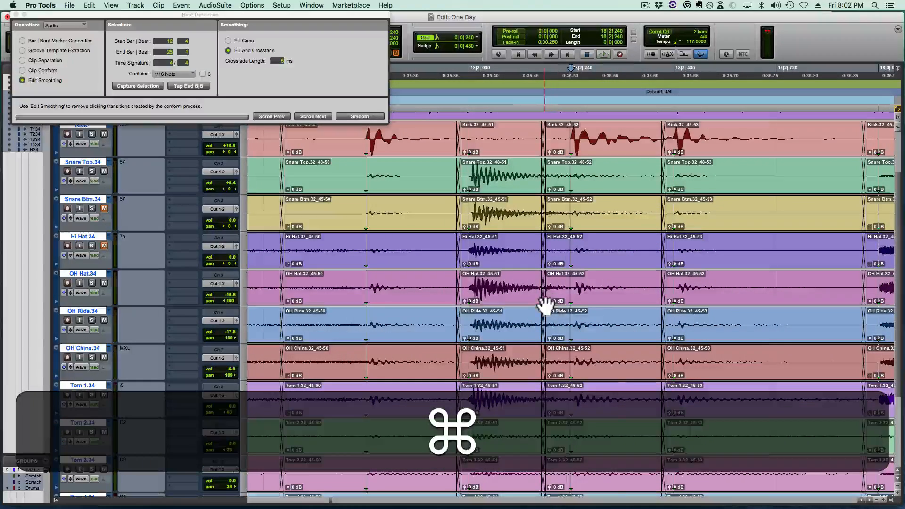
{"action": "mouse_move", "coordinate": [546, 306]}
{"action": "left_mouse_down"}
{"action": "mouse_move", "coordinate": [590, 307]}
{"action": "mouse_move", "coordinate": [541, 314]}
{"action": "left_mouse_up"}
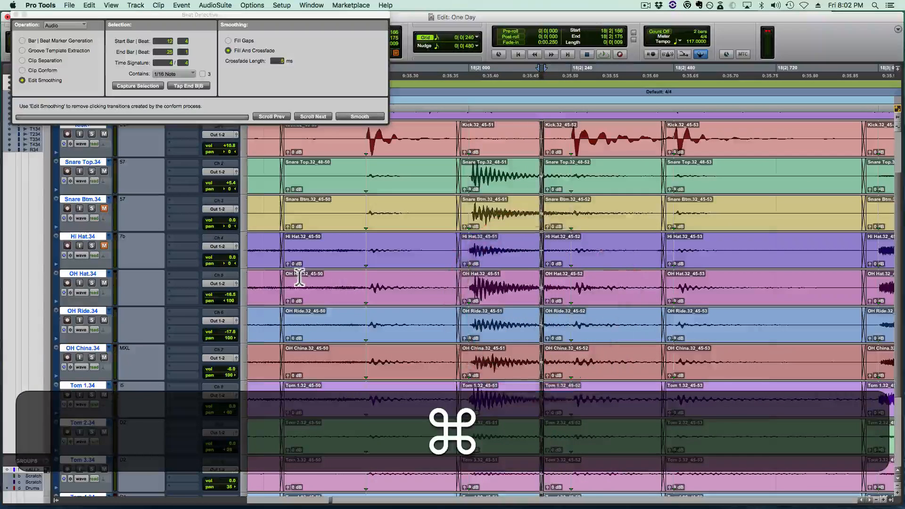
{"action": "left_click", "coordinate": [300, 278]}
{"action": "key", "text": "space"}
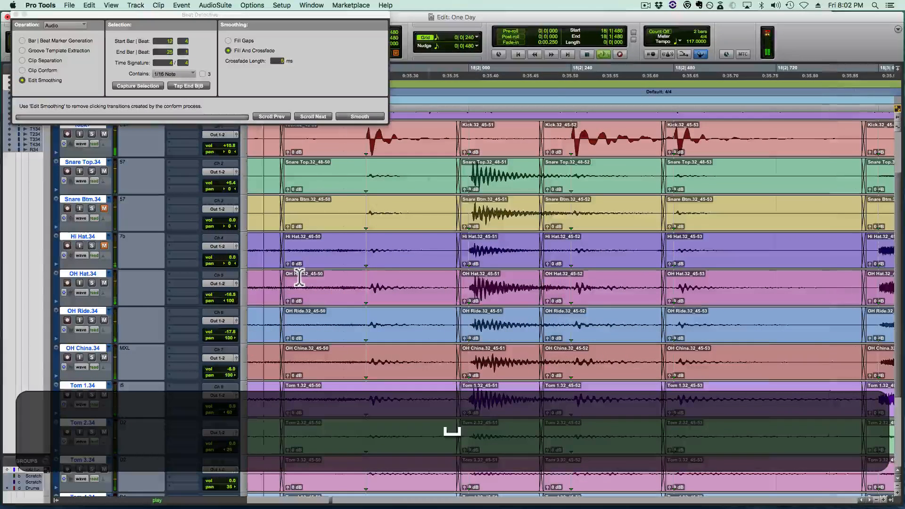
{"action": "key", "text": "space"}
- Try the crossfade closer to the kick at 18|2|240 and play back from 18|1|480
{"action": "left_click_drag", "start_coordinate": [542, 304], "coordinate": [561, 298]}
{"action": "left_click", "coordinate": [267, 281]}
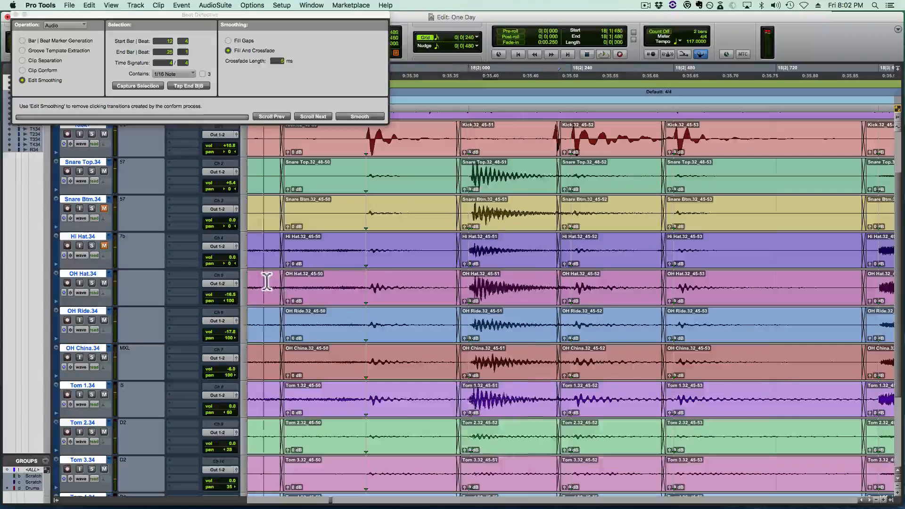
{"action": "key", "text": "space"}
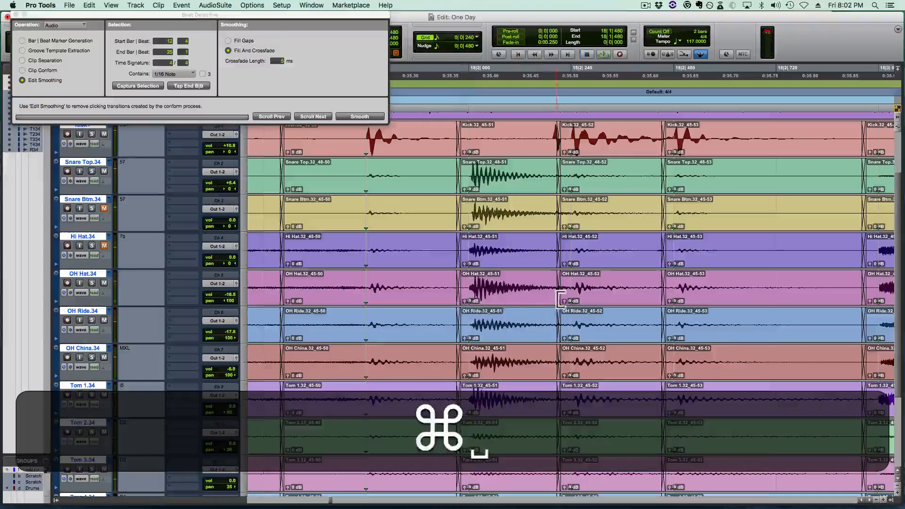
- Move the crossfade earlier to start at 18|2|169, then play back from 18|1|480 and from 17|4|720
{"action": "left_click_drag", "start_coordinate": [561, 299], "coordinate": [542, 302]}
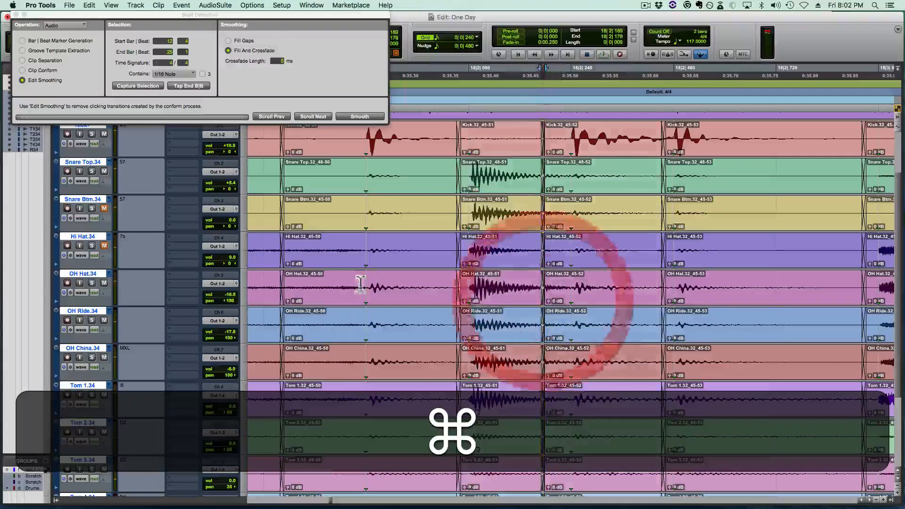
{"action": "left_click", "coordinate": [268, 280]}
{"action": "key", "text": "space"}
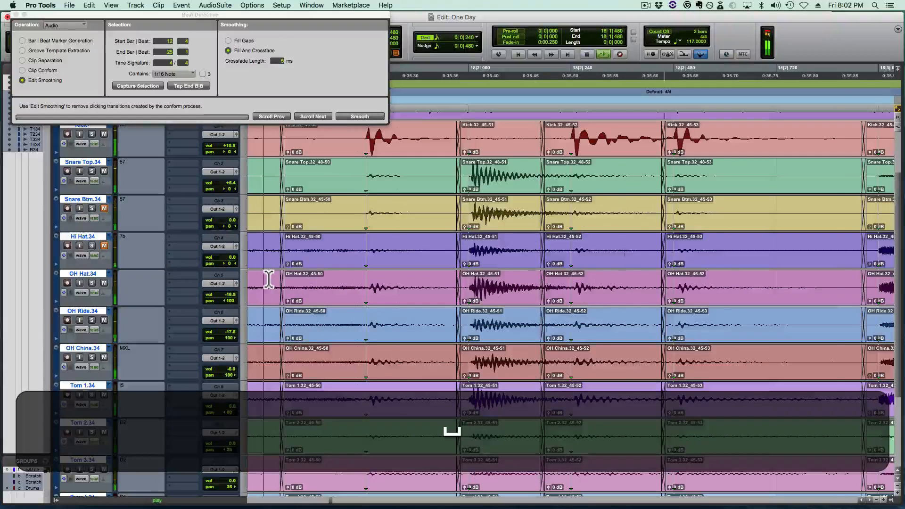
{"action": "key", "text": "r"}
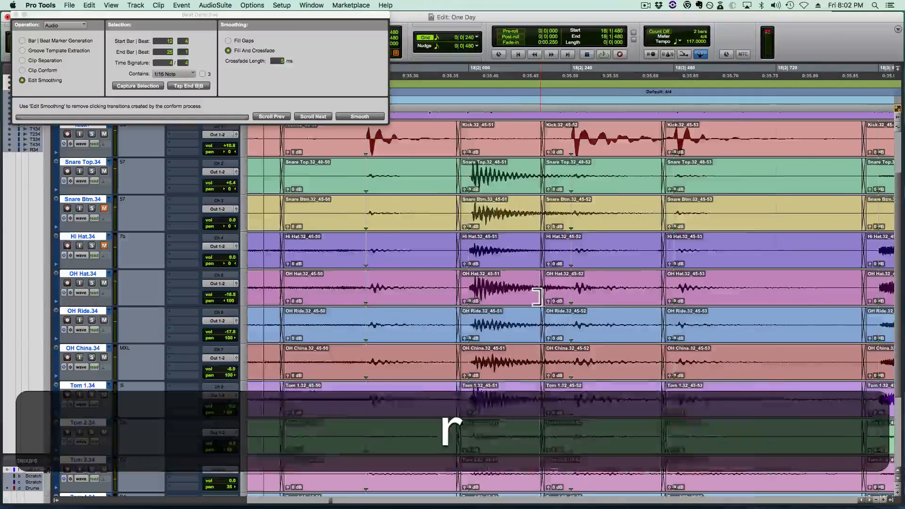
{"action": "left_click", "coordinate": [286, 279]}
{"action": "key", "text": "space"}
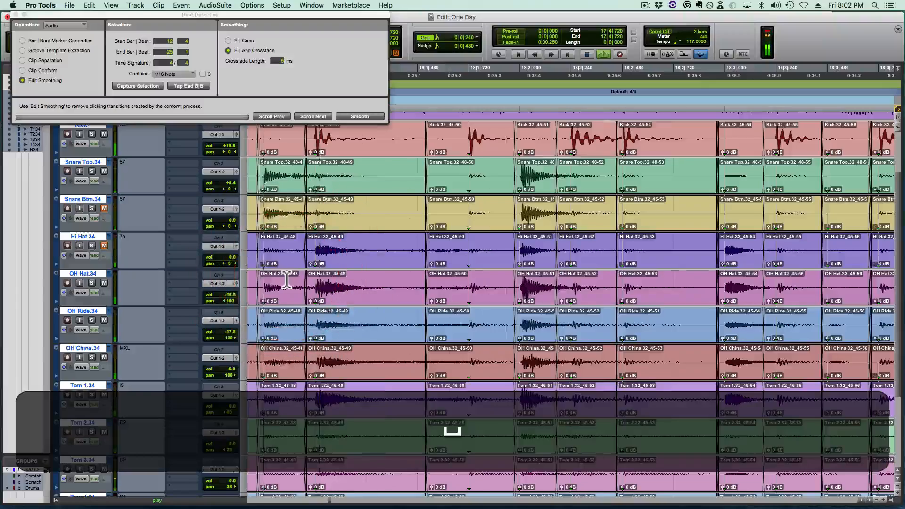
- Delete the crossfades at both ends of the drum clips holding the snare hit at beat 18|2
{"action": "left_click", "coordinate": [582, 276]}
{"action": "key", "text": "t"}
{"action": "left_click", "coordinate": [515, 298]}
{"action": "key", "text": "BackSpace"}
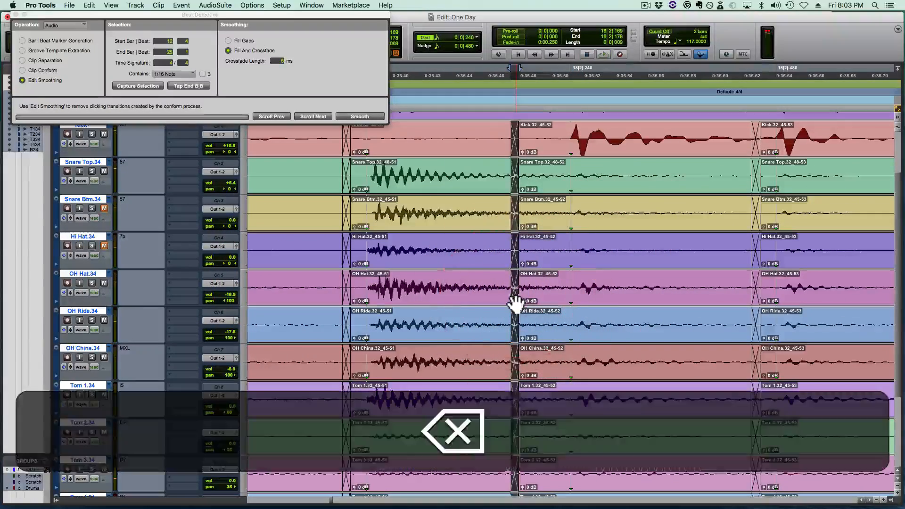
{"action": "left_click", "coordinate": [349, 293]}
{"action": "key", "text": "BackSpace"}
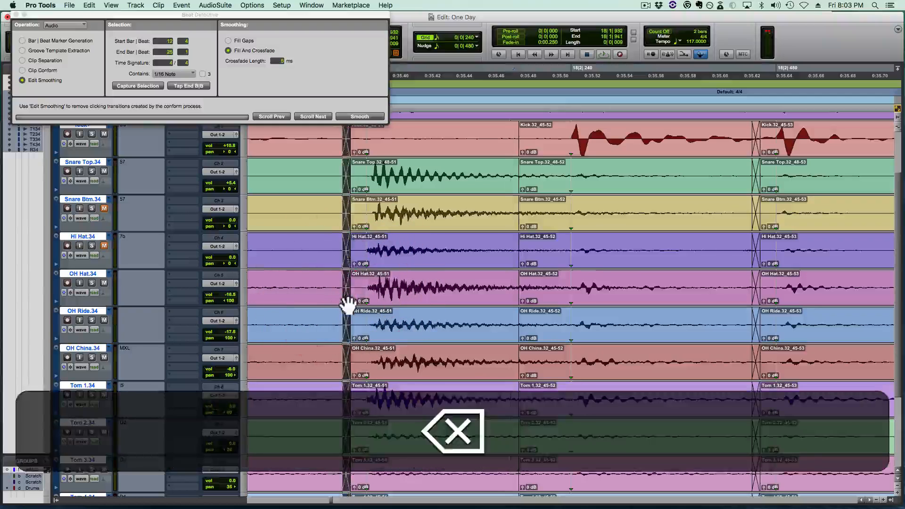
{"action": "key", "text": "BackSpace"}
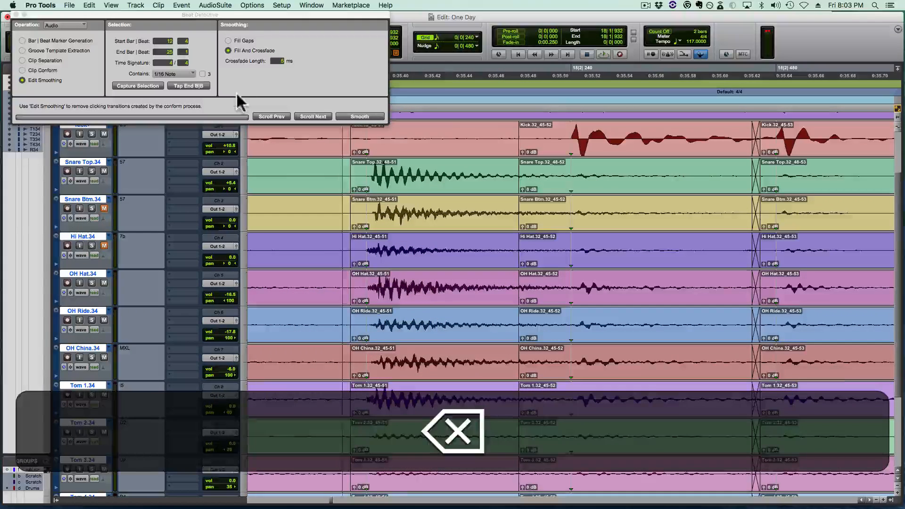
- Try time-stretching the end of the snare-hit drum clips to 18|2|219, then undo the stretch
{"action": "key", "text": "F6"}
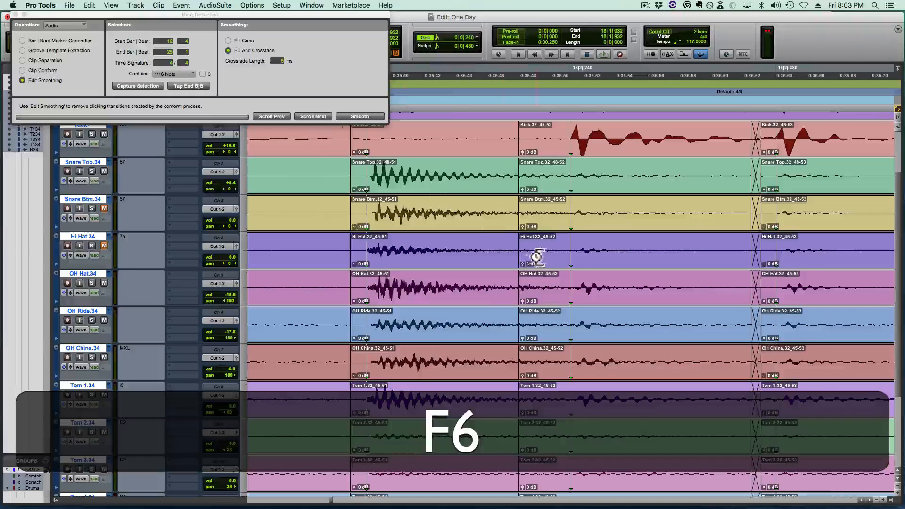
{"action": "left_click", "coordinate": [516, 288], "text": "super"}
{"action": "left_click_drag", "start_coordinate": [515, 288], "coordinate": [550, 285]}
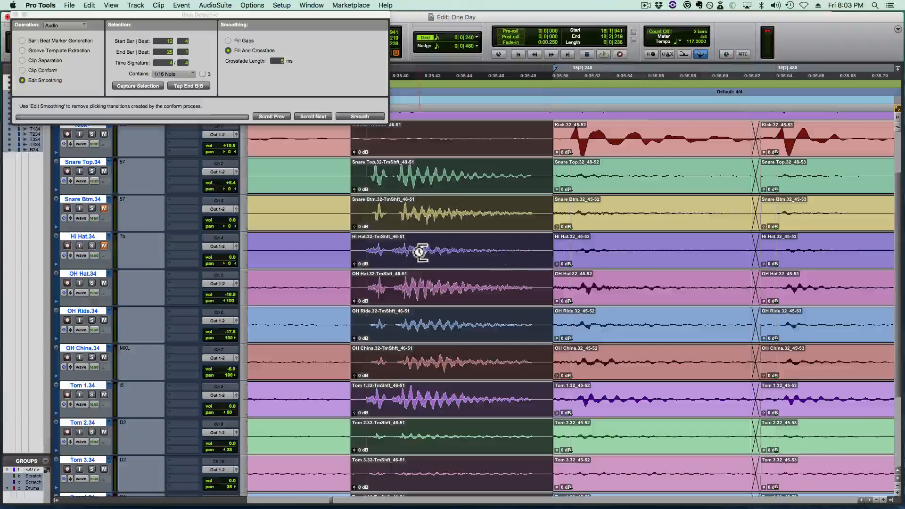
{"action": "key", "text": "super+z"}
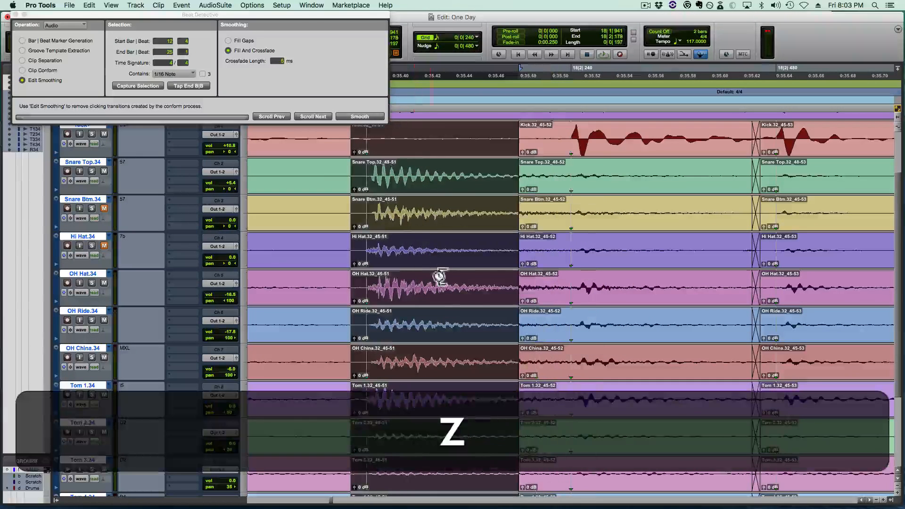
- Try a smaller time-stretch of the snare-hit clips, ending at 18|2|187, play it back, and undo it
{"action": "left_click_drag", "start_coordinate": [518, 289], "coordinate": [522, 286]}
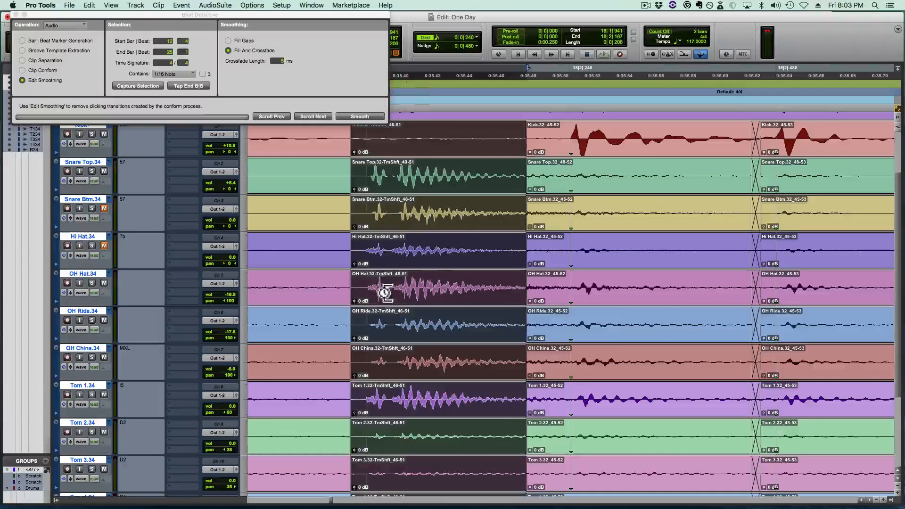
{"action": "key", "text": "space"}
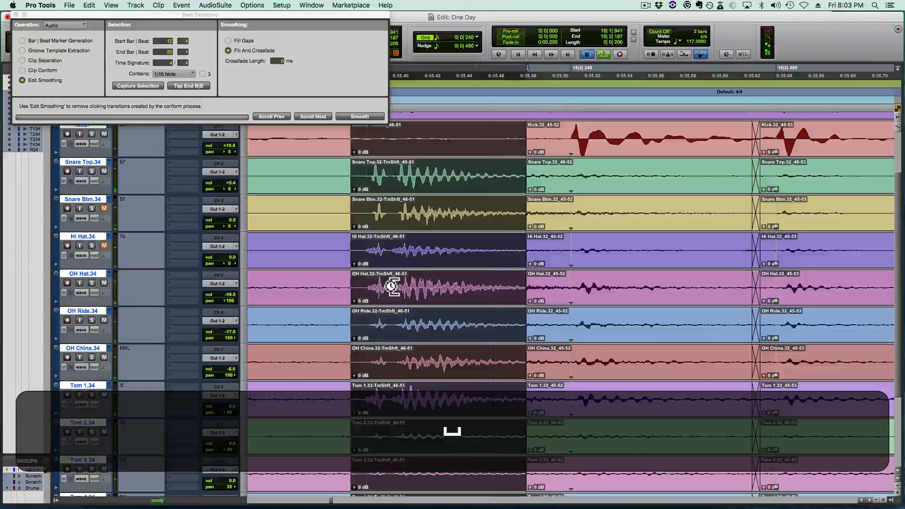
{"action": "key", "text": "space"}
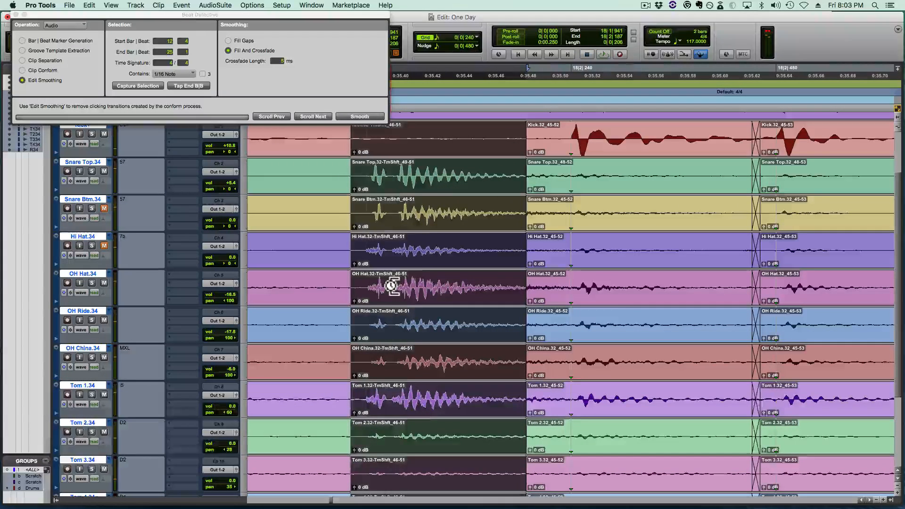
{"action": "key", "text": "z"}
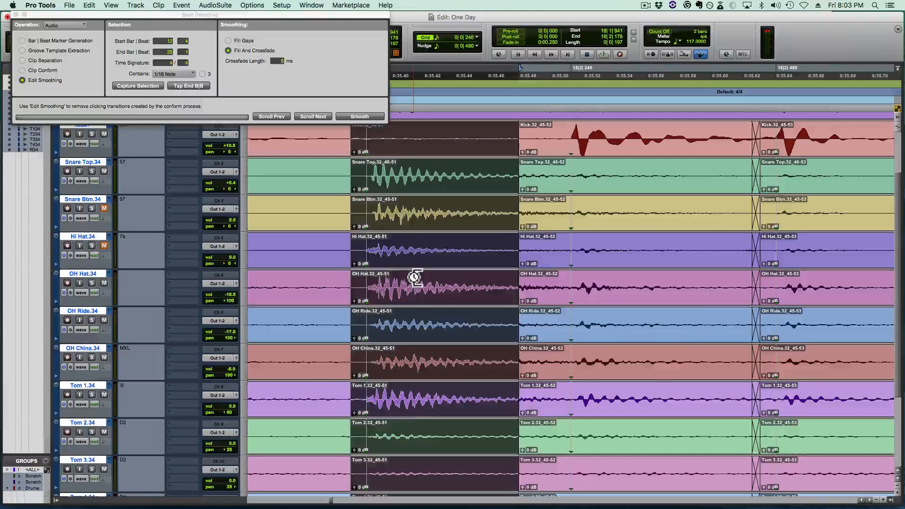
{"action": "key", "text": "F6"}
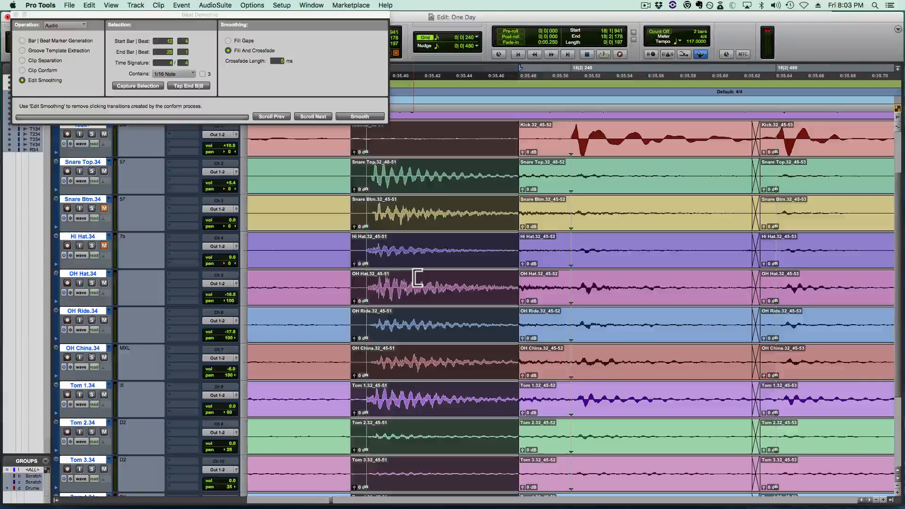
{"action": "key", "text": "F6"}
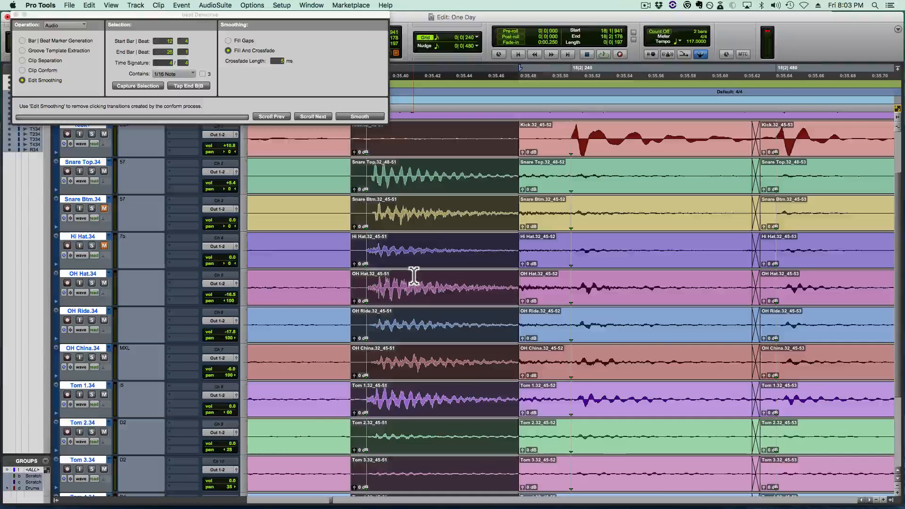
- Play back the drums from 18|1|000 across the snare hit at beat 18|2
{"action": "key", "text": "r"}
{"action": "key", "text": "r"}
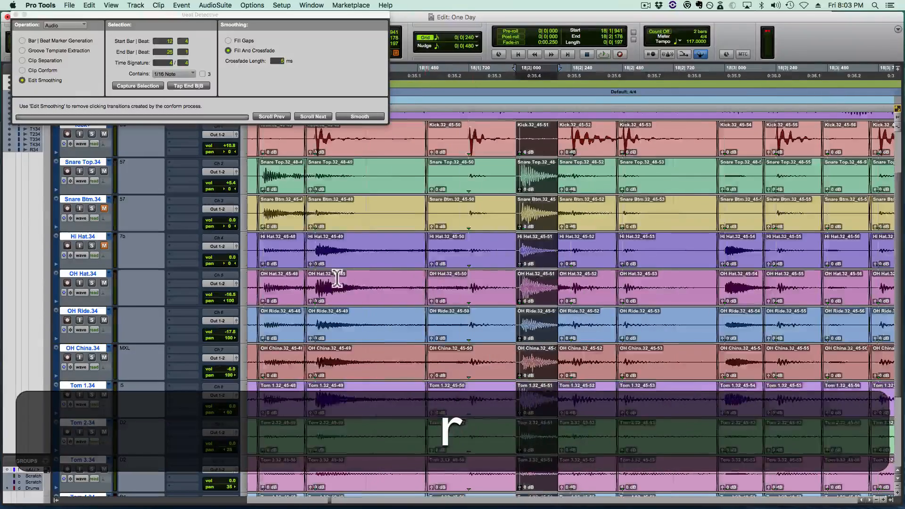
{"action": "left_click", "coordinate": [337, 278]}
{"action": "key", "text": "space"}
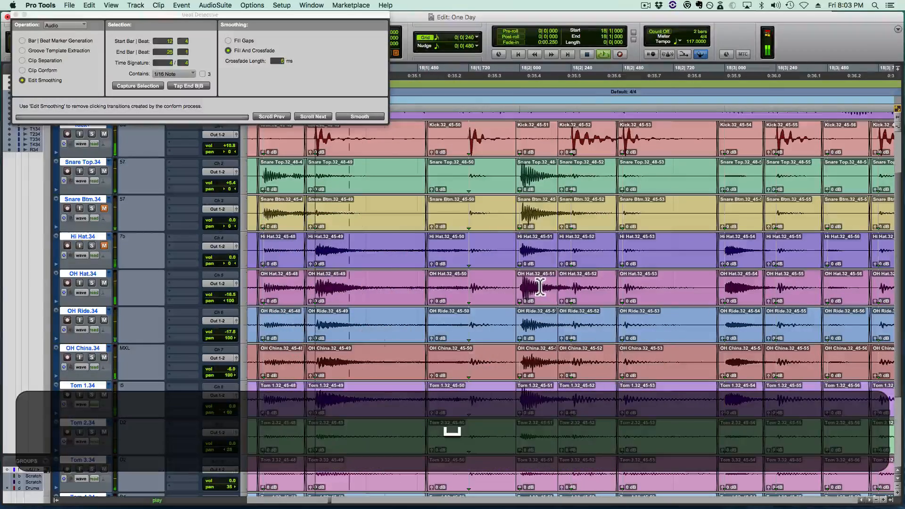
{"action": "key", "text": "shift+r"}
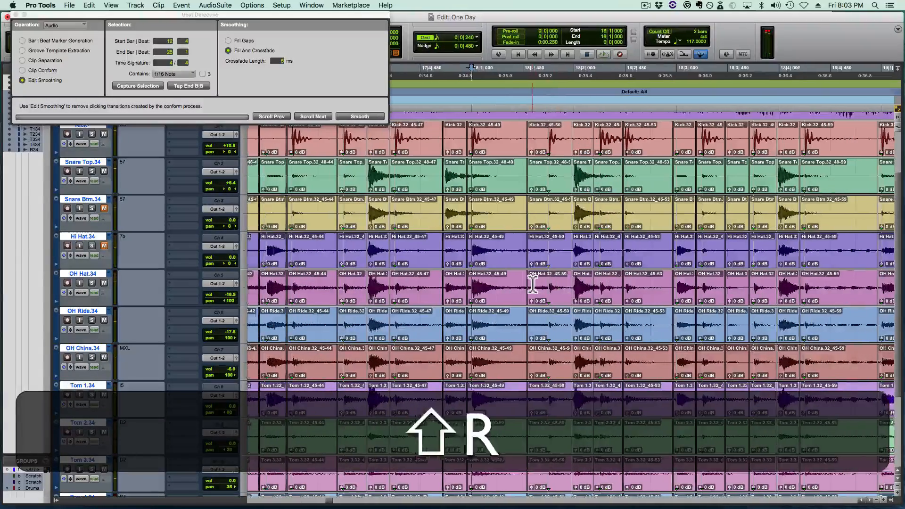
- Play back the drums from 17|3|240, 18|1|480 and 19|1|480 to compare the snare hits in bars 18 and 19
{"action": "left_click", "coordinate": [402, 275]}
{"action": "key", "text": "space"}
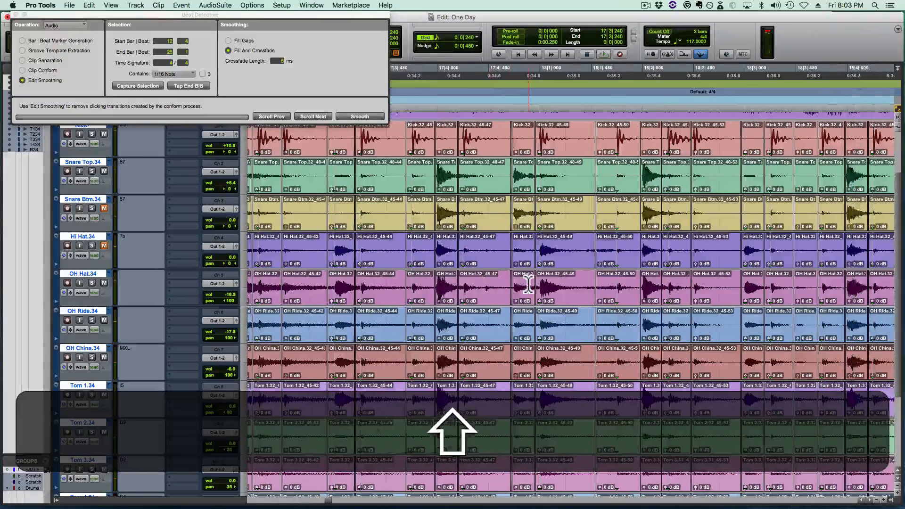
{"action": "left_click", "coordinate": [472, 282]}
{"action": "key", "text": "space"}
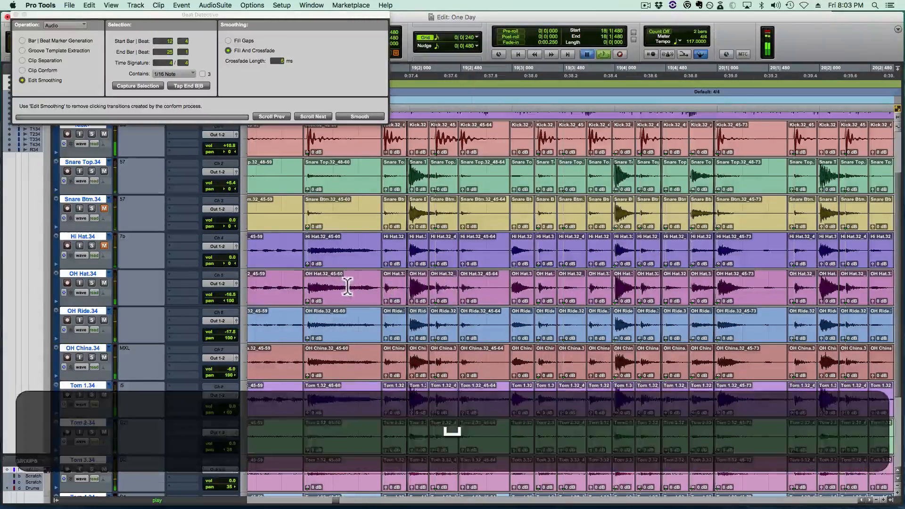
{"action": "left_click", "coordinate": [347, 286]}
{"action": "key", "text": "space"}
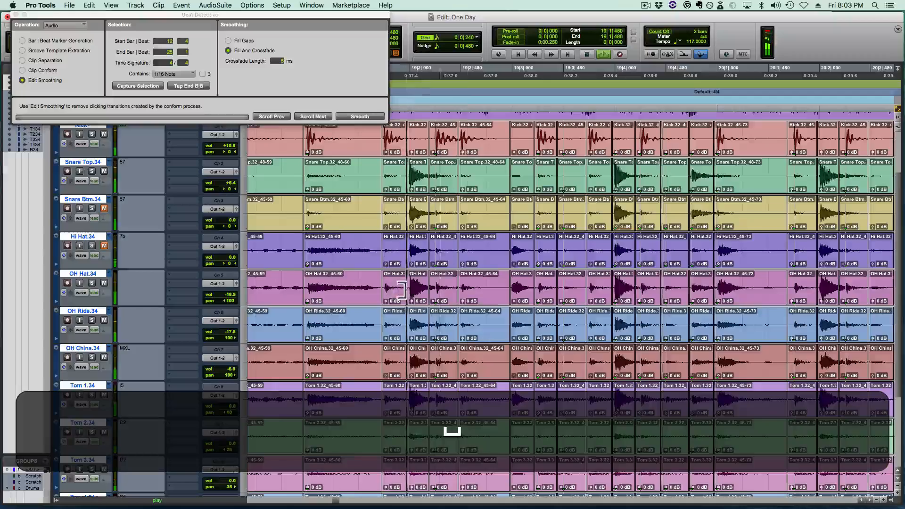
- Copy the snare hit from 19|2|000 to about 19|2|172 across all the drum tracks
{"action": "key", "text": "t"}
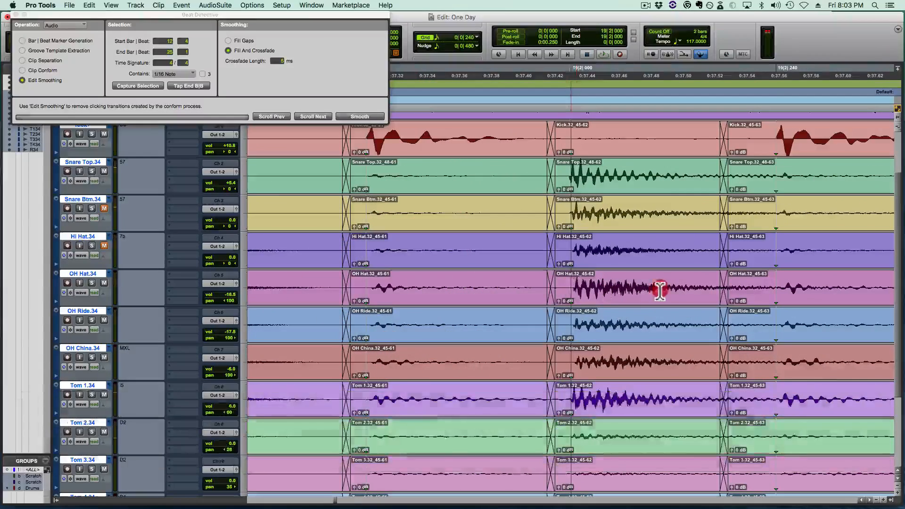
{"action": "left_click_drag", "start_coordinate": [660, 287], "coordinate": [723, 295]}
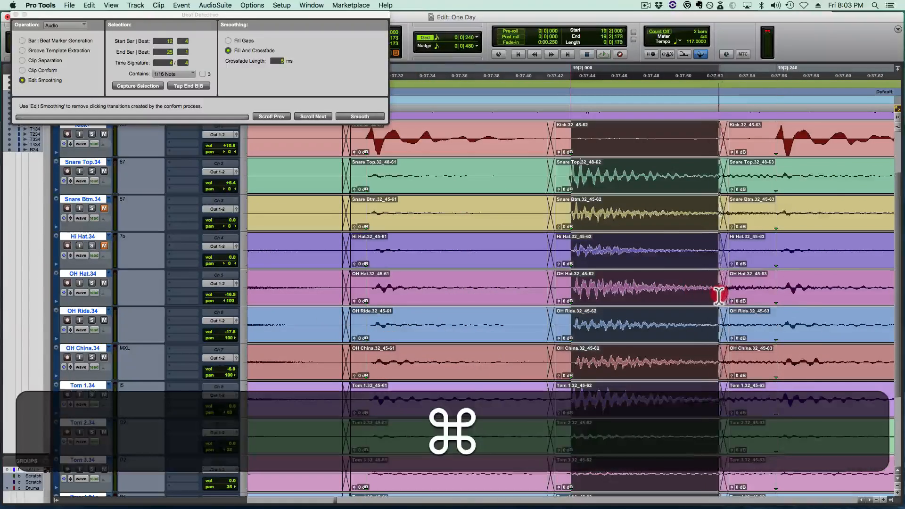
{"action": "key", "text": "super+c"}
{"action": "key", "text": "r"}
{"action": "key", "text": "shift+r"}
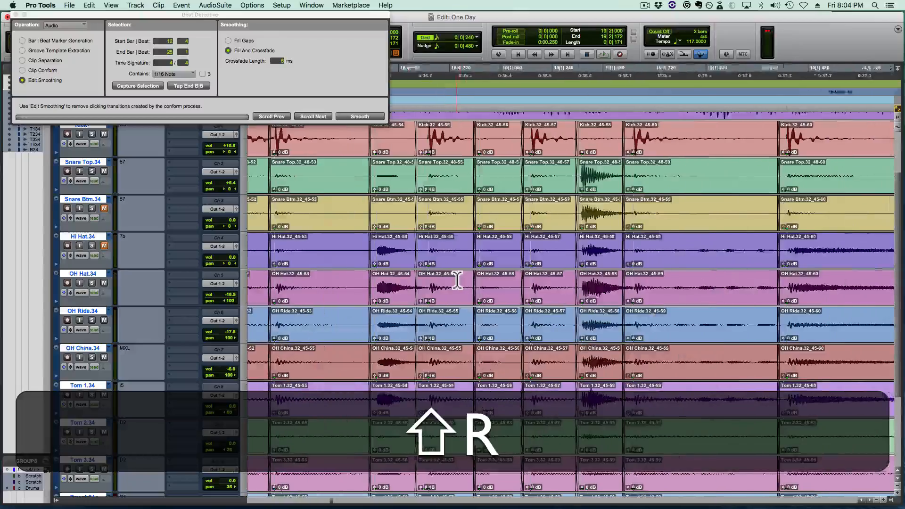
- Replace the snare-hit drum clips at beat 18|2 with the copied snare hit from 19|2
{"action": "scroll", "coordinate": [458, 281], "scroll_direction": "left", "scroll_amount": 7}
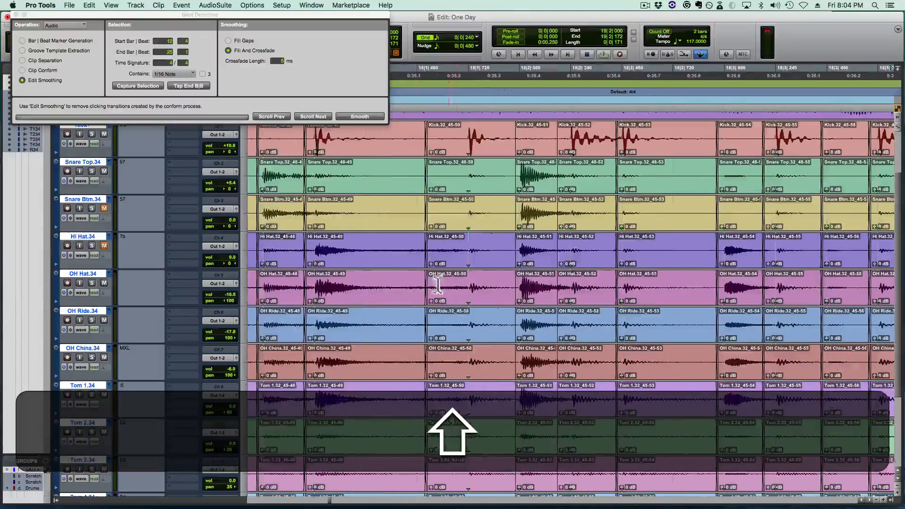
{"action": "left_click", "coordinate": [377, 287]}
{"action": "key", "text": "space"}
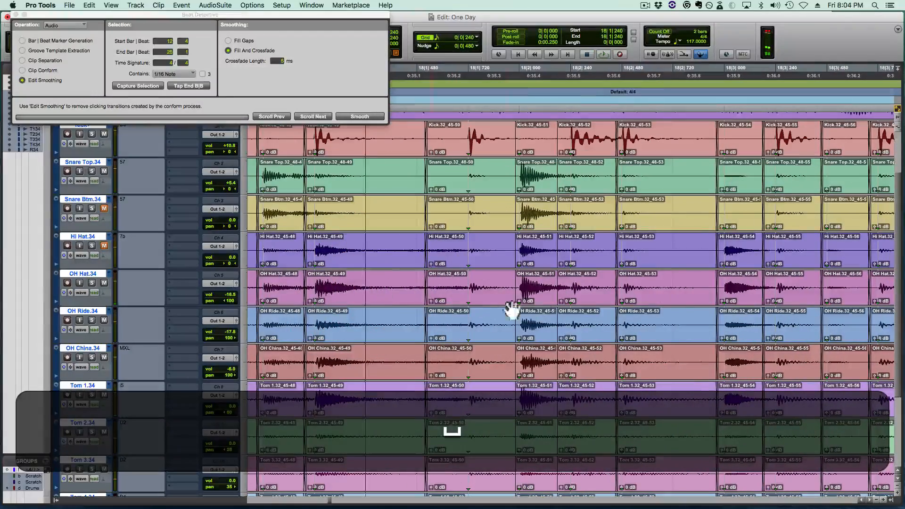
{"action": "left_click", "coordinate": [532, 299]}
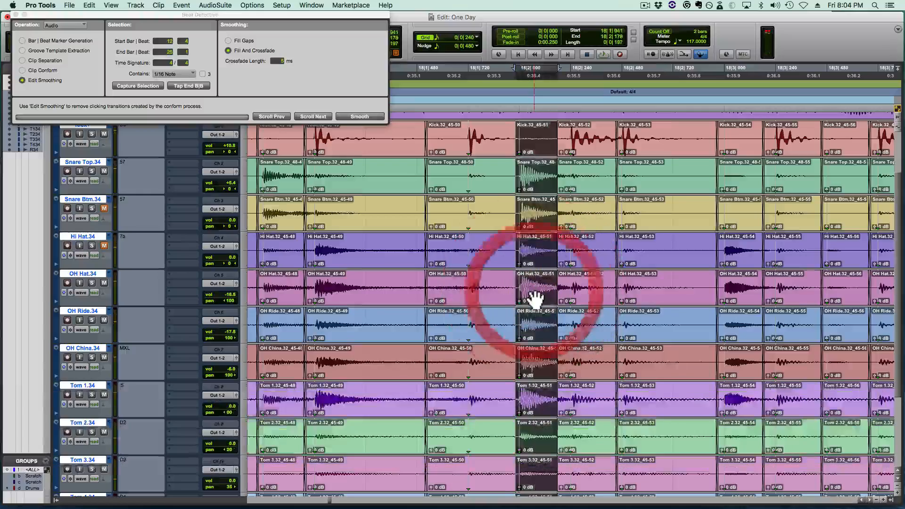
{"action": "key", "text": "BackSpace"}
{"action": "key", "text": "v"}
- Extend the end of the pasted snare-hit clips over the following kick hit, to about 18|2|450
{"action": "key", "text": "t"}
{"action": "key", "text": "t"}
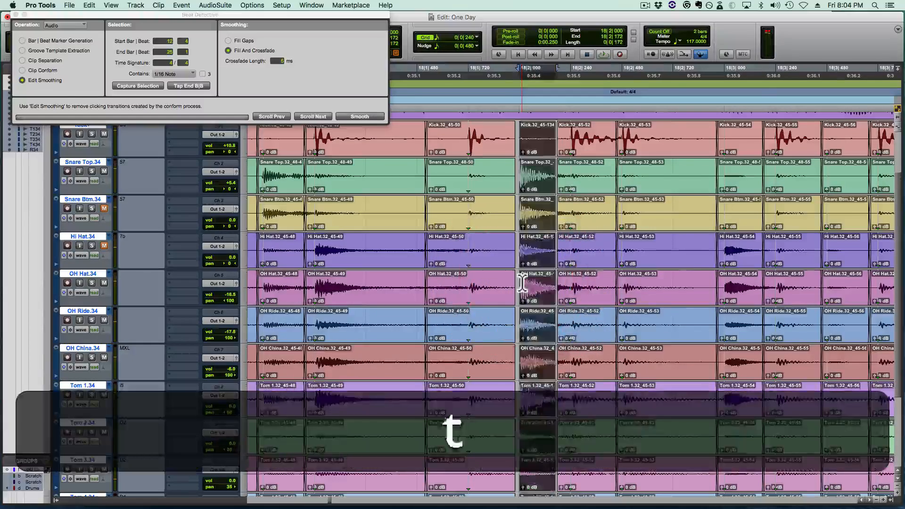
{"action": "key", "text": "super+t"}
{"action": "left_click_drag", "start_coordinate": [573, 287], "coordinate": [825, 287]}
{"action": "scroll", "coordinate": [596, 297], "scroll_direction": "right", "scroll_amount": 5}
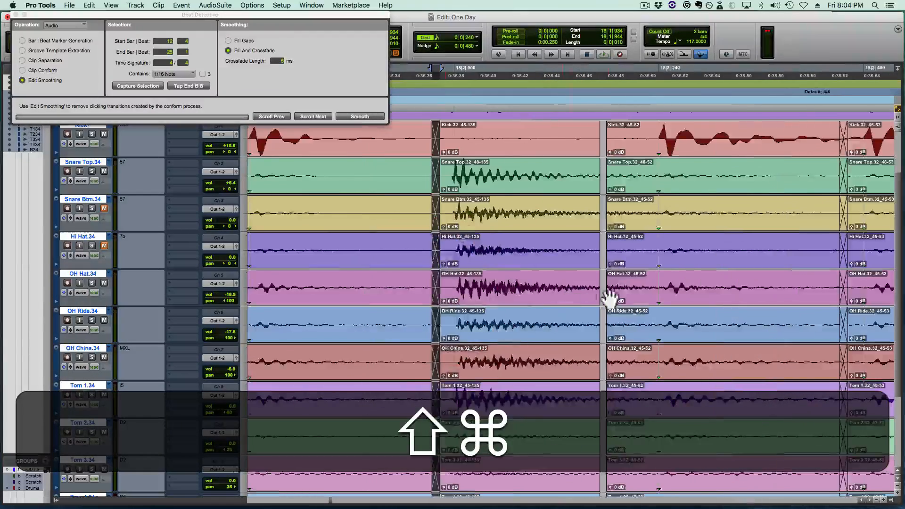
{"action": "scroll", "coordinate": [609, 297], "scroll_direction": "right", "scroll_amount": 1}
- Separate the kick hit from the extended clips onto 18|2|240 and crossfade it with the snare hit at about 18|2|180
{"action": "left_click", "coordinate": [461, 283]}
{"action": "key", "text": "Tab"}
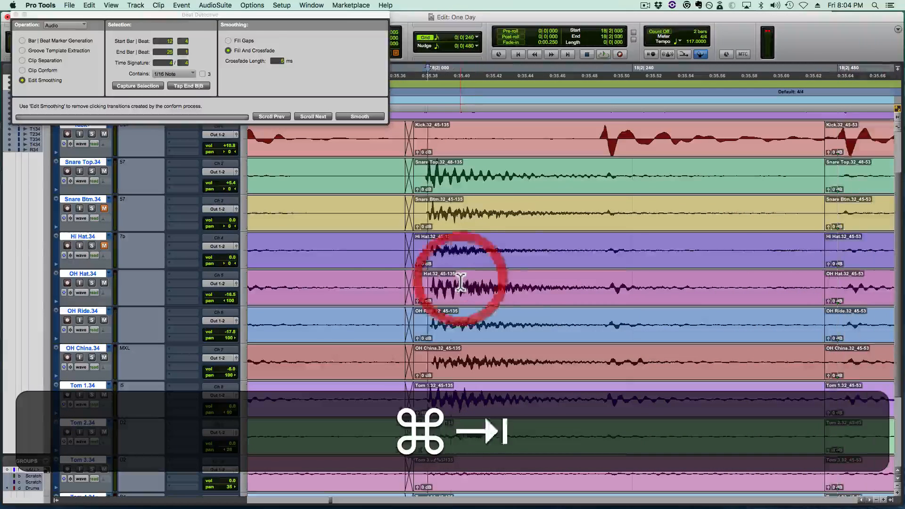
{"action": "key", "text": "b"}
{"action": "left_click_drag", "start_coordinate": [634, 306], "coordinate": [580, 299]}
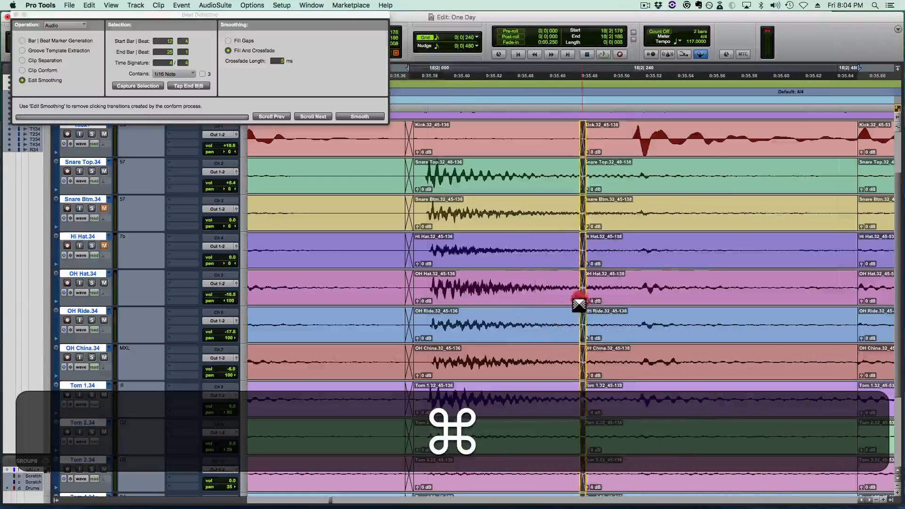
- Crossfade the end of the separated kick clips into the next drum clips at about 18|2|459
{"action": "scroll", "coordinate": [584, 299], "scroll_direction": "right", "scroll_amount": 5}
{"action": "left_click_drag", "start_coordinate": [721, 283], "coordinate": [675, 308]}
{"action": "key", "text": "r"}
{"action": "key", "text": "r"}
{"action": "key", "text": "r"}
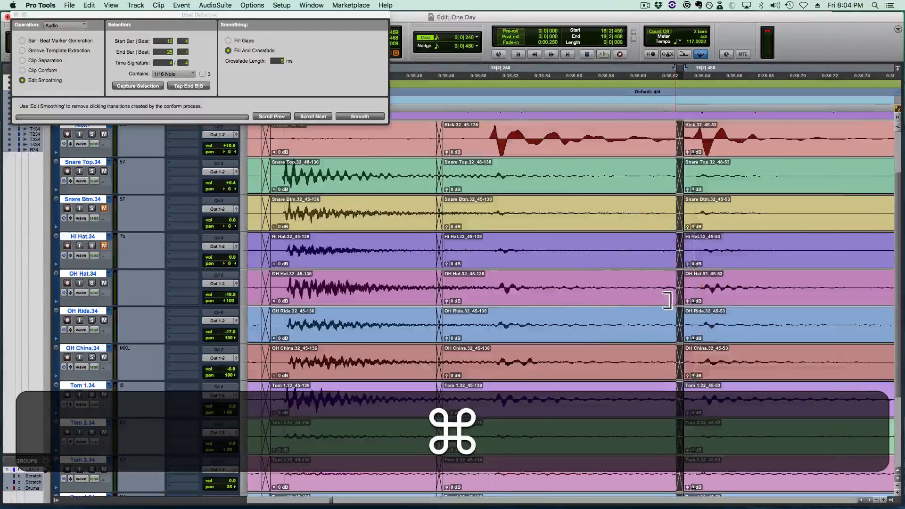
- Play back the repaired drums around beat 18|2 from 17|4|480, 17|3|480 and 18|1|480
{"action": "left_click", "coordinate": [380, 285]}
{"action": "key", "text": "space"}
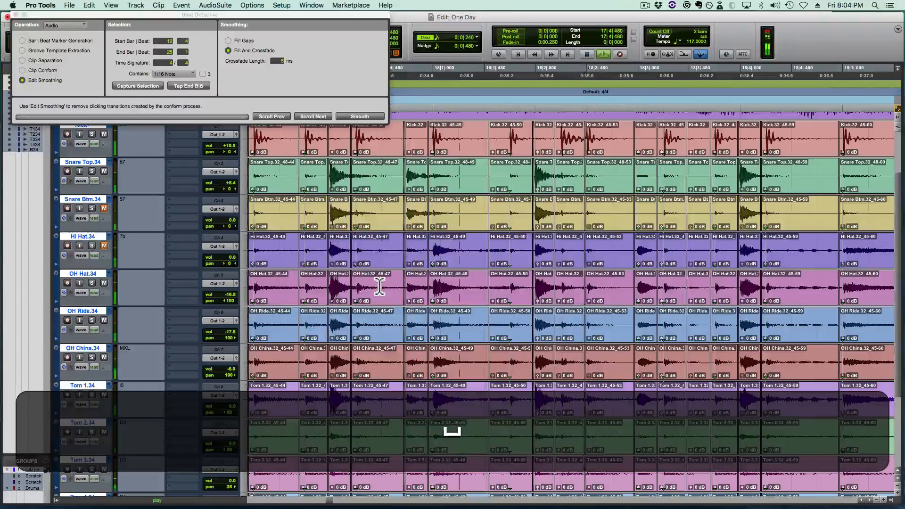
{"action": "key", "text": "space"}
{"action": "left_click", "coordinate": [287, 285]}
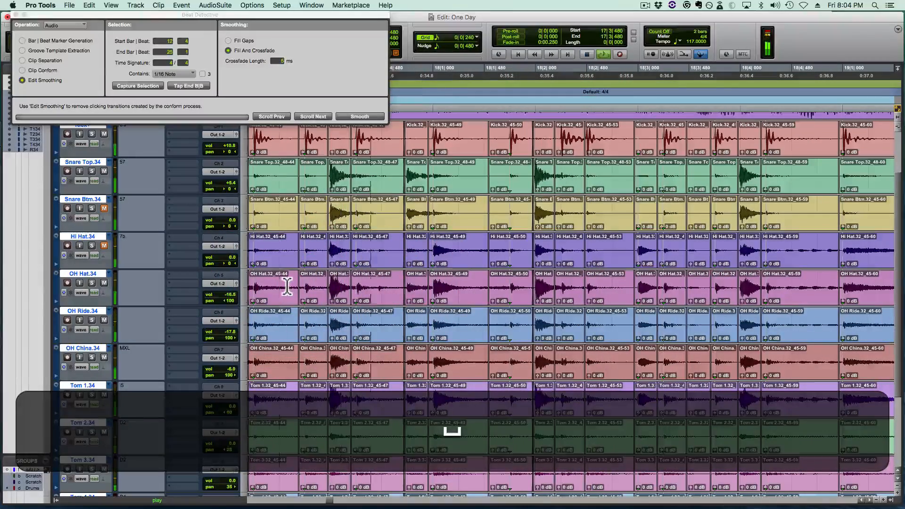
{"action": "key", "text": "space"}
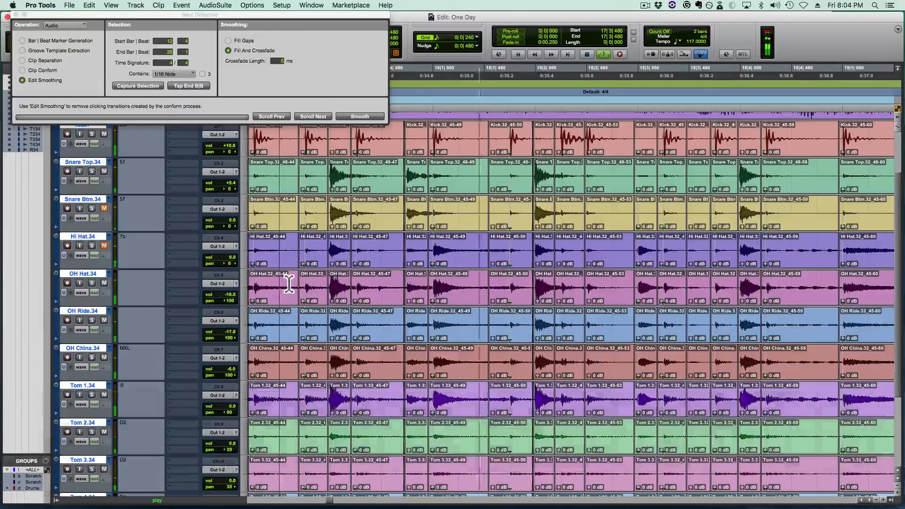
{"action": "key", "text": "shift"}
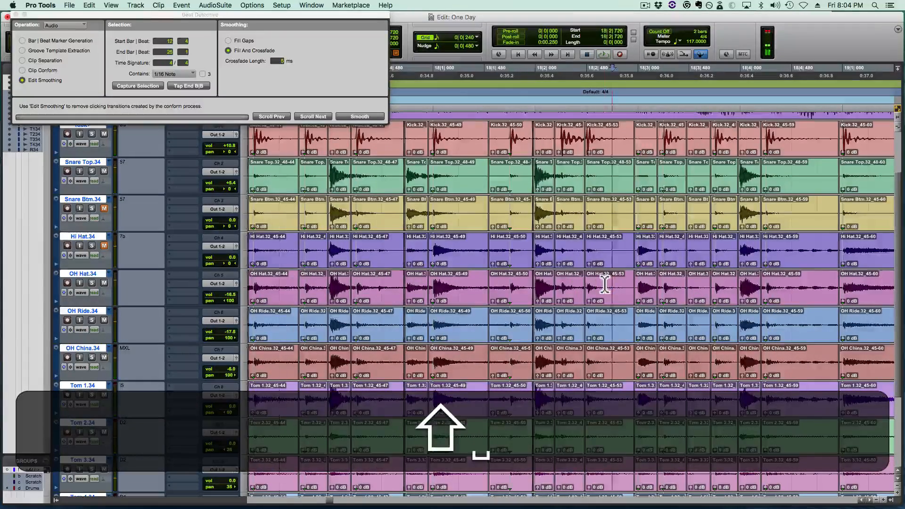
{"action": "key", "text": "t"}
{"action": "key", "text": "shift+t"}
{"action": "key", "text": "shift"}
{"action": "key", "text": "r"}
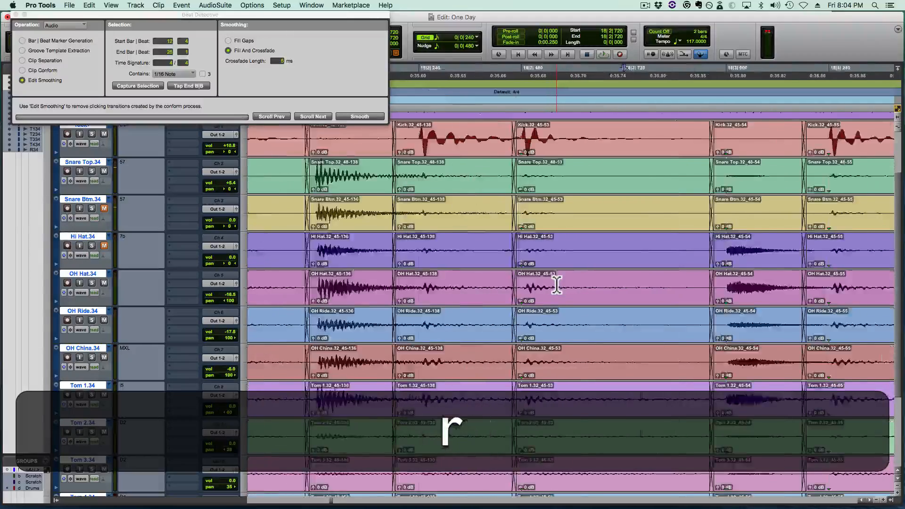
{"action": "key", "text": "space"}
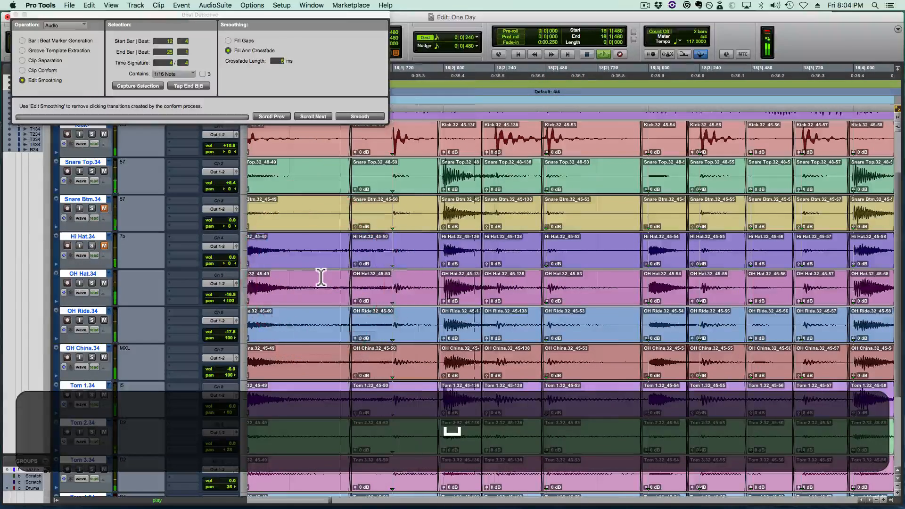
{"action": "key", "text": "space"}
- Move the crossfade ahead of the kick at 18|2|480 earlier, so that it starts at 18|2|388
{"action": "left_click", "coordinate": [551, 282]}
{"action": "key", "text": "t"}
{"action": "key", "text": "t"}
{"action": "key", "text": "t"}
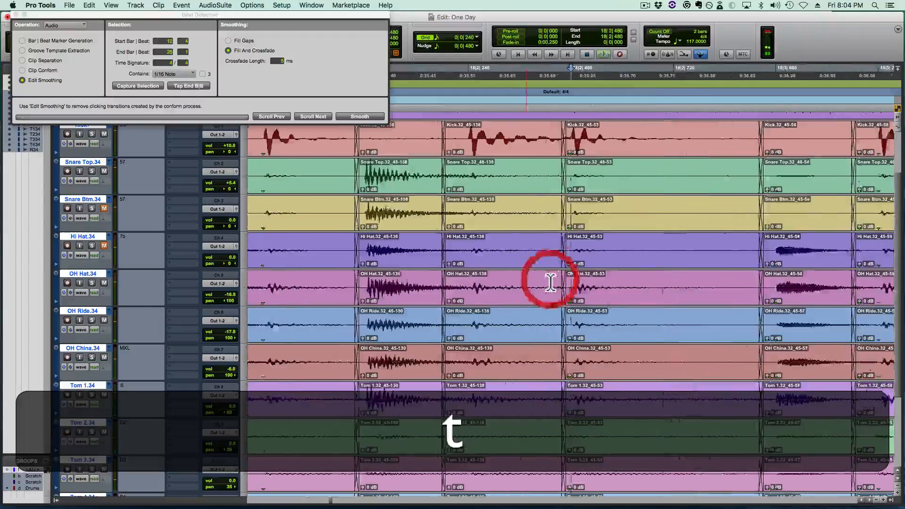
{"action": "left_click_drag", "start_coordinate": [542, 300], "coordinate": [420, 299]}
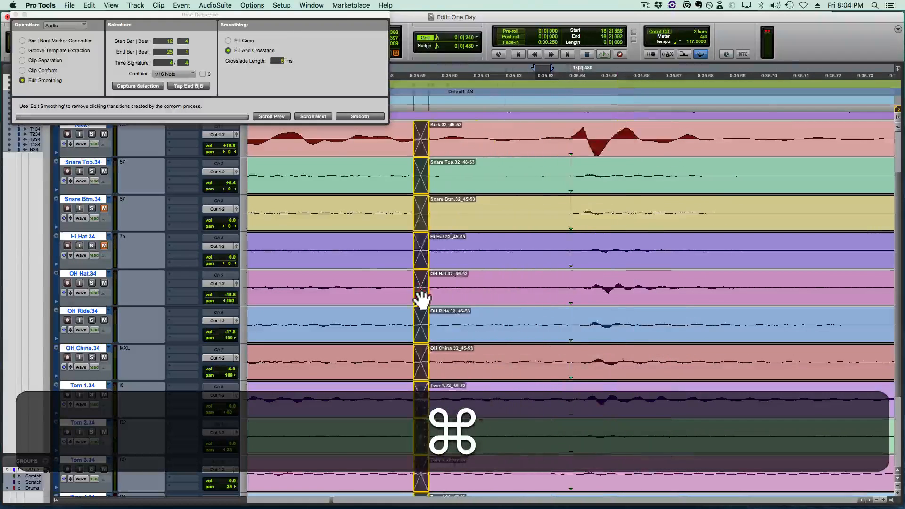
{"action": "key", "text": "r"}
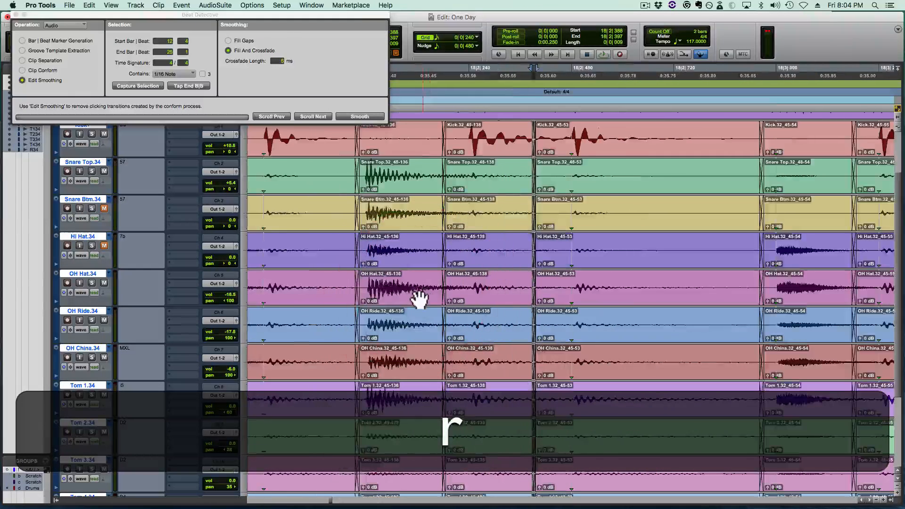
- Shift the crossfade between the 18|2 snare hit and the following kick slightly later, and play it back from 18|1|720
{"action": "left_click", "coordinate": [309, 280]}
{"action": "key", "text": "space"}
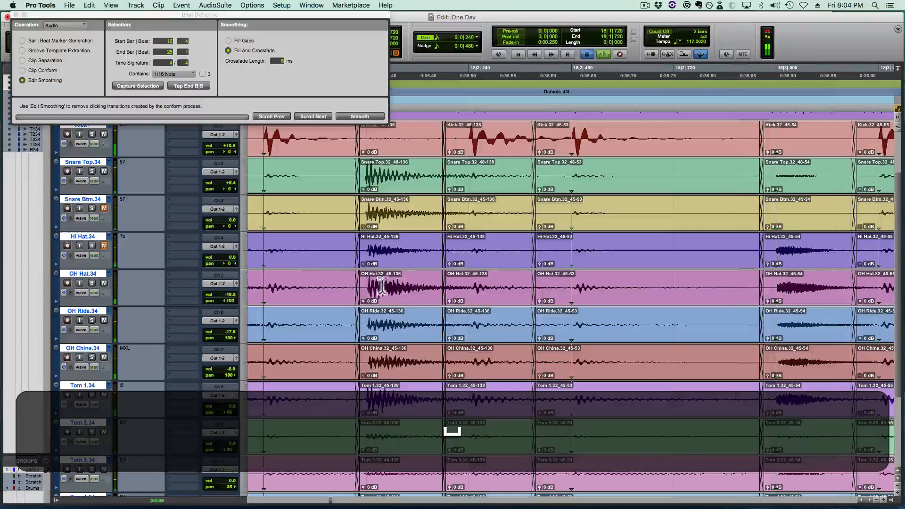
{"action": "mouse_move", "coordinate": [445, 304]}
{"action": "left_mouse_down"}
{"action": "mouse_move", "coordinate": [463, 304]}
{"action": "mouse_move", "coordinate": [451, 306]}
{"action": "left_mouse_up"}
{"action": "left_click", "coordinate": [266, 273]}
{"action": "key", "text": "space"}
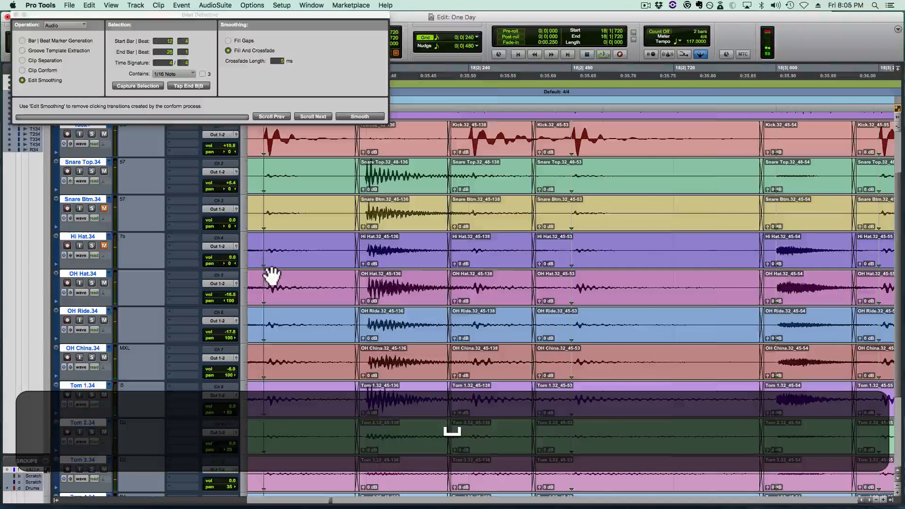
- Play back the edited drums from 17|3|480 through the following bars
{"action": "key", "text": "r"}
{"action": "left_click", "coordinate": [252, 280]}
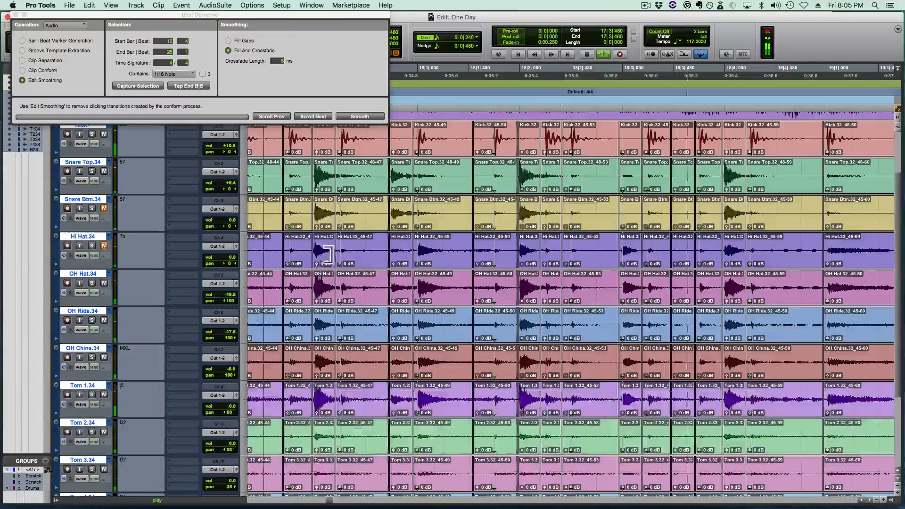
{"action": "key", "text": "r"}
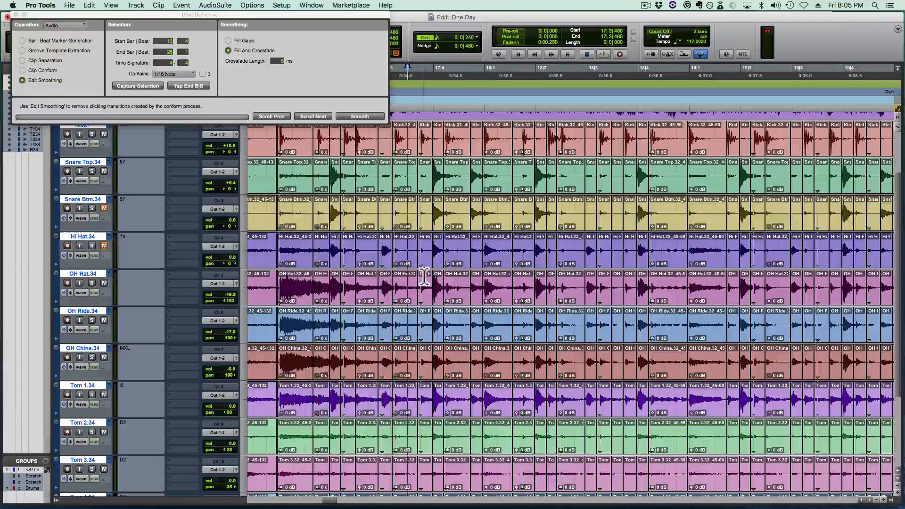
{"action": "key", "text": "space"}
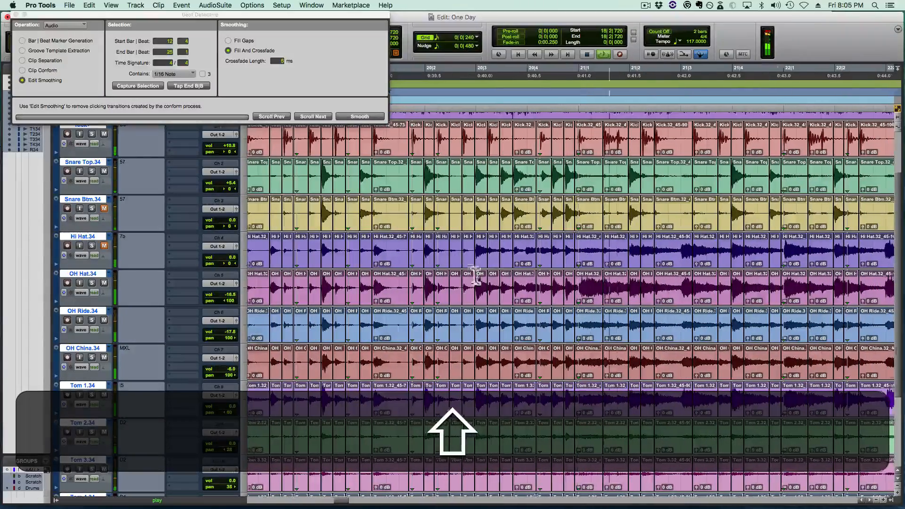
- Inspect the snare fill around 20|4|240 and play it back from beat 20|3
{"action": "key", "text": "space"}
{"action": "left_click", "coordinate": [526, 284]}
{"action": "key", "text": "t"}
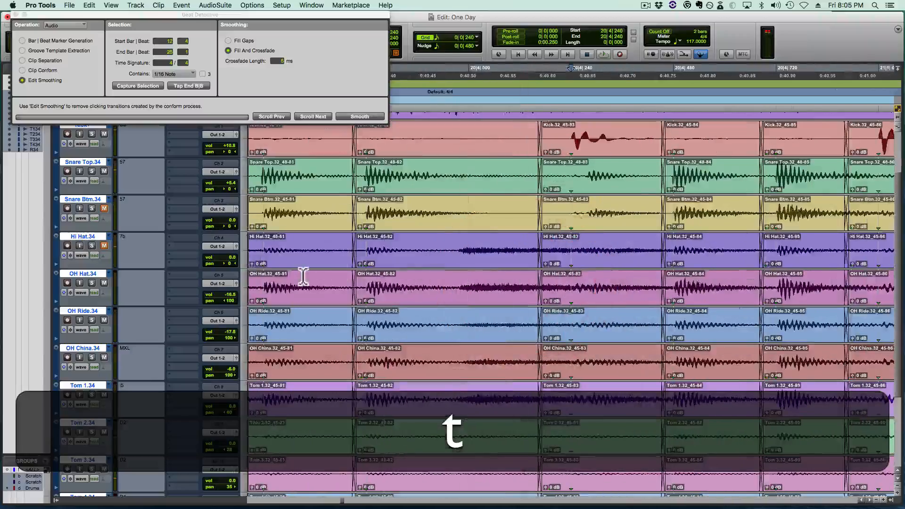
{"action": "key", "text": "r"}
{"action": "key", "text": "r"}
{"action": "key", "text": "space"}
{"action": "left_click", "coordinate": [329, 308]}
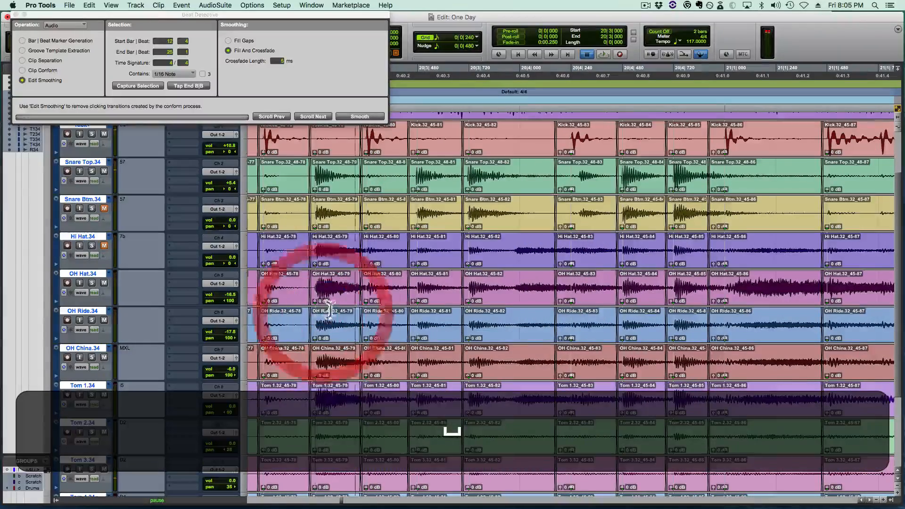
{"action": "key", "text": "space"}
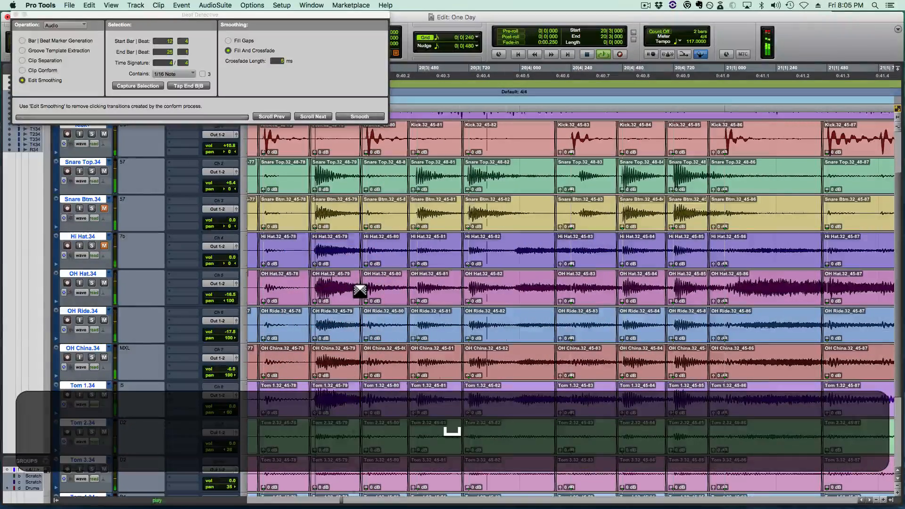
- Play back the drums from 17|4|480 and 18|4|720, and examine the hits around 19|2|720
{"action": "key", "text": "r"}
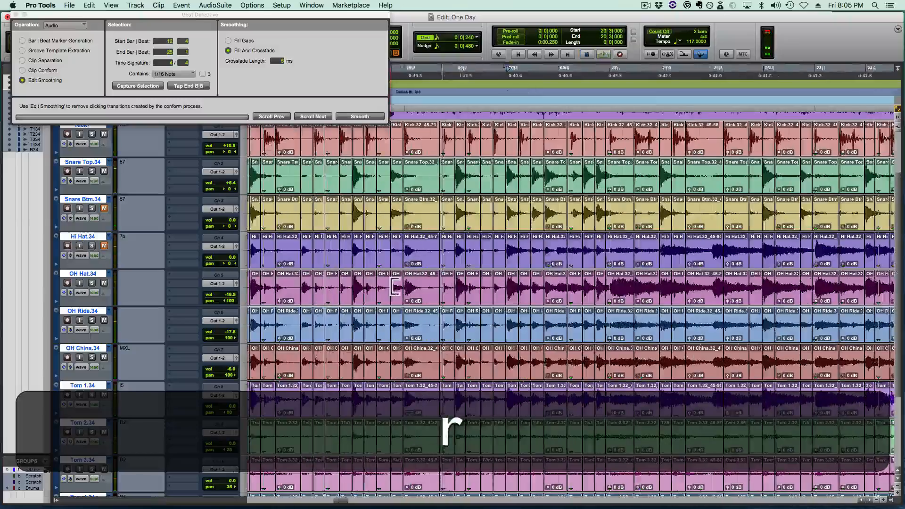
{"action": "key", "text": "shift+r"}
{"action": "key", "text": "space"}
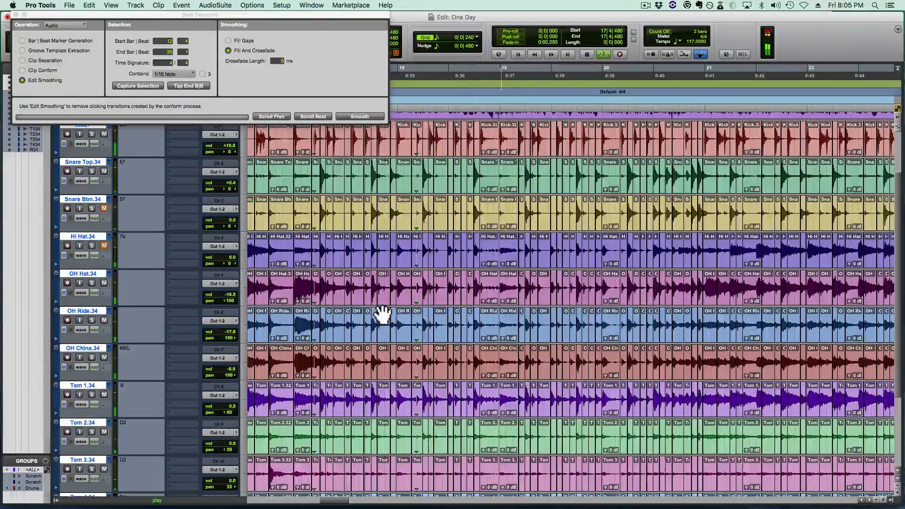
{"action": "key", "text": "shift+space"}
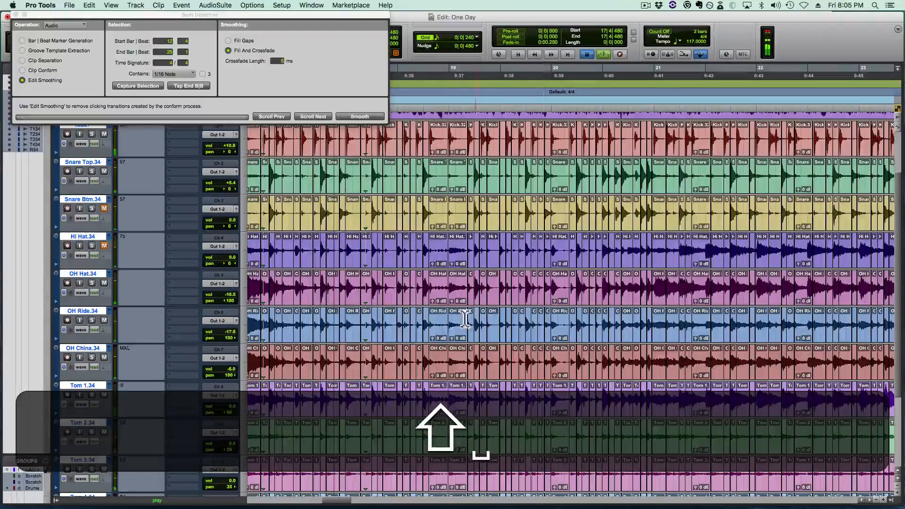
{"action": "left_click", "coordinate": [440, 321]}
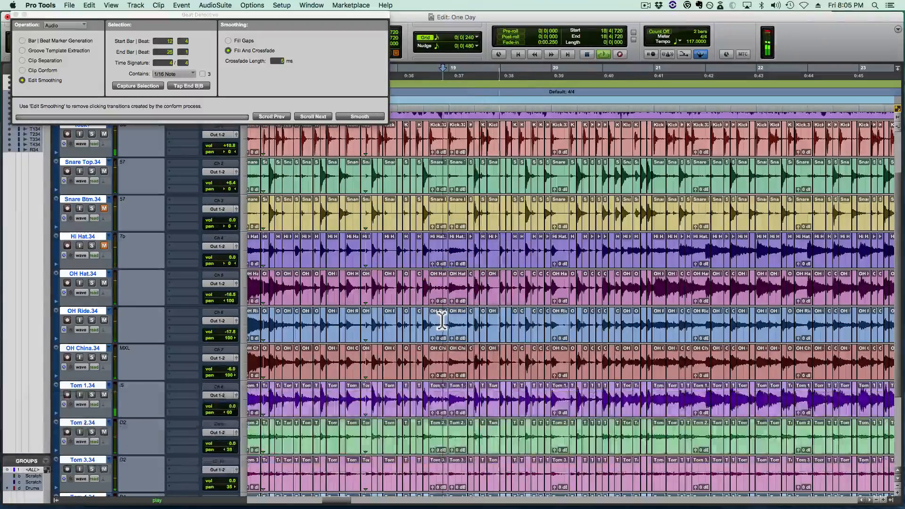
{"action": "key", "text": "space"}
{"action": "key", "text": "t"}
{"action": "key", "text": "t"}
{"action": "key", "text": "t"}
{"action": "key", "text": "t"}
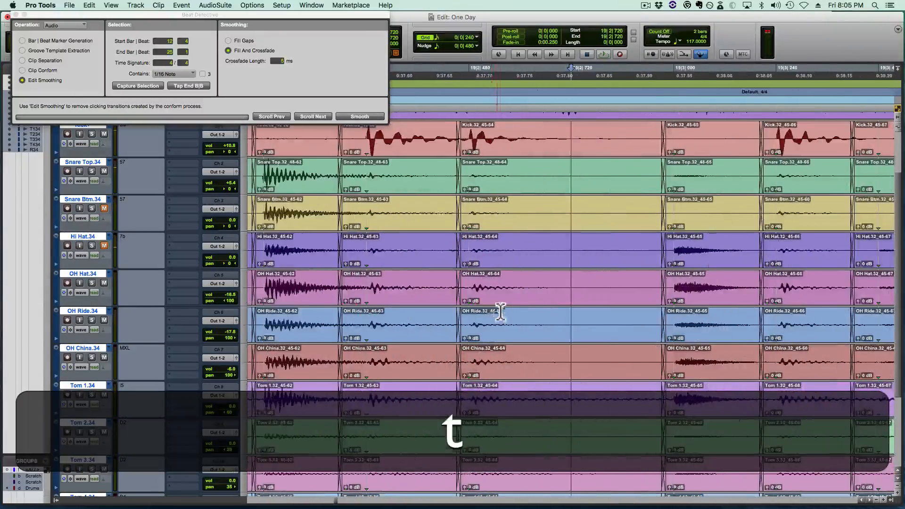
{"action": "key", "text": "r"}
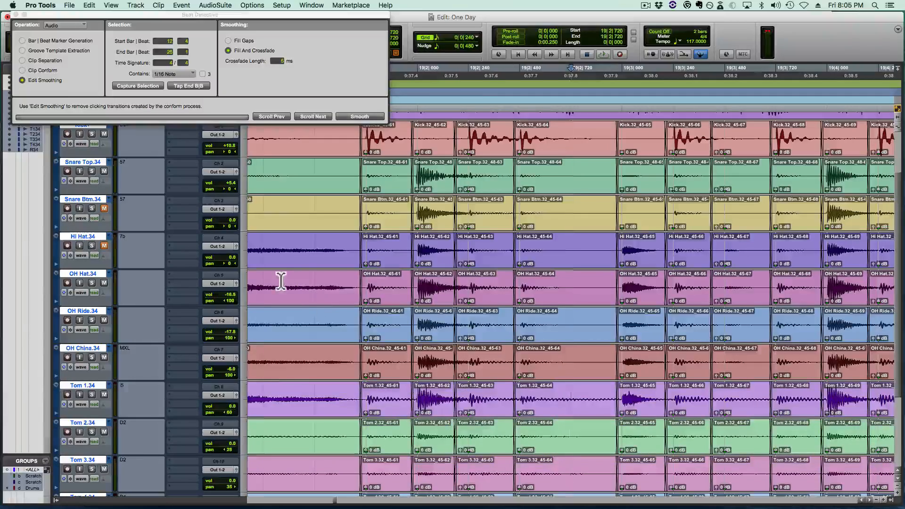
- Shift the crossfade before the 19|2|480 kick earlier across all the drum tracks
{"action": "left_click", "coordinate": [281, 281]}
{"action": "left_click", "coordinate": [531, 281]}
{"action": "key", "text": "t"}
{"action": "key", "text": "t"}
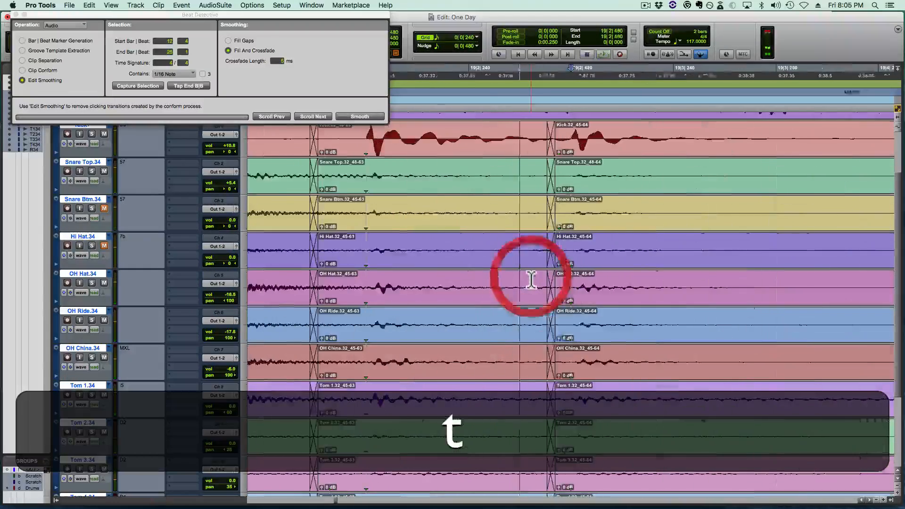
{"action": "key", "text": "super+t"}
{"action": "left_click_drag", "start_coordinate": [549, 309], "coordinate": [501, 307]}
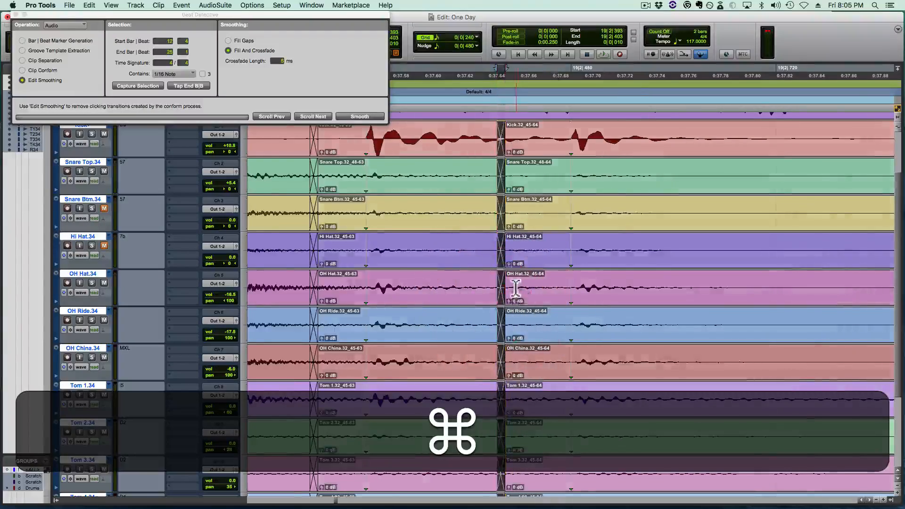
- Play back the drums from 19|1|480 and inspect the crossfade before the 19|2|480 kick
{"action": "key", "text": "r"}
{"action": "left_click", "coordinate": [360, 287]}
{"action": "key", "text": "space"}
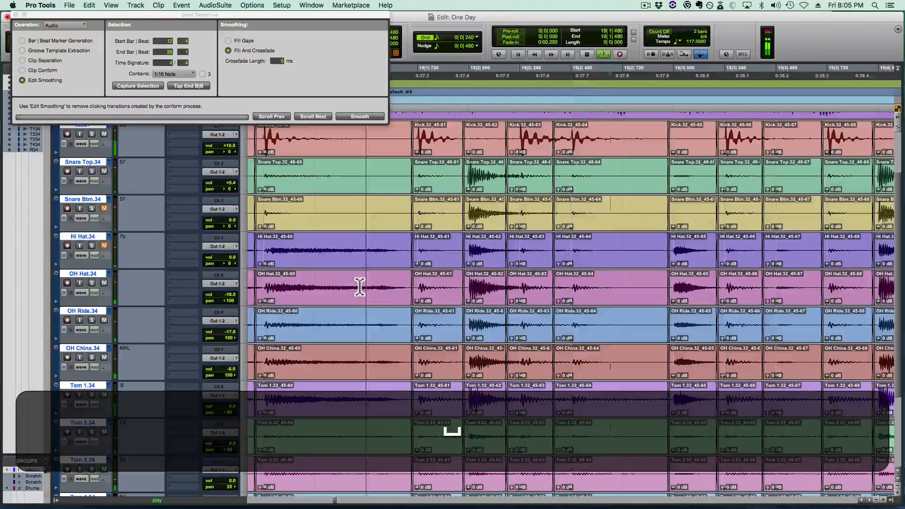
{"action": "key", "text": "r"}
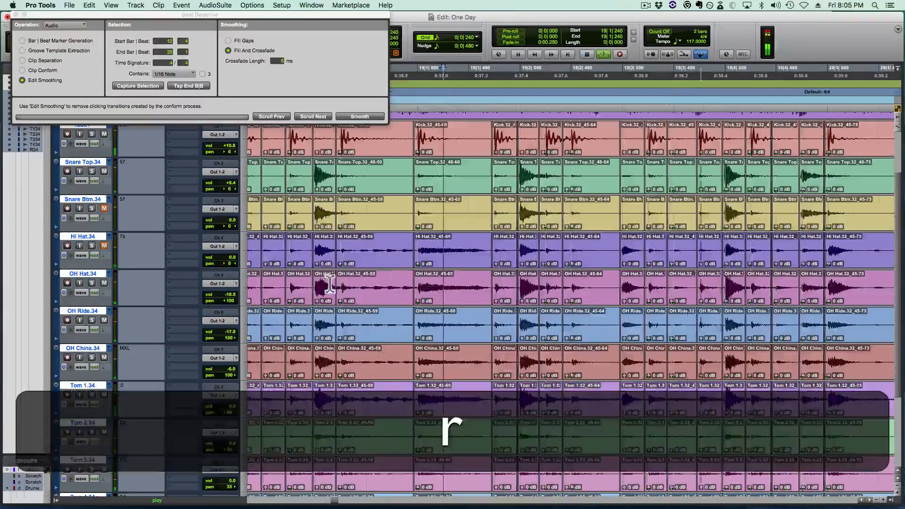
{"action": "key", "text": "shift+space"}
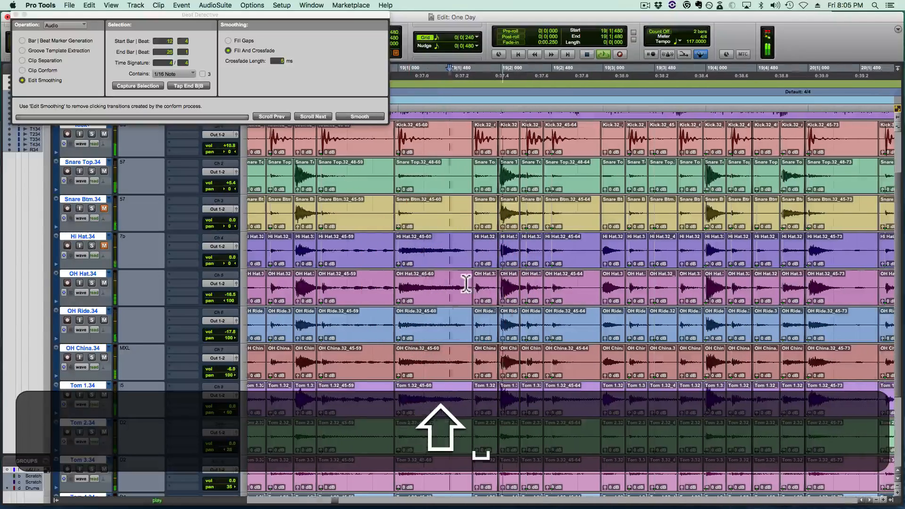
{"action": "left_click", "coordinate": [555, 209]}
{"action": "key", "text": "t"}
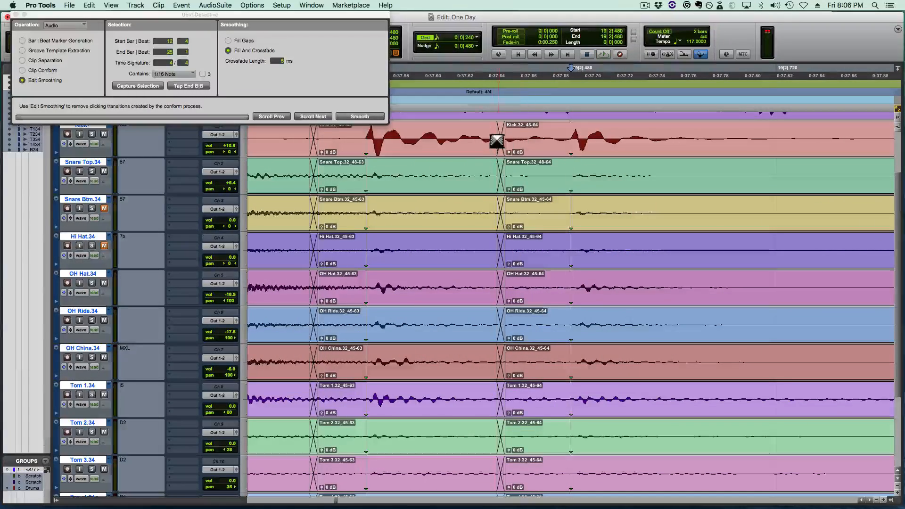
{"action": "key", "text": "r"}
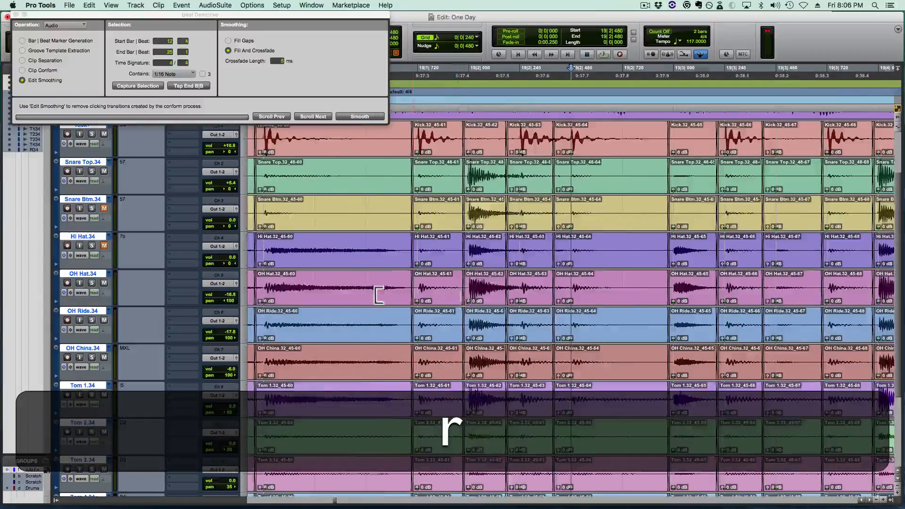
- Save the session and play back the edited drums from 18|4|480 through the following bars
{"action": "left_click", "coordinate": [361, 285]}
{"action": "key", "text": "super+s"}
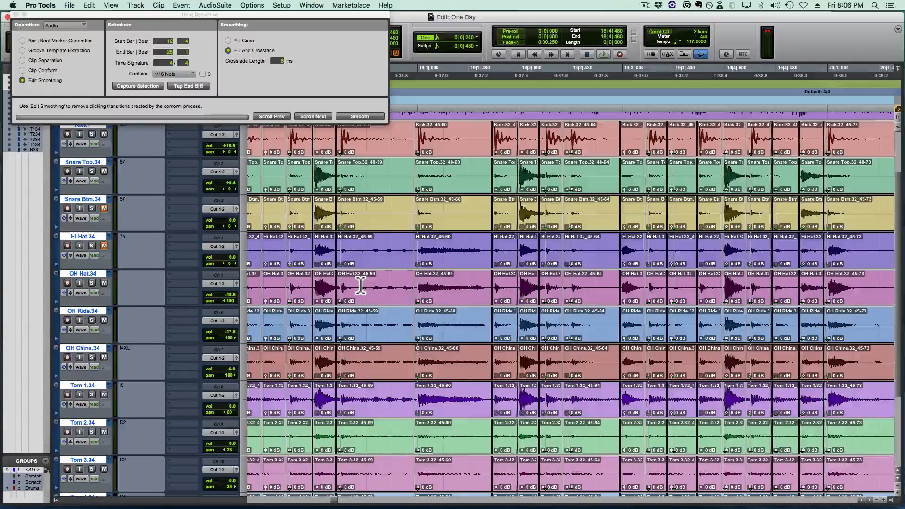
{"action": "key", "text": "space"}
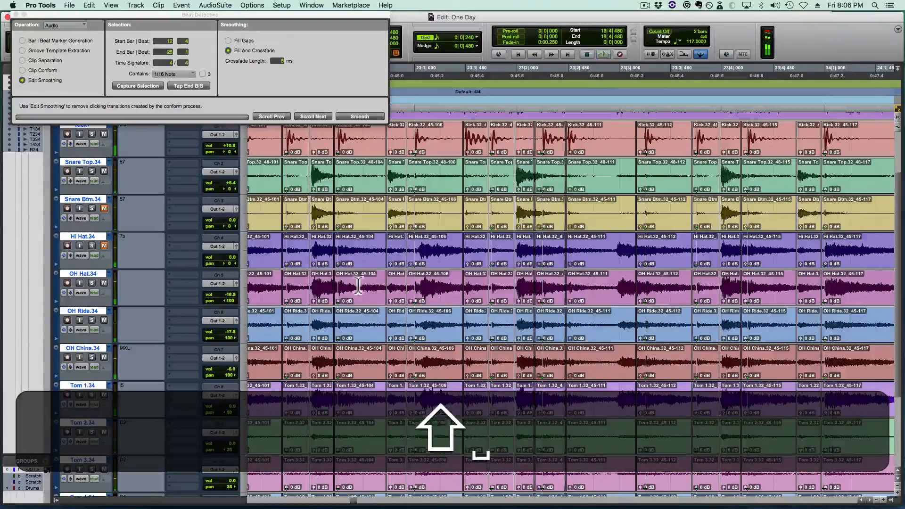
- Replay the drums from 22|3|480 into bar 23
{"action": "left_click", "coordinate": [358, 285], "text": "shift"}
{"action": "left_click", "coordinate": [367, 283], "text": "shift"}
{"action": "key", "text": "shift+space"}
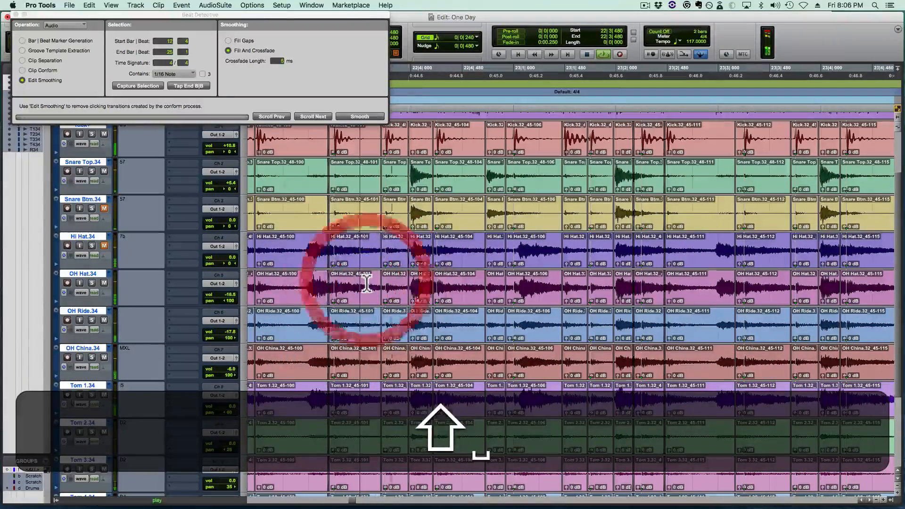
- Copy the snare hit at 22|4|000 on all drum tracks and paste it over the snare hit at 23|2|000
{"action": "left_click_drag", "start_coordinate": [420, 283], "coordinate": [428, 282]}
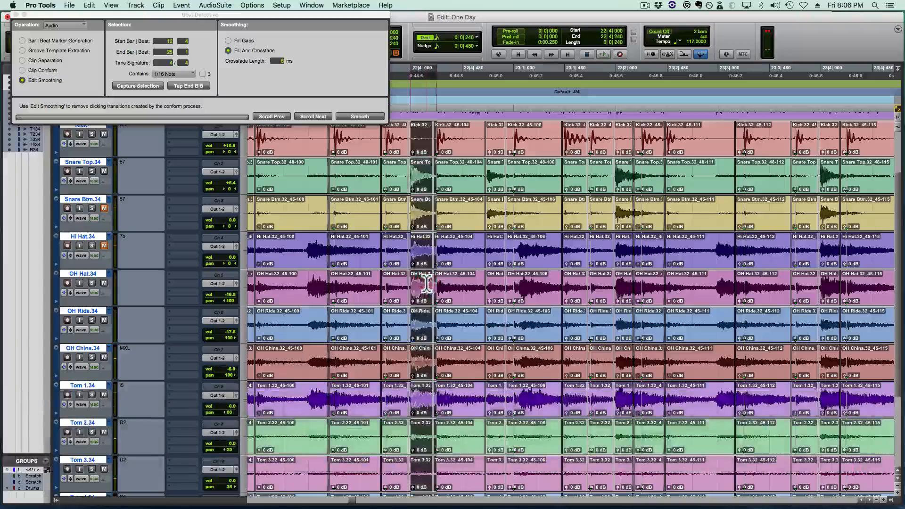
{"action": "key", "text": "c"}
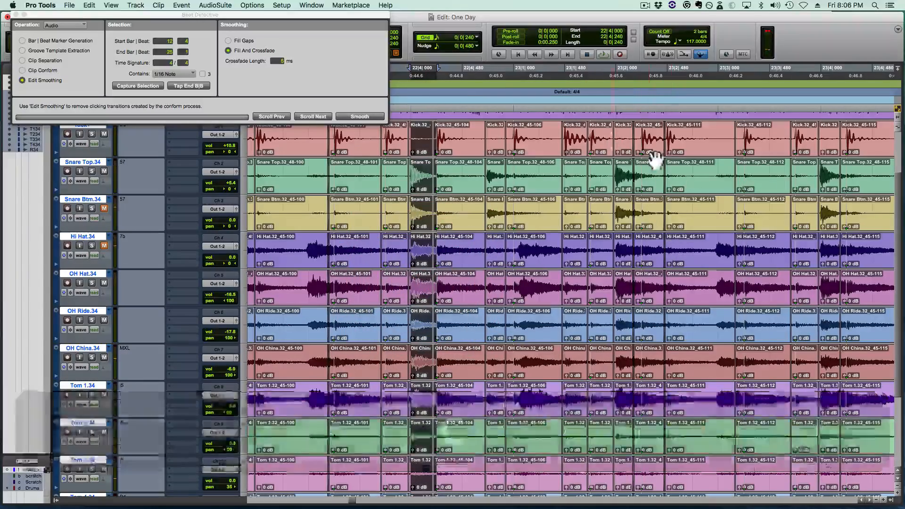
{"action": "left_click", "coordinate": [623, 169]}
{"action": "key", "text": "v"}
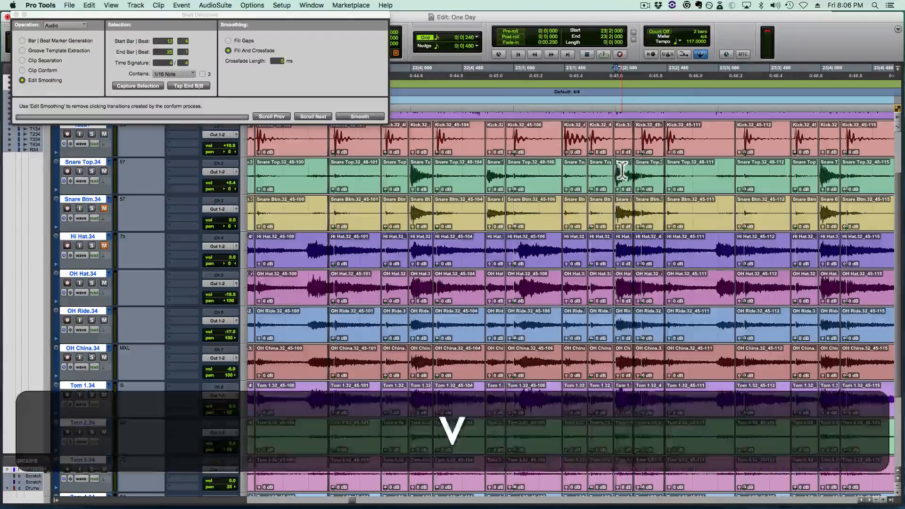
- Adjust the boundaries of the pasted snare hit at 23|2|000 and crossfade both edges into the neighbouring drum clips
{"action": "key", "text": "t"}
{"action": "key", "text": "t"}
{"action": "key", "text": "super+t"}
{"action": "mouse_move", "coordinate": [554, 190]}
{"action": "left_mouse_down"}
{"action": "mouse_move", "coordinate": [543, 184]}
{"action": "mouse_move", "coordinate": [592, 180]}
{"action": "mouse_move", "coordinate": [562, 192]}
{"action": "left_mouse_up"}
{"action": "left_click", "coordinate": [565, 197], "text": "super"}
{"action": "left_click_drag", "start_coordinate": [742, 178], "coordinate": [766, 191]}
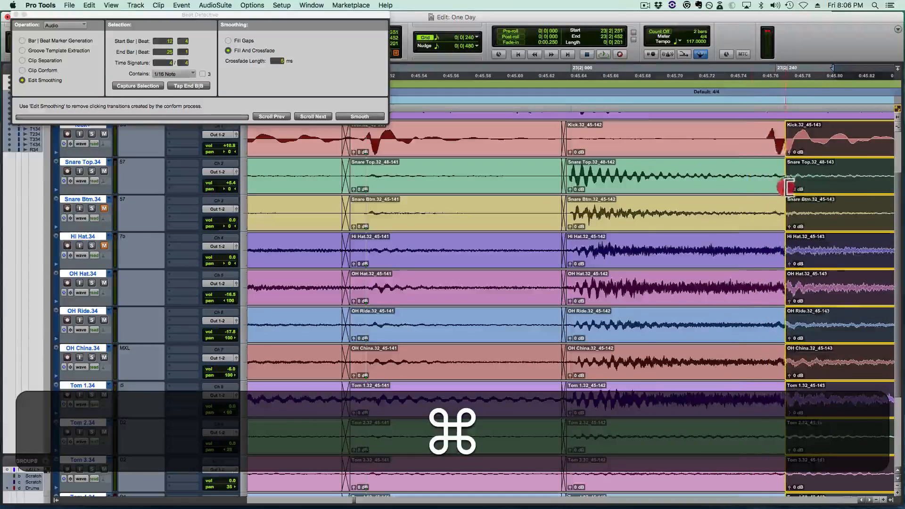
{"action": "left_click_drag", "start_coordinate": [766, 191], "coordinate": [760, 192]}
{"action": "key", "text": "r"}
{"action": "key", "text": "r"}
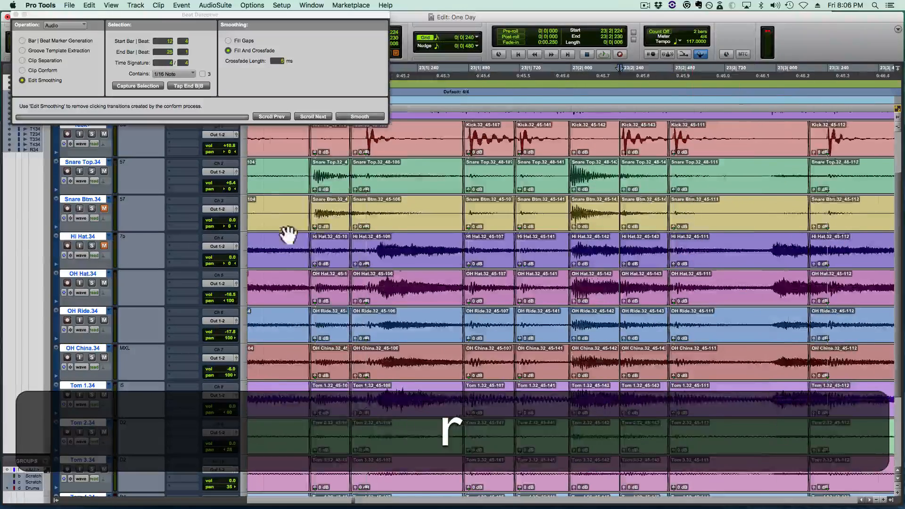
- Play back the drums from 22|4|480 and 22|3|480 towards Pre Chorus 1, and replay them from 24|1|480
{"action": "left_click", "coordinate": [272, 208]}
{"action": "key", "text": "space"}
{"action": "key", "text": "r"}
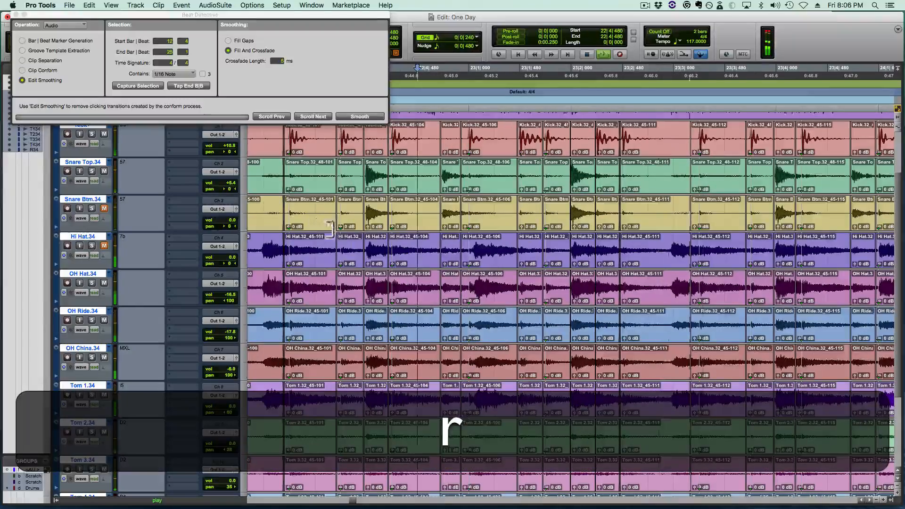
{"action": "left_click", "coordinate": [314, 203]}
{"action": "scroll", "coordinate": [384, 212], "scroll_direction": "right", "scroll_amount": 2}
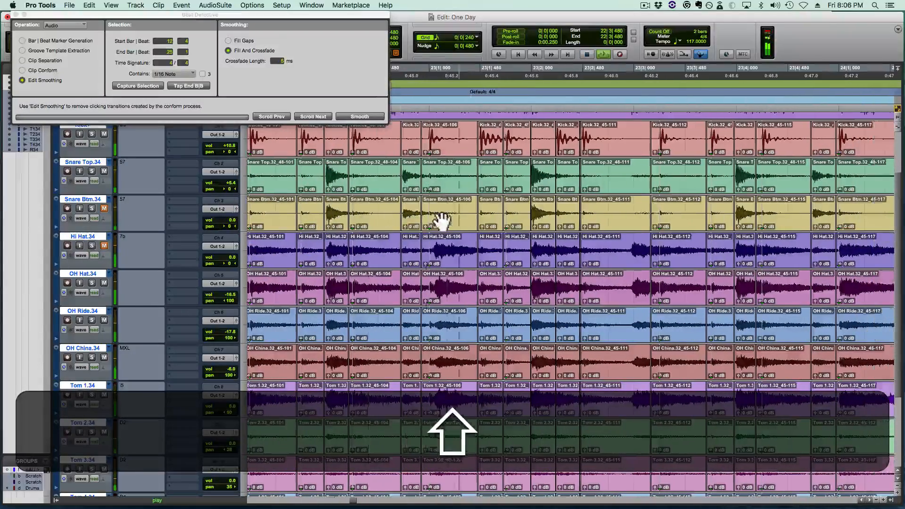
{"action": "scroll", "coordinate": [473, 213], "scroll_direction": "right", "scroll_amount": 10}
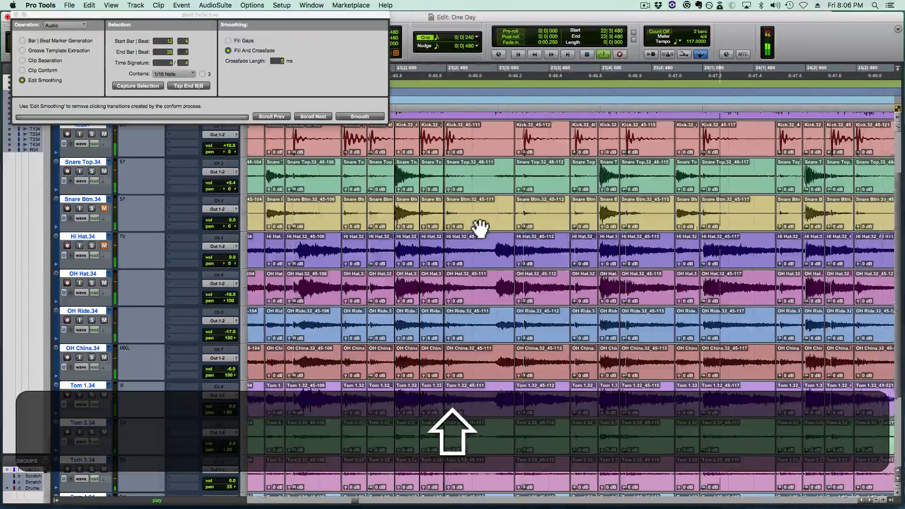
{"action": "scroll", "coordinate": [481, 228], "scroll_direction": "right", "scroll_amount": 18}
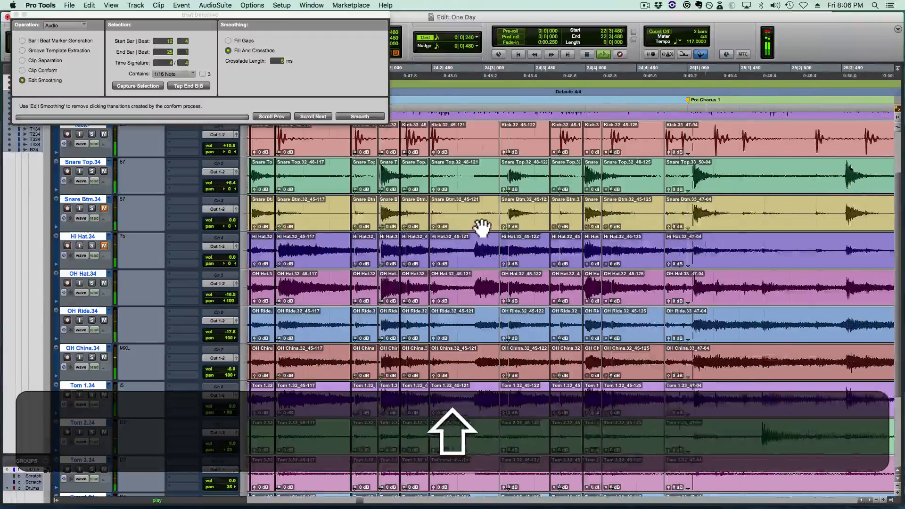
{"action": "left_click", "coordinate": [307, 244]}
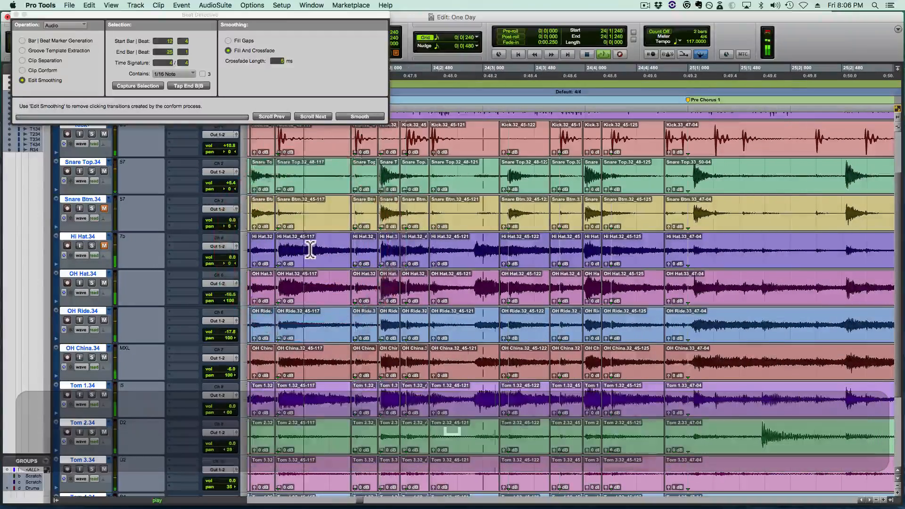
- Paste the copied snare hit over the one at 24|4|000 on all drum tracks and crossfade both its edges
{"action": "left_click", "coordinate": [612, 204]}
{"action": "key", "text": "t"}
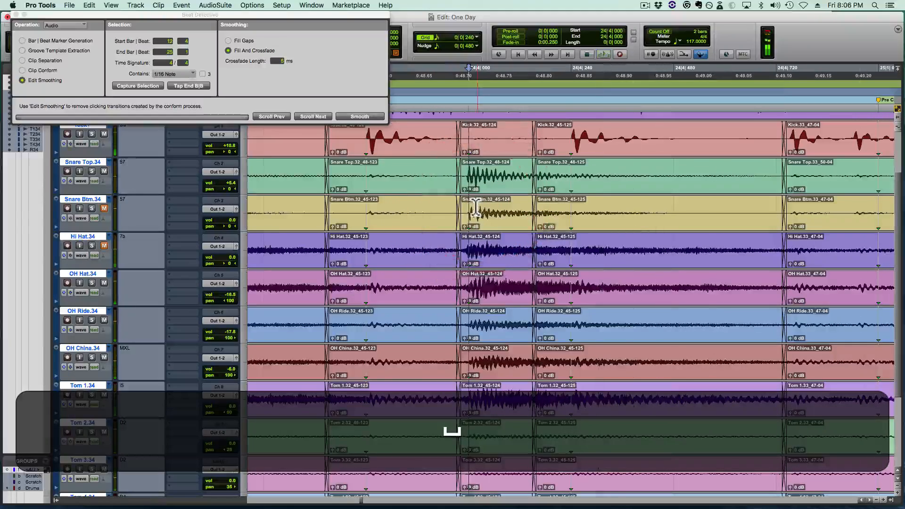
{"action": "key", "text": "v"}
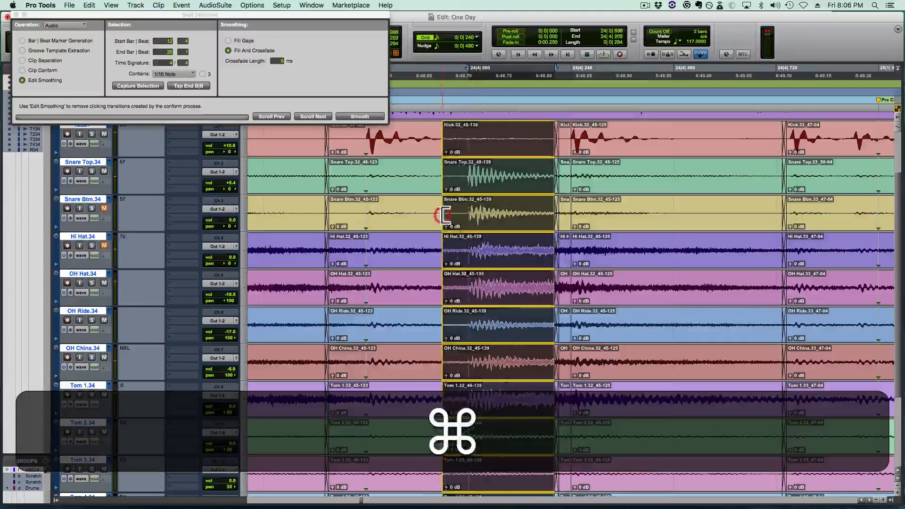
{"action": "left_click_drag", "start_coordinate": [442, 214], "coordinate": [465, 229]}
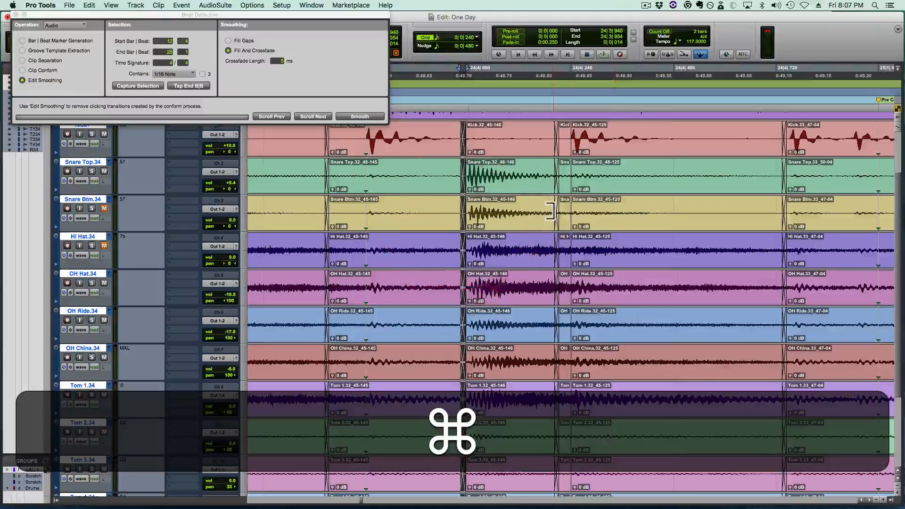
{"action": "left_click_drag", "start_coordinate": [550, 211], "coordinate": [559, 231]}
{"action": "key", "text": "super+r"}
{"action": "key", "text": "r"}
- Play back the repaired drums from 24|3|000 into Pre Chorus 1 and examine the transition around 24|4|720
{"action": "left_click", "coordinate": [431, 204]}
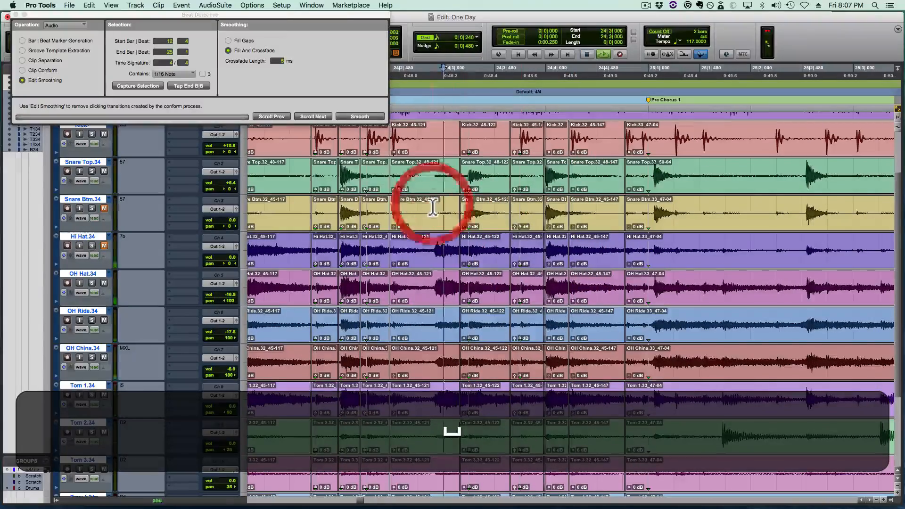
{"action": "key", "text": "space"}
{"action": "scroll", "coordinate": [473, 208], "scroll_direction": "right", "scroll_amount": 5}
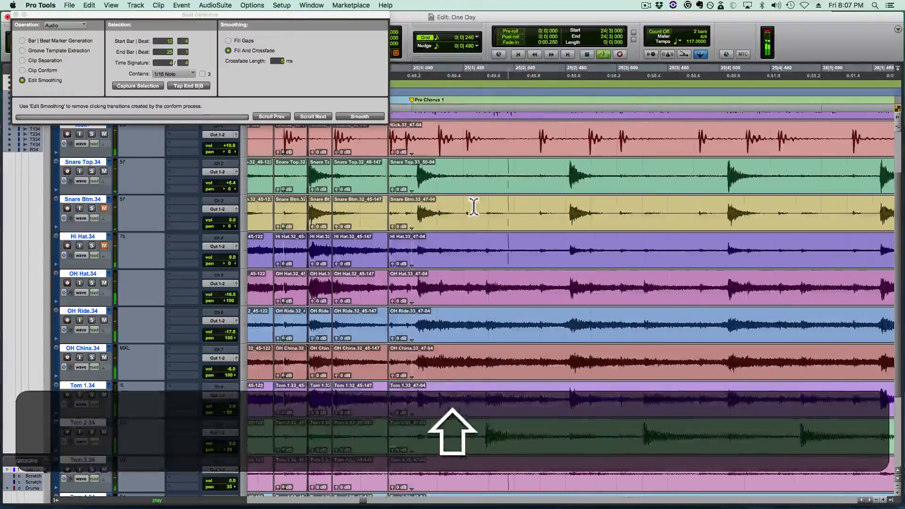
{"action": "left_click", "coordinate": [397, 207]}
{"action": "key", "text": "t"}
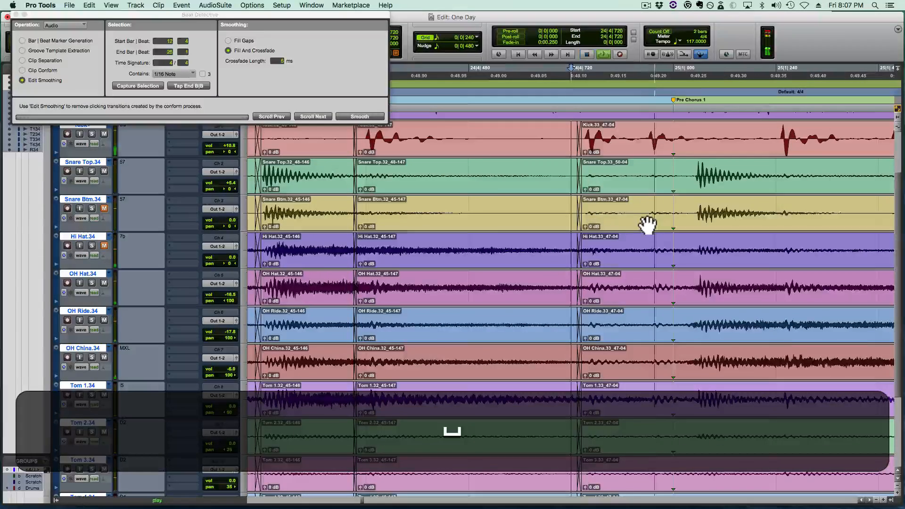
- Turn on the metronome click and play back the drums from 24|2|480 into Pre Chorus 1
{"action": "key", "text": "r"}
{"action": "left_click", "coordinate": [350, 206]}
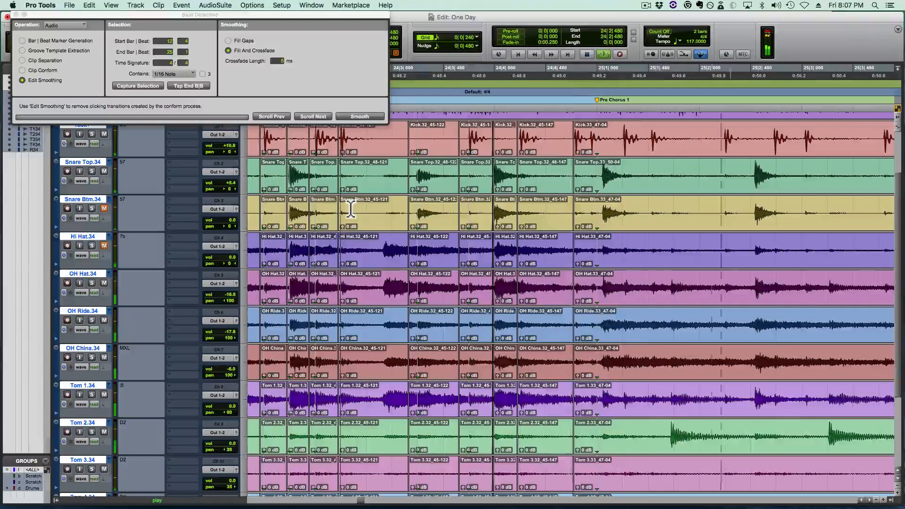
{"action": "key", "text": "space"}
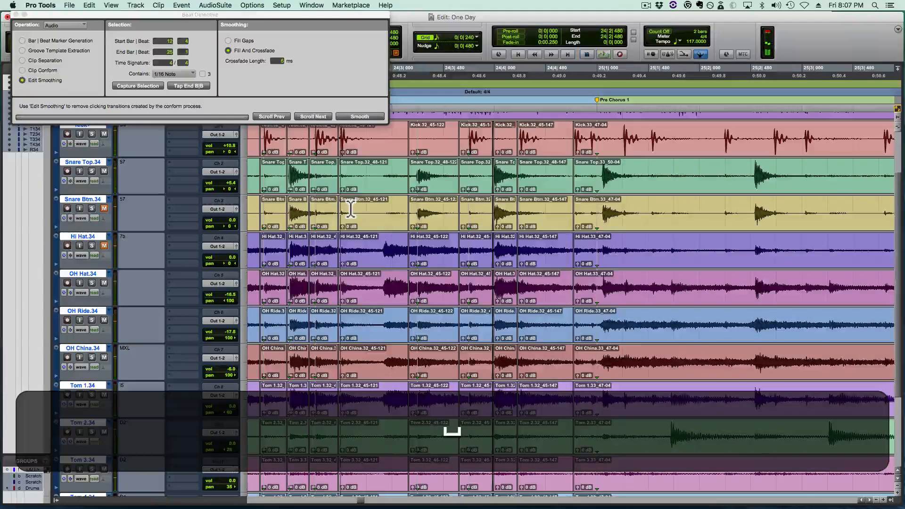
{"action": "key", "text": "space"}
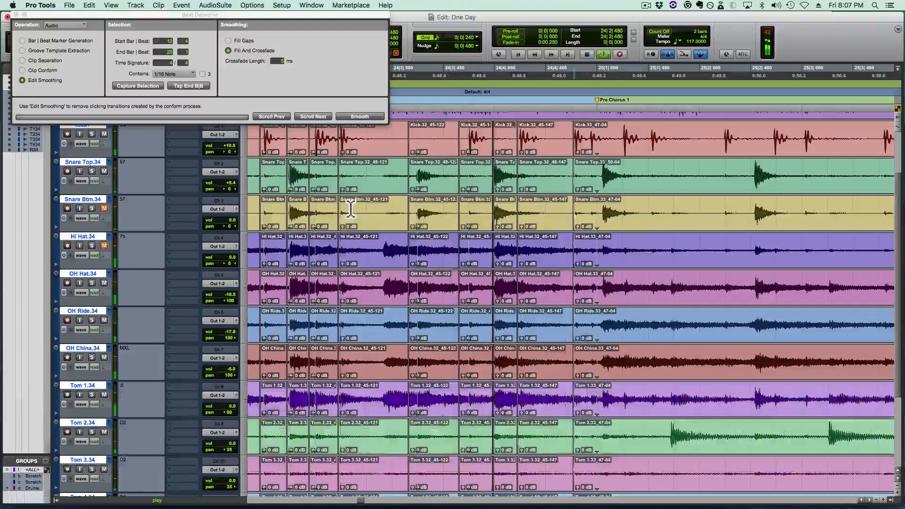
{"action": "key", "text": "space"}
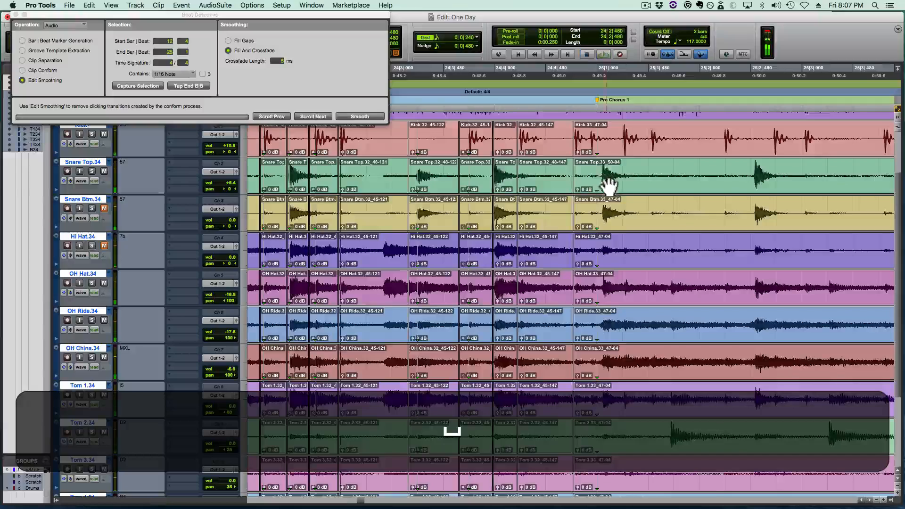
- Examine the Pre Chorus 1 downbeat at 25|1|000 and move the edit cursor to the snare hit just after it
{"action": "left_click", "coordinate": [602, 162]}
{"action": "key", "text": "t"}
{"action": "left_click", "coordinate": [569, 172]}
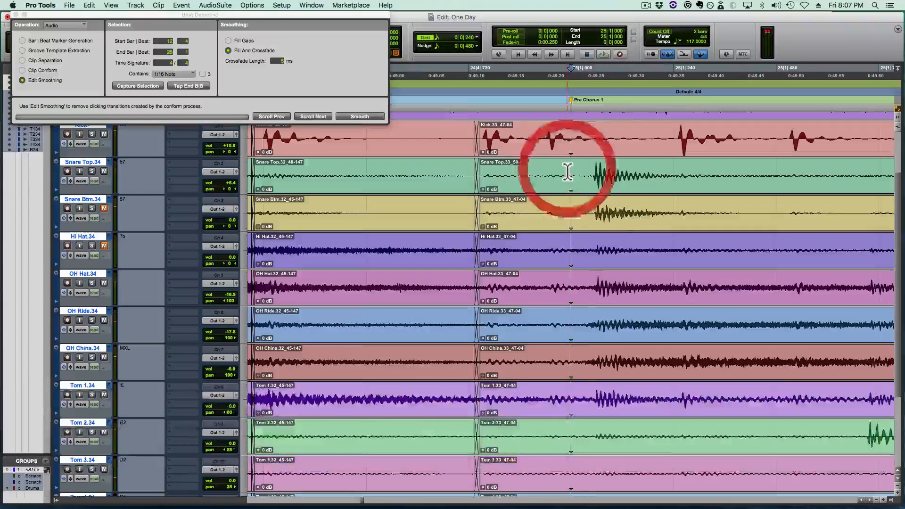
{"action": "key", "text": "Tab"}
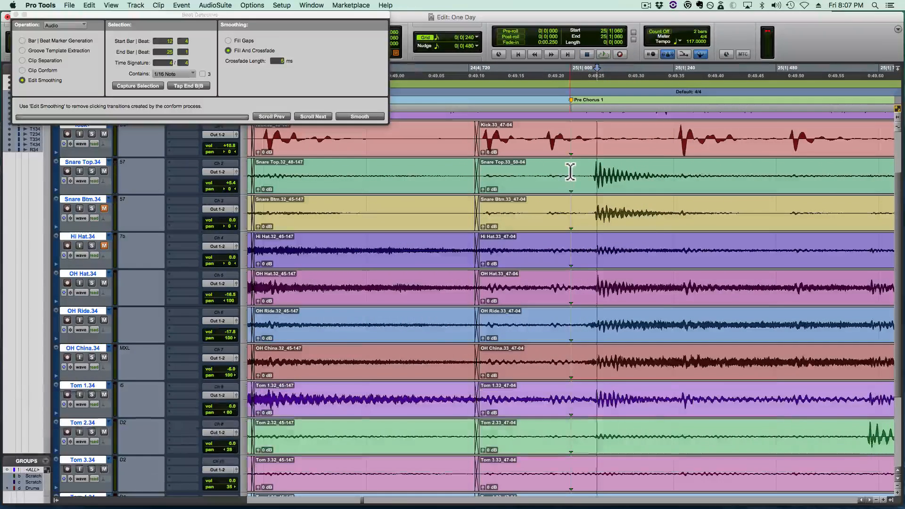
{"action": "key", "text": "Tab"}
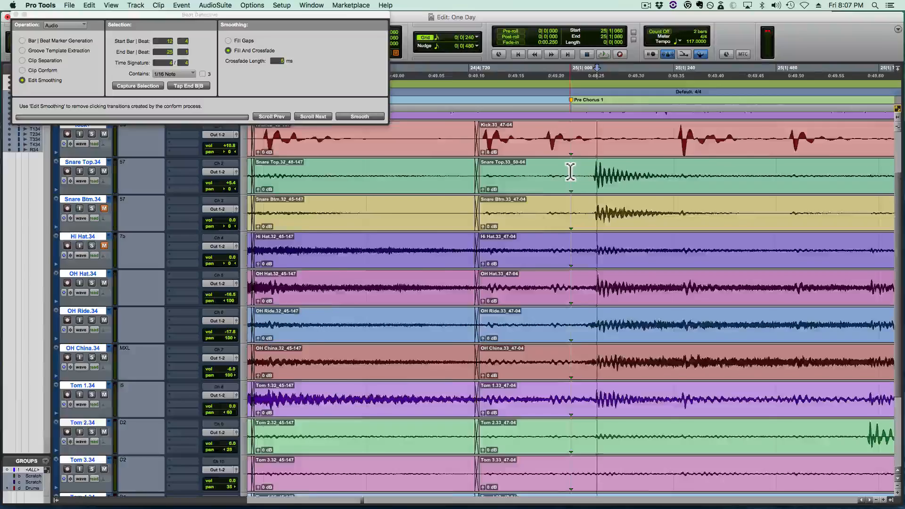
- Play back the drums from 24|2|720 through the start of Pre Chorus 1, and place the edit cursor at 26|4|480
{"action": "key", "text": "r"}
{"action": "left_click", "coordinate": [341, 208]}
{"action": "key", "text": "space"}
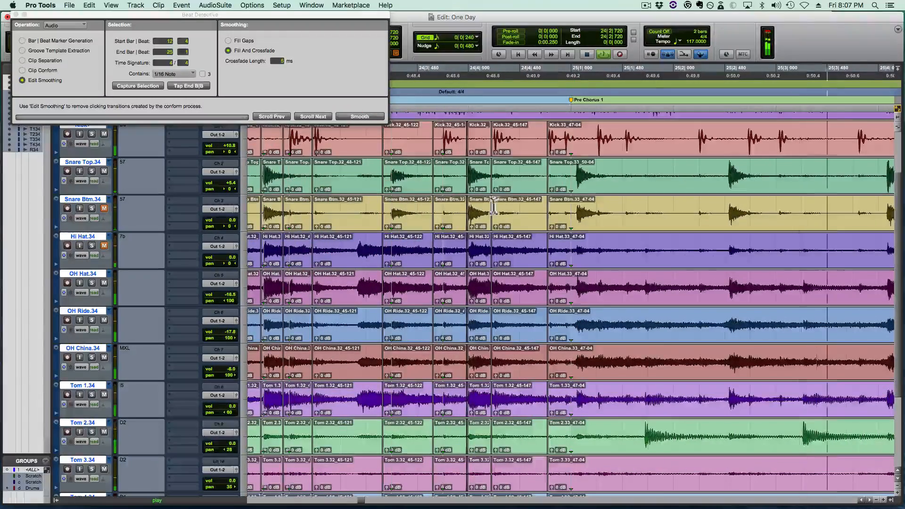
{"action": "key", "text": "shift"}
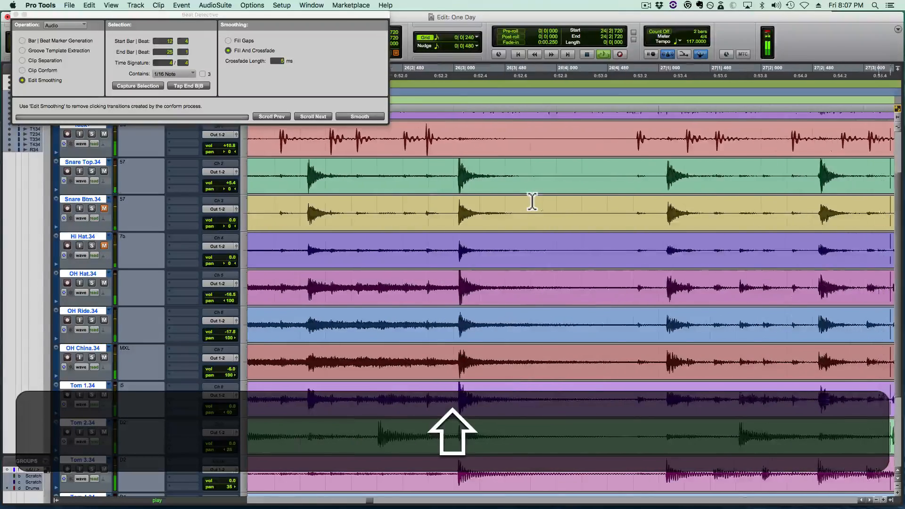
{"action": "left_click", "coordinate": [616, 172]}
{"action": "key", "text": "shift+space"}
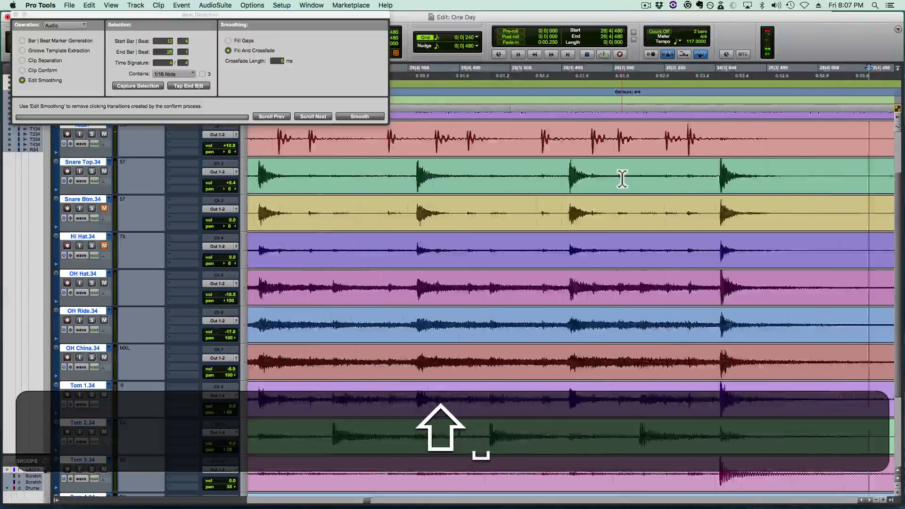
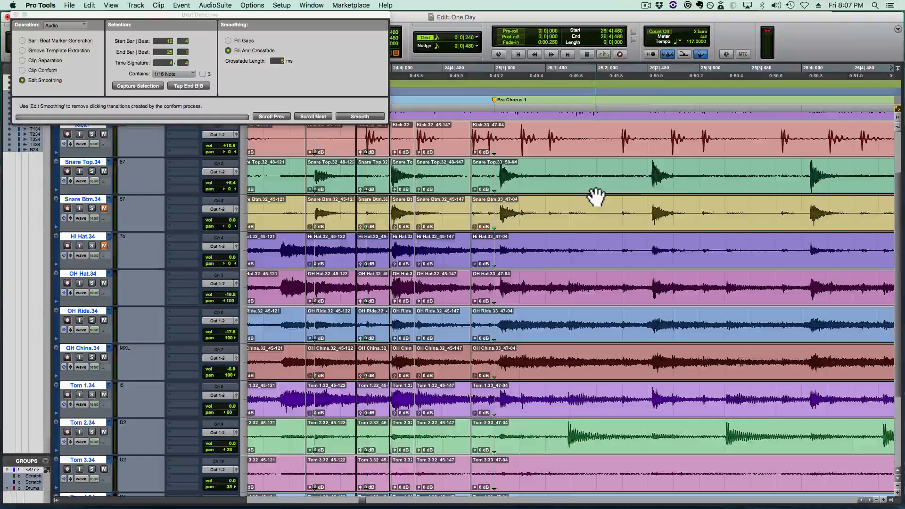
- Delete the crossfade at 24|4|735 just before Pre Chorus 1 and trim the following drum clips to start at 24|4|754
{"action": "left_click", "coordinate": [485, 243]}
{"action": "key", "text": "t"}
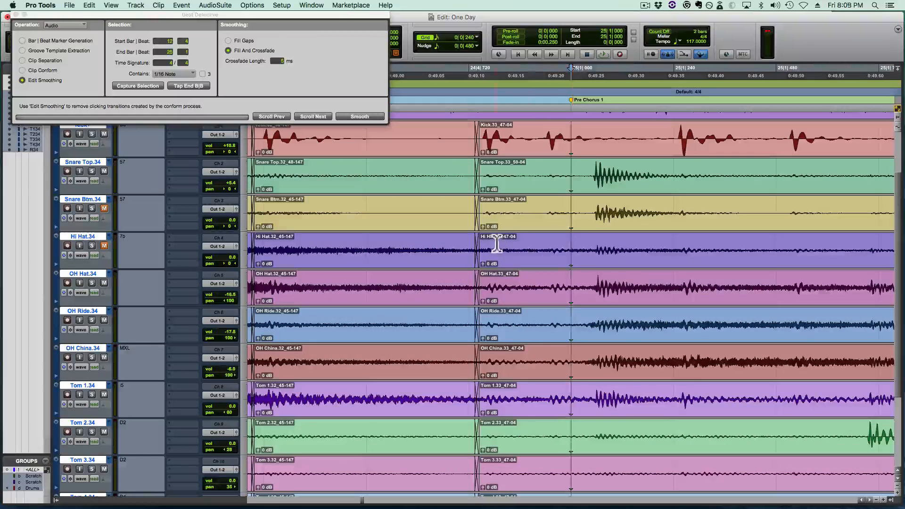
{"action": "left_click", "coordinate": [477, 259]}
{"action": "key", "text": "BackSpace"}
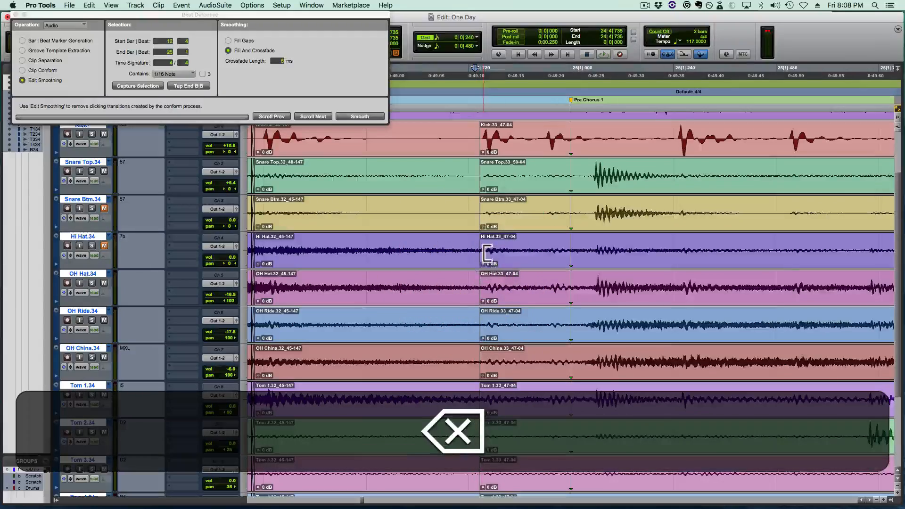
{"action": "key", "text": "super+BackSpace"}
{"action": "key", "text": "super+Tab"}
{"action": "key", "text": "a"}
- Move the grouped Pre Chorus 1 drum clips slightly earlier so they start at 24|4|720
{"action": "left_click", "coordinate": [527, 275]}
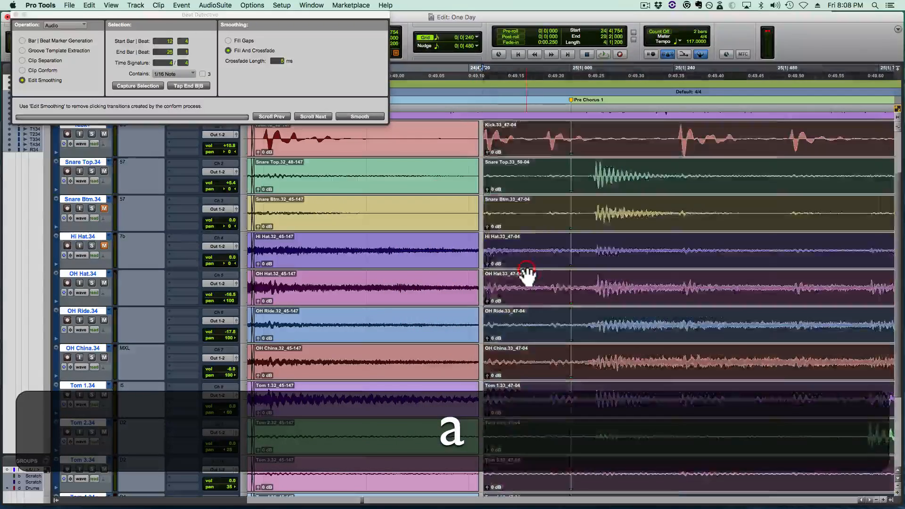
{"action": "left_click", "coordinate": [526, 269]}
{"action": "left_click", "coordinate": [510, 265]}
{"action": "left_click", "coordinate": [520, 265]}
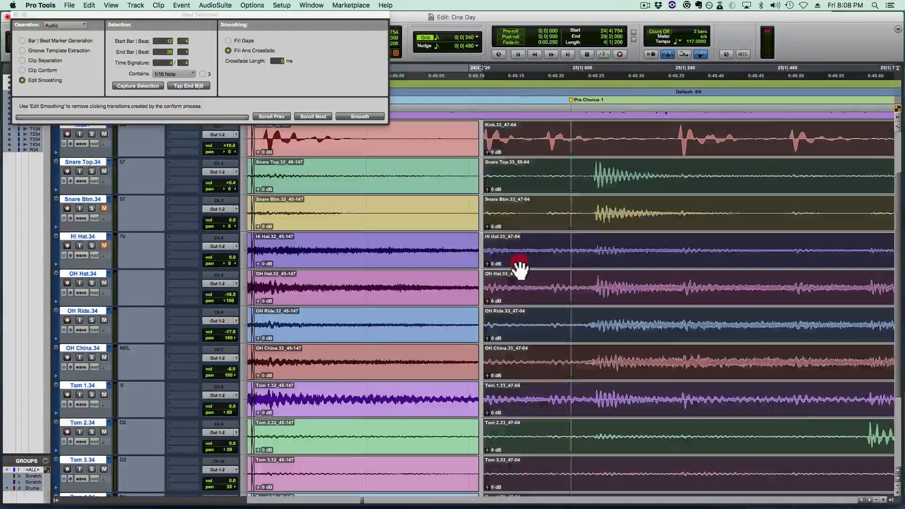
{"action": "left_click", "coordinate": [485, 265]}
{"action": "left_click", "coordinate": [586, 251]}
{"action": "left_click", "coordinate": [563, 258]}
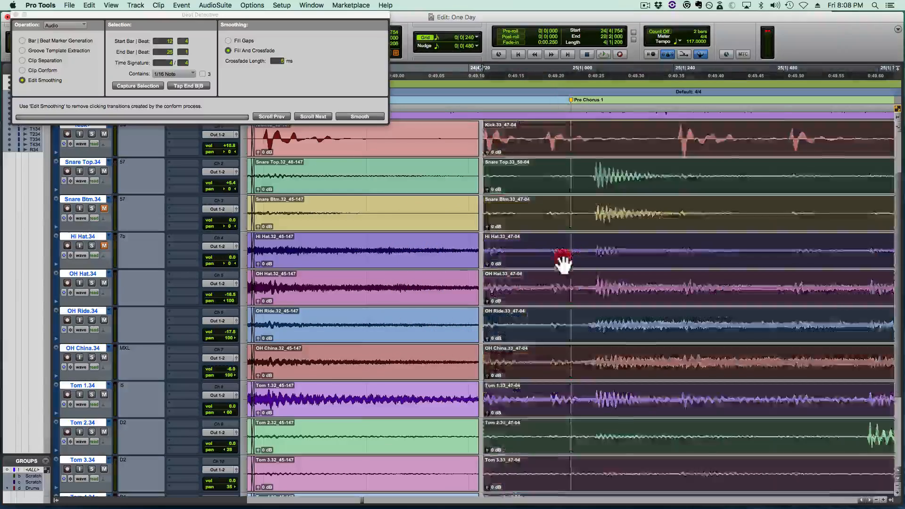
{"action": "mouse_move", "coordinate": [563, 258]}
{"action": "left_mouse_down"}
{"action": "mouse_move", "coordinate": [483, 259]}
{"action": "mouse_move", "coordinate": [579, 259]}
{"action": "left_mouse_up"}
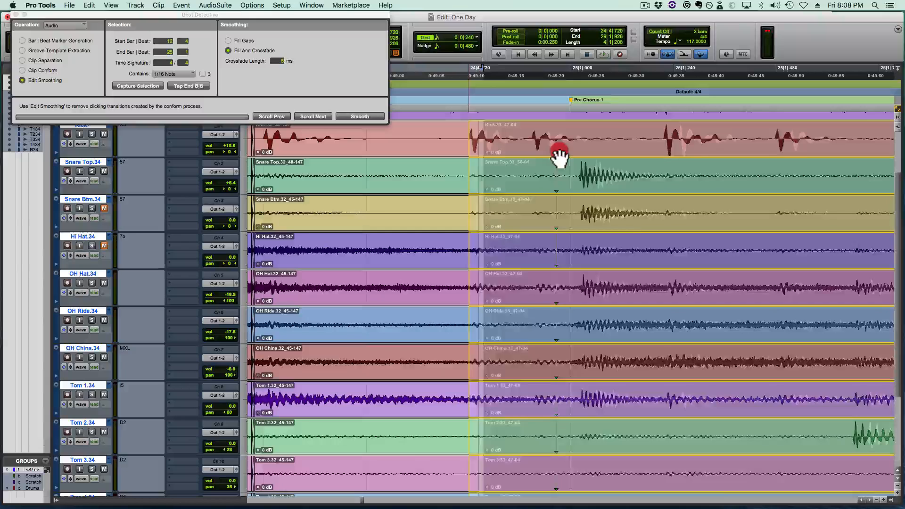
{"action": "left_click_drag", "start_coordinate": [555, 146], "coordinate": [521, 145]}
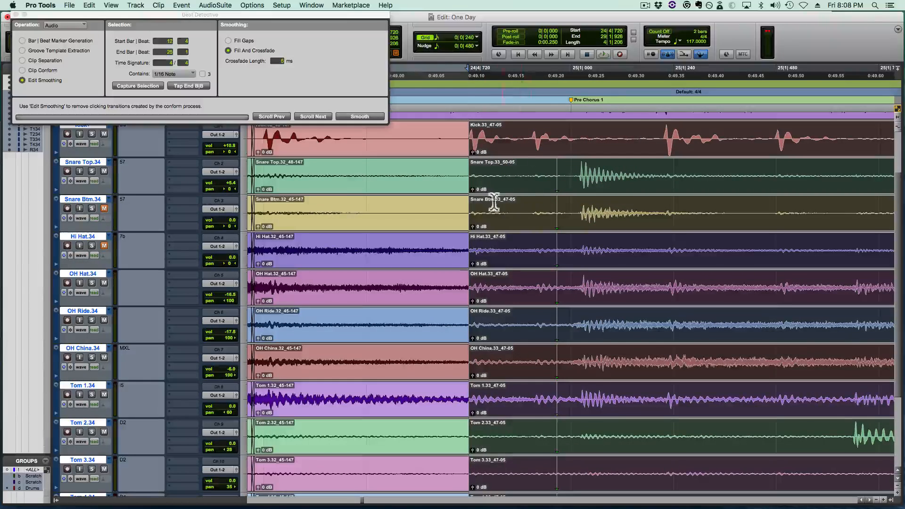
- Trim the clip seam back to 24|4|709 and play back the drums from 24|3|480 into Pre Chorus 1
{"action": "mouse_move", "coordinate": [469, 190]}
{"action": "left_mouse_down"}
{"action": "mouse_move", "coordinate": [449, 191]}
{"action": "mouse_move", "coordinate": [465, 191]}
{"action": "left_mouse_up"}
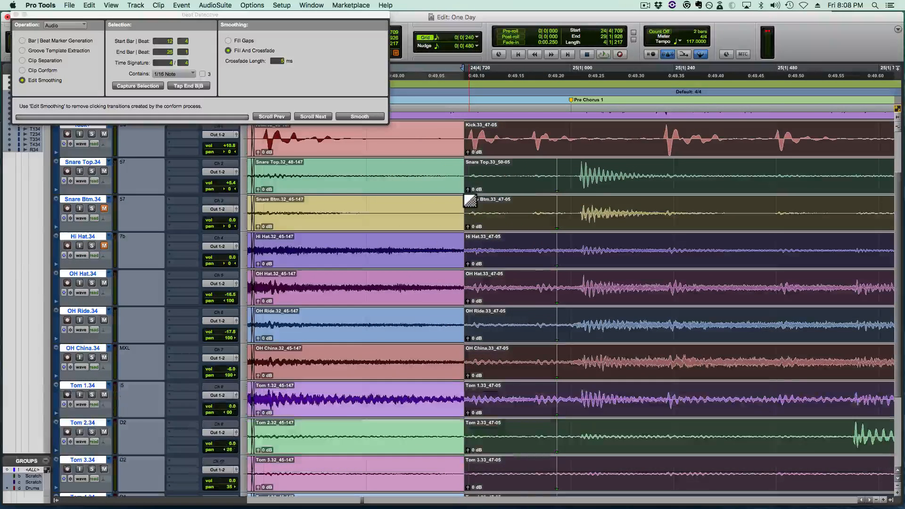
{"action": "key", "text": "r"}
{"action": "left_click", "coordinate": [265, 173]}
{"action": "key", "text": "space"}
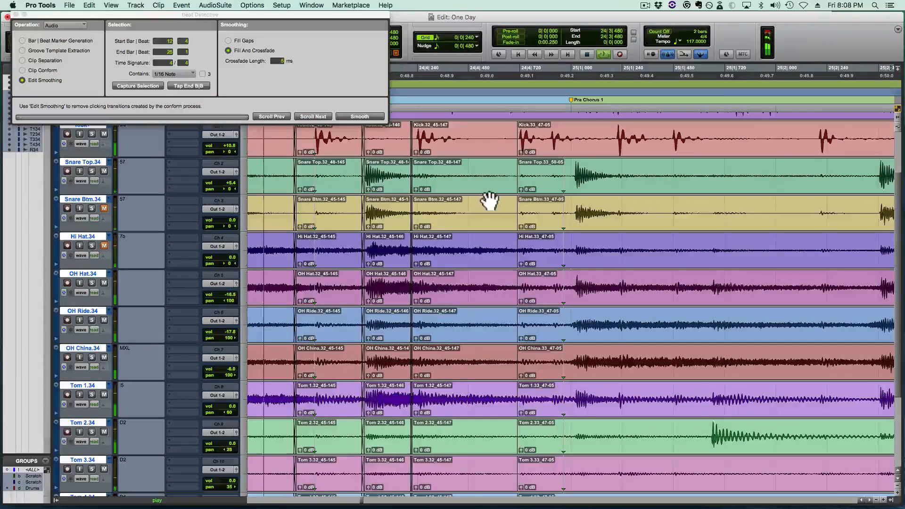
- Separate the drum clips at the snare transient at 25|1|019 and move the following clips to start at 25|1|000
{"action": "left_click", "coordinate": [571, 191]}
{"action": "key", "text": "t"}
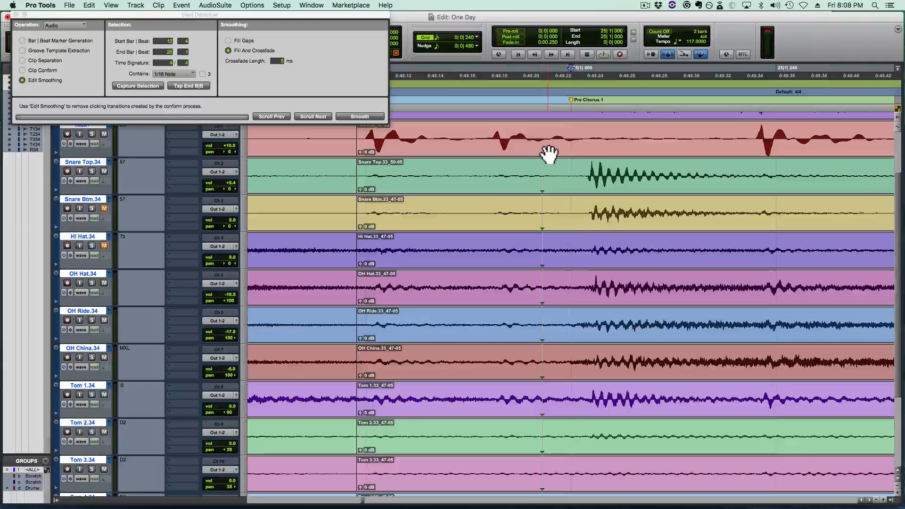
{"action": "key", "text": "Tab"}
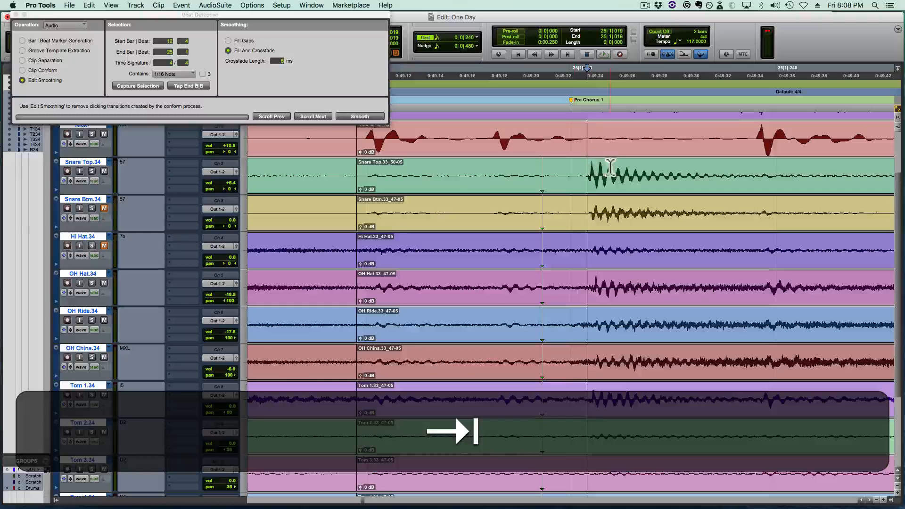
{"action": "key", "text": "b"}
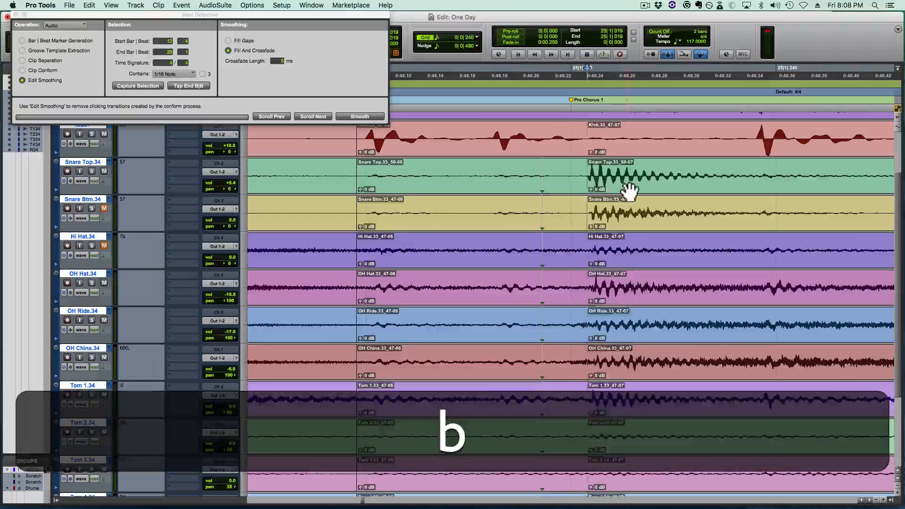
{"action": "left_click", "coordinate": [620, 186]}
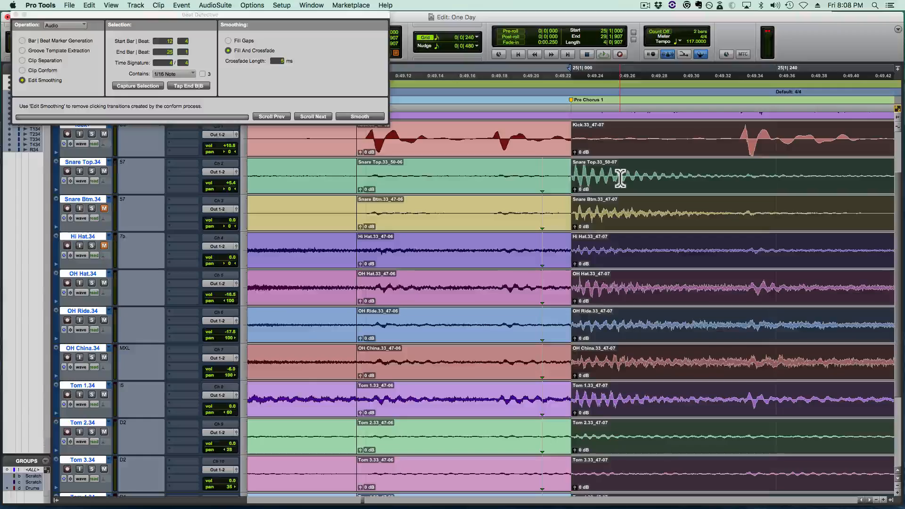
- Play back the moved drums with the click from 25|1|000 and examine the section up to Chorus 1
{"action": "key", "text": "r"}
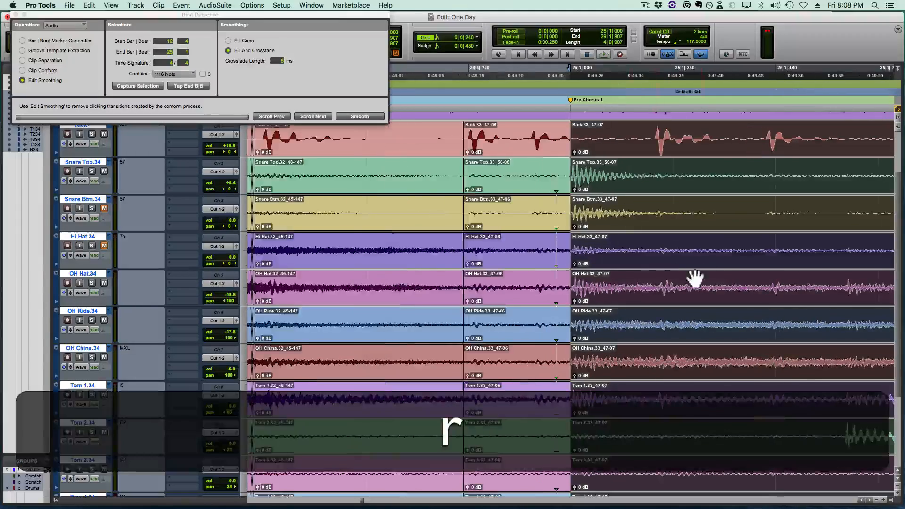
{"action": "key", "text": "r"}
{"action": "key", "text": "r"}
{"action": "key", "text": "r"}
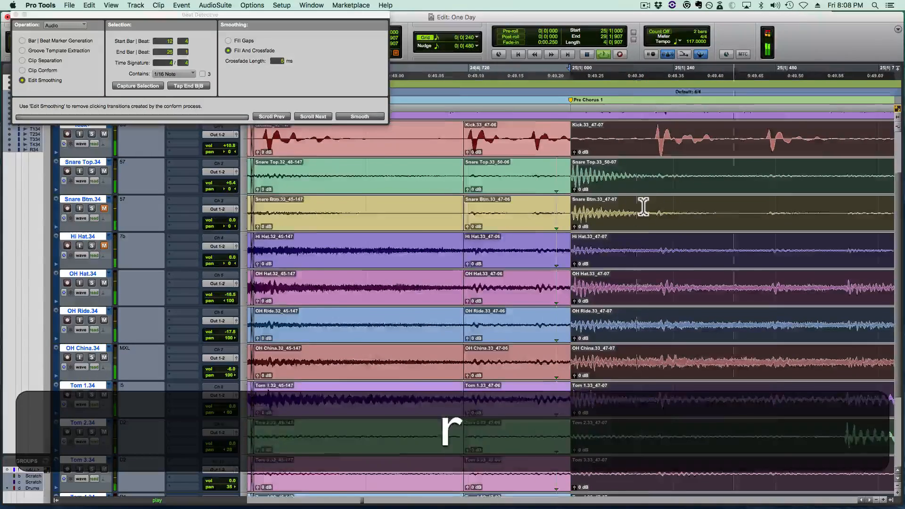
{"action": "key", "text": "shift+r"}
{"action": "key", "text": "shift+r"}
{"action": "key", "text": "shift+r"}
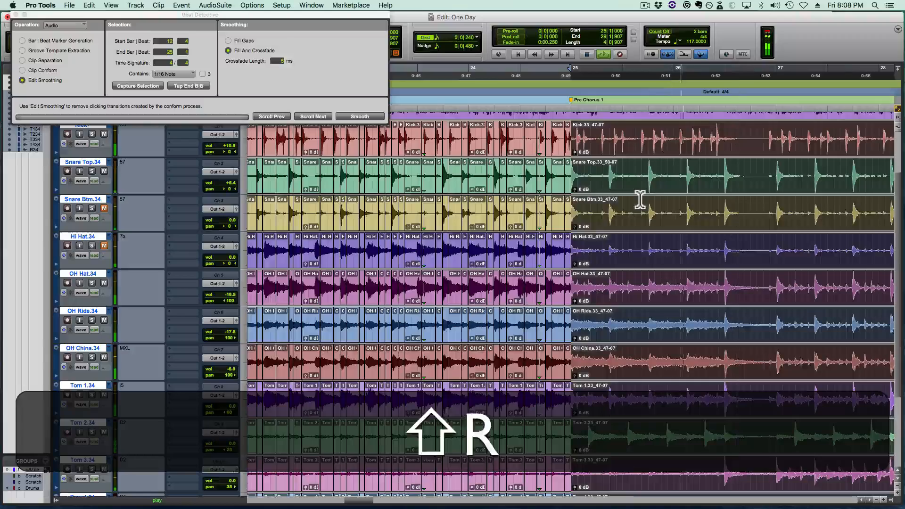
{"action": "scroll", "coordinate": [641, 203], "scroll_direction": "right", "scroll_amount": 5}
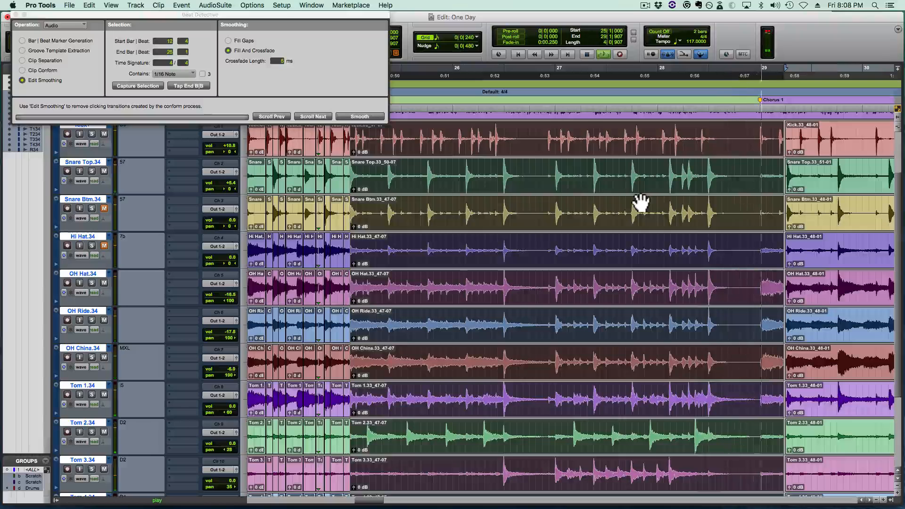
{"action": "key", "text": "space"}
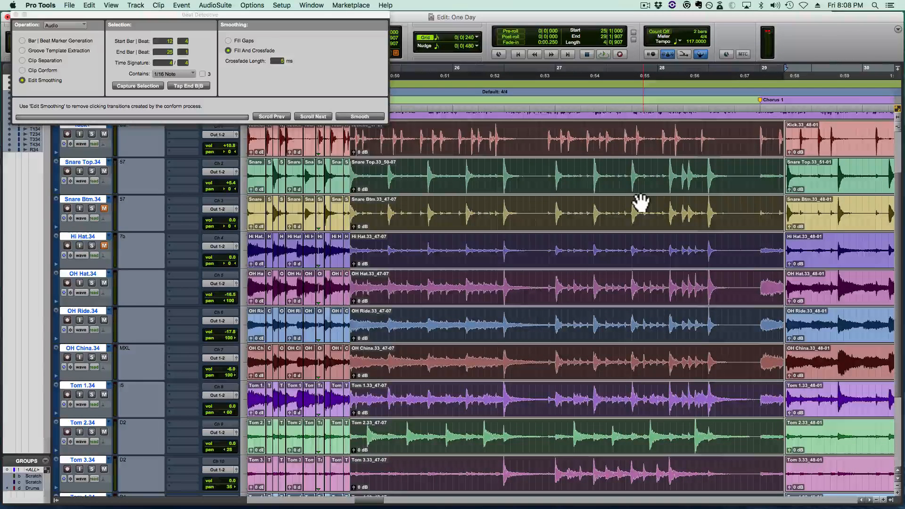
- Play back Pre Chorus 1 from 25|1|000 with the metronome click off, and turn the click back on
{"action": "key", "text": "7"}
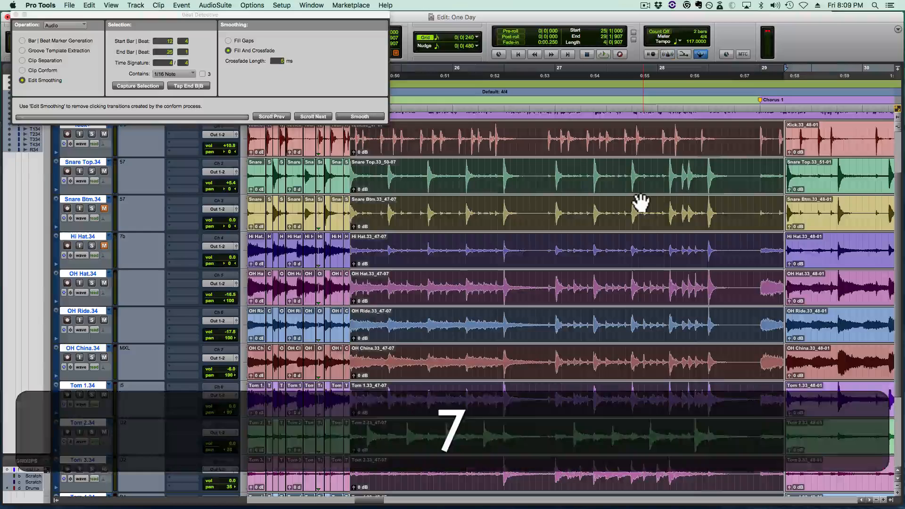
{"action": "key", "text": "space"}
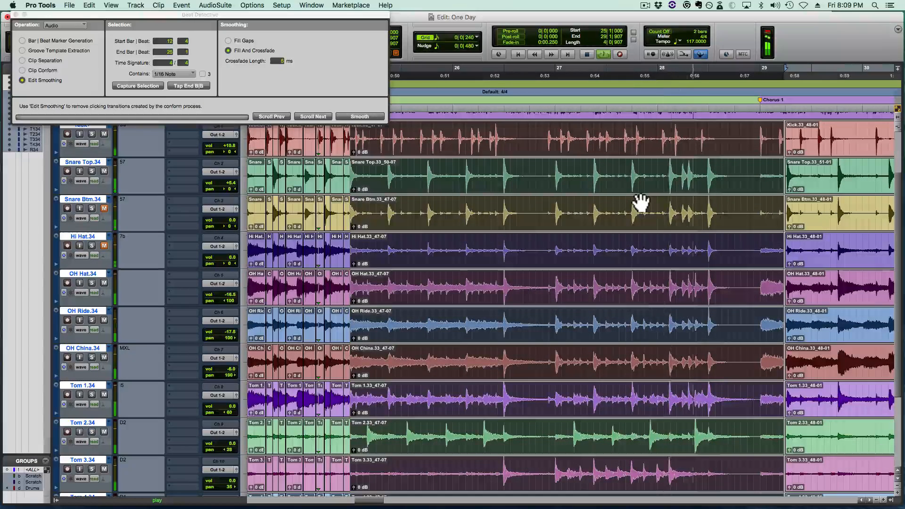
{"action": "key", "text": "space"}
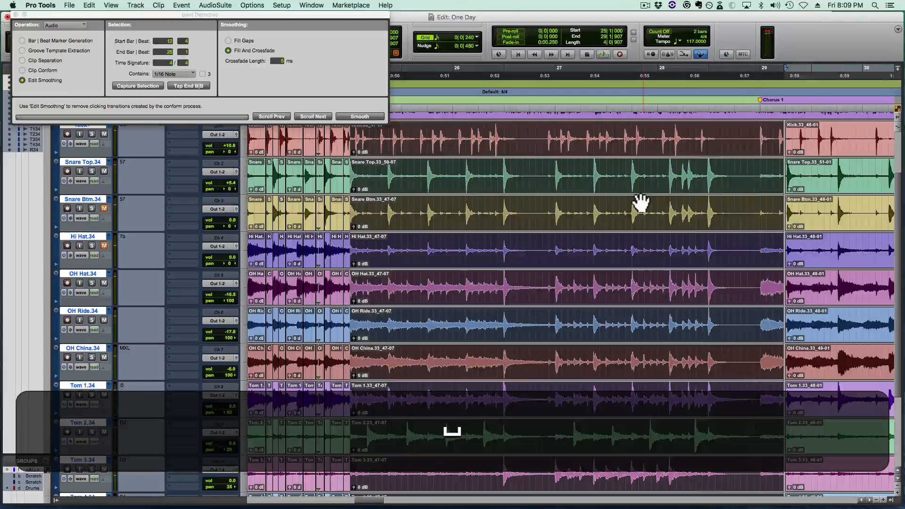
{"action": "key", "text": "7"}
- Set Beat Detective to Clip Separation, capture the Pre Chorus 1 selection from 25|1 to 29|2, and analyze it for triggers
{"action": "key", "text": "alt+f"}
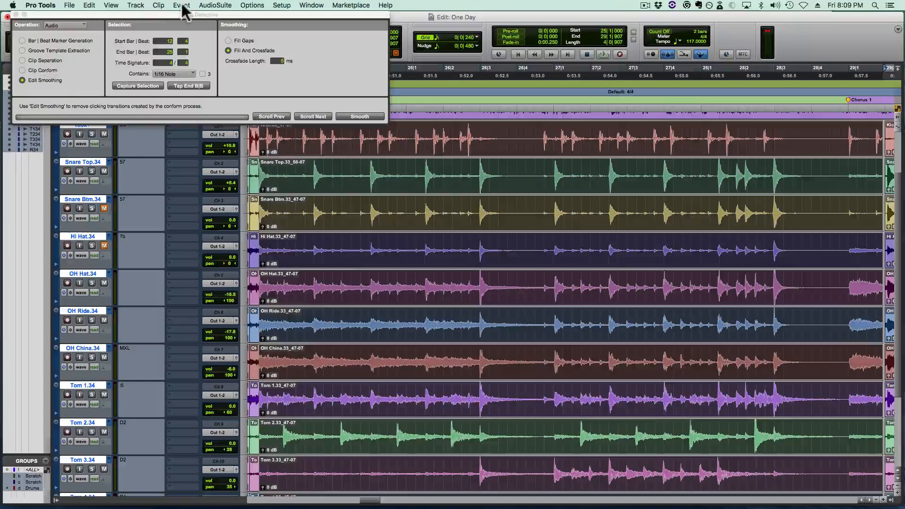
{"action": "left_click_drag", "start_coordinate": [187, 19], "coordinate": [176, 79]}
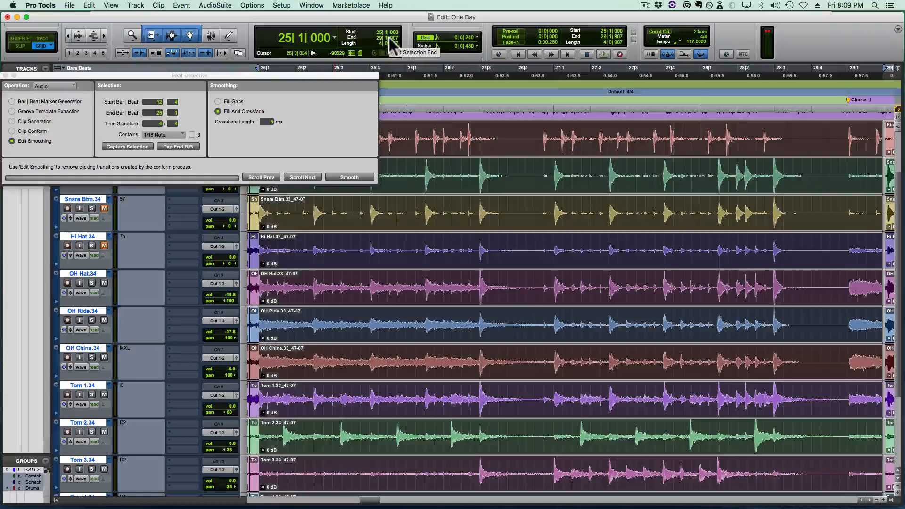
{"action": "left_click", "coordinate": [28, 121]}
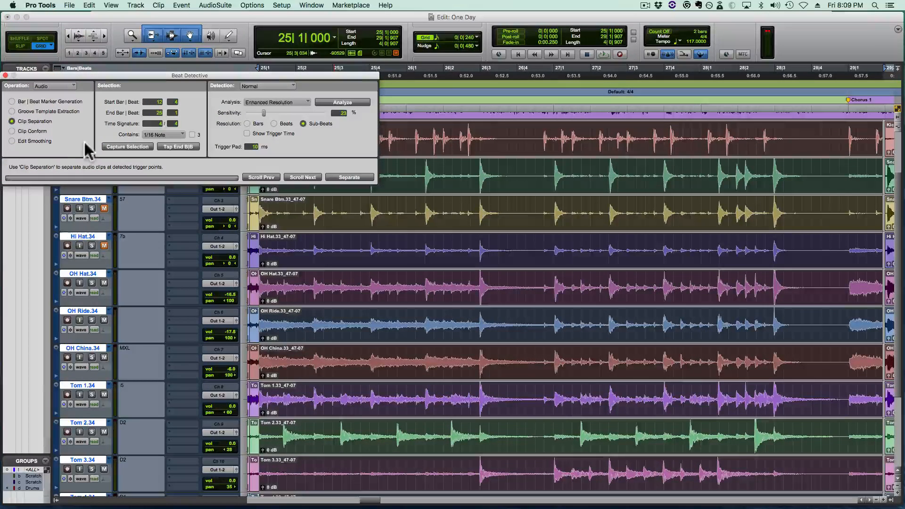
{"action": "left_click", "coordinate": [107, 146]}
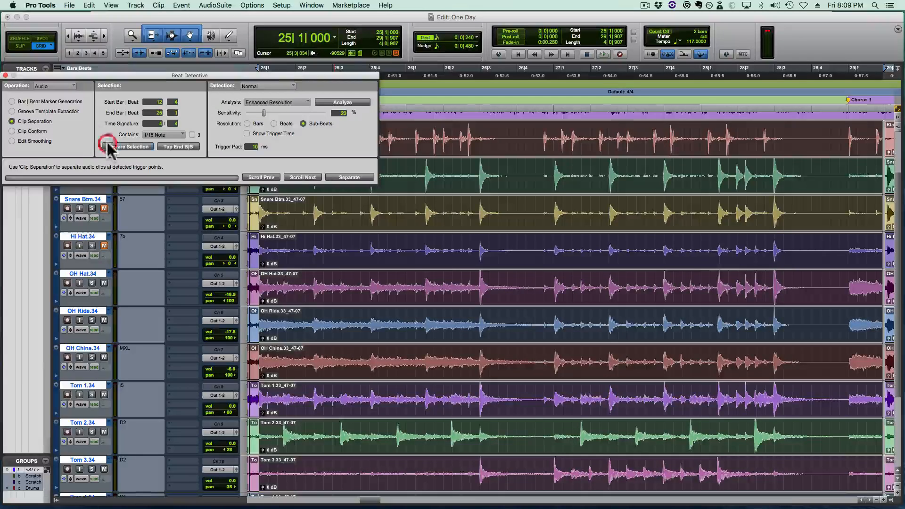
{"action": "left_click", "coordinate": [320, 101]}
{"action": "left_click_drag", "start_coordinate": [321, 76], "coordinate": [335, 15]}
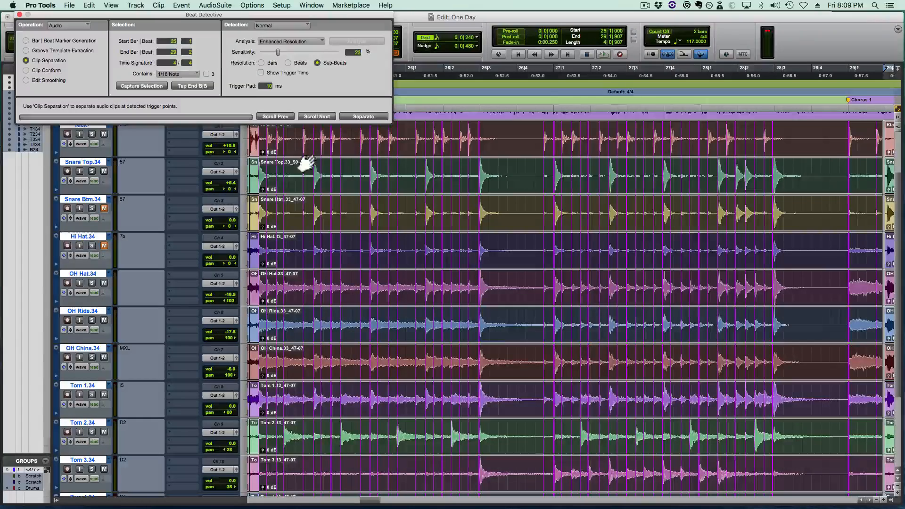
- Separate the Pre Chorus 1 drum clips at the detected triggers and conform them to the 1/16 note grid
{"action": "left_click", "coordinate": [360, 116]}
{"action": "left_click", "coordinate": [43, 70]}
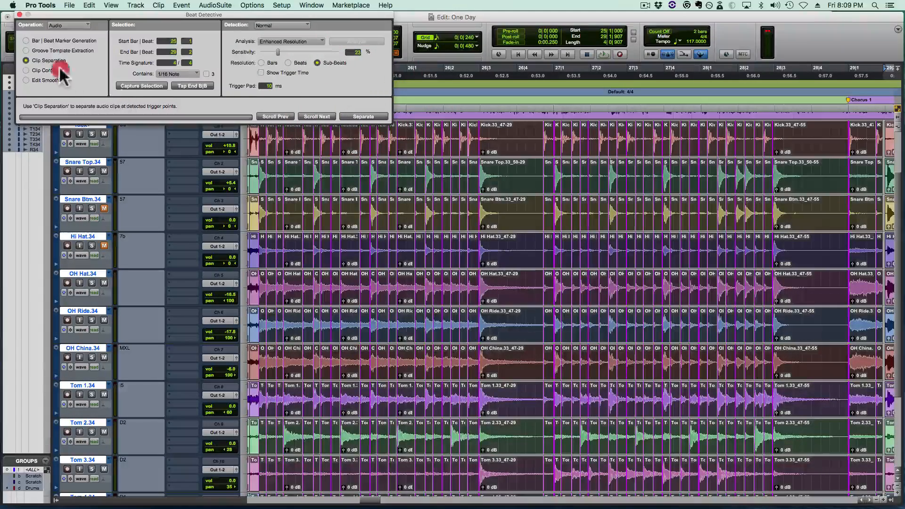
{"action": "left_click", "coordinate": [366, 116]}
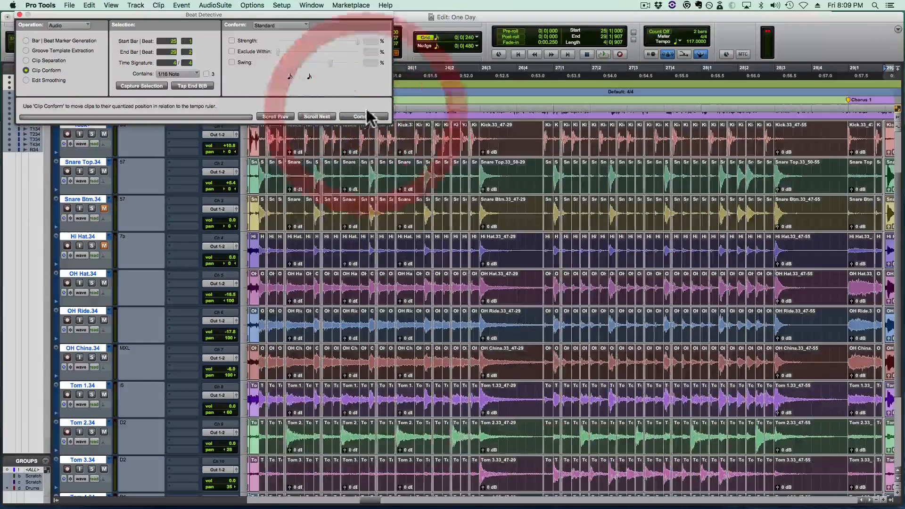
{"action": "key", "text": "space"}
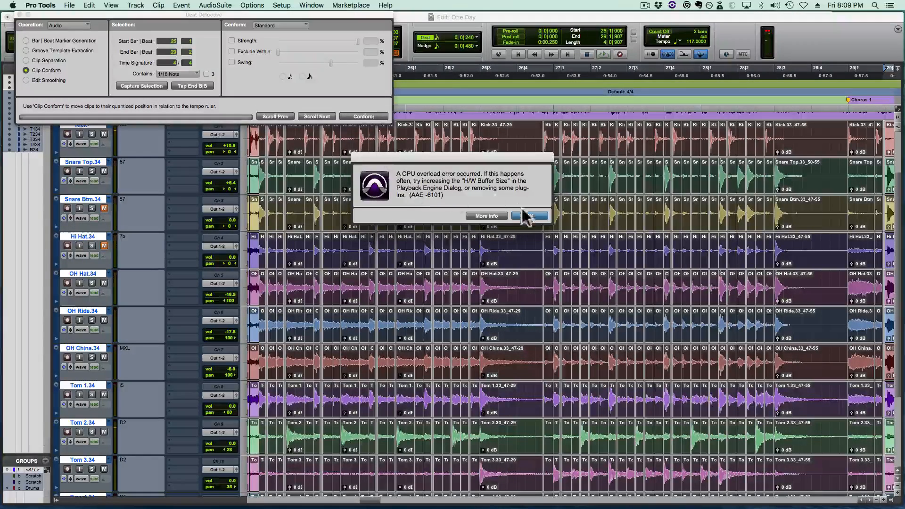
{"action": "left_click", "coordinate": [524, 216]}
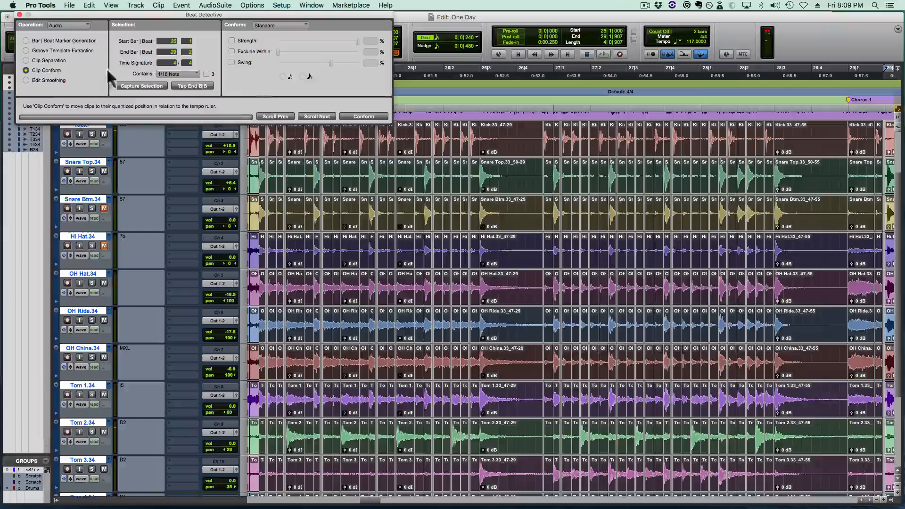
- Smooth the conformed Pre Chorus 1 edits with Fill And Crossfade and play the section back from 25|1|000
{"action": "left_click", "coordinate": [42, 80]}
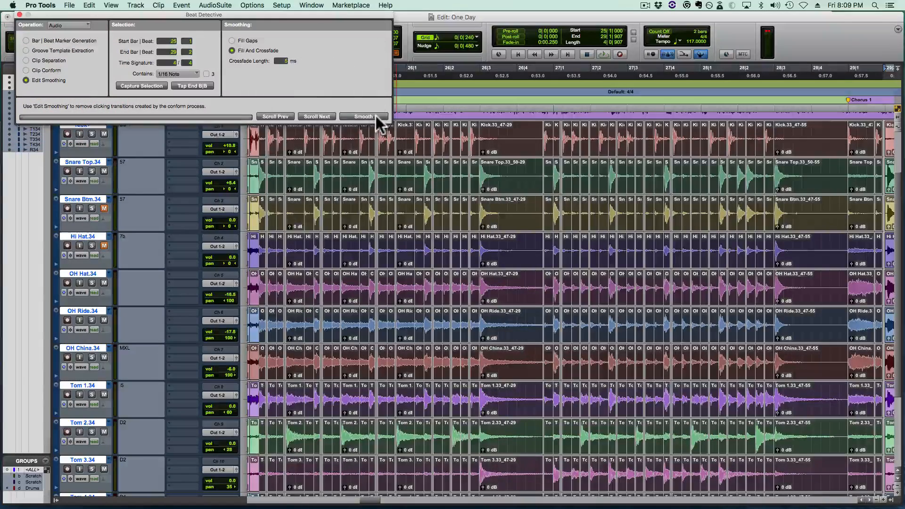
{"action": "left_click", "coordinate": [377, 117]}
{"action": "key", "text": "space"}
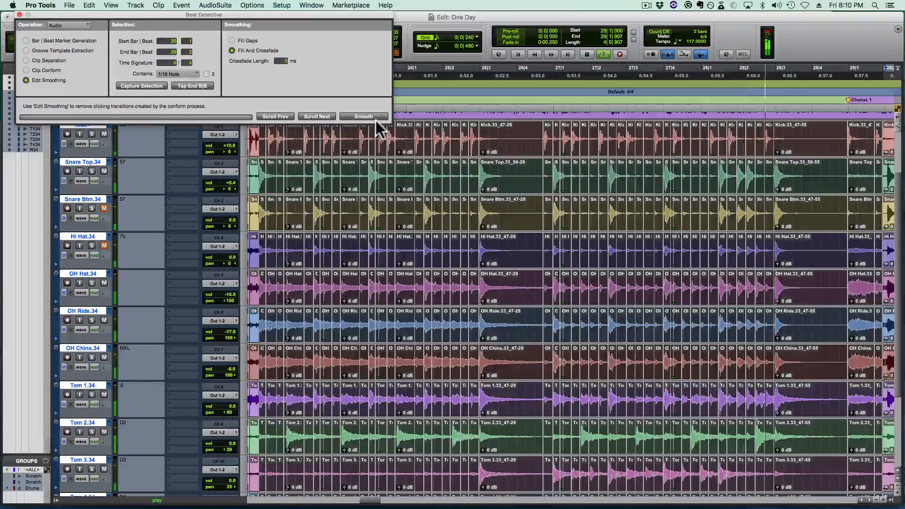
{"action": "key", "text": "space"}
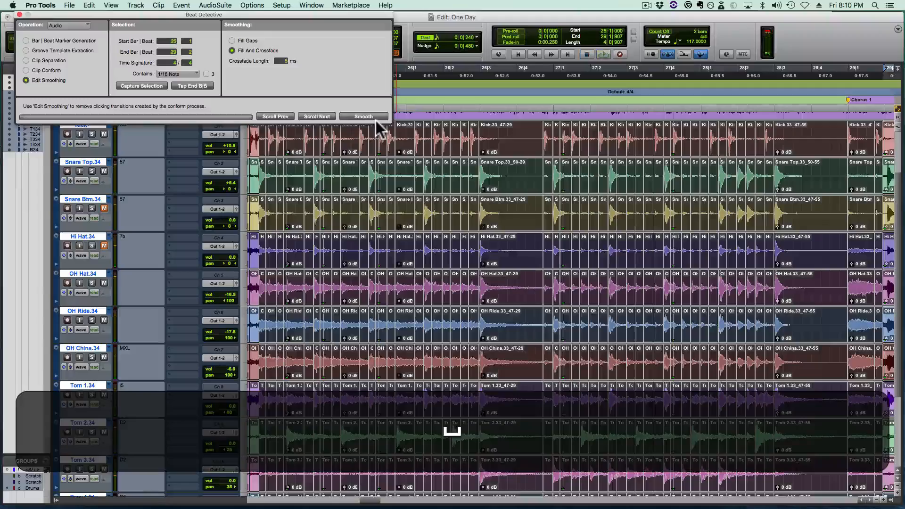
- Crossfade the join between Verse 1 and Pre Chorus 1 on all drum tracks, just before 25|1|000
{"action": "key", "text": "super+t"}
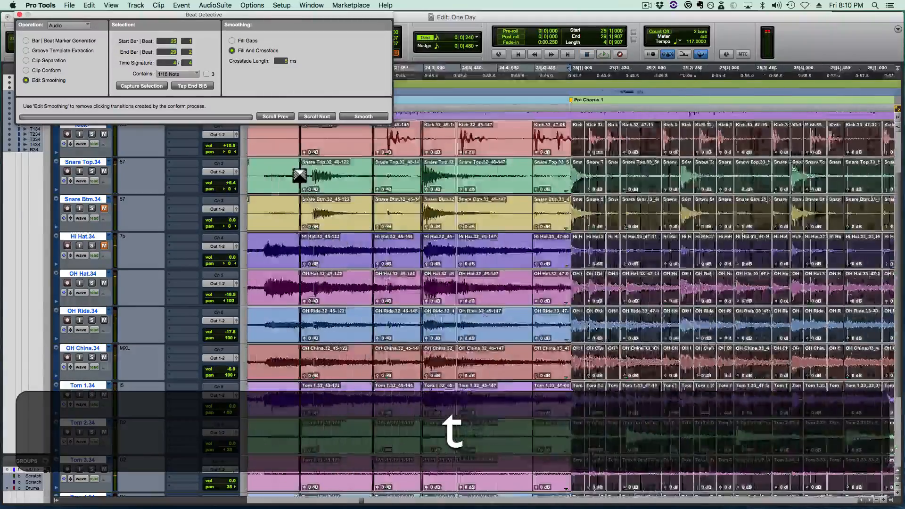
{"action": "left_click_drag", "start_coordinate": [578, 211], "coordinate": [566, 226]}
{"action": "key", "text": "super+r"}
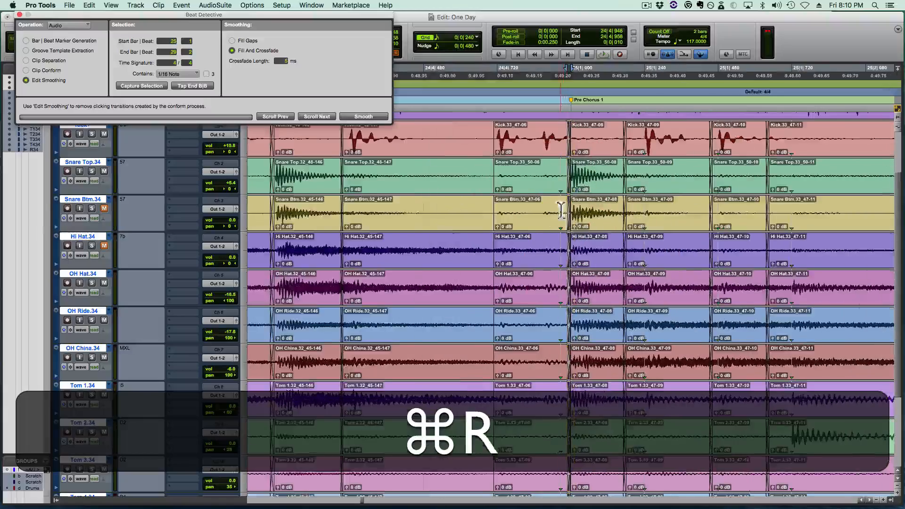
- Play back the transition from Verse 1 into Pre Chorus 1, including a pass from 24|3|480
{"action": "key", "text": "shift+r"}
{"action": "left_click", "coordinate": [531, 210]}
{"action": "key", "text": "space"}
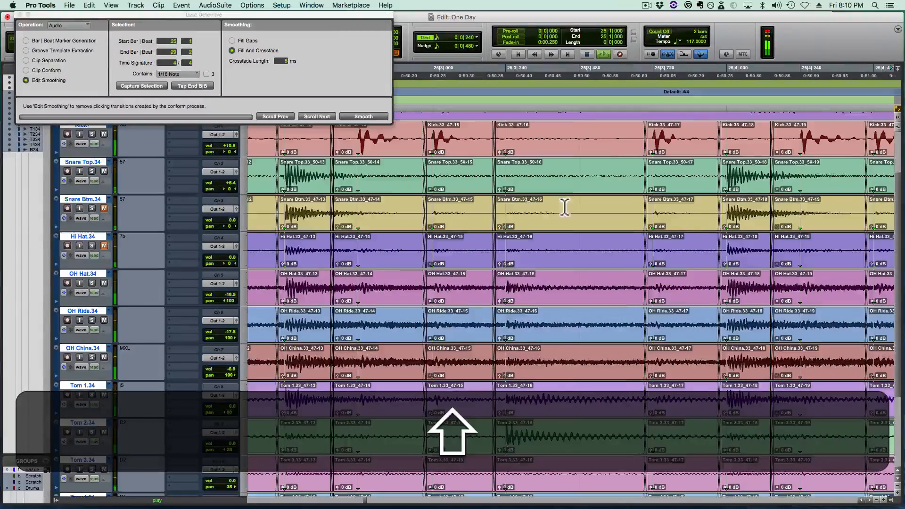
{"action": "key", "text": "r"}
{"action": "key", "text": "shift+r"}
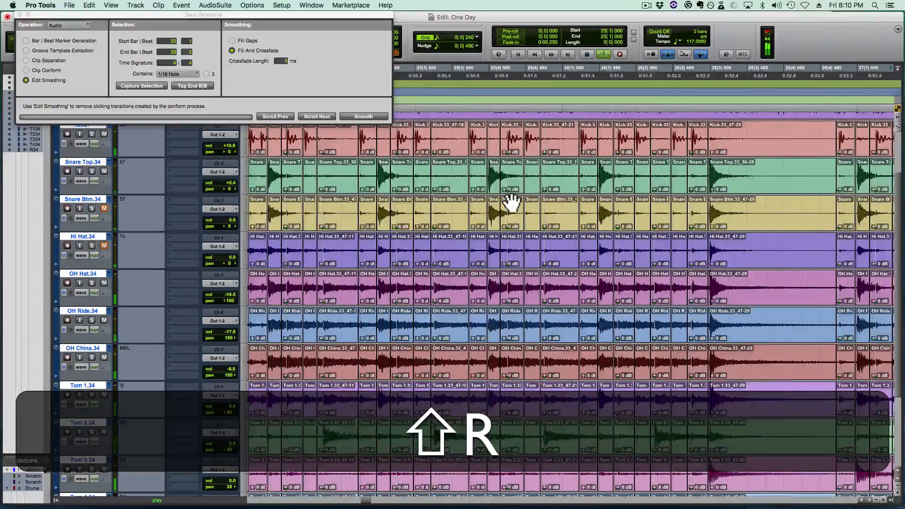
{"action": "key", "text": "shift+space"}
{"action": "left_click", "coordinate": [323, 210]}
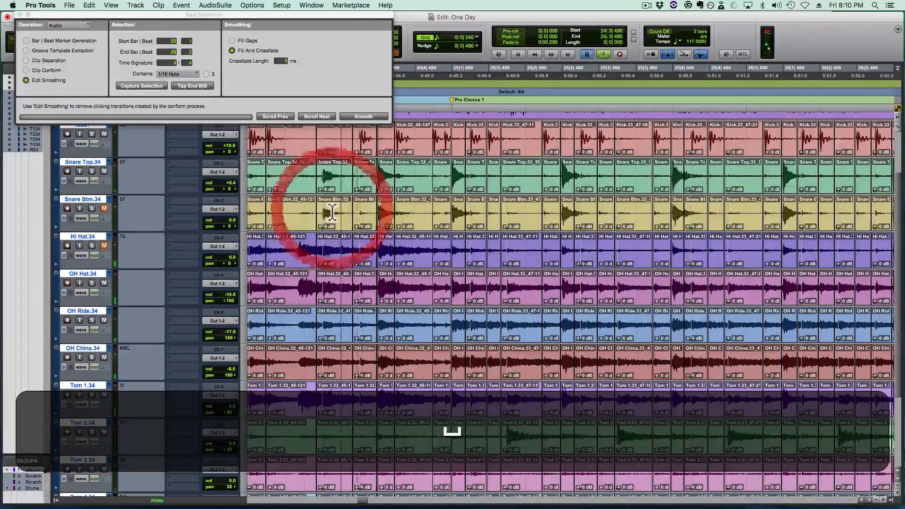
{"action": "key", "text": "space"}
{"action": "key", "text": "space"}
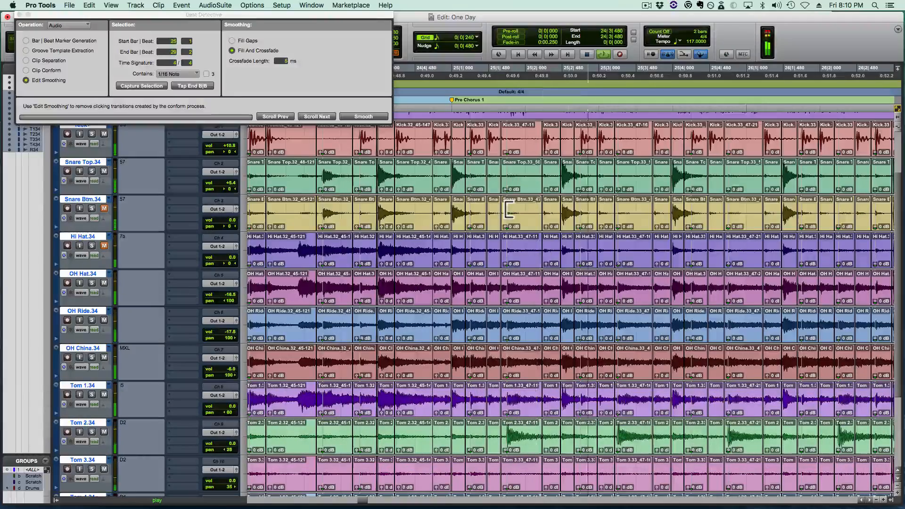
{"action": "key", "text": "space"}
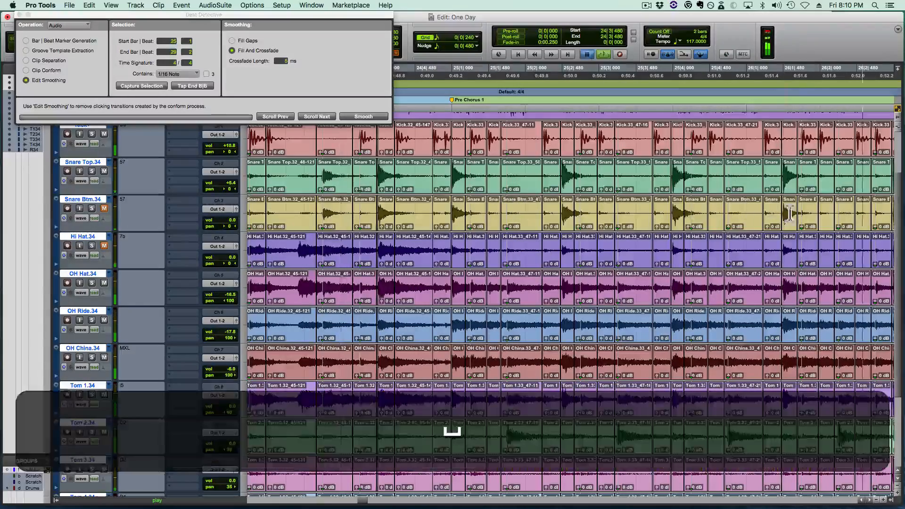
- Select the snare hit starting at 26|1|480 across all drum tracks, up to the next crossfade, and copy it
{"action": "left_click_drag", "start_coordinate": [802, 213], "coordinate": [802, 213]}
{"action": "key", "text": "z"}
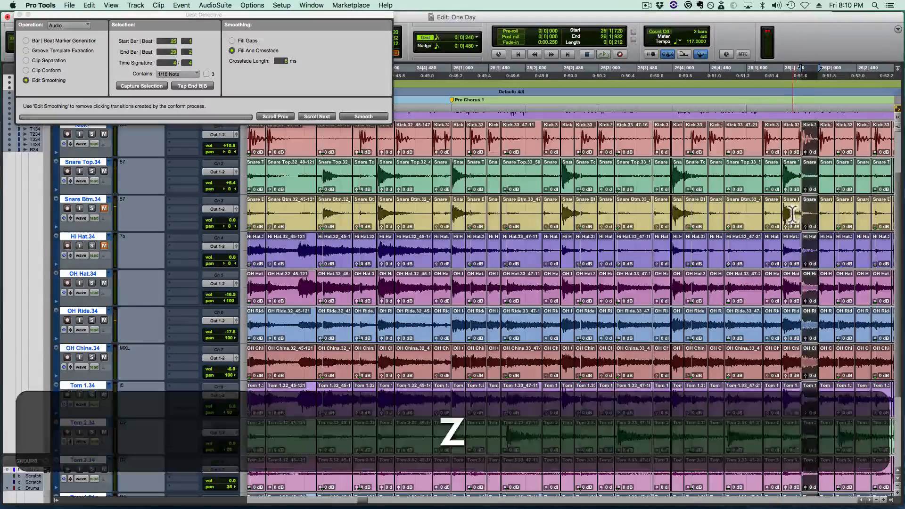
{"action": "left_click", "coordinate": [791, 214]}
{"action": "key", "text": "t"}
{"action": "key", "text": "t"}
{"action": "key", "text": "t"}
{"action": "key", "text": "t"}
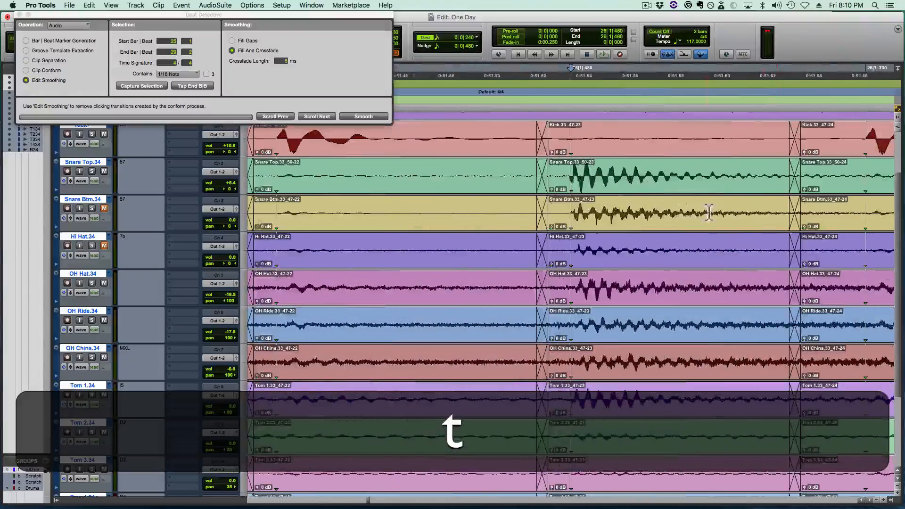
{"action": "left_click", "coordinate": [571, 214]}
{"action": "left_click_drag", "start_coordinate": [573, 214], "coordinate": [790, 215]}
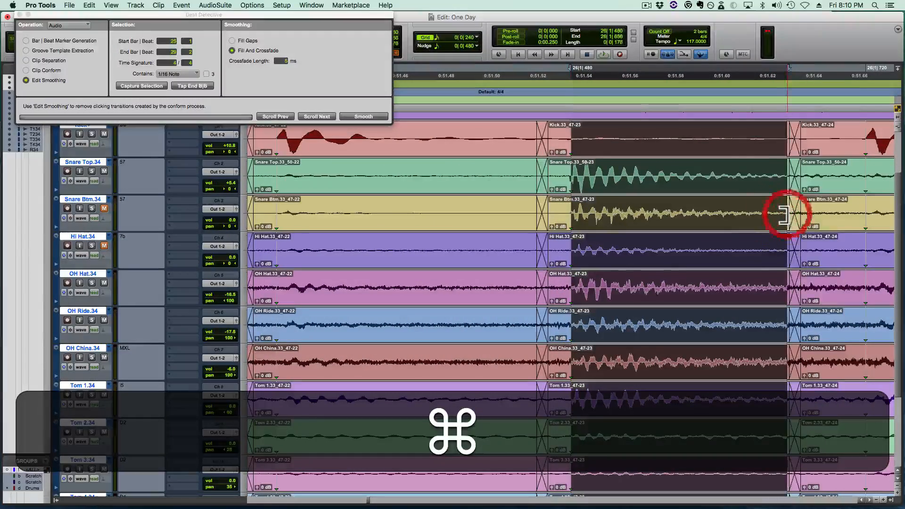
- Paste the copied snare hit at 25|4|000 and extend its tail to the hit at 25|4|480
{"action": "key", "text": "r"}
{"action": "key", "text": "shift+r"}
{"action": "scroll", "coordinate": [546, 228], "scroll_direction": "left", "scroll_amount": 6}
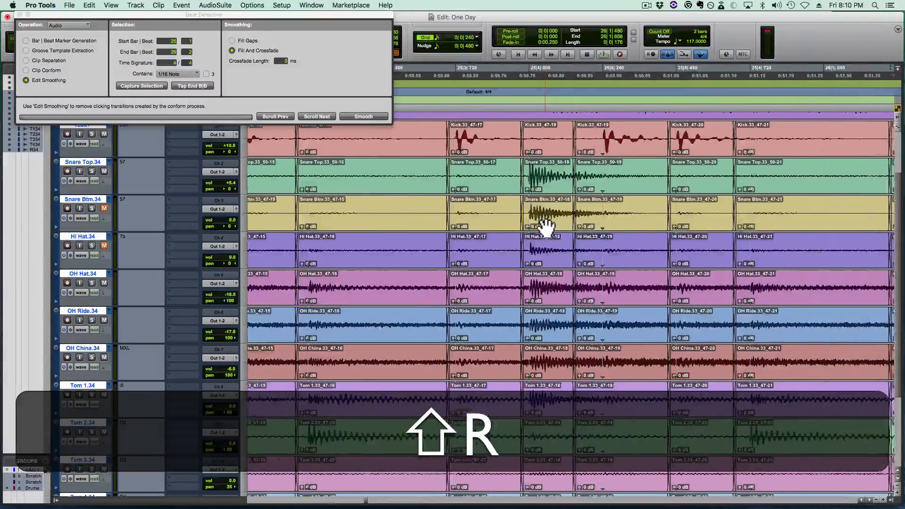
{"action": "left_click", "coordinate": [572, 208]}
{"action": "key", "text": "t"}
{"action": "key", "text": "t"}
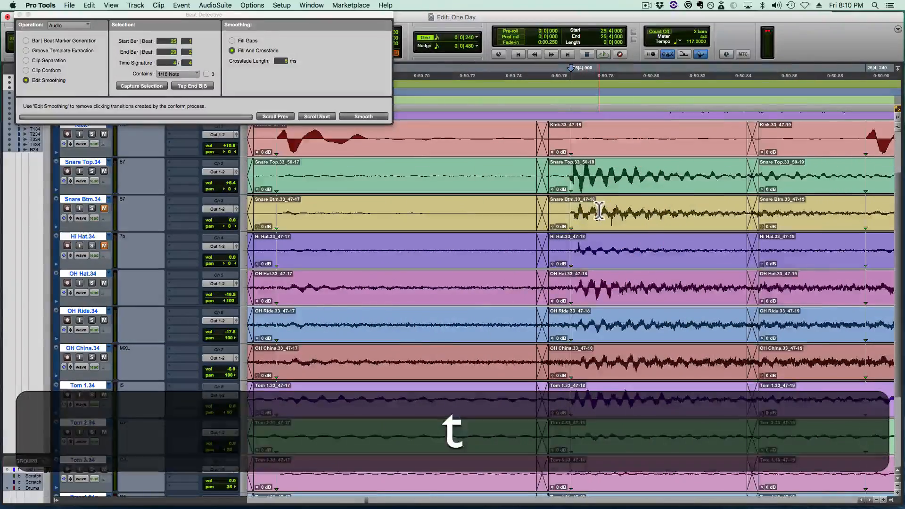
{"action": "key", "text": "shift+v"}
{"action": "scroll", "coordinate": [601, 209], "scroll_direction": "right", "scroll_amount": 6}
{"action": "left_click_drag", "start_coordinate": [495, 213], "coordinate": [867, 214]}
{"action": "key", "text": "super+r"}
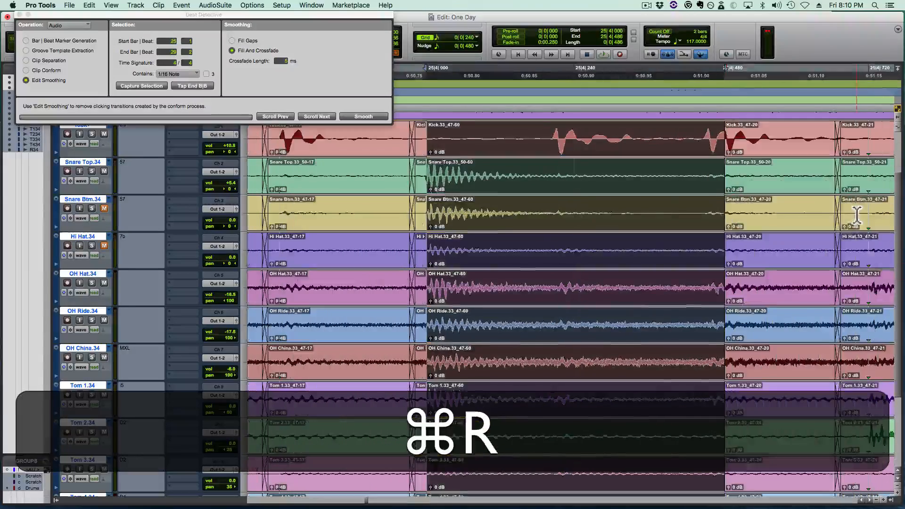
- Move the edit point ahead of the 25|4|480 hit earlier and separate the pasted clip just before the kick at 25|4|206
{"action": "left_click_drag", "start_coordinate": [733, 214], "coordinate": [697, 220]}
{"action": "left_click", "coordinate": [455, 202]}
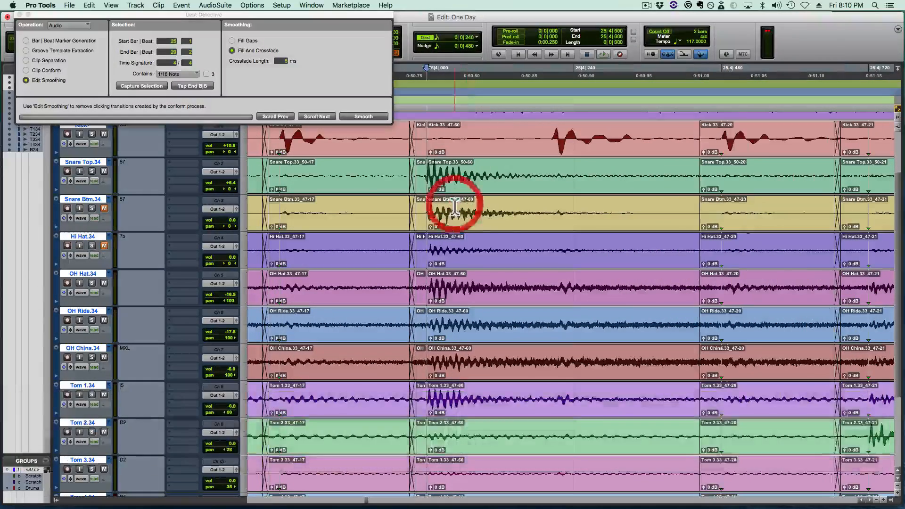
{"action": "key", "text": "Tab"}
{"action": "left_click", "coordinate": [575, 201]}
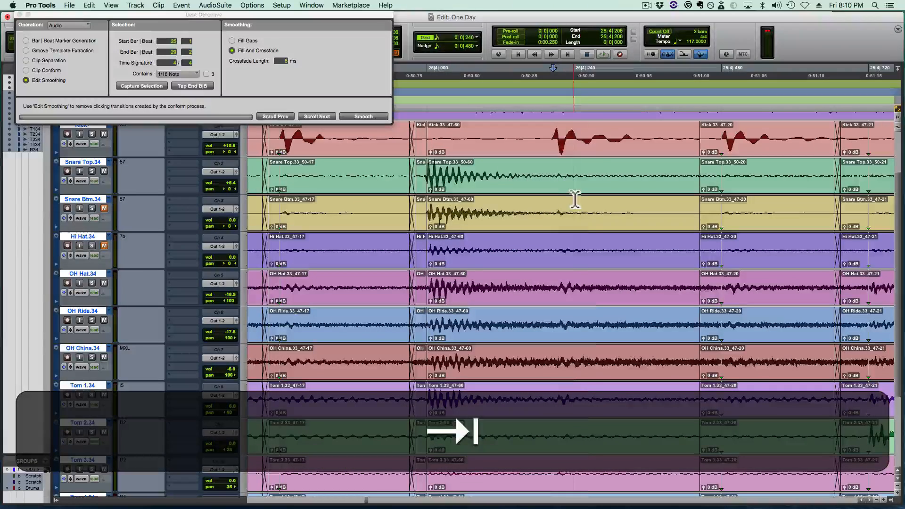
- Shift the separated kick onto 25|4|240 and crossfade both its edges with the neighbouring clips
{"action": "left_click_drag", "start_coordinate": [587, 231], "coordinate": [548, 224]}
{"action": "left_click_drag", "start_coordinate": [549, 229], "coordinate": [598, 226]}
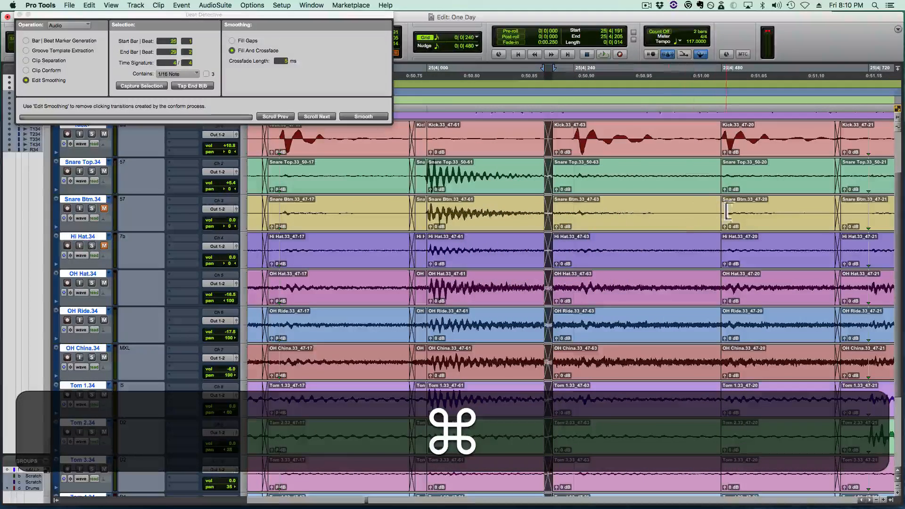
{"action": "left_click_drag", "start_coordinate": [728, 210], "coordinate": [709, 228]}
- Delete the leftover sliver before the snare hit at 25|4|000, then close the gap with a crossfade
{"action": "scroll", "coordinate": [589, 238], "scroll_direction": "left", "scroll_amount": 5}
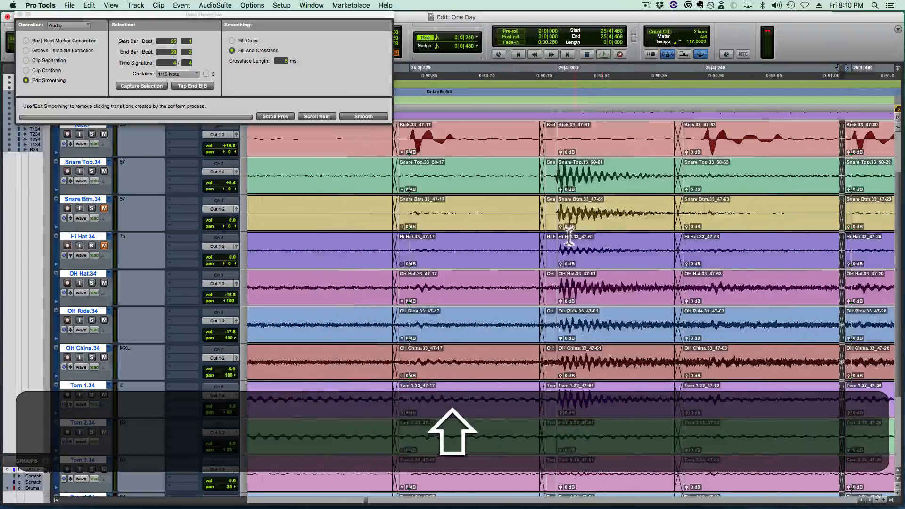
{"action": "left_click", "coordinate": [549, 229], "text": "shift"}
{"action": "key", "text": "super+BackSpace"}
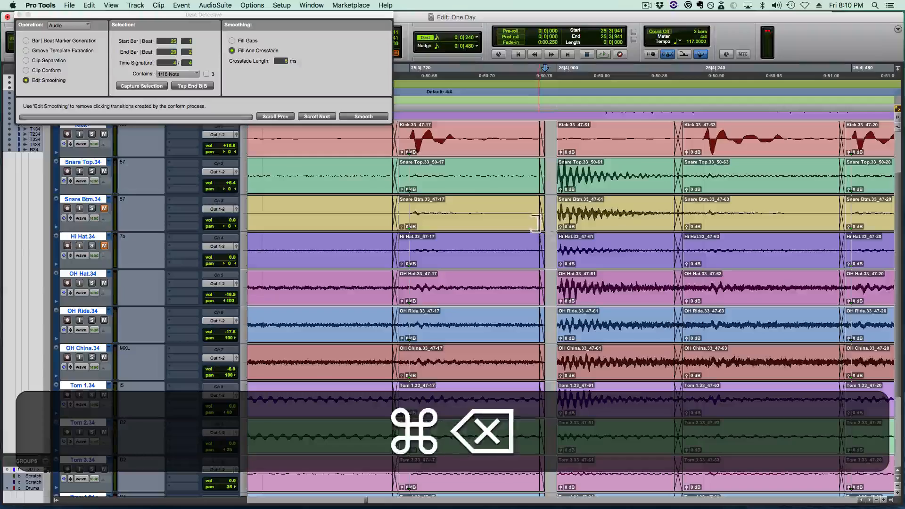
{"action": "mouse_move", "coordinate": [544, 218]}
{"action": "left_mouse_down"}
{"action": "mouse_move", "coordinate": [575, 218]}
{"action": "mouse_move", "coordinate": [552, 221]}
{"action": "left_mouse_up"}
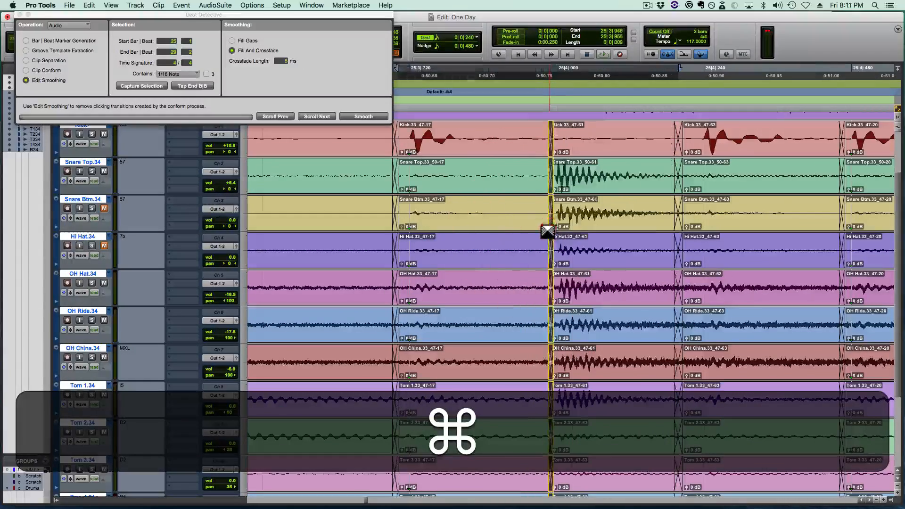
- Replace the snare clip at 25|2|480 on all drum tracks with the copied snare hit
{"action": "scroll", "coordinate": [547, 236], "scroll_direction": "left", "scroll_amount": 5}
{"action": "scroll", "coordinate": [548, 237], "scroll_direction": "left", "scroll_amount": 10}
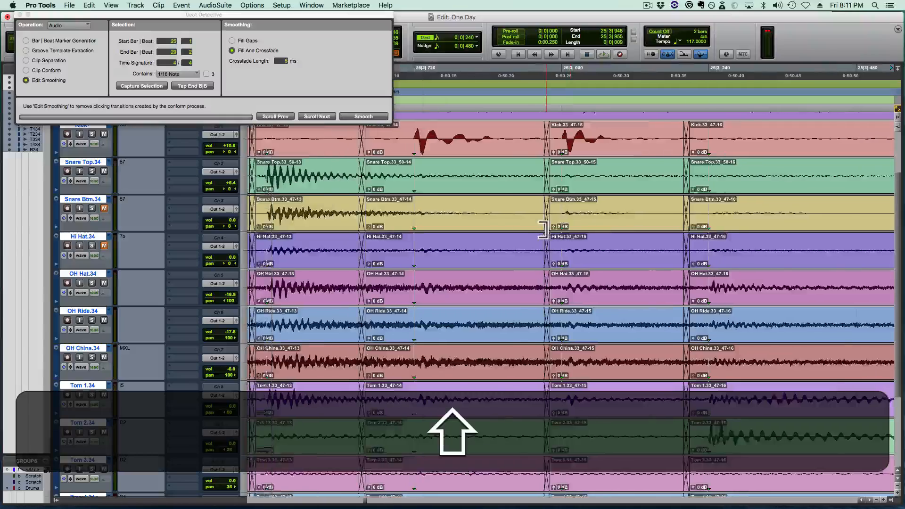
{"action": "left_click", "coordinate": [415, 221]}
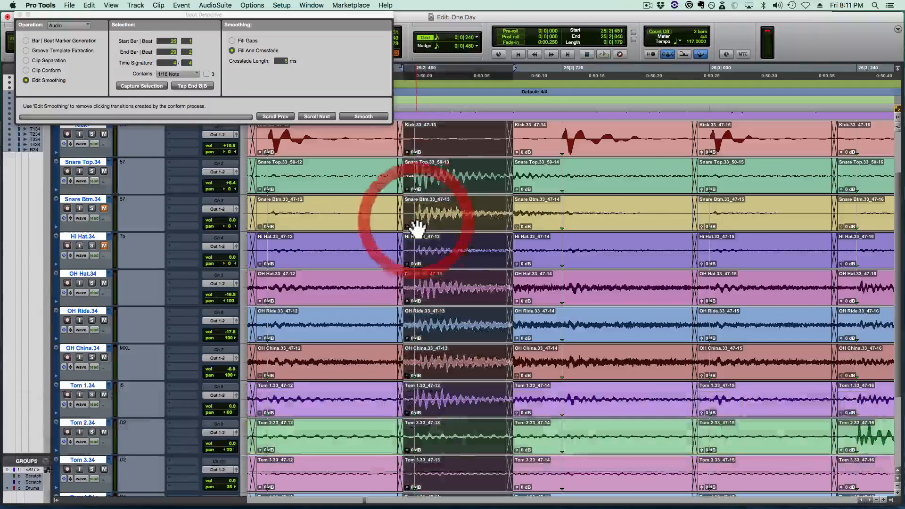
{"action": "key", "text": "BackSpace"}
{"action": "key", "text": "v"}
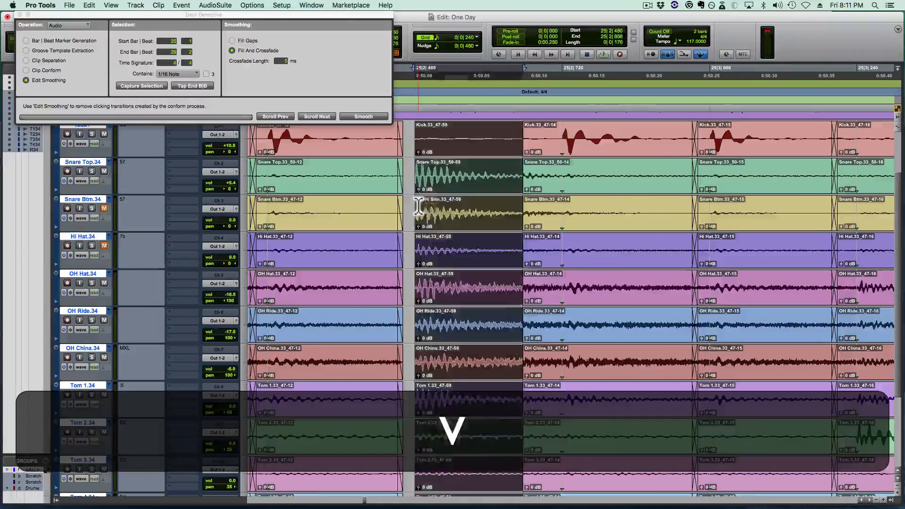
- Crossfade the pasted hit at 25|2|480 into the preceding clip and extend its tail to just before 25|3|000
{"action": "scroll", "coordinate": [433, 206], "scroll_direction": "left", "scroll_amount": 1}
{"action": "mouse_move", "coordinate": [421, 219]}
{"action": "left_mouse_down"}
{"action": "mouse_move", "coordinate": [456, 215]}
{"action": "mouse_move", "coordinate": [414, 215]}
{"action": "mouse_move", "coordinate": [437, 217]}
{"action": "mouse_move", "coordinate": [428, 227]}
{"action": "left_mouse_up"}
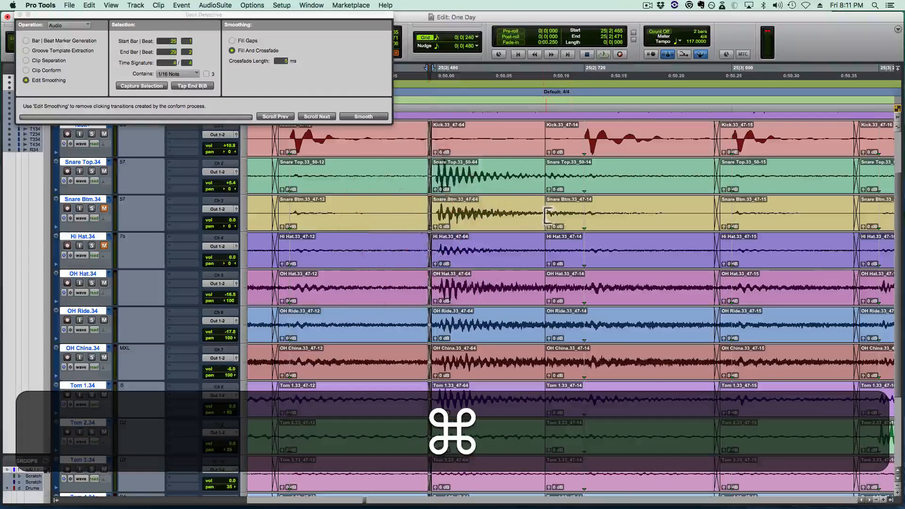
{"action": "left_click_drag", "start_coordinate": [543, 216], "coordinate": [708, 217]}
- Separate the kick at 25|2|686, shift it onto 25|2|720 and crossfade both its edges
{"action": "left_click", "coordinate": [517, 202]}
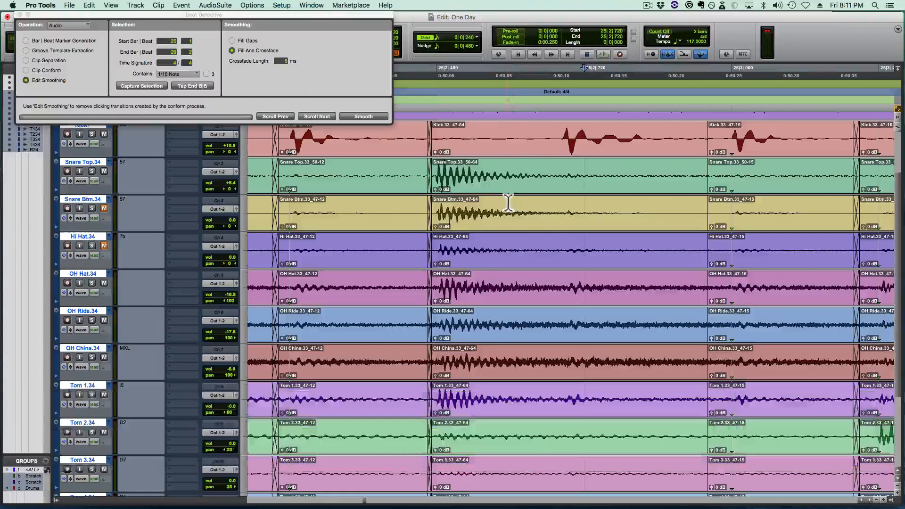
{"action": "left_click", "coordinate": [507, 202]}
{"action": "key", "text": "cmd+Tab"}
{"action": "key", "text": "b"}
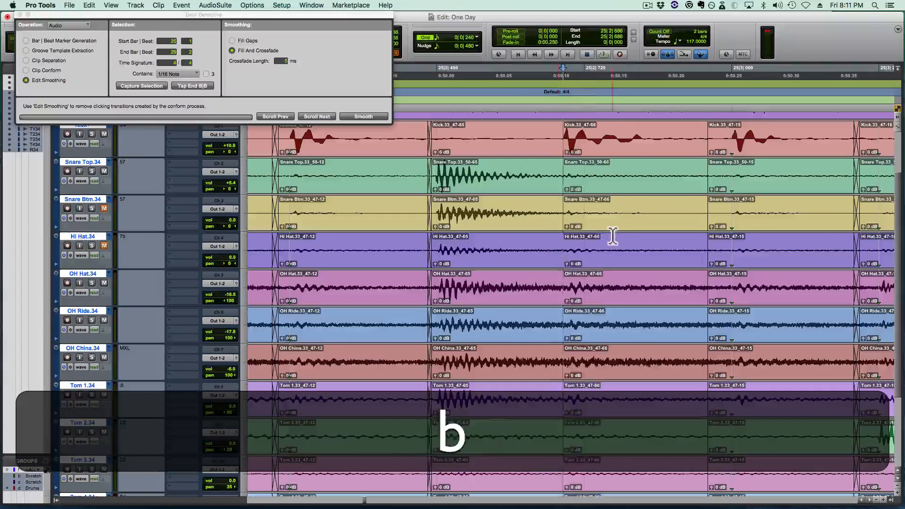
{"action": "mouse_move", "coordinate": [608, 230]}
{"action": "left_mouse_down"}
{"action": "mouse_move", "coordinate": [622, 223]}
{"action": "mouse_move", "coordinate": [584, 212]}
{"action": "mouse_move", "coordinate": [555, 216]}
{"action": "mouse_move", "coordinate": [552, 227]}
{"action": "left_mouse_up"}
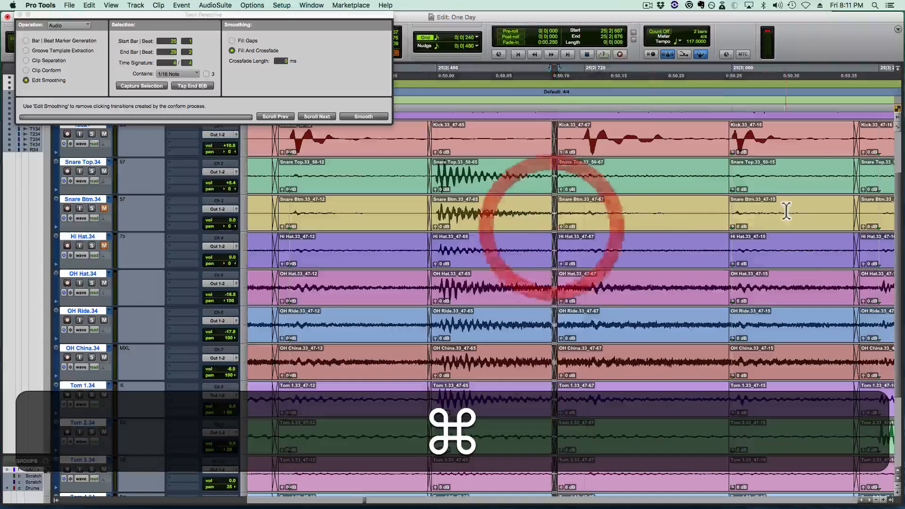
{"action": "left_click_drag", "start_coordinate": [730, 210], "coordinate": [723, 213]}
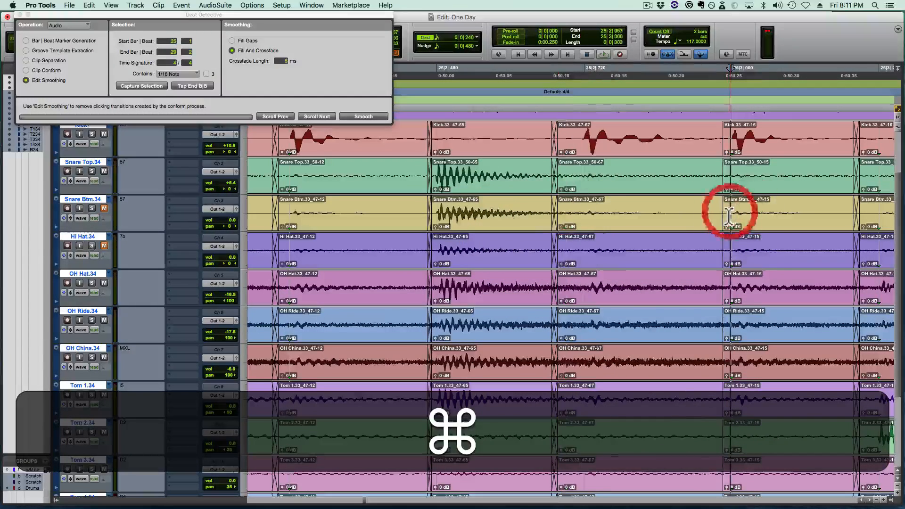
- Play back the repaired snare hits from 23|4|480 and save the session
{"action": "key", "text": "r"}
{"action": "key", "text": "r"}
{"action": "key", "text": "r"}
{"action": "key", "text": "r"}
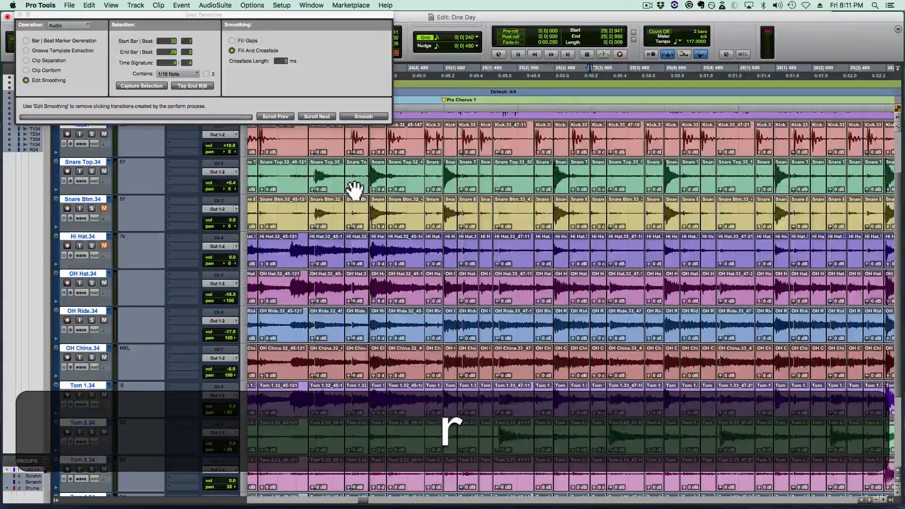
{"action": "left_click", "coordinate": [338, 212]}
{"action": "key", "text": "space"}
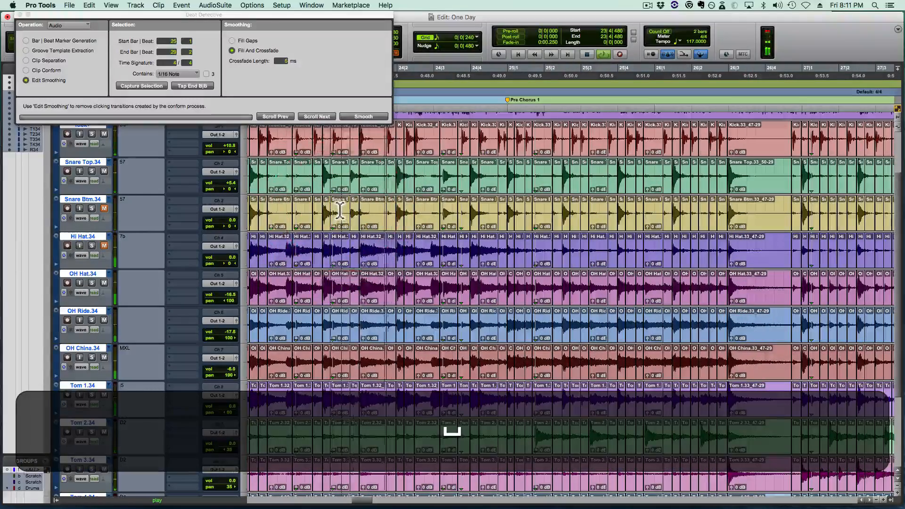
{"action": "key", "text": "super+s"}
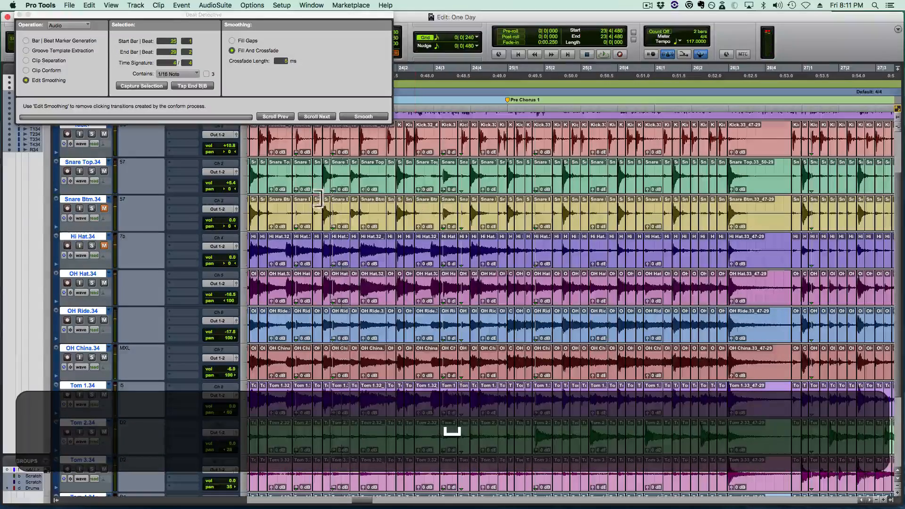
- Play back from 23|3|240 through Pre Chorus 1 up to the start of Chorus 1
{"action": "left_click", "coordinate": [300, 211]}
{"action": "key", "text": "space"}
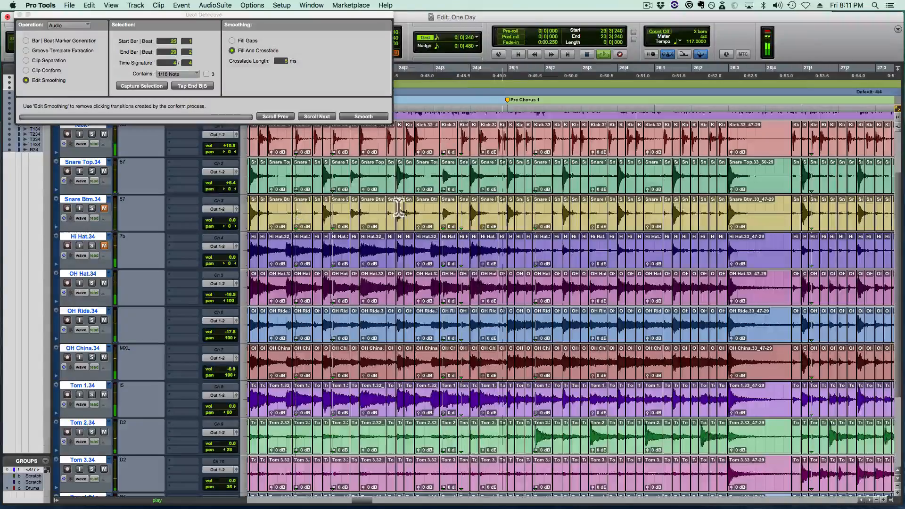
{"action": "scroll", "coordinate": [482, 213], "scroll_direction": "right", "scroll_amount": 6}
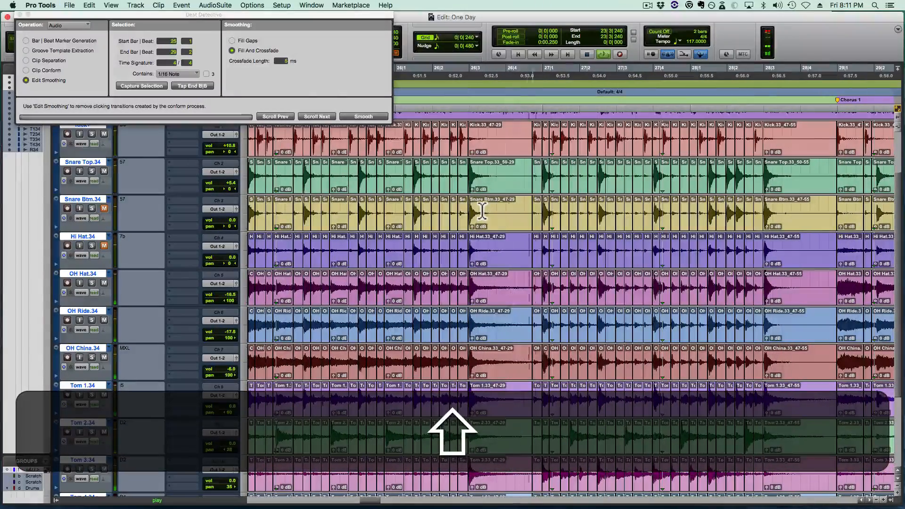
{"action": "scroll", "coordinate": [482, 213], "scroll_direction": "right", "scroll_amount": 3}
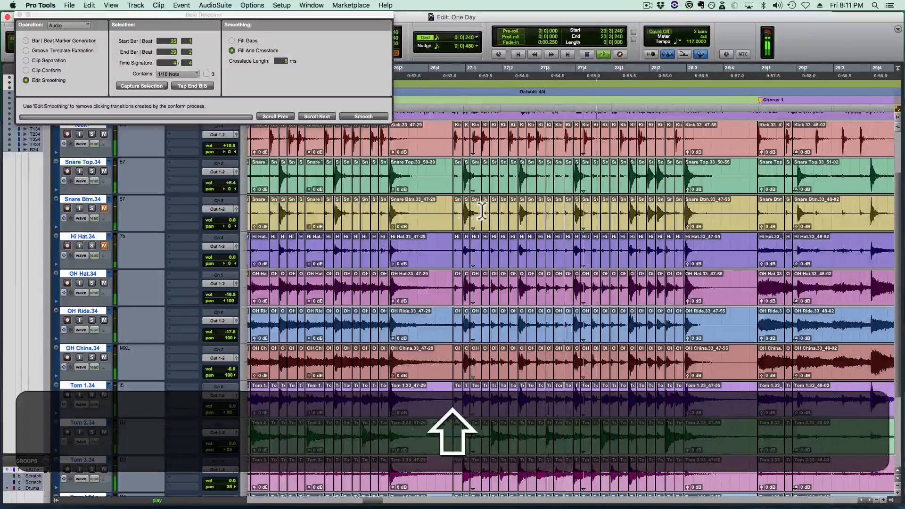
{"action": "scroll", "coordinate": [482, 212], "scroll_direction": "right", "scroll_amount": 7}
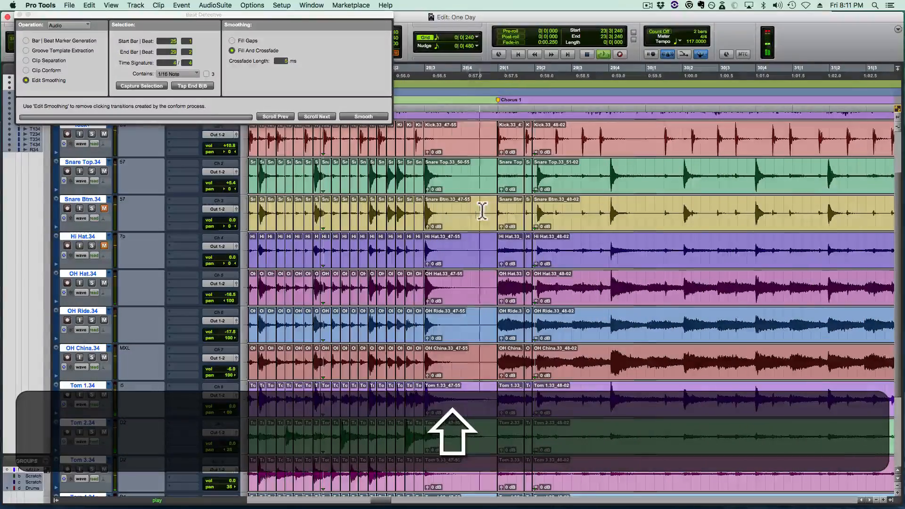
- Trim the start of the first Chorus 1 clip across the drum tracks to 29|1|000
{"action": "left_click", "coordinate": [516, 207]}
{"action": "key", "text": "t"}
{"action": "key", "text": "t"}
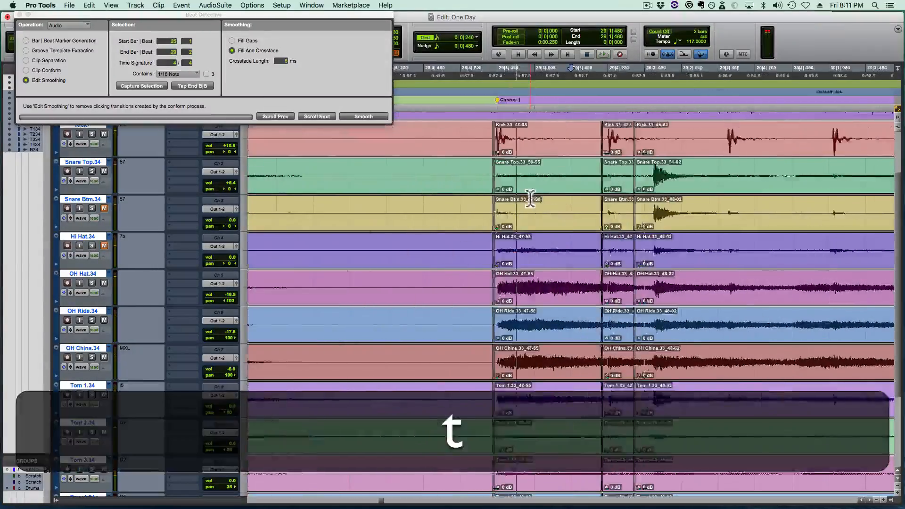
{"action": "key", "text": "r"}
{"action": "key", "text": "shift+r"}
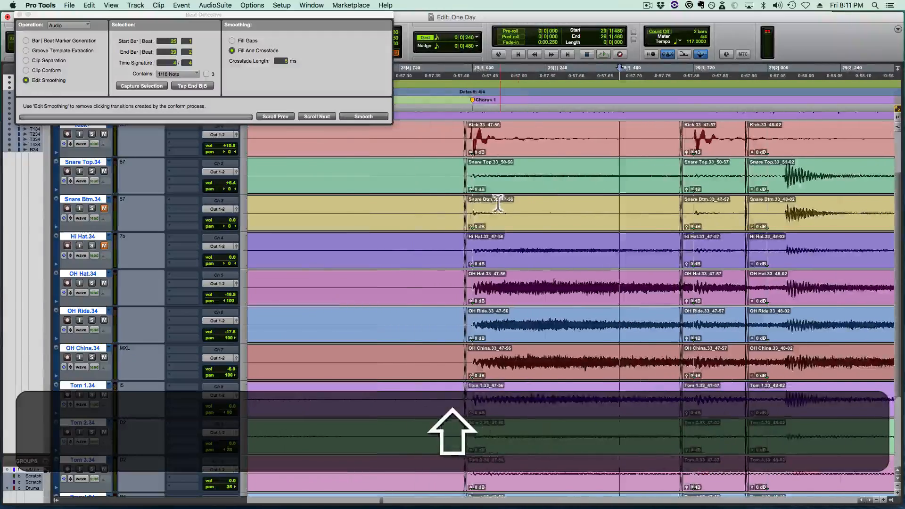
{"action": "left_click", "coordinate": [483, 216]}
{"action": "key", "text": "a"}
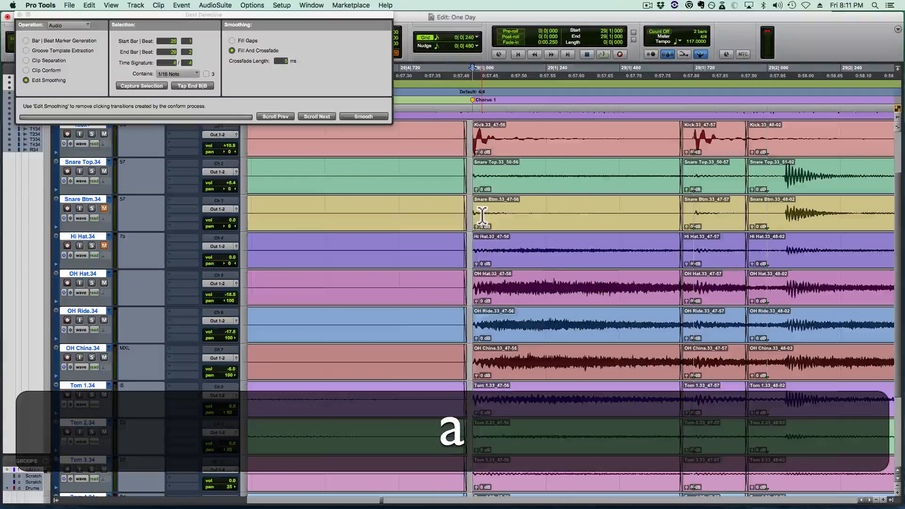
{"action": "key", "text": "r"}
{"action": "key", "text": "shift+r"}
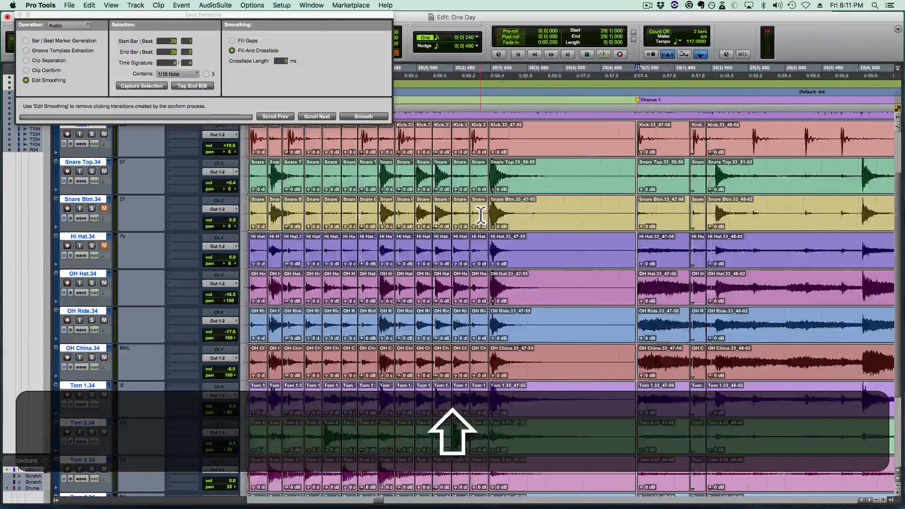
- Play back from 24|2|720 into Pre Chorus 1 and inspect the snare hit at 24|3|240
{"action": "left_click", "coordinate": [326, 208]}
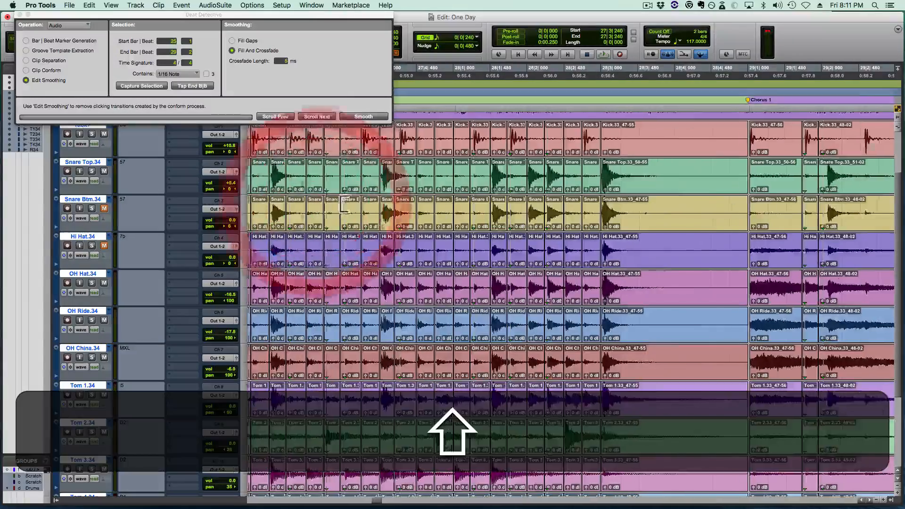
{"action": "scroll", "coordinate": [483, 221], "scroll_direction": "left", "scroll_amount": 5}
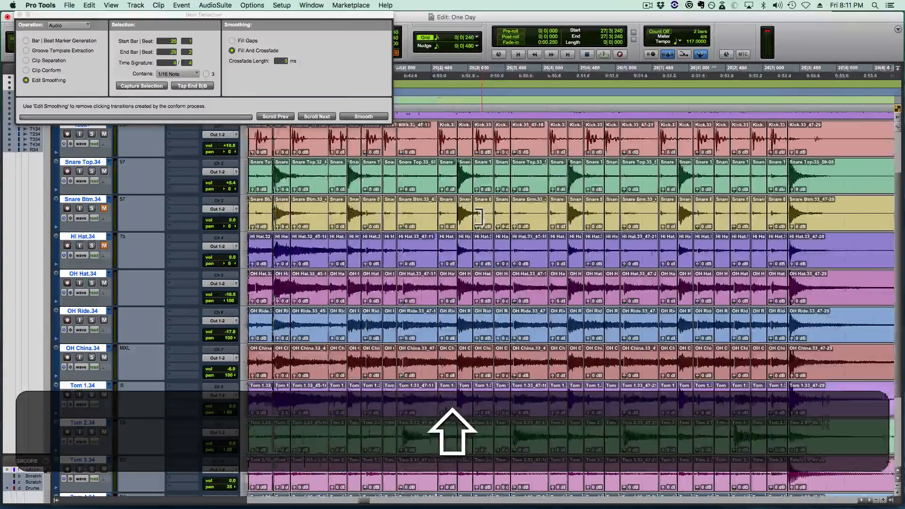
{"action": "left_click", "coordinate": [375, 204]}
{"action": "key", "text": "space"}
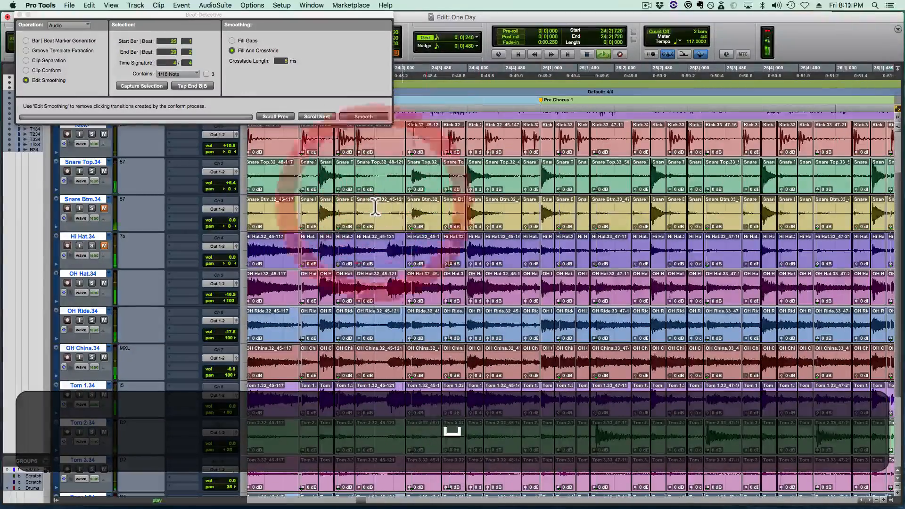
{"action": "key", "text": "r"}
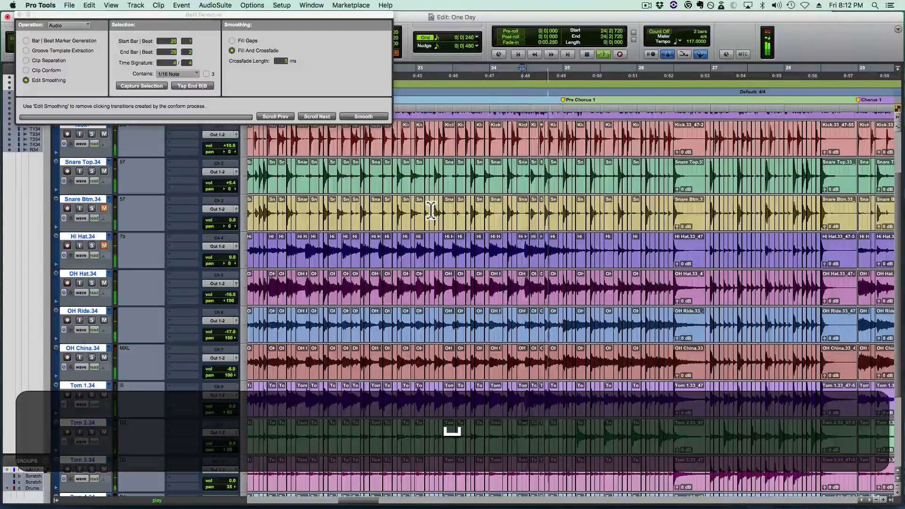
{"action": "key", "text": "space"}
{"action": "left_click", "coordinate": [530, 205]}
{"action": "key", "text": "t"}
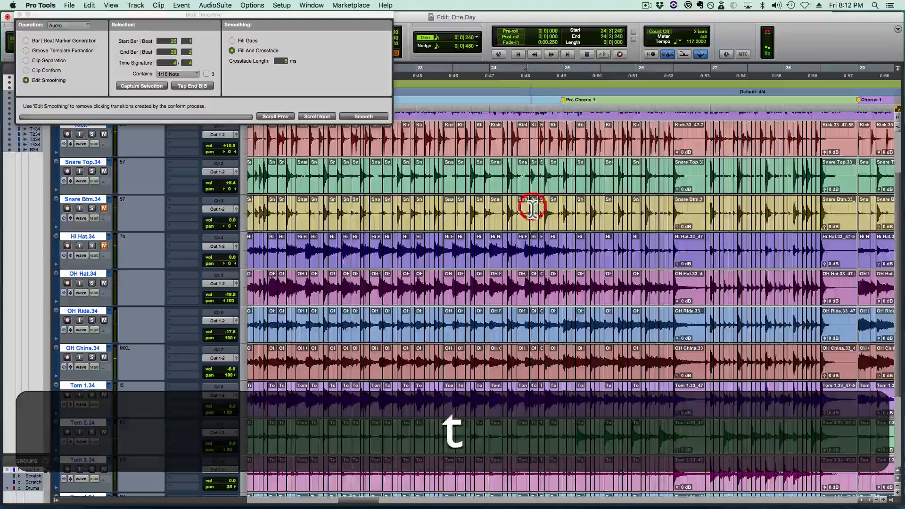
{"action": "key", "text": "space"}
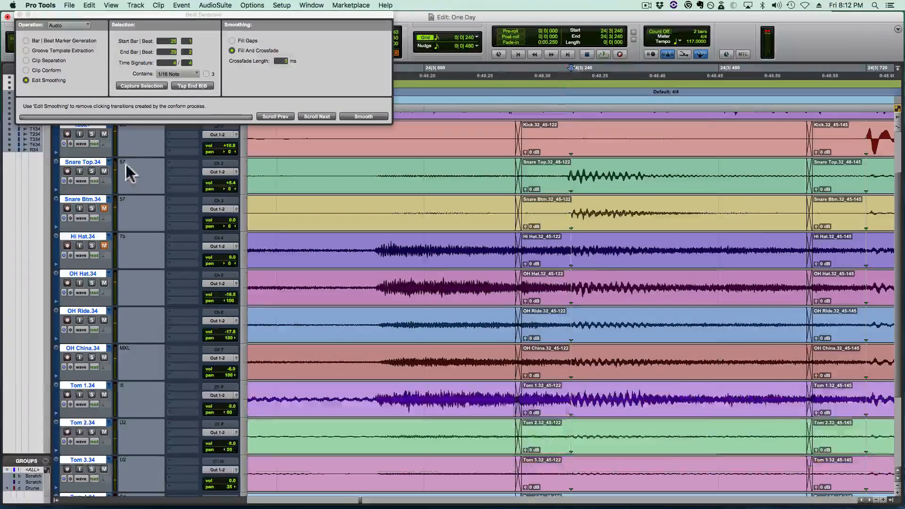
- Listen to Snare Top soloed from 24|2|720 and turn its solo off again
{"action": "left_click", "coordinate": [92, 171], "text": "ctrl"}
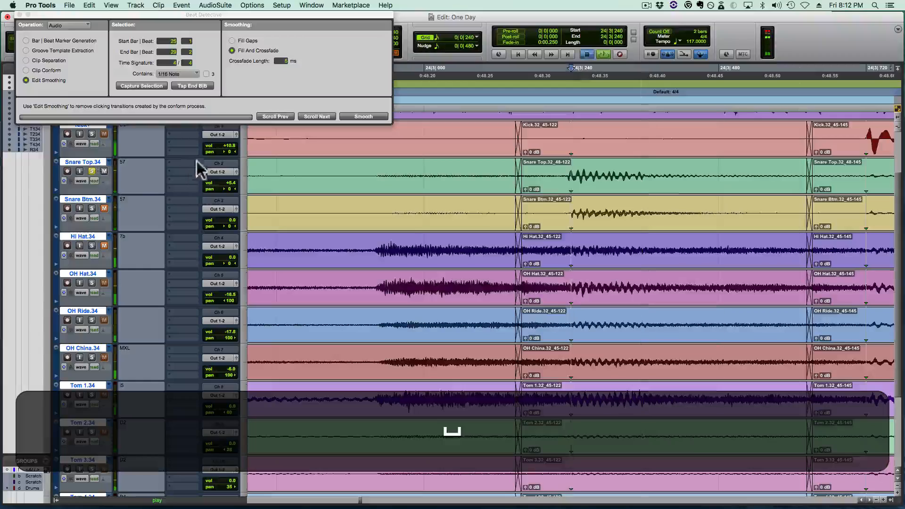
{"action": "left_click", "coordinate": [271, 170]}
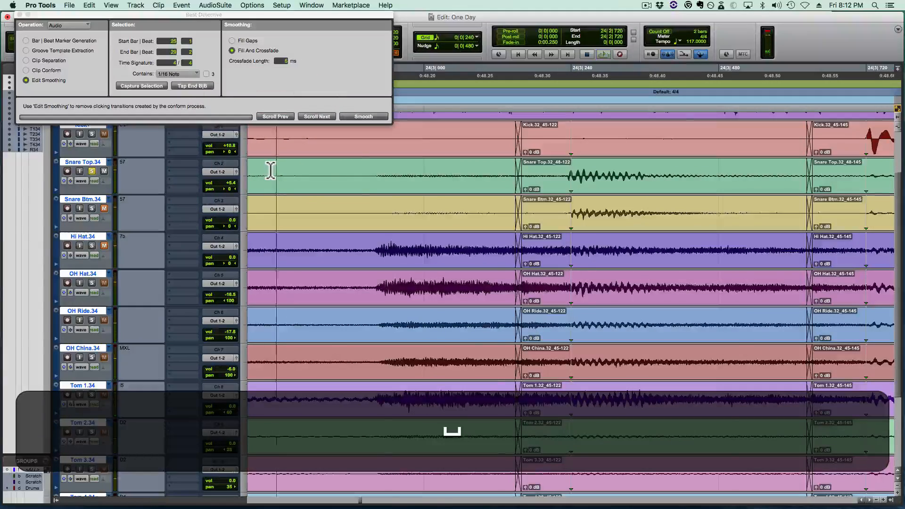
{"action": "key", "text": "r"}
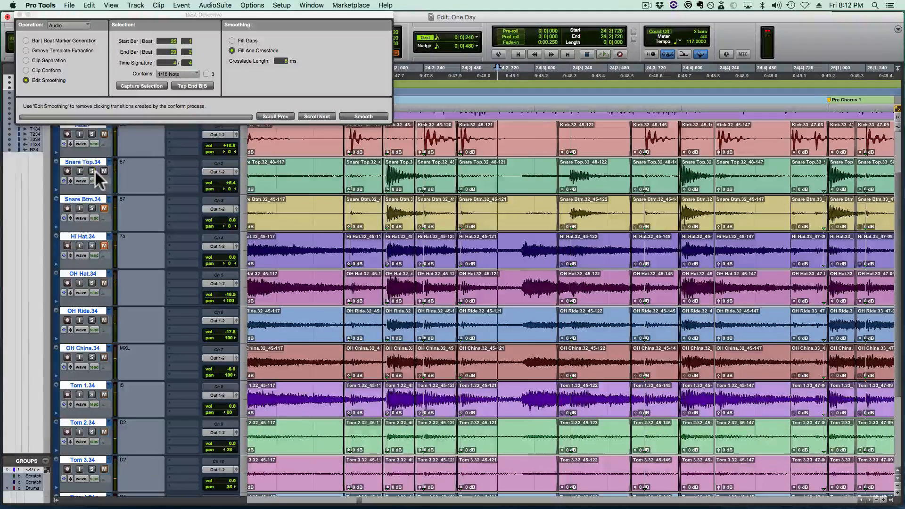
{"action": "left_click", "coordinate": [95, 171]}
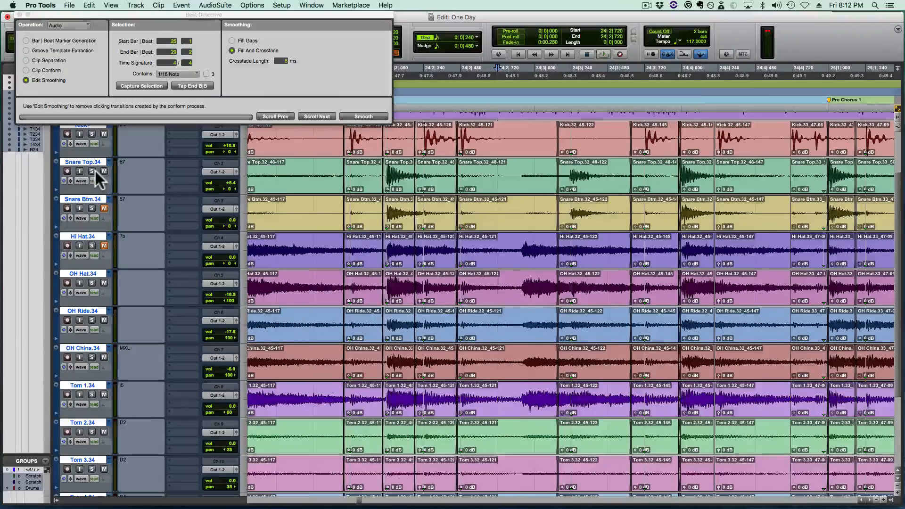
- Save the session and play back from 24|1|240 through Pre Chorus 1 into Chorus 1
{"action": "key", "text": "r"}
{"action": "key", "text": "super+s"}
{"action": "key", "text": "super+shift+s"}
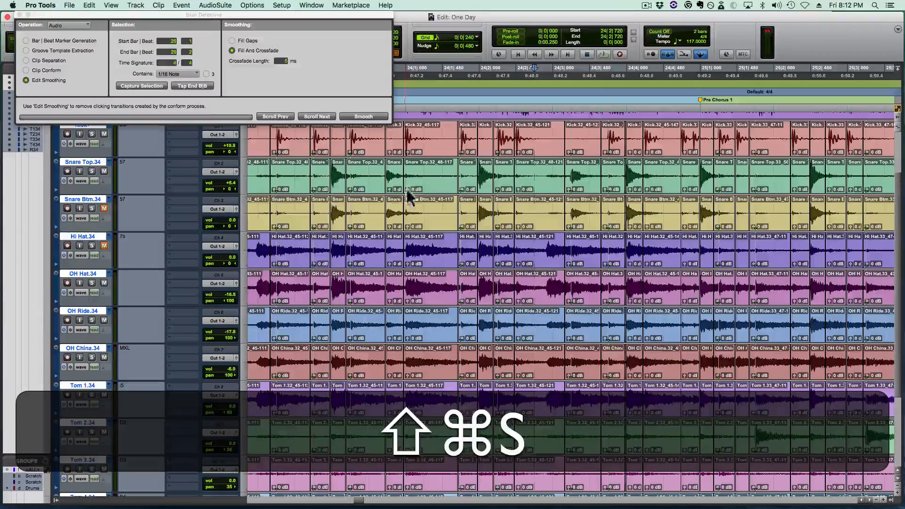
{"action": "left_click", "coordinate": [428, 174]}
{"action": "key", "text": "super+shift+s"}
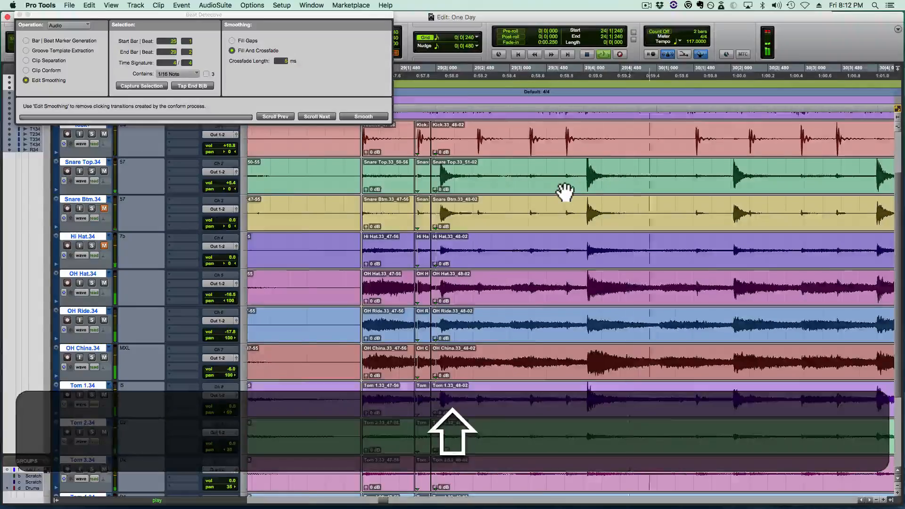
{"action": "key", "text": "r"}
{"action": "key", "text": "shift+r"}
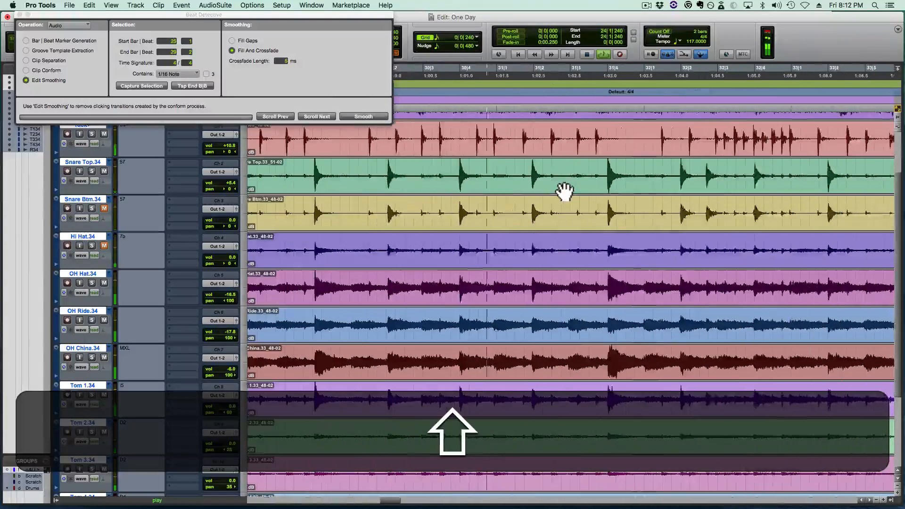
{"action": "key", "text": "shift+r"}
{"action": "key", "text": "r"}
{"action": "key", "text": "shift+r"}
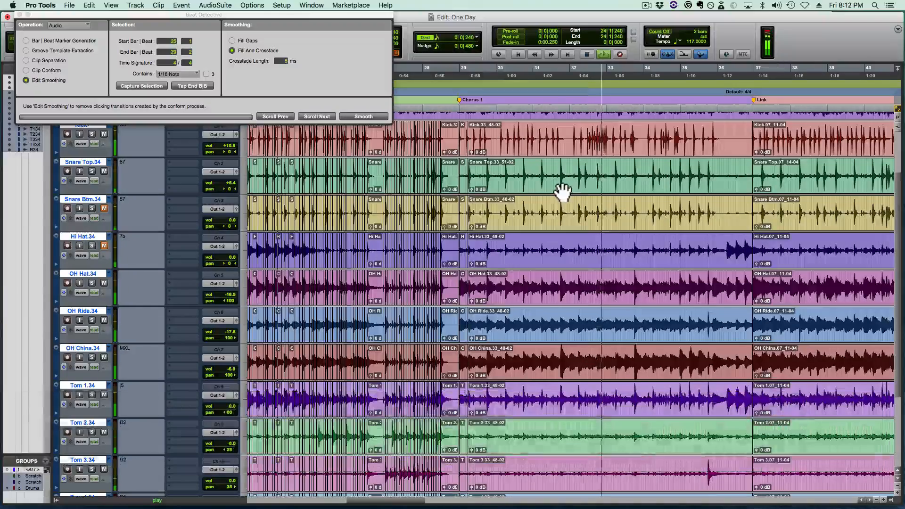
- Trim the start of the long Chorus 1 drum clip to 29|2|000
{"action": "left_click", "coordinate": [602, 193]}
{"action": "key", "text": "alt+f"}
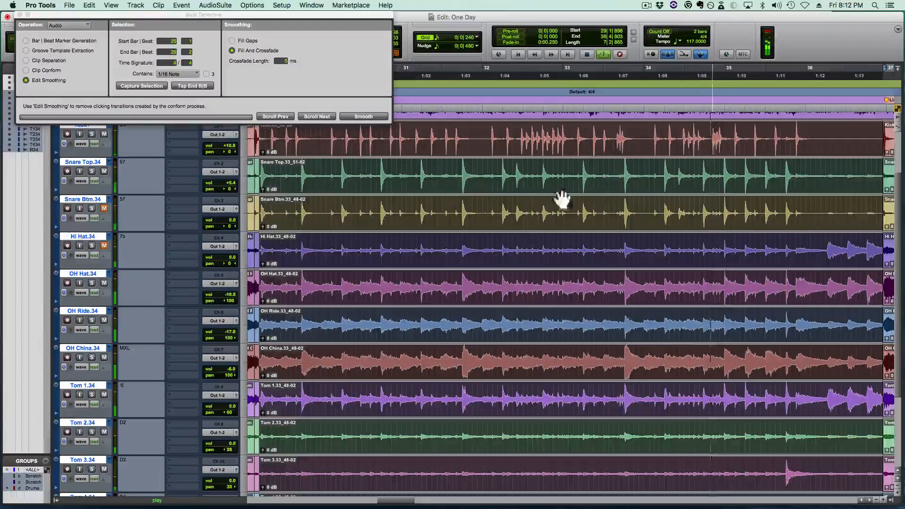
{"action": "mouse_move", "coordinate": [252, 13]}
{"action": "left_mouse_down"}
{"action": "mouse_move", "coordinate": [243, 29]}
{"action": "mouse_move", "coordinate": [244, 14]}
{"action": "left_mouse_up"}
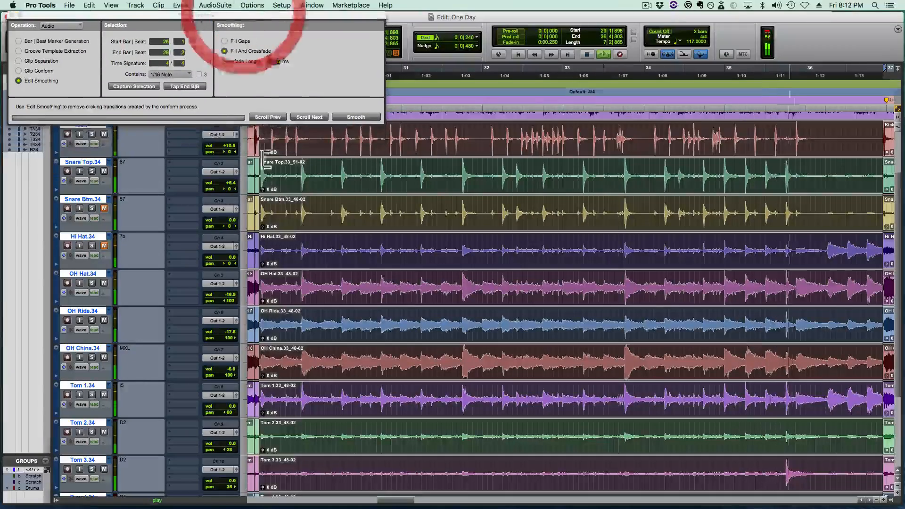
{"action": "left_click", "coordinate": [264, 176]}
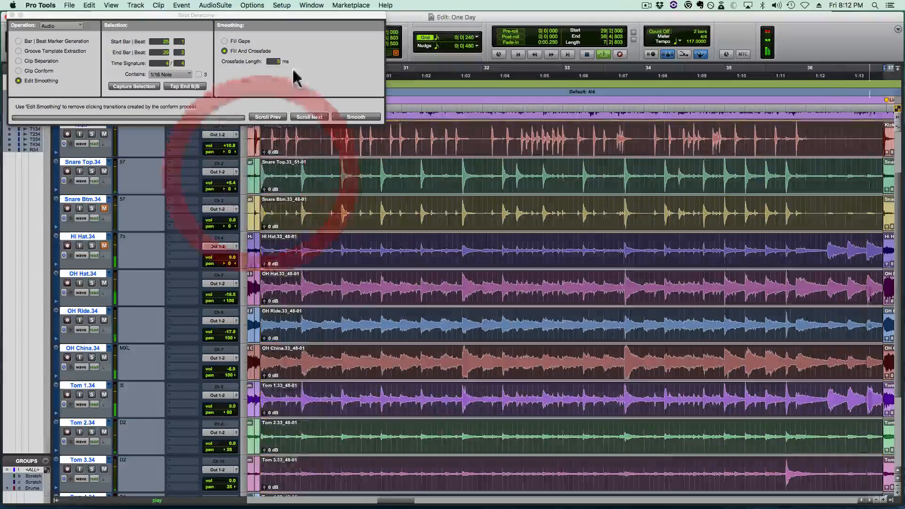
- Clear the leftover edge just before 29|2|000 and close the gap between the preceding clip and the long Chorus 1 clip
{"action": "key", "text": "t"}
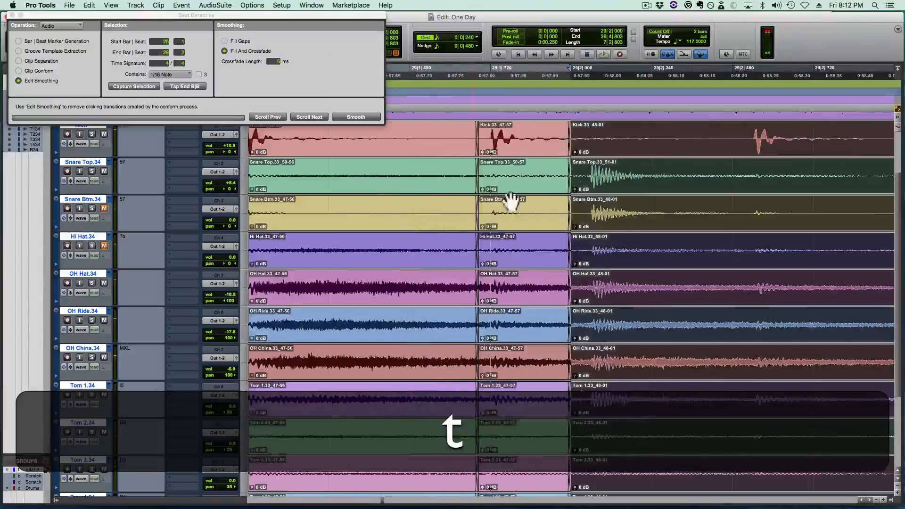
{"action": "left_click", "coordinate": [568, 197]}
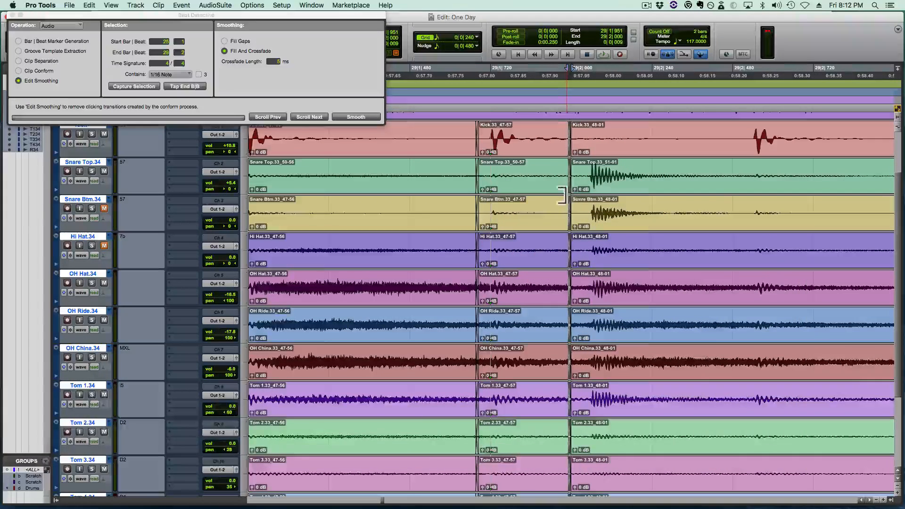
{"action": "key", "text": "BackSpace"}
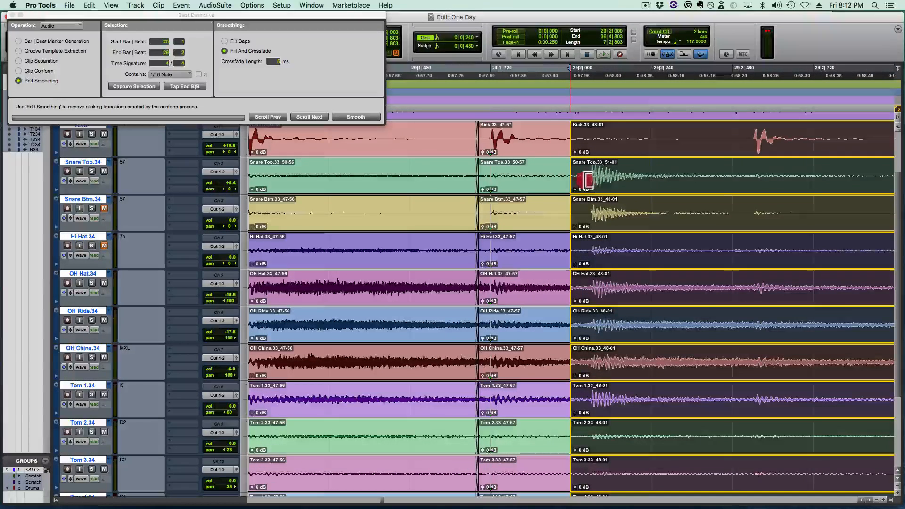
- Extend the end of the long Chorus 1 drum clip to 37|1|000, at the start of the Link section
{"action": "left_click", "coordinate": [583, 179]}
{"action": "key", "text": "r"}
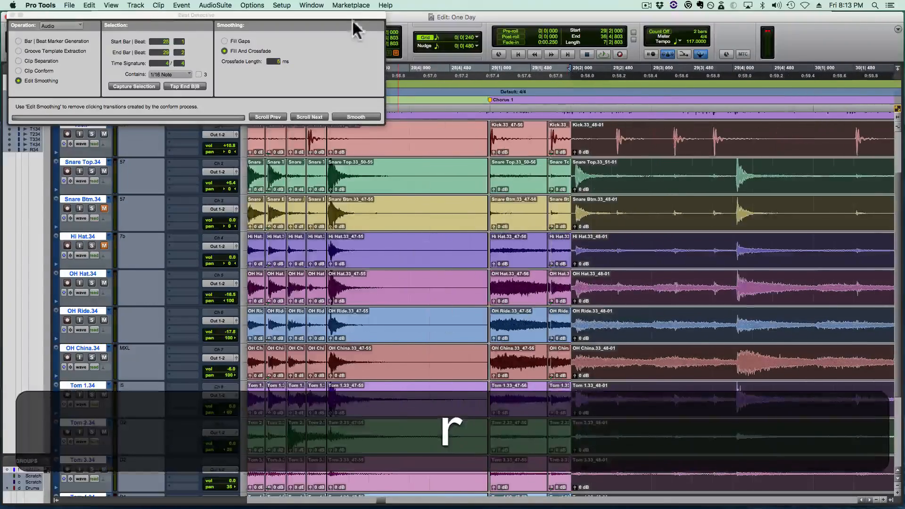
{"action": "mouse_move", "coordinate": [353, 19]}
{"action": "left_mouse_down"}
{"action": "mouse_move", "coordinate": [360, 121]}
{"action": "mouse_move", "coordinate": [369, 75]}
{"action": "mouse_move", "coordinate": [360, 28]}
{"action": "left_mouse_up"}
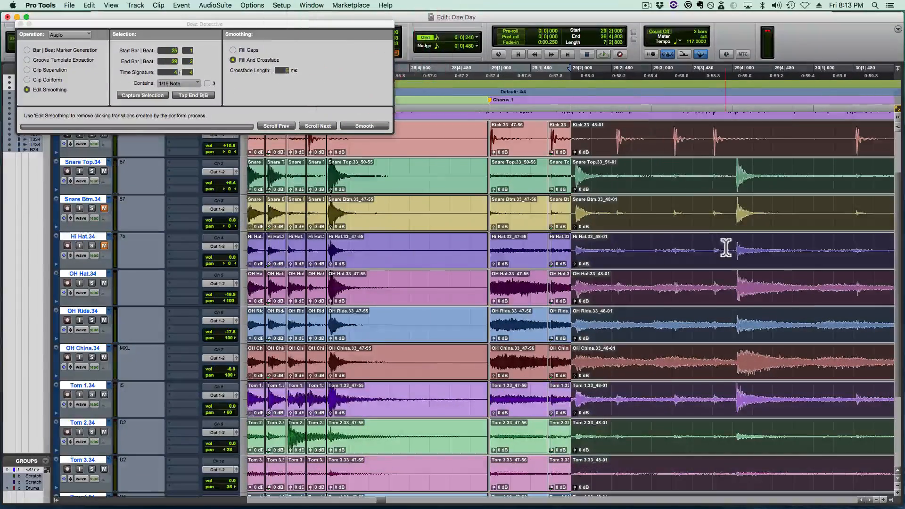
{"action": "key", "text": "r"}
{"action": "key", "text": "shift+r"}
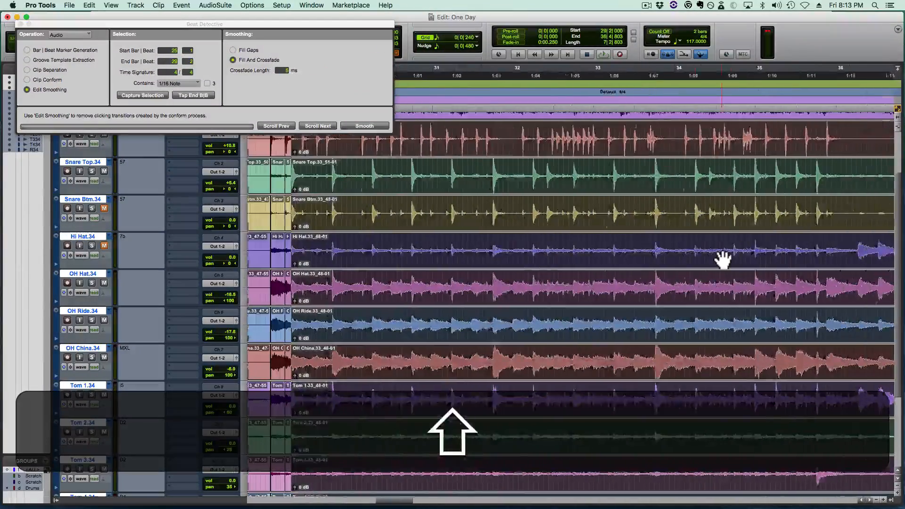
{"action": "scroll", "coordinate": [723, 259], "scroll_direction": "right", "scroll_amount": 3}
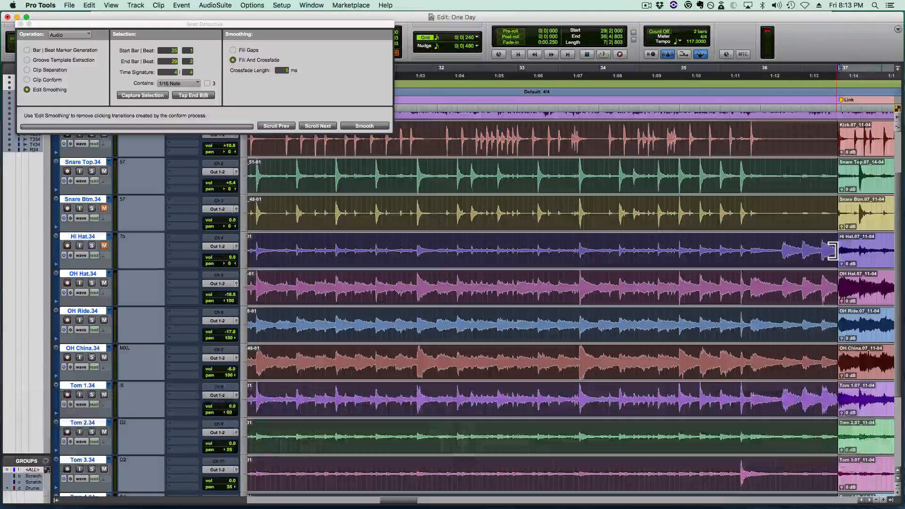
{"action": "mouse_move", "coordinate": [833, 255]}
{"action": "left_mouse_down"}
{"action": "mouse_move", "coordinate": [856, 253]}
{"action": "mouse_move", "coordinate": [839, 252]}
{"action": "left_mouse_up"}
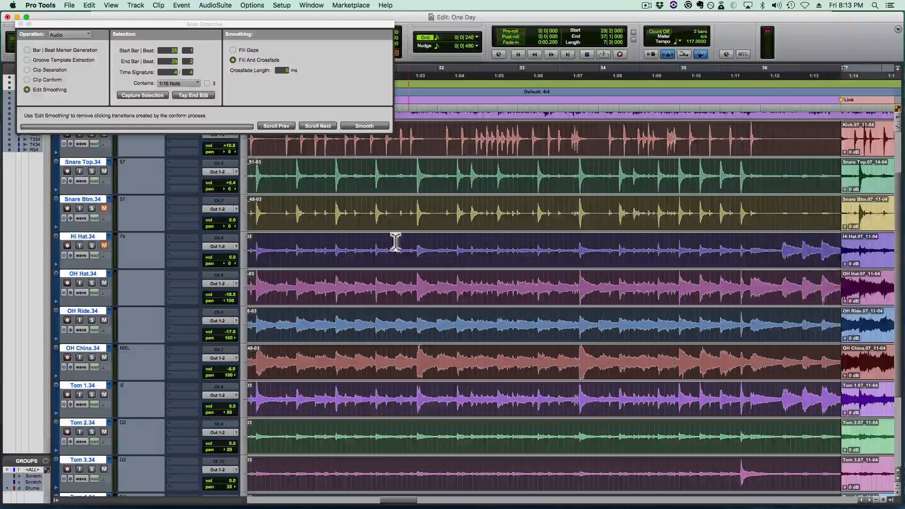
- Set Beat Detective to Clip Separation and capture the Chorus 1 selection from 29|2 to 37|1
{"action": "key", "text": "alt+f"}
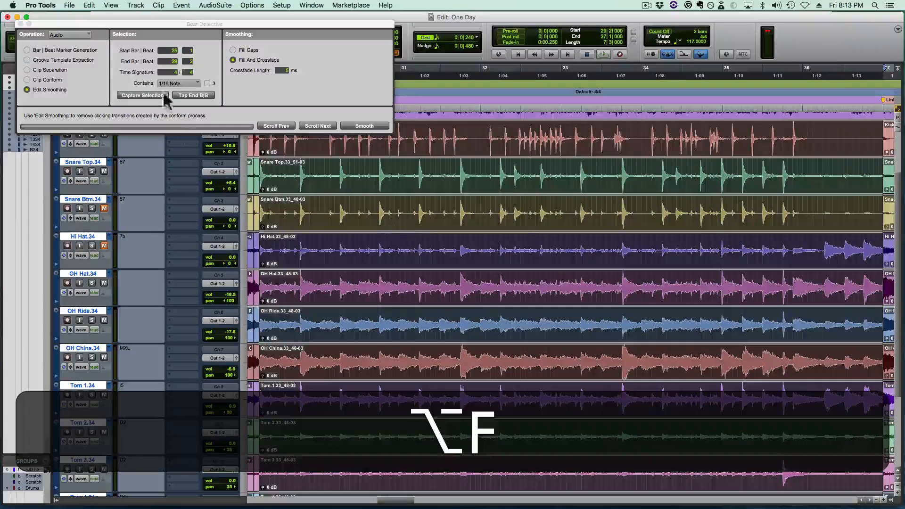
{"action": "left_click_drag", "start_coordinate": [148, 26], "coordinate": [145, 6]}
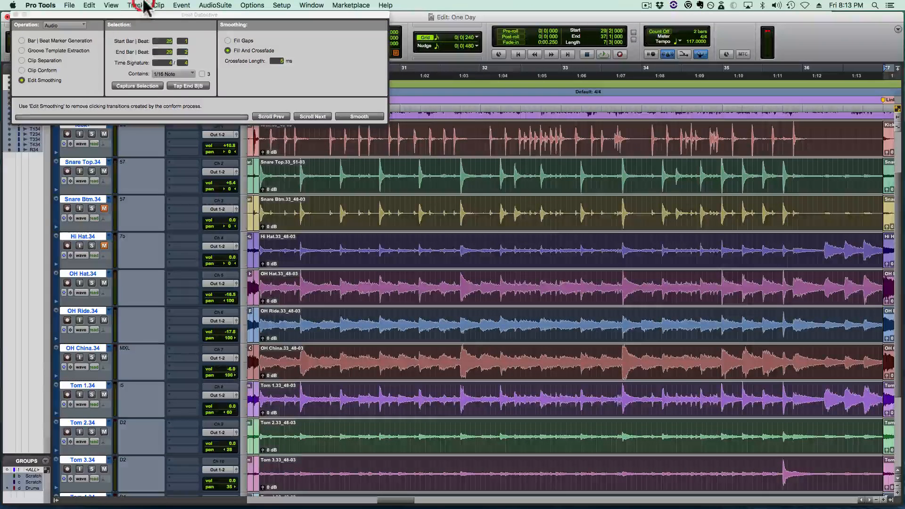
{"action": "left_click", "coordinate": [54, 58]}
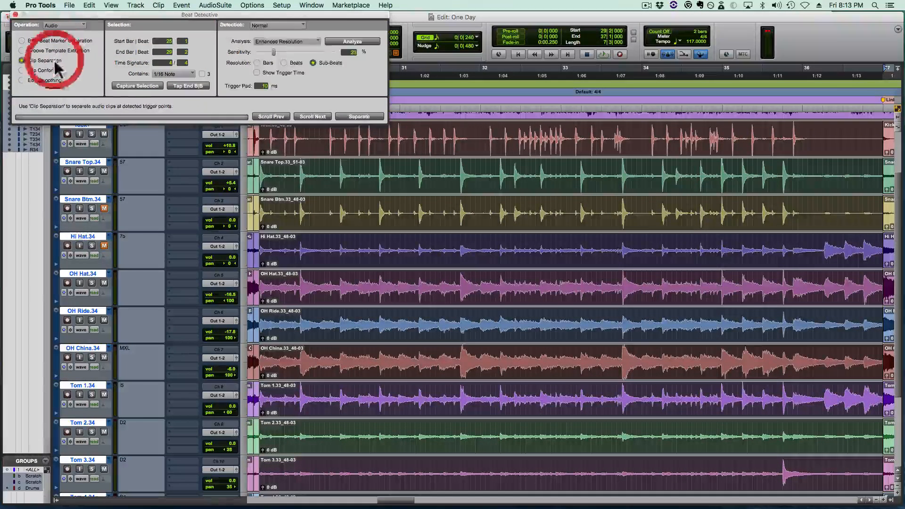
{"action": "left_click", "coordinate": [127, 86]}
- Analyze the captured Chorus 1 selection and separate its clips at 31% sensitivity
{"action": "left_click", "coordinate": [346, 42]}
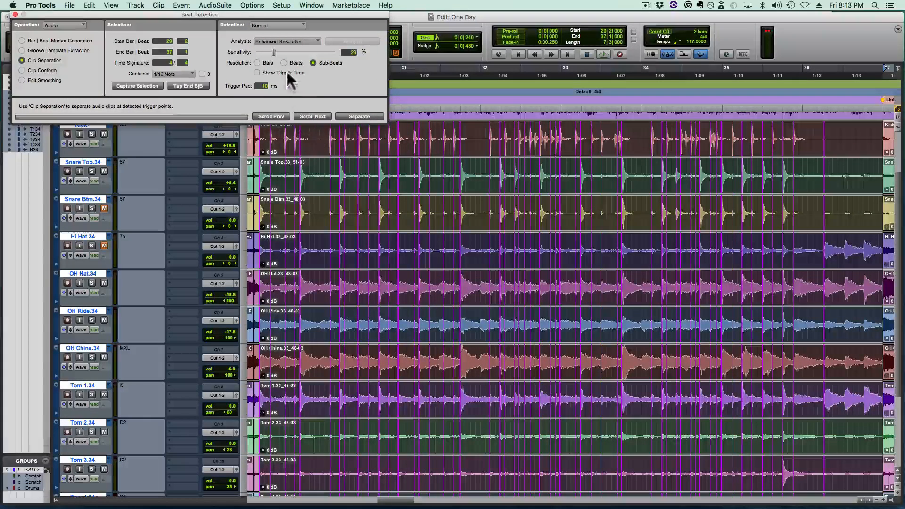
{"action": "left_click_drag", "start_coordinate": [273, 51], "coordinate": [280, 52]}
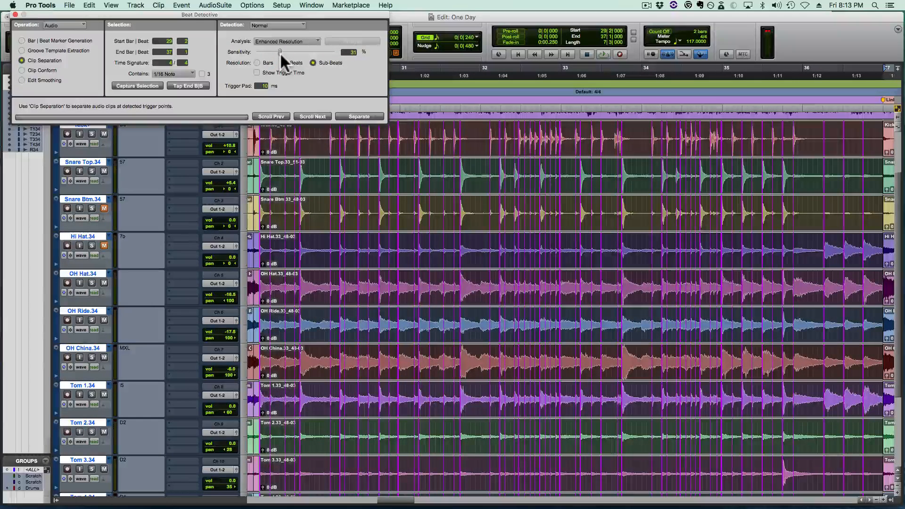
{"action": "left_click", "coordinate": [374, 118]}
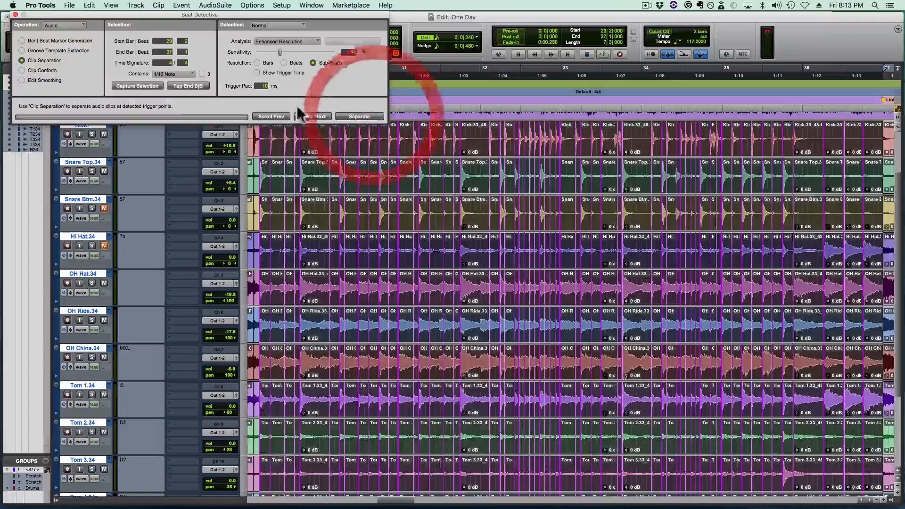
- Conform the separated Chorus 1 clips with Standard Clip Conform in Beat Detective and play back the result
{"action": "left_click", "coordinate": [28, 70]}
{"action": "left_click", "coordinate": [370, 116]}
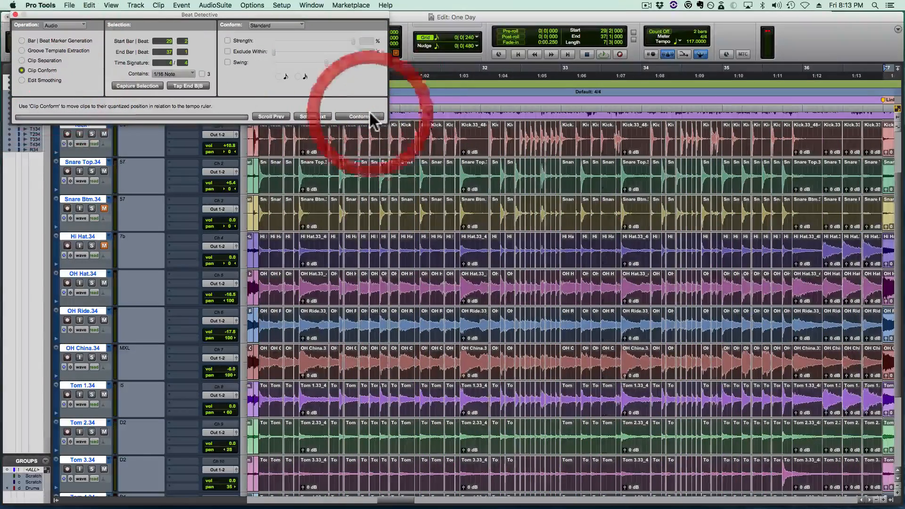
{"action": "key", "text": "space"}
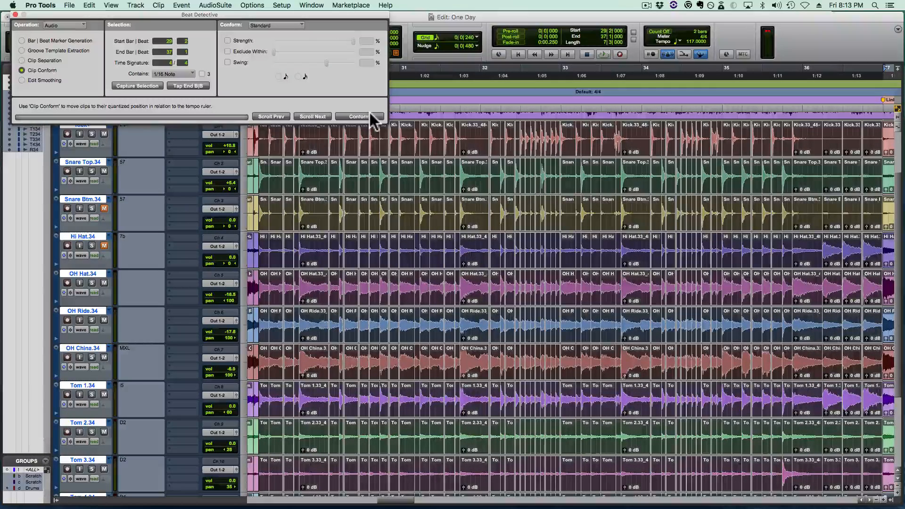
{"action": "key", "text": "space"}
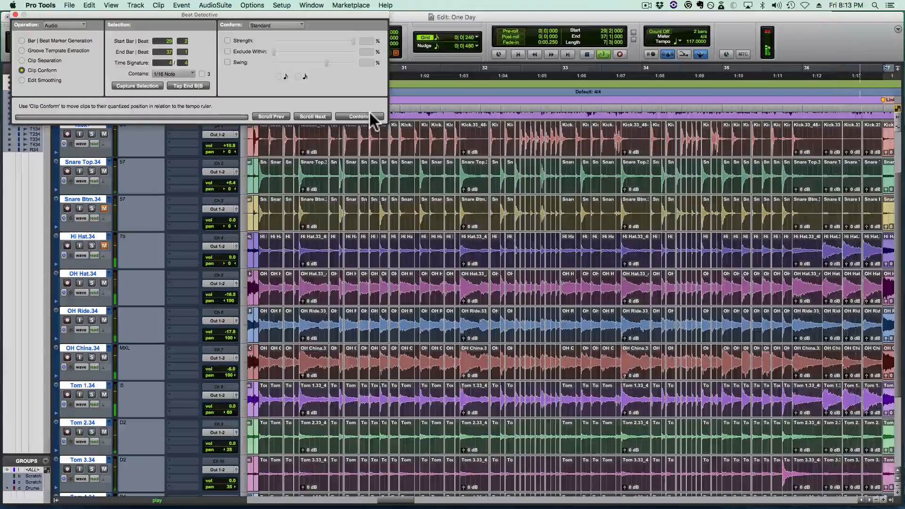
{"action": "key", "text": "space"}
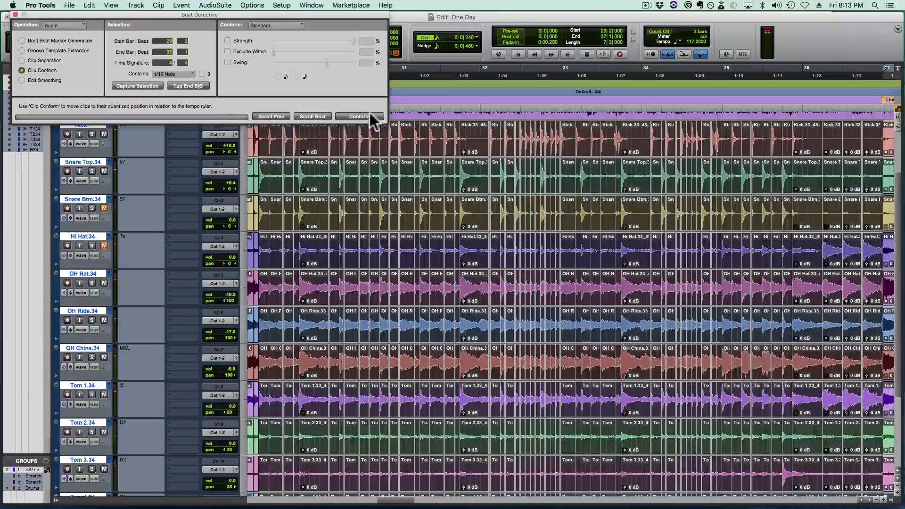
- Smooth the edits in the Chorus 1 selection with Fill And Crossfade and audition the section
{"action": "left_click", "coordinate": [38, 80]}
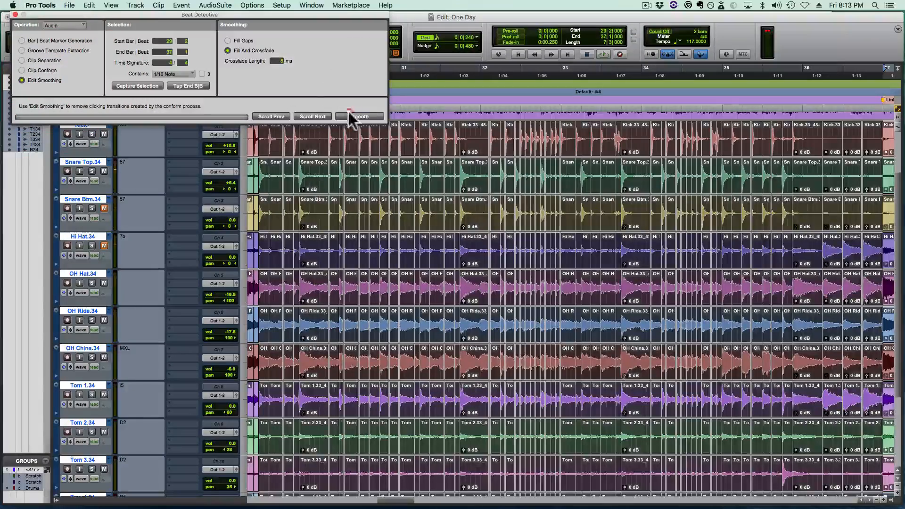
{"action": "left_click", "coordinate": [349, 111]}
{"action": "key", "text": "space"}
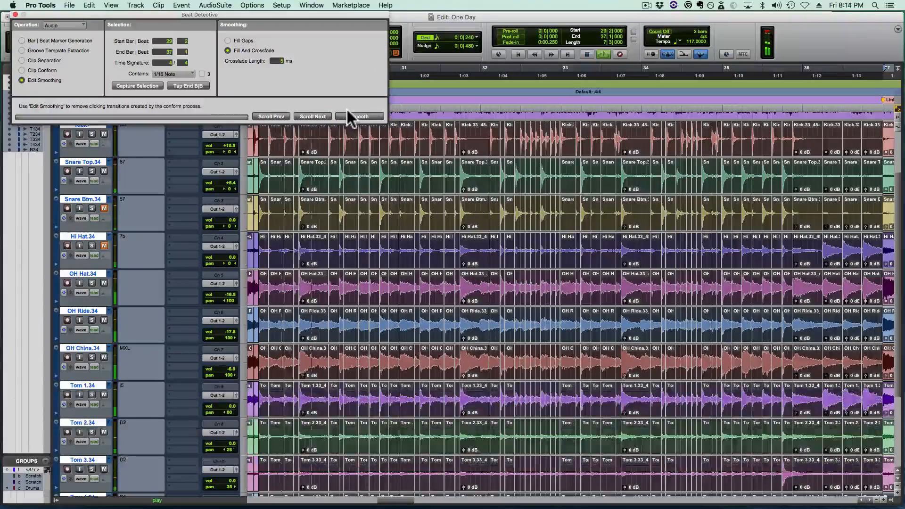
{"action": "key", "text": "7"}
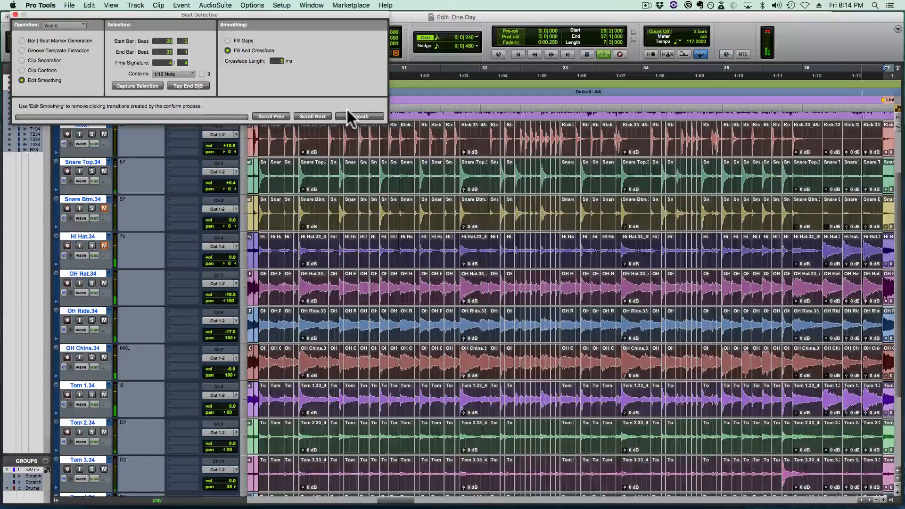
{"action": "key", "text": "space"}
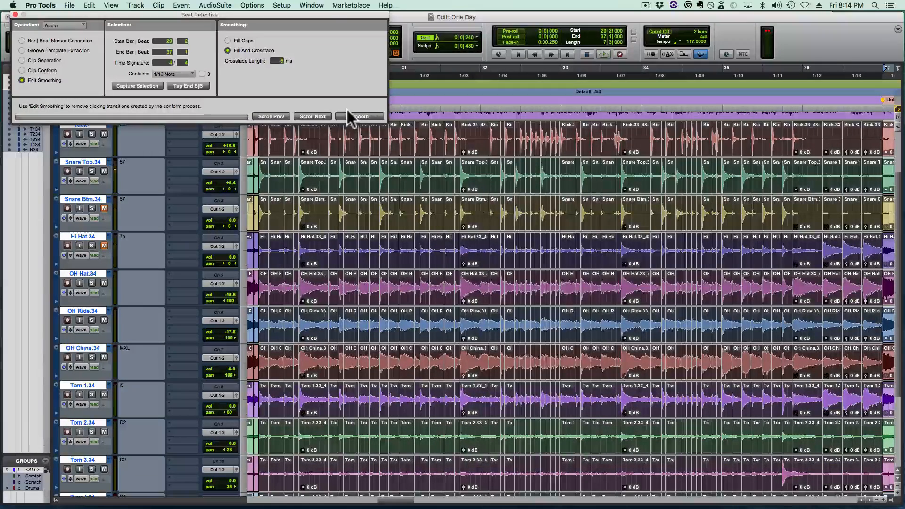
- Crossfade the clip join just before 29|2|000 across all the drum tracks
{"action": "key", "text": "t"}
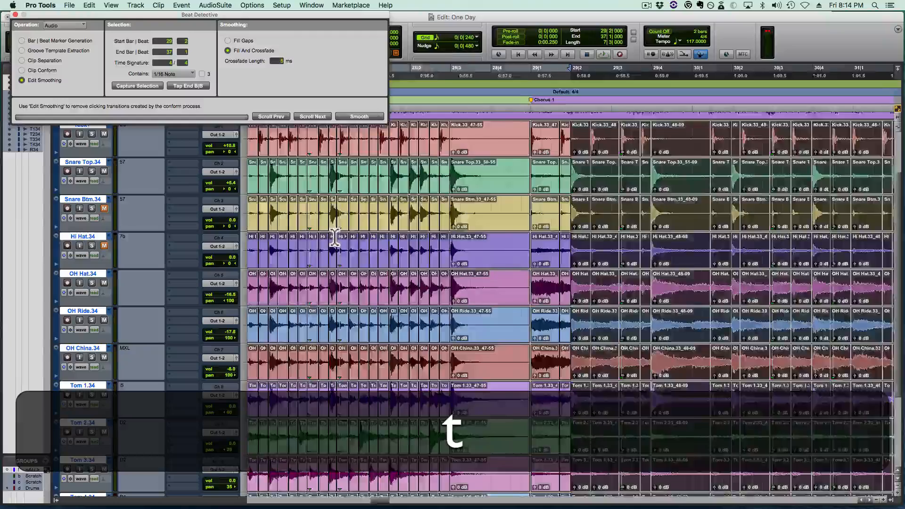
{"action": "key", "text": "t"}
{"action": "key", "text": "t"}
{"action": "key", "text": "t"}
{"action": "key", "text": "t"}
{"action": "left_click_drag", "start_coordinate": [572, 292], "coordinate": [557, 293]}
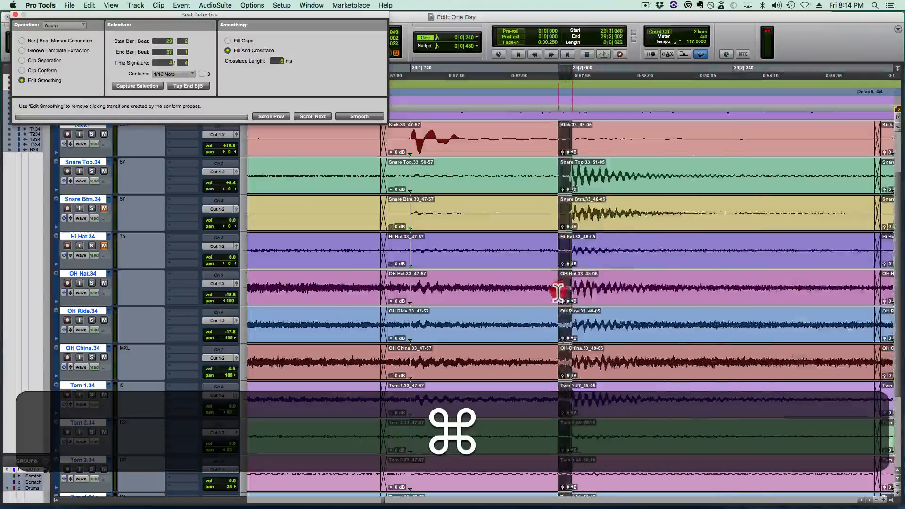
{"action": "left_click", "coordinate": [574, 293], "text": "super"}
{"action": "left_click", "coordinate": [571, 281], "text": "super"}
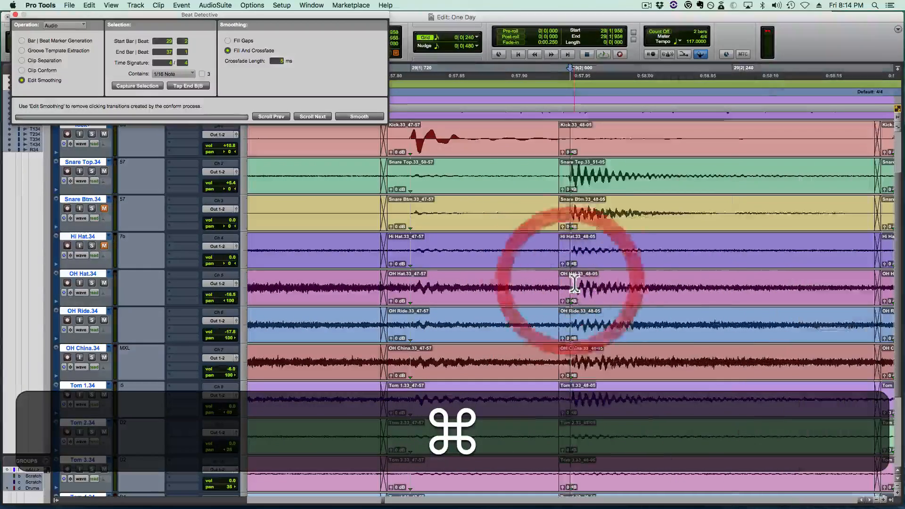
{"action": "left_click_drag", "start_coordinate": [576, 285], "coordinate": [559, 303]}
{"action": "key", "text": "super+BackSpace"}
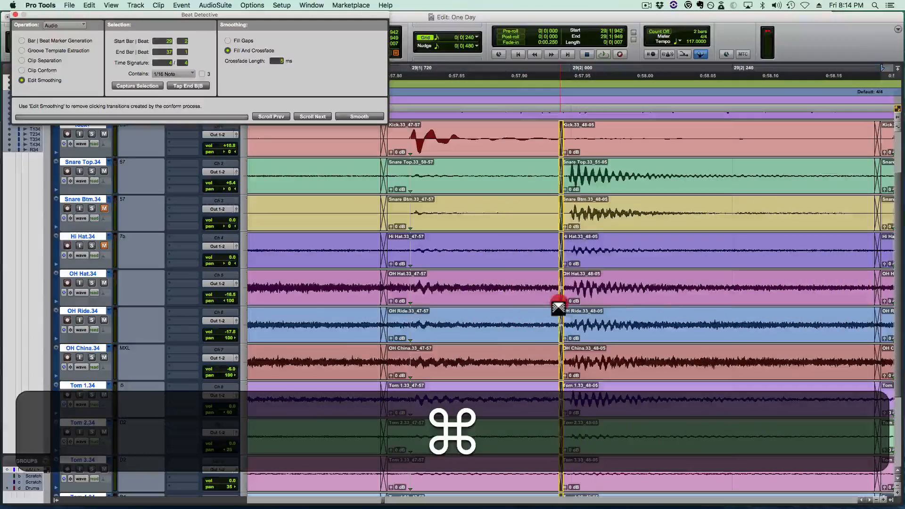
{"action": "key", "text": "super+r"}
{"action": "key", "text": "shift+r"}
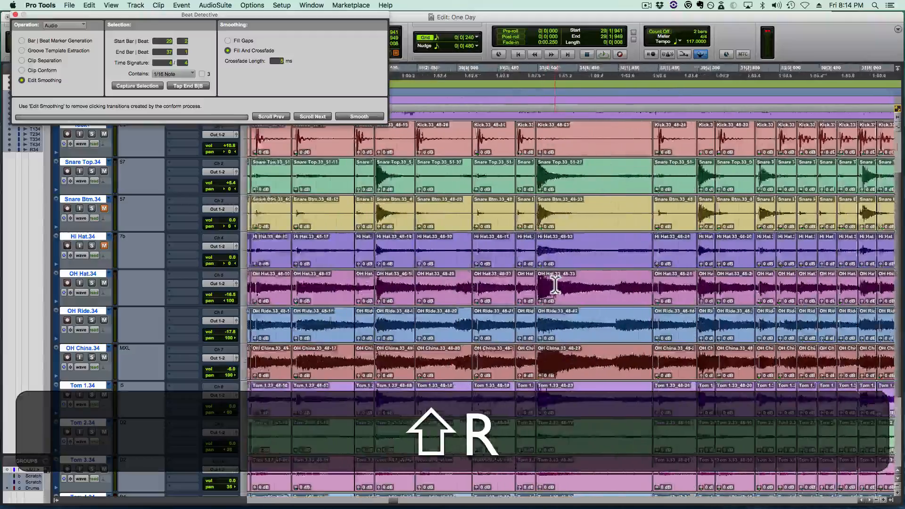
- Extend the first Chorus 1 clip backward to close the gap just before 29|1|000 and crossfade the join
{"action": "scroll", "coordinate": [555, 285], "scroll_direction": "left", "scroll_amount": 5}
{"action": "scroll", "coordinate": [339, 276], "scroll_direction": "left", "scroll_amount": 3}
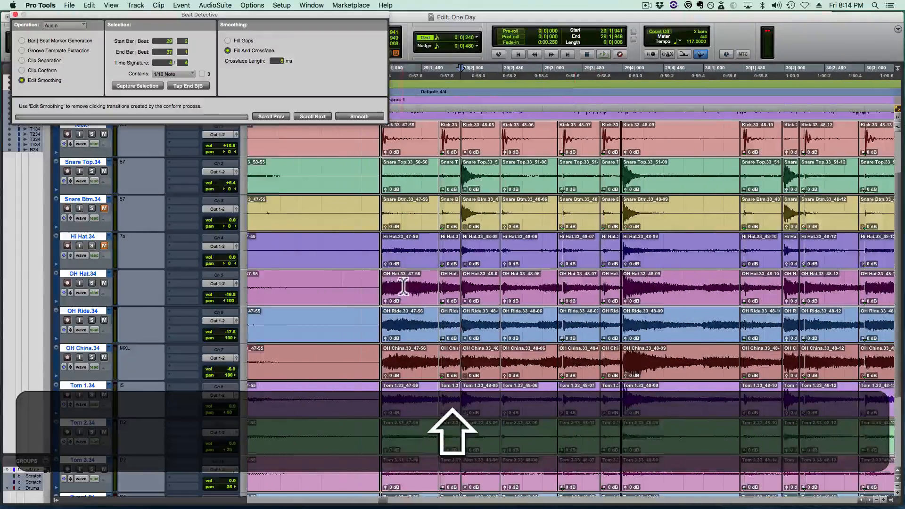
{"action": "key", "text": "t"}
{"action": "key", "text": "t"}
{"action": "key", "text": "super+t"}
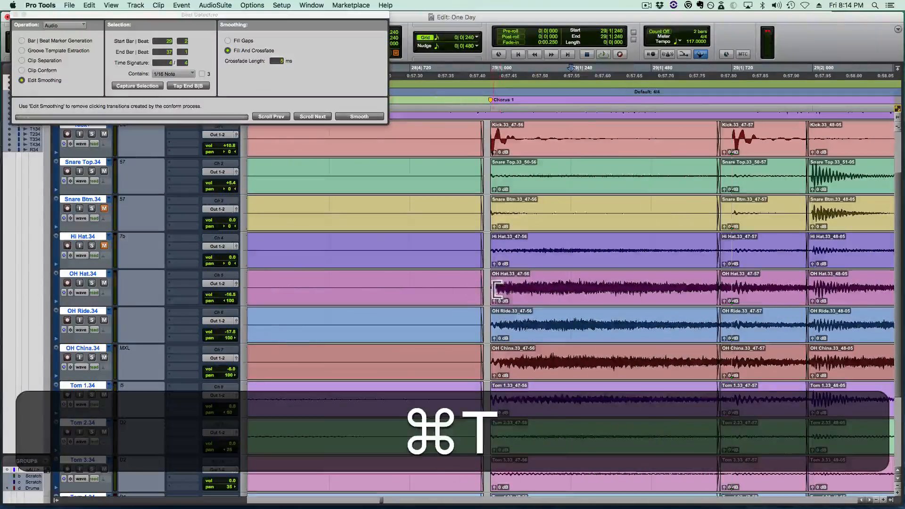
{"action": "mouse_move", "coordinate": [497, 290]}
{"action": "left_mouse_down"}
{"action": "mouse_move", "coordinate": [472, 292]}
{"action": "mouse_move", "coordinate": [500, 293]}
{"action": "left_mouse_up"}
{"action": "left_click_drag", "start_coordinate": [500, 293], "coordinate": [481, 303]}
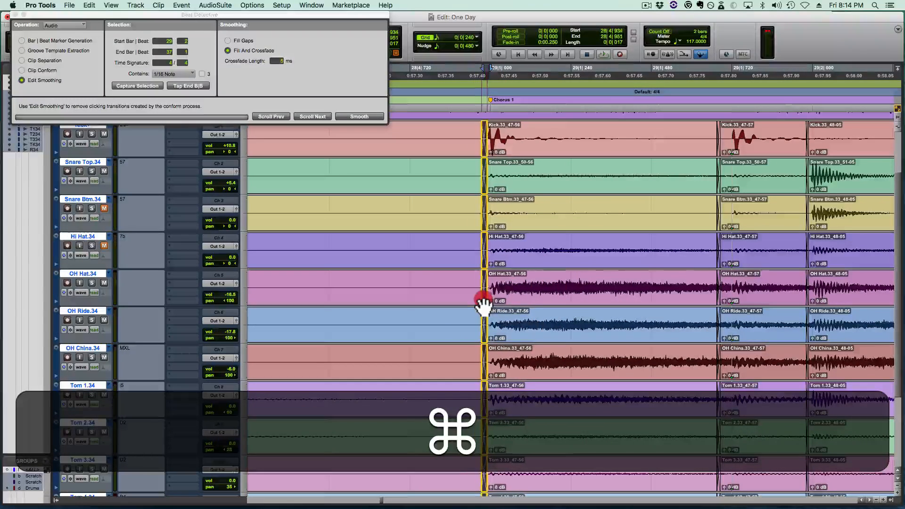
- Play the drums from 28|3|240 through Chorus 1 into the Link section and save the session
{"action": "key", "text": "r"}
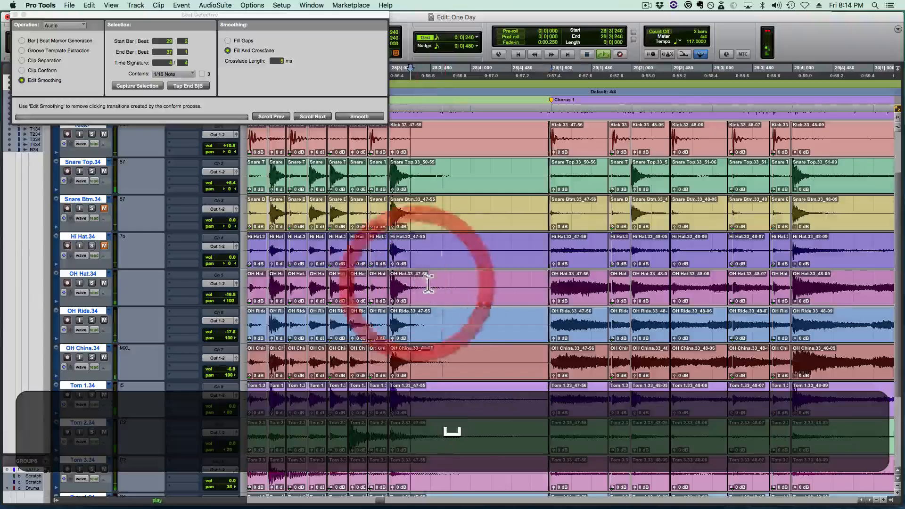
{"action": "key", "text": "shift+r"}
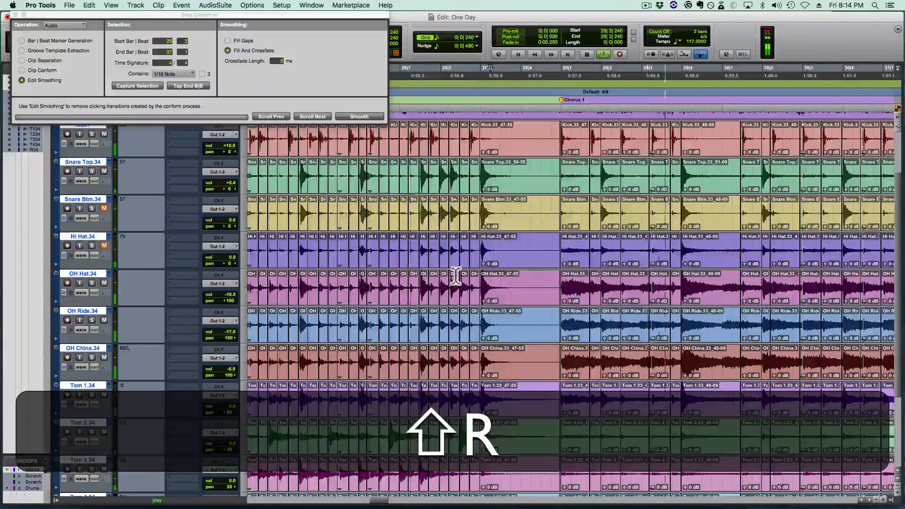
{"action": "key", "text": "shift+super+s"}
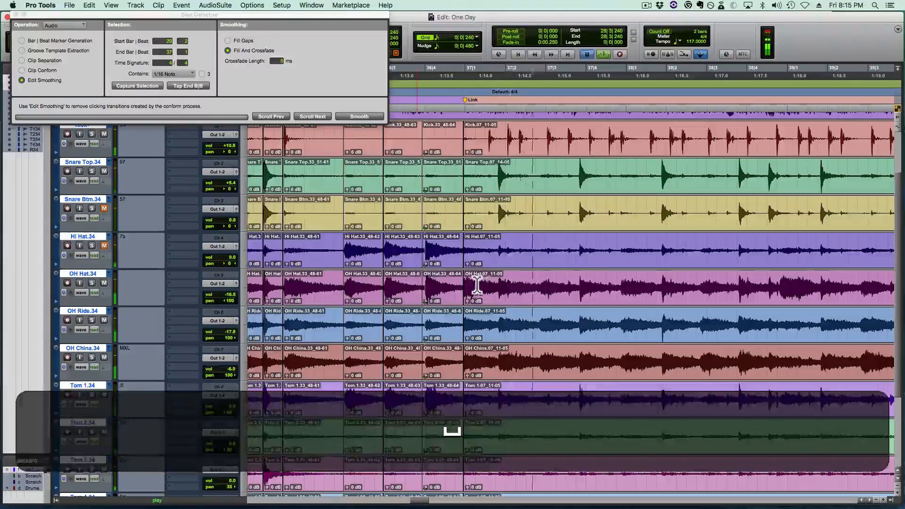
{"action": "left_click", "coordinate": [523, 257]}
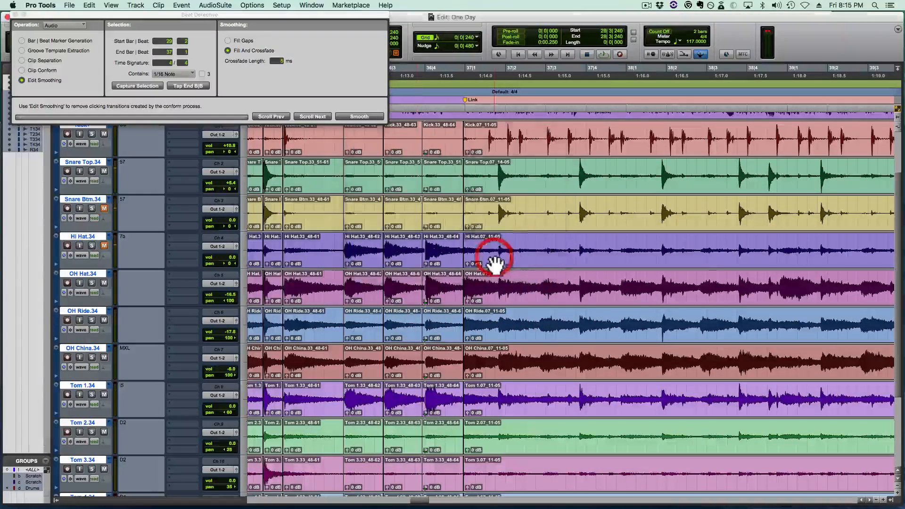
{"action": "key", "text": "super+s"}
- Move the join between Chorus 1 and the Link clip back to about 36|4|600, exposing the Link clip's earlier kick hit
{"action": "left_click", "coordinate": [473, 276]}
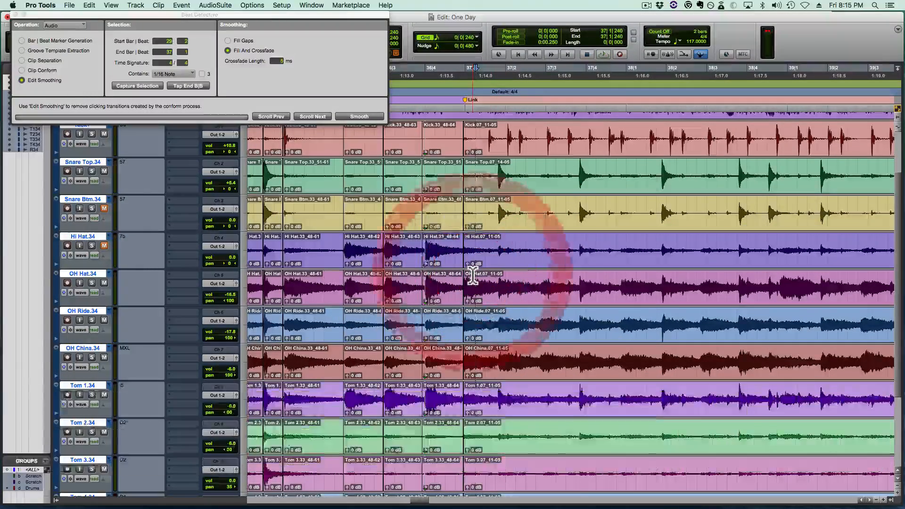
{"action": "key", "text": "super+t"}
{"action": "key", "text": "super+t"}
{"action": "key", "text": "super+t"}
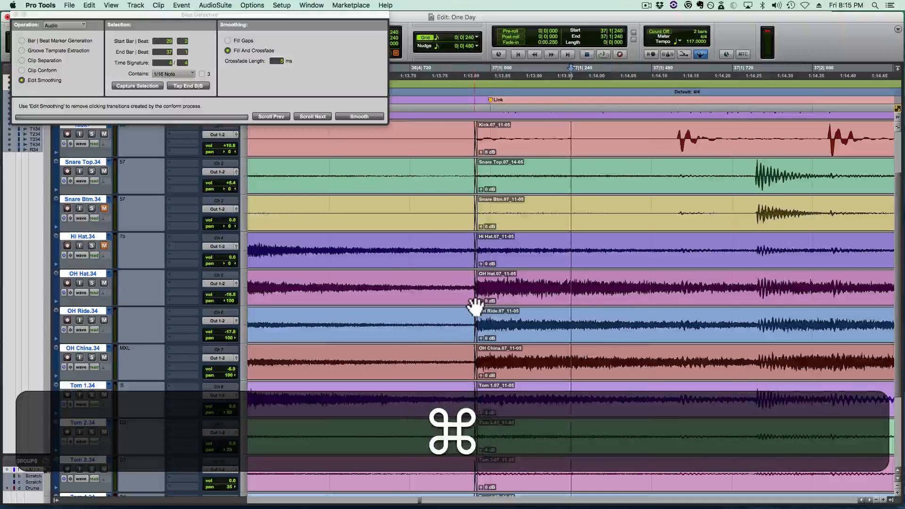
{"action": "left_click_drag", "start_coordinate": [474, 306], "coordinate": [370, 289]}
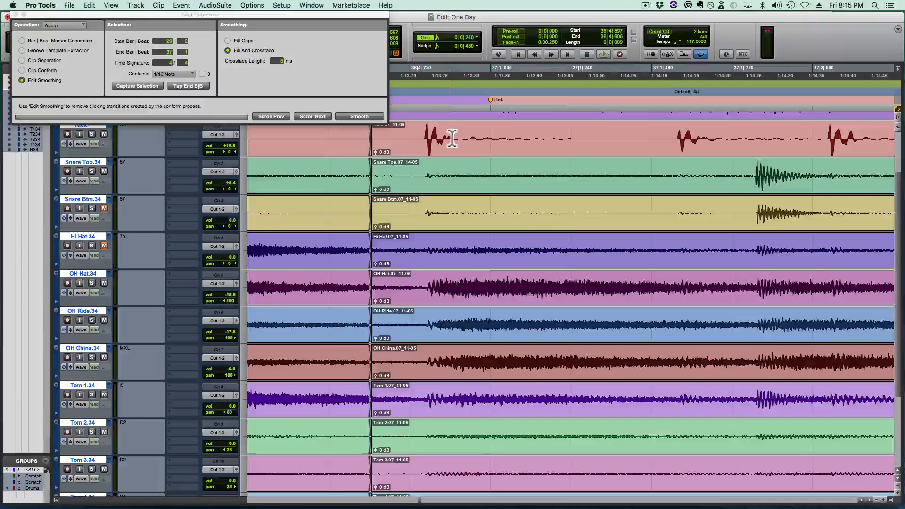
- Trim and shift the Link clip so its first kick transient starts at 37|1|000, and extend the preceding clip up to it
{"action": "left_click", "coordinate": [411, 136]}
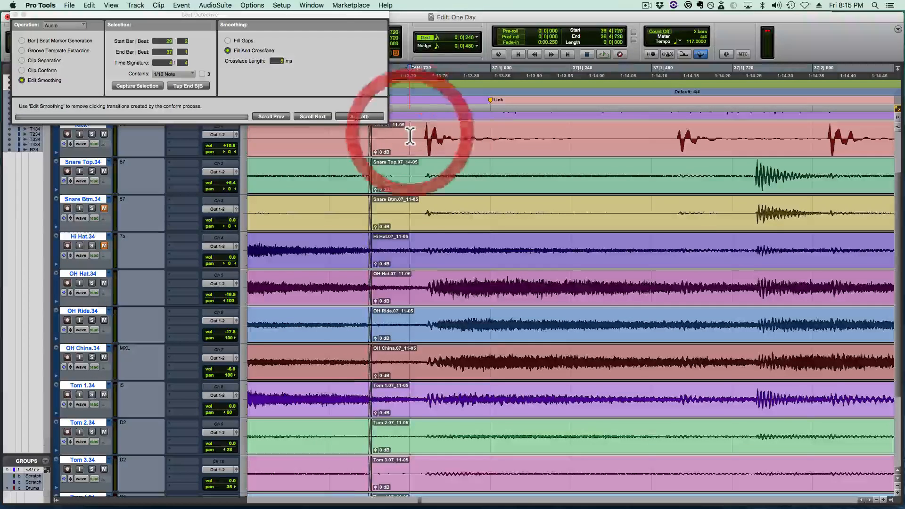
{"action": "key", "text": "Tab"}
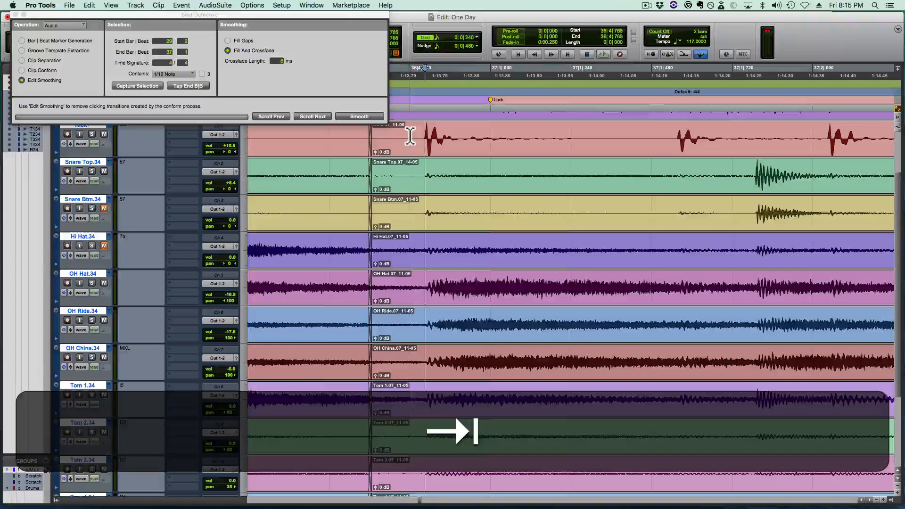
{"action": "key", "text": "a"}
{"action": "left_click_drag", "start_coordinate": [488, 161], "coordinate": [550, 165]}
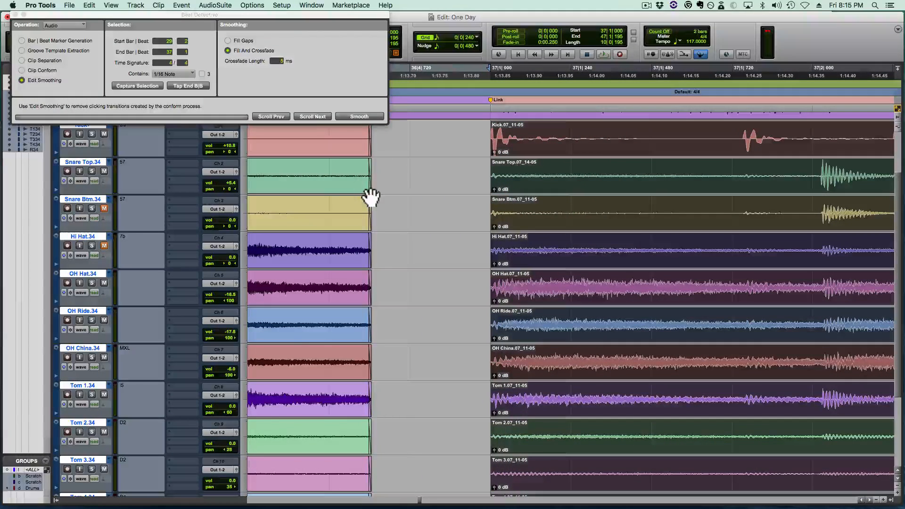
{"action": "left_click_drag", "start_coordinate": [371, 196], "coordinate": [490, 180]}
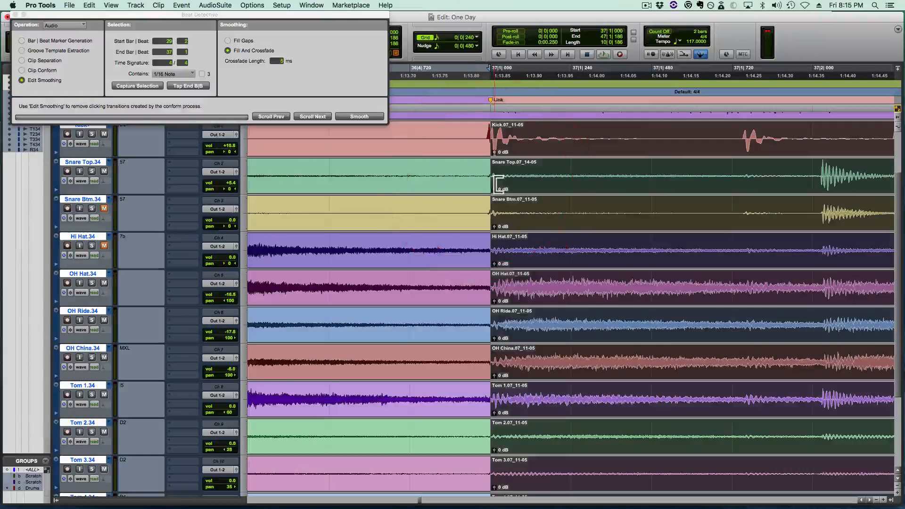
- Play from the start of the Link section and examine the long drum clip's hits through Verse 2 to its end in Chorus 2
{"action": "key", "text": "r"}
{"action": "key", "text": "r"}
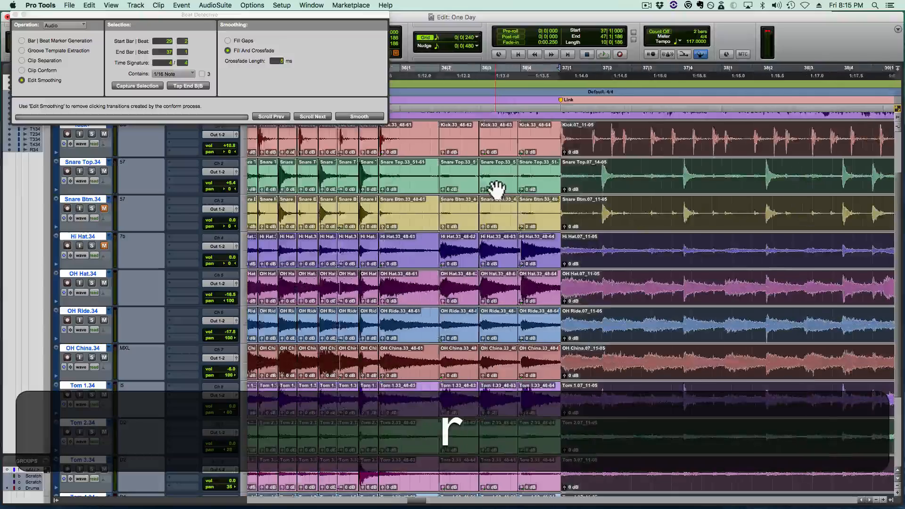
{"action": "key", "text": "r"}
{"action": "scroll", "coordinate": [521, 171], "scroll_direction": "right", "scroll_amount": 3}
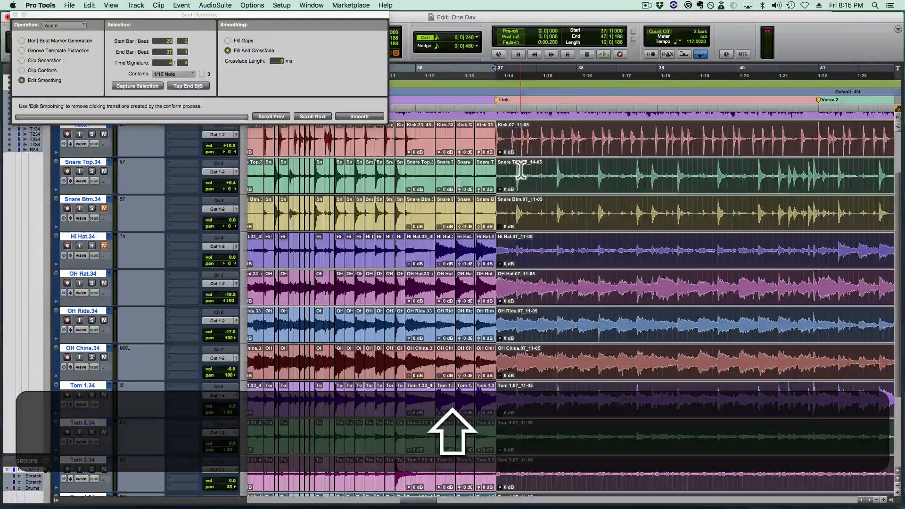
{"action": "scroll", "coordinate": [506, 162], "scroll_direction": "right", "scroll_amount": 2}
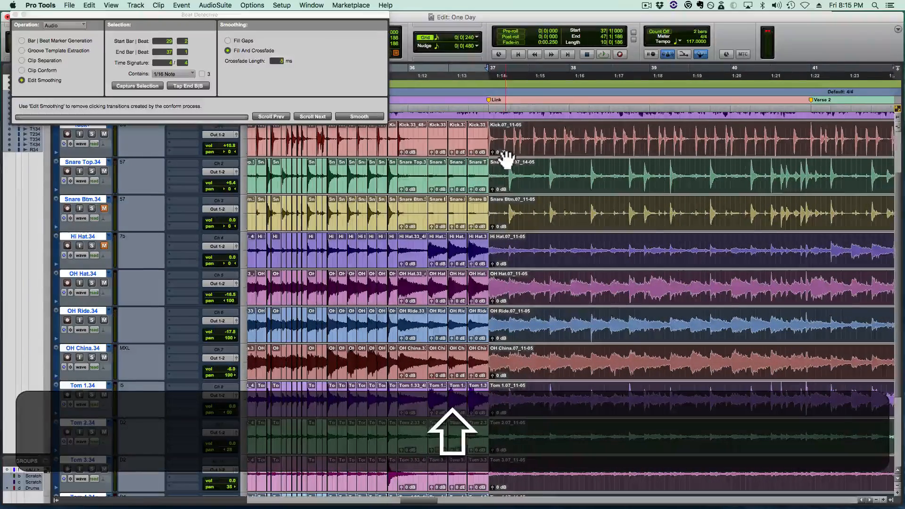
{"action": "key", "text": "shift+t"}
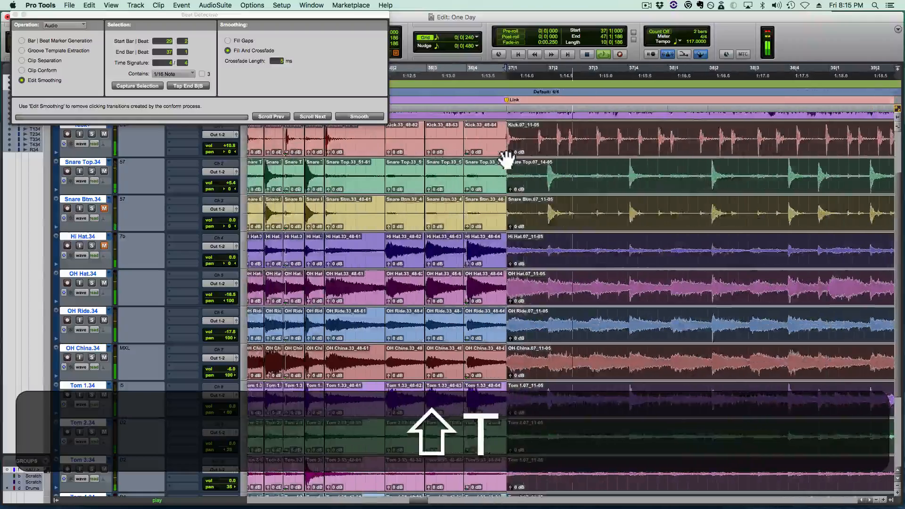
{"action": "key", "text": "space"}
{"action": "scroll", "coordinate": [507, 160], "scroll_direction": "right", "scroll_amount": 3}
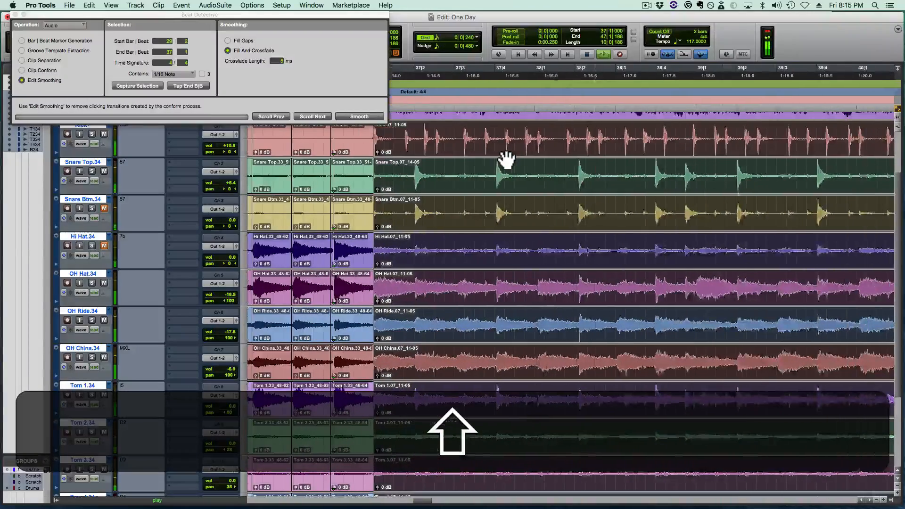
{"action": "scroll", "coordinate": [507, 160], "scroll_direction": "right", "scroll_amount": 6}
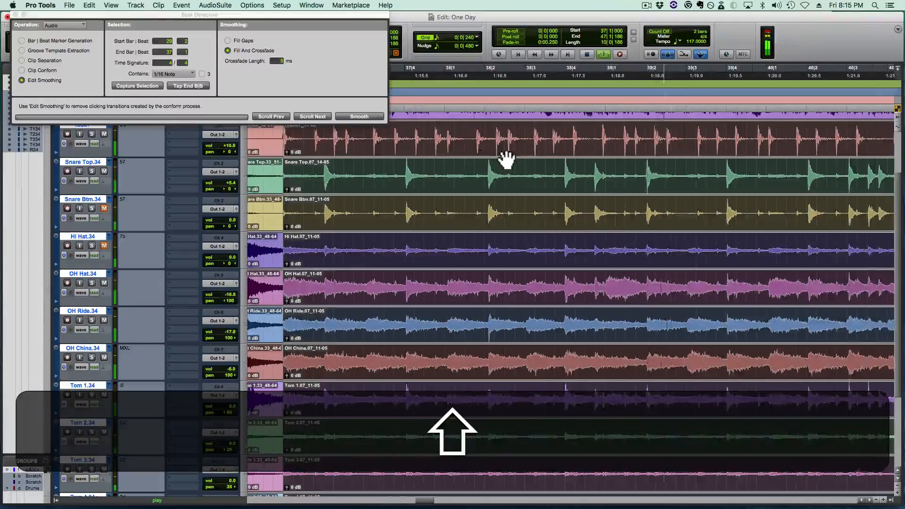
{"action": "scroll", "coordinate": [507, 160], "scroll_direction": "right", "scroll_amount": 1}
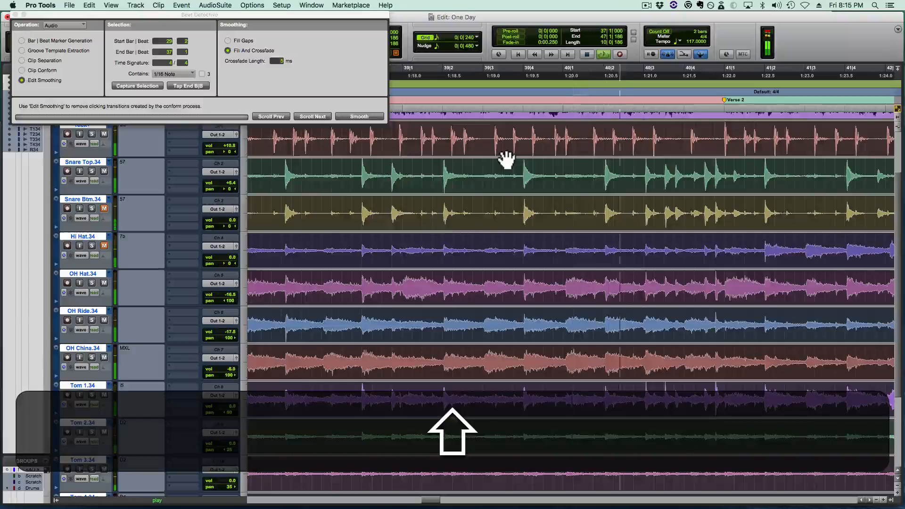
{"action": "key", "text": "r"}
{"action": "key", "text": "shift+r"}
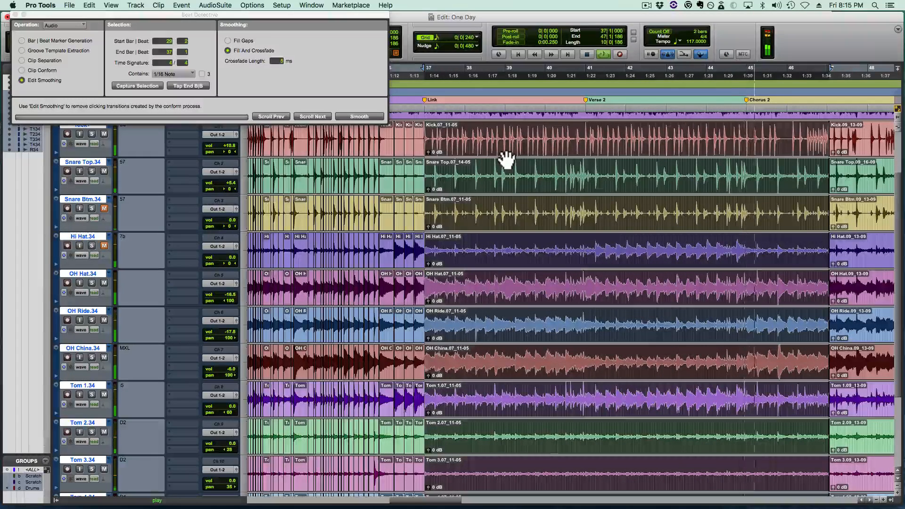
- Split the long drum clip at 45|1|000 where Chorus 2 begins, and select its Link and Verse 2 part
{"action": "key", "text": "space"}
{"action": "left_click", "coordinate": [760, 166]}
{"action": "key", "text": "t"}
{"action": "key", "text": "t"}
{"action": "key", "text": "t"}
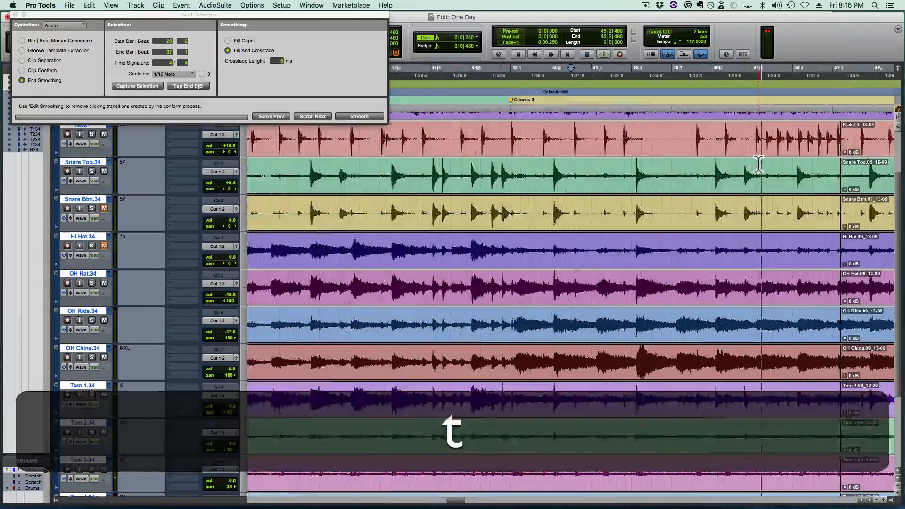
{"action": "left_click", "coordinate": [451, 169]}
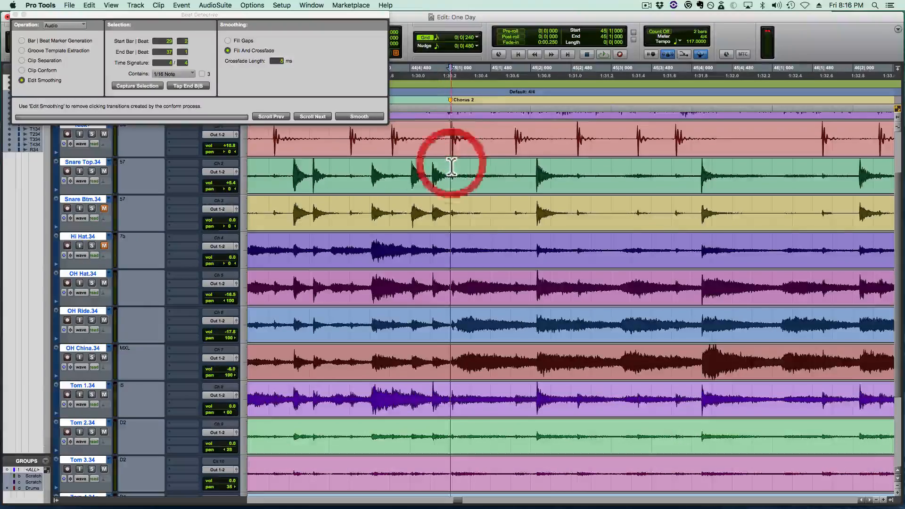
{"action": "key", "text": "b"}
{"action": "left_click", "coordinate": [425, 187]}
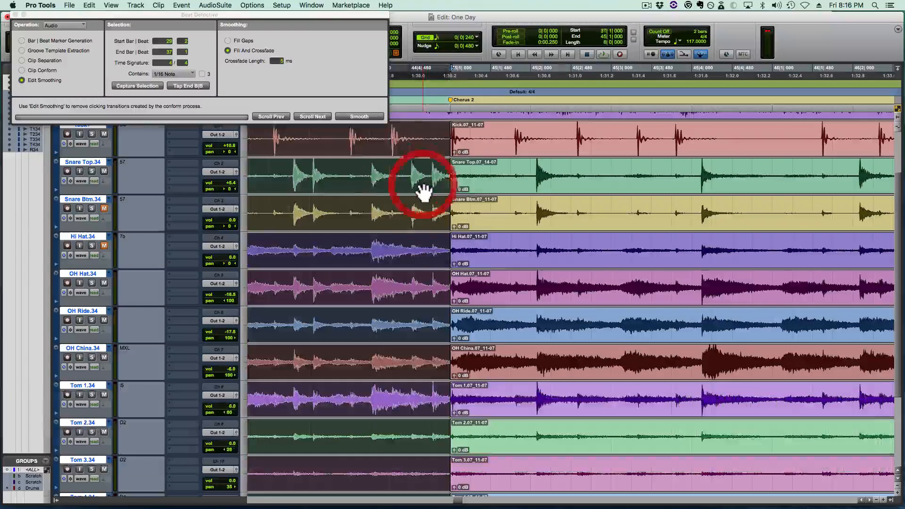
- Capture bars 37|1 to 45|1 in Beat Detective, analyze the drums, and separate them at the sub-beat triggers
{"action": "key", "text": "alt+f"}
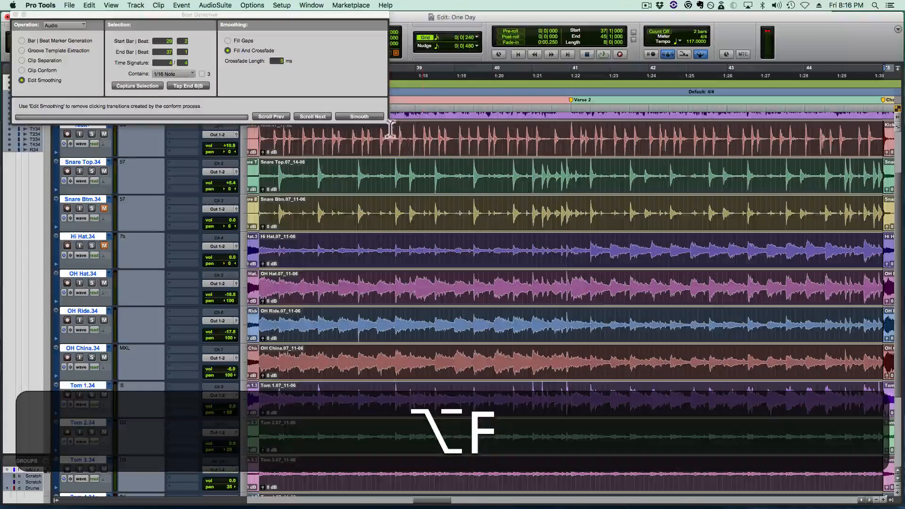
{"action": "left_click", "coordinate": [323, 14]}
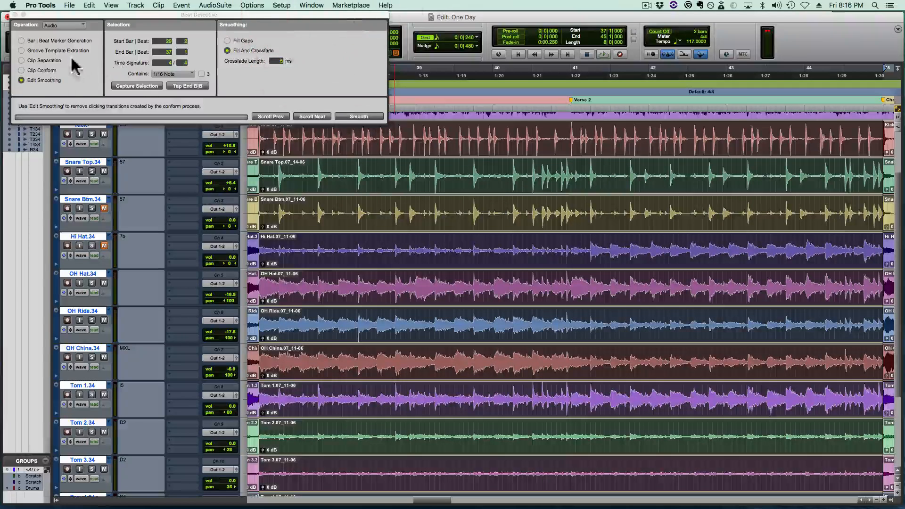
{"action": "left_click", "coordinate": [47, 60]}
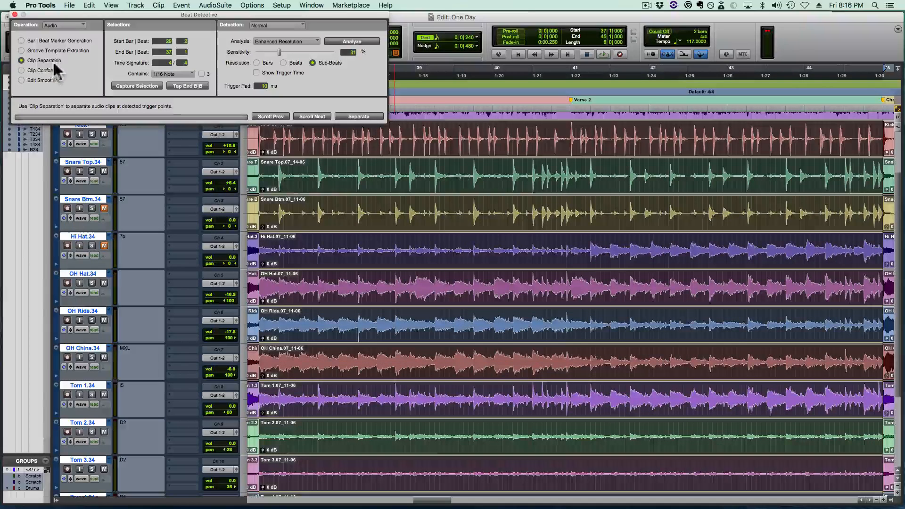
{"action": "left_click", "coordinate": [123, 85]}
{"action": "left_click_drag", "start_coordinate": [162, 14], "coordinate": [141, 74]}
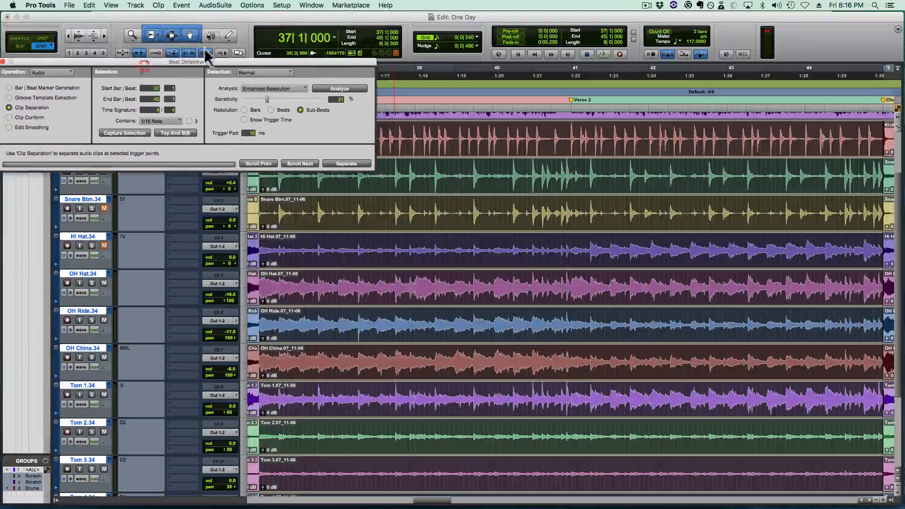
{"action": "left_click", "coordinate": [316, 87]}
{"action": "left_click_drag", "start_coordinate": [323, 62], "coordinate": [312, 4]}
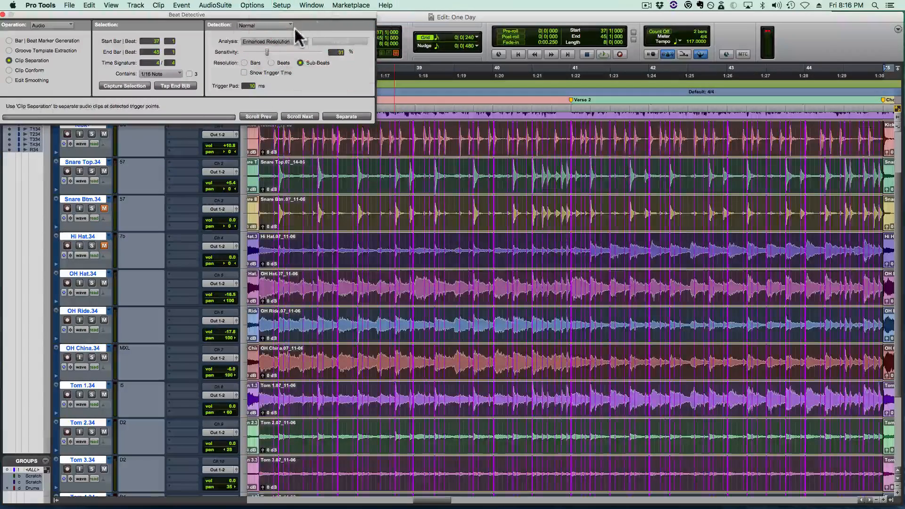
{"action": "left_click", "coordinate": [337, 116]}
- Conform the separated Link and Verse 2 drum clips to the tempo grid and play them from 37|1|000
{"action": "left_click", "coordinate": [32, 71]}
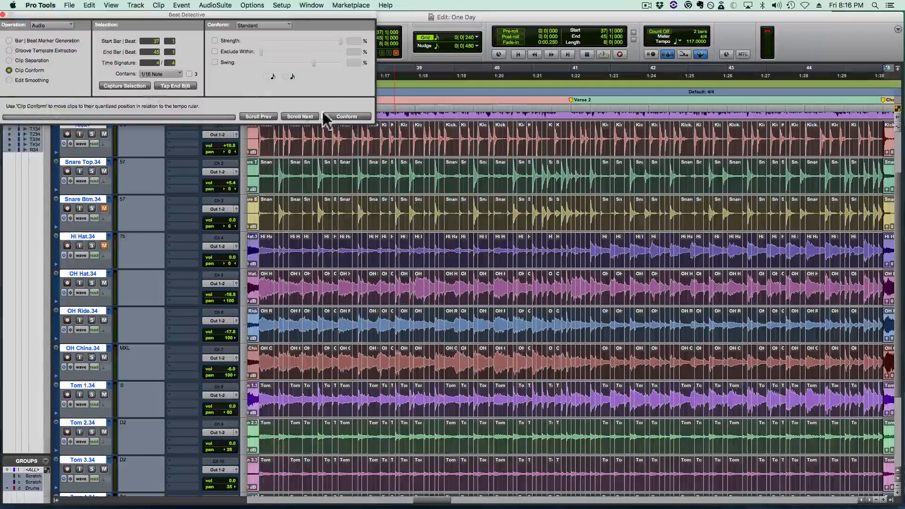
{"action": "left_click", "coordinate": [349, 117]}
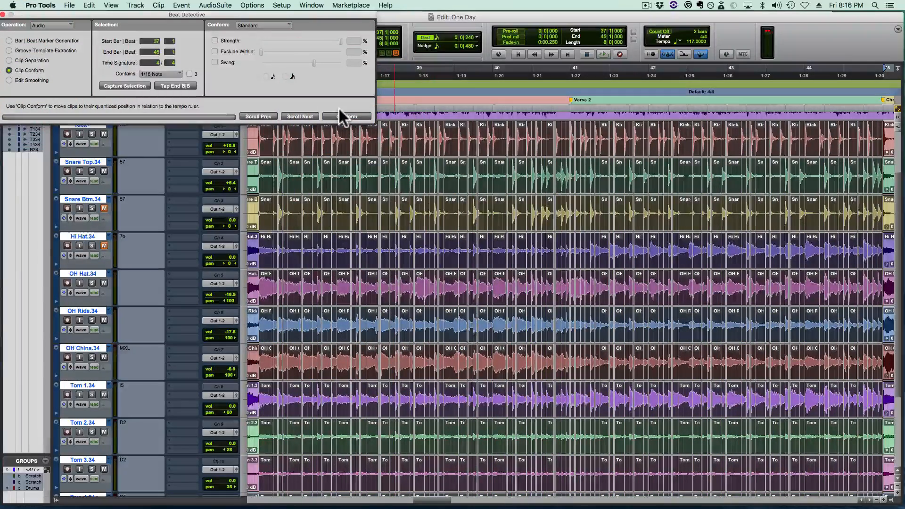
{"action": "key", "text": "space"}
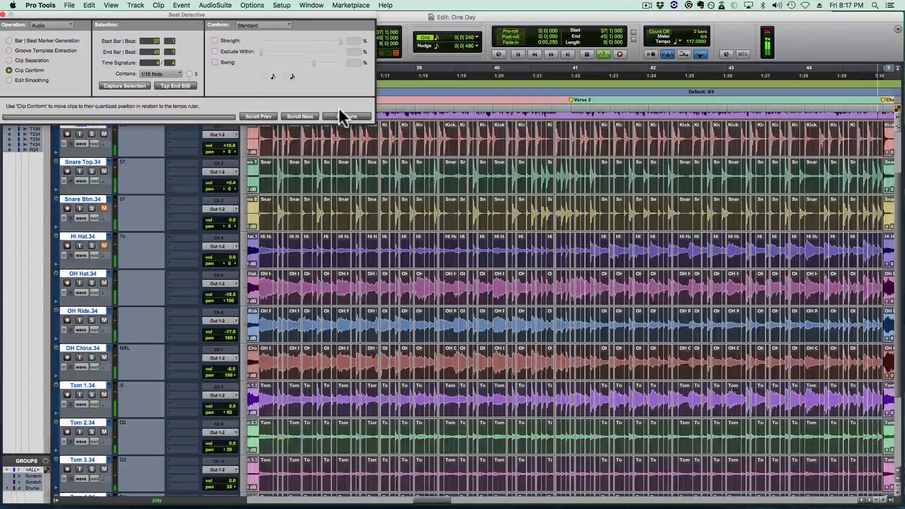
{"action": "key", "text": "space"}
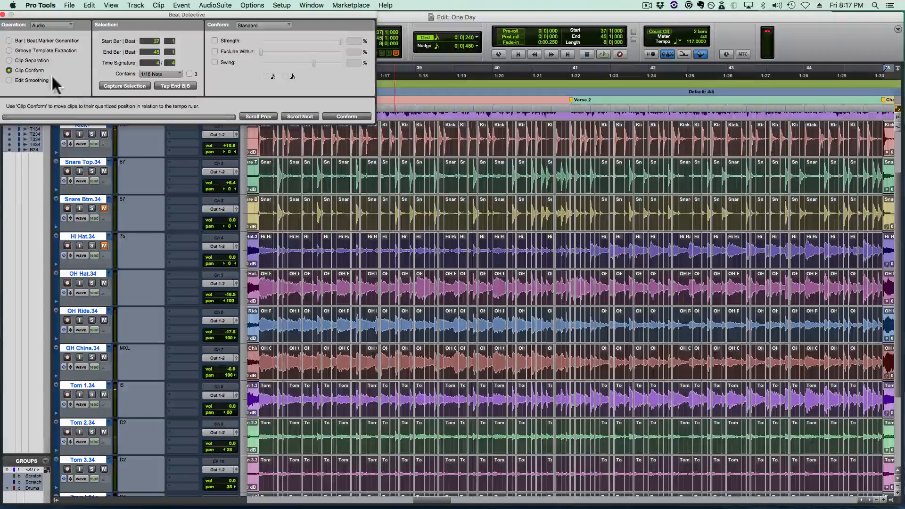
- Smooth the conformed Link and Verse 2 edits with Fill And Crossfade, and play the section with the click turned off
{"action": "left_click", "coordinate": [31, 80]}
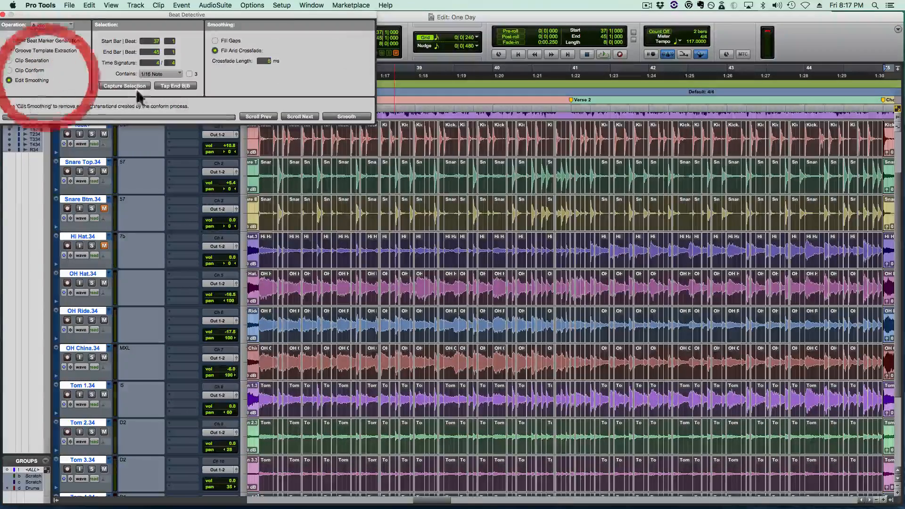
{"action": "left_click", "coordinate": [346, 116]}
{"action": "key", "text": "space"}
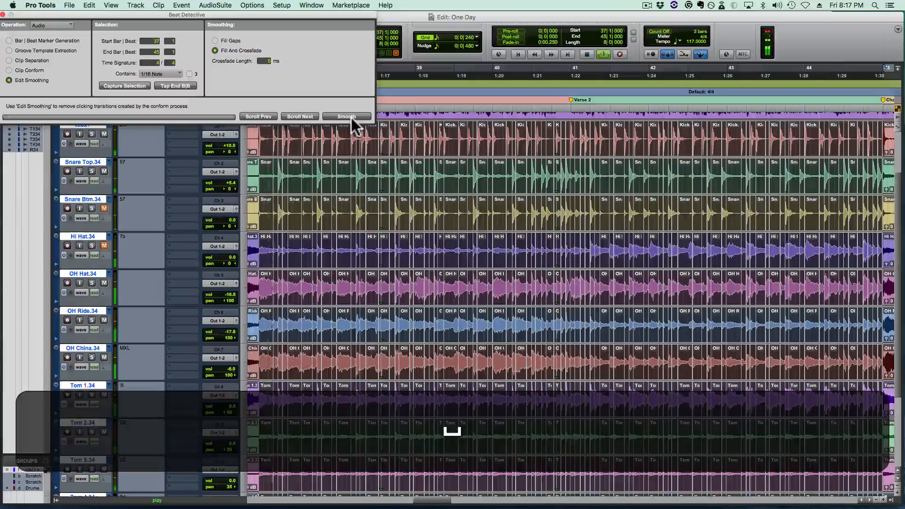
{"action": "key", "text": "7"}
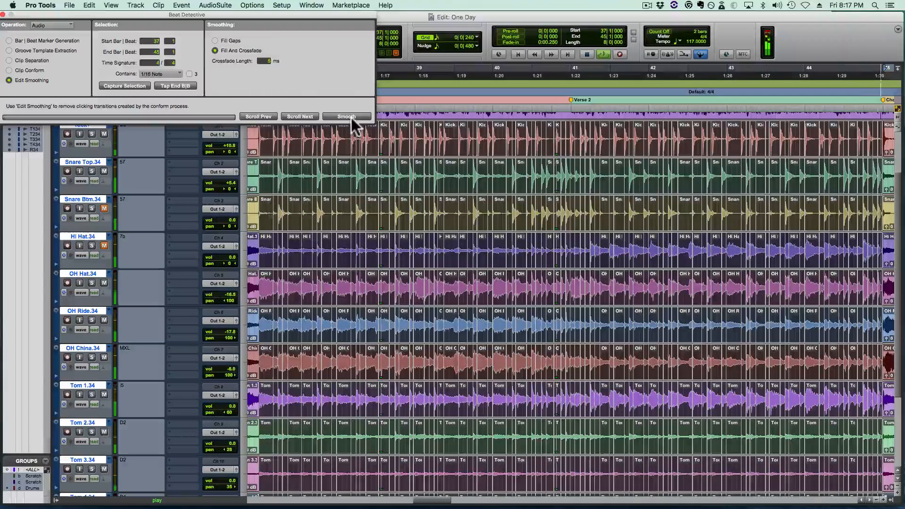
{"action": "key", "text": "space"}
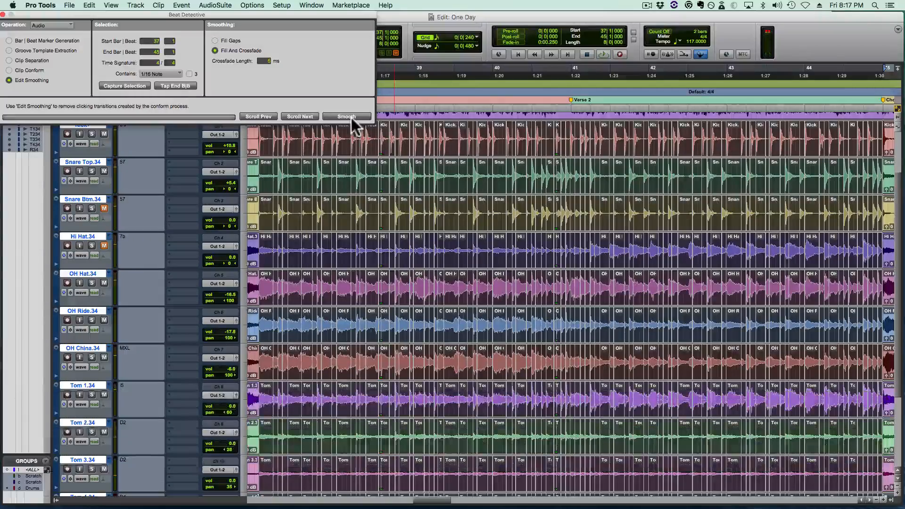
- Crossfade the join between Chorus 1 and the Link just ahead of 37|1|000, and play it from 36|3|480
{"action": "key", "text": "t"}
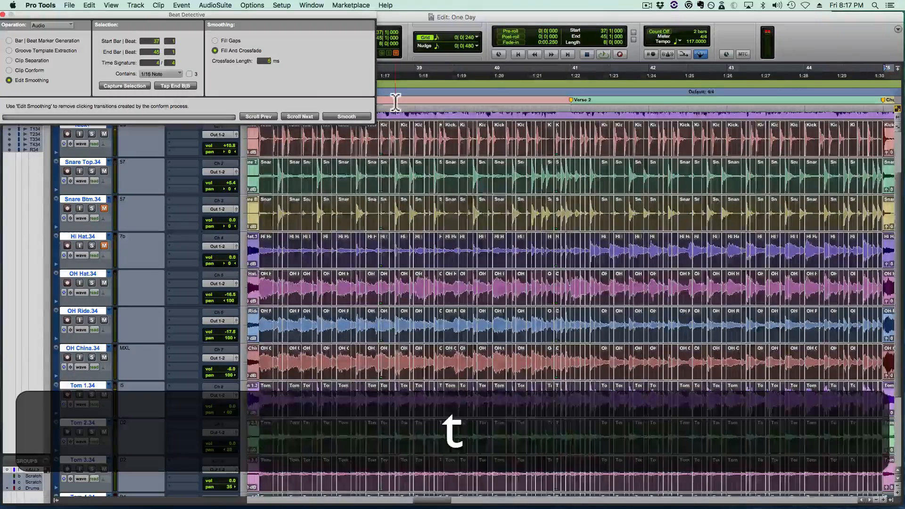
{"action": "left_click_drag", "start_coordinate": [573, 179], "coordinate": [558, 180]}
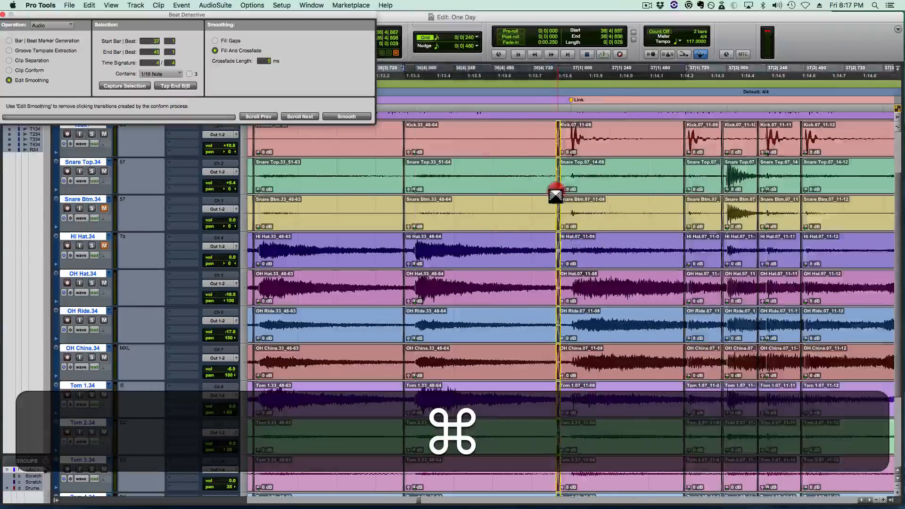
{"action": "left_click", "coordinate": [347, 173]}
{"action": "key", "text": "shift+space"}
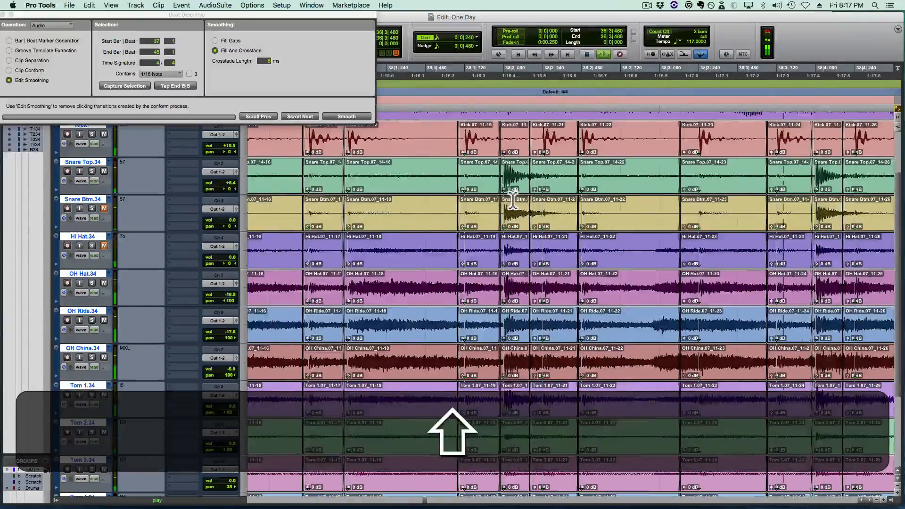
{"action": "key", "text": "shift+space"}
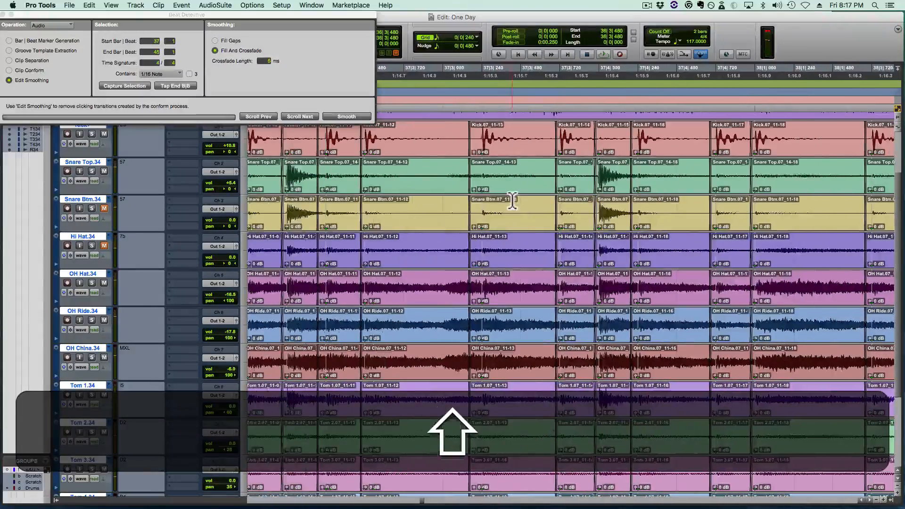
- Replay the Link drums from beat 37|3 and check the snare hit at 37|4|000
{"action": "left_click", "coordinate": [488, 173]}
{"action": "key", "text": "space"}
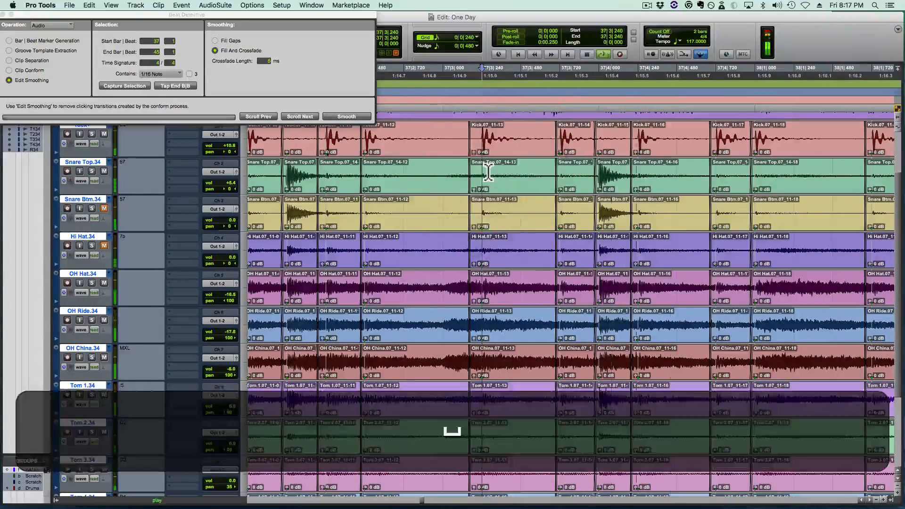
{"action": "key", "text": "super"}
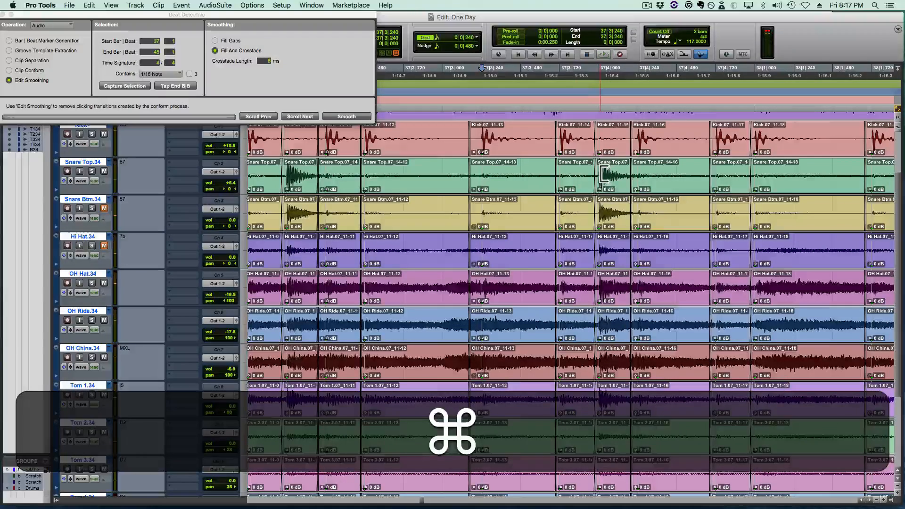
{"action": "left_click_drag", "start_coordinate": [603, 177], "coordinate": [629, 176]}
{"action": "key", "text": "space"}
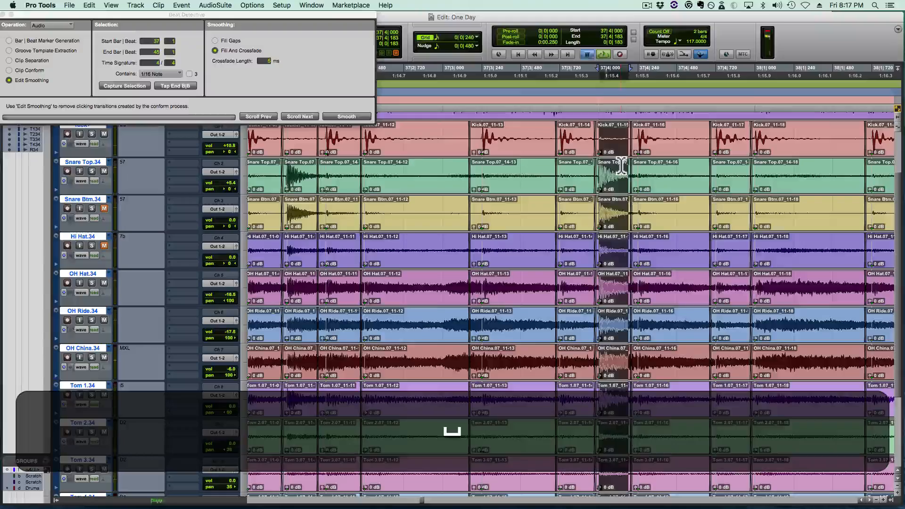
{"action": "left_click", "coordinate": [516, 170]}
{"action": "key", "text": "shift"}
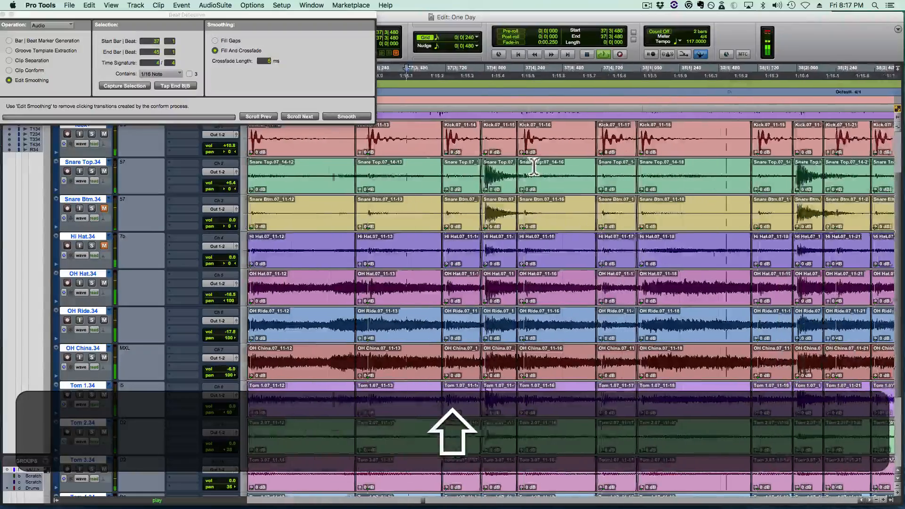
- Split the drums at the snare hit on 38|2|000 and extend its clip over the next one to just before 38|2|480
{"action": "left_click", "coordinate": [565, 174]}
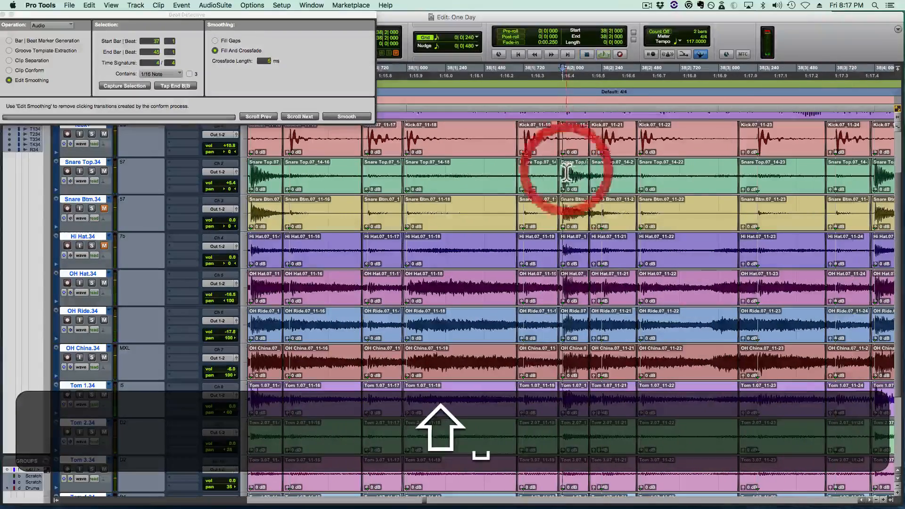
{"action": "key", "text": "super+v"}
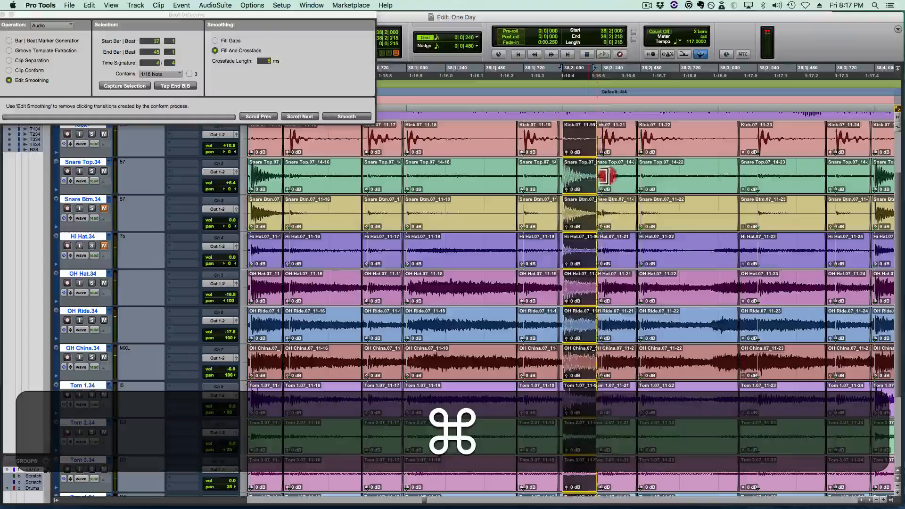
{"action": "mouse_move", "coordinate": [643, 180]}
{"action": "left_mouse_down"}
{"action": "mouse_move", "coordinate": [616, 178]}
{"action": "mouse_move", "coordinate": [646, 178]}
{"action": "mouse_move", "coordinate": [641, 183]}
{"action": "mouse_move", "coordinate": [646, 171]}
{"action": "left_mouse_up"}
{"action": "key", "text": "t"}
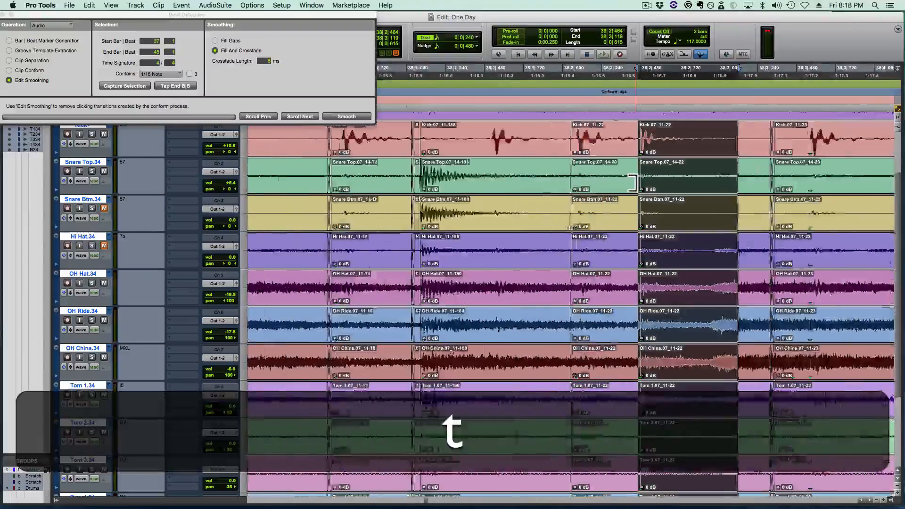
{"action": "scroll", "coordinate": [555, 188], "scroll_direction": "left", "scroll_amount": 4}
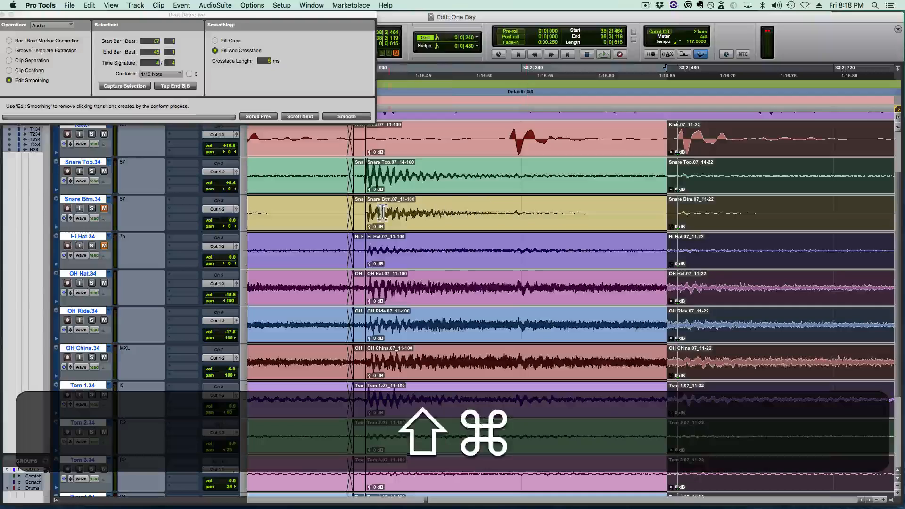
- Extend the start of the 38|2|000 snare clip back over the leftover sliver and crossfade the joins at both ends
{"action": "left_click_drag", "start_coordinate": [372, 213], "coordinate": [287, 212]}
{"action": "left_click_drag", "start_coordinate": [279, 212], "coordinate": [354, 228]}
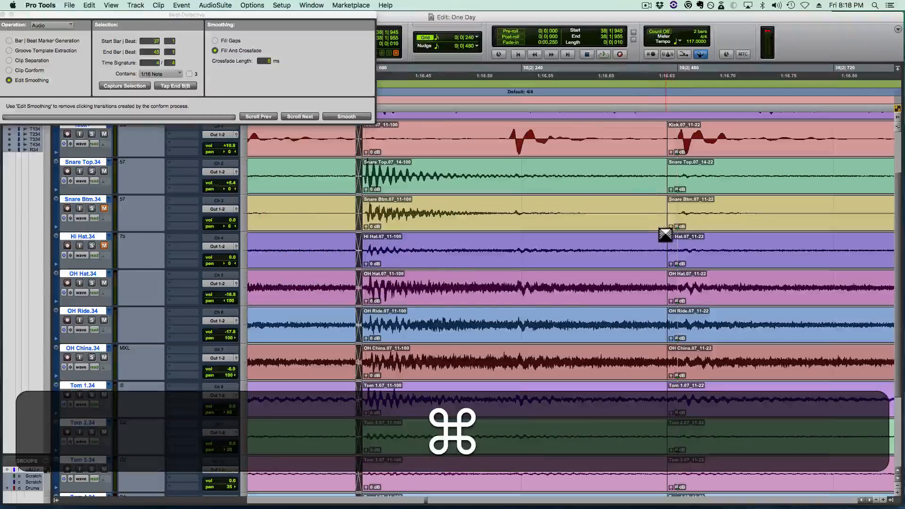
{"action": "left_click", "coordinate": [664, 231]}
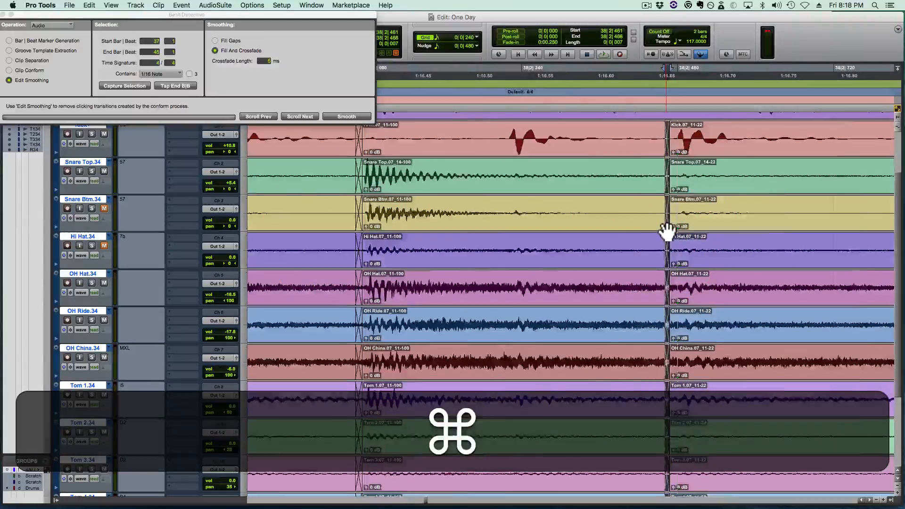
{"action": "key", "text": "r"}
{"action": "key", "text": "r"}
{"action": "key", "text": "r"}
{"action": "key", "text": "r"}
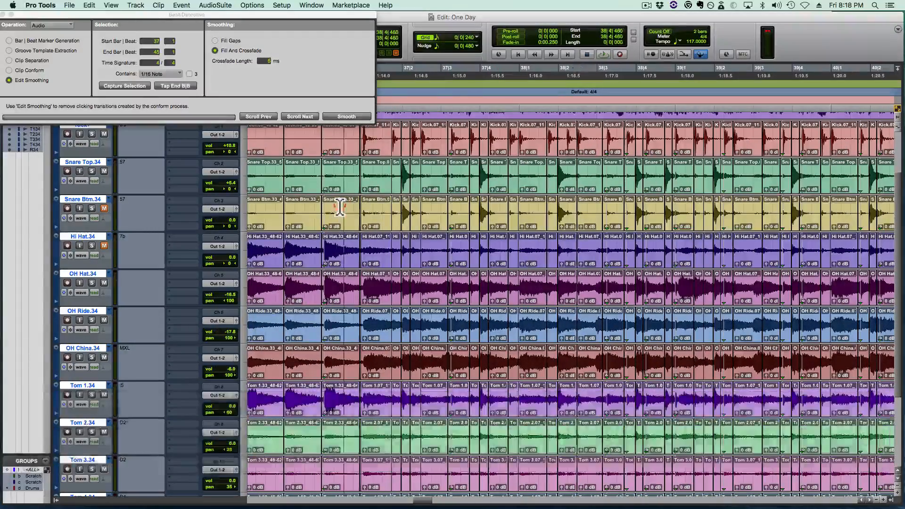
- Play the Link drums from 36|4|480, and again from 38|4|480
{"action": "key", "text": "space"}
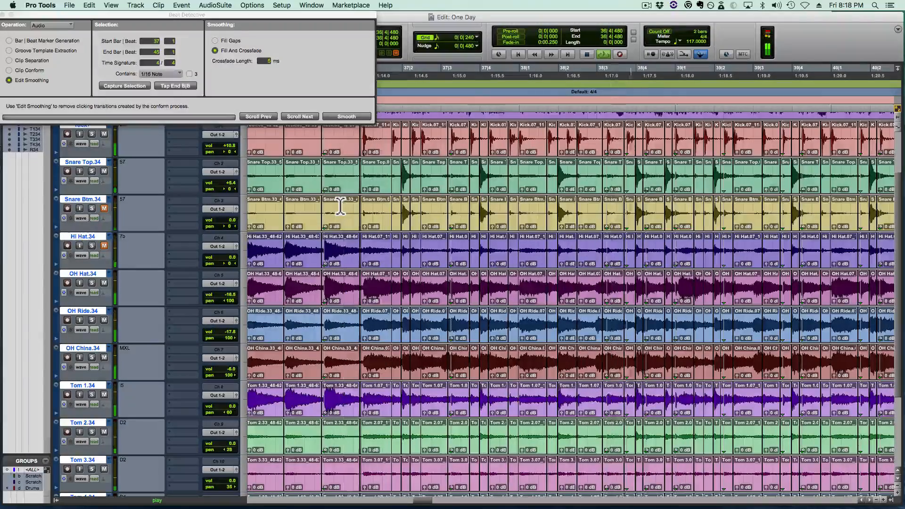
{"action": "key", "text": "space"}
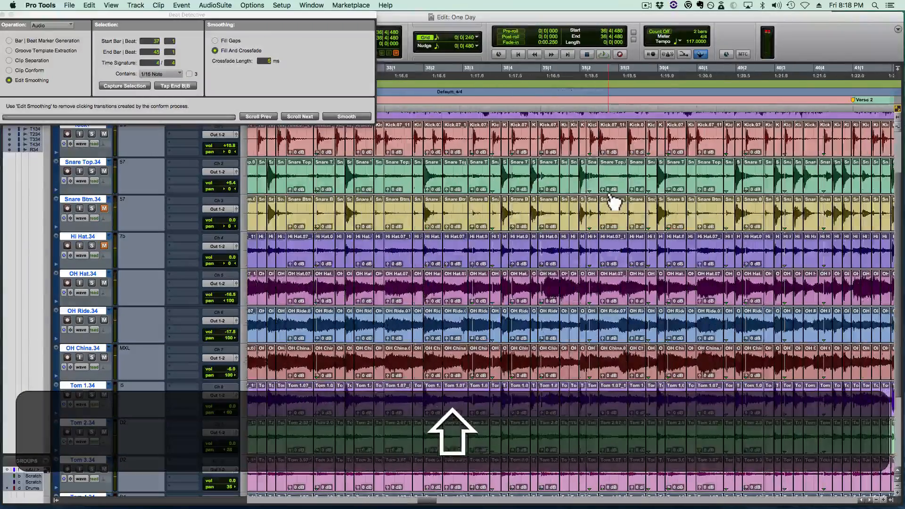
{"action": "scroll", "coordinate": [514, 195], "scroll_direction": "right", "scroll_amount": 2}
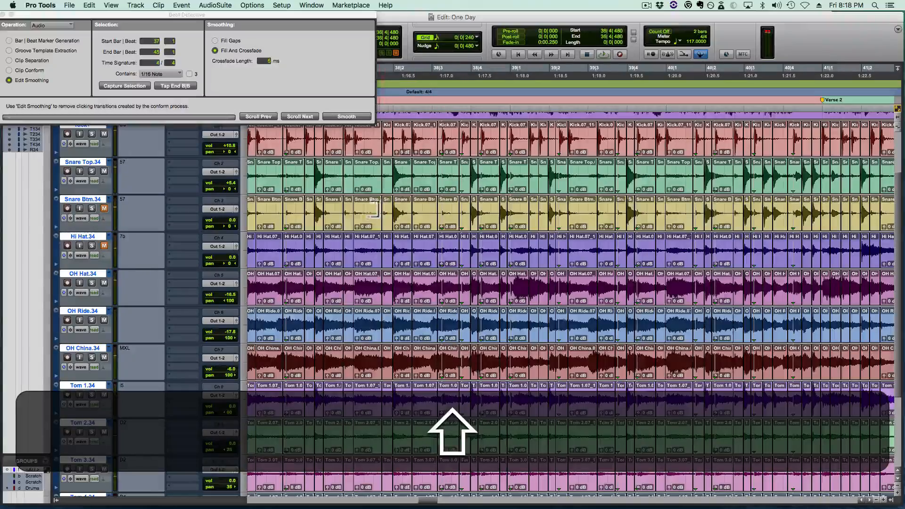
{"action": "scroll", "coordinate": [372, 207], "scroll_direction": "right", "scroll_amount": 4}
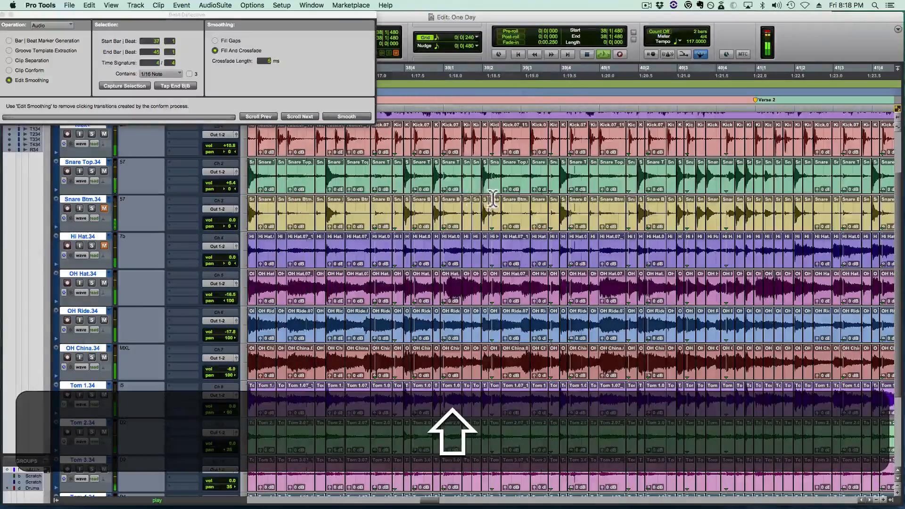
- Delete the snare hit's clips at 39|4|000 across the drum tracks and paste the copied snare hit at 39|4|000
{"action": "left_click", "coordinate": [566, 202]}
{"action": "key", "text": "t"}
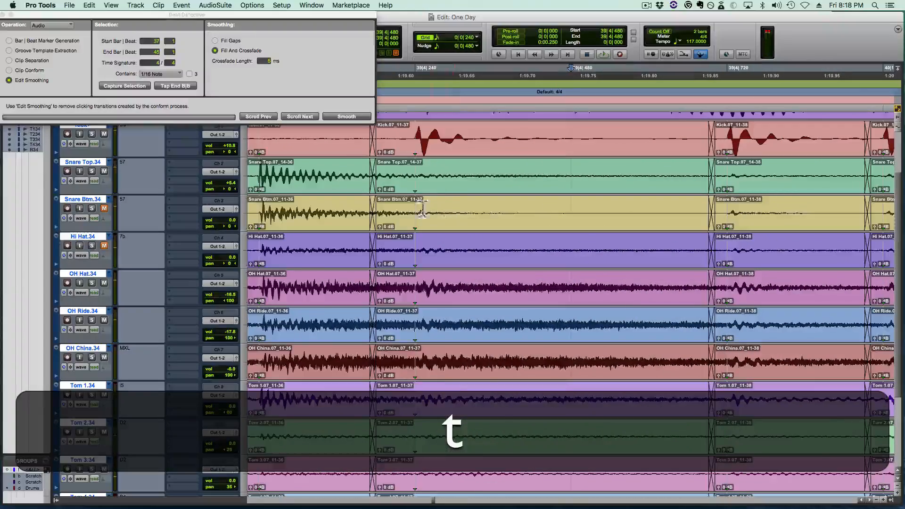
{"action": "scroll", "coordinate": [386, 207], "scroll_direction": "left", "scroll_amount": 4}
{"action": "left_click", "coordinate": [360, 210]}
{"action": "left_click", "coordinate": [361, 221]}
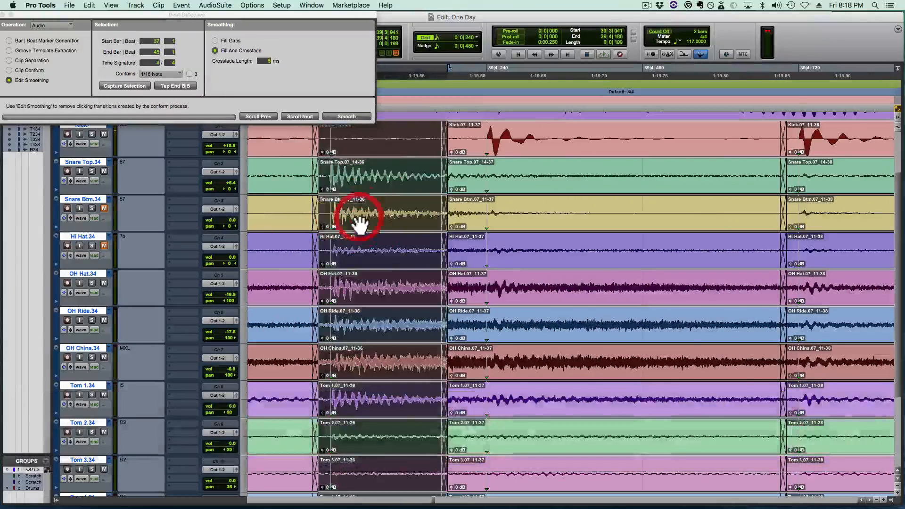
{"action": "key", "text": "BackSpace"}
{"action": "left_click", "coordinate": [331, 206]}
{"action": "key", "text": "super+v"}
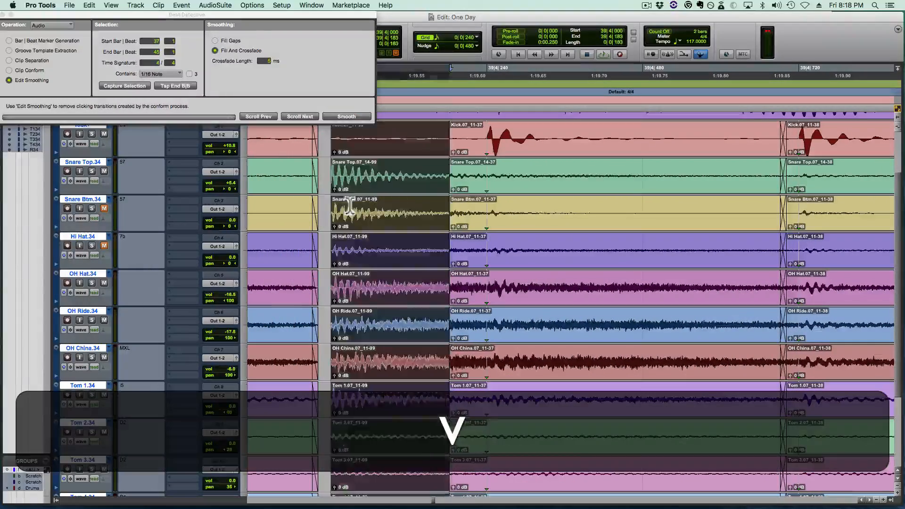
- Extend the 39|4|000 snare clip's end to just before 39|4|720 and its start back to the preceding clip, and play the result
{"action": "left_click_drag", "start_coordinate": [443, 212], "coordinate": [768, 228]}
{"action": "left_click_drag", "start_coordinate": [331, 213], "coordinate": [316, 227]}
{"action": "key", "text": "super+r"}
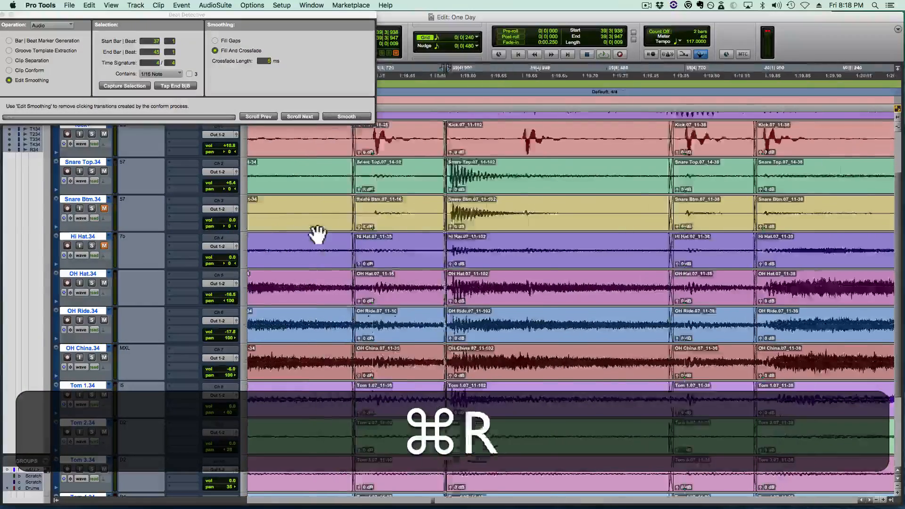
{"action": "key", "text": "r"}
{"action": "left_click", "coordinate": [287, 204]}
{"action": "key", "text": "shift+space"}
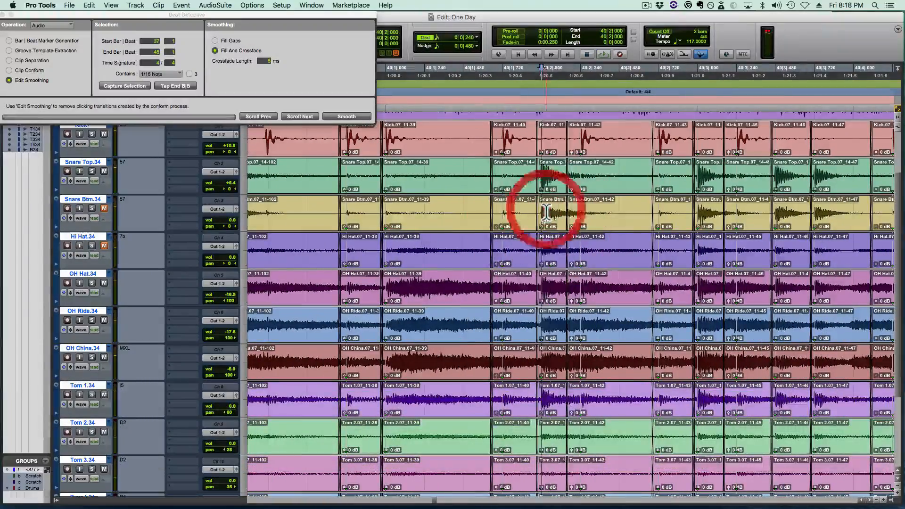
- Paste the copied snare hit at 40|2|000 and delete the leftover sliver just before it
{"action": "key", "text": "t"}
{"action": "key", "text": "t"}
{"action": "left_click", "coordinate": [564, 211]}
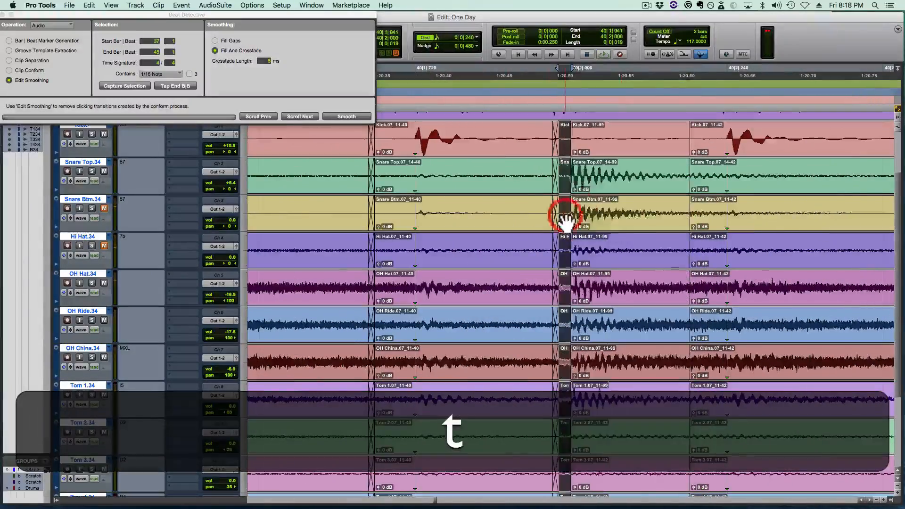
{"action": "key", "text": "BackSpace"}
- Extend the 40|2|000 snare clip's end to about 40|2|671 and its start back to the preceding clip, crossfading both joins
{"action": "left_click_drag", "start_coordinate": [688, 208], "coordinate": [774, 206]}
{"action": "scroll", "coordinate": [771, 206], "scroll_direction": "right", "scroll_amount": 5}
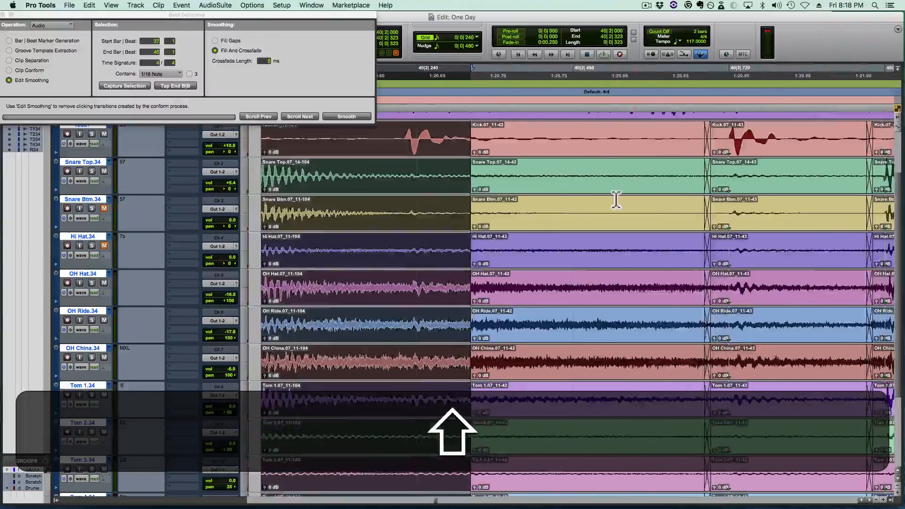
{"action": "left_click_drag", "start_coordinate": [474, 216], "coordinate": [698, 233]}
{"action": "scroll", "coordinate": [691, 225], "scroll_direction": "left", "scroll_amount": 4}
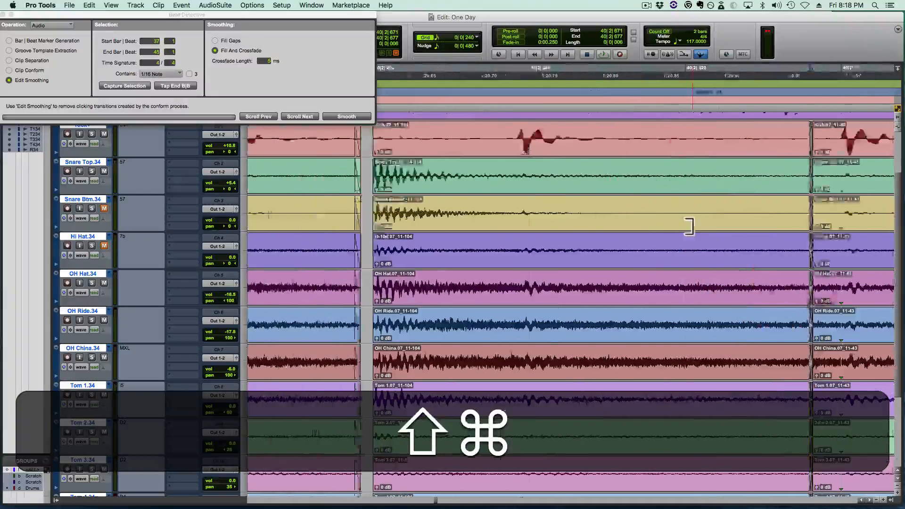
{"action": "left_click_drag", "start_coordinate": [519, 211], "coordinate": [505, 227]}
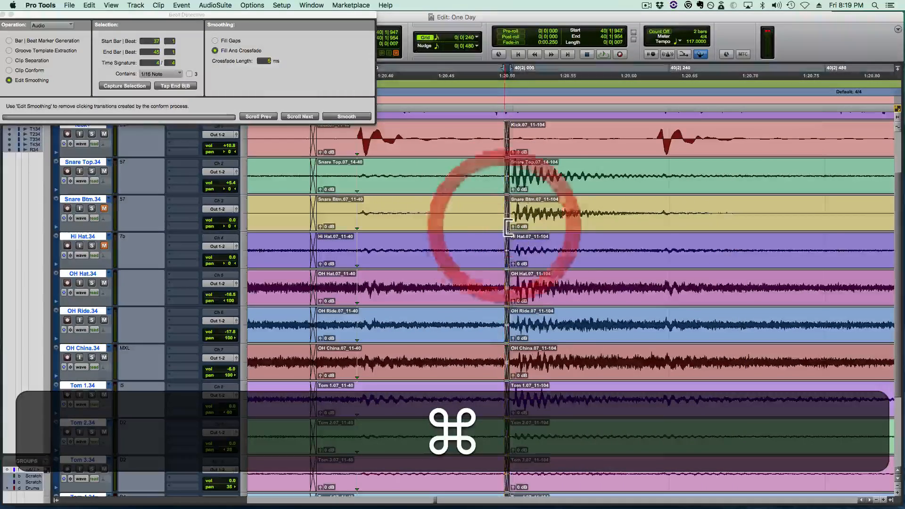
- Save the session and play the drums from beat 39|3 through the end of the Link into Verse 2
{"action": "key", "text": "r"}
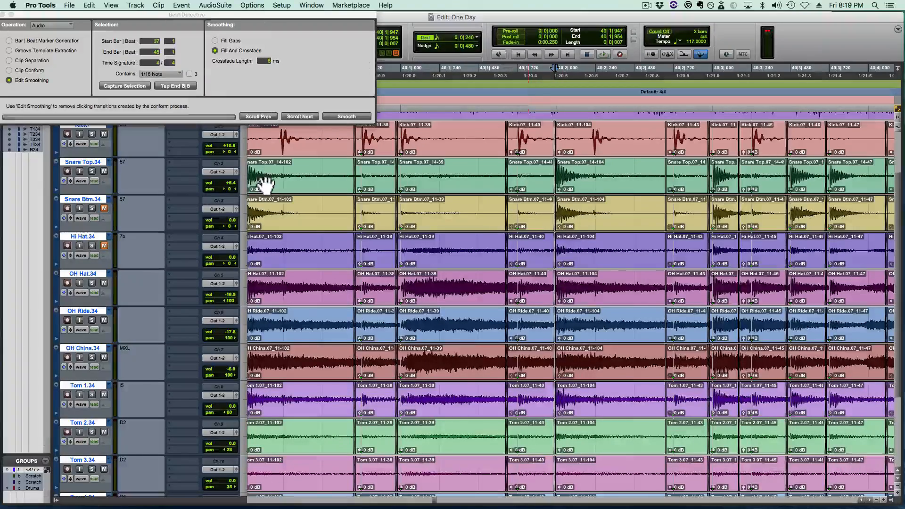
{"action": "key", "text": "r"}
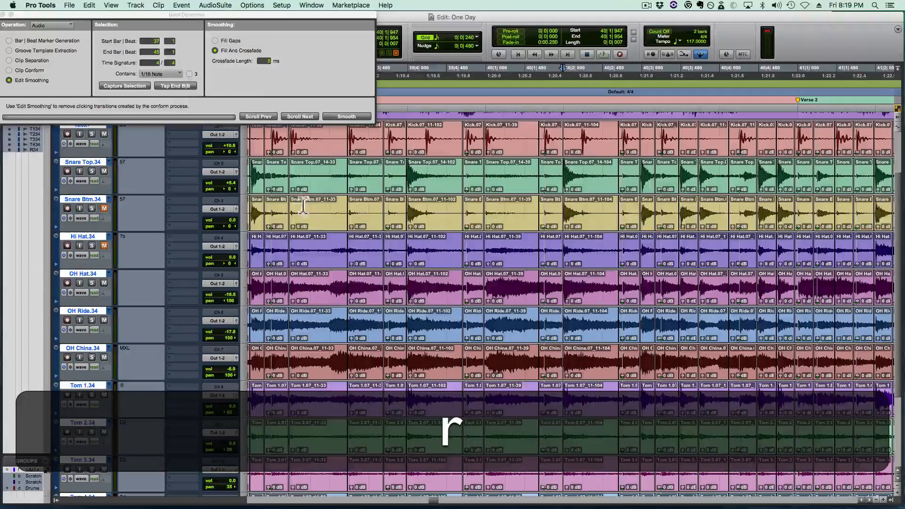
{"action": "key", "text": "super+s"}
{"action": "left_click", "coordinate": [334, 198]}
{"action": "key", "text": "super+space"}
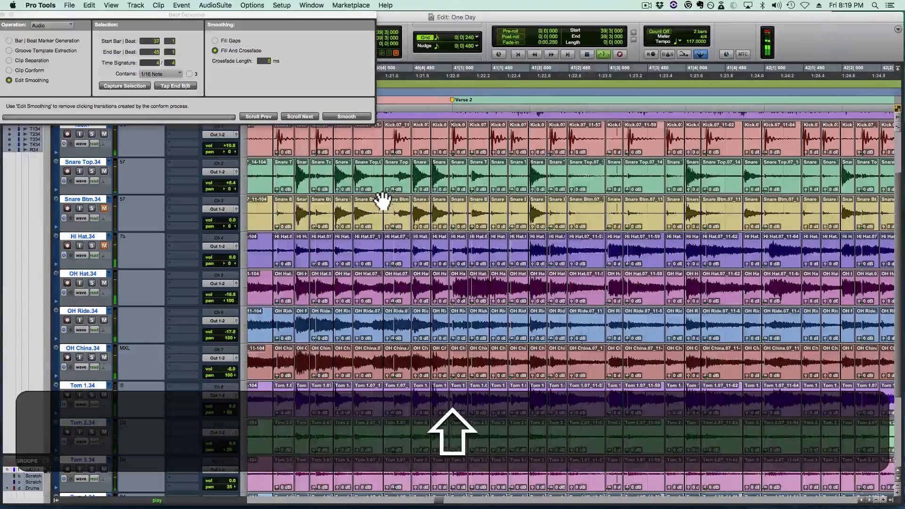
{"action": "key", "text": "shift+space"}
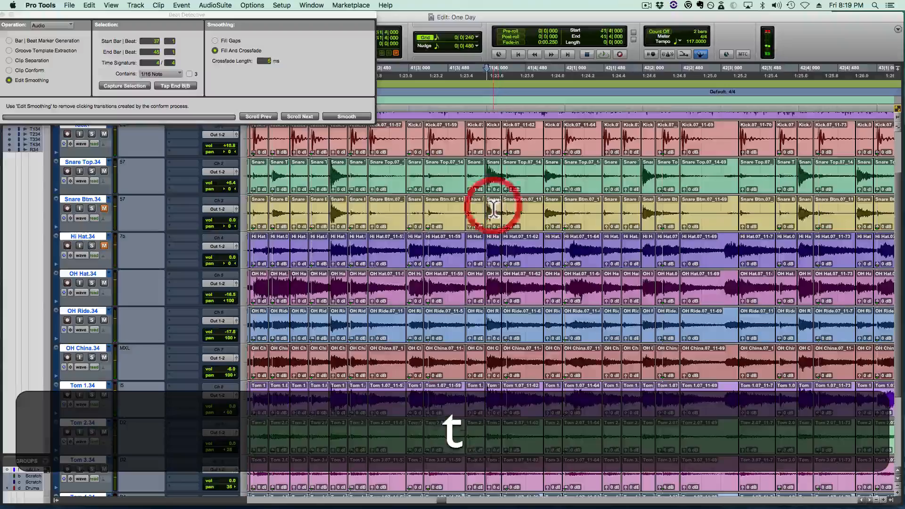
- Replay the Verse 2 drums from beat 41|2 through bar 42
{"action": "key", "text": "r"}
{"action": "key", "text": "r"}
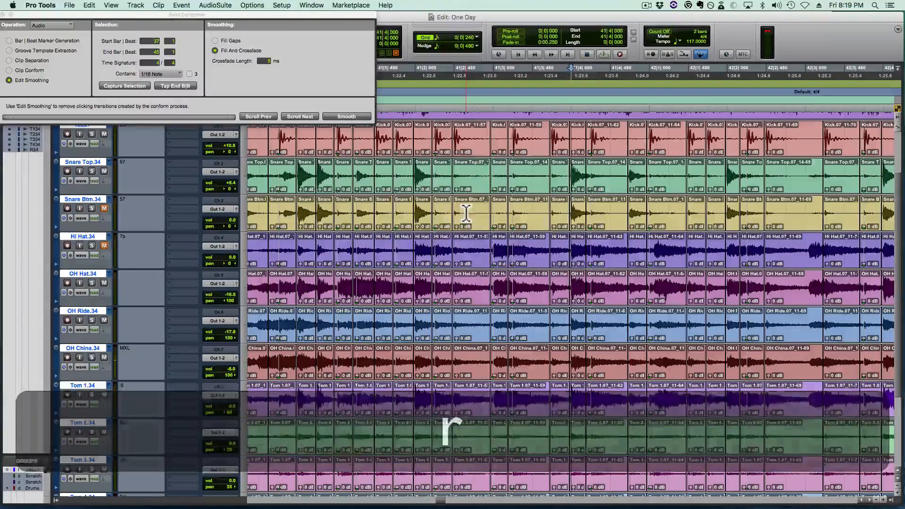
{"action": "left_click", "coordinate": [466, 213]}
{"action": "key", "text": "shift+space"}
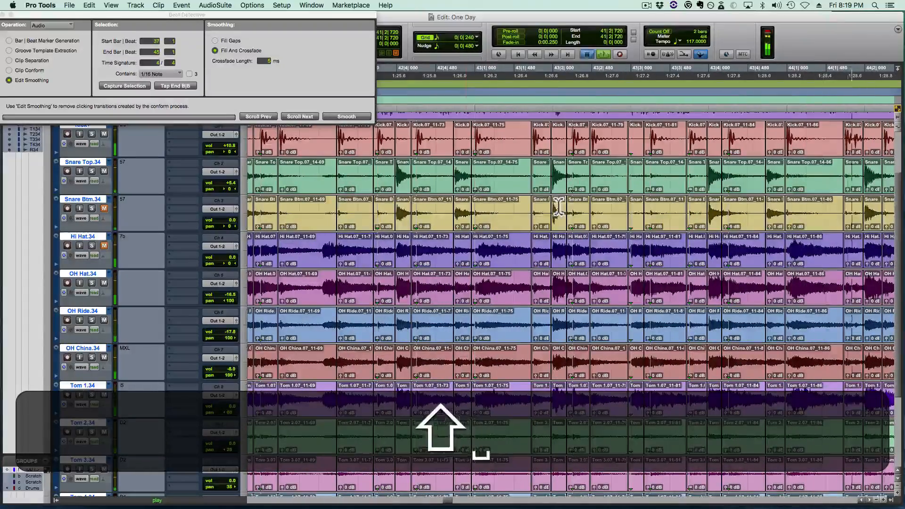
- Play the drums from 43|1|480 and check the snare hit at 43|2|000
{"action": "left_click", "coordinate": [558, 207]}
{"action": "key", "text": "t"}
{"action": "left_click", "coordinate": [384, 208]}
{"action": "key", "text": "space"}
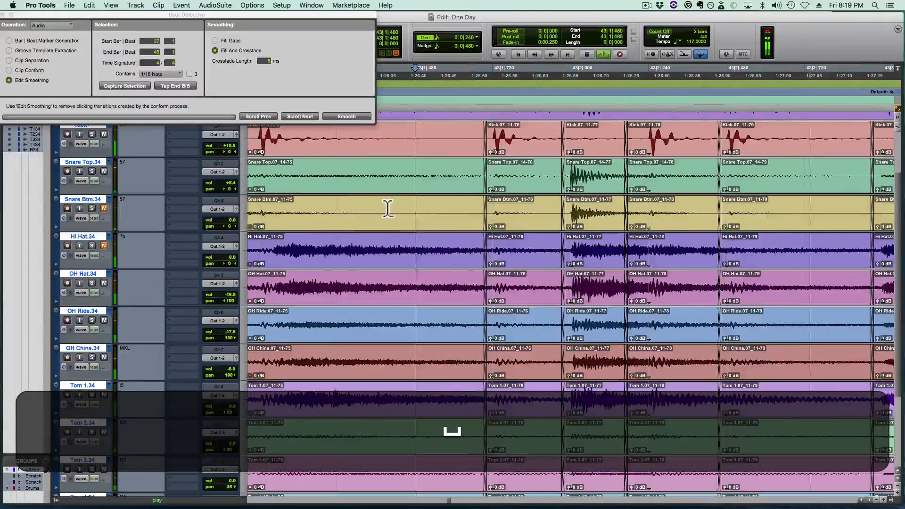
- Copy the drum hits from 43|2|000 to 43|2|440, stopping short of the next crossfade
{"action": "left_click_drag", "start_coordinate": [579, 213], "coordinate": [710, 210]}
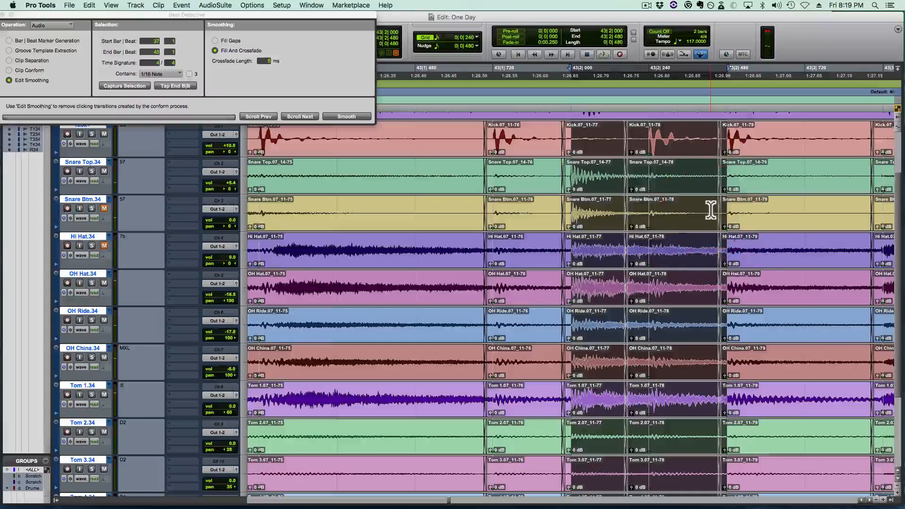
{"action": "key", "text": "shift"}
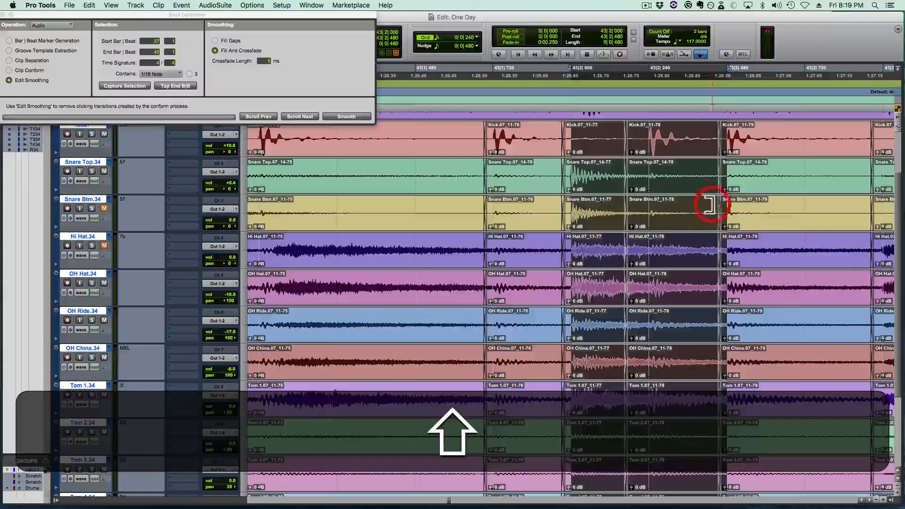
{"action": "left_click_drag", "start_coordinate": [710, 203], "coordinate": [703, 204]}
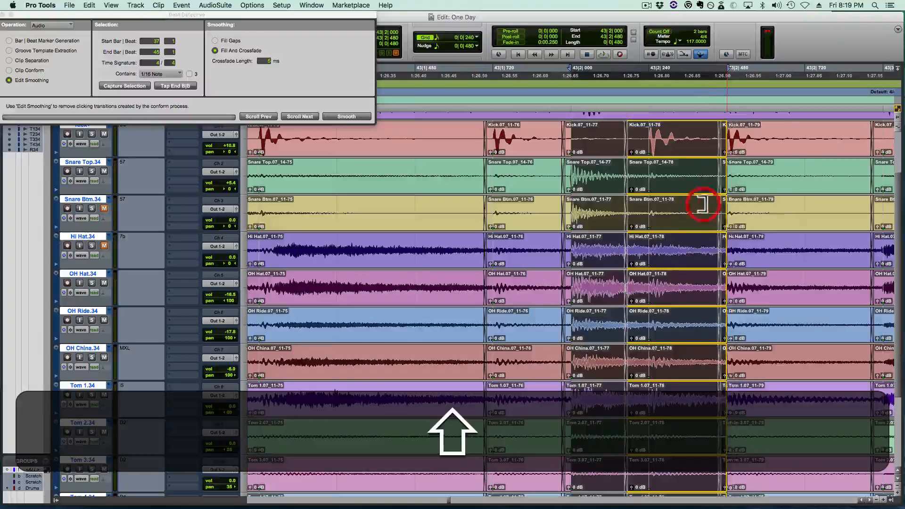
{"action": "left_click", "coordinate": [701, 206], "text": "shift"}
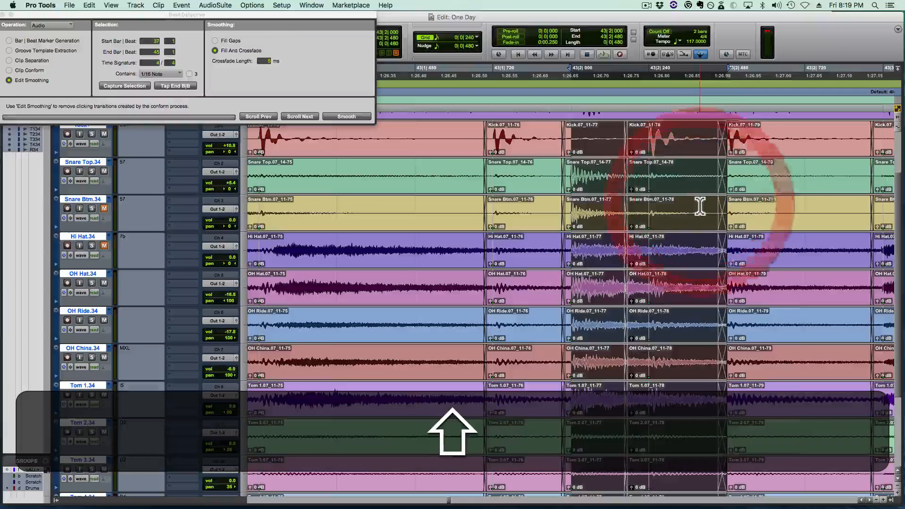
{"action": "key", "text": "shift+z"}
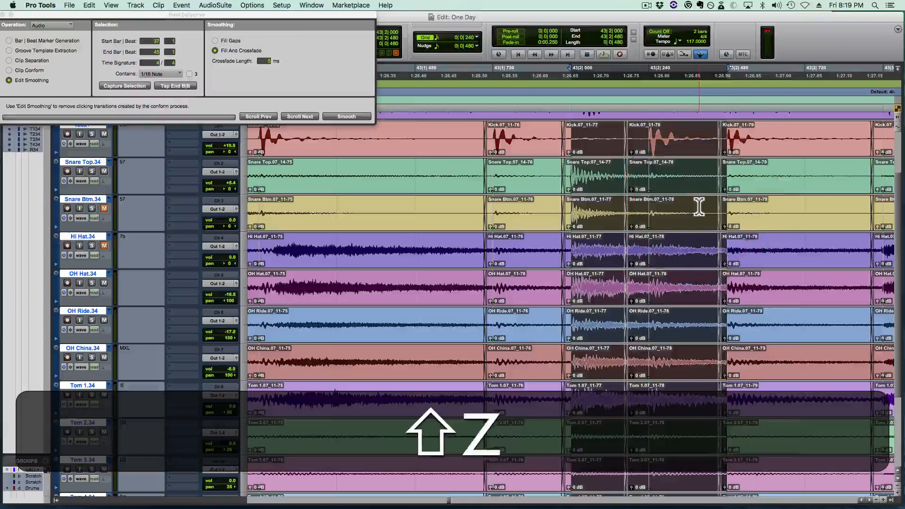
{"action": "left_click_drag", "start_coordinate": [707, 207], "coordinate": [714, 208]}
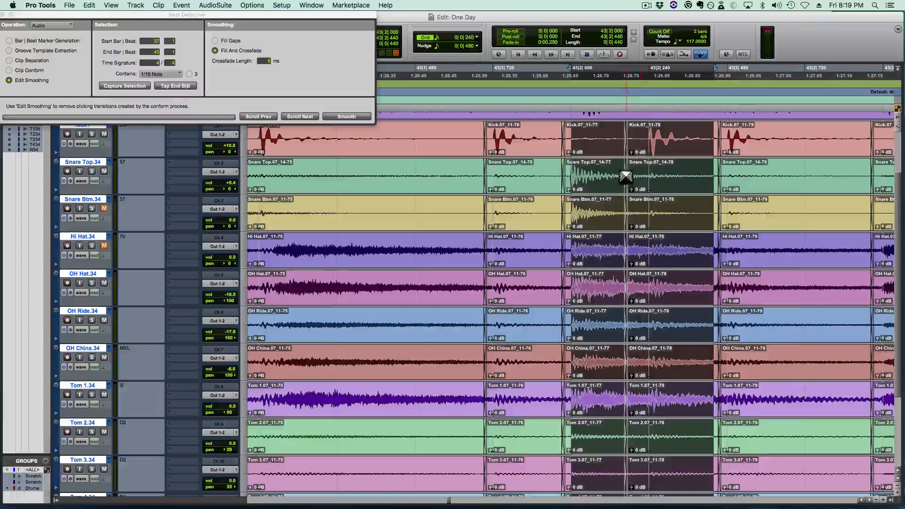
{"action": "left_click_drag", "start_coordinate": [619, 175], "coordinate": [643, 172]}
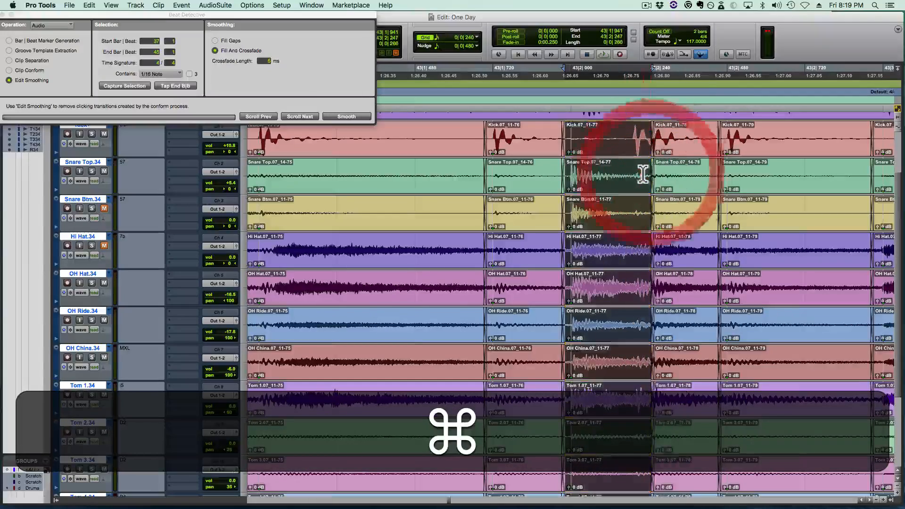
{"action": "key", "text": "super+z"}
- Replay the Verse 2 drums from beat 41|1 and check the snare hit at 41|4|000
{"action": "key", "text": "r"}
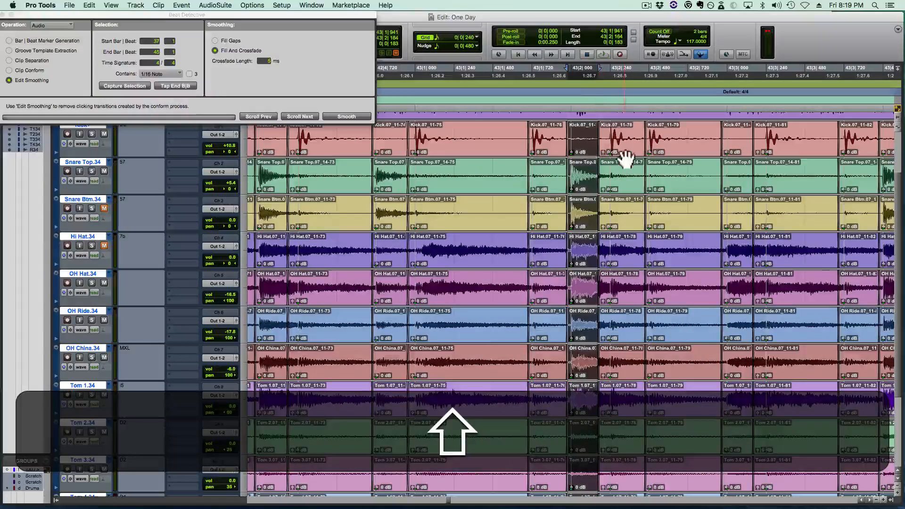
{"action": "scroll", "coordinate": [558, 227], "scroll_direction": "left", "scroll_amount": 5}
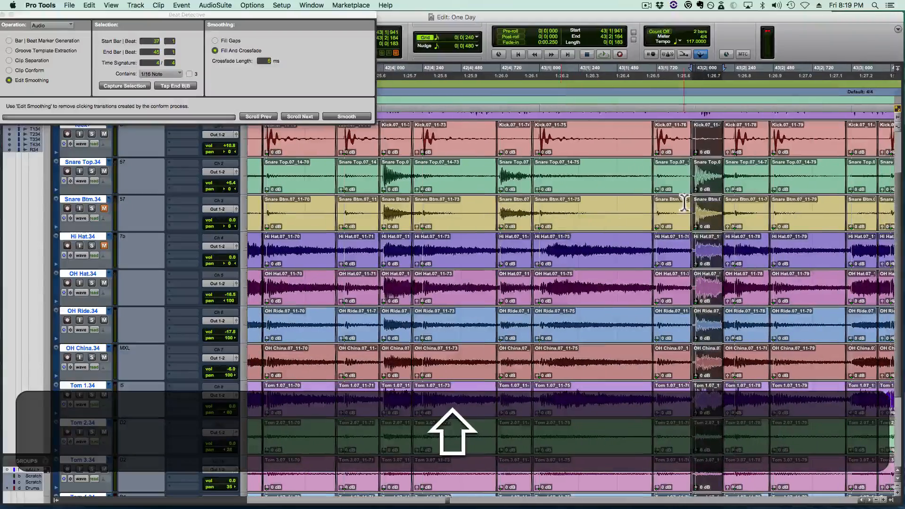
{"action": "scroll", "coordinate": [580, 236], "scroll_direction": "left", "scroll_amount": 8}
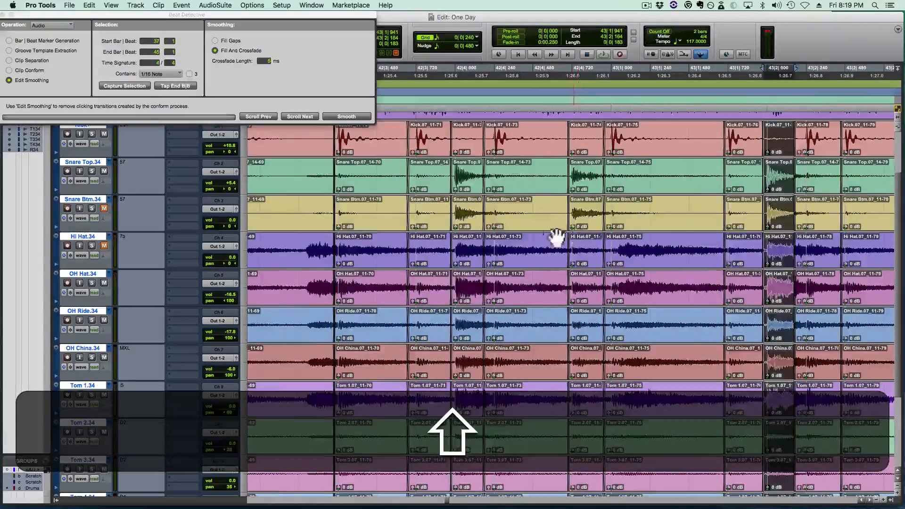
{"action": "scroll", "coordinate": [521, 223], "scroll_direction": "left", "scroll_amount": 6}
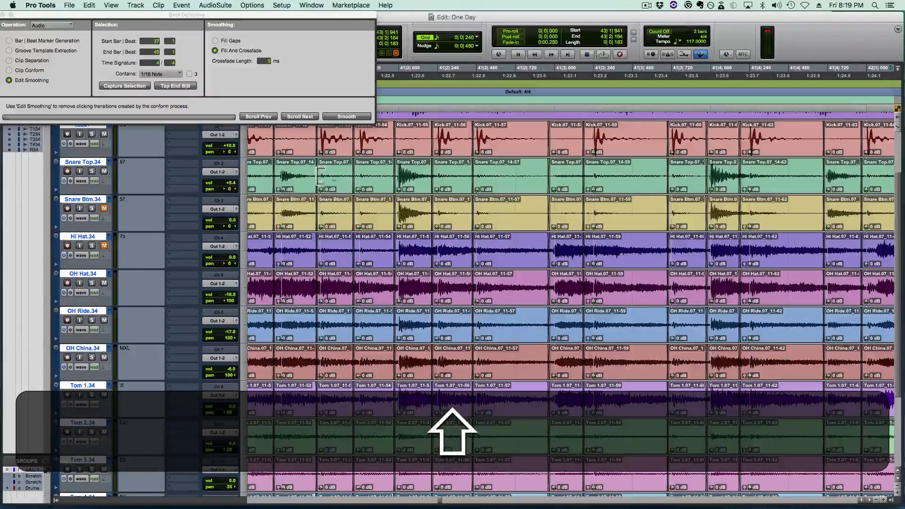
{"action": "left_click", "coordinate": [295, 176]}
{"action": "key", "text": "space"}
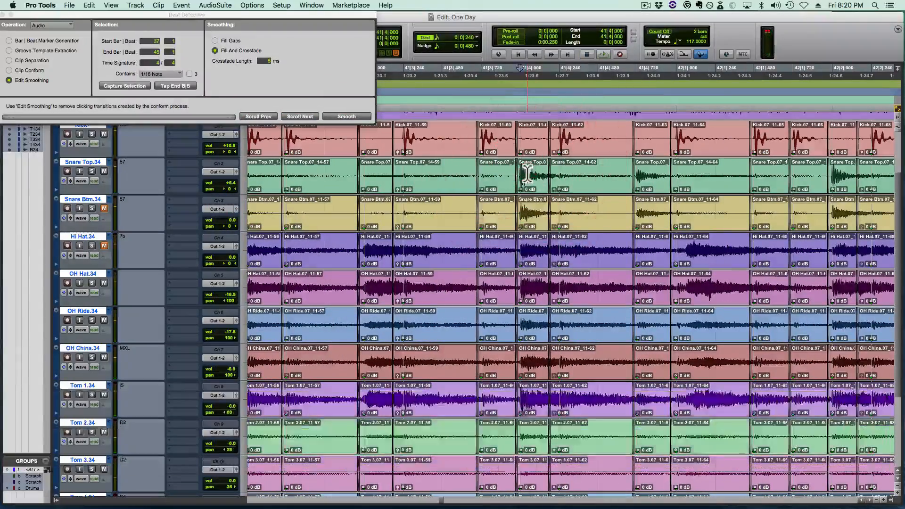
- Delete the snare clip at 41|4|000 and the clip after it, and paste the copied hits at 41|4|000
{"action": "left_click", "coordinate": [535, 190]}
{"action": "key", "text": "BackSpace"}
{"action": "left_click", "coordinate": [600, 183]}
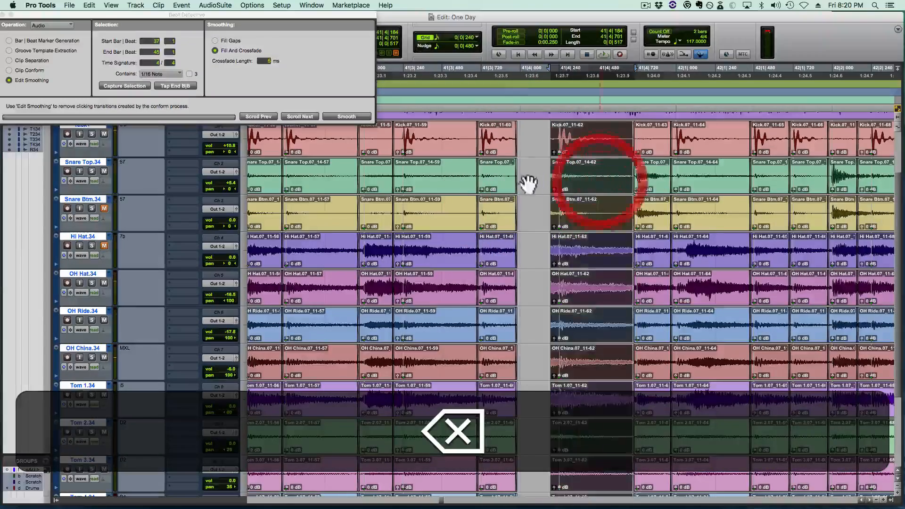
{"action": "key", "text": "BackSpace"}
{"action": "left_click", "coordinate": [521, 175]}
{"action": "key", "text": "v"}
- Extend the start of the 41|4|000 snare clip back over the gap and crossfade it with the preceding clip
{"action": "key", "text": "t"}
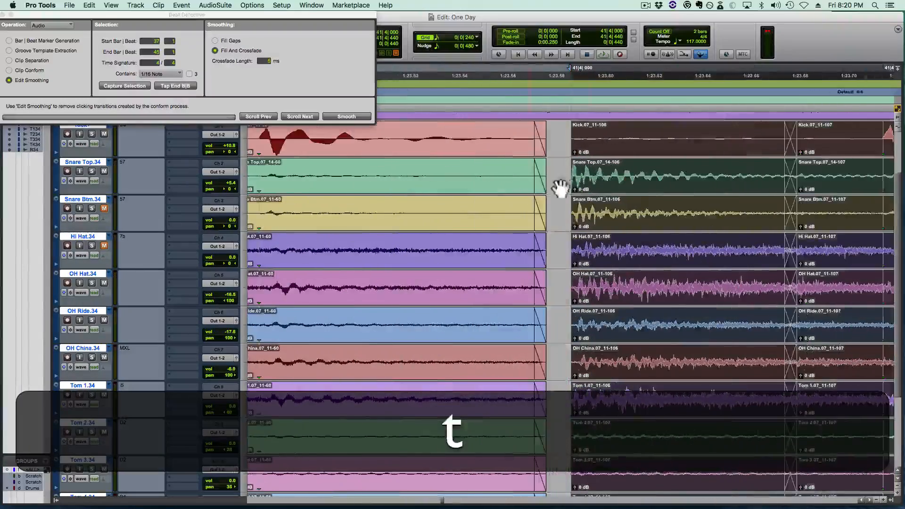
{"action": "key", "text": "super+t"}
{"action": "left_click_drag", "start_coordinate": [577, 180], "coordinate": [559, 193]}
- Close the gap after the pasted hits by extending their end and the following clip's start to meet at about 41|4|508
{"action": "scroll", "coordinate": [562, 194], "scroll_direction": "right", "scroll_amount": 2}
{"action": "scroll", "coordinate": [561, 194], "scroll_direction": "down", "scroll_amount": 1}
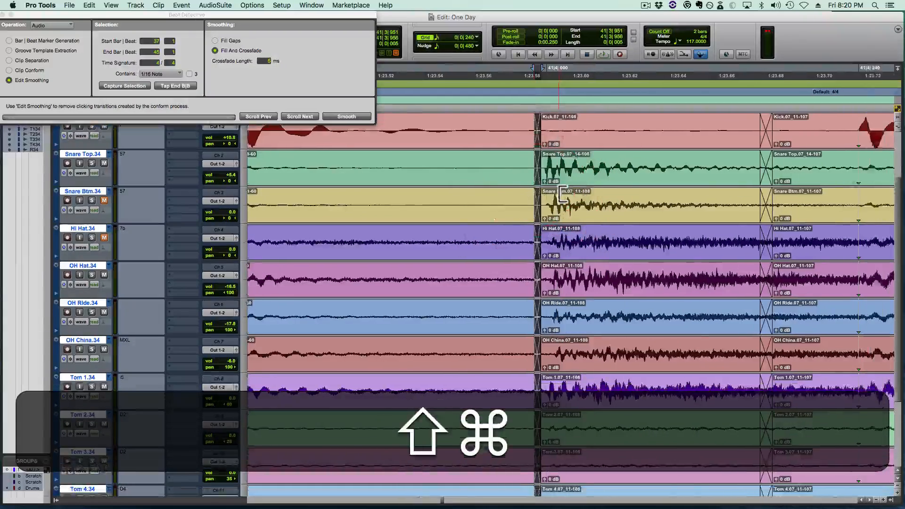
{"action": "scroll", "coordinate": [562, 194], "scroll_direction": "right", "scroll_amount": 4}
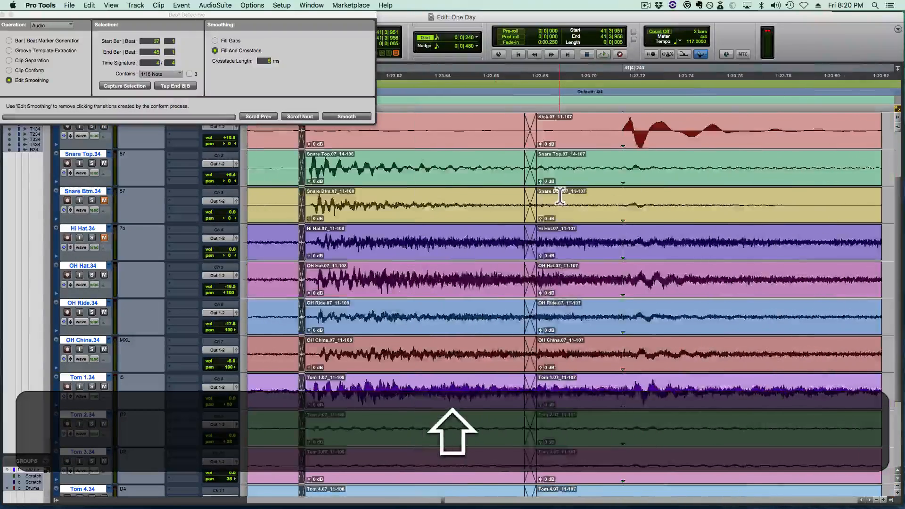
{"action": "scroll", "coordinate": [560, 198], "scroll_direction": "right", "scroll_amount": 7}
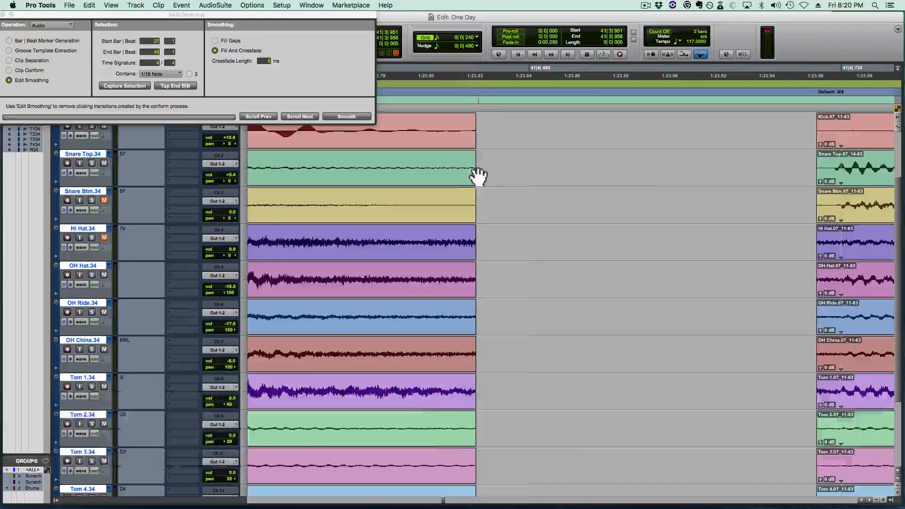
{"action": "left_click_drag", "start_coordinate": [474, 176], "coordinate": [678, 174]}
{"action": "left_click_drag", "start_coordinate": [823, 174], "coordinate": [568, 223]}
{"action": "key", "text": "cmd+r"}
{"action": "key", "text": "r"}
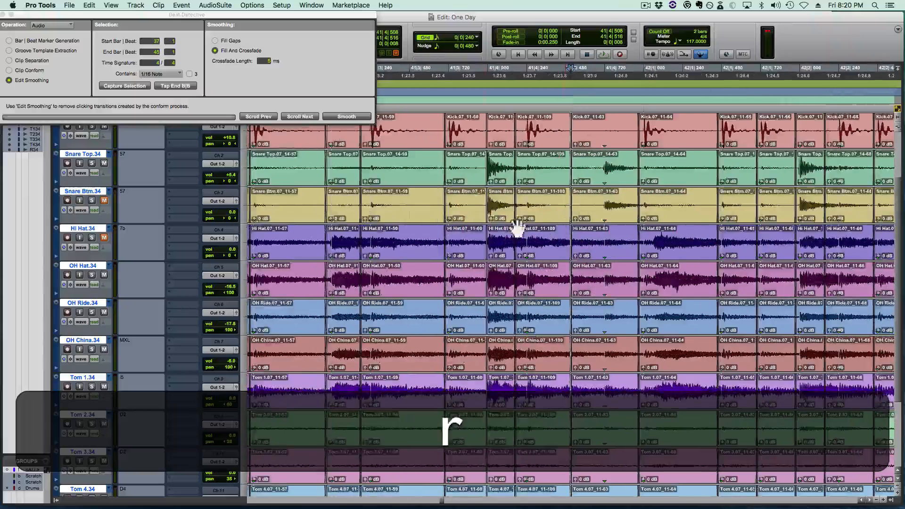
- Replay the Verse 2 drums from 41|3|480 to check the replaced snare hit at 41|4|000 and the hits that follow
{"action": "left_click", "coordinate": [404, 200]}
{"action": "key", "text": "space"}
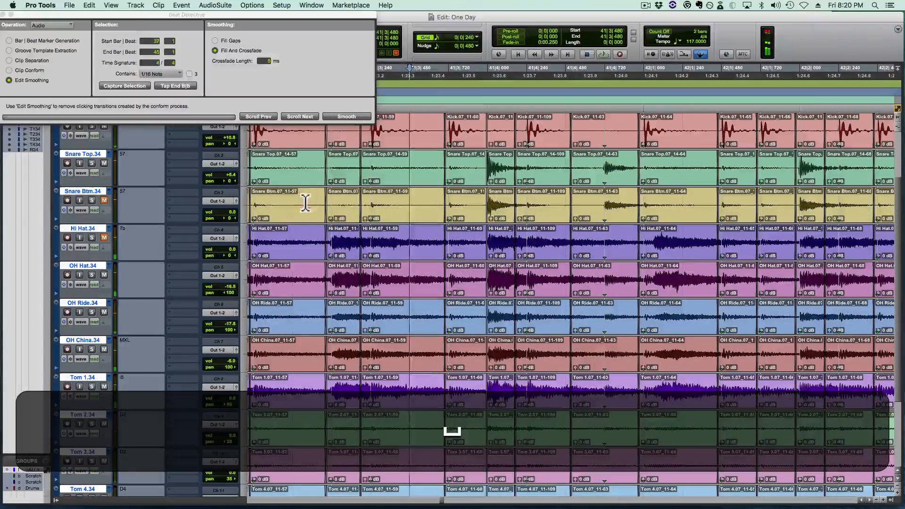
{"action": "left_click", "coordinate": [307, 200]}
{"action": "scroll", "coordinate": [481, 195], "scroll_direction": "right", "scroll_amount": 5}
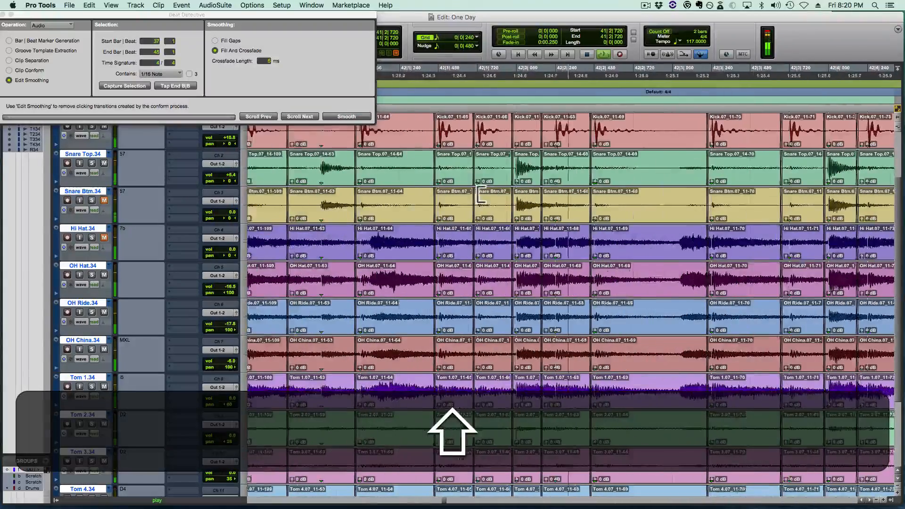
- Delete the snare clip at 42|2|000 and the clip after it, and paste the copied hits at 42|2|000
{"action": "left_click", "coordinate": [493, 201]}
{"action": "key", "text": "t"}
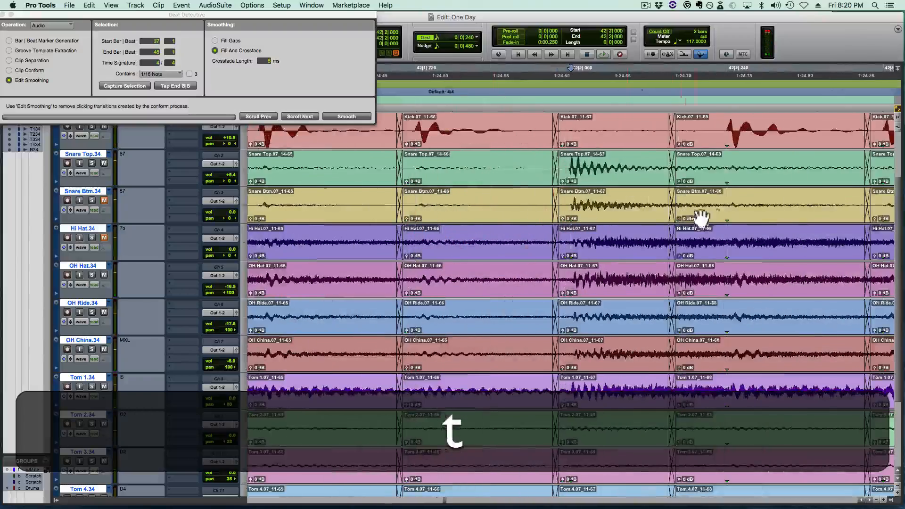
{"action": "left_click", "coordinate": [713, 202]}
{"action": "key", "text": "BackSpace"}
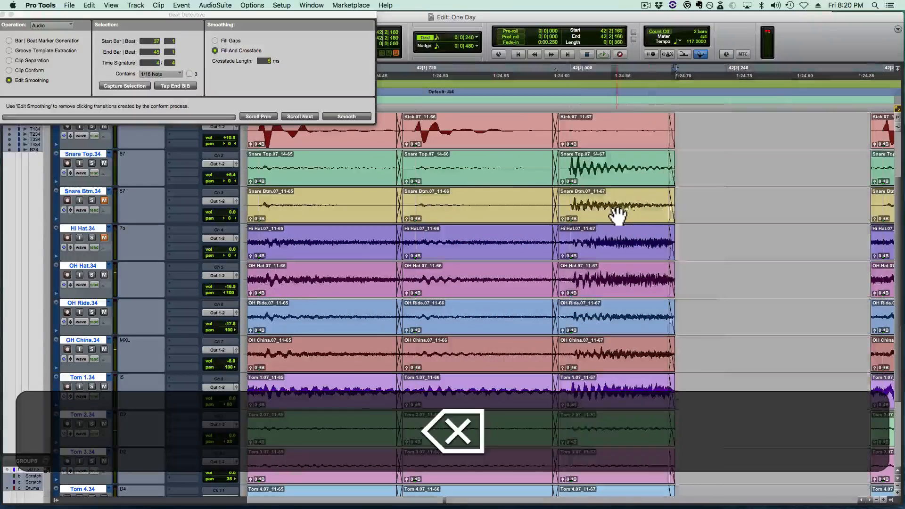
{"action": "left_click", "coordinate": [616, 209]}
{"action": "key", "text": "BackSpace"}
{"action": "key", "text": "v"}
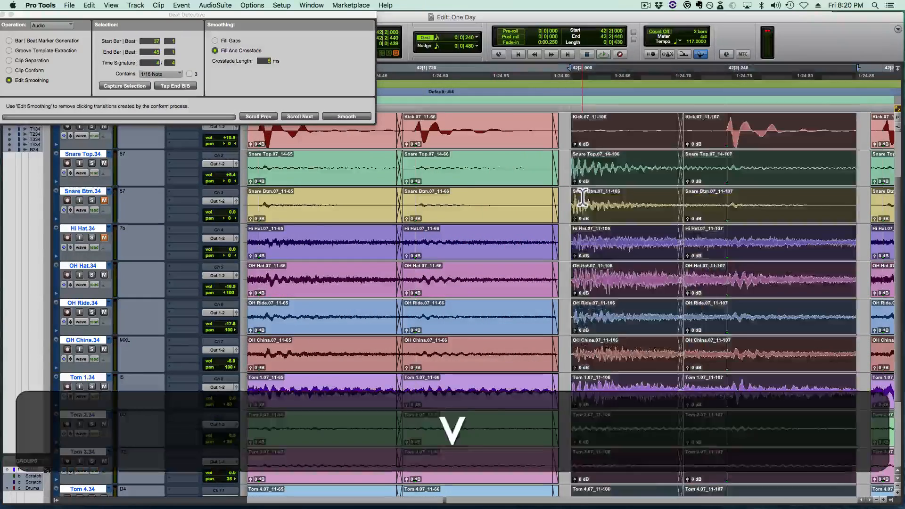
- Extend the start of the pasted 42|2|000 snare clip back over the gap and crossfade it with the preceding clip
{"action": "key", "text": "shift+v"}
{"action": "left_click_drag", "start_coordinate": [528, 205], "coordinate": [547, 208]}
{"action": "left_click_drag", "start_coordinate": [550, 208], "coordinate": [550, 208]}
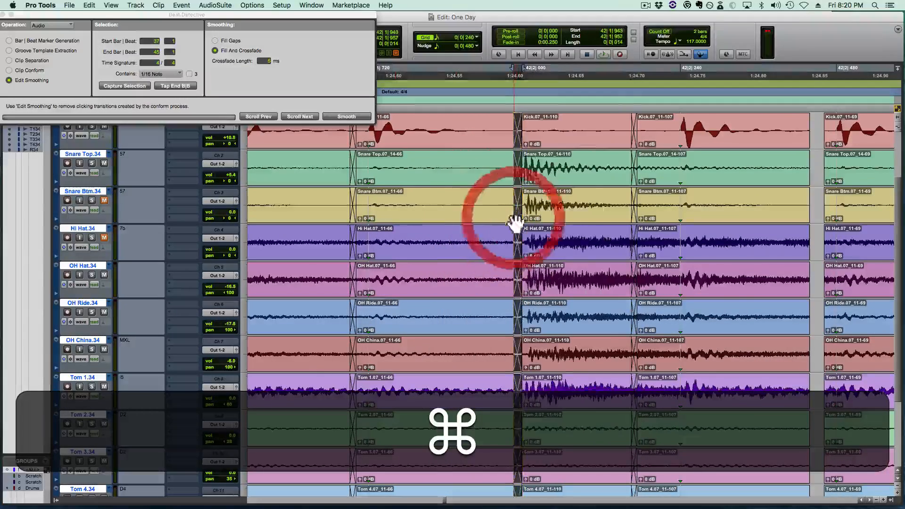
- Close the gap after the pasted hits by extending their end and the following clip's start to meet at about 42|2|466
{"action": "scroll", "coordinate": [516, 210], "scroll_direction": "right", "scroll_amount": 5}
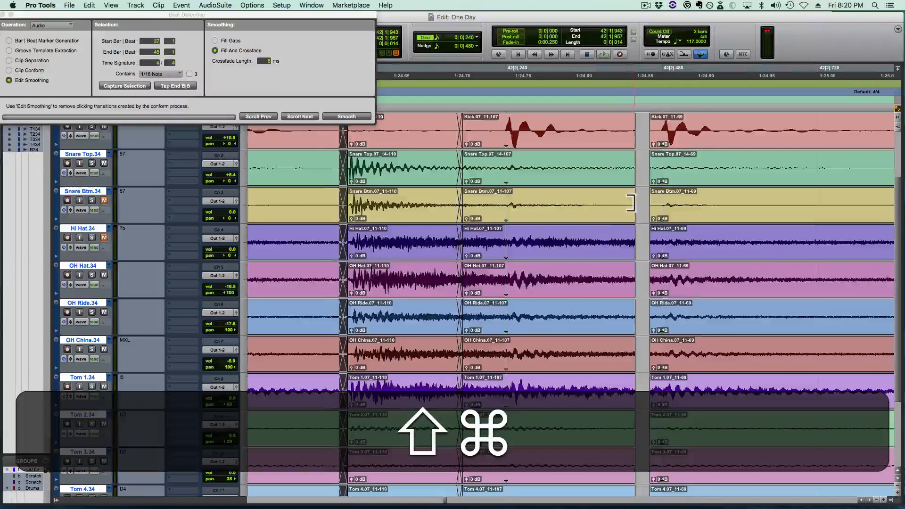
{"action": "left_click_drag", "start_coordinate": [632, 203], "coordinate": [653, 217]}
{"action": "key", "text": "super+r"}
{"action": "key", "text": "r"}
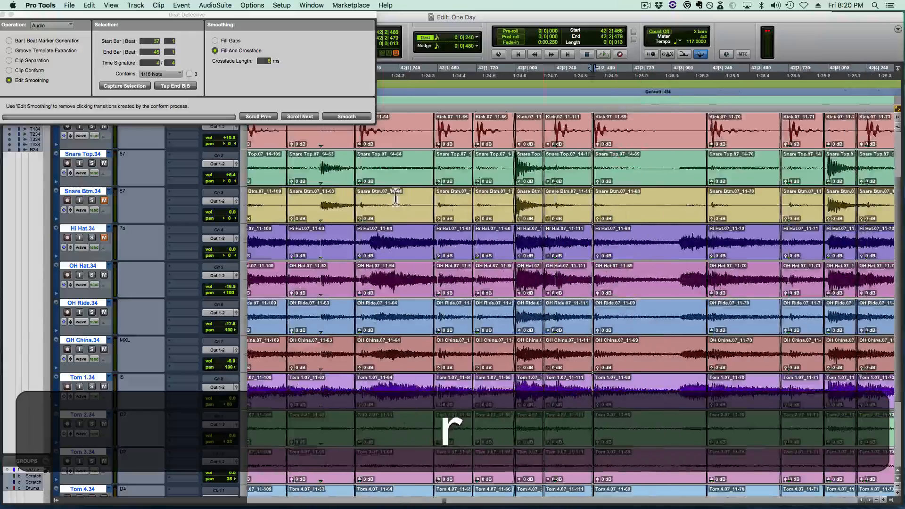
- Replay the drums from just before bar 42 through the end of Verse 2 to check the pasted snare hit and remaining edits
{"action": "left_click", "coordinate": [344, 195]}
{"action": "key", "text": "space"}
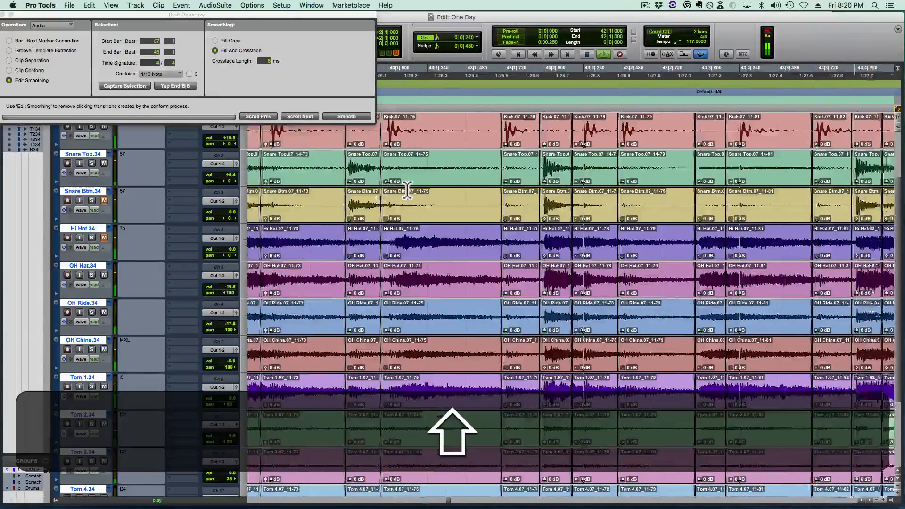
{"action": "key", "text": "shift+r"}
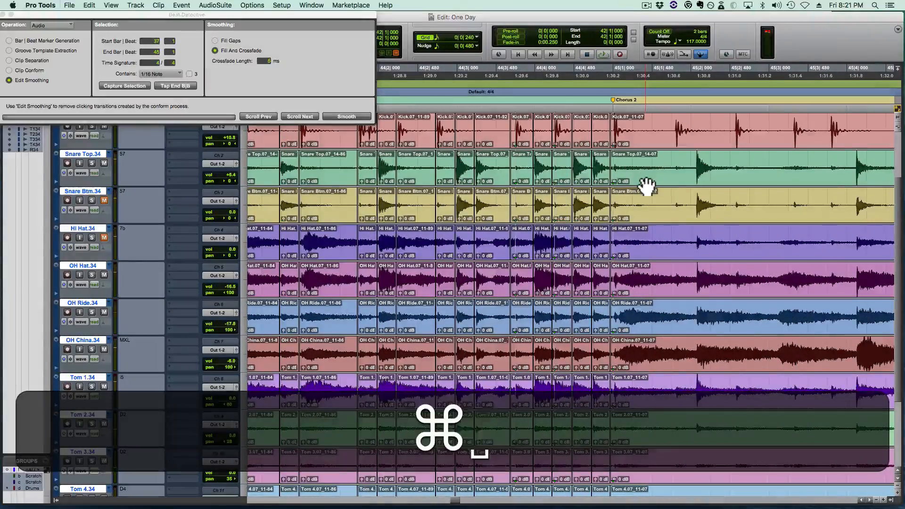
- Place the edit cursor at the start of Chorus 2, 45|1|000, and save the session
{"action": "left_click", "coordinate": [618, 164]}
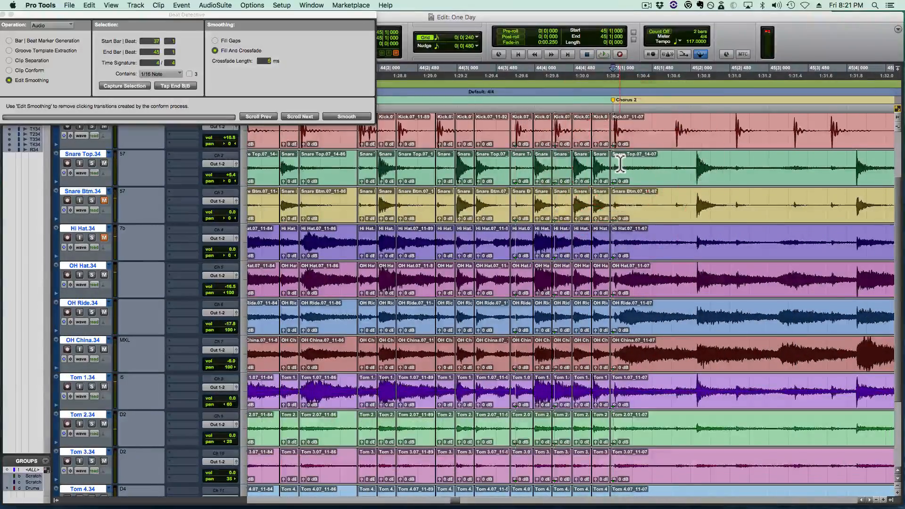
{"action": "key", "text": "t"}
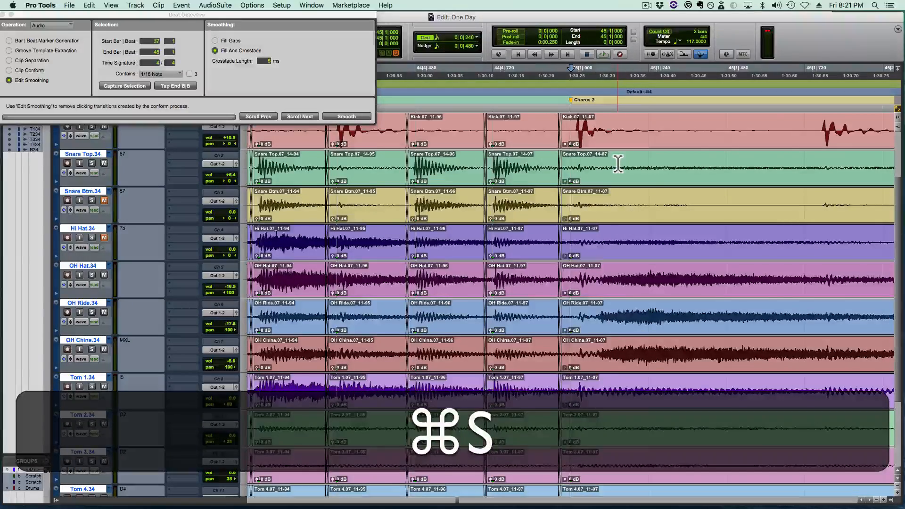
{"action": "key", "text": "r"}
{"action": "key", "text": "r"}
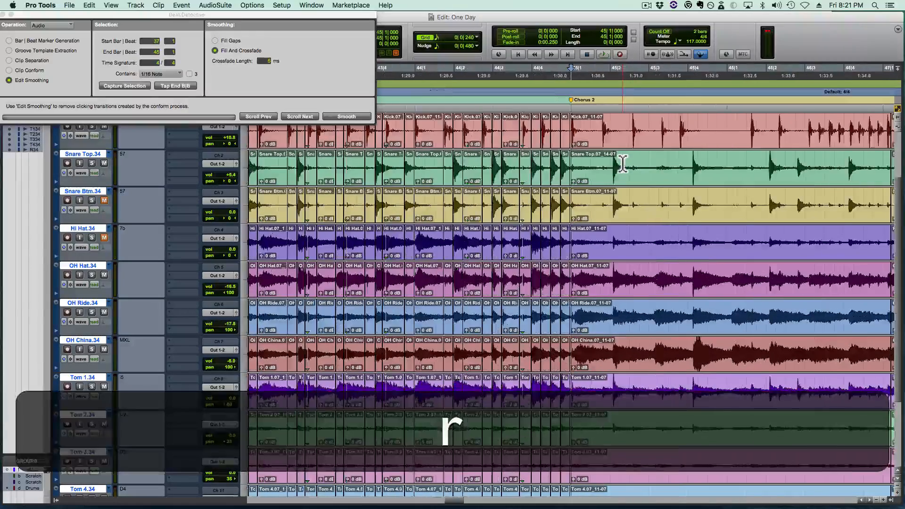
{"action": "left_click", "coordinate": [646, 5]}
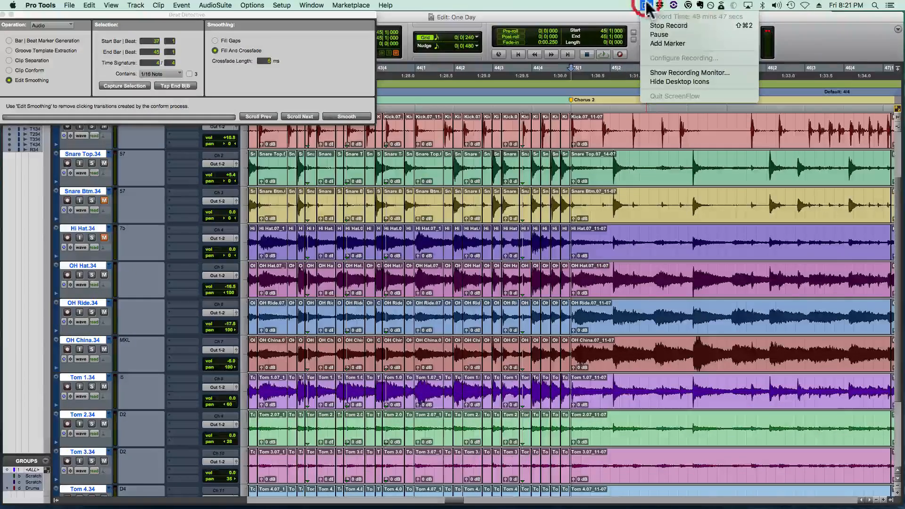
{"action": "left_click", "coordinate": [651, 26]}
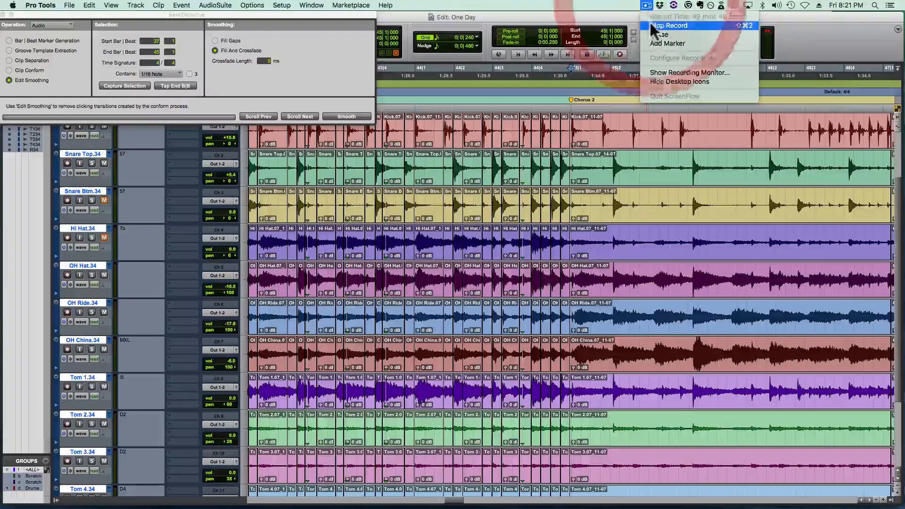